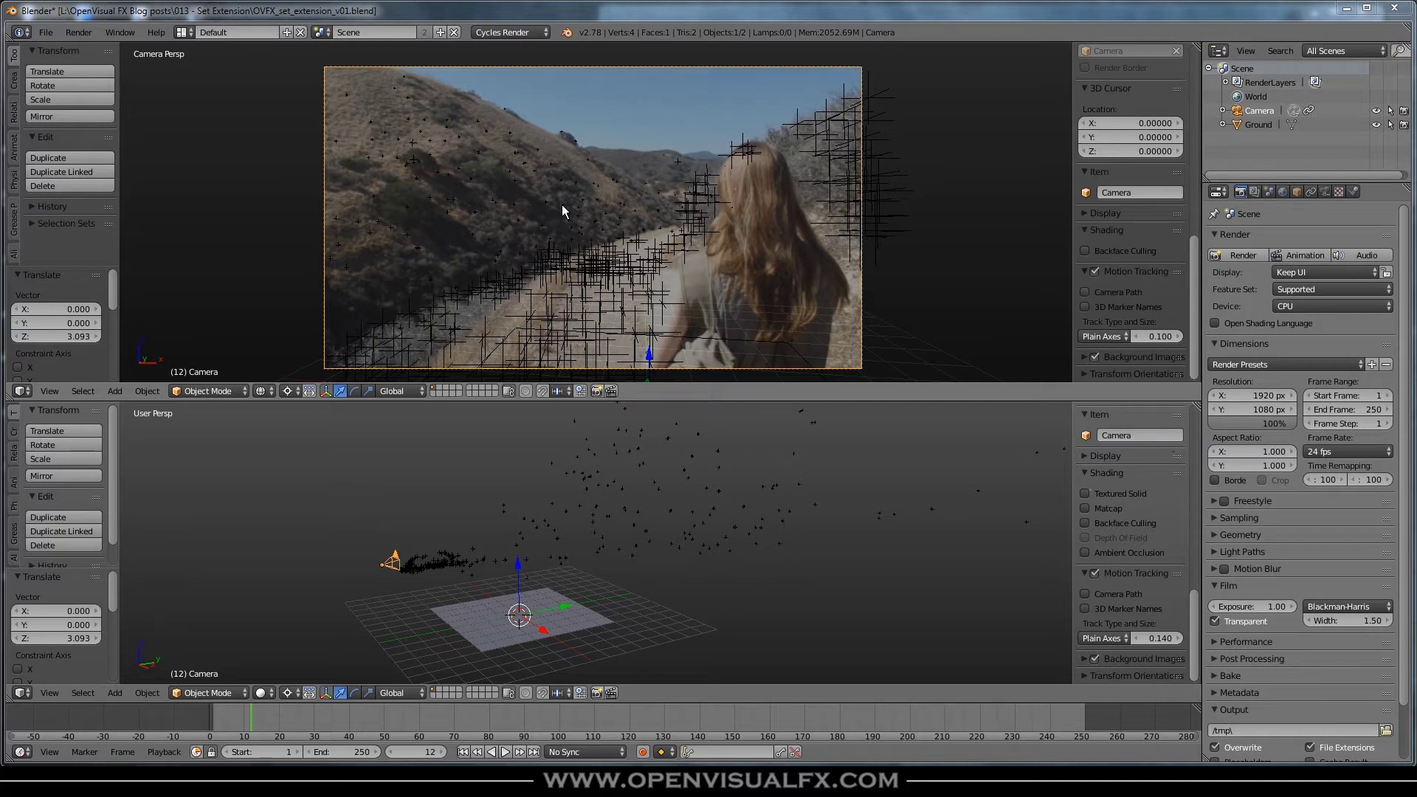
Step: Orbit the lower 3D view around the solved camera, ground plane and track point cloud
middle_click_drag(445, 567, 514, 566)
scroll(417, 639, "up", 2)
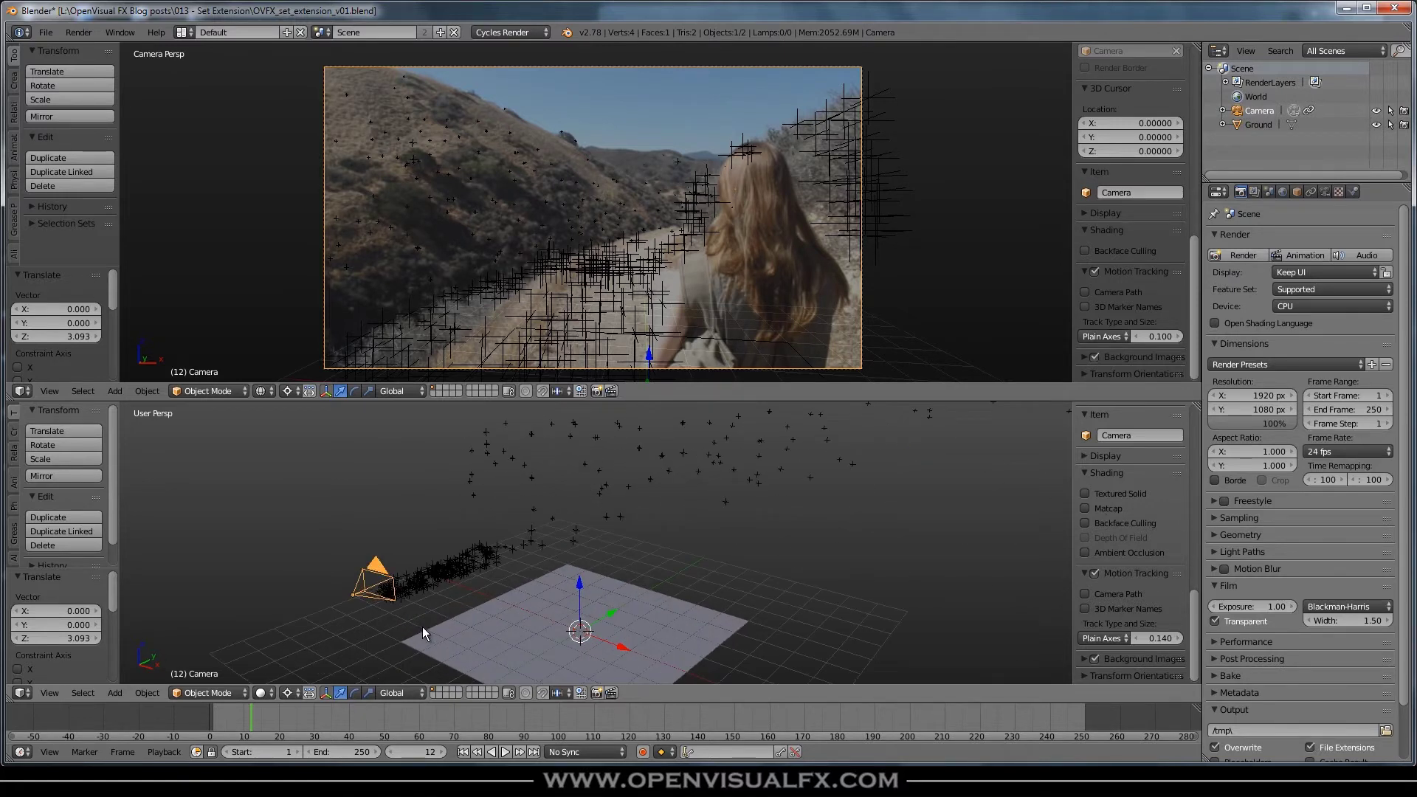
middle_click_drag(434, 591, 437, 651)
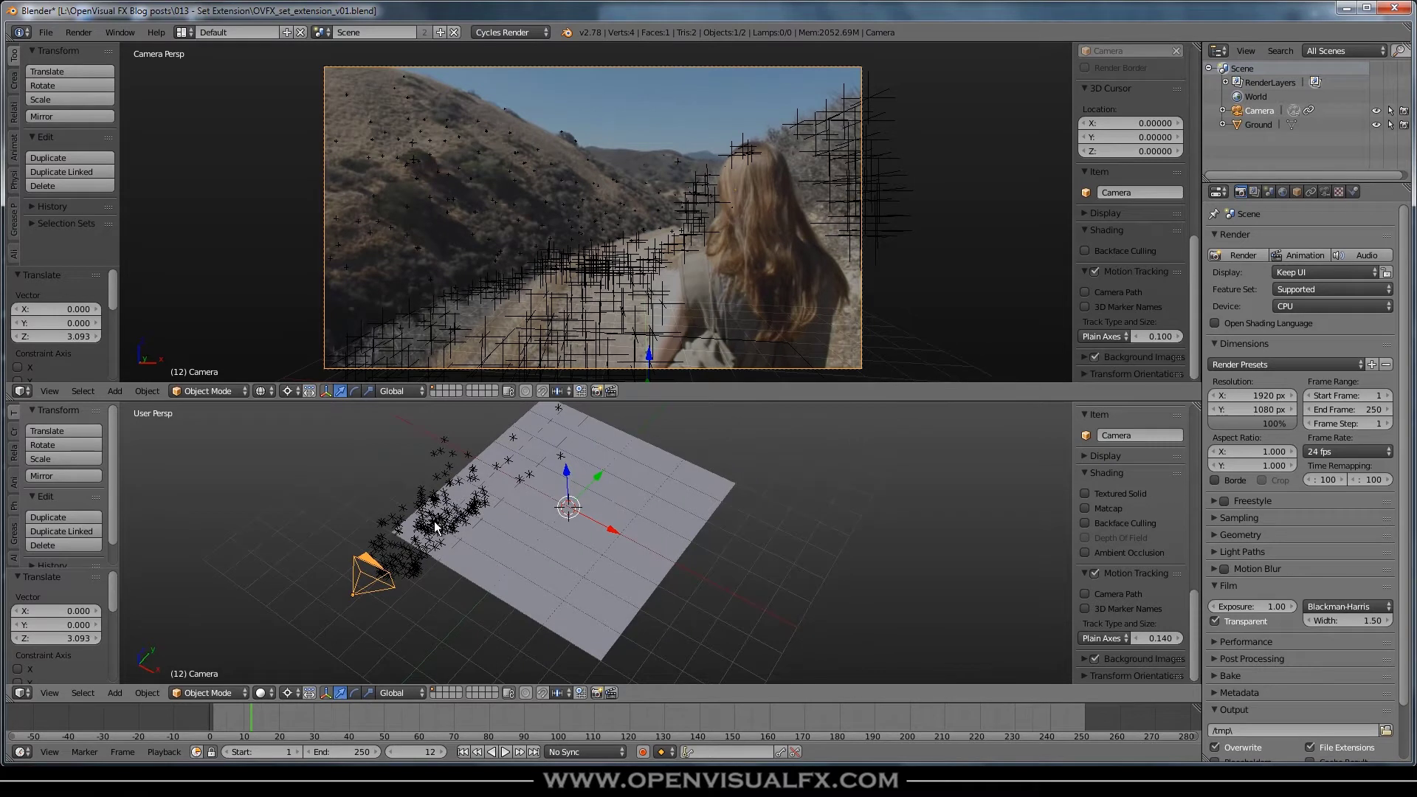
scroll(434, 525, "down", 2)
middle_click_drag(440, 528, 720, 559)
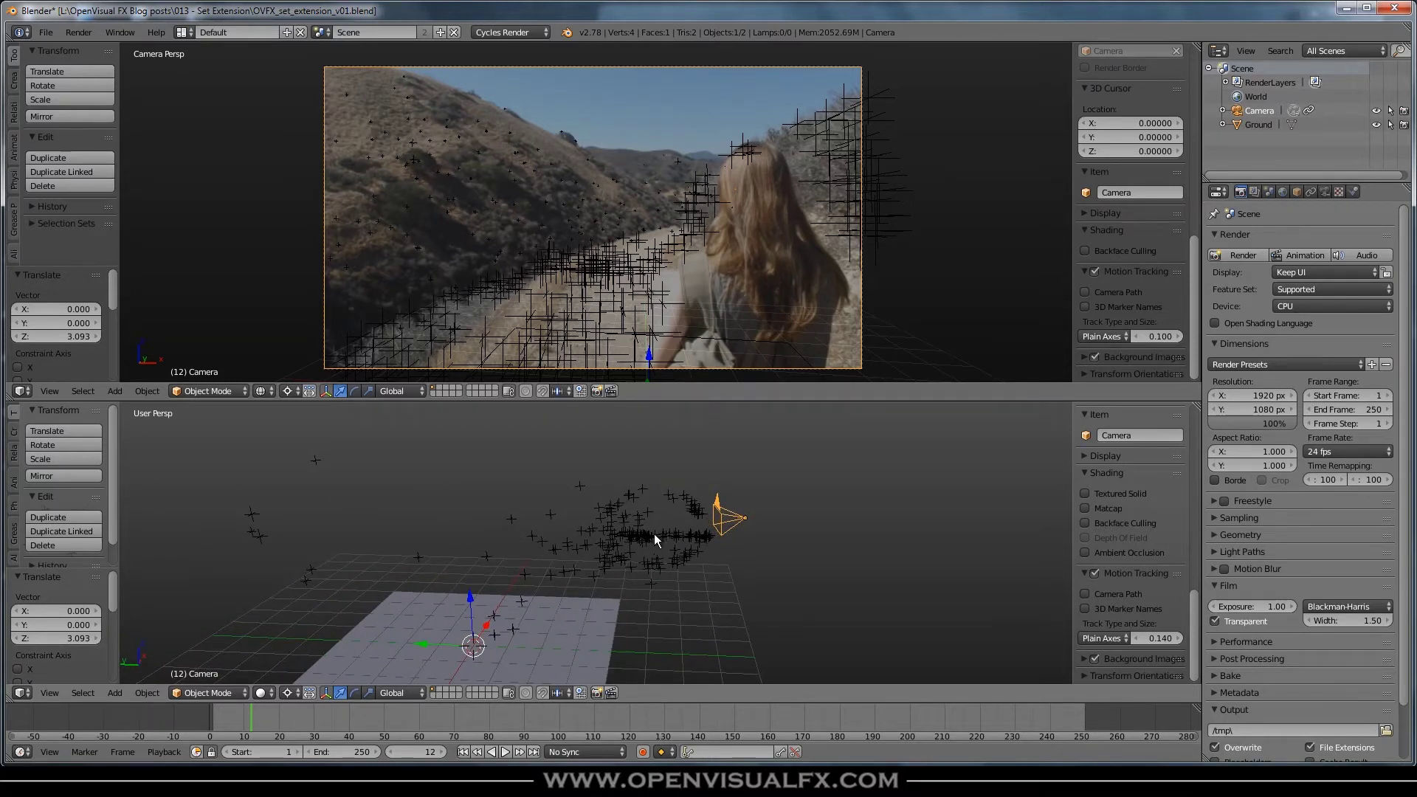
middle_click_drag(675, 532, 706, 471)
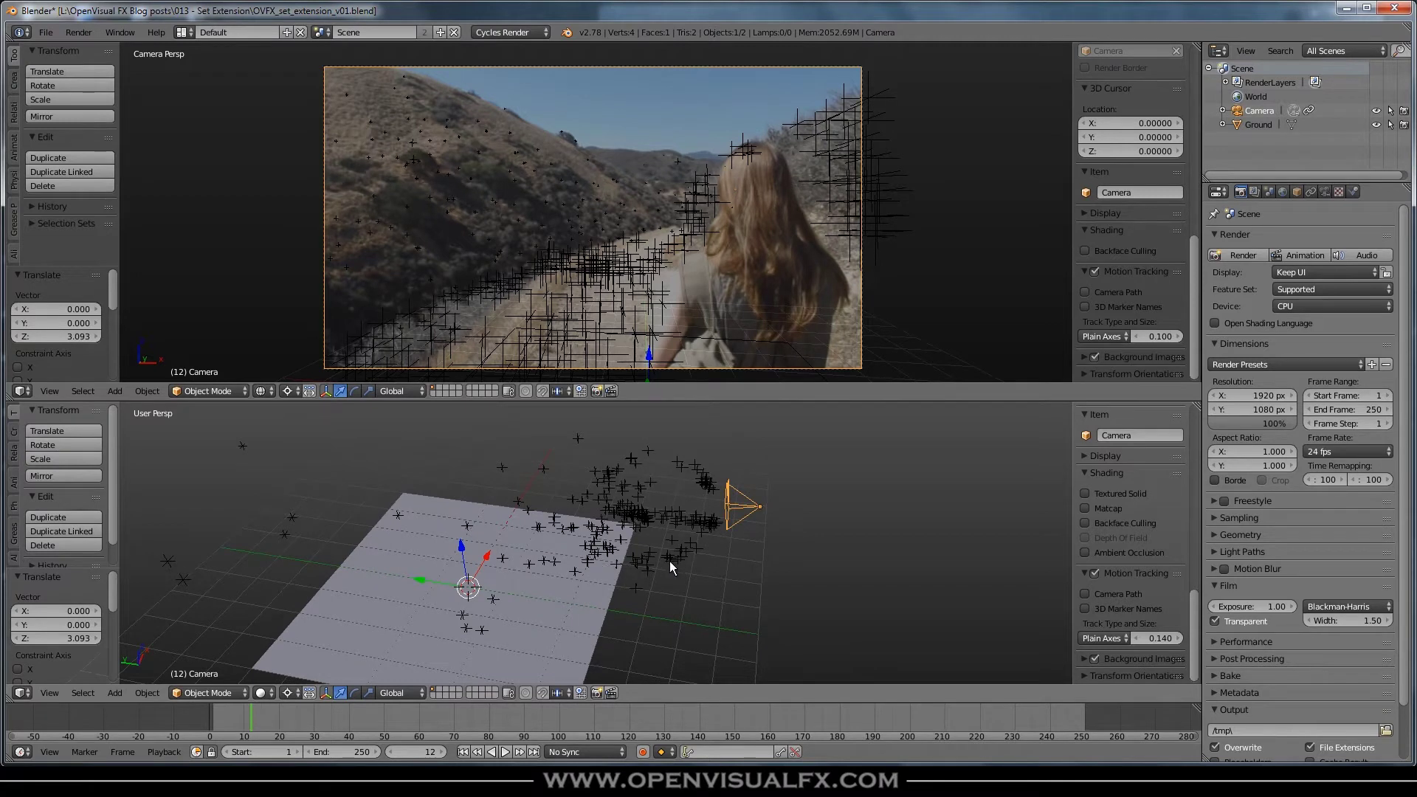
middle_click_drag(614, 559, 511, 509)
middle_click_drag(656, 502, 701, 465)
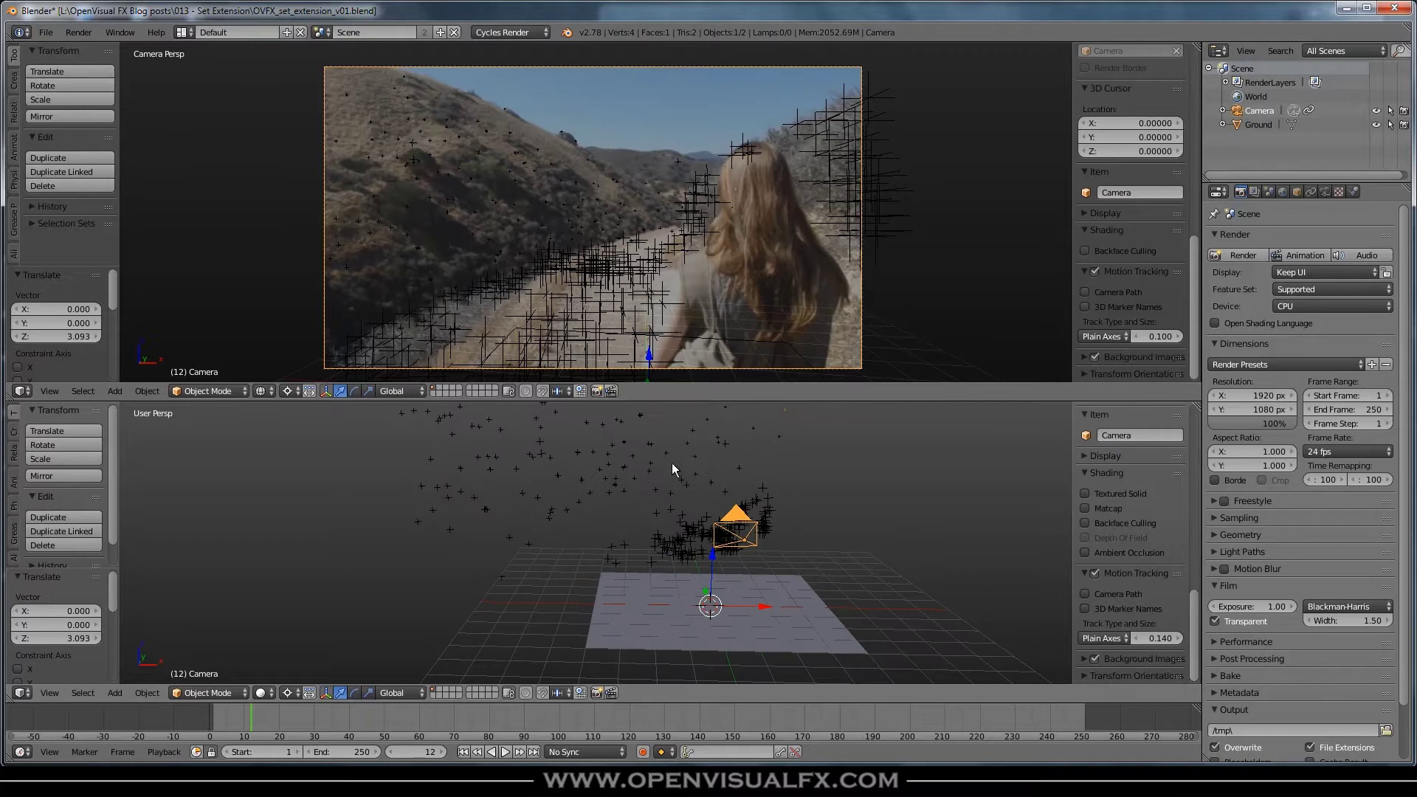
middle_click_drag(759, 544, 632, 544)
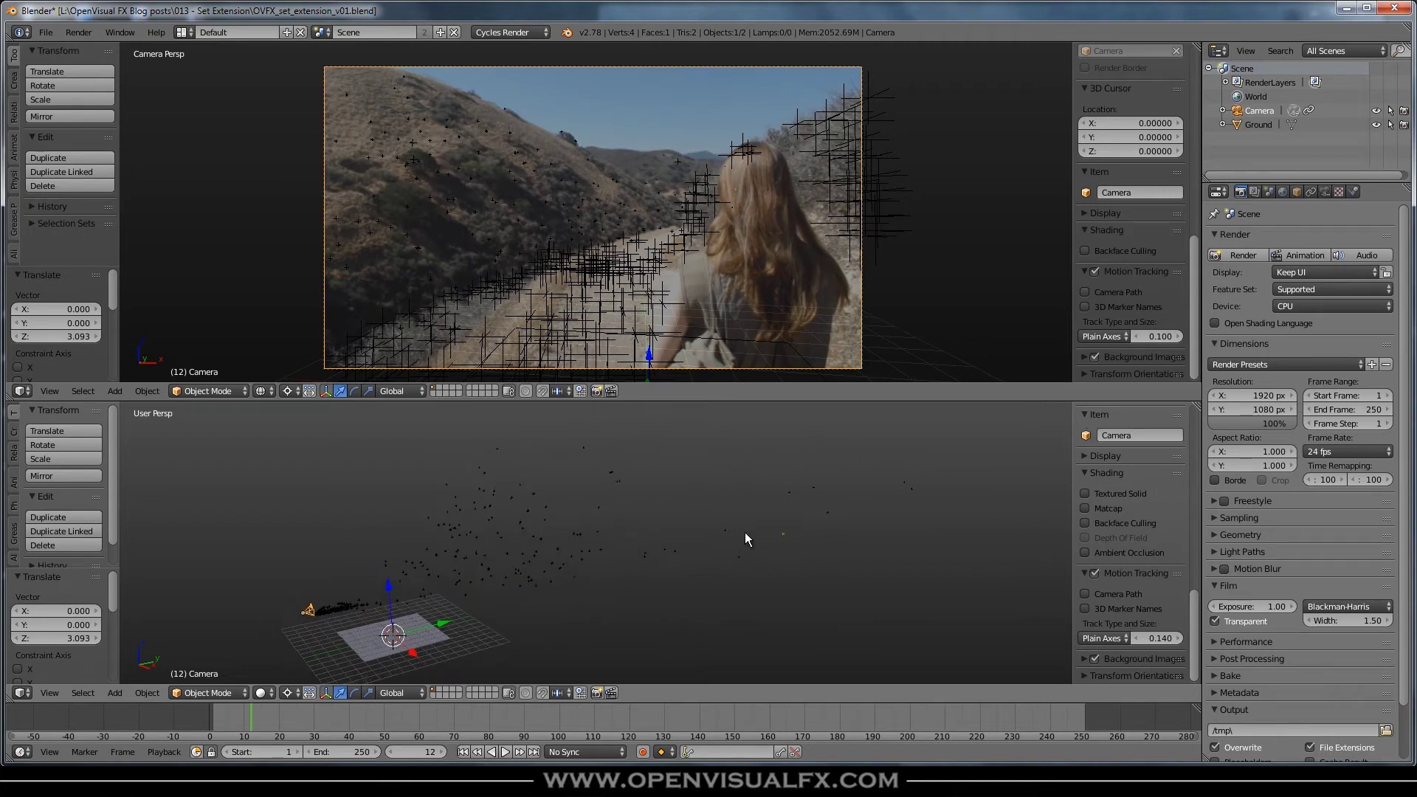
Step: Centre the 3D view on the solved camera and frame it
key("KP_Decimal")
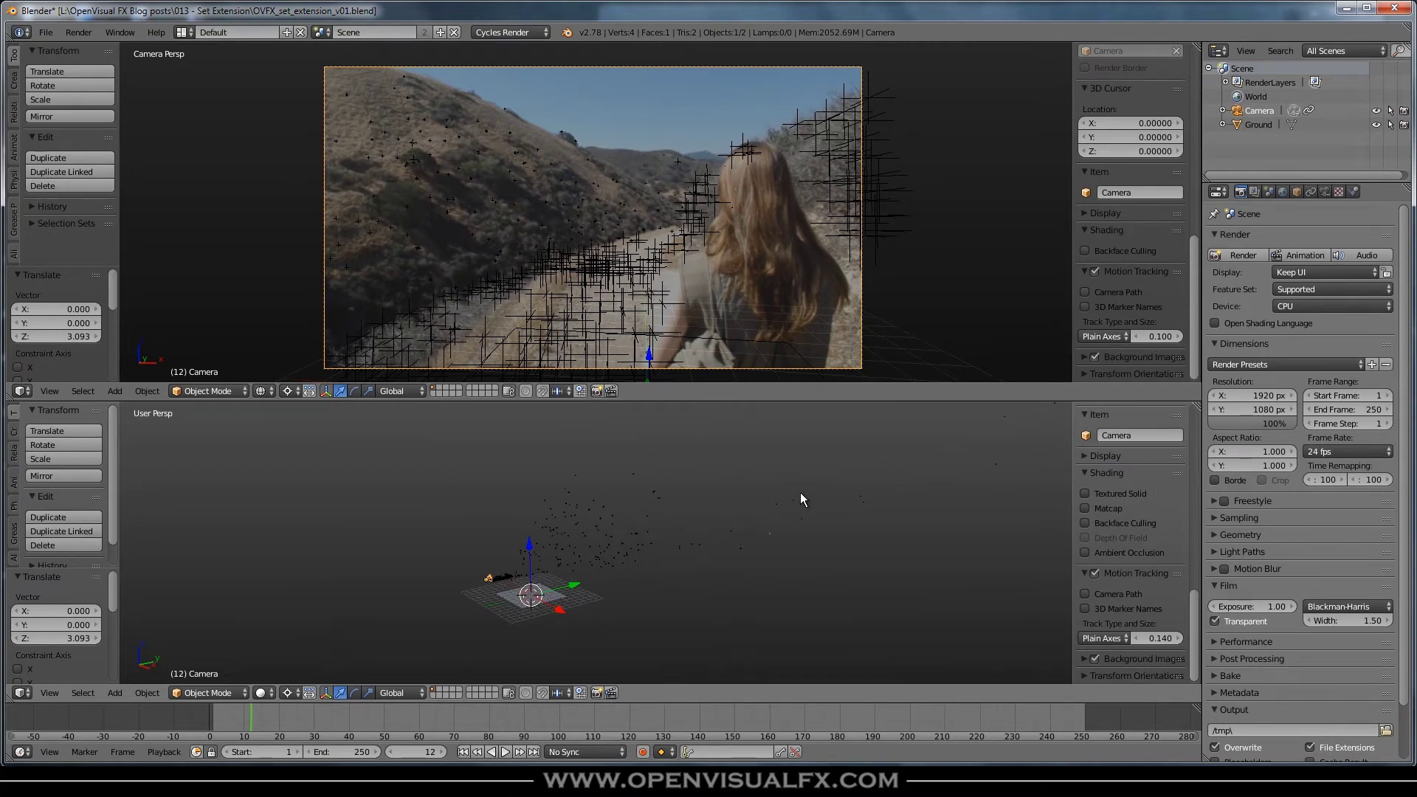
middle_click_drag(800, 497, 859, 502, "shift")
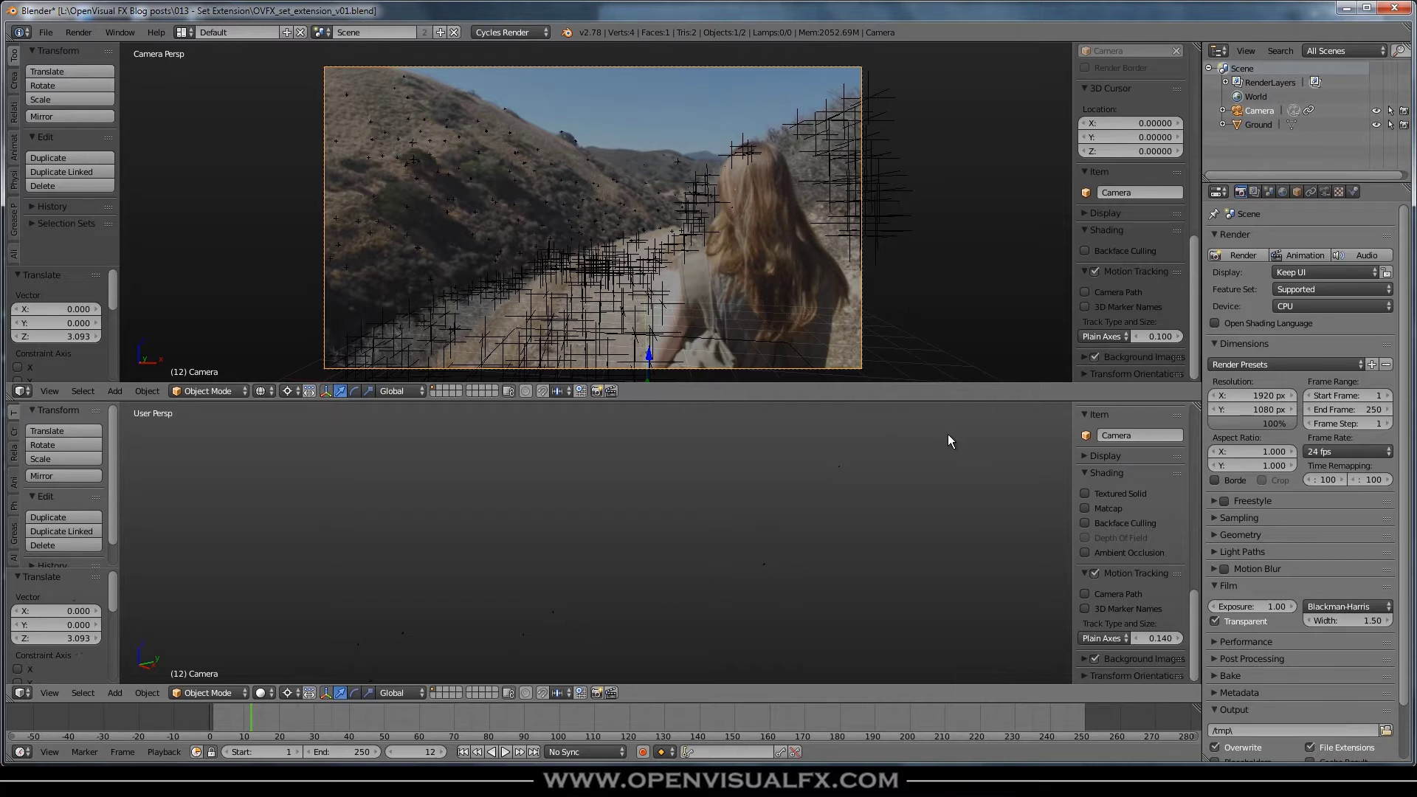
scroll(774, 521, "down", 5)
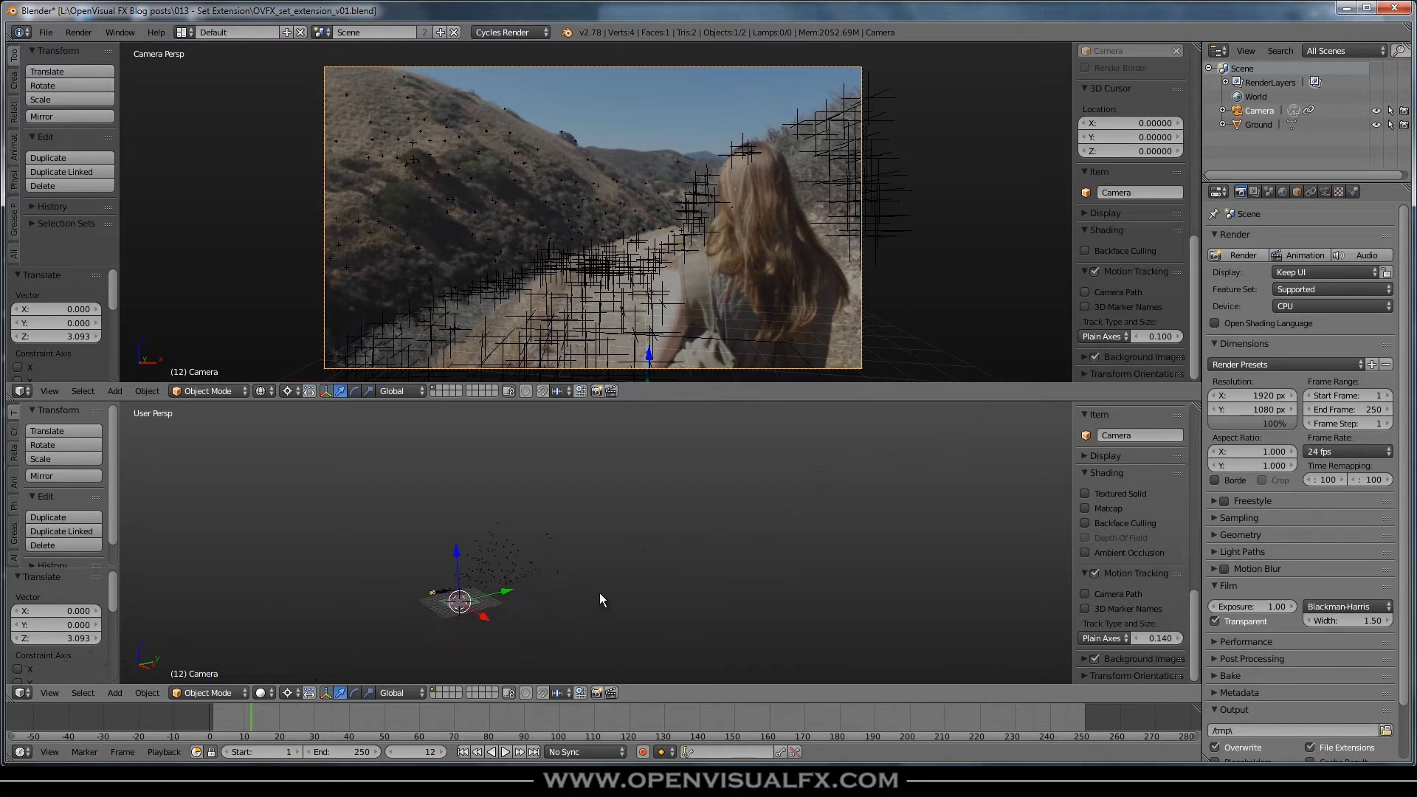
scroll(443, 594, "up", 5)
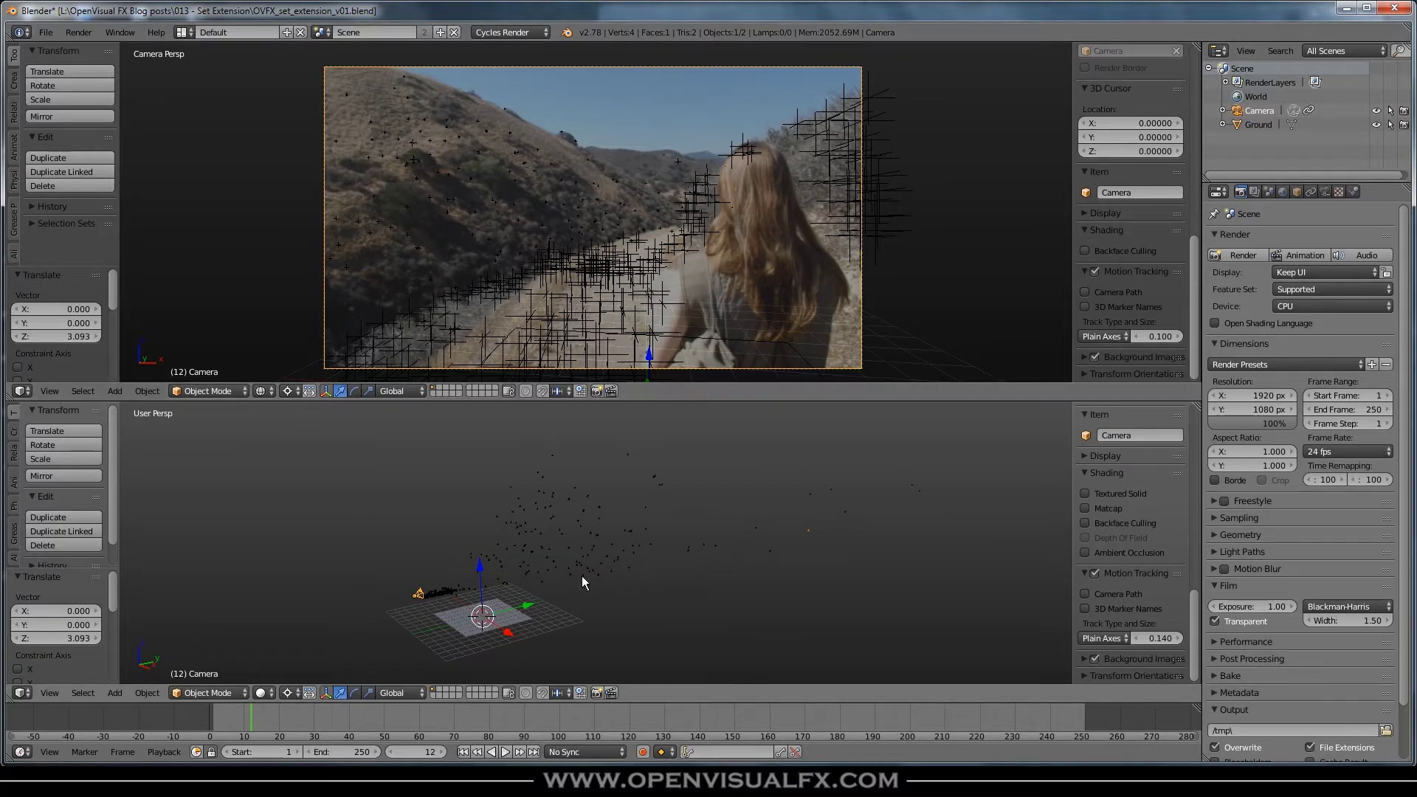
scroll(533, 590, "up", 3)
Step: Set the Motion Tracking track marker size to 0.150 and bring the grid and camera back into view
mouse_move(1153, 333)
left_mouse_down()
mouse_move(1234, 313)
mouse_move(1153, 334)
left_mouse_up()
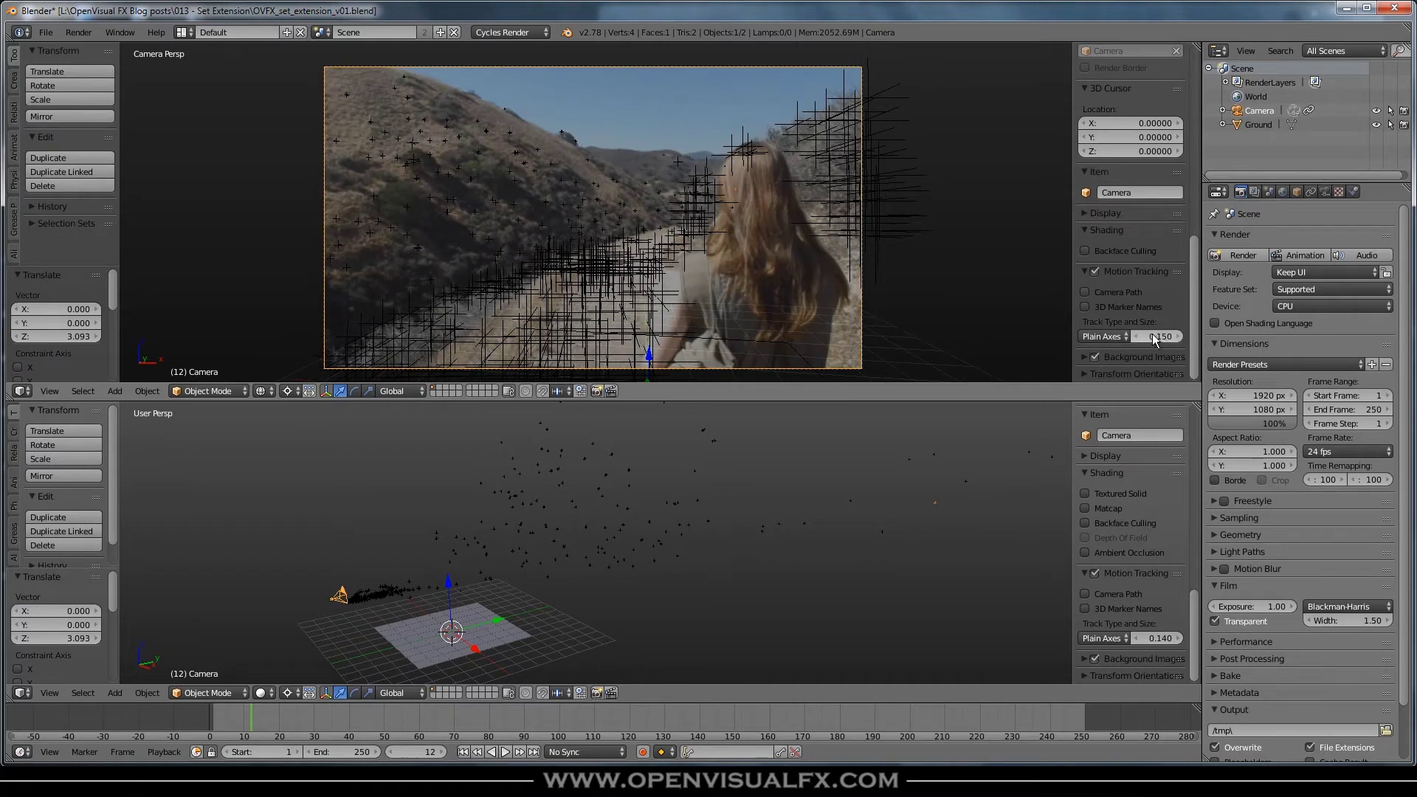
middle_click_drag(480, 525, 552, 560)
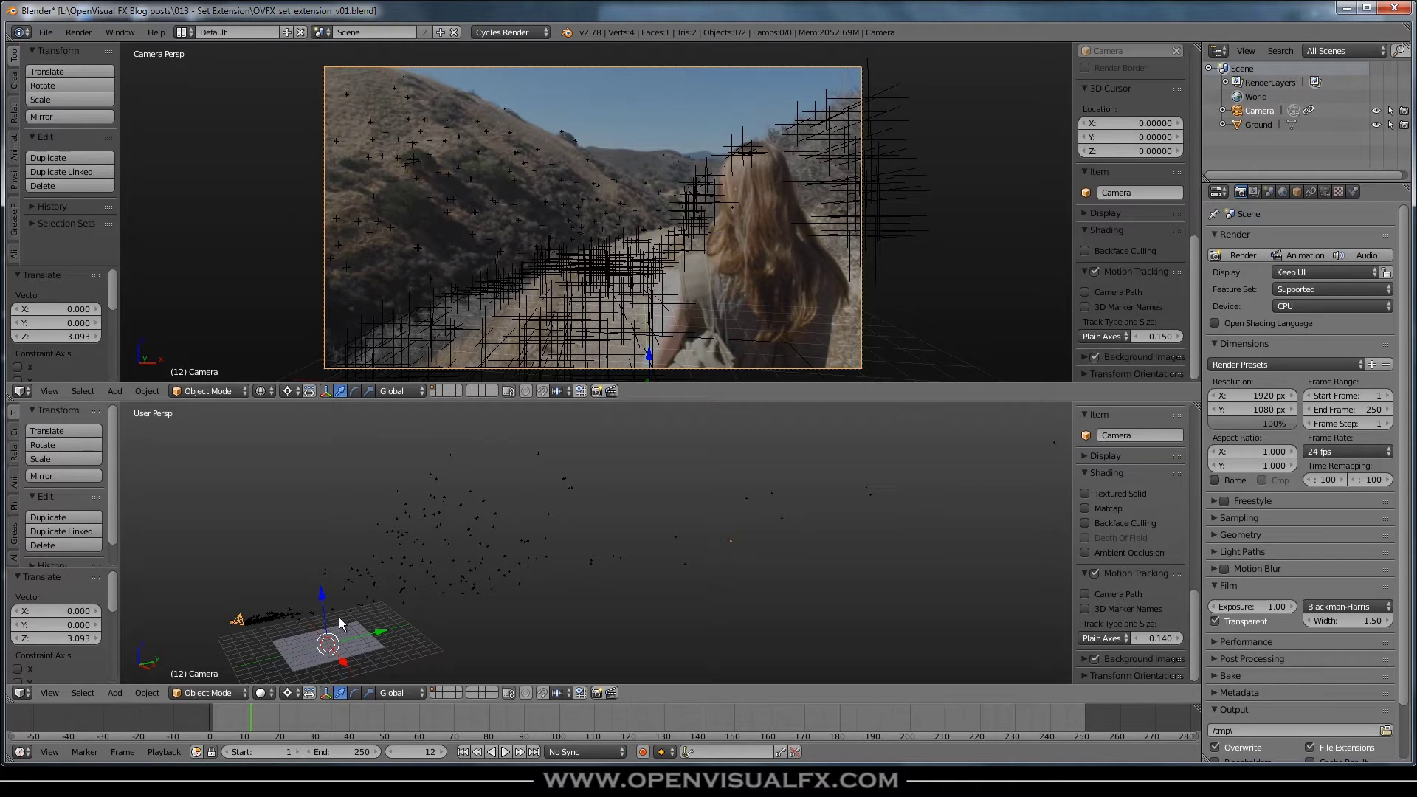
scroll(429, 555, "down", 3)
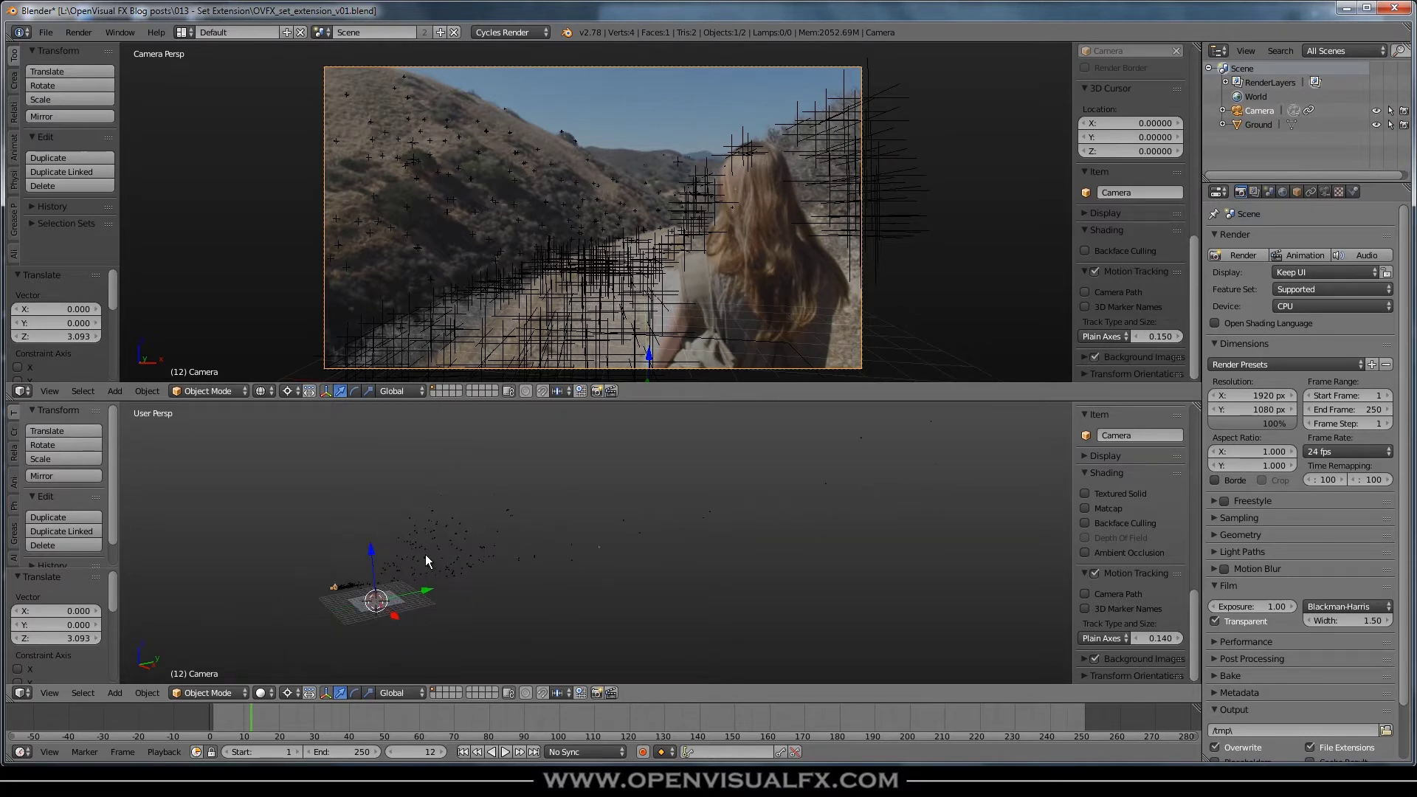
middle_click_drag(849, 470, 737, 563, "shift")
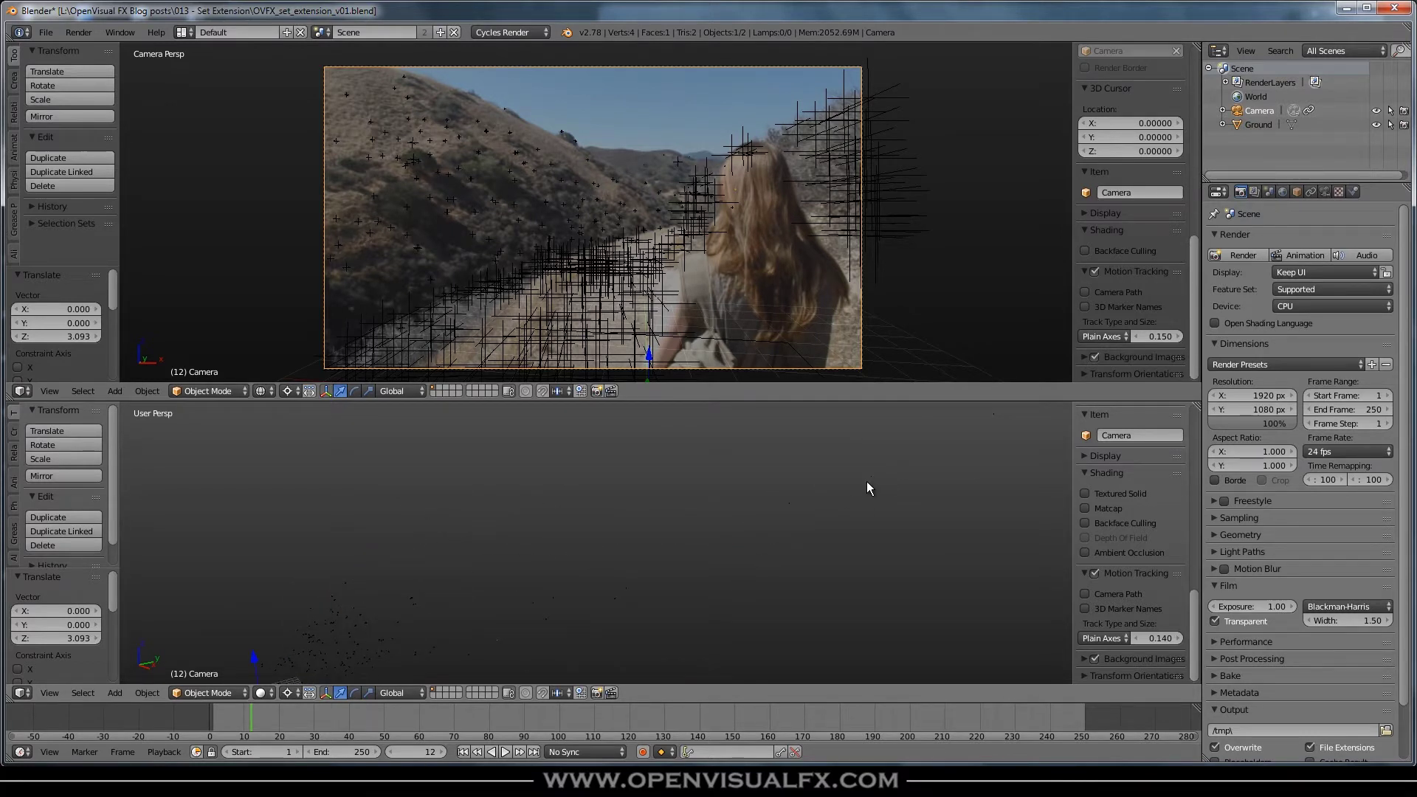
middle_click_drag(494, 599, 707, 472, "shift")
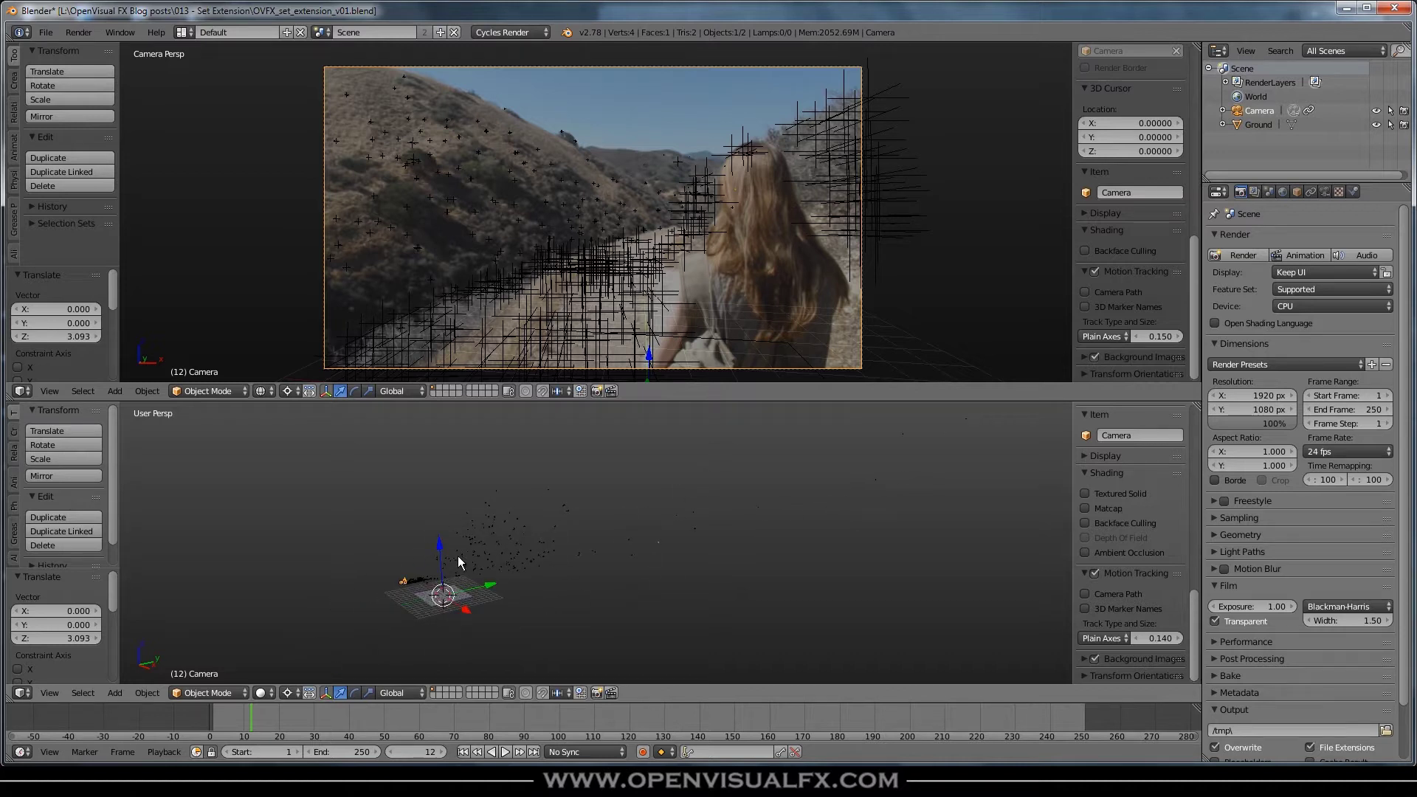
scroll(364, 577, "up", 2)
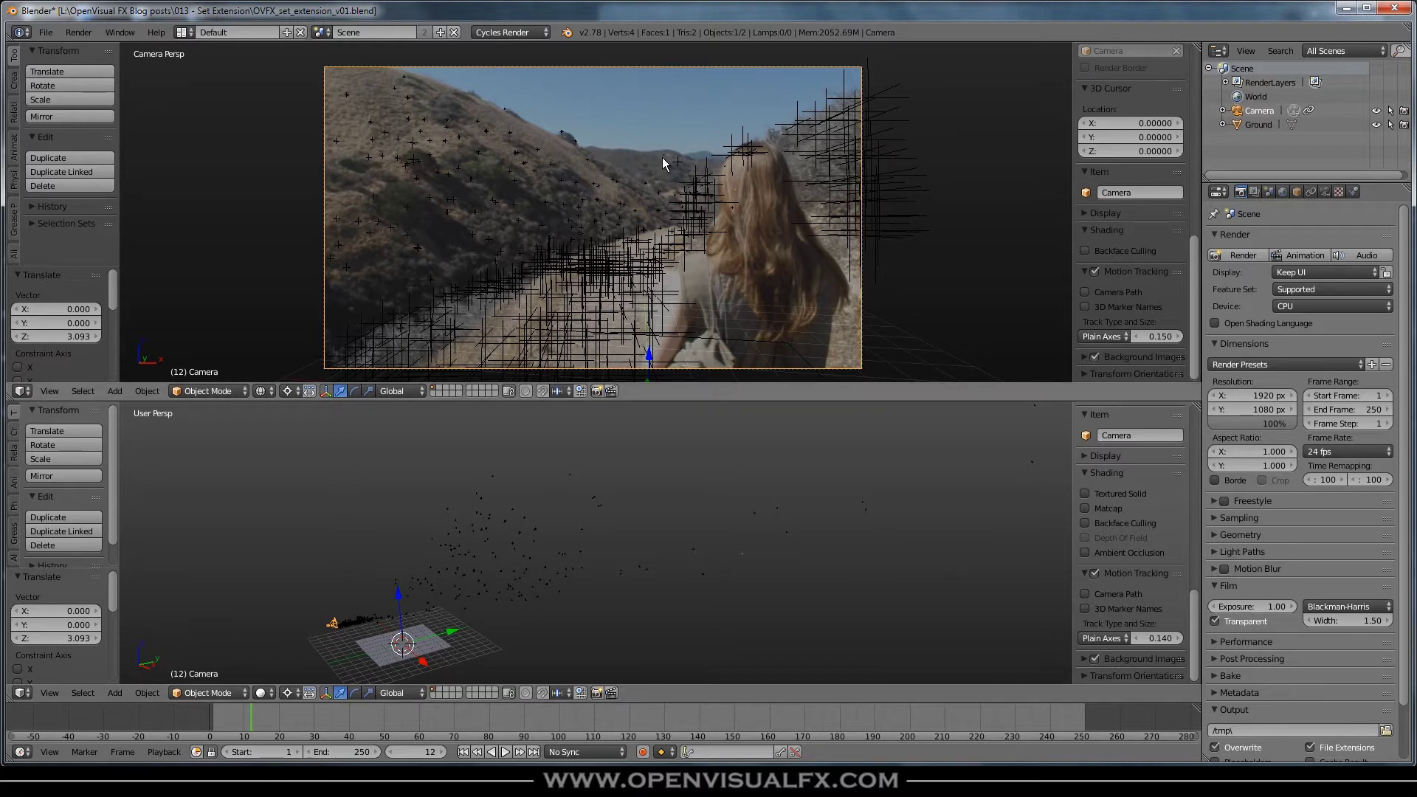
Step: Play the tracked footage, jumping ahead to around frame 163 and playing on from 195
middle_click_drag(940, 463, 763, 494, "shift")
scroll(670, 149, "up", 3)
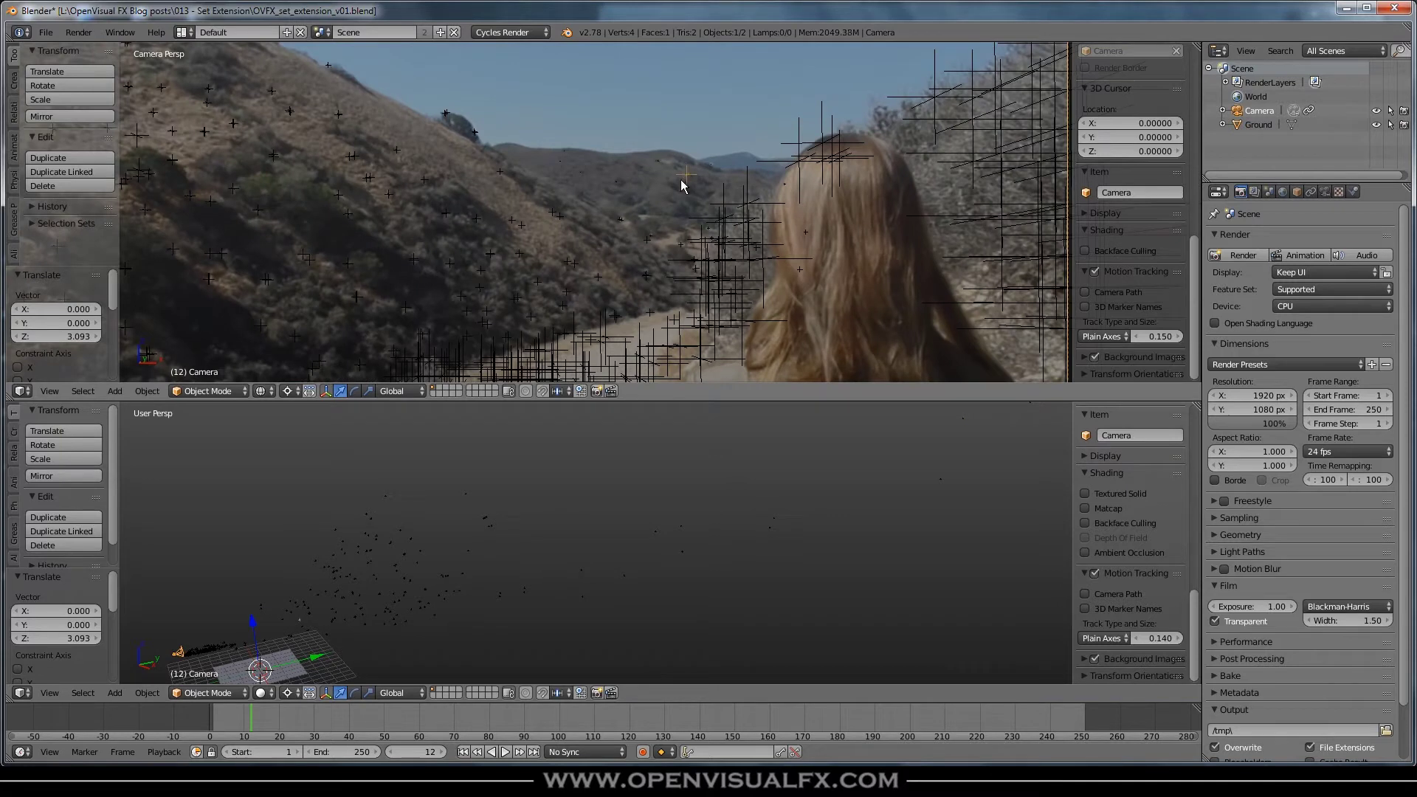
middle_click_drag(633, 531, 659, 583, "shift")
scroll(445, 659, "up", 4)
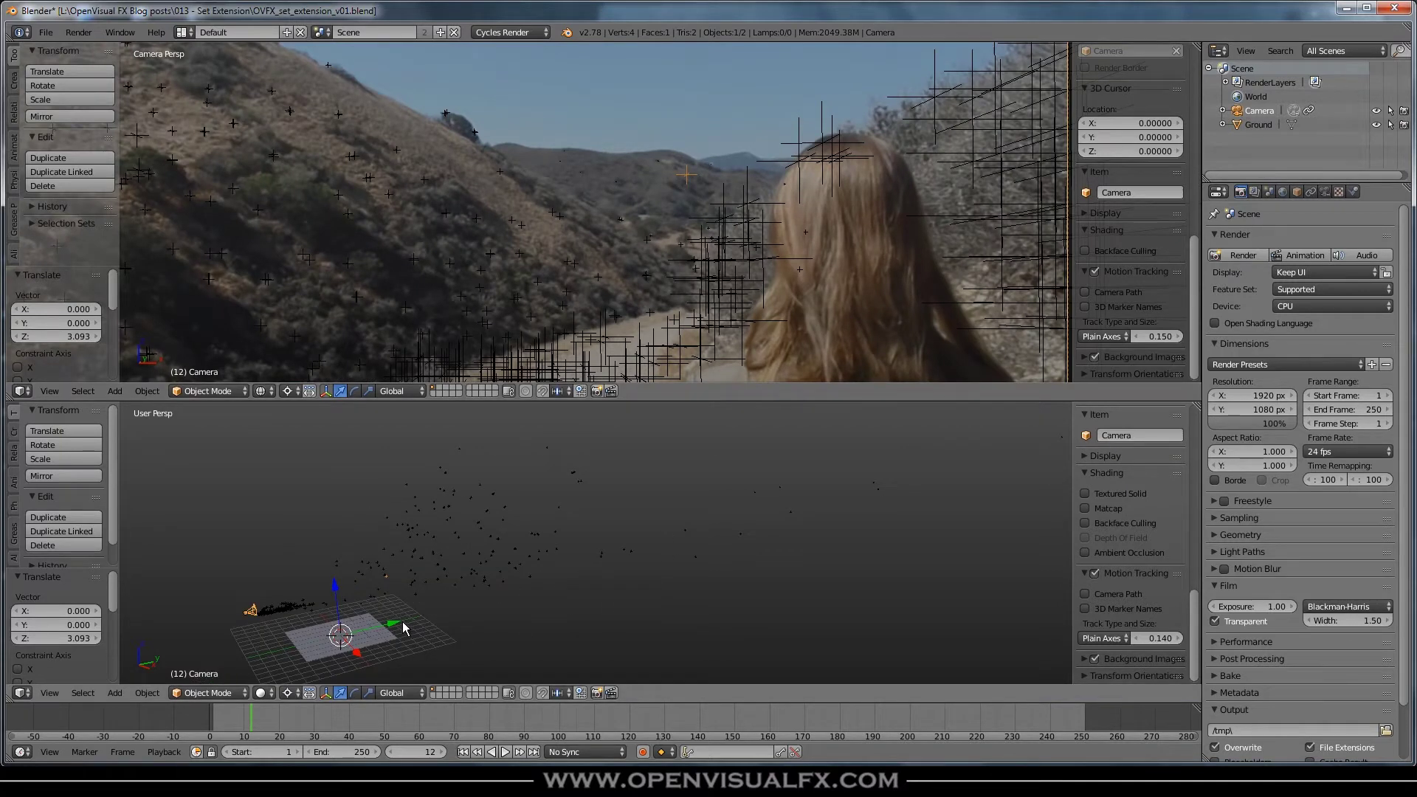
key("alt+a")
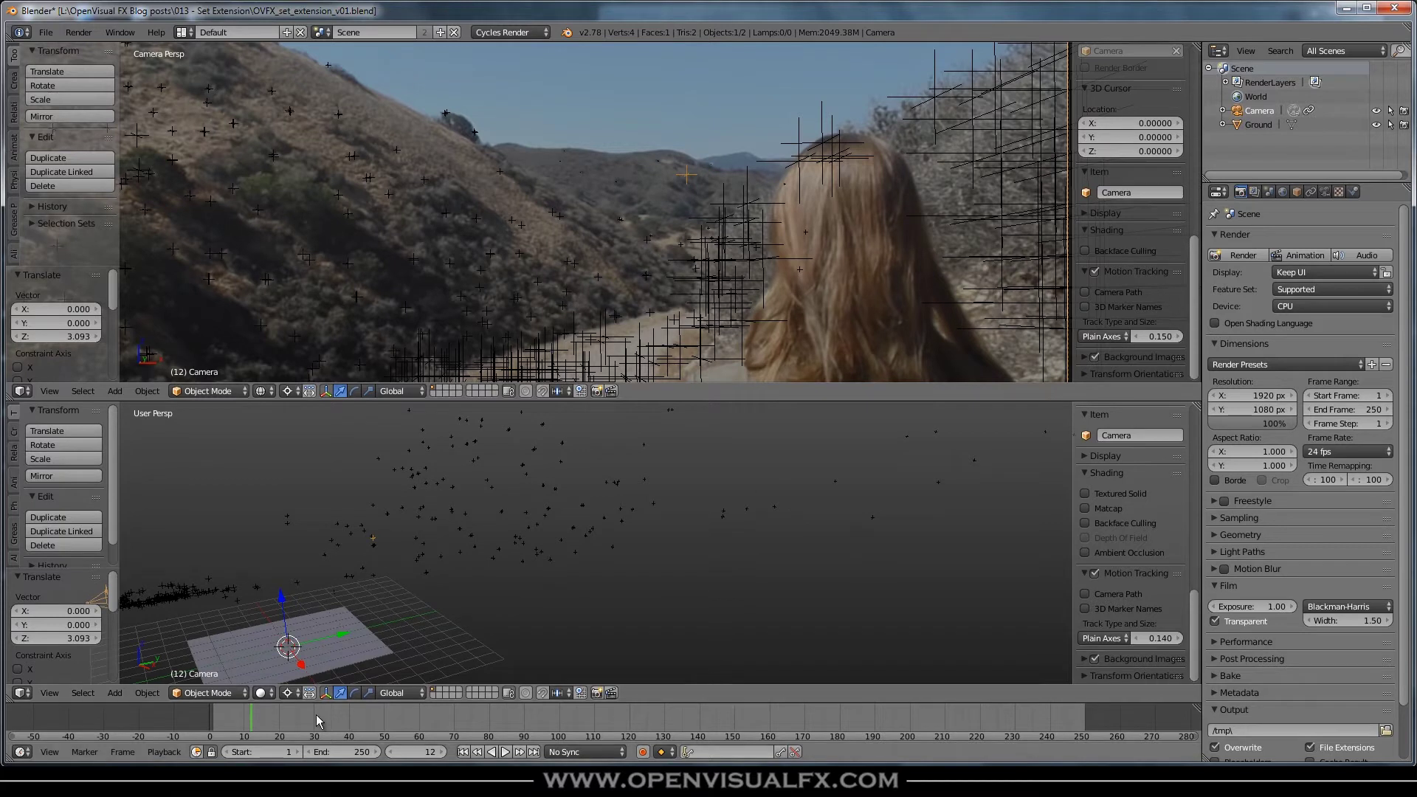
left_click_drag(437, 716, 893, 717)
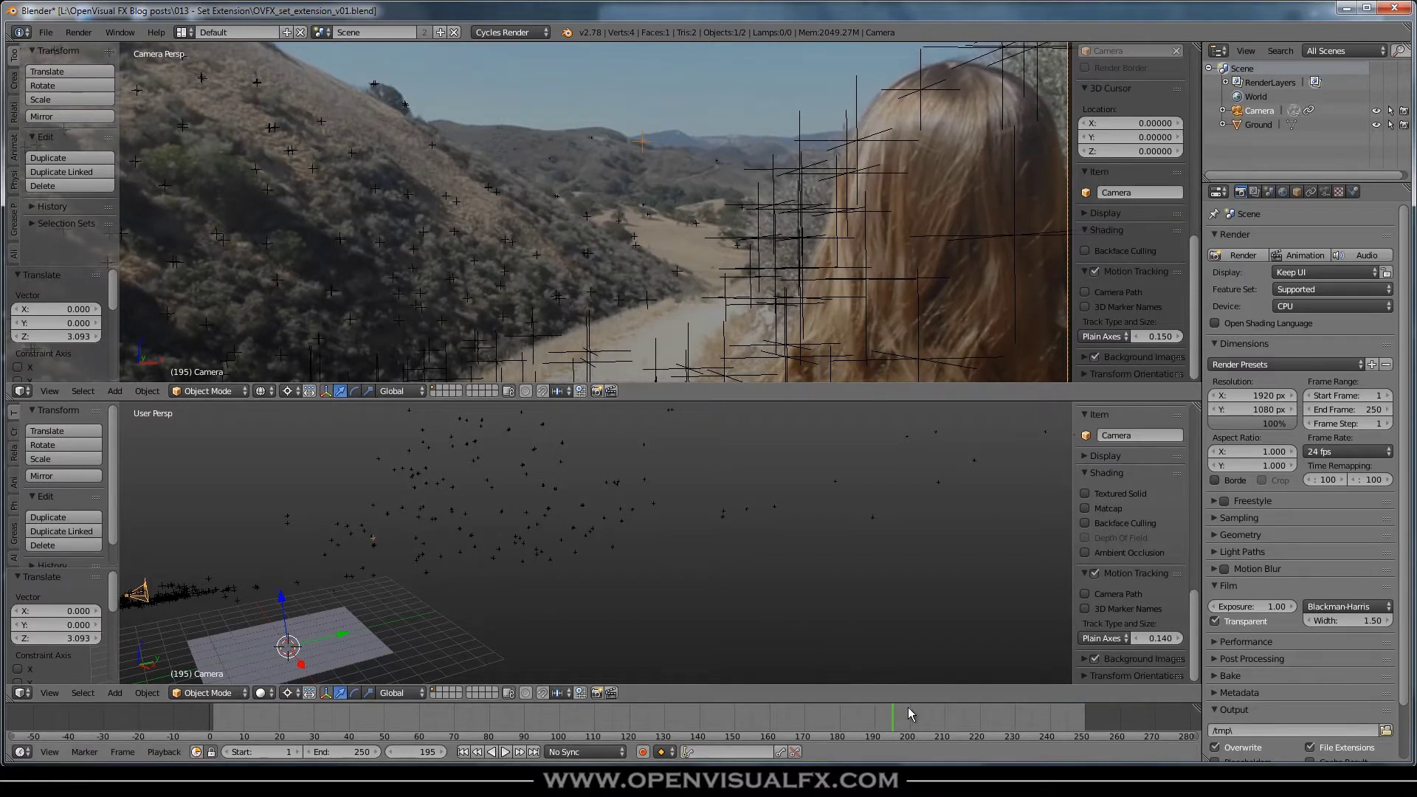
key("alt+a")
Step: Scrub back to frame 173, stop at 186, and switch to the Motion Tracking layout
mouse_move(843, 724)
left_mouse_down()
mouse_move(797, 731)
mouse_move(834, 732)
mouse_move(822, 732)
left_mouse_up()
key("alt+a")
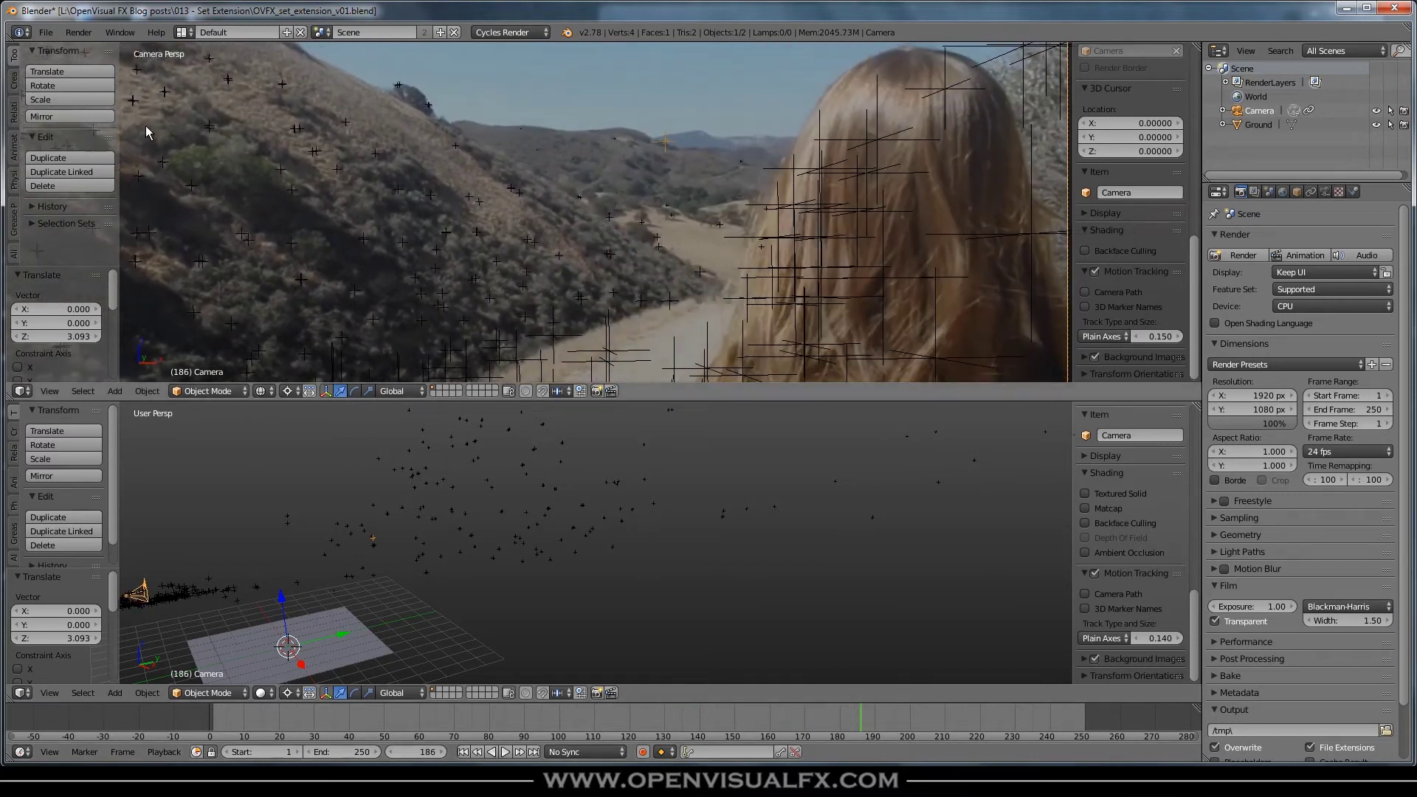
left_click(181, 32)
left_click(215, 121)
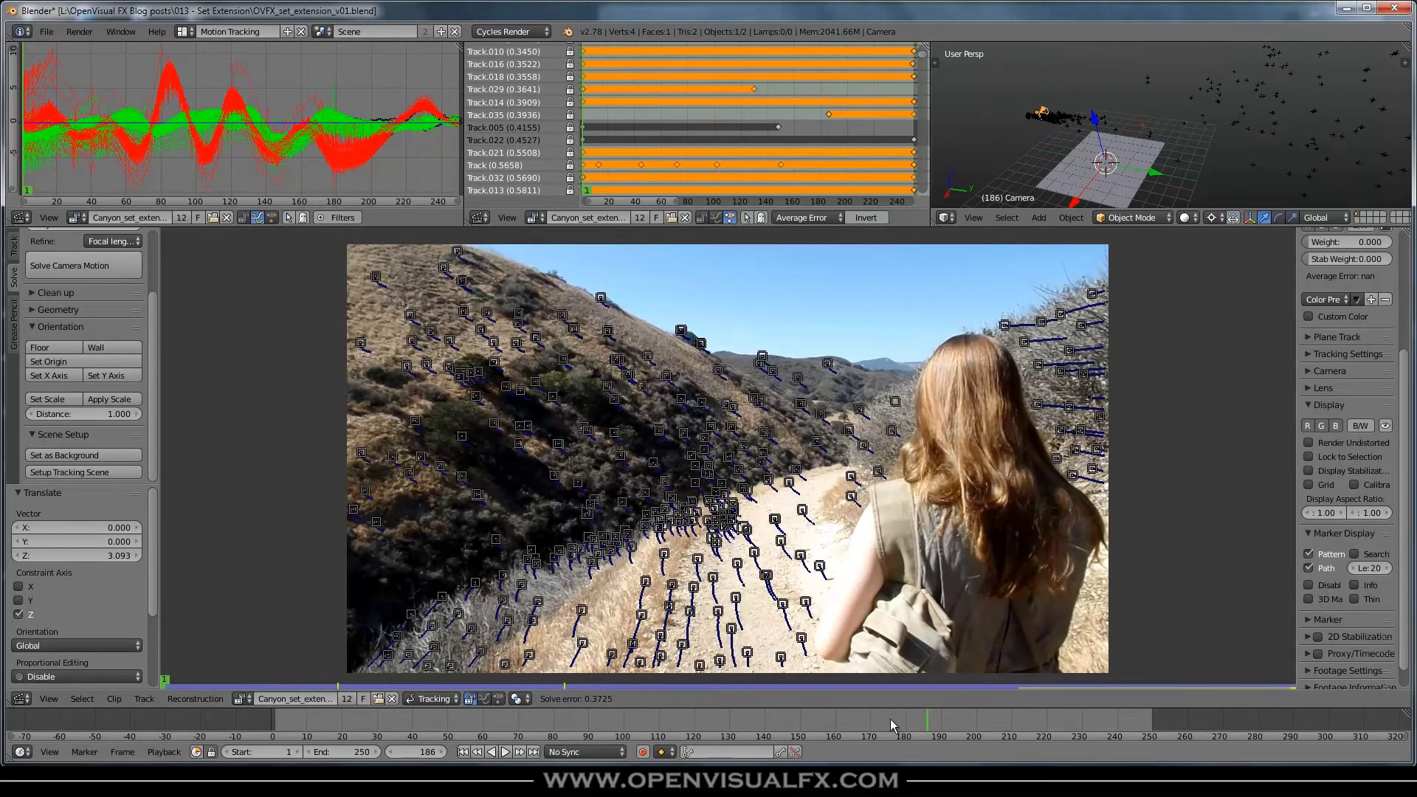
Step: Stop at frame 227, check Track.031's 0.2272 average error, then switch to the Default layout
key("alt+a")
left_click(1072, 735)
key("alt+a")
left_click(810, 358)
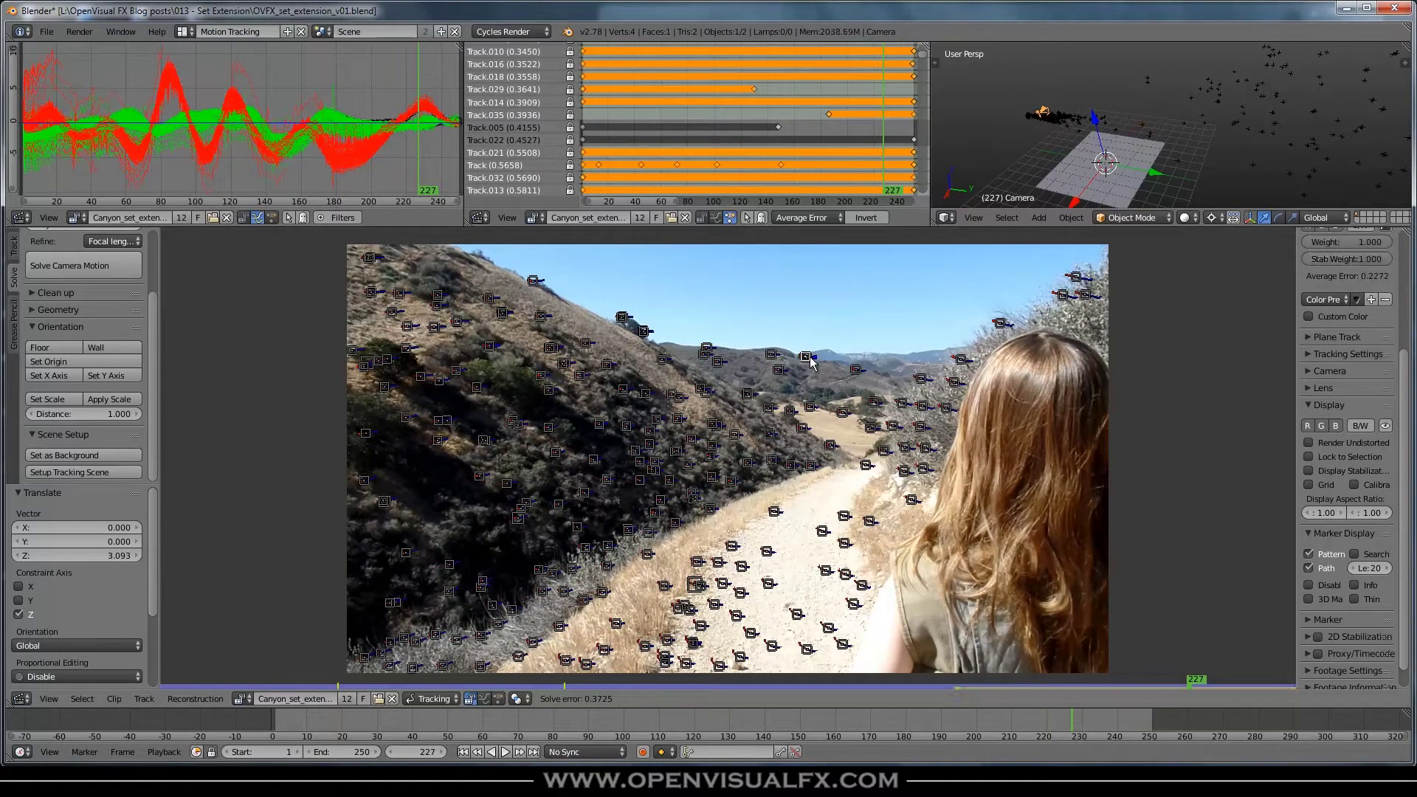
scroll(1339, 336, "up", 5)
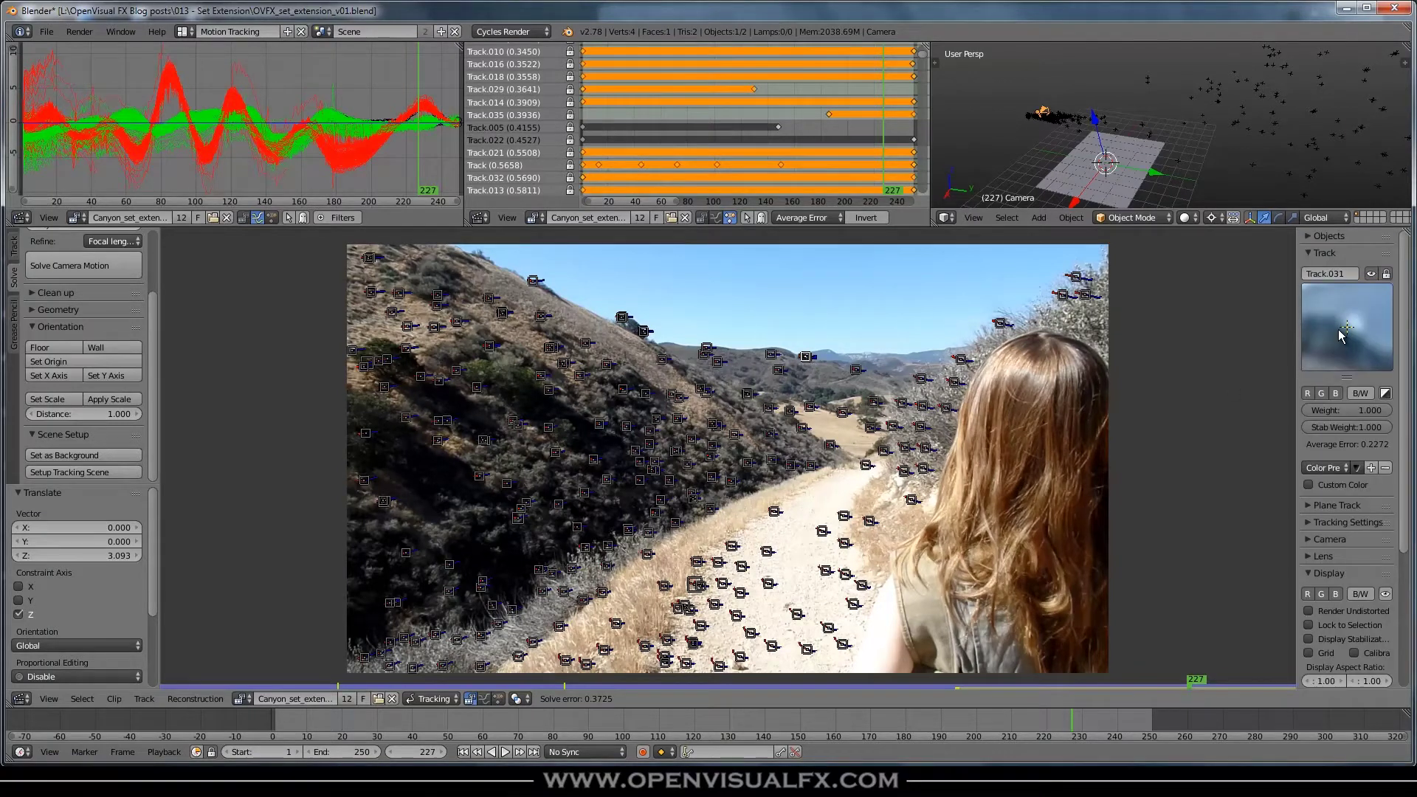
left_click(182, 31)
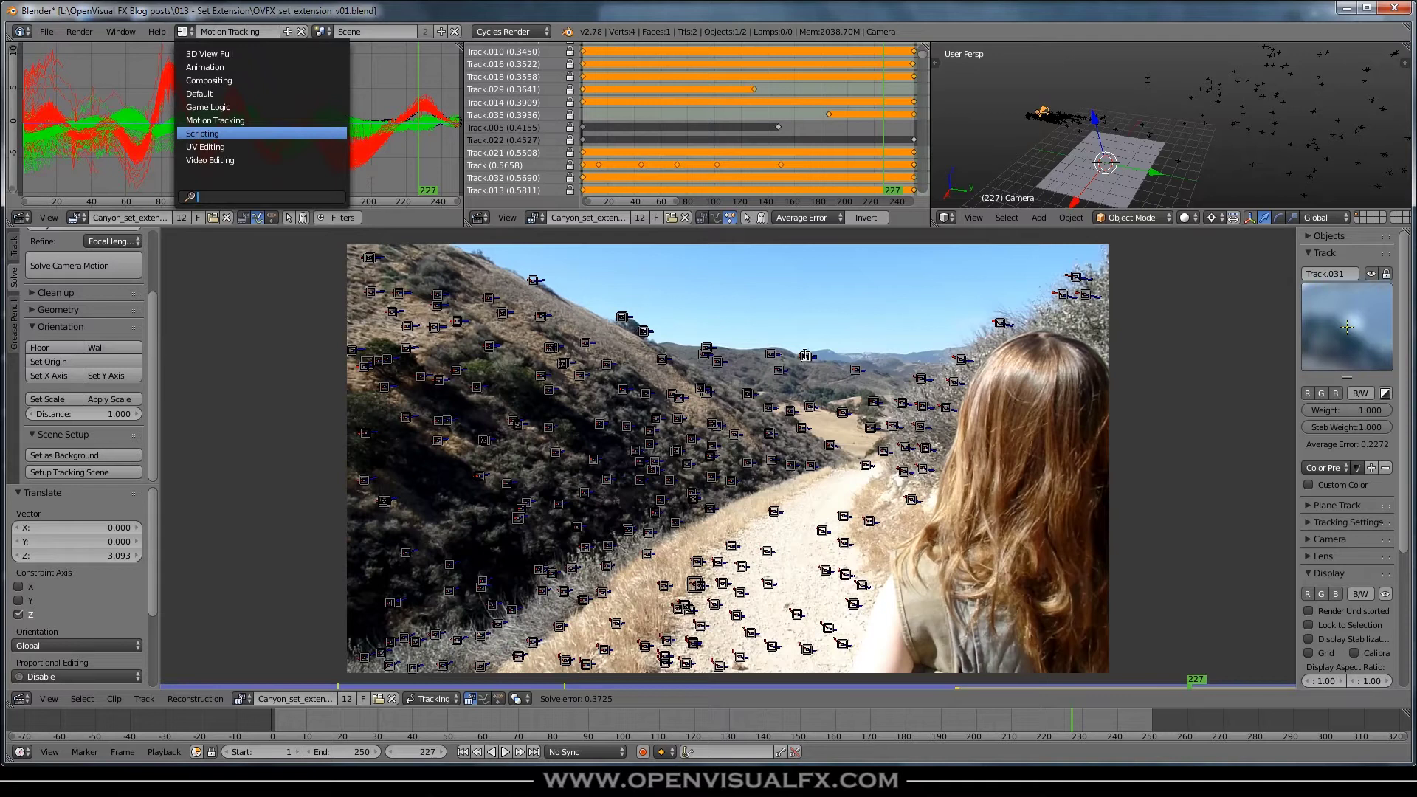
left_click(203, 94)
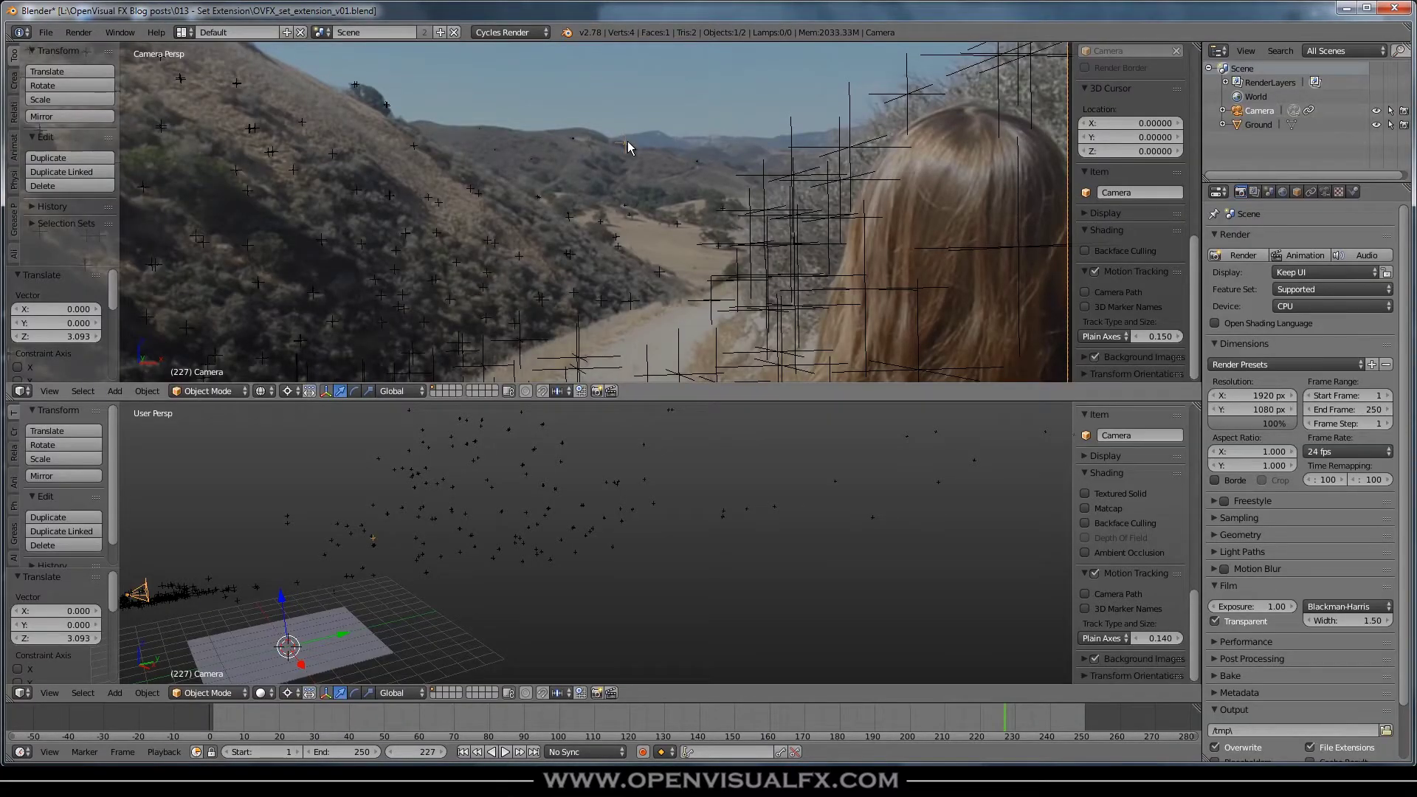
Step: Expand the Camera and RenderLayers entries in the Outliner to find the Camera Solver constraint
left_click(1224, 110)
left_click(1240, 138)
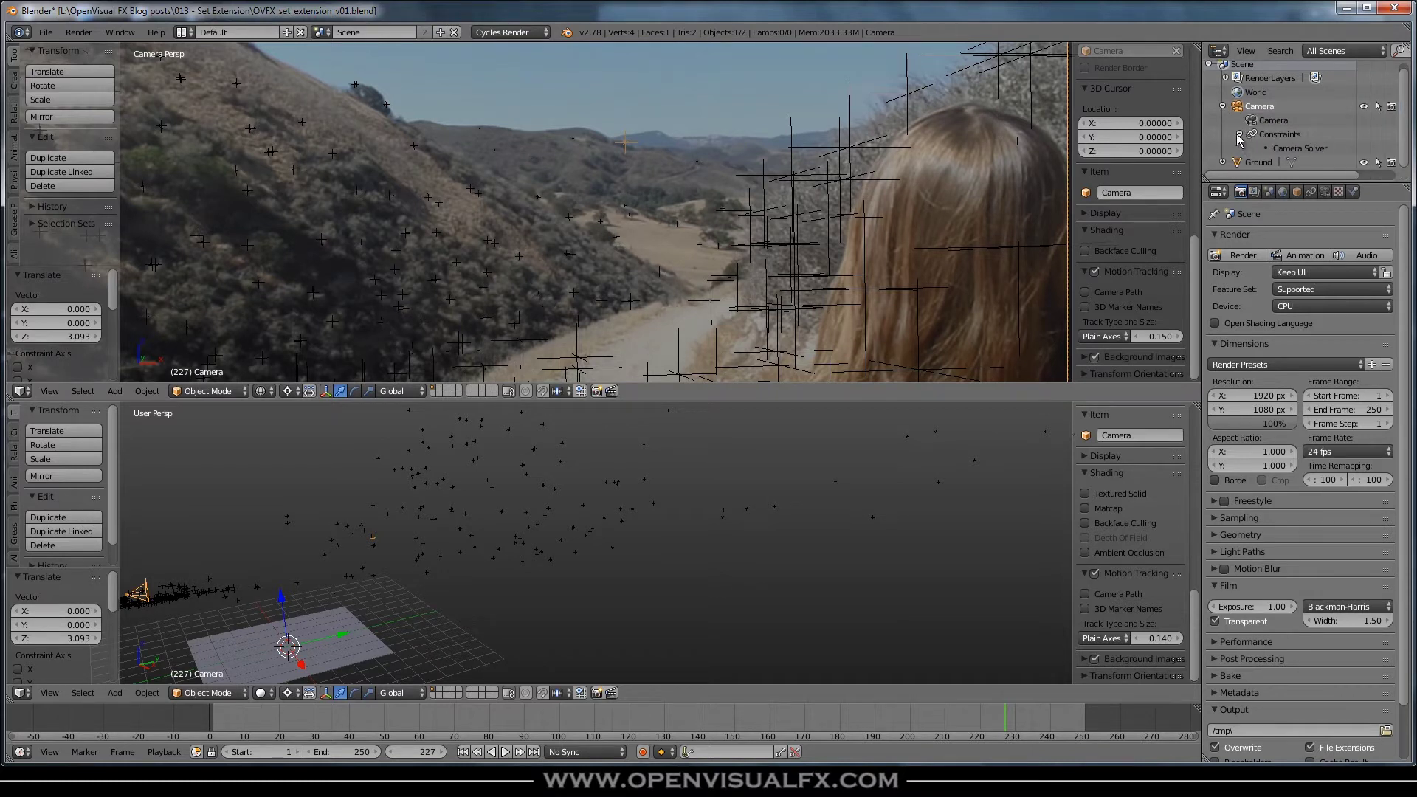
left_click(1239, 135)
left_click(1223, 110)
left_click(1223, 110)
left_click(1227, 84)
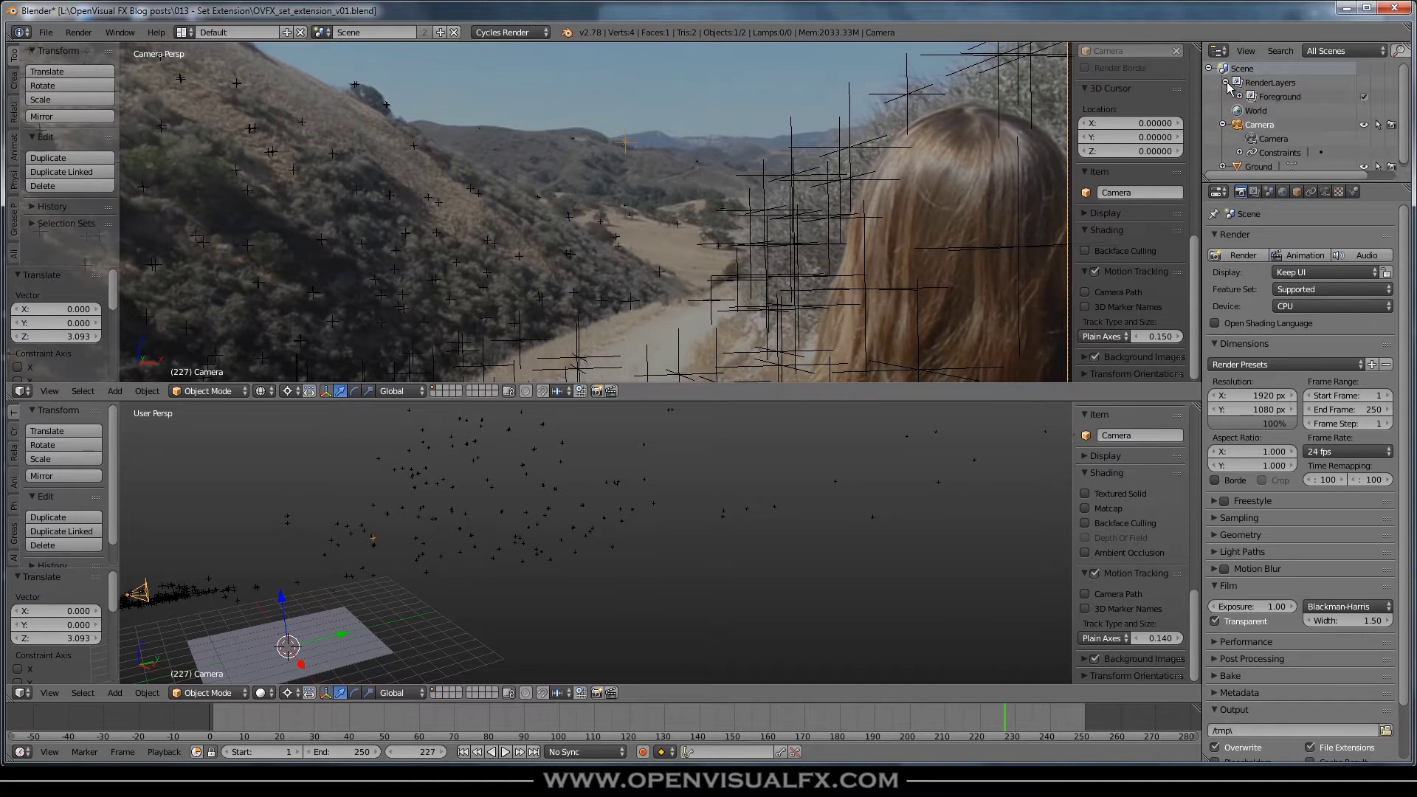
left_click(1240, 96)
scroll(1241, 96, "down", 3)
scroll(1242, 96, "up", 5)
left_click(1240, 96)
left_click(1226, 83)
Step: Filter the Outliner to Selected, view the Camera Solver constraint settings, then switch to Motion Tracking
left_click(1332, 51)
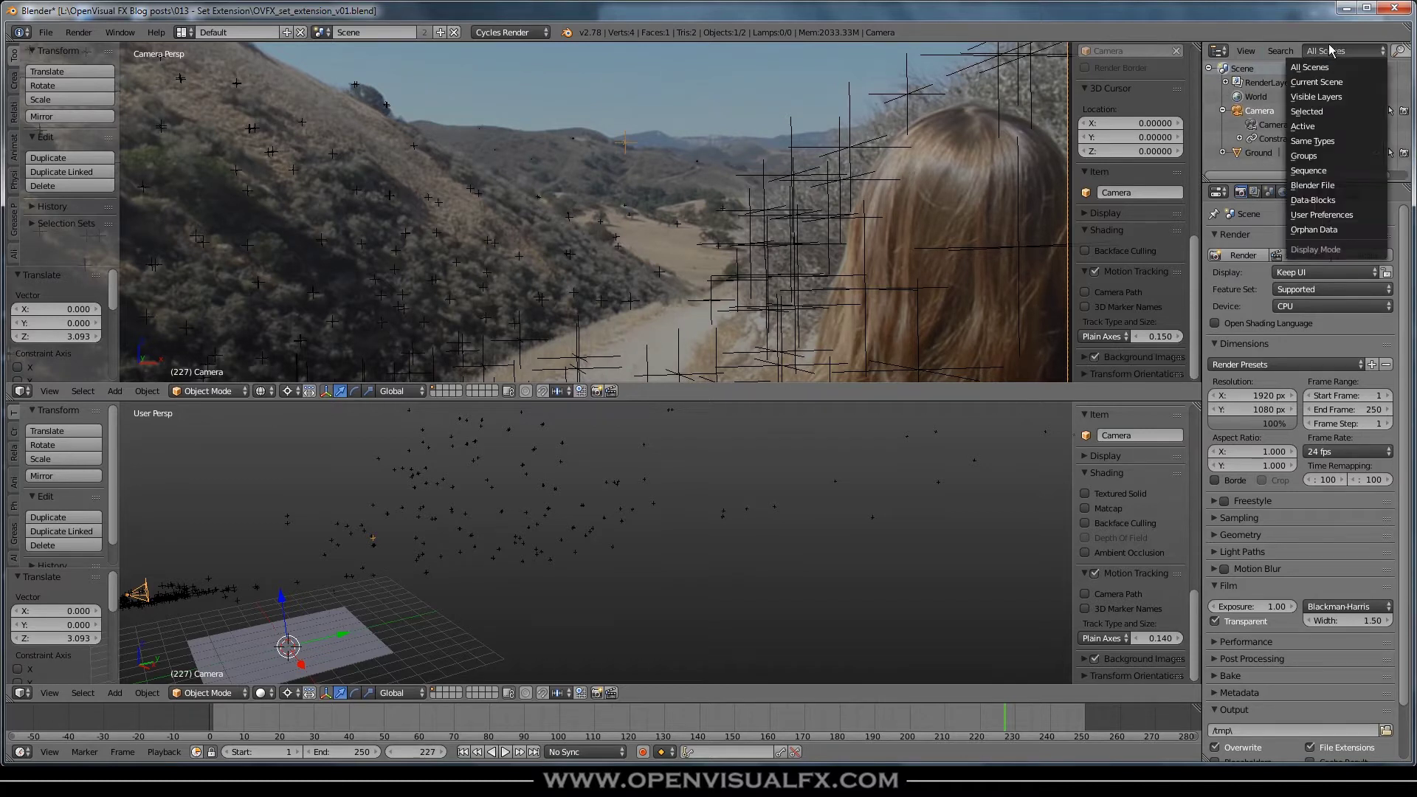
left_click(1322, 111)
left_click(1227, 97)
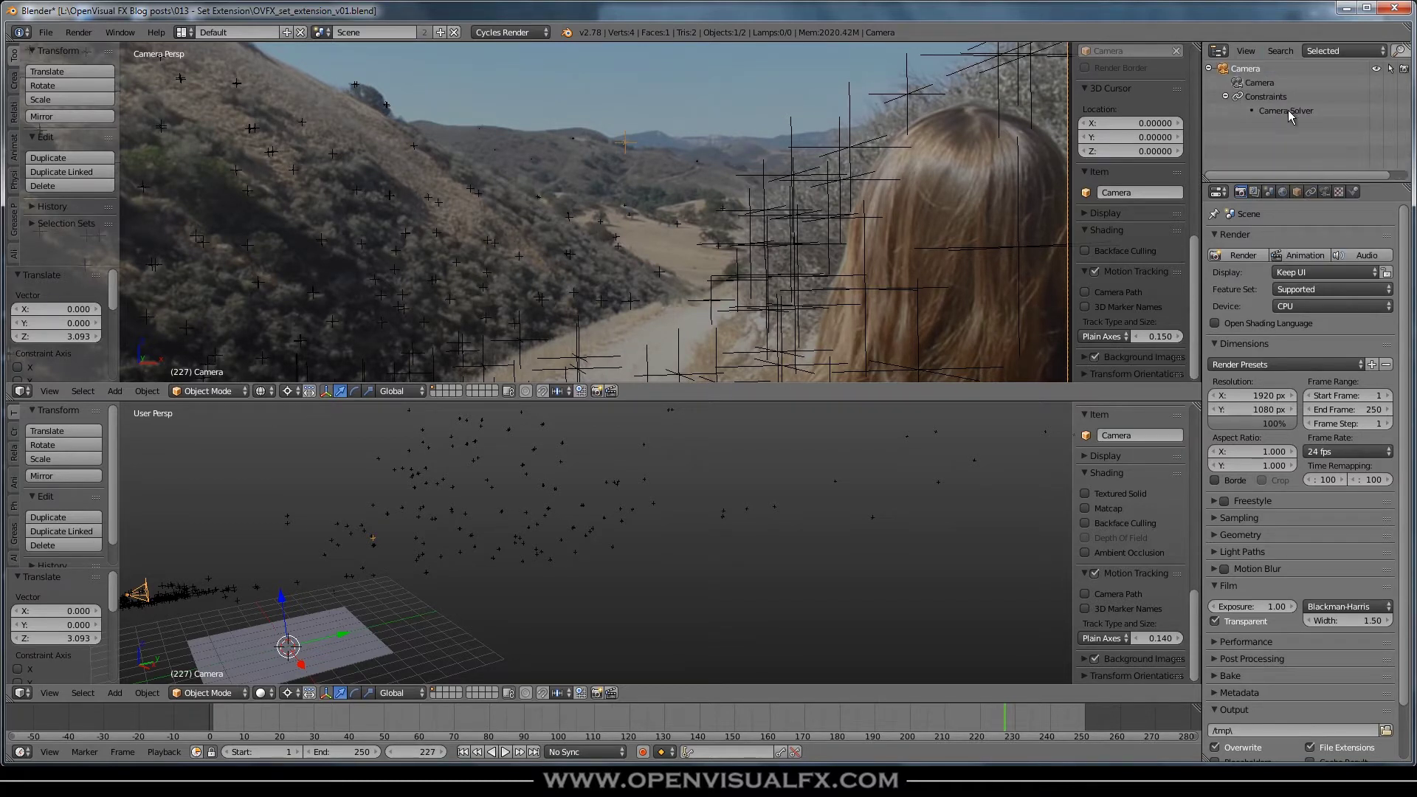
left_click(1325, 192)
left_click(1311, 192)
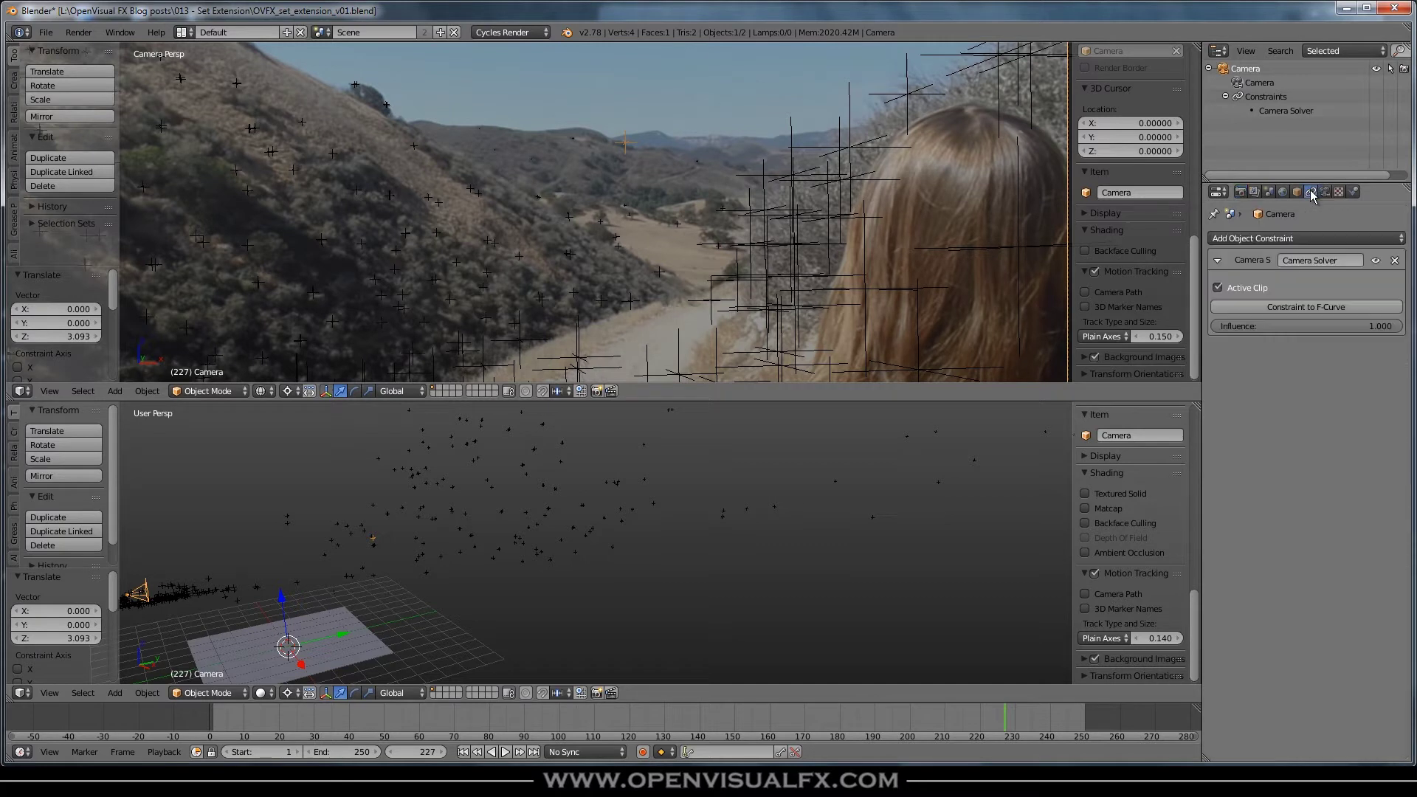
left_click(182, 32)
left_click(214, 120)
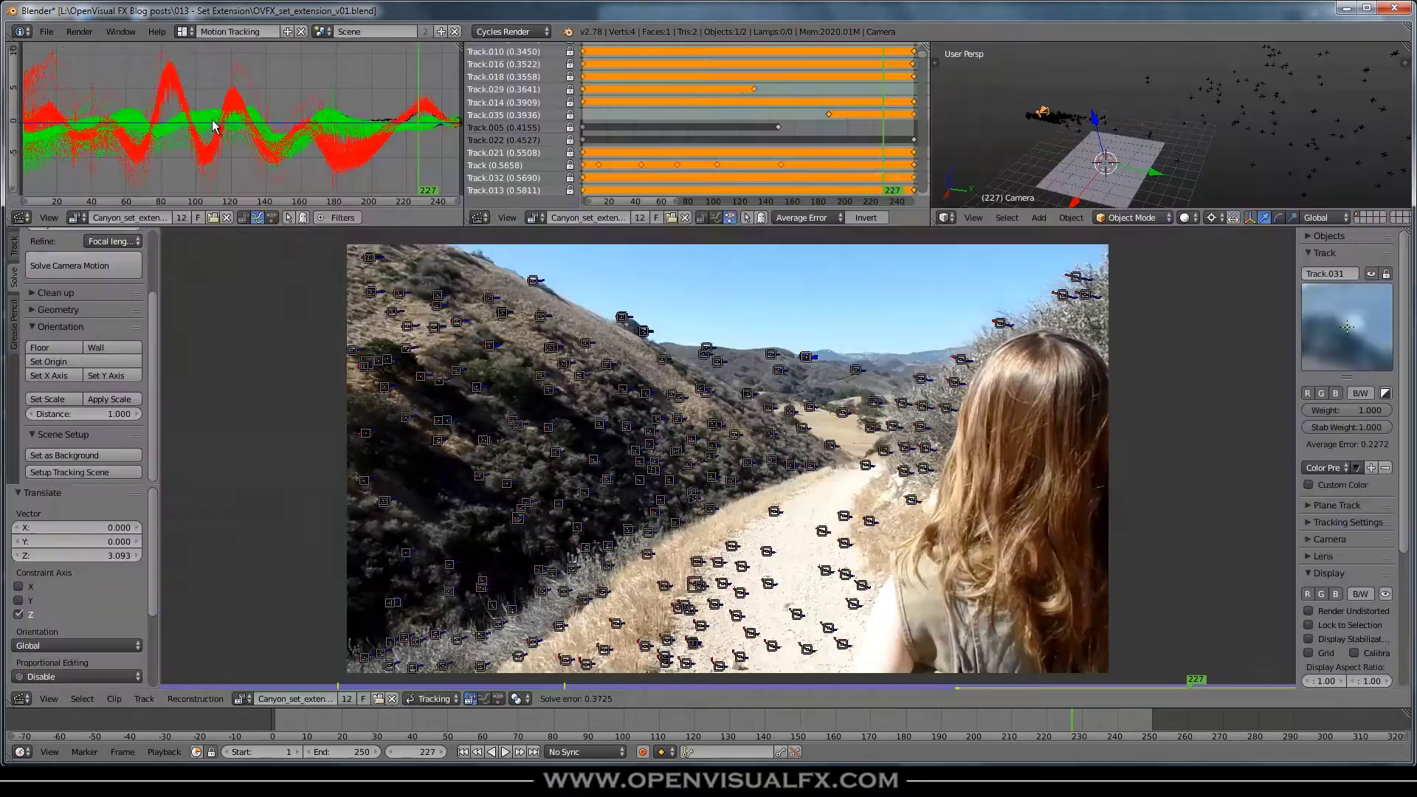
Step: Delete the stray tracks near the distant ridge, including Track.031, and return to the Default layout
left_click(806, 357)
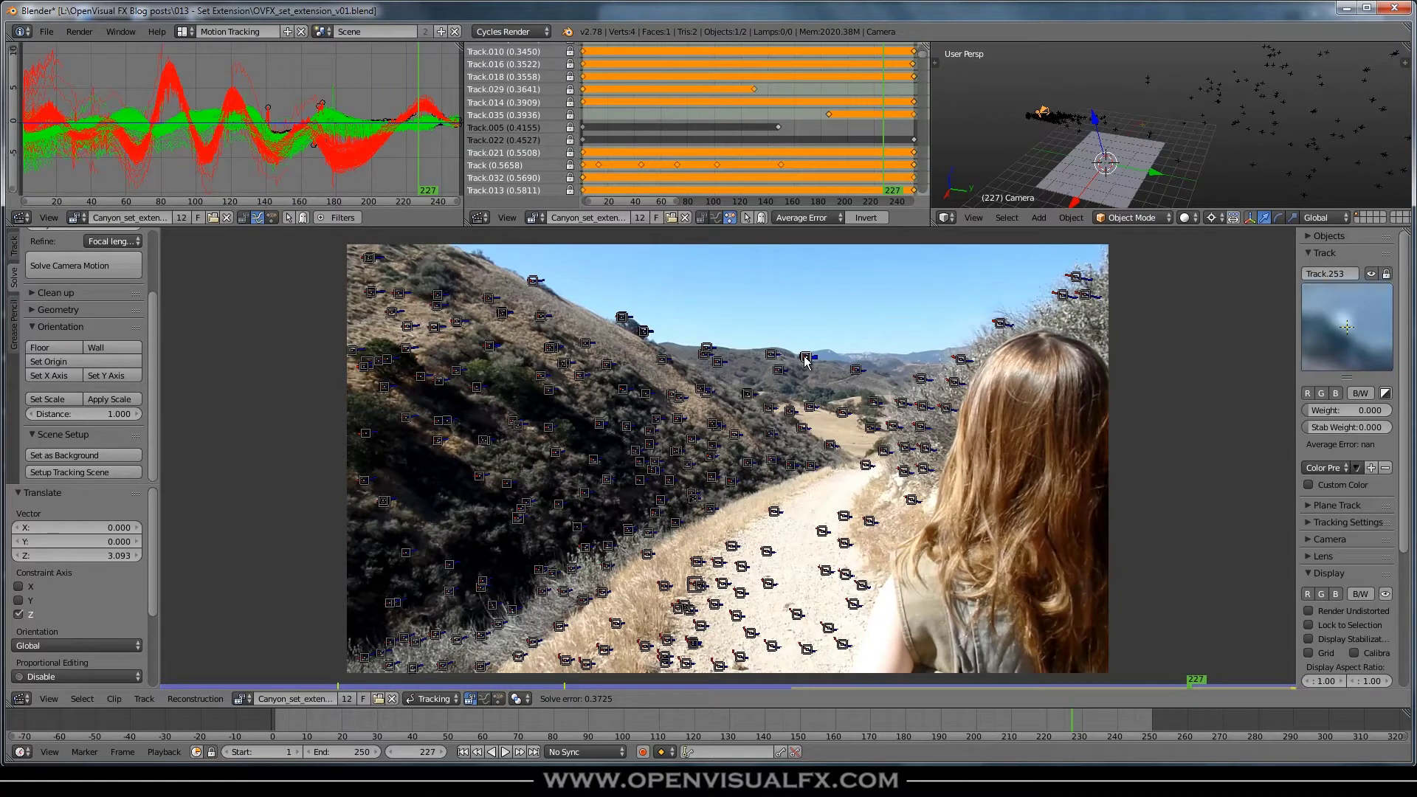
key("x")
left_click(806, 357)
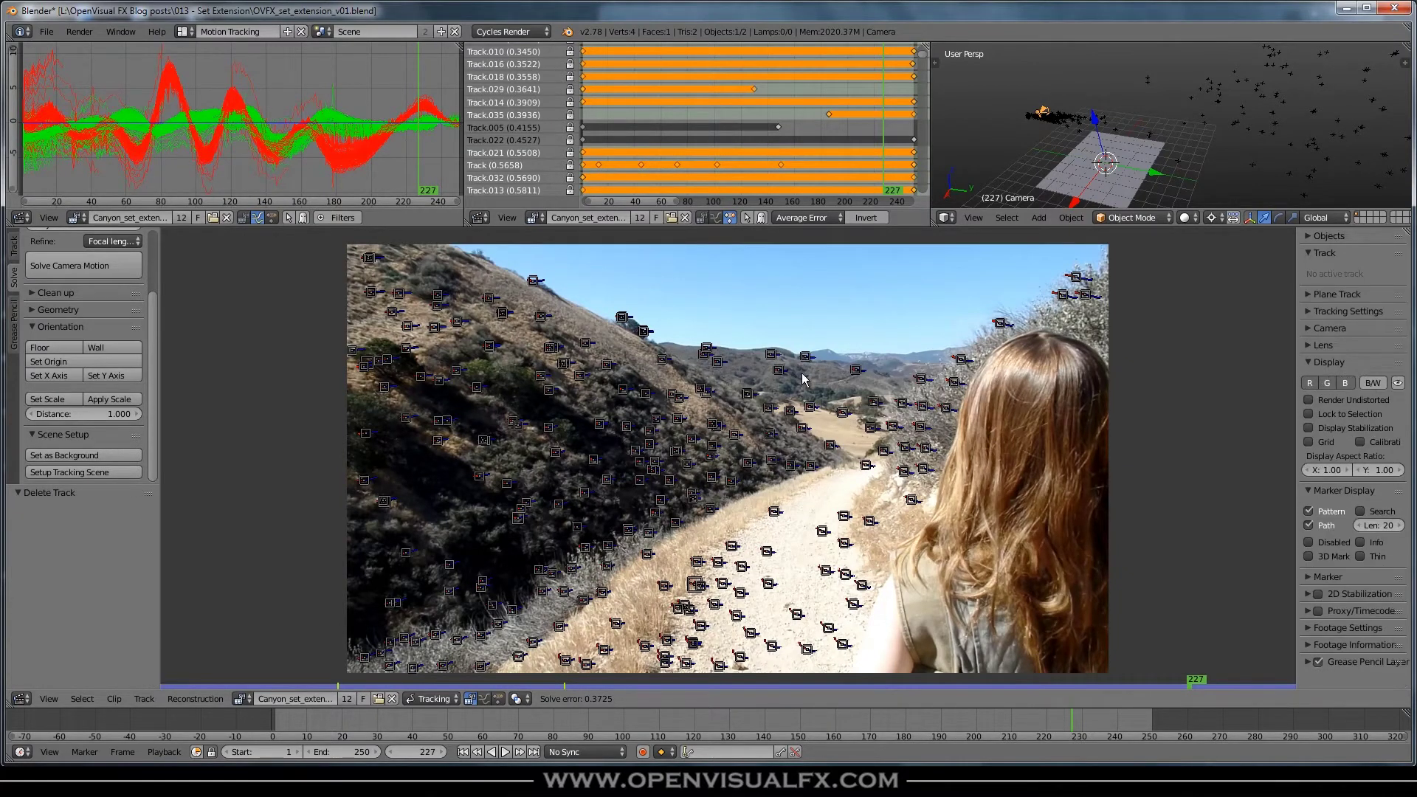
key("x")
left_click(806, 358)
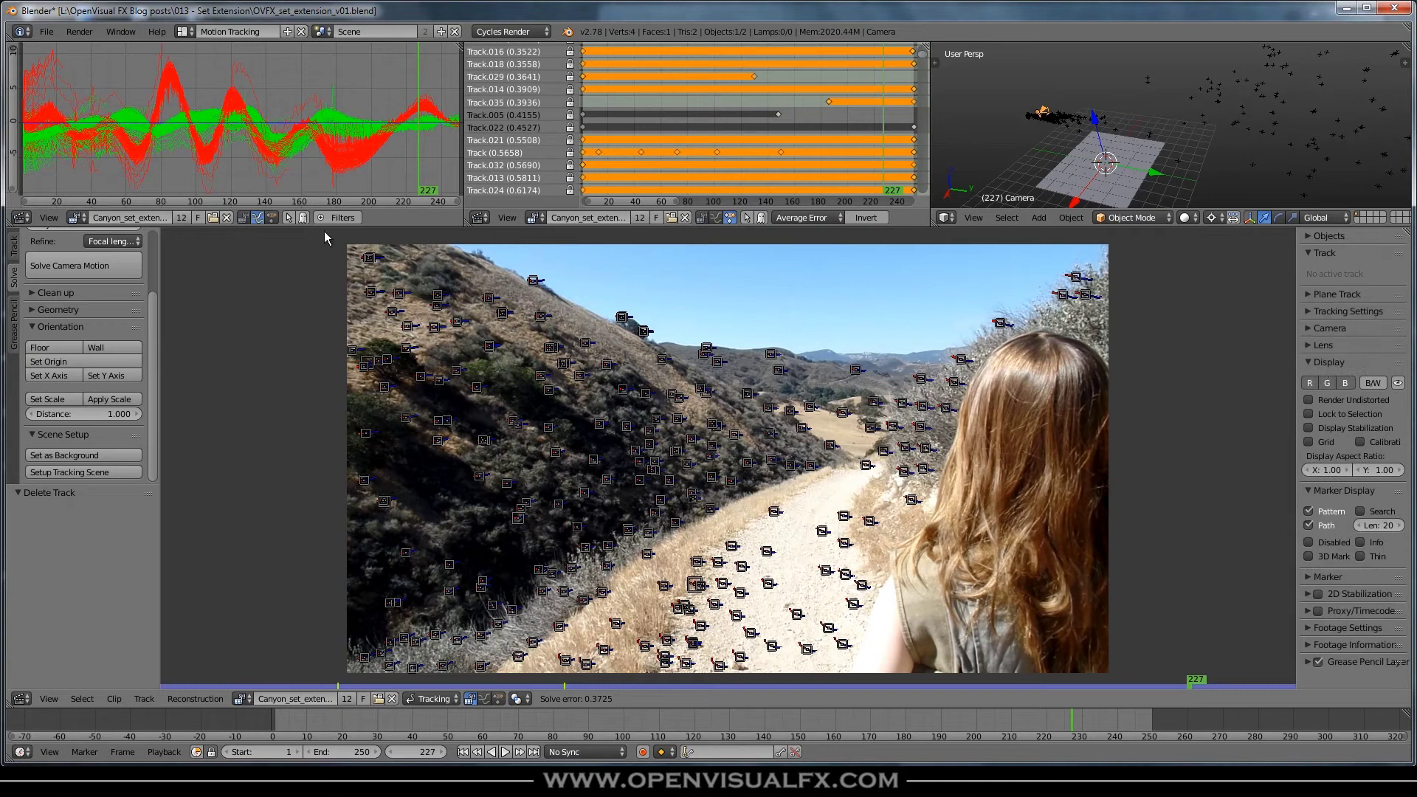
left_click(185, 32)
left_click(214, 91)
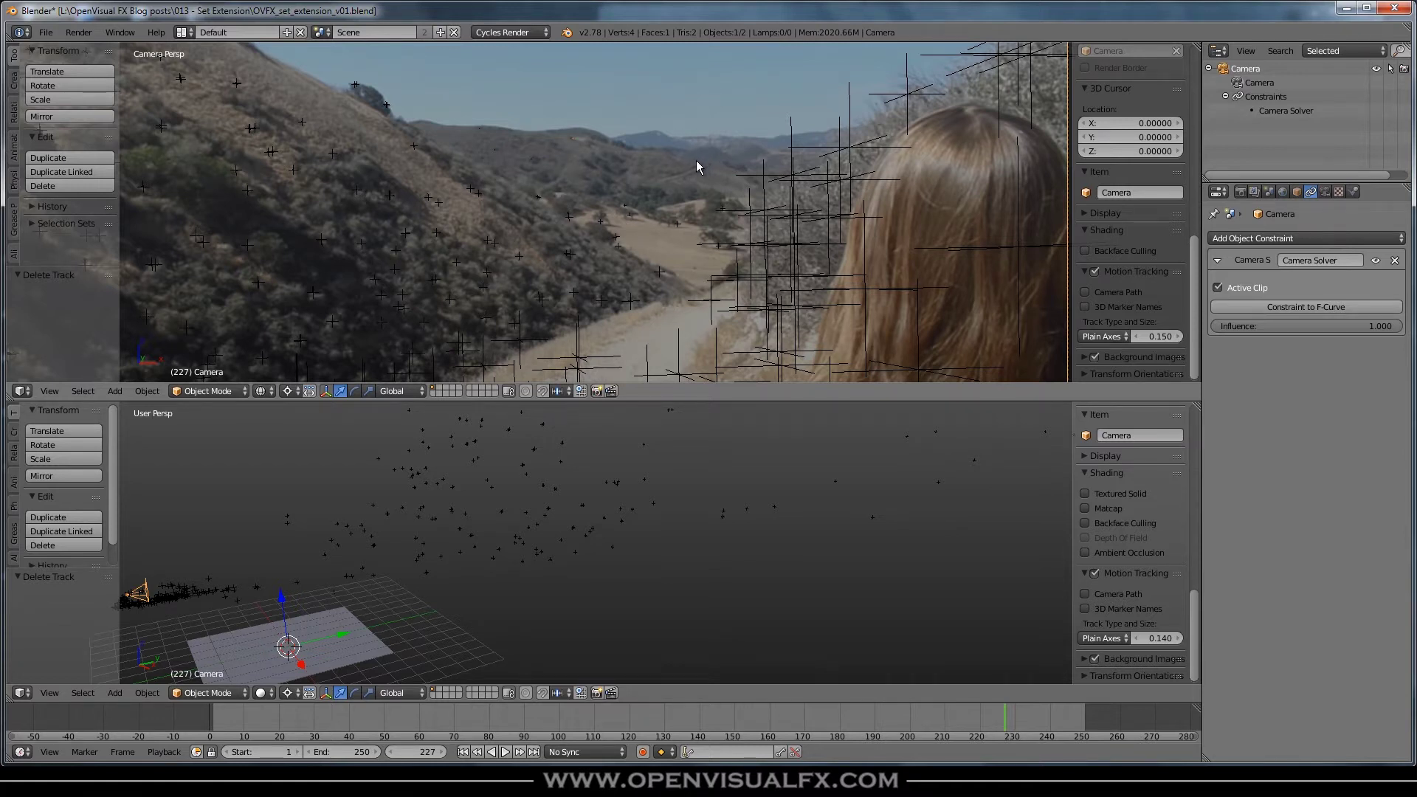
Step: Zoom and pan the lower 3D view over the solved point cloud
scroll(700, 157, "up", 2)
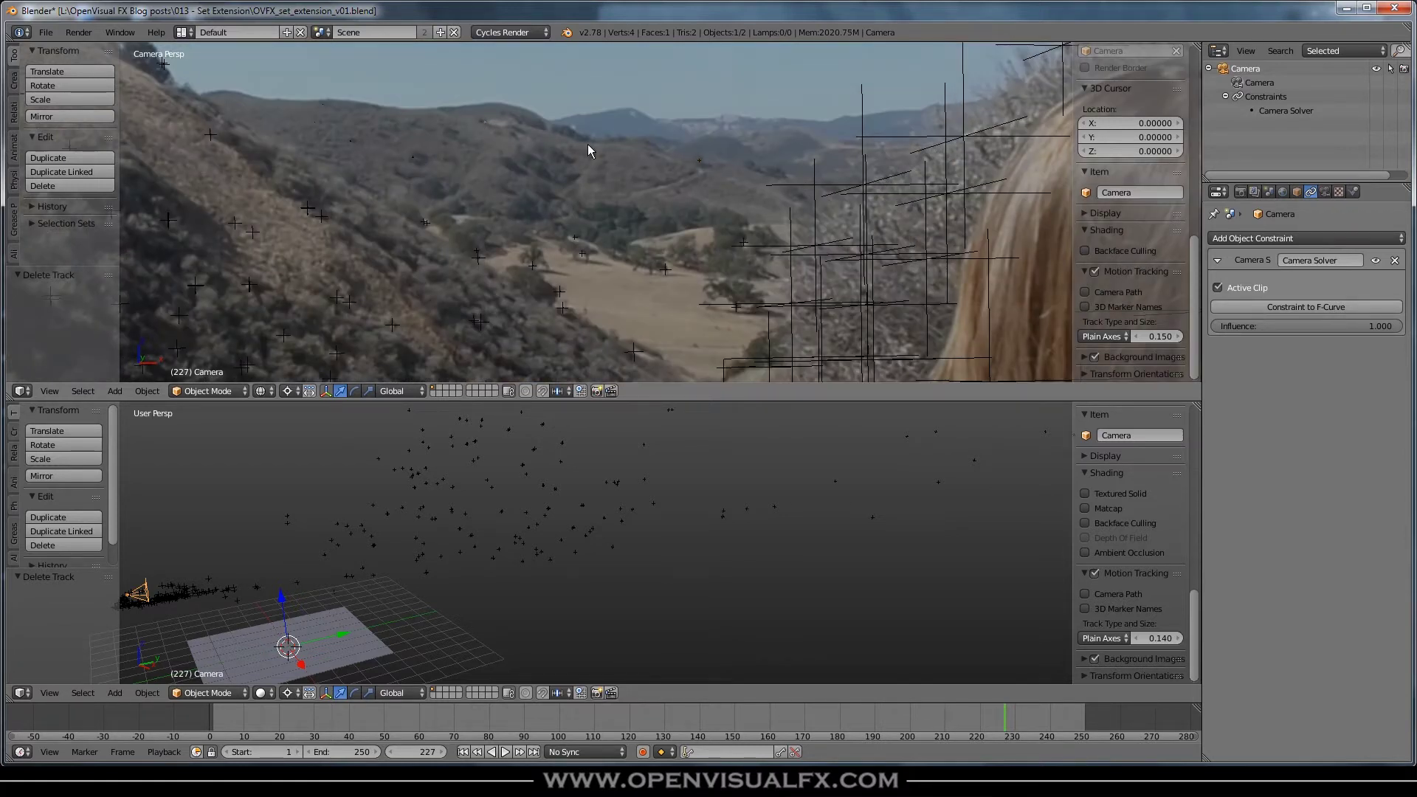
scroll(746, 567, "down", 3)
scroll(623, 538, "up", 2)
scroll(648, 533, "down", 2)
middle_click_drag(778, 546, 878, 503, "shift")
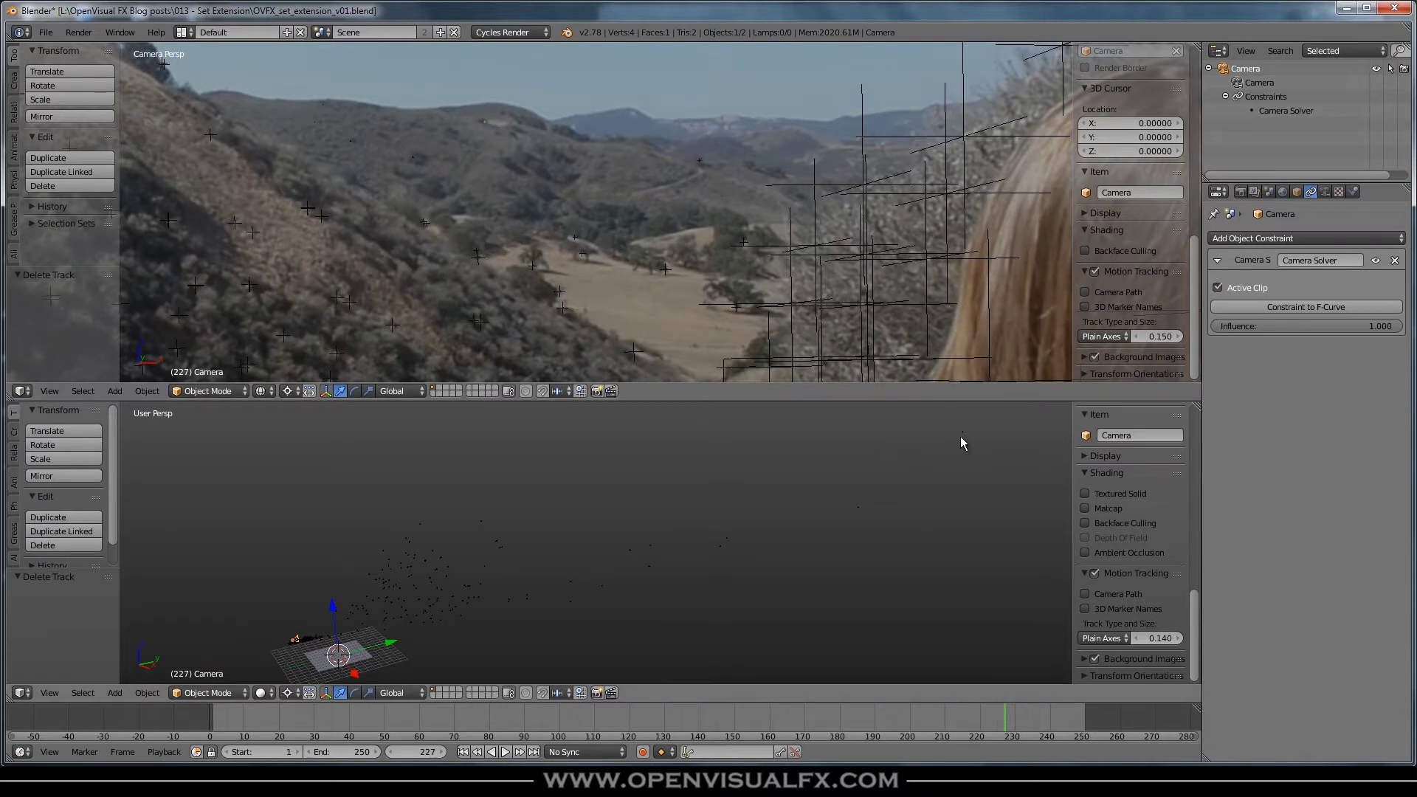
scroll(960, 443, "down", 4)
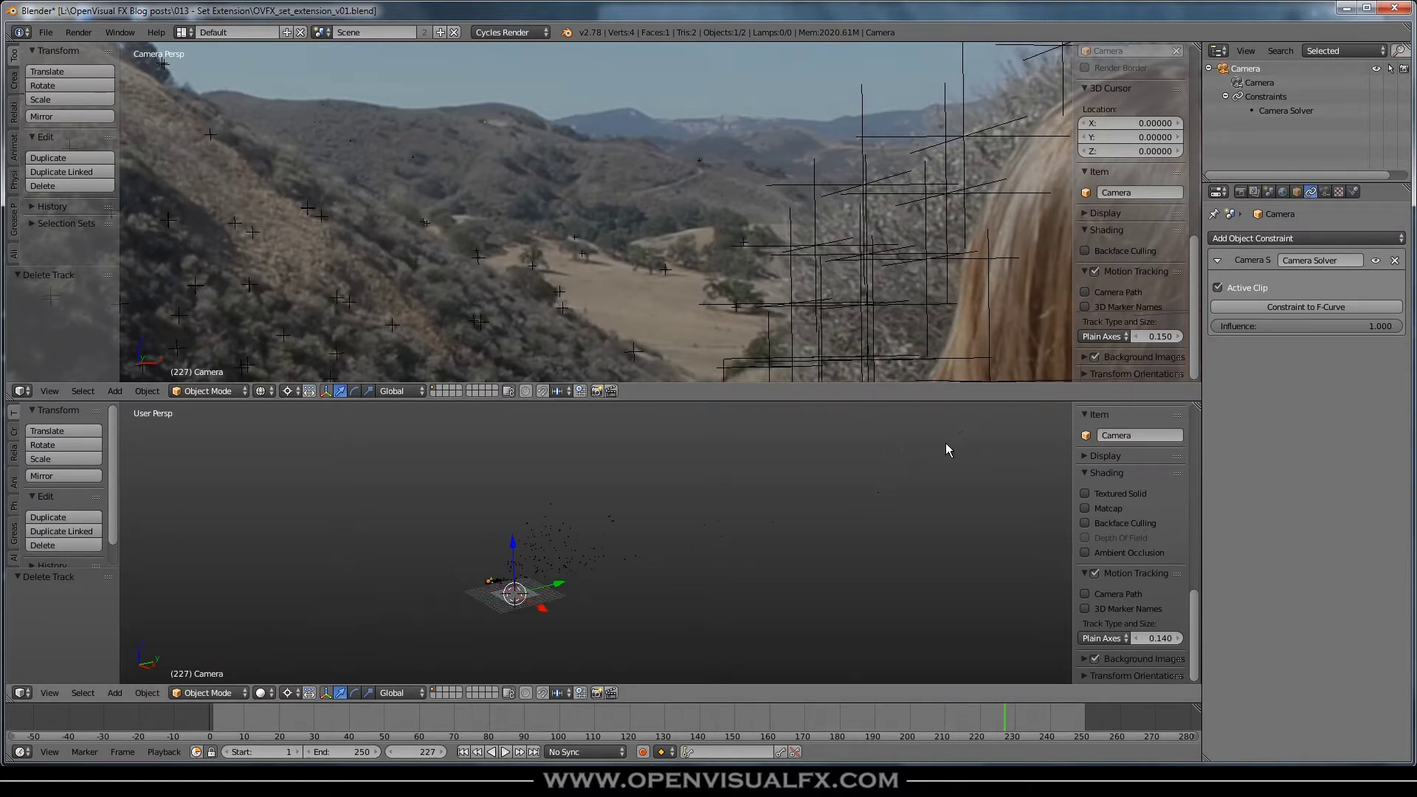
Step: Re-centre the camera, orbit around the cloud, then return to the Motion Tracking workspace
middle_click_drag(955, 454, 783, 524, "shift")
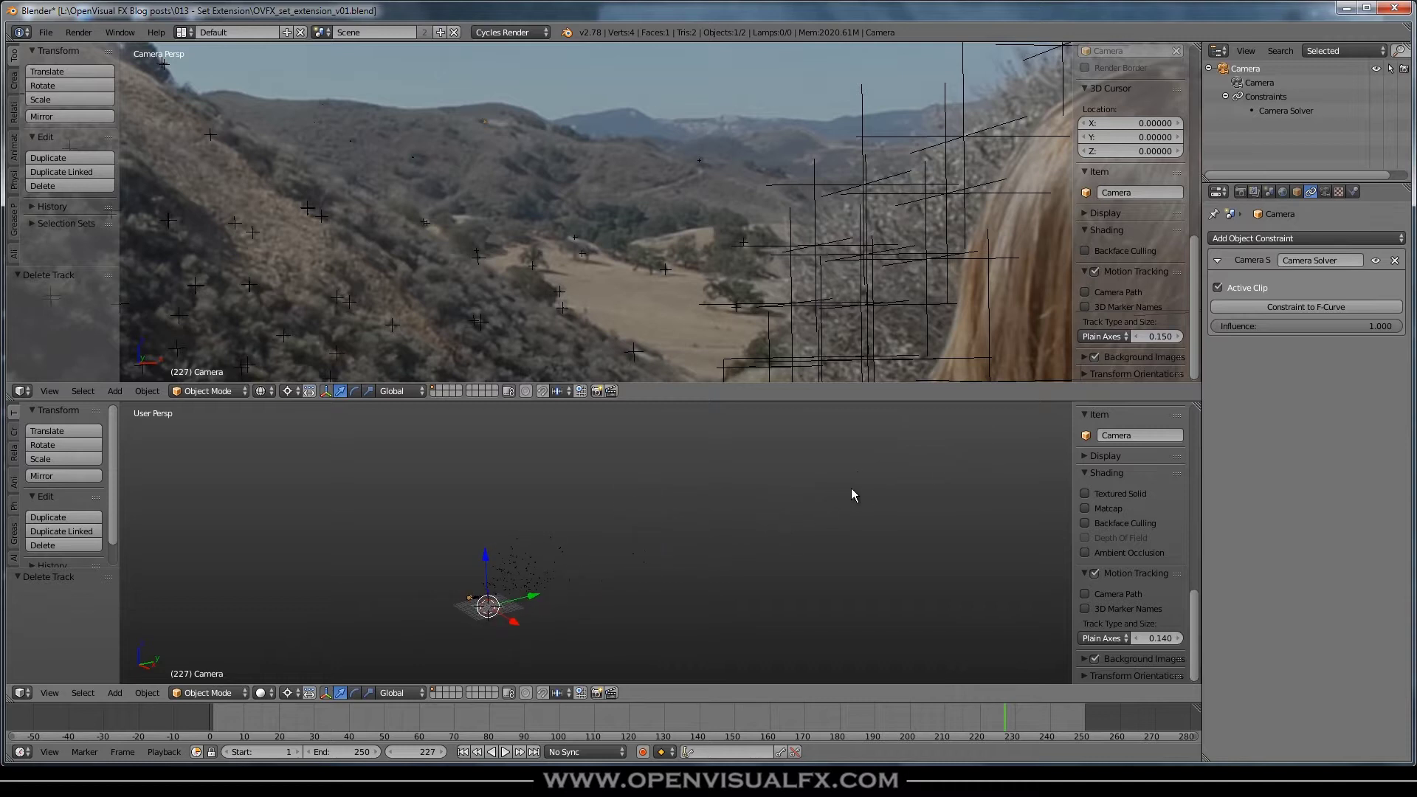
scroll(846, 495, "up", 5)
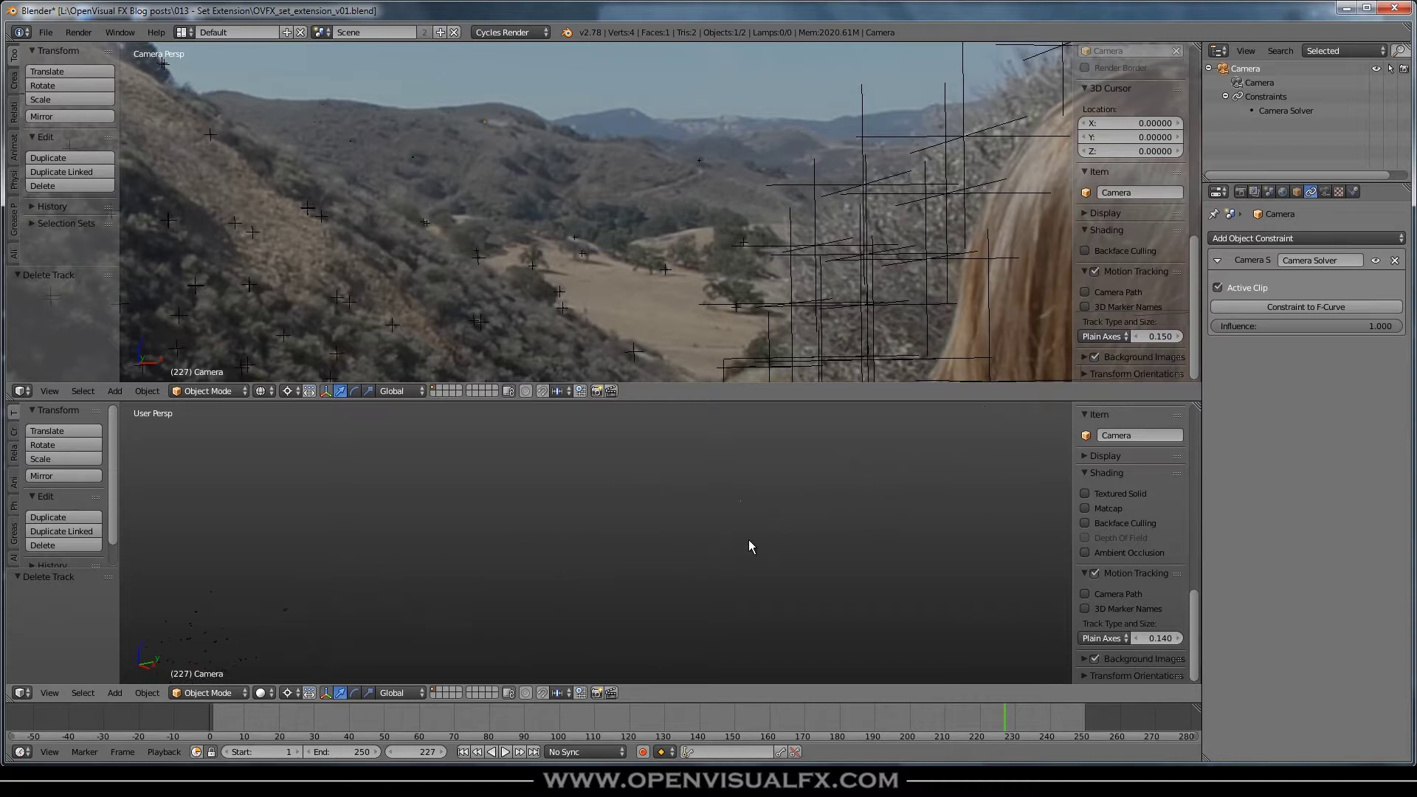
scroll(690, 546, "down", 3)
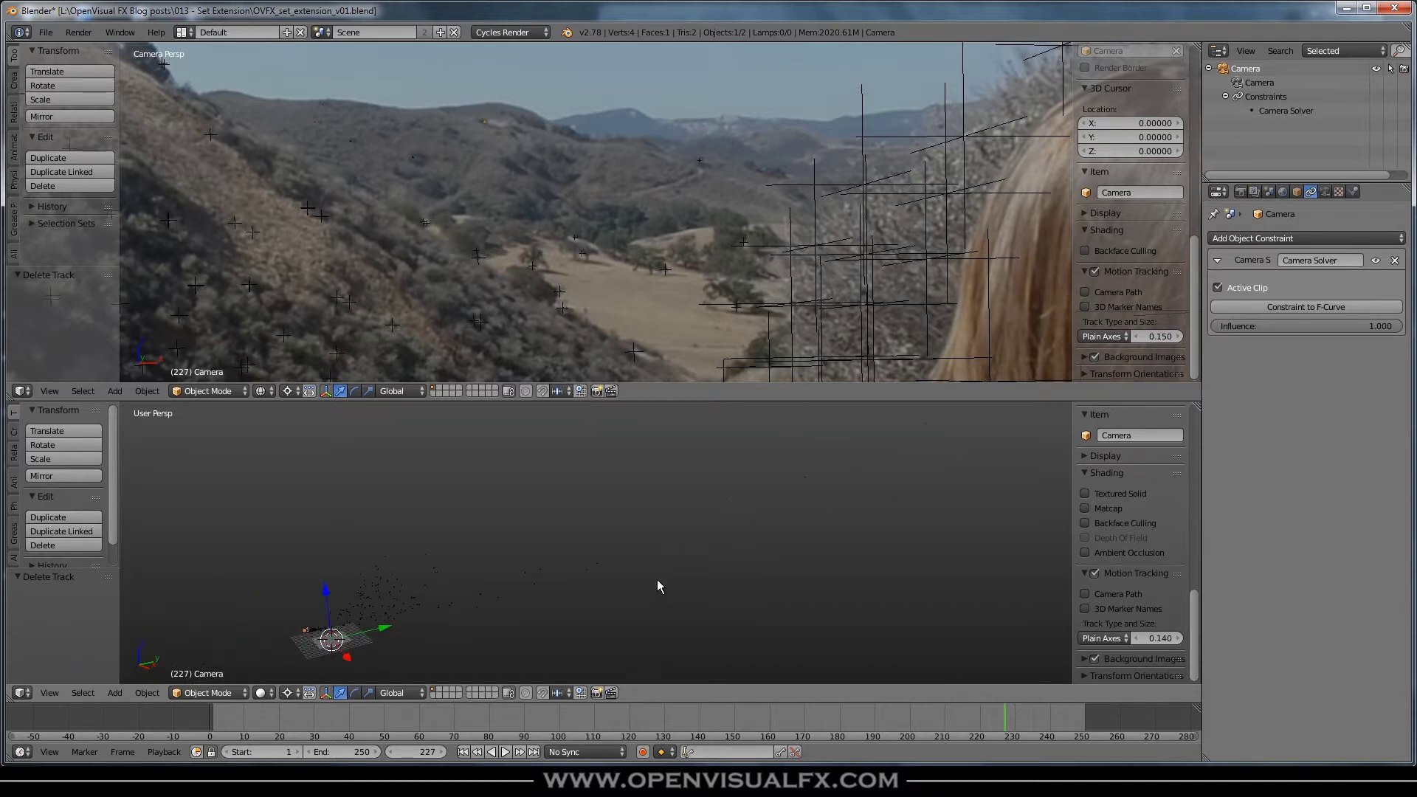
middle_click_drag(673, 565, 702, 536, "shift")
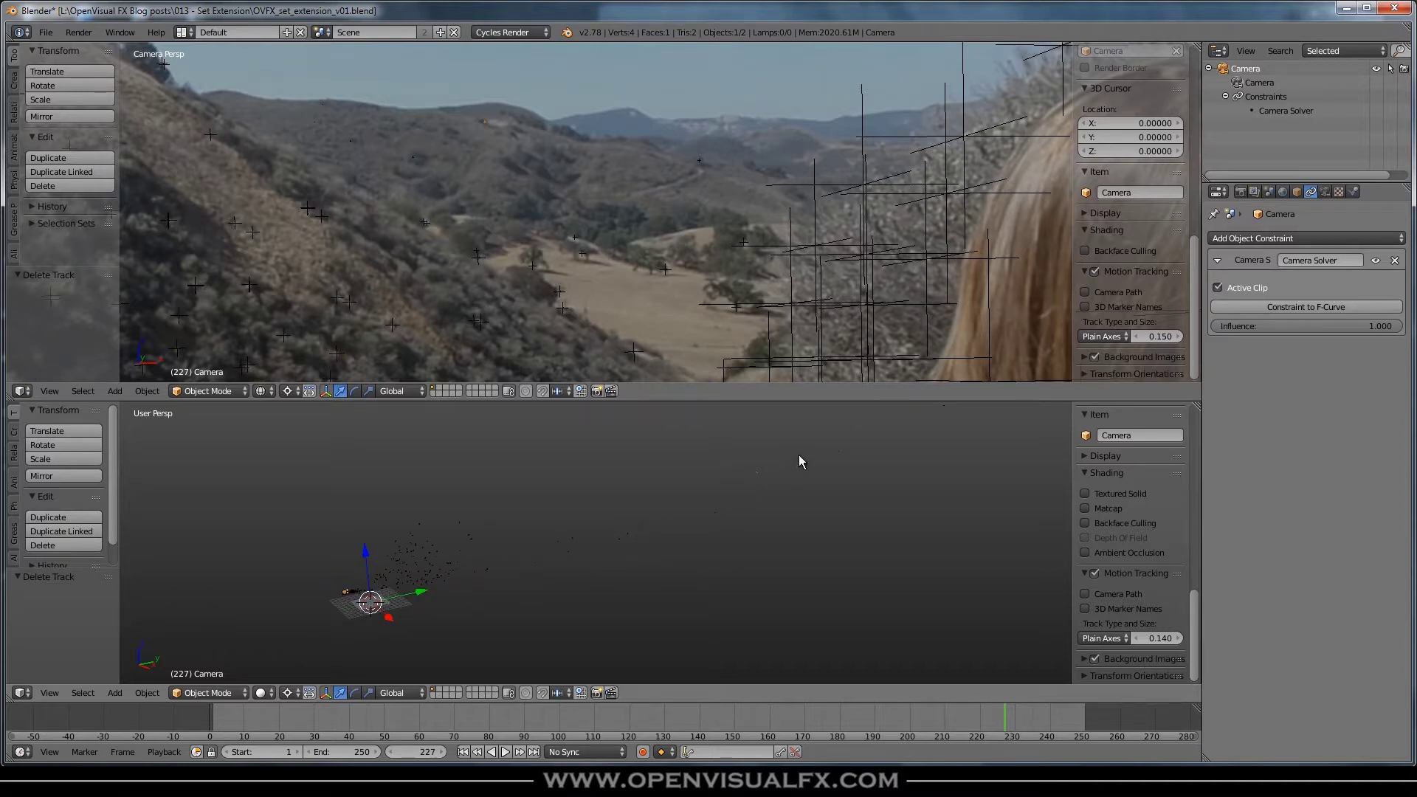
middle_click_drag(825, 508, 836, 548, "shift")
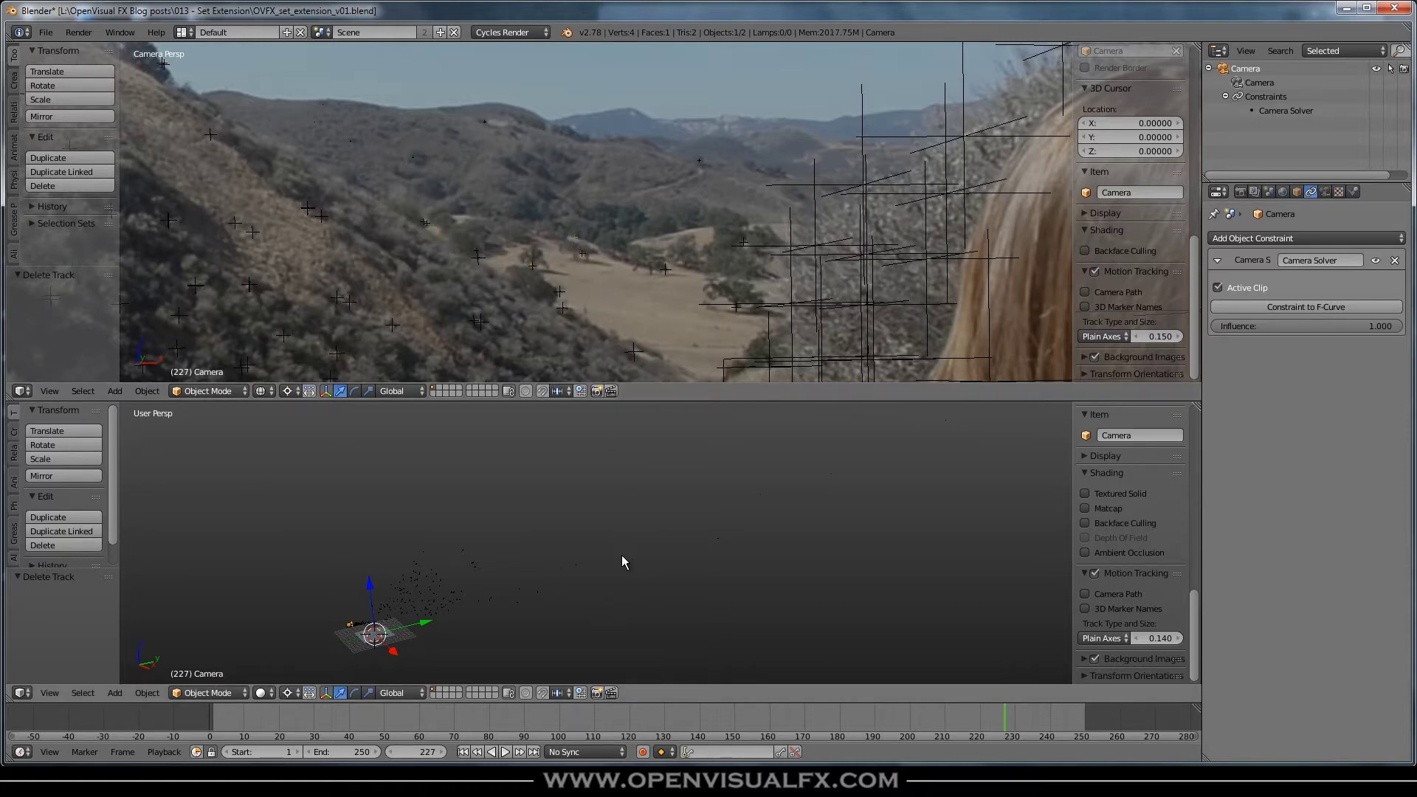
middle_click_drag(691, 532, 700, 486)
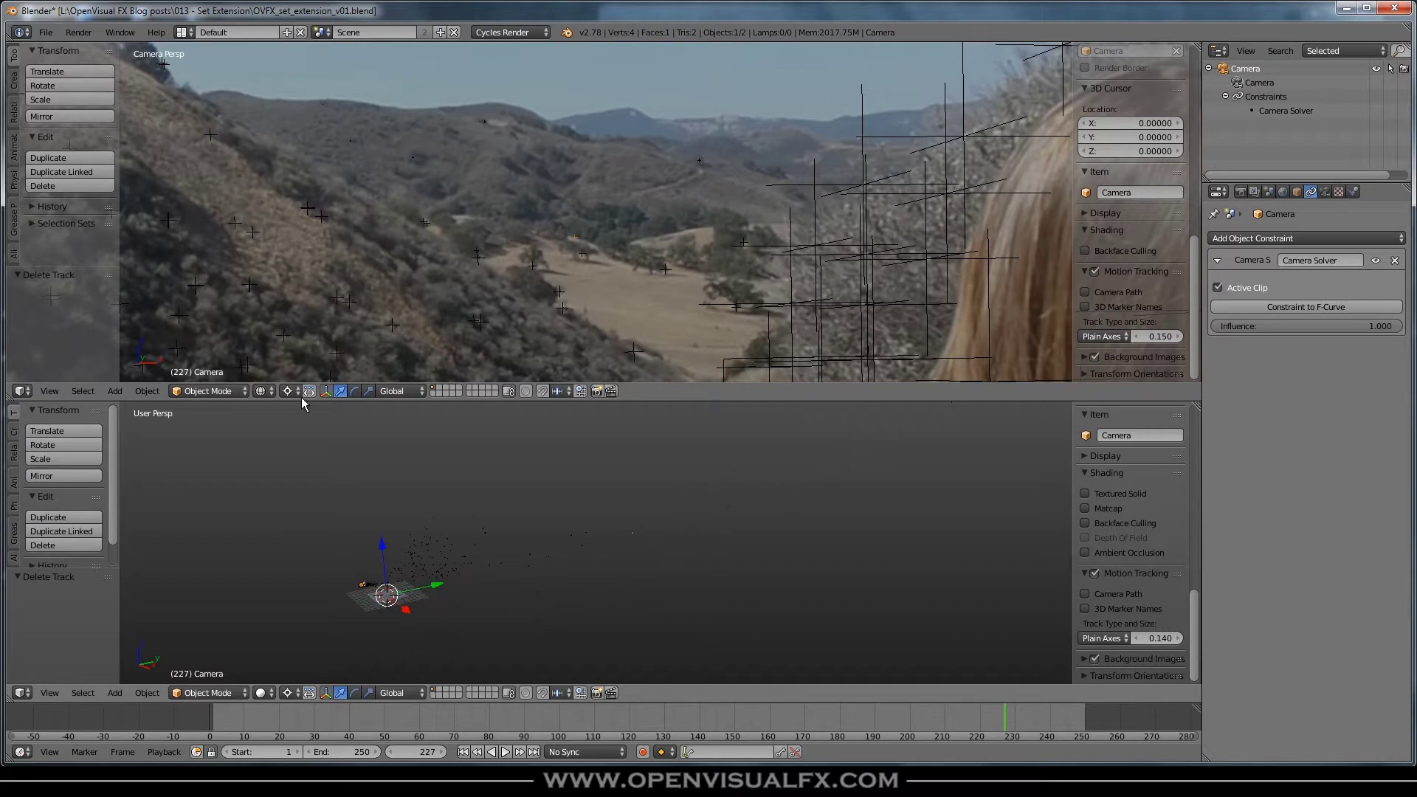
left_click(182, 33)
left_click(221, 120)
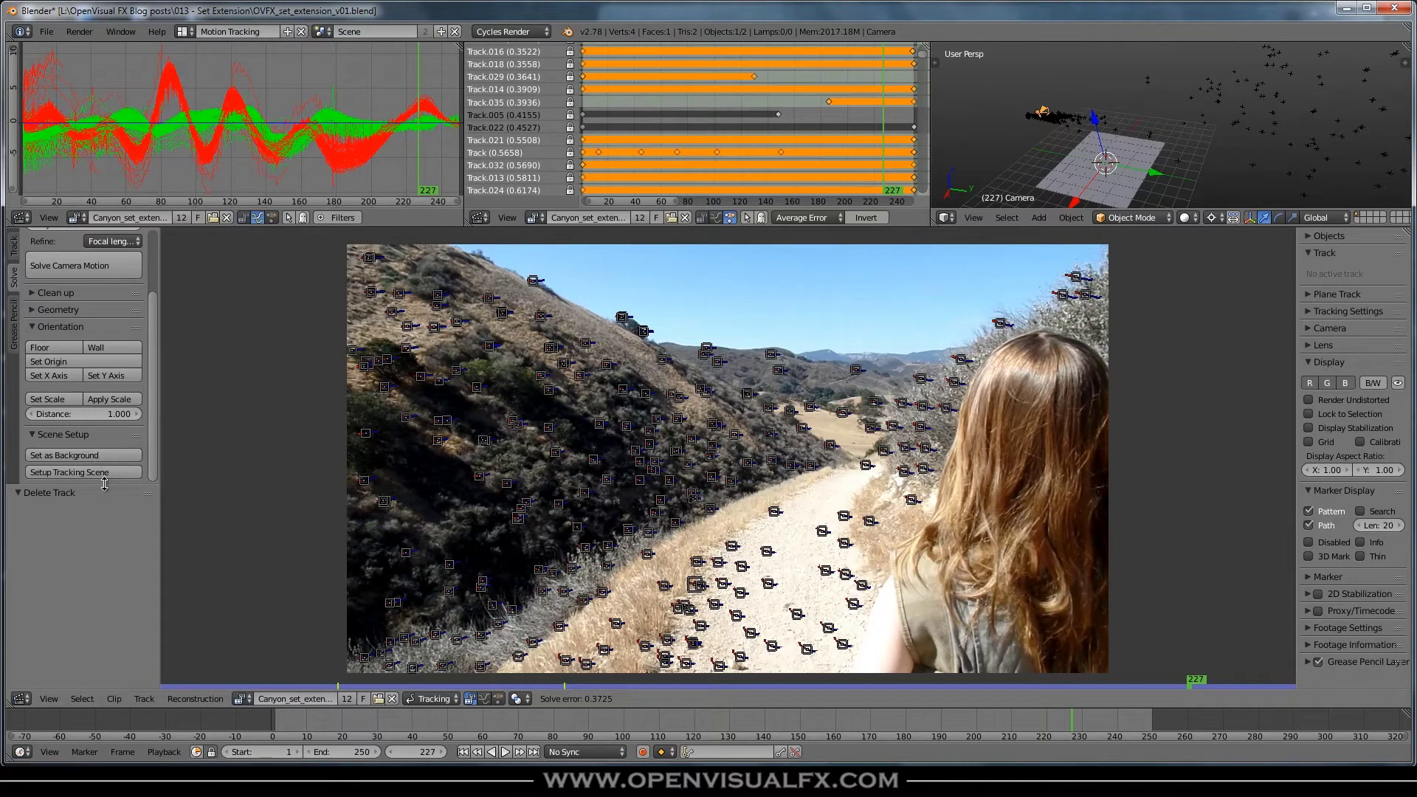
Step: Use Solve > Geometry > 3D Markers to Mesh to build a mesh, bringing the scene to 379 vertices
scroll(104, 483, "up", 5)
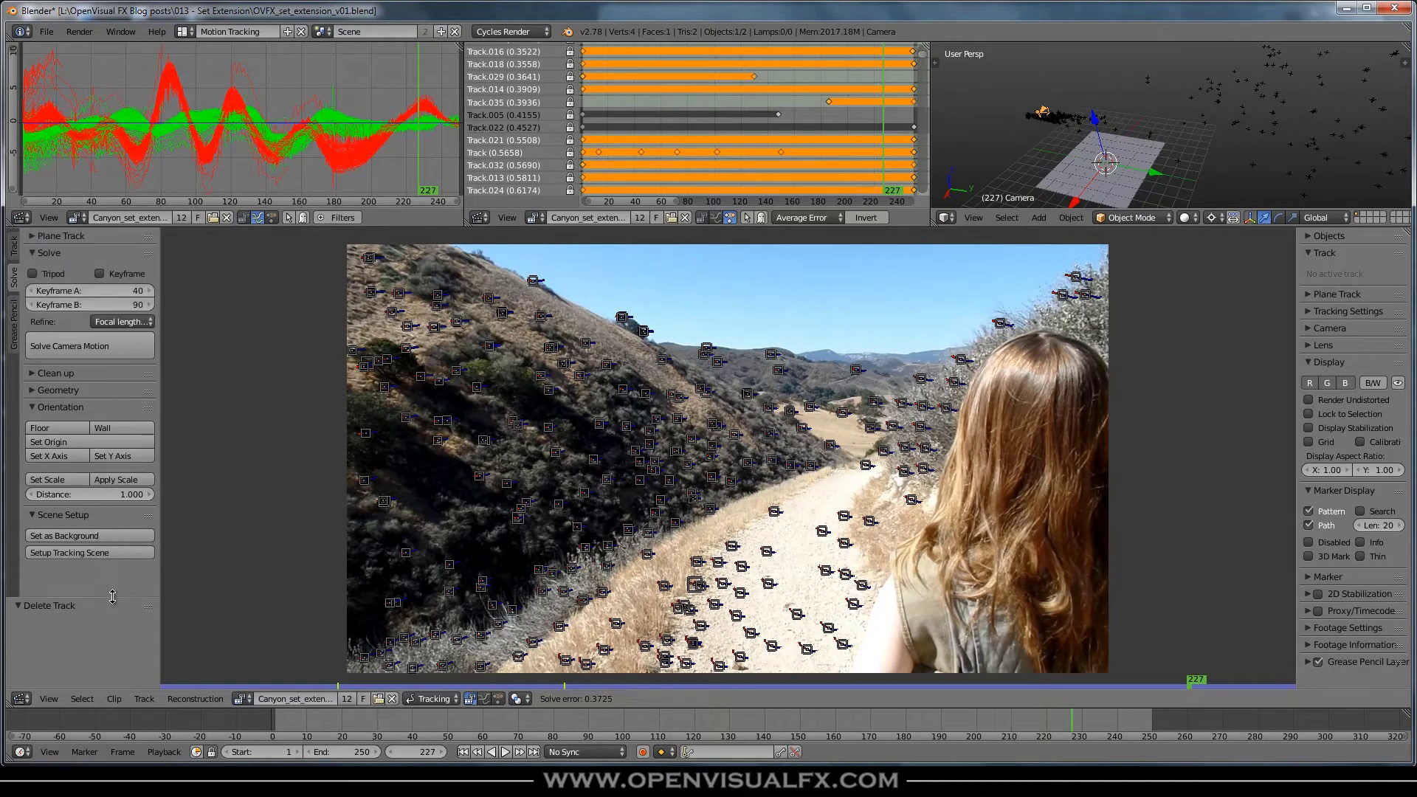
left_click(31, 391)
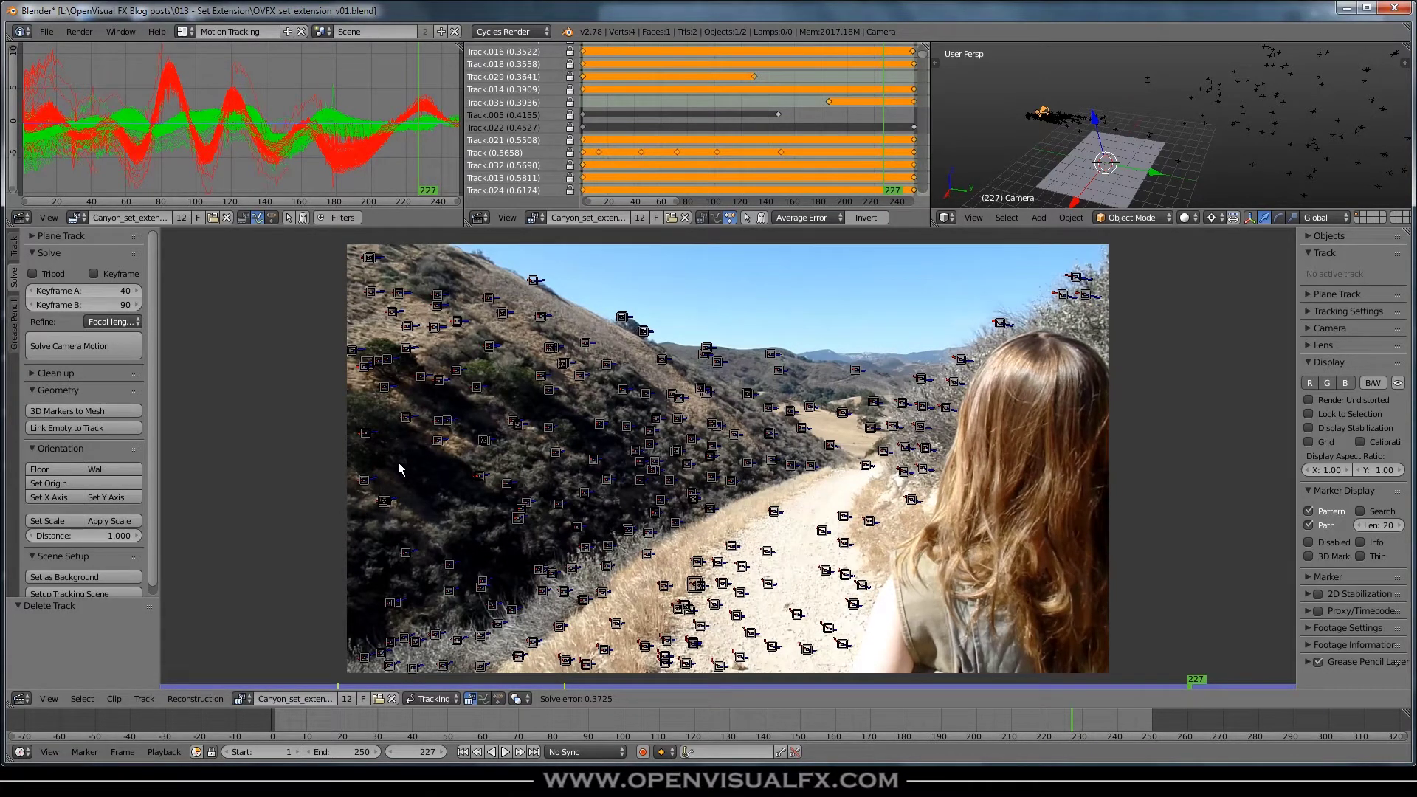
left_click(68, 411)
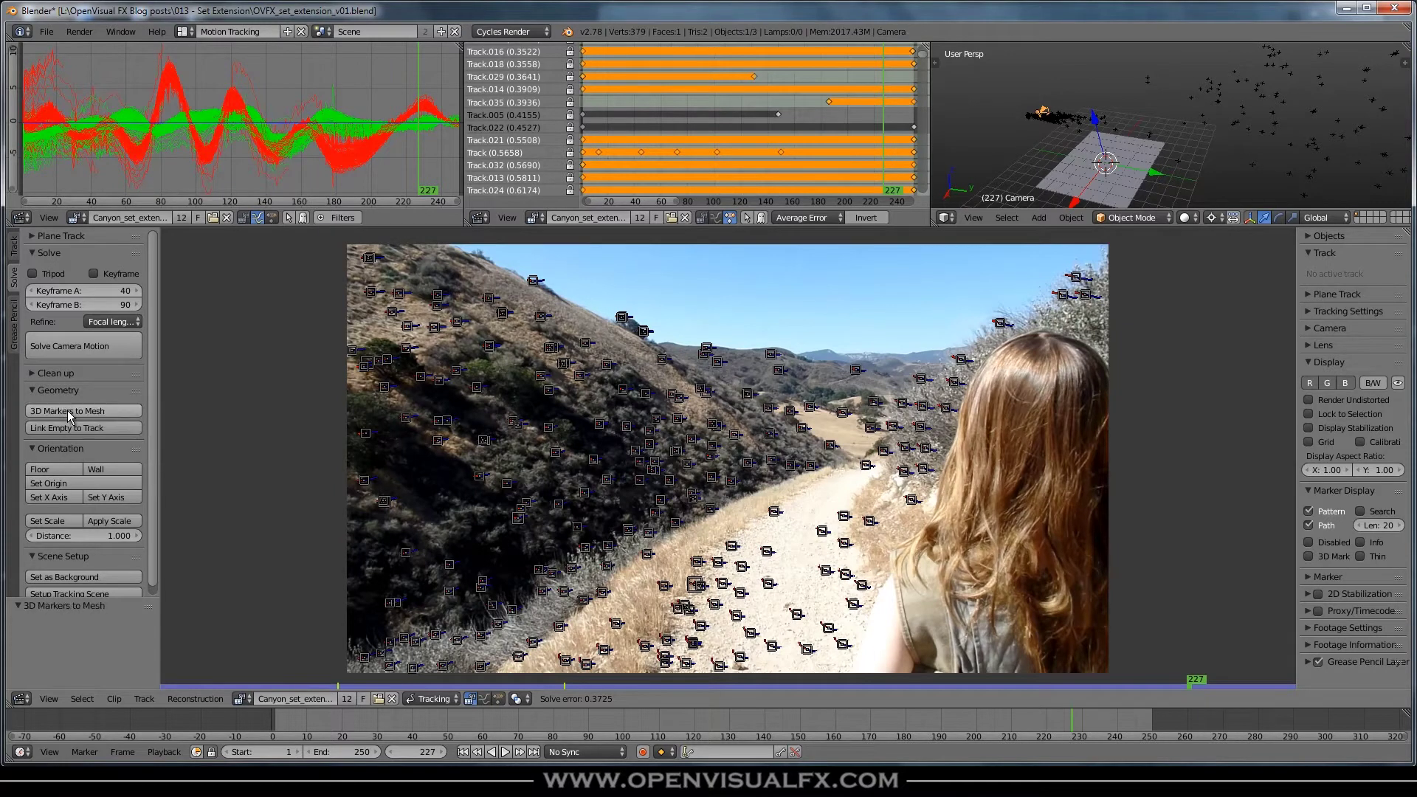
Step: Switch to the Default layout and turn off Motion Tracking overlays in the lower 3D view
left_click(183, 32)
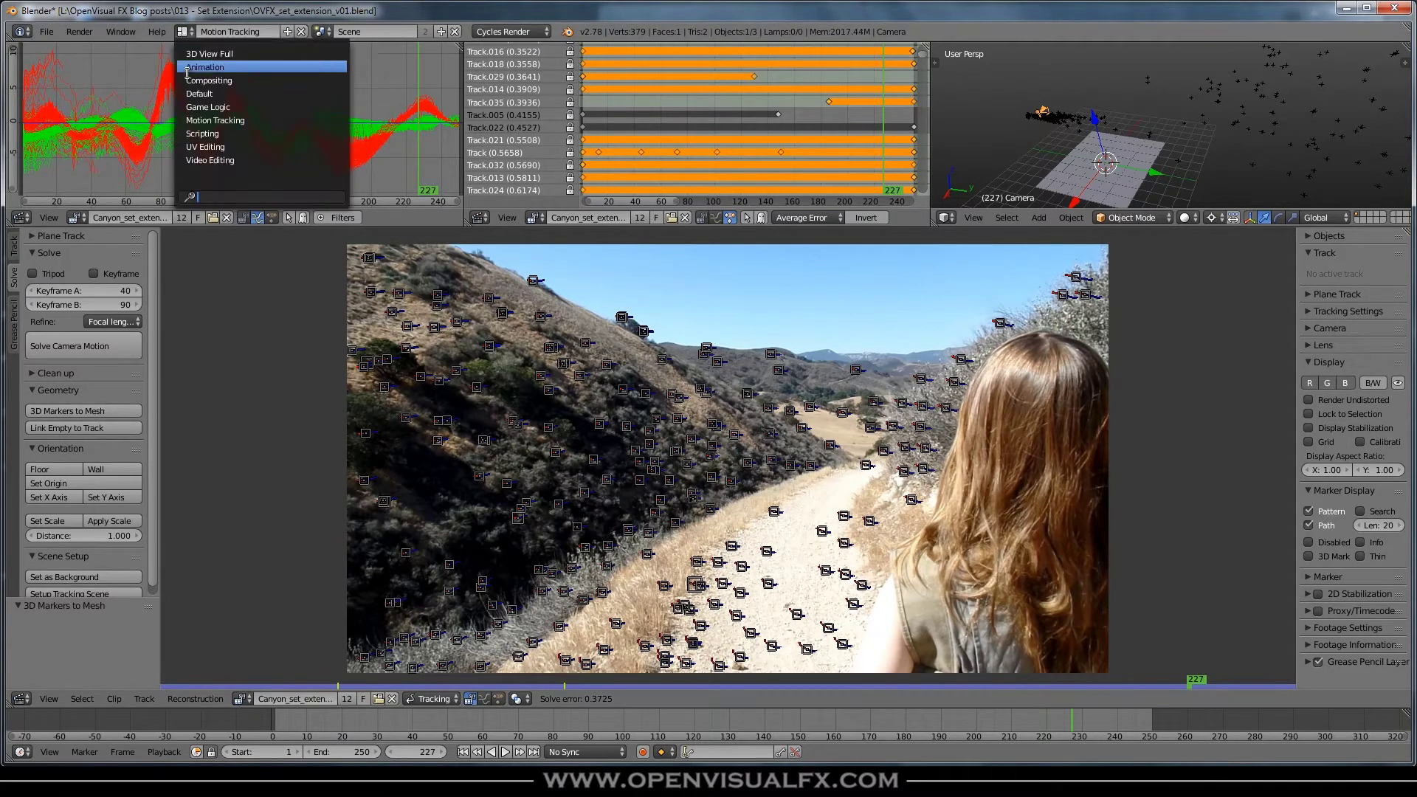
left_click(198, 94)
mouse_move(424, 599)
middle_mouse_down()
mouse_move(452, 591)
mouse_move(443, 597)
middle_mouse_up()
scroll(428, 590, "up", 4)
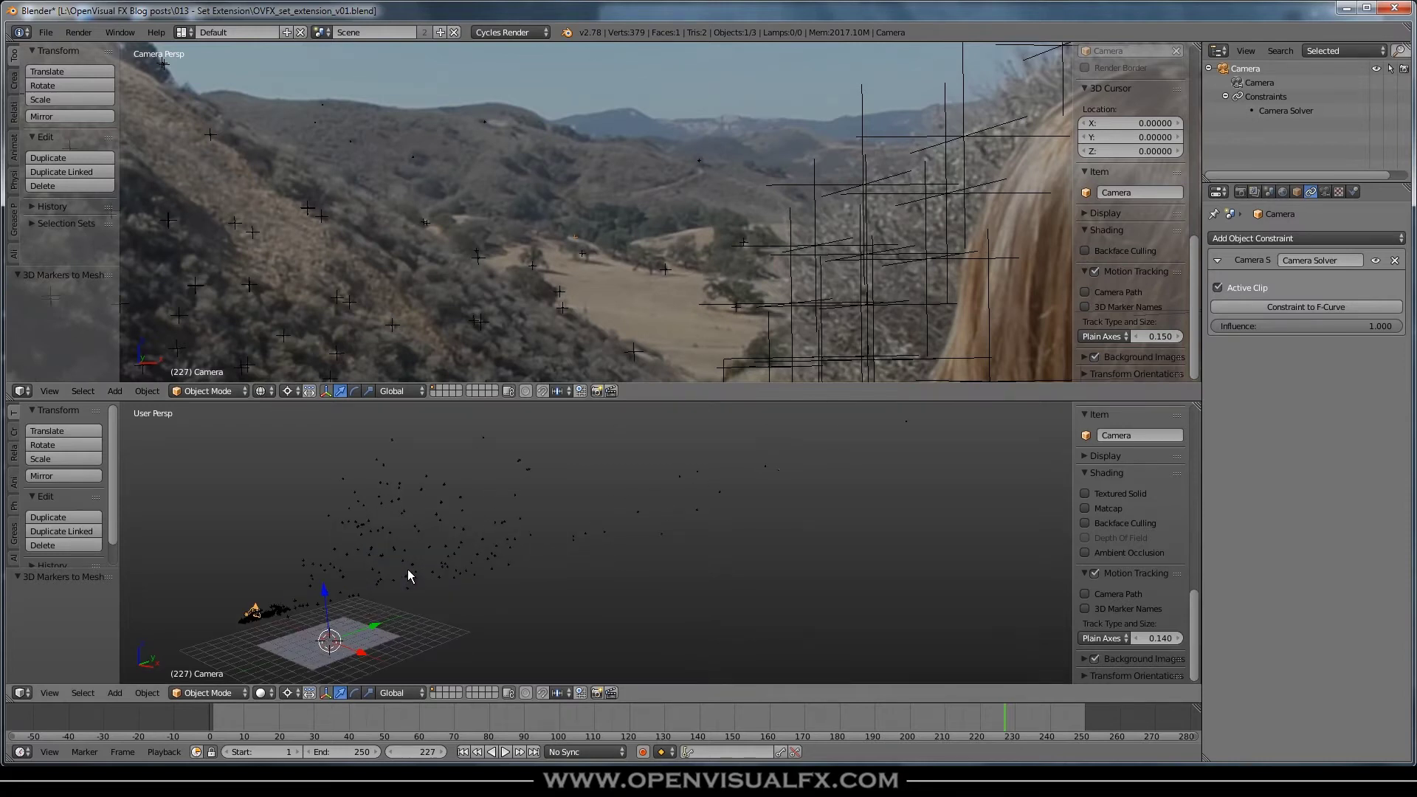
middle_click_drag(341, 597, 480, 594, "shift")
left_click(1095, 574)
scroll(503, 595, "up", 5)
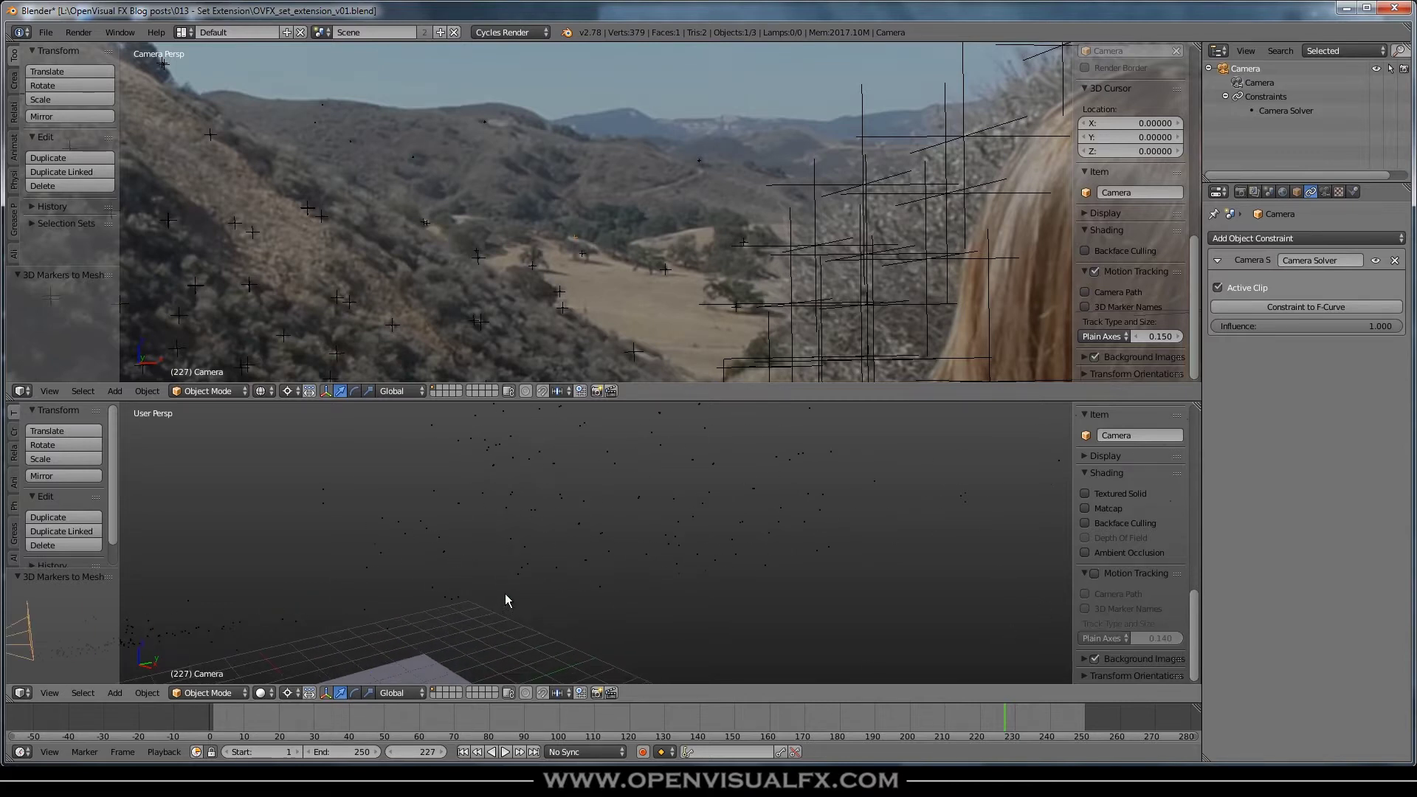
middle_click_drag(528, 595, 831, 559, "shift")
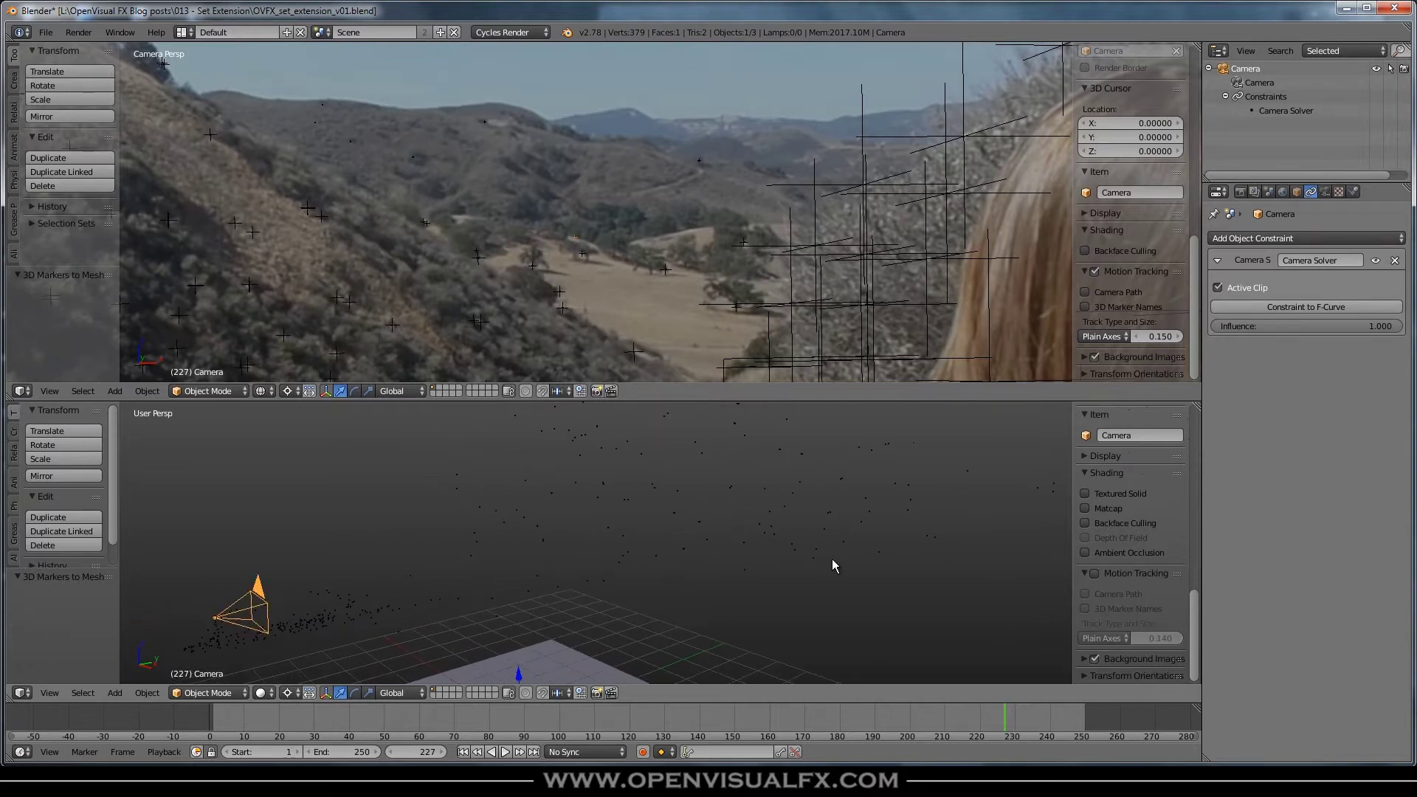
Step: Select the Tracks point mesh, reframe both views, and enter Edit Mode on it
left_click(323, 628)
middle_click_drag(506, 538, 636, 550)
scroll(557, 231, "down", 3)
middle_click_drag(556, 231, 782, 173, "shift")
scroll(528, 254, "down", 2)
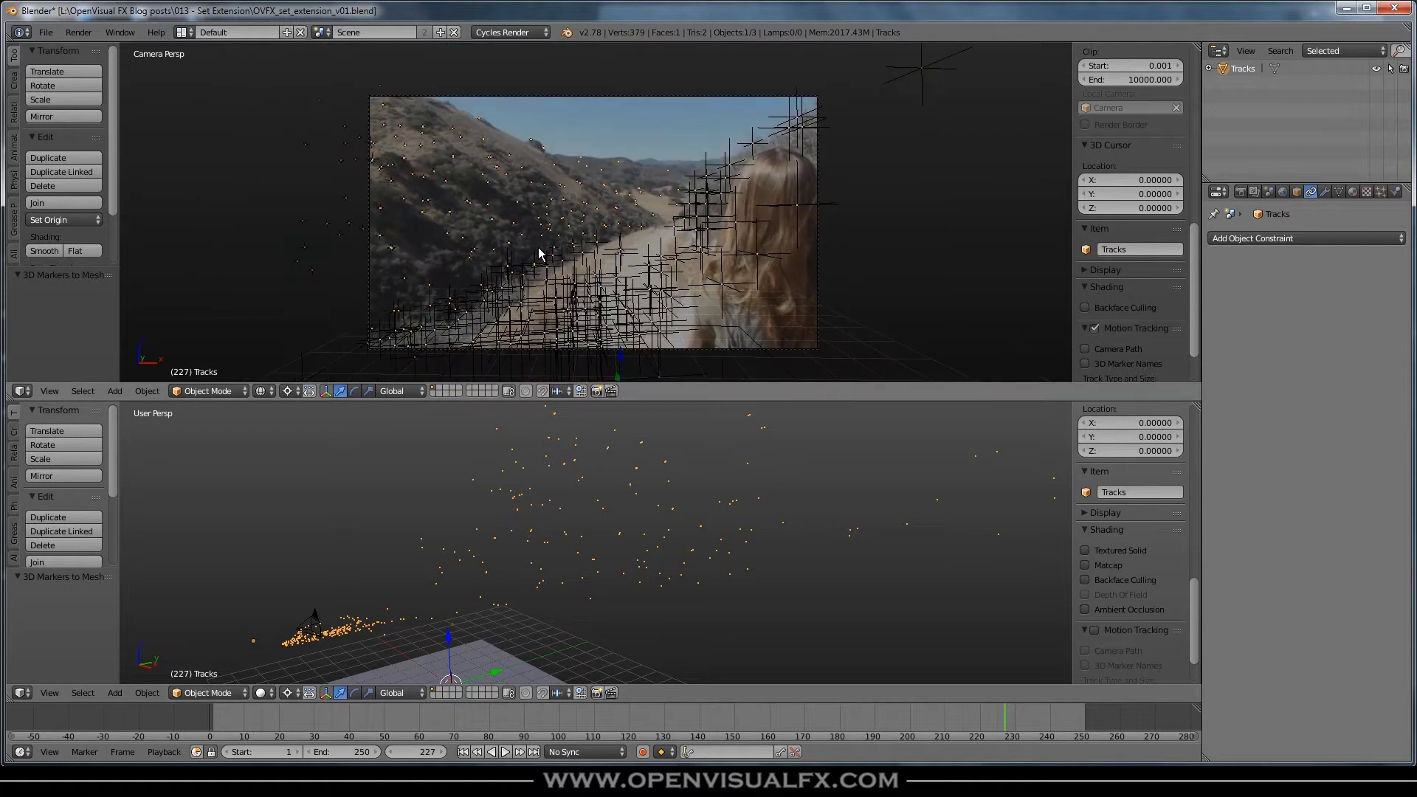
scroll(547, 247, "up", 2)
scroll(732, 549, "down", 3)
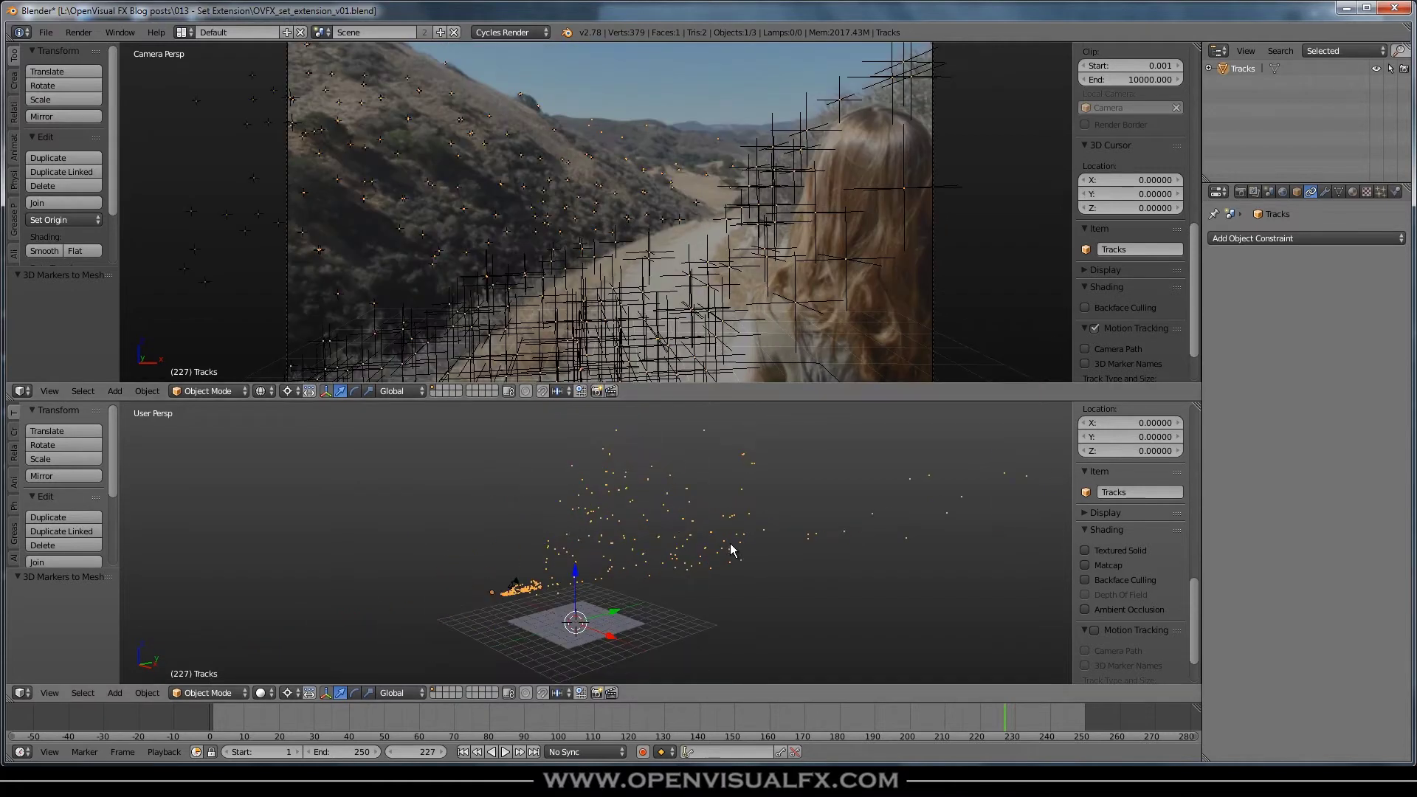
middle_click_drag(791, 513, 559, 604)
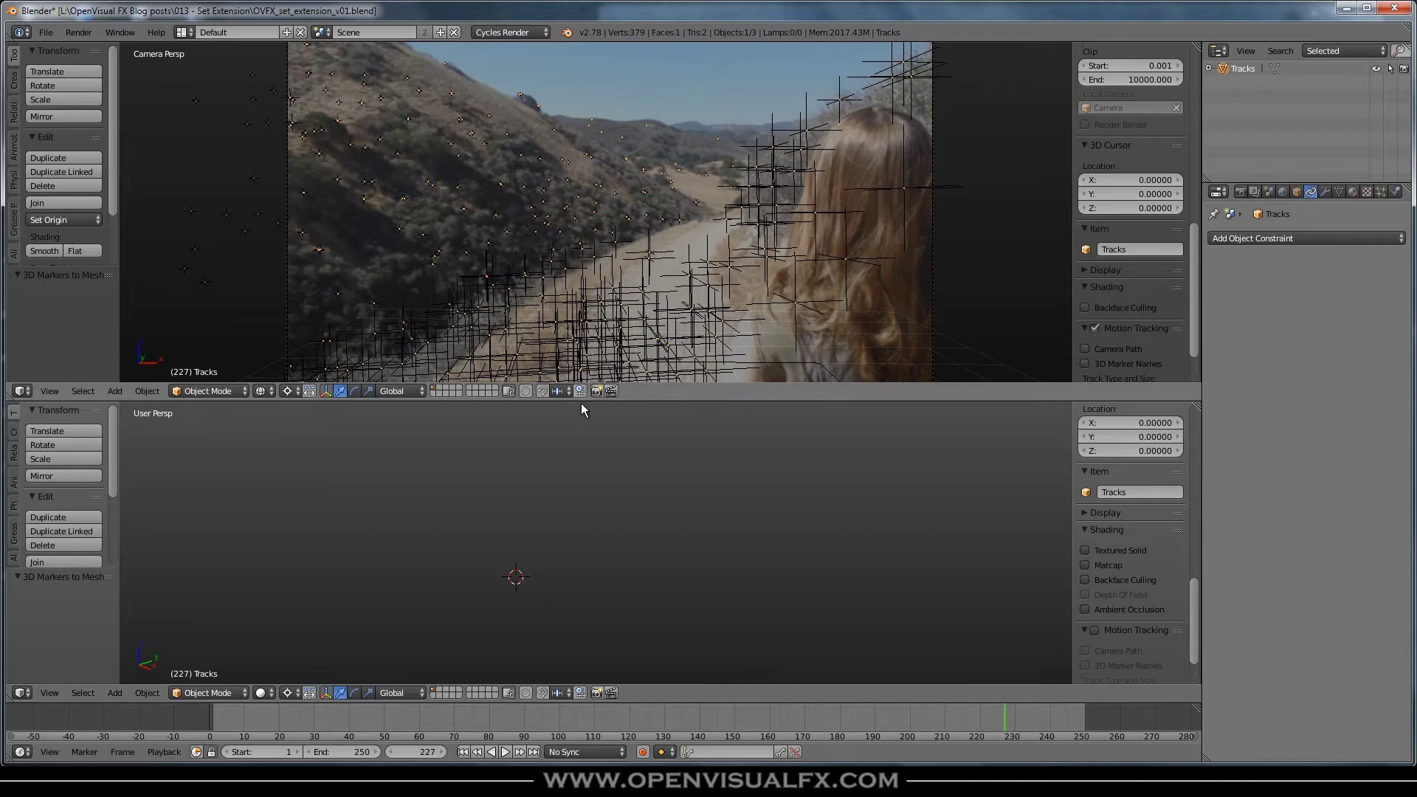
key("Tab")
Step: Frame the whole Tracks point cloud in the lower view, picking single vertices to probe it
right_click(568, 201)
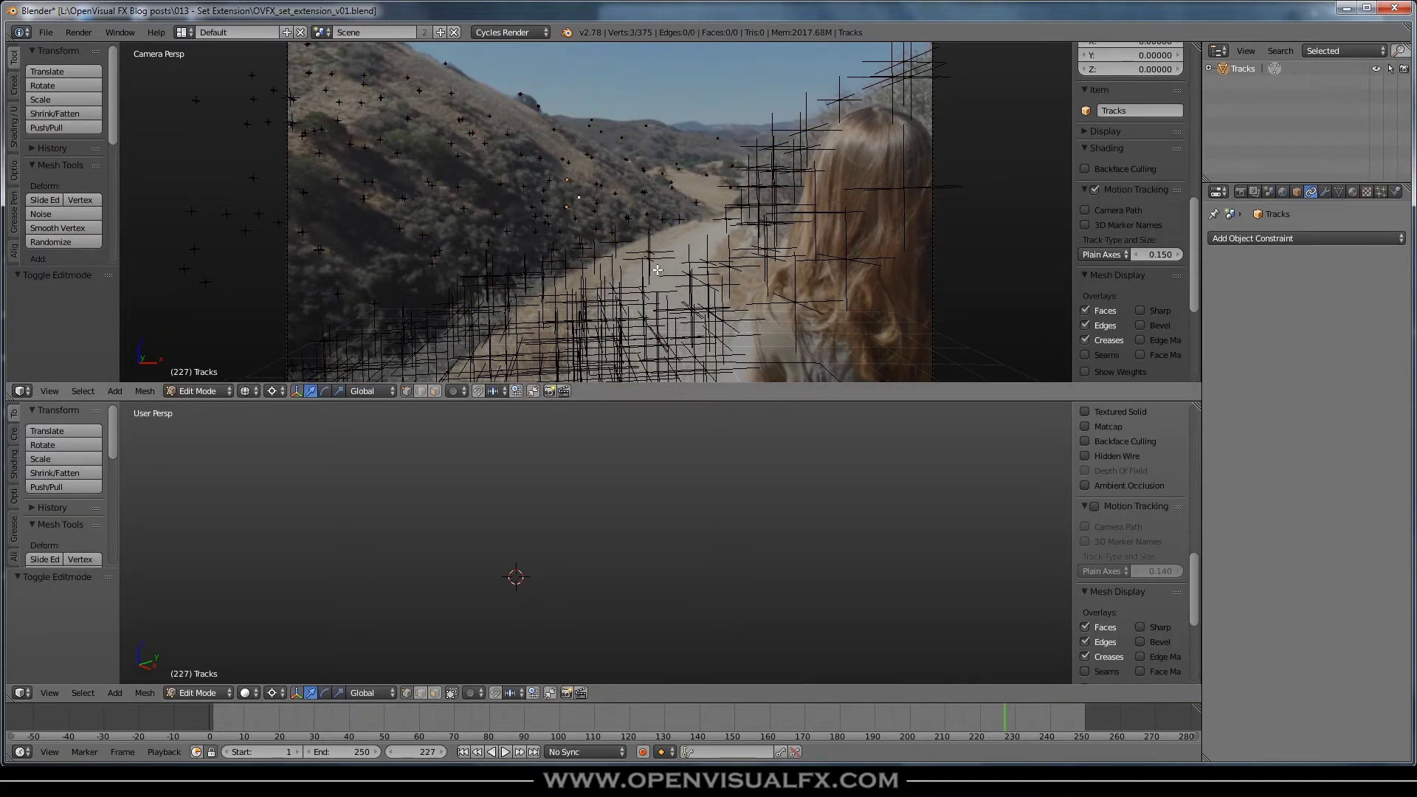
key("Home")
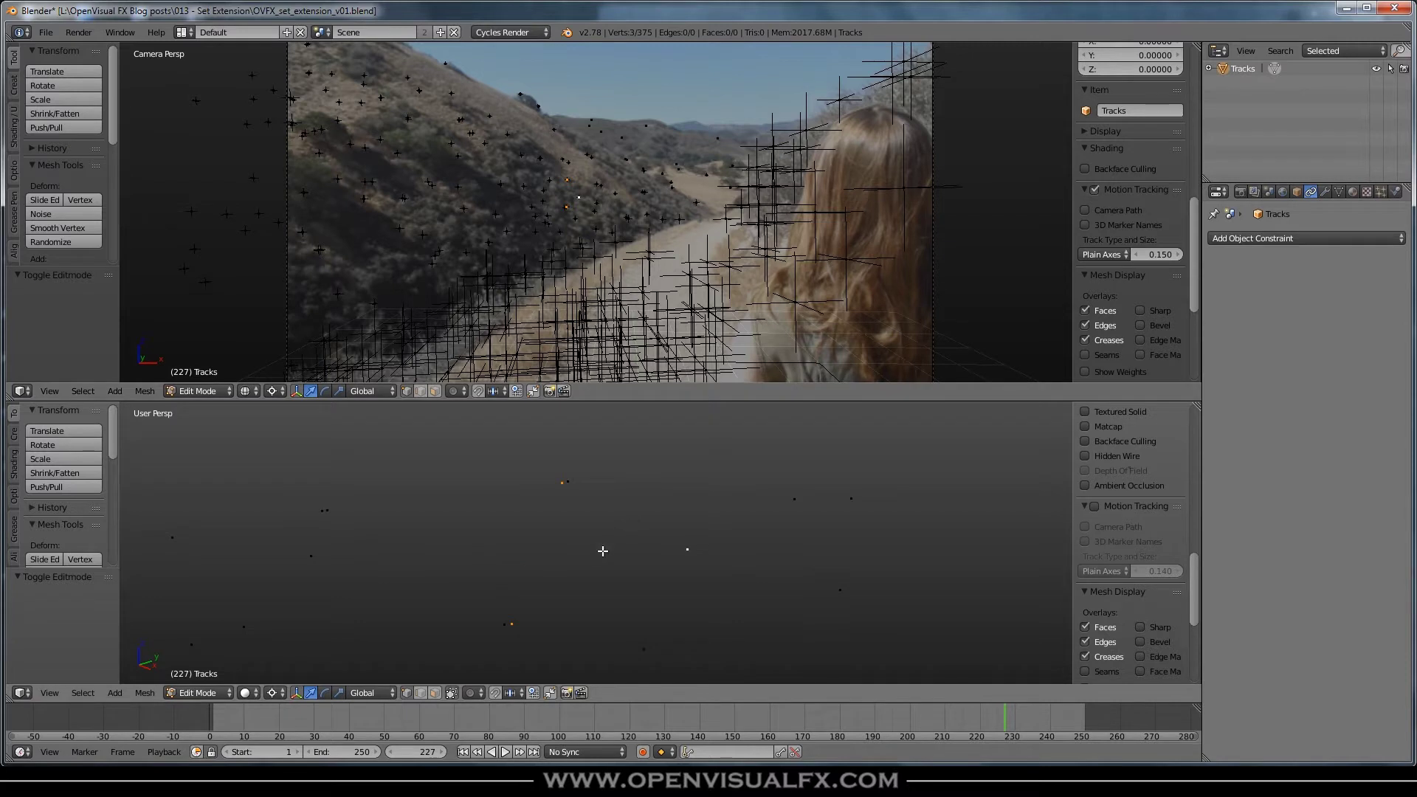
scroll(623, 553, "down", 4)
scroll(623, 553, "up", 5)
scroll(628, 555, "down", 2)
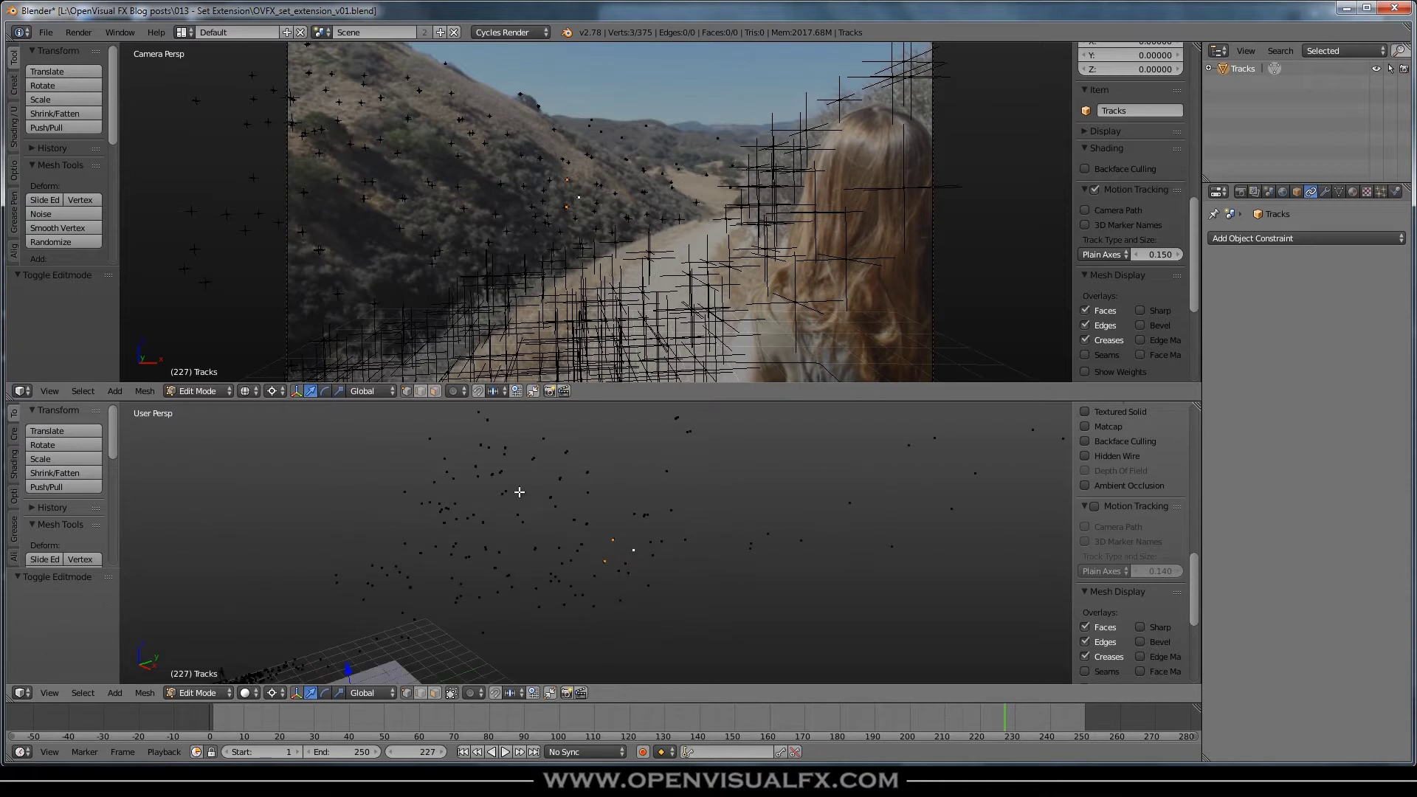
scroll(519, 491, "up", 3)
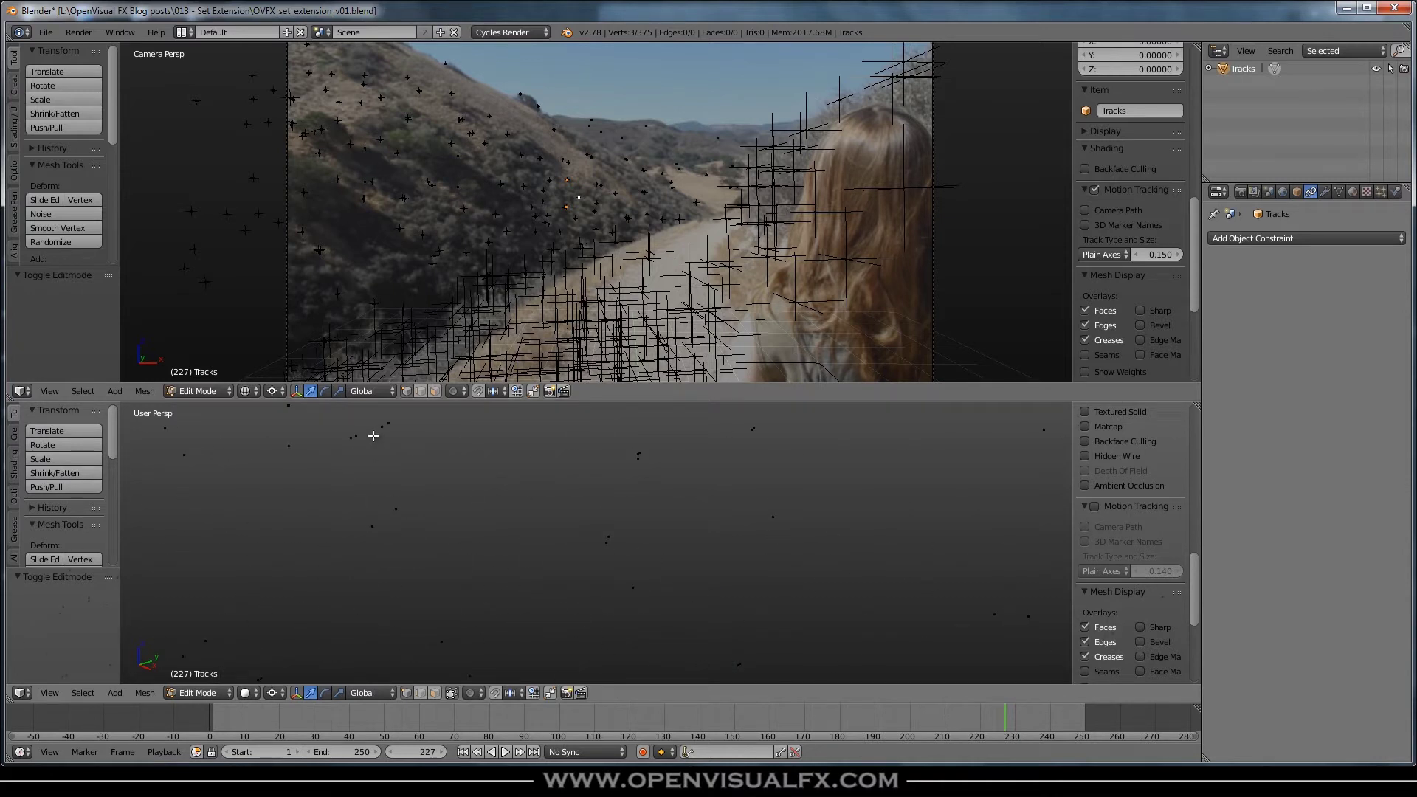
middle_click_drag(639, 502, 560, 517)
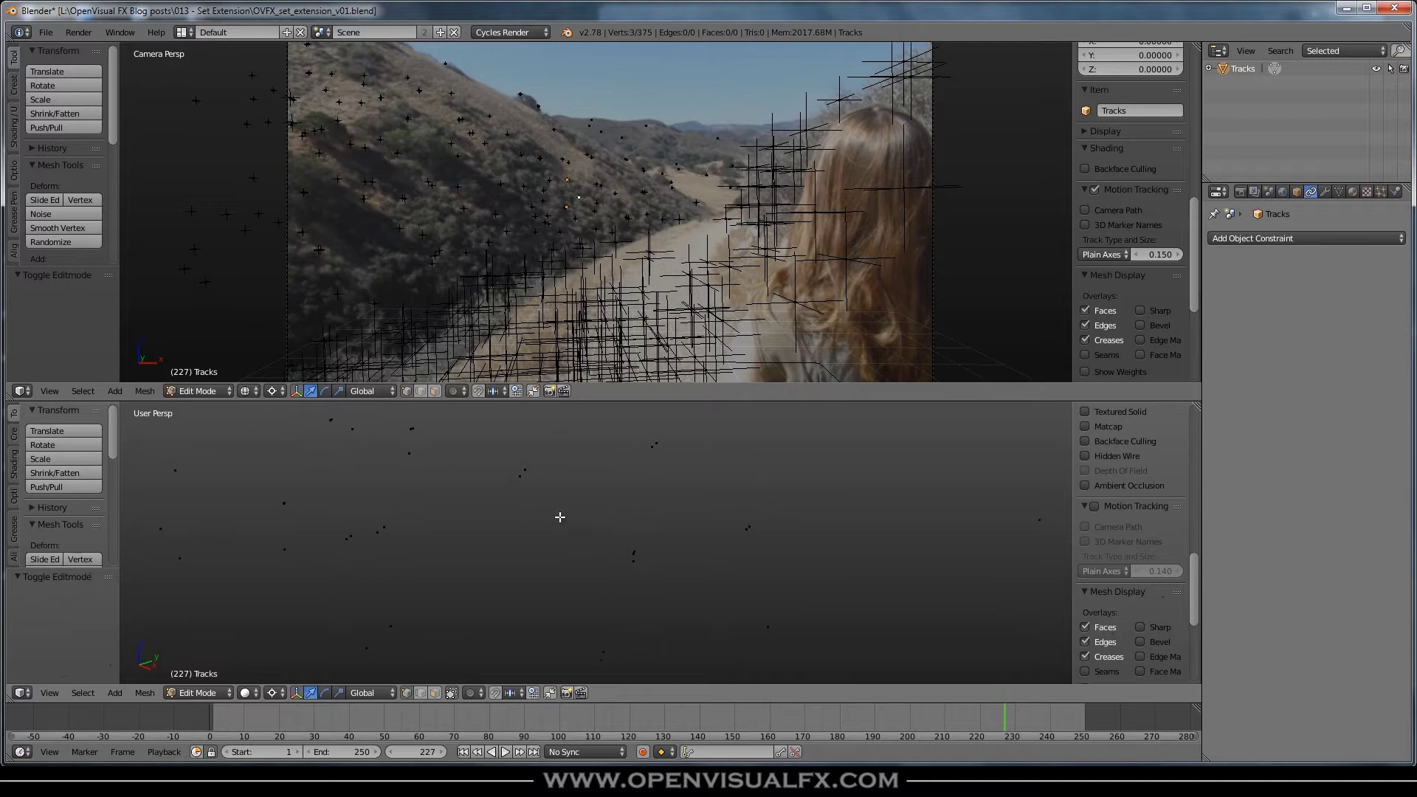
right_click(286, 502)
Step: Re-centre and orbit the lower view, then lasso the dense 174-point cluster near the origin
scroll(426, 563, "down", 2)
middle_click_drag(492, 602, 381, 603)
middle_click_drag(756, 535, 590, 573)
key("Home")
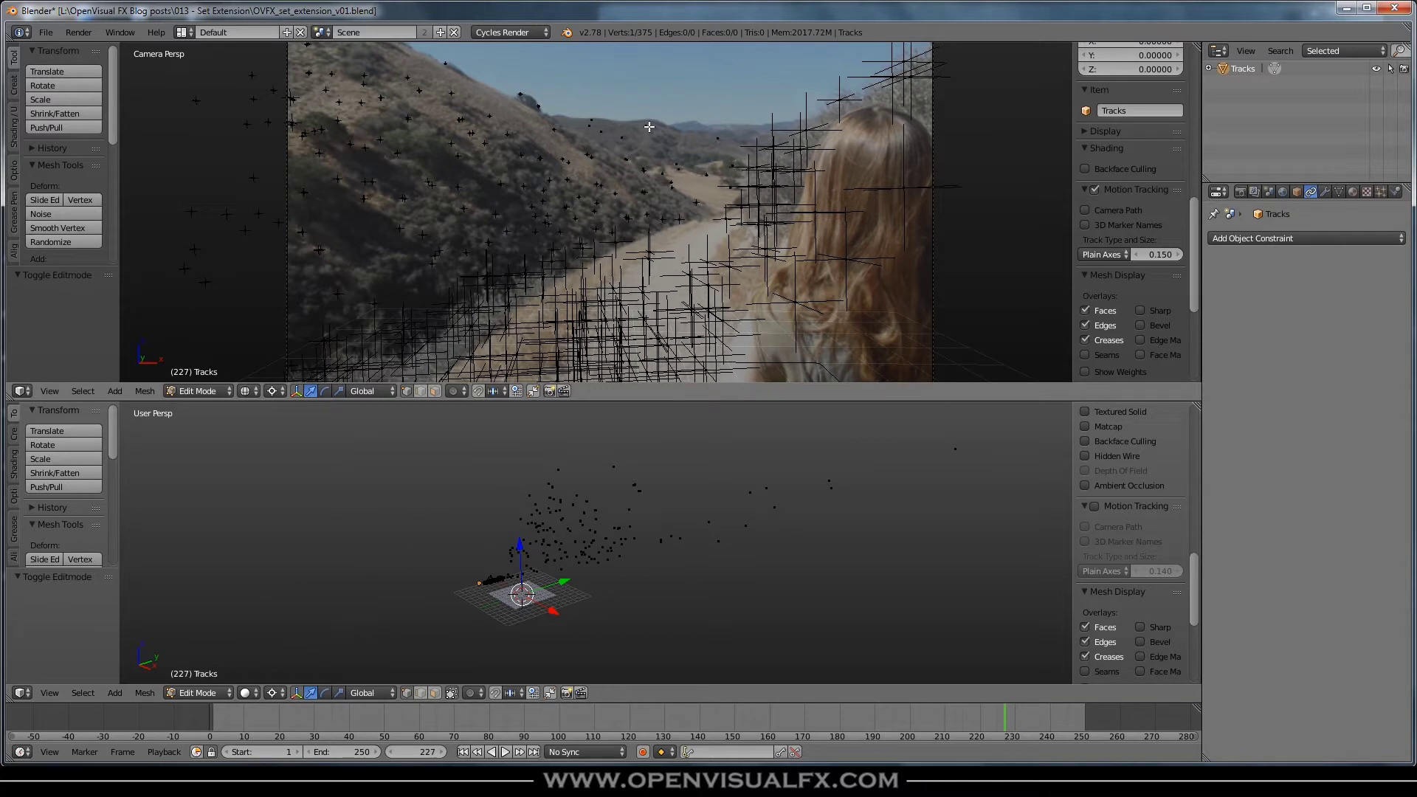
middle_click_drag(901, 512, 758, 552)
right_click(818, 484)
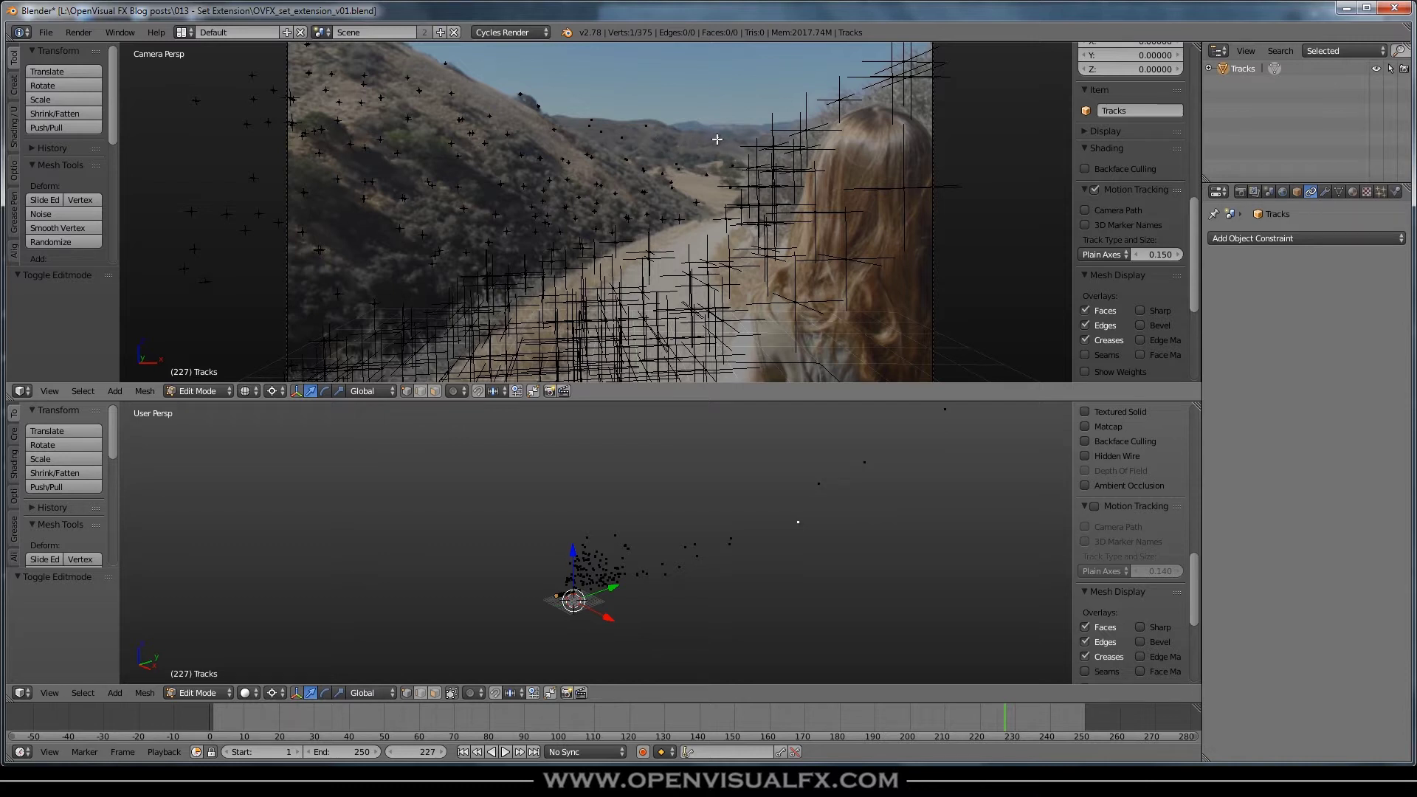
middle_click_drag(805, 546, 711, 553)
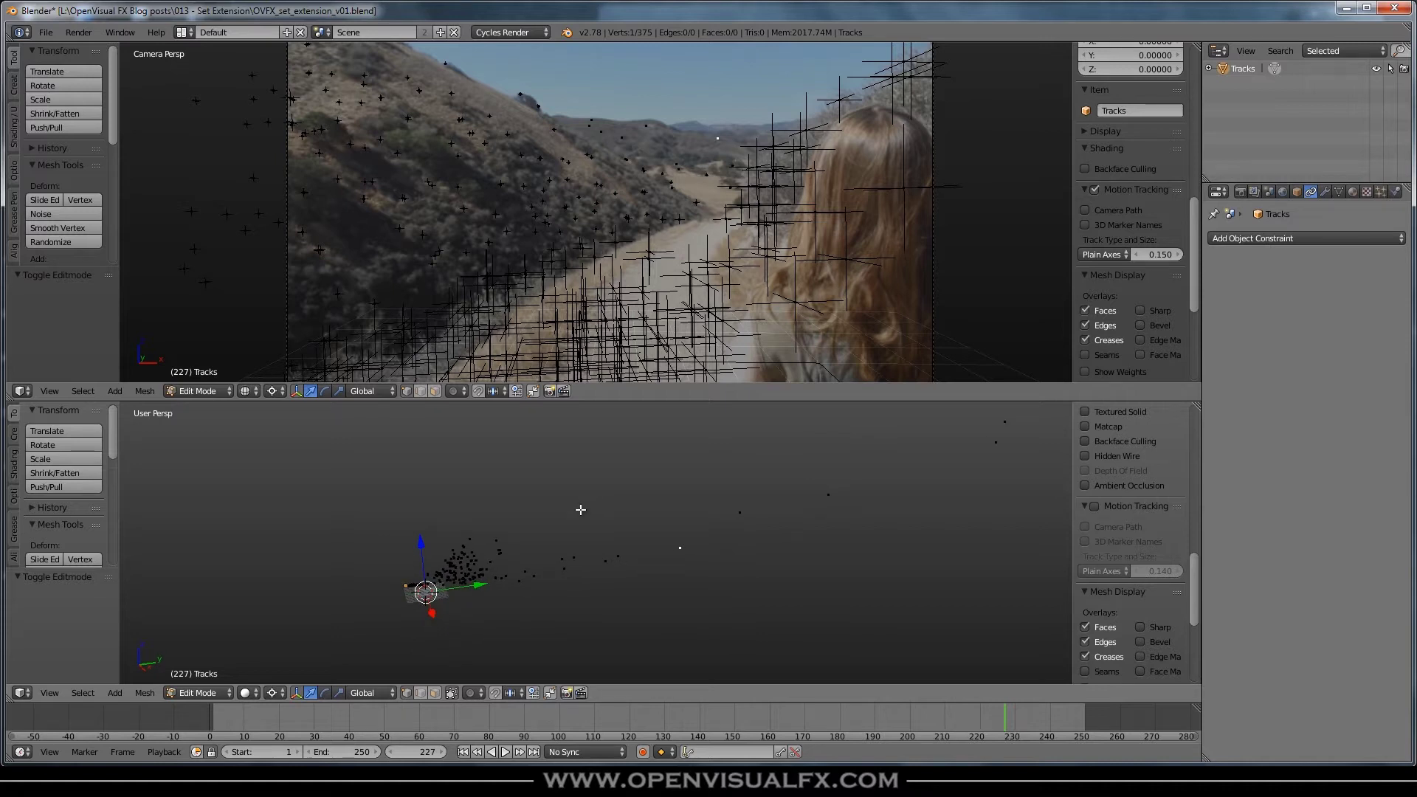
mouse_move(570, 489)
left_mouse_down("ctrl")
mouse_move(383, 554)
mouse_move(411, 646)
mouse_move(567, 645)
mouse_move(742, 564)
mouse_move(759, 489)
left_mouse_up("ctrl")
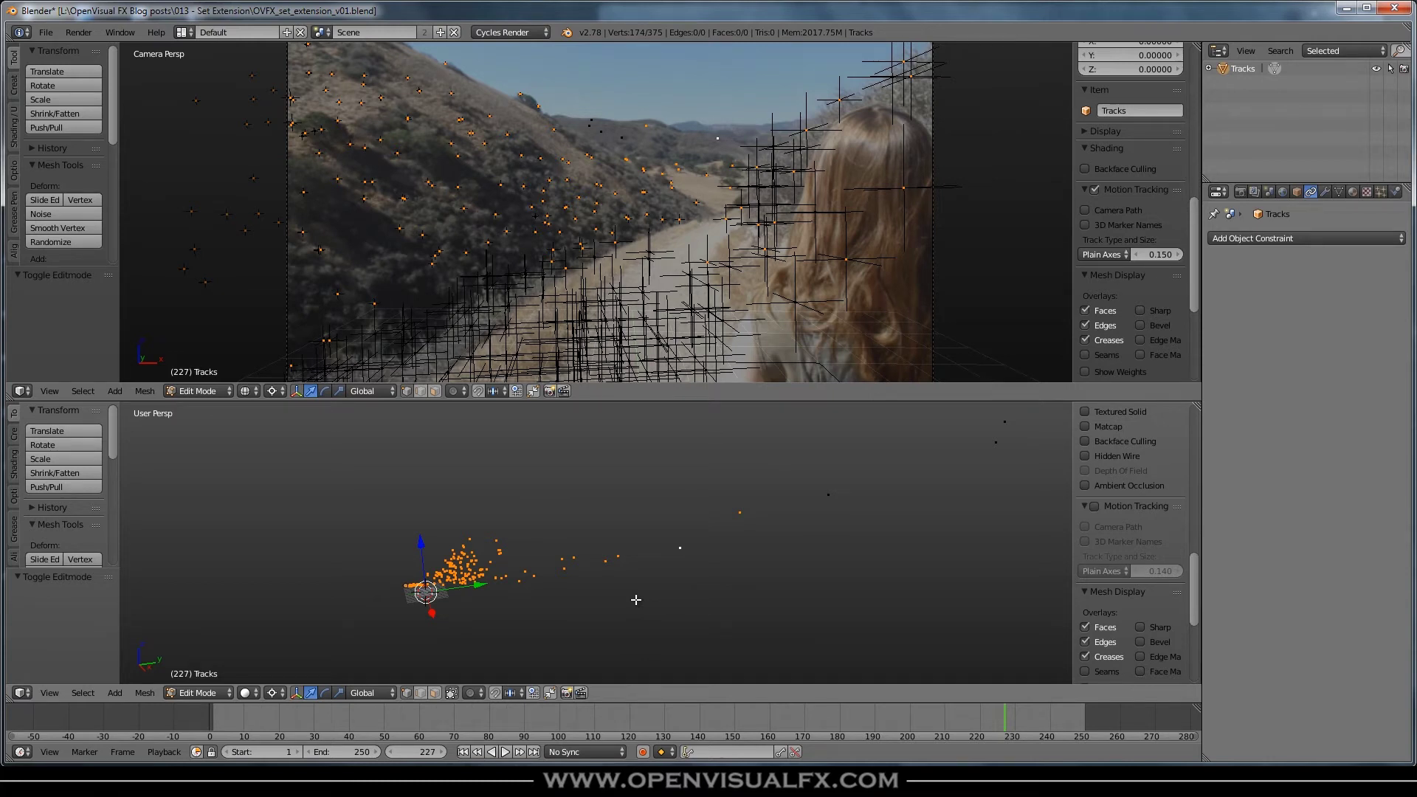
Step: Select a few individual track points, dropping the cluster selection
right_click(620, 136)
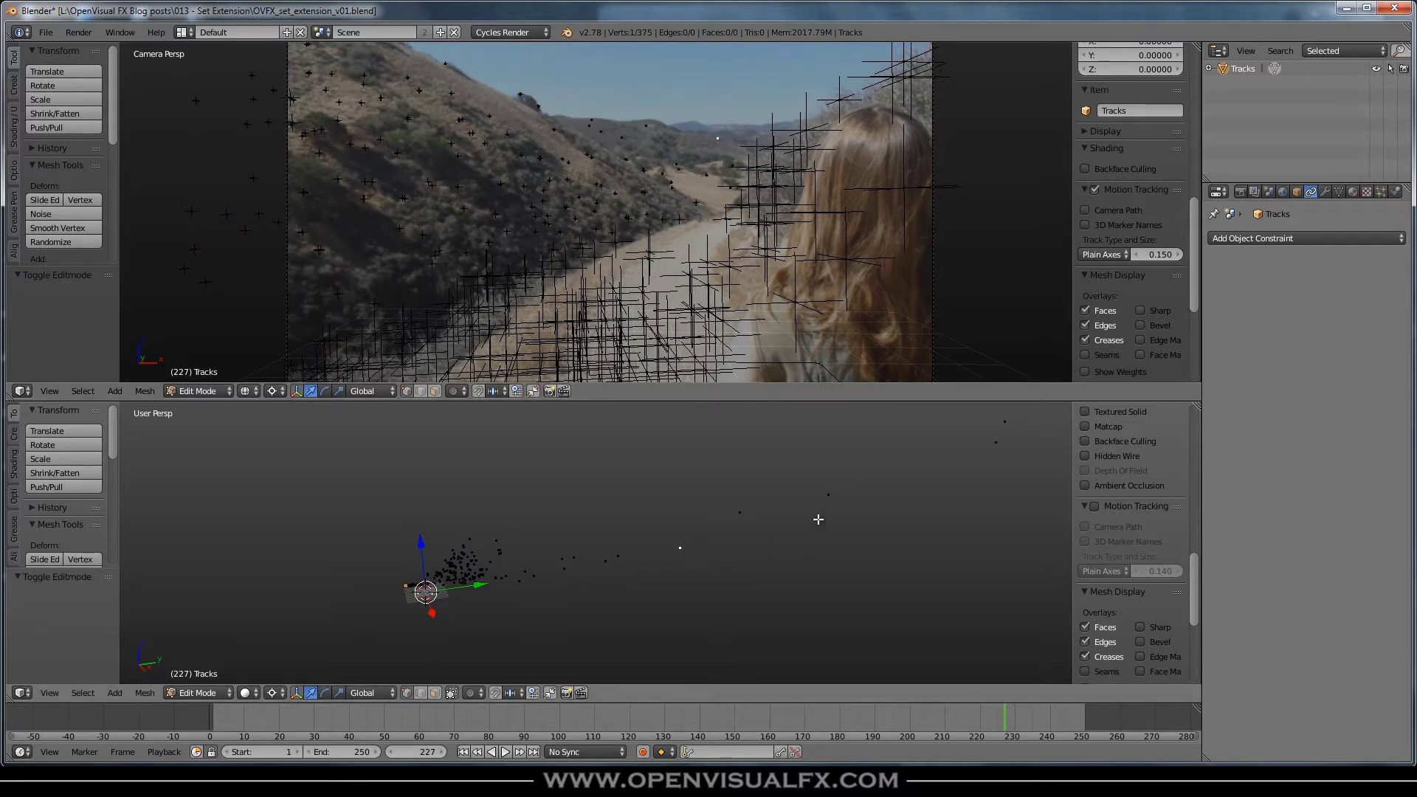
right_click(677, 172)
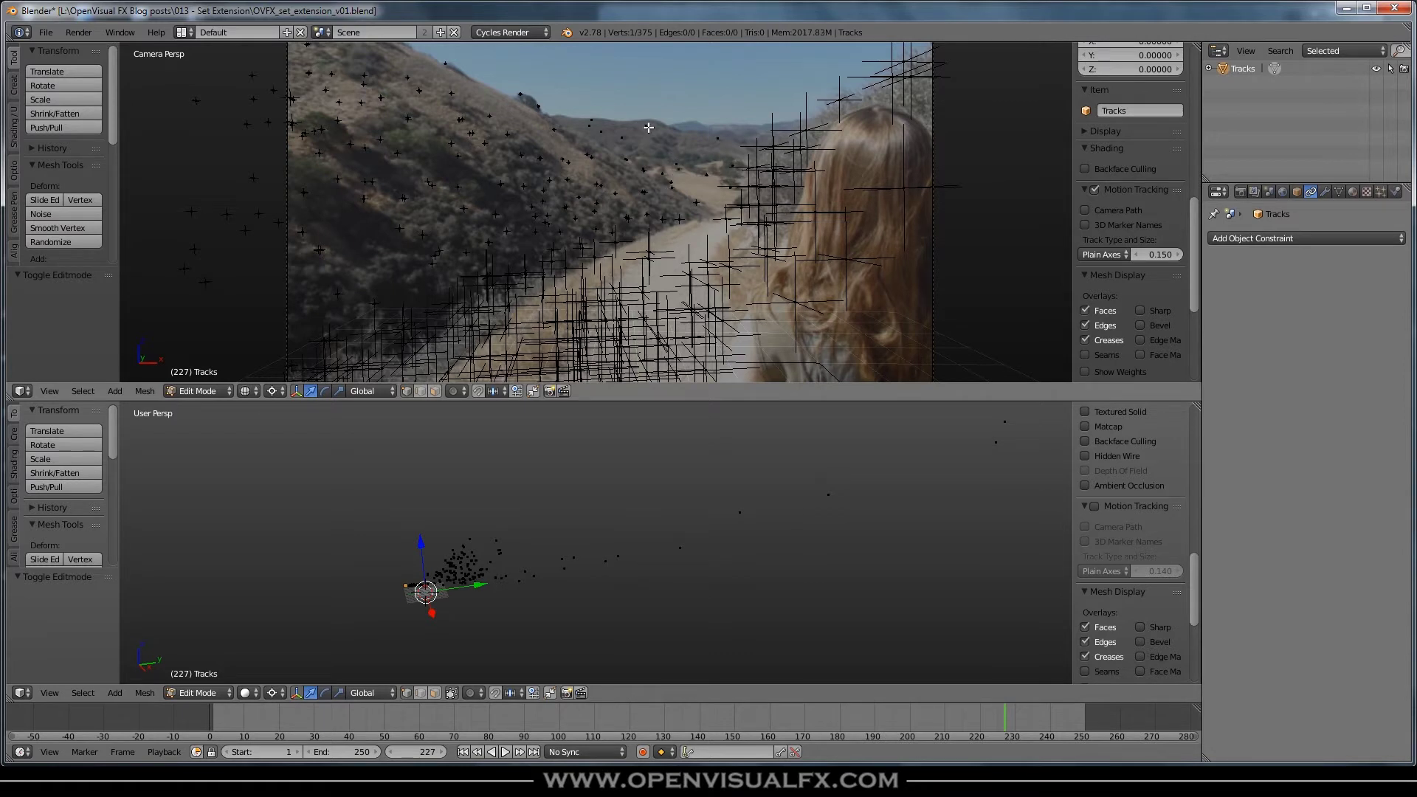
right_click(672, 166)
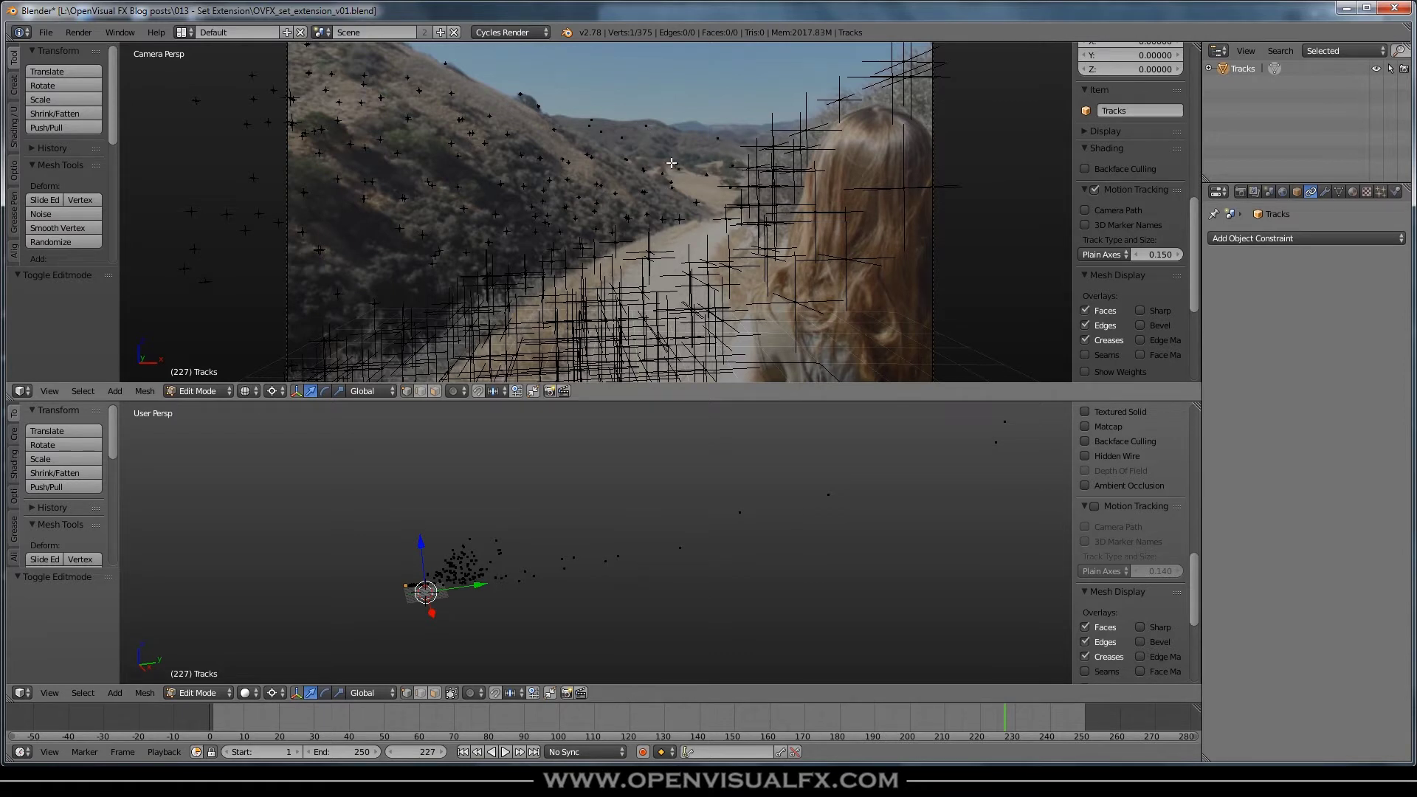
right_click(707, 175, "shift")
right_click(678, 169, "shift")
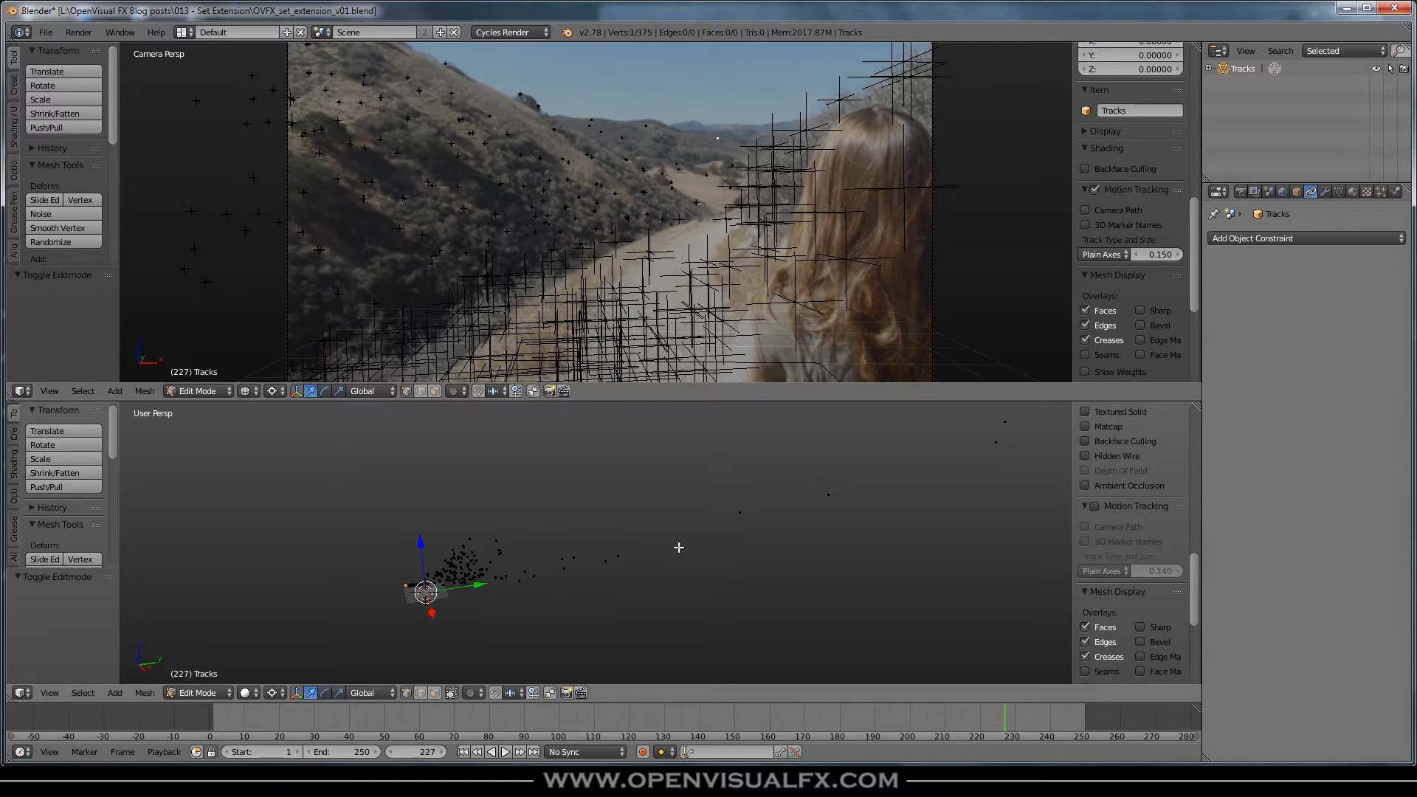
Step: Lasso the dense cluster again and invert to select the outlying points
mouse_move(562, 487)
left_mouse_down("ctrl")
mouse_move(392, 529)
mouse_move(443, 633)
mouse_move(696, 578)
mouse_move(612, 508)
left_mouse_up("ctrl")
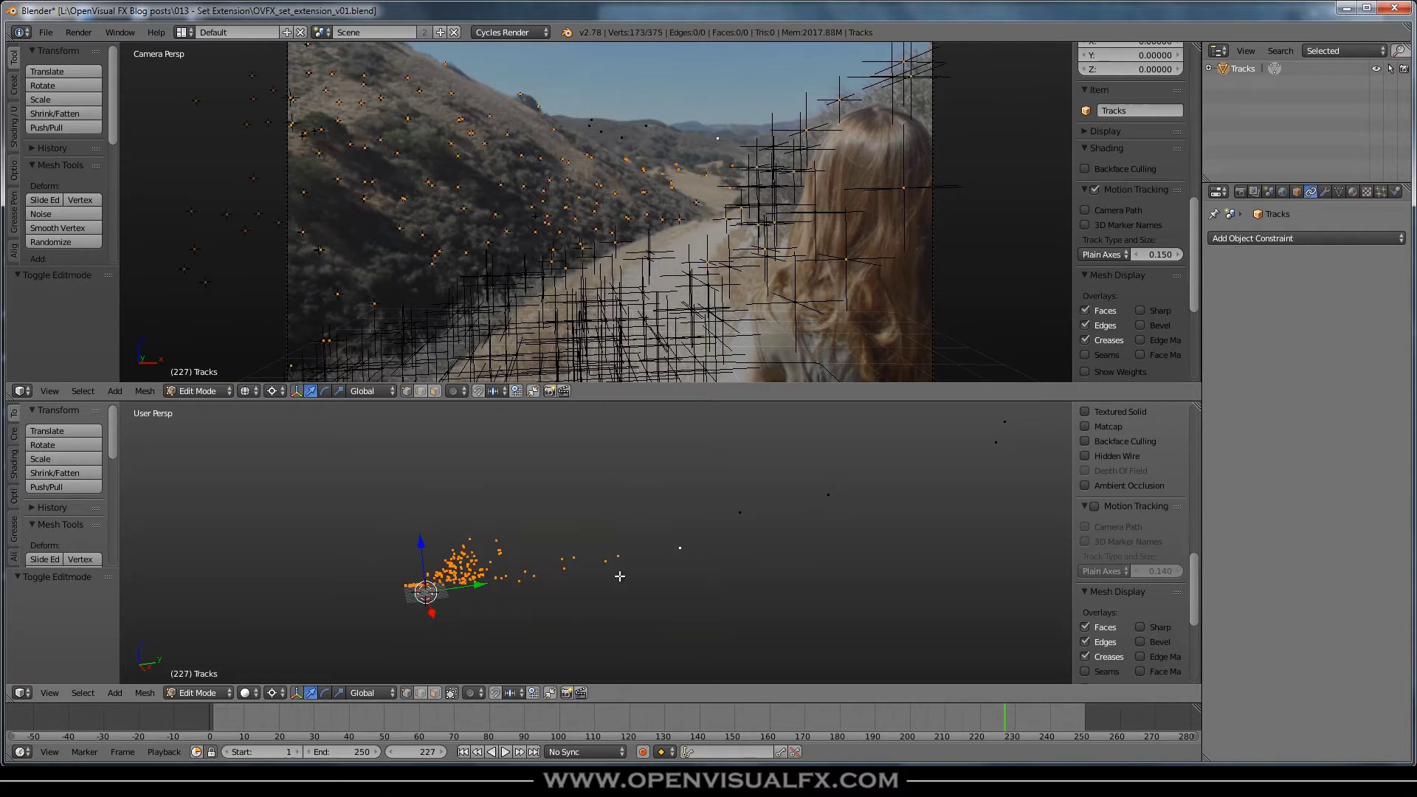
key("ctrl+i")
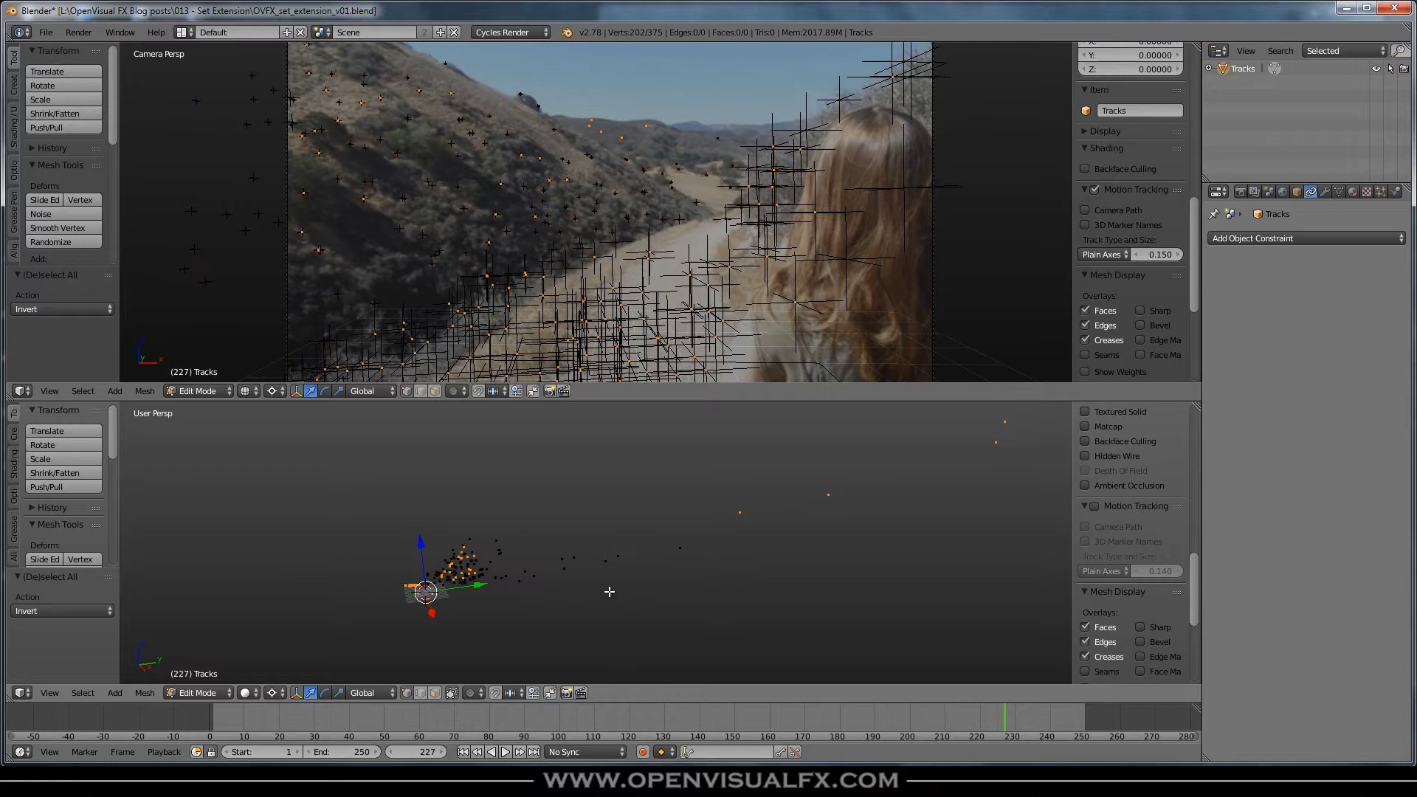
middle_click_drag(602, 591, 990, 464)
mouse_move(946, 508)
middle_mouse_down("shift")
mouse_move(617, 579)
mouse_move(420, 654)
mouse_move(699, 570)
mouse_move(867, 483)
mouse_move(490, 549)
mouse_move(480, 523)
mouse_move(547, 522)
mouse_move(374, 588)
mouse_move(418, 552)
middle_mouse_up("shift")
Step: Circle-deselect more track points from the selection
key("c")
right_click(418, 553)
scroll(417, 553, "up", 3)
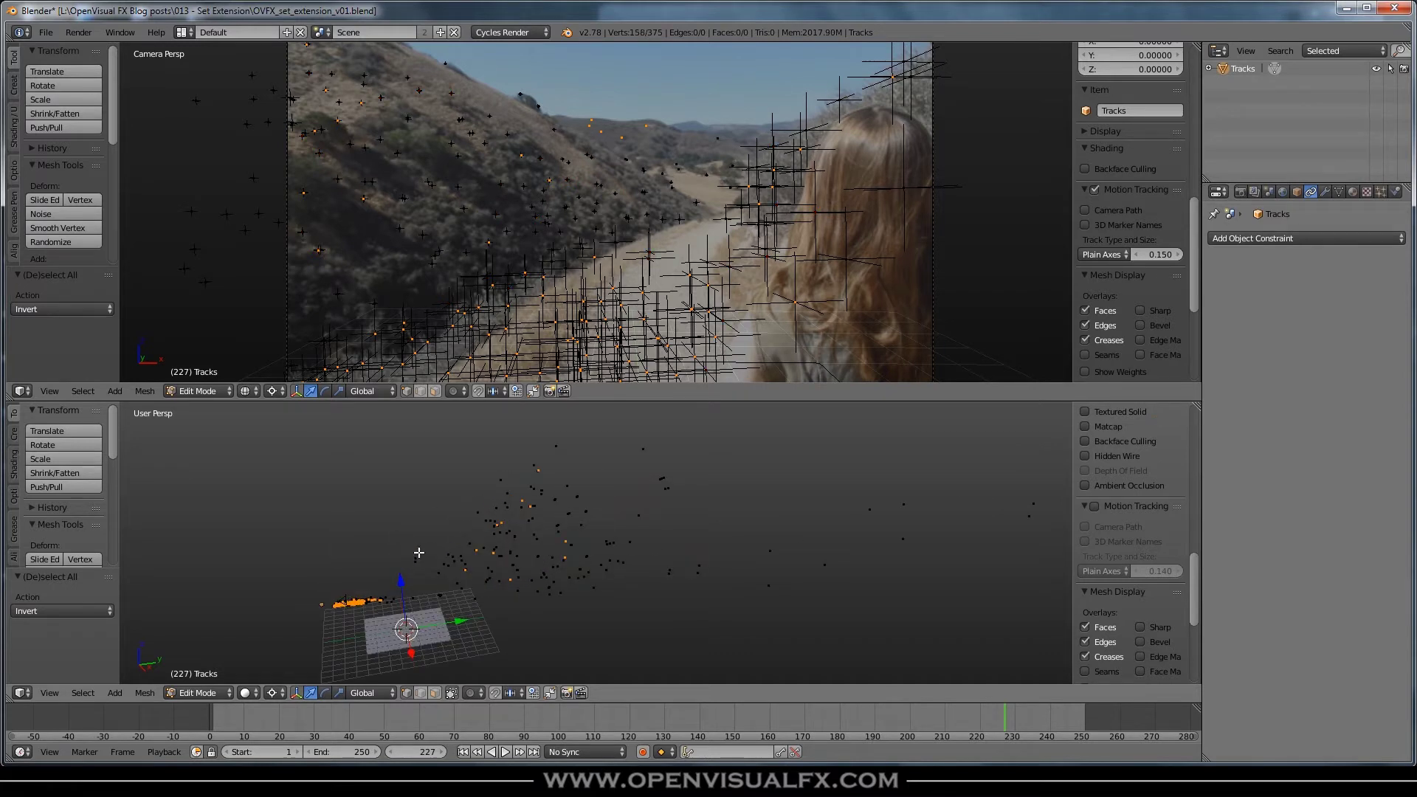
key("c")
mouse_move(513, 545)
middle_mouse_down()
mouse_move(591, 463)
mouse_move(635, 568)
mouse_move(491, 530)
mouse_move(532, 498)
mouse_move(491, 540)
mouse_move(549, 589)
mouse_move(468, 577)
mouse_move(347, 624)
mouse_move(363, 616)
mouse_move(241, 640)
mouse_move(355, 643)
mouse_move(414, 608)
mouse_move(310, 625)
middle_mouse_up()
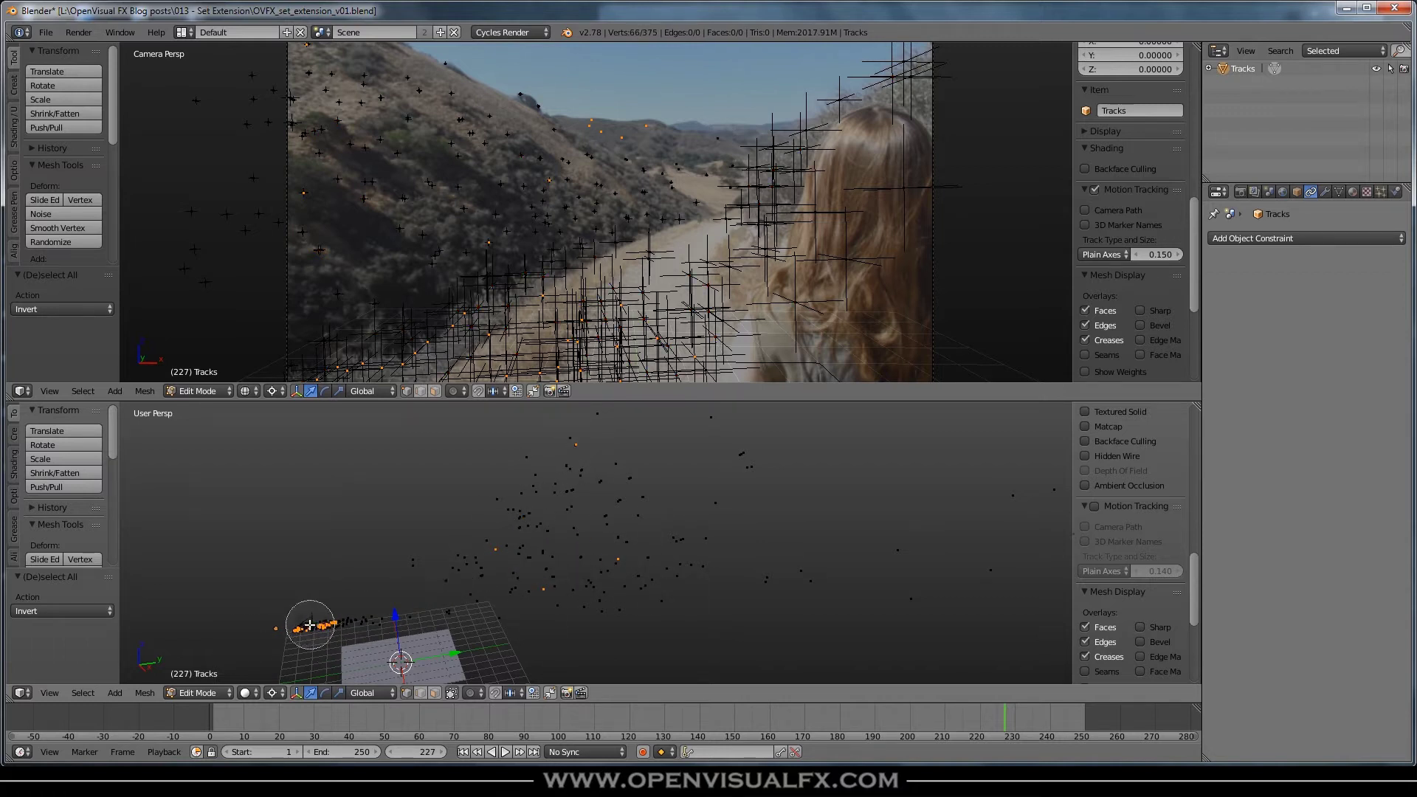
right_click(475, 551)
Step: Switch the lower view to front view and select a single track marker
key("KP_1")
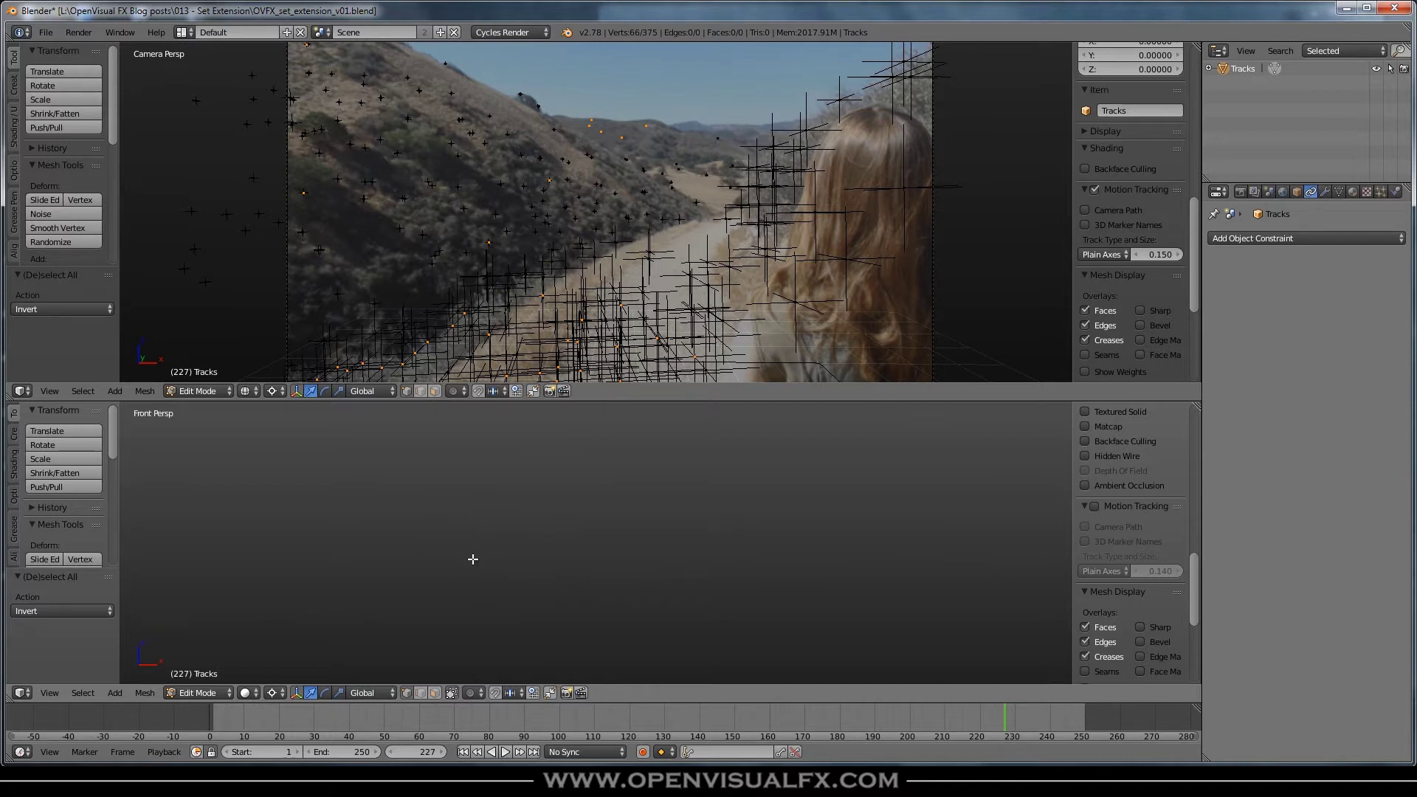
scroll(541, 569, "up", 5)
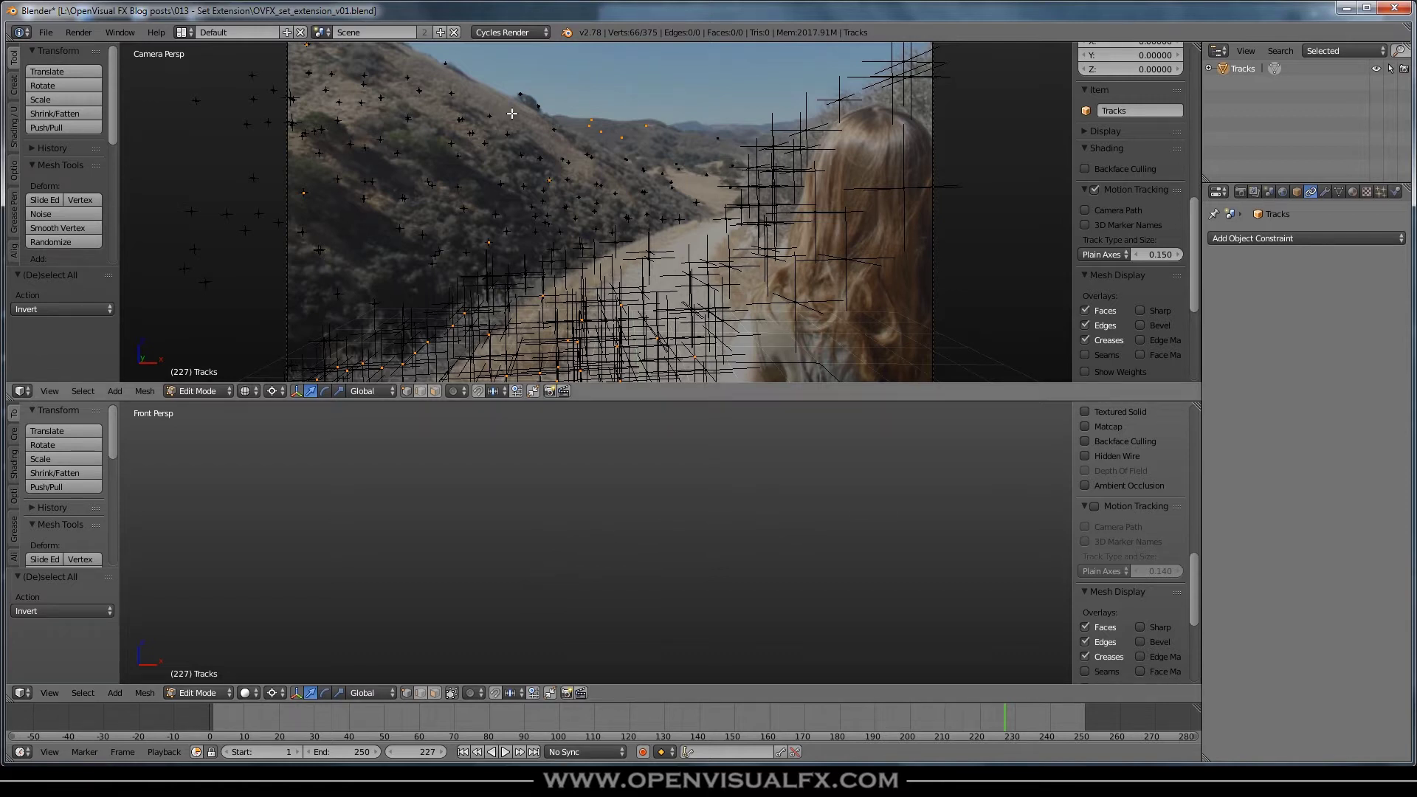
right_click(550, 223)
Step: Select the dense cluster of 150 track points, then invert the selection to the other 225
key("KP_Decimal")
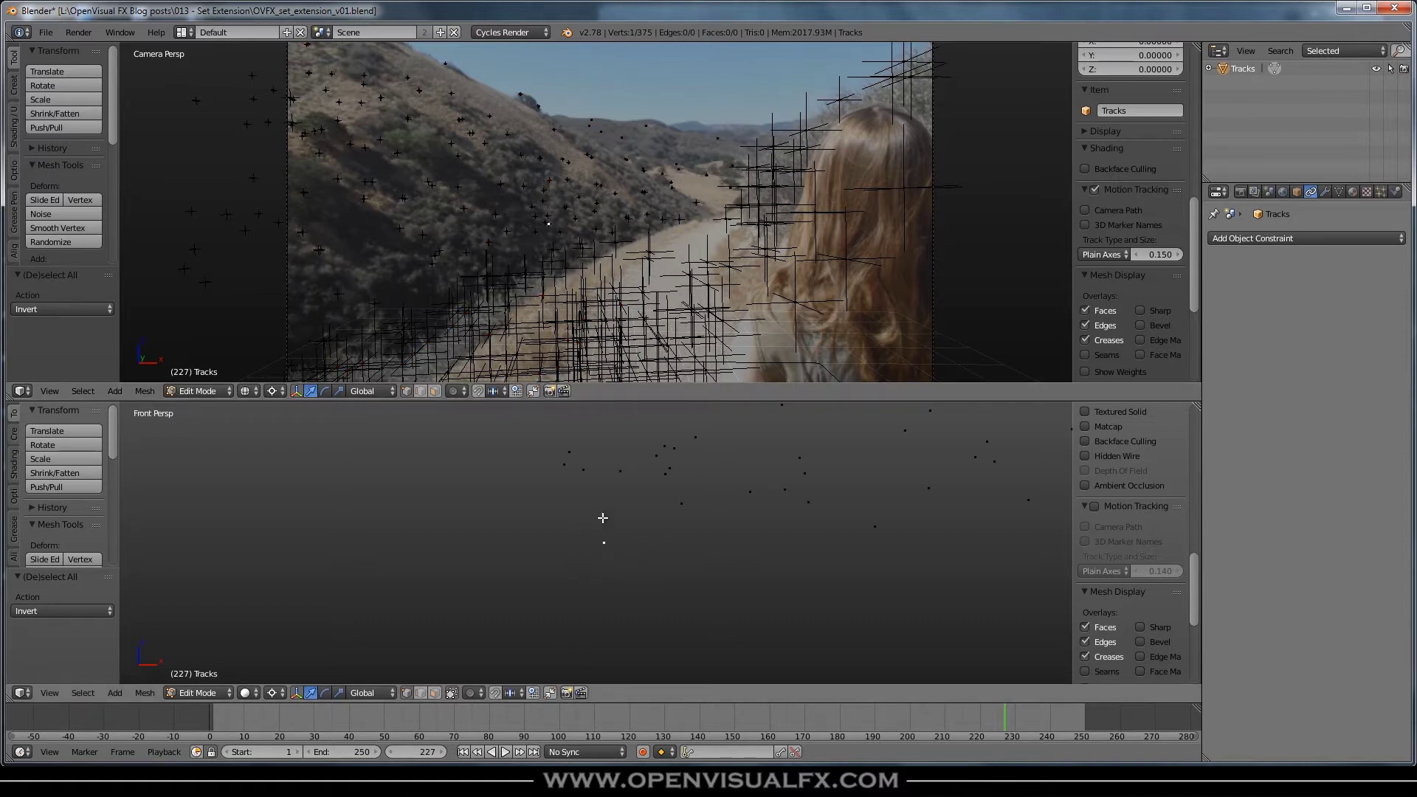
middle_click_drag(602, 530, 514, 572)
scroll(648, 526, "up", 2)
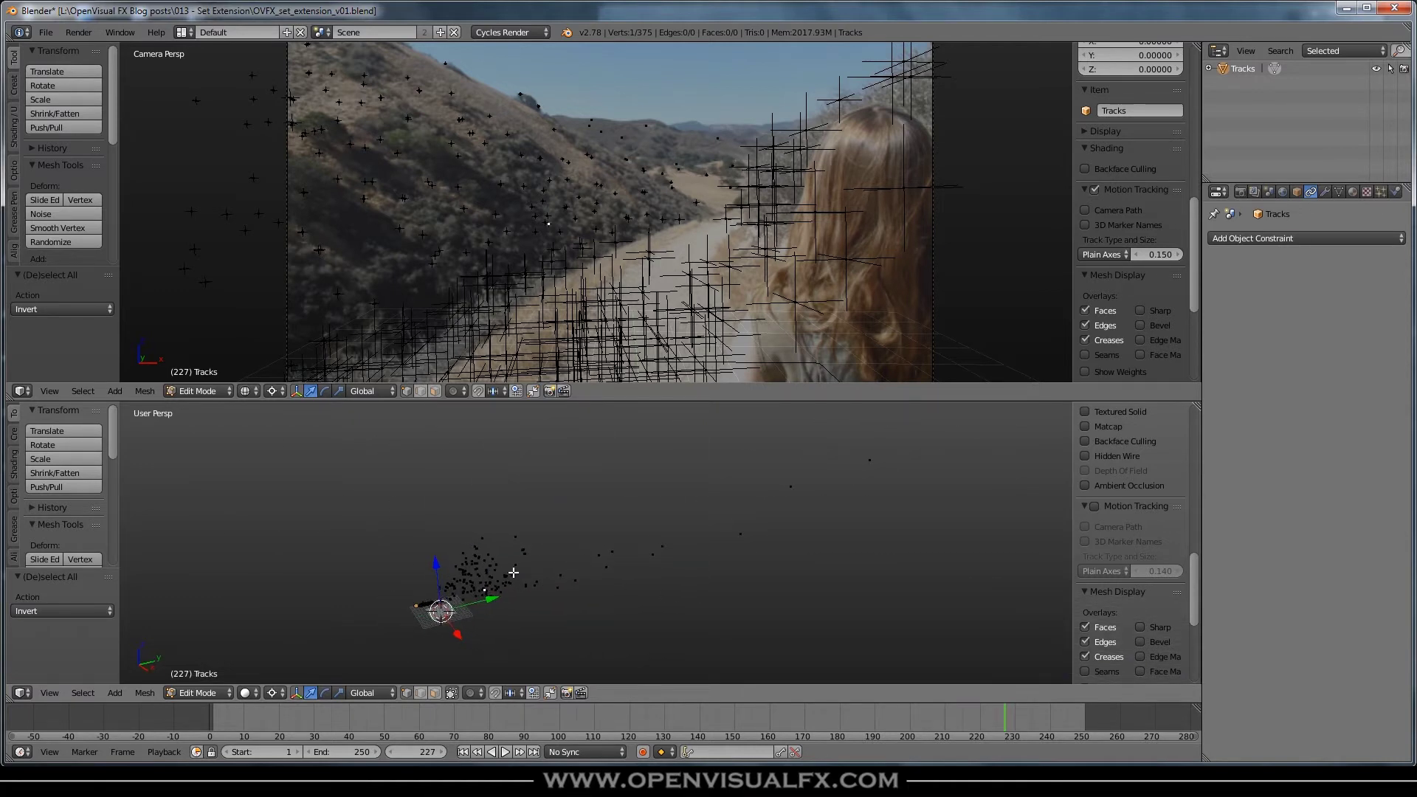
right_click(793, 485)
middle_click_drag(801, 555, 673, 545, "shift")
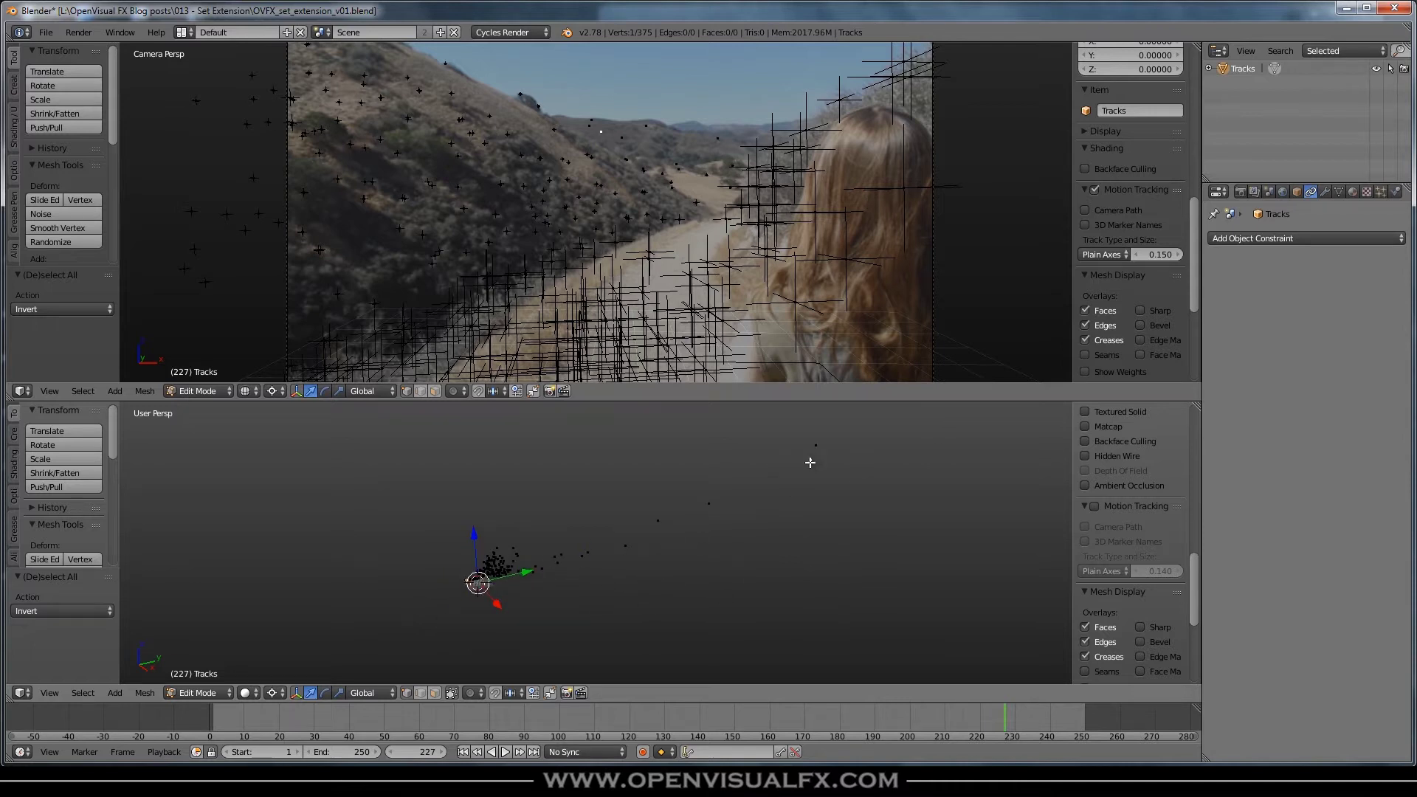
mouse_move(724, 476)
left_mouse_down("ctrl")
mouse_move(539, 490)
mouse_move(642, 623)
mouse_move(726, 478)
left_mouse_up("ctrl")
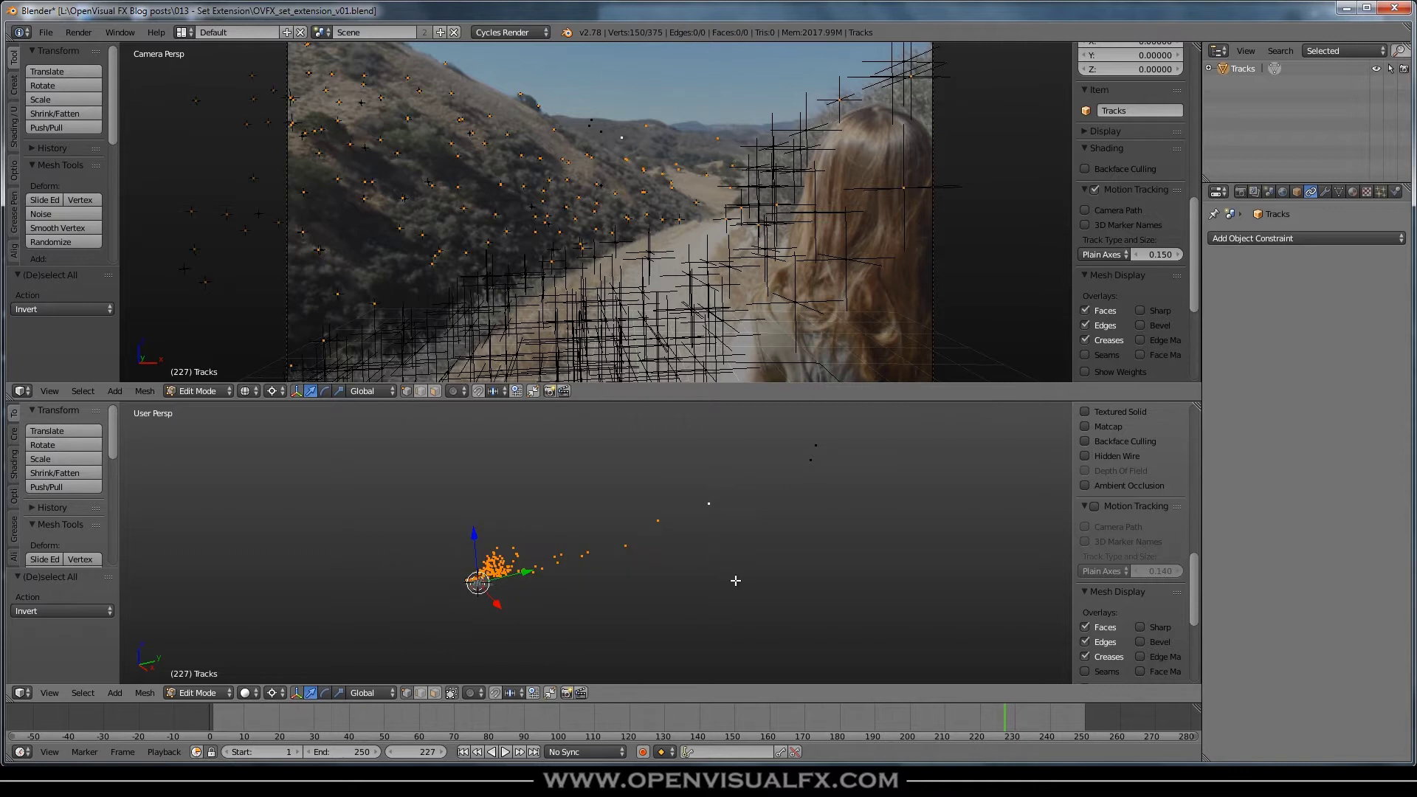
key("ctrl+i")
scroll(501, 566, "up", 8)
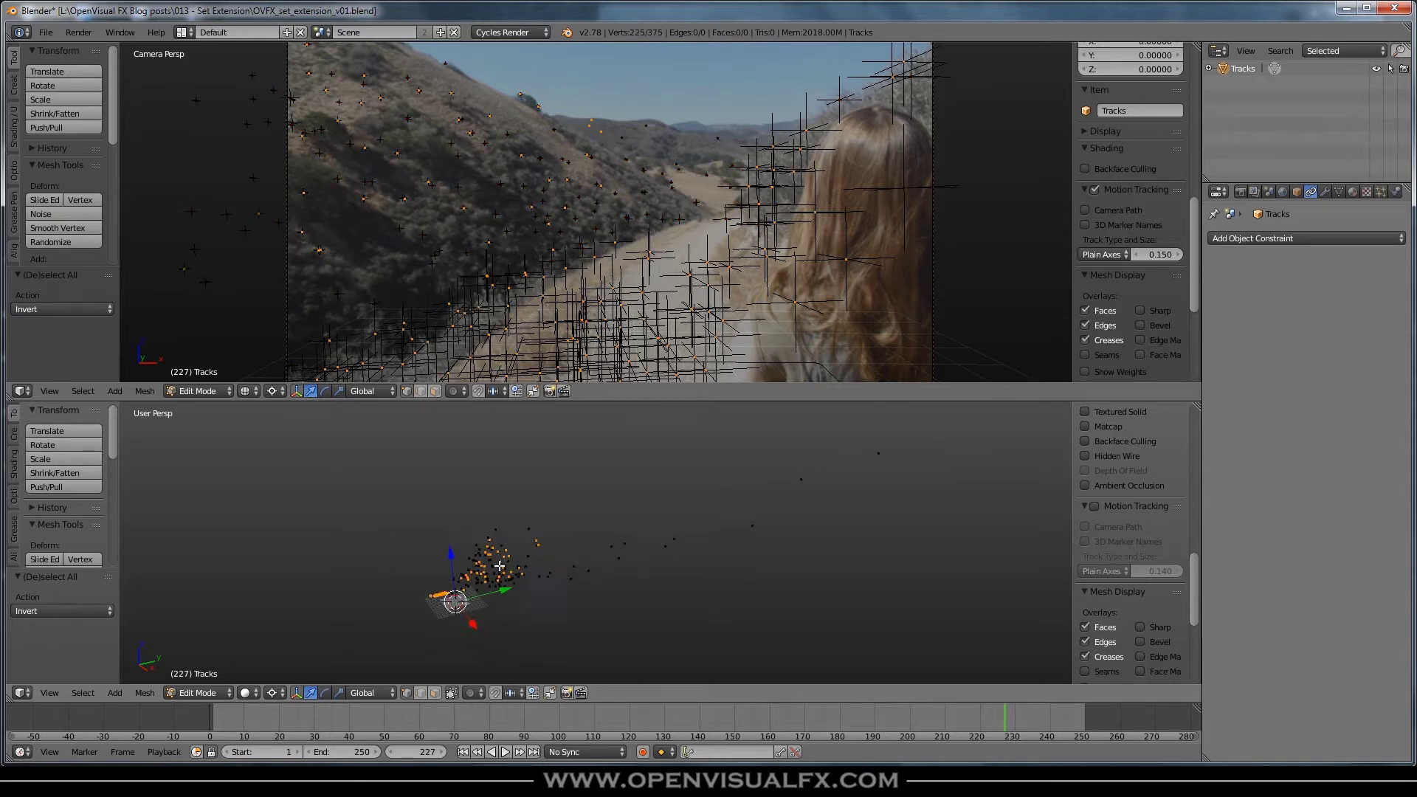
scroll(546, 524, "down", 4)
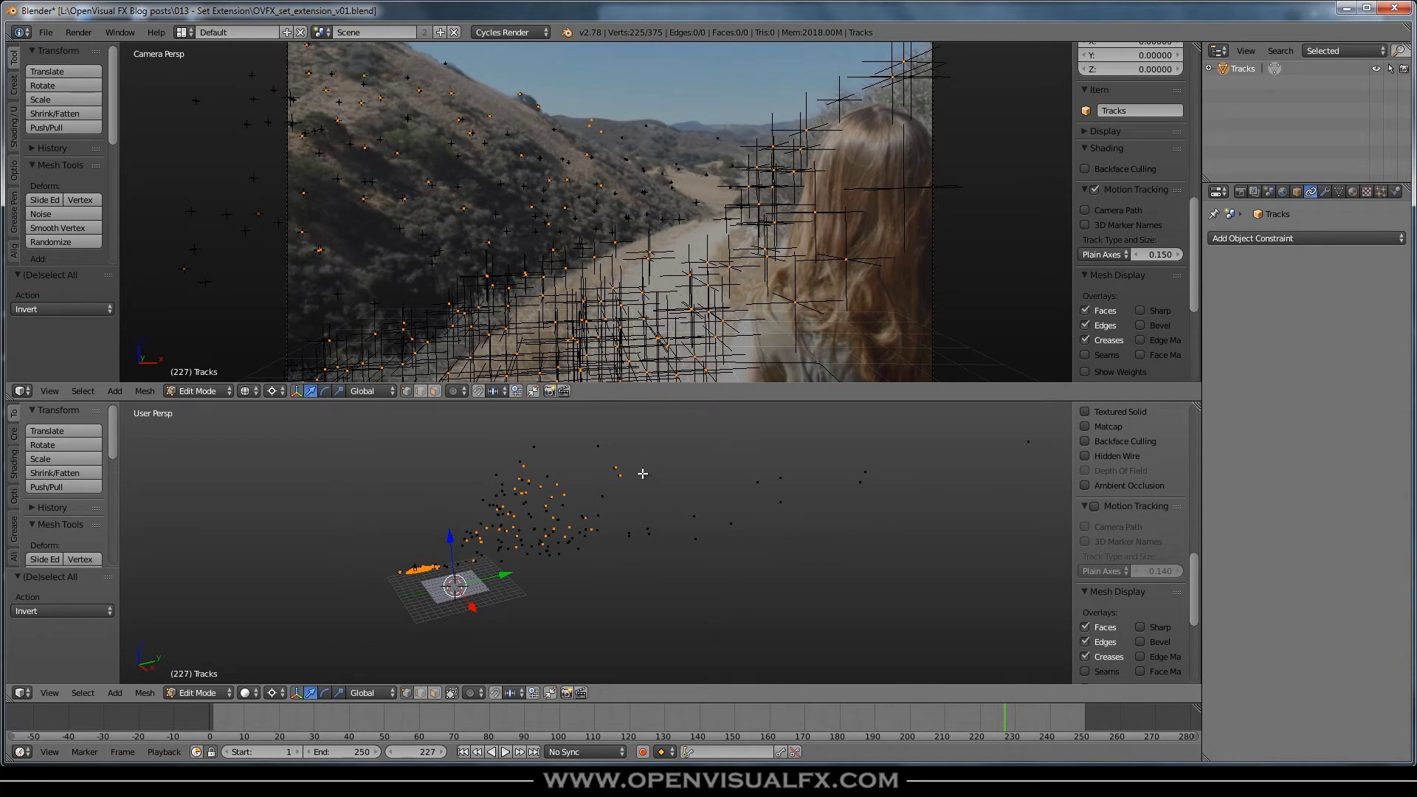
scroll(626, 474, "up", 3)
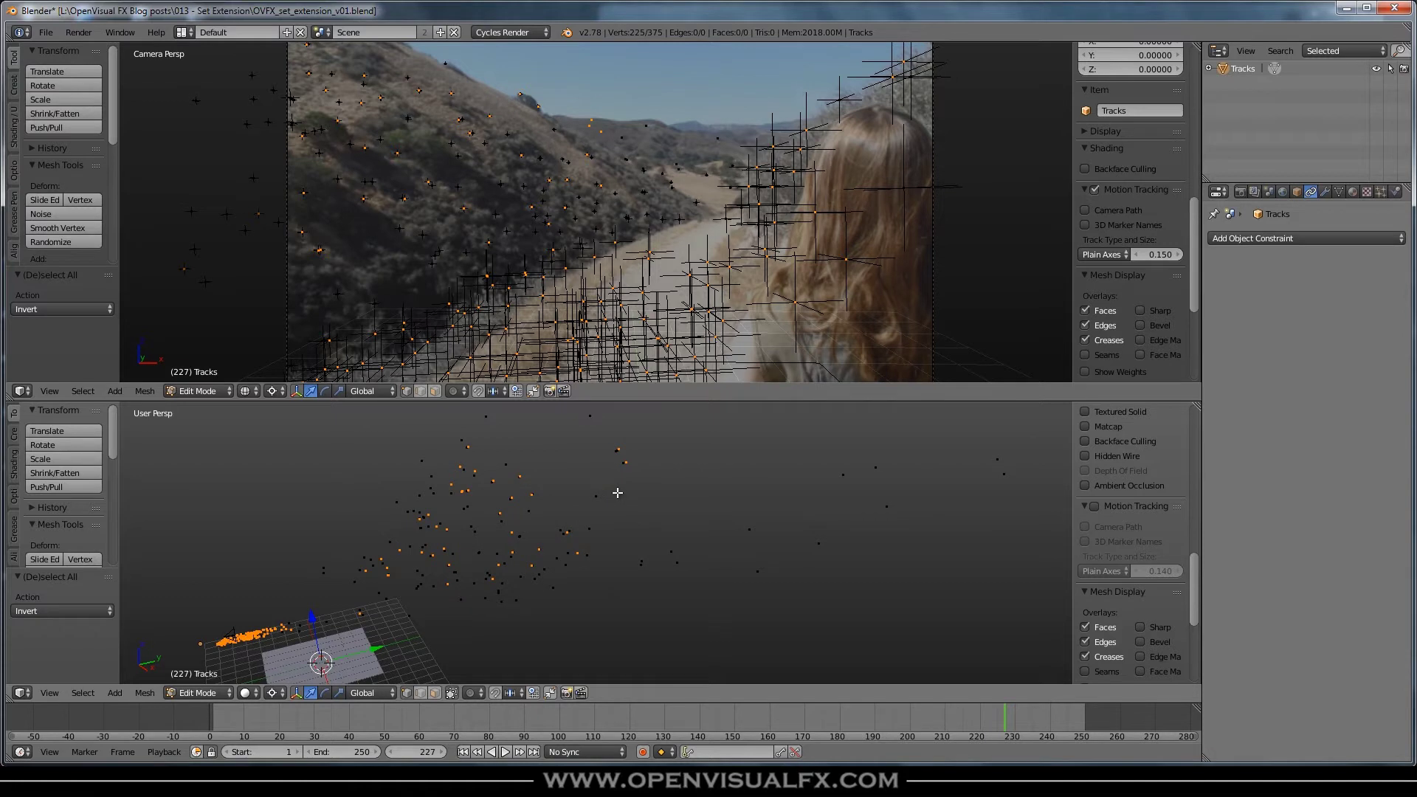
scroll(500, 579, "down", 3)
scroll(664, 509, "down", 2)
middle_click_drag(626, 516, 678, 600, "shift")
scroll(634, 615, "up", 6)
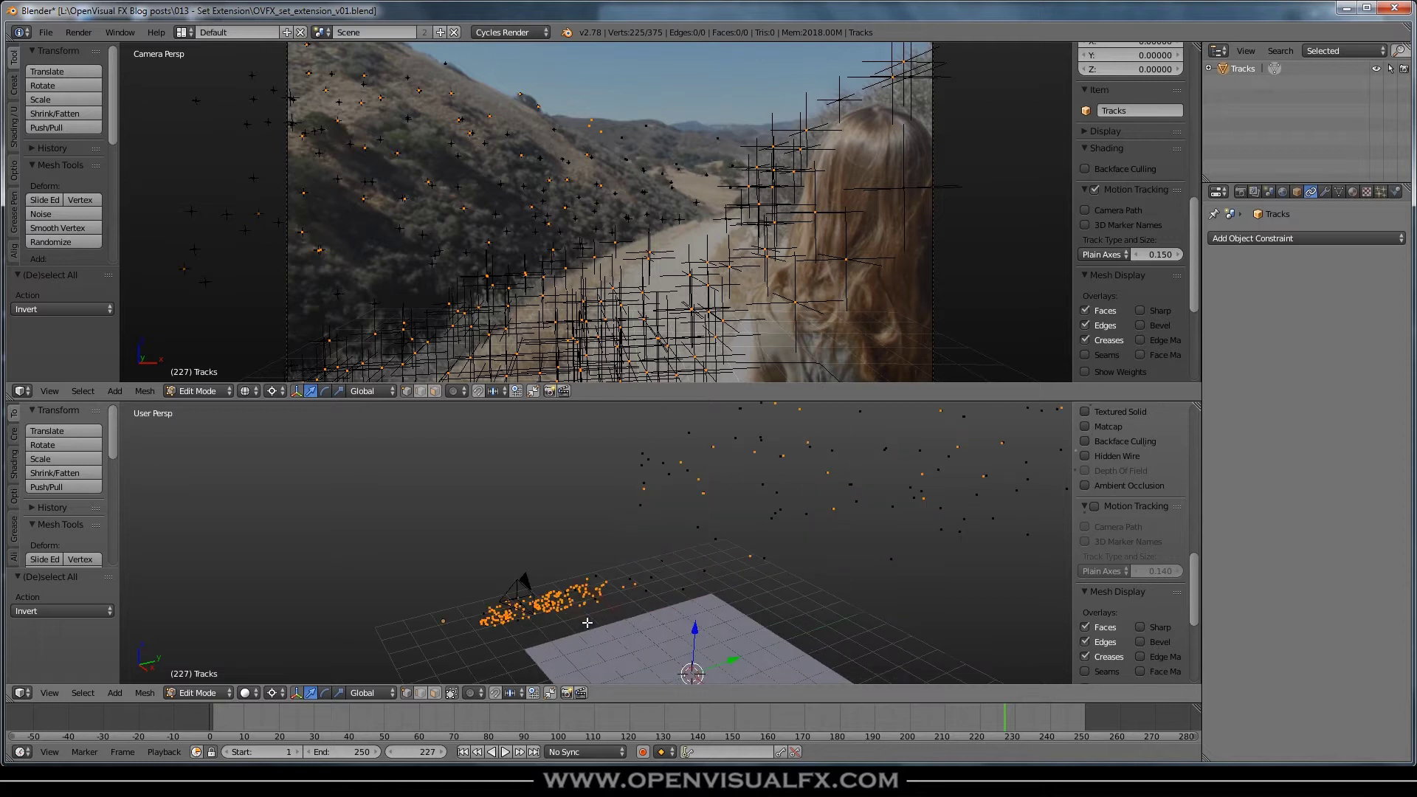
Step: Brush-deselect points in wireframe view until only the four stray outliers stay selected
key("c")
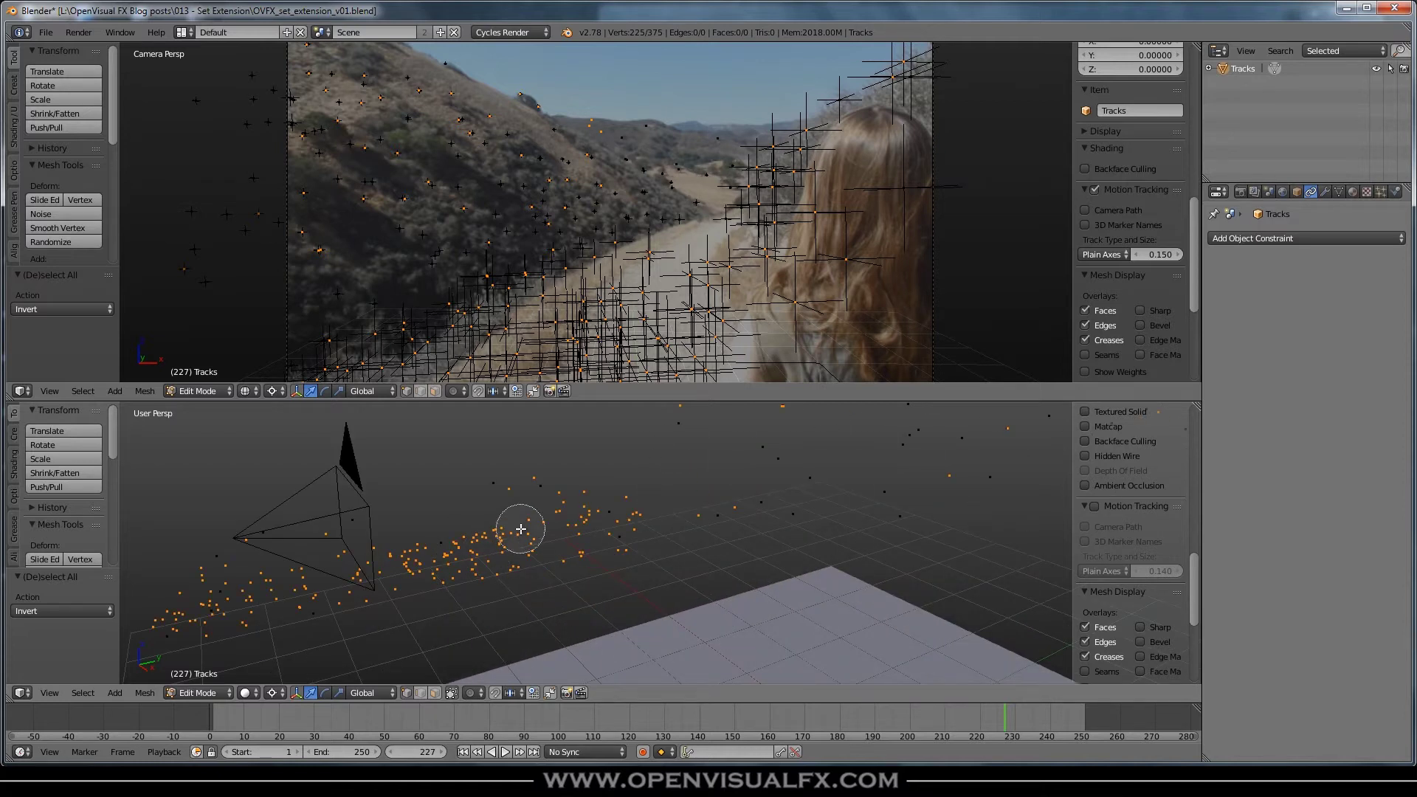
mouse_move(632, 474)
middle_mouse_down()
mouse_move(577, 535)
mouse_move(519, 545)
mouse_move(415, 521)
mouse_move(268, 623)
mouse_move(176, 557)
mouse_move(583, 496)
mouse_move(728, 512)
middle_mouse_up()
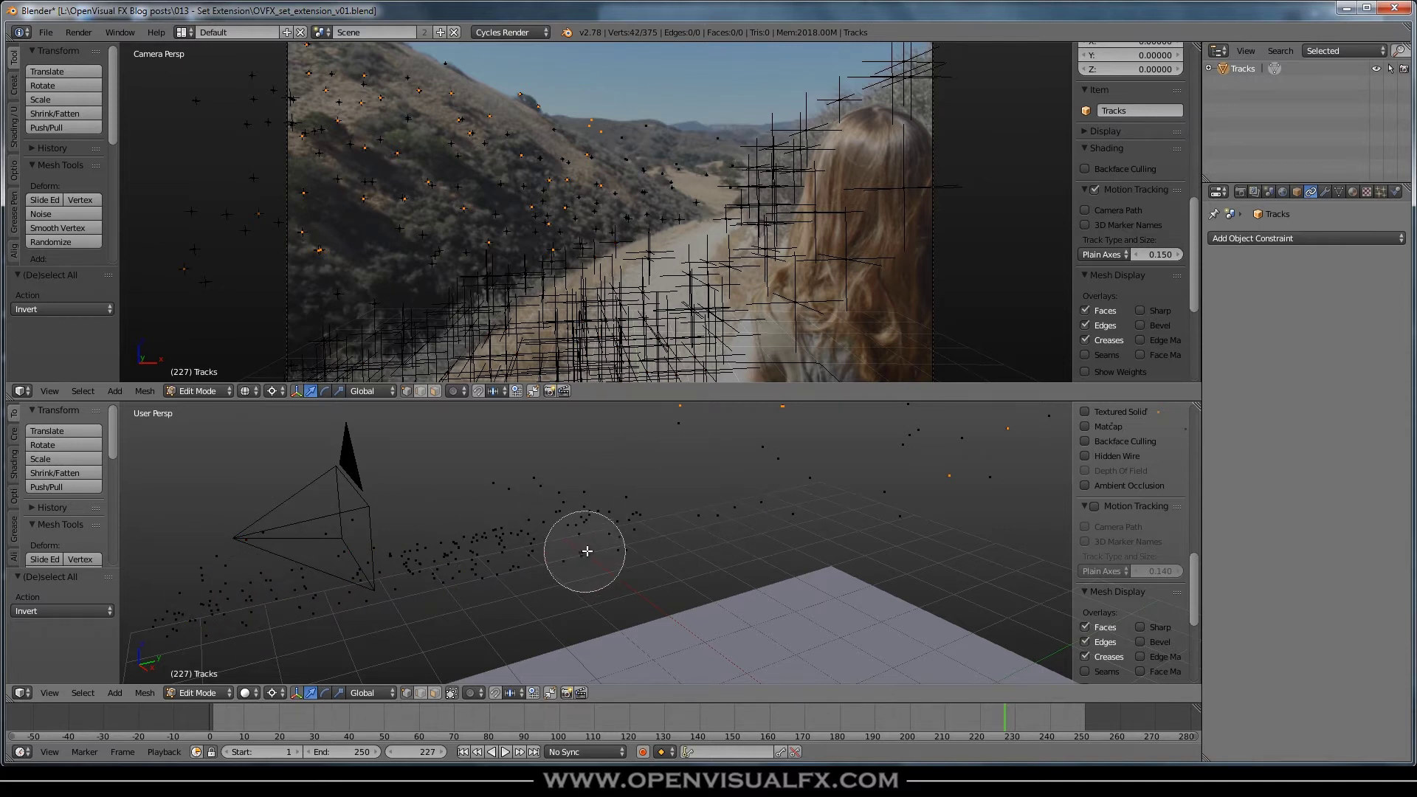
key("Escape")
scroll(583, 546, "down", 4)
key("KP_Decimal")
scroll(578, 555, "down", 1)
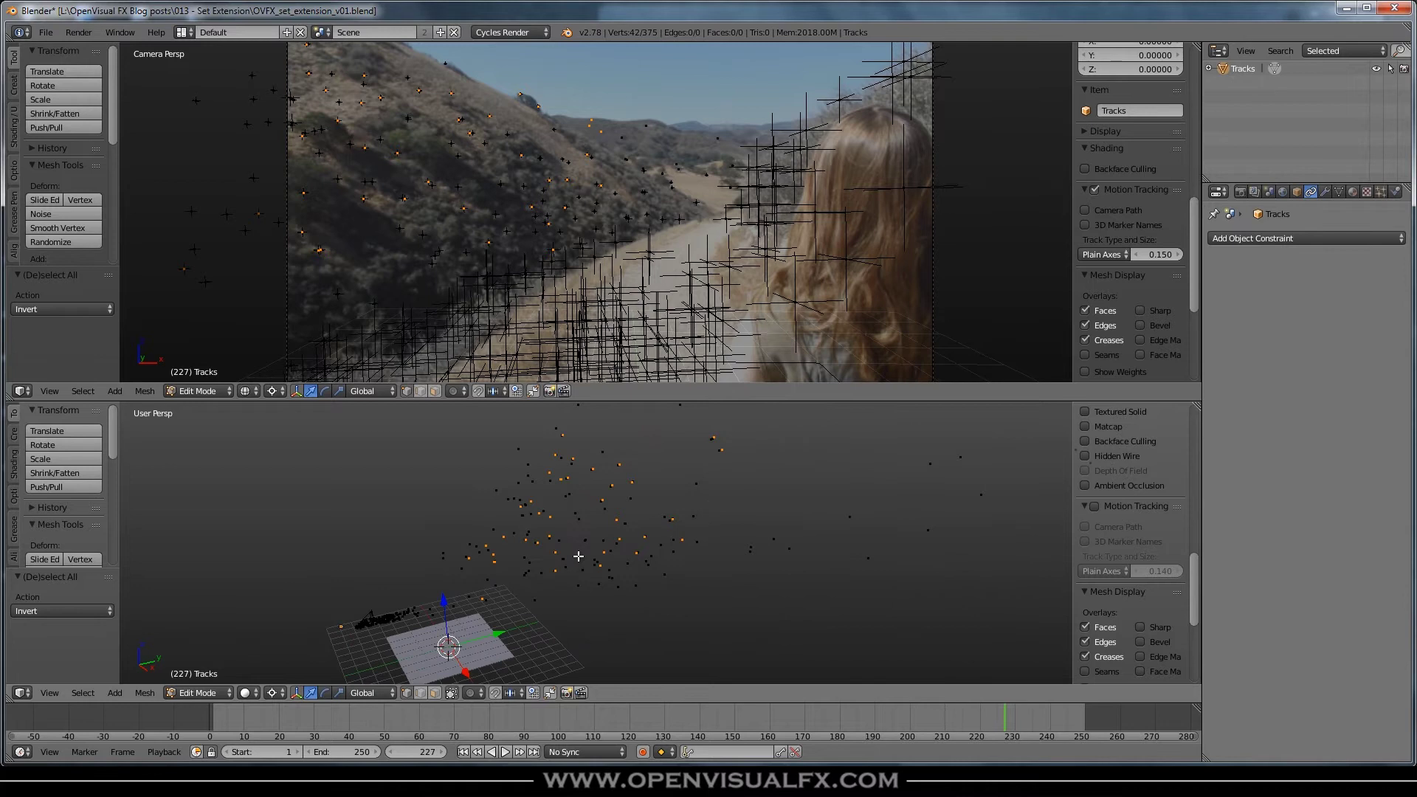
key("z")
scroll(557, 559, "down", 3)
key("c")
mouse_move(588, 552)
middle_mouse_down()
mouse_move(607, 559)
mouse_move(600, 527)
mouse_move(512, 544)
middle_mouse_up()
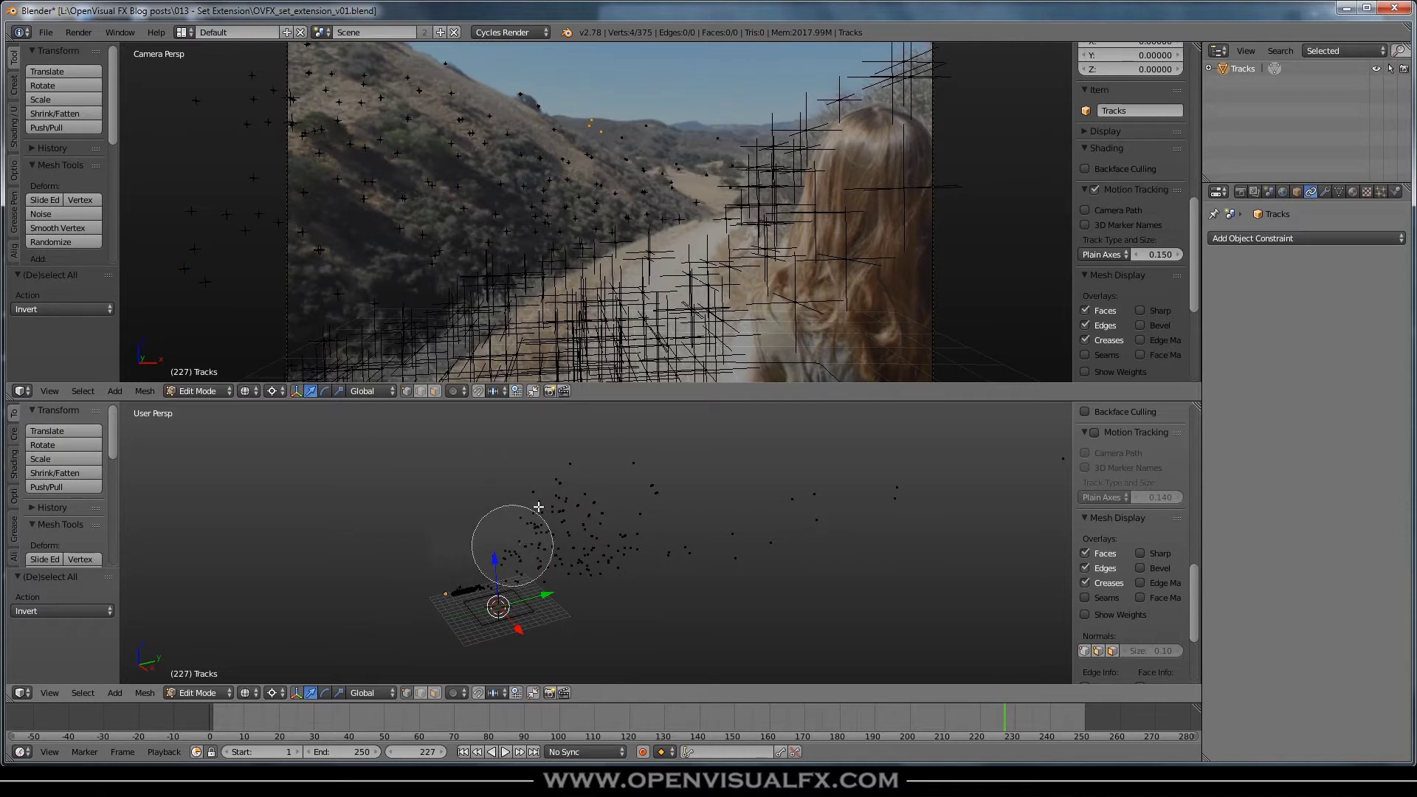
key("Escape")
mouse_move(509, 550)
middle_mouse_down()
mouse_move(832, 490)
mouse_move(569, 588)
mouse_move(760, 509)
mouse_move(646, 642)
mouse_move(607, 569)
mouse_move(766, 494)
mouse_move(613, 554)
middle_mouse_up()
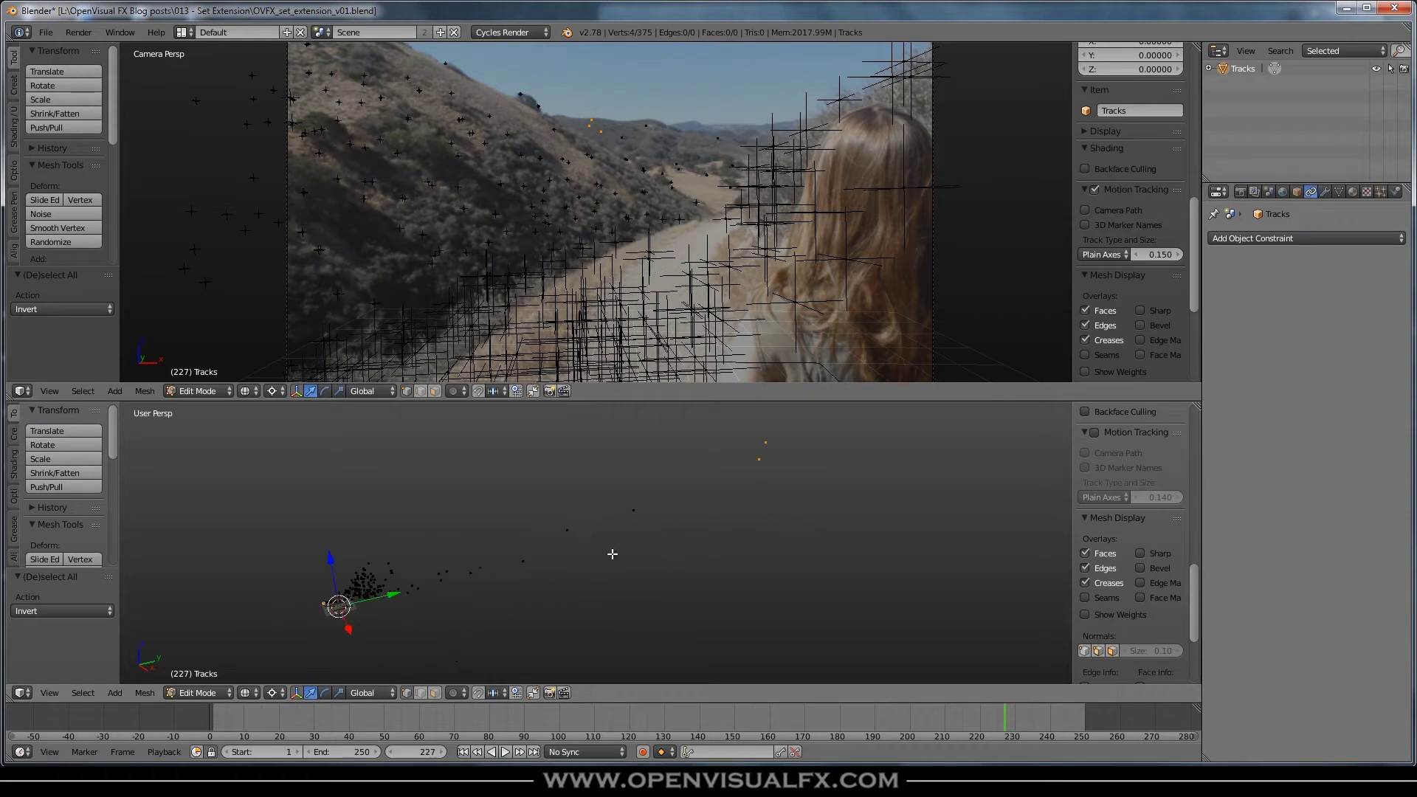
Step: Delete the four selected stray vertices, then one more stray track point, leaving 370 points
key("x")
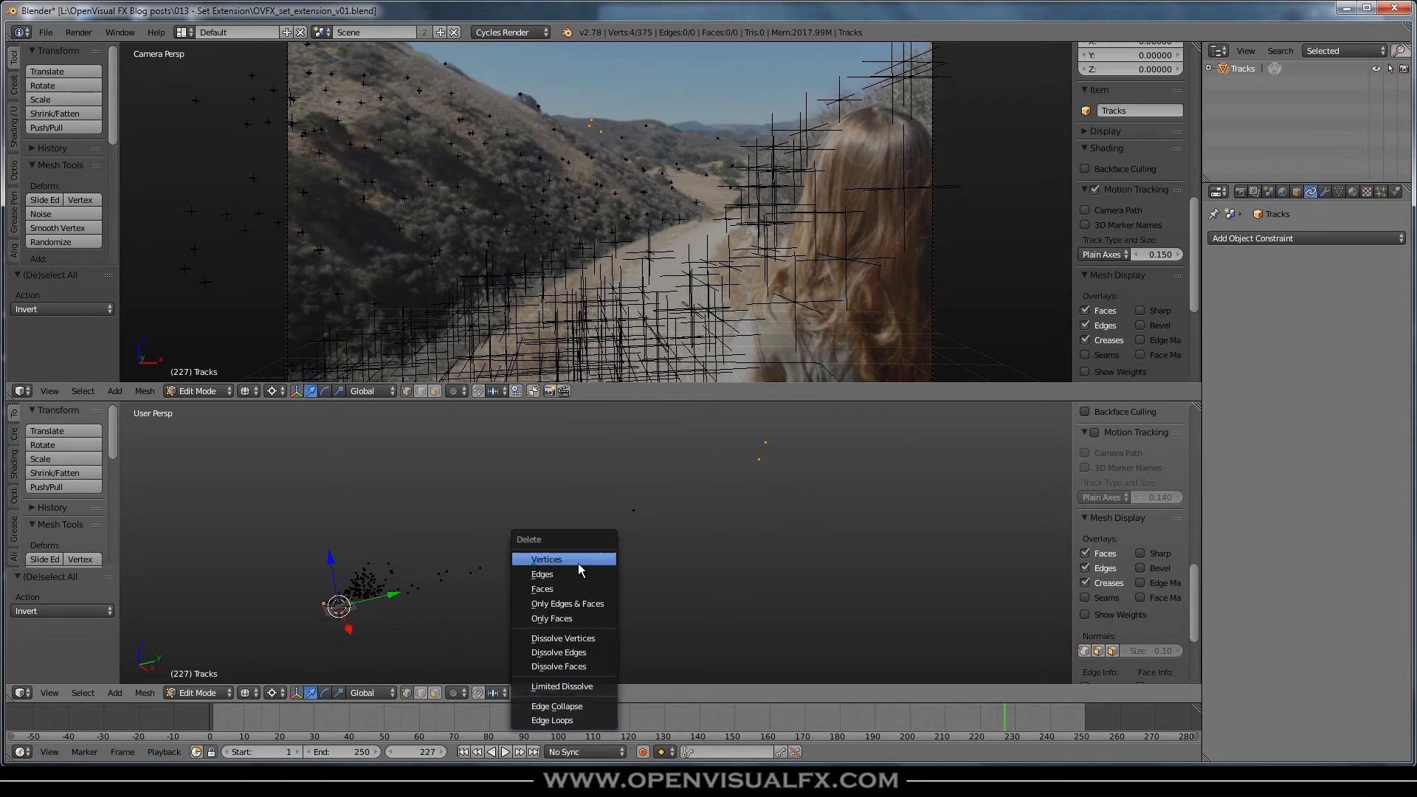
left_click(579, 561)
middle_click_drag(516, 611, 819, 449)
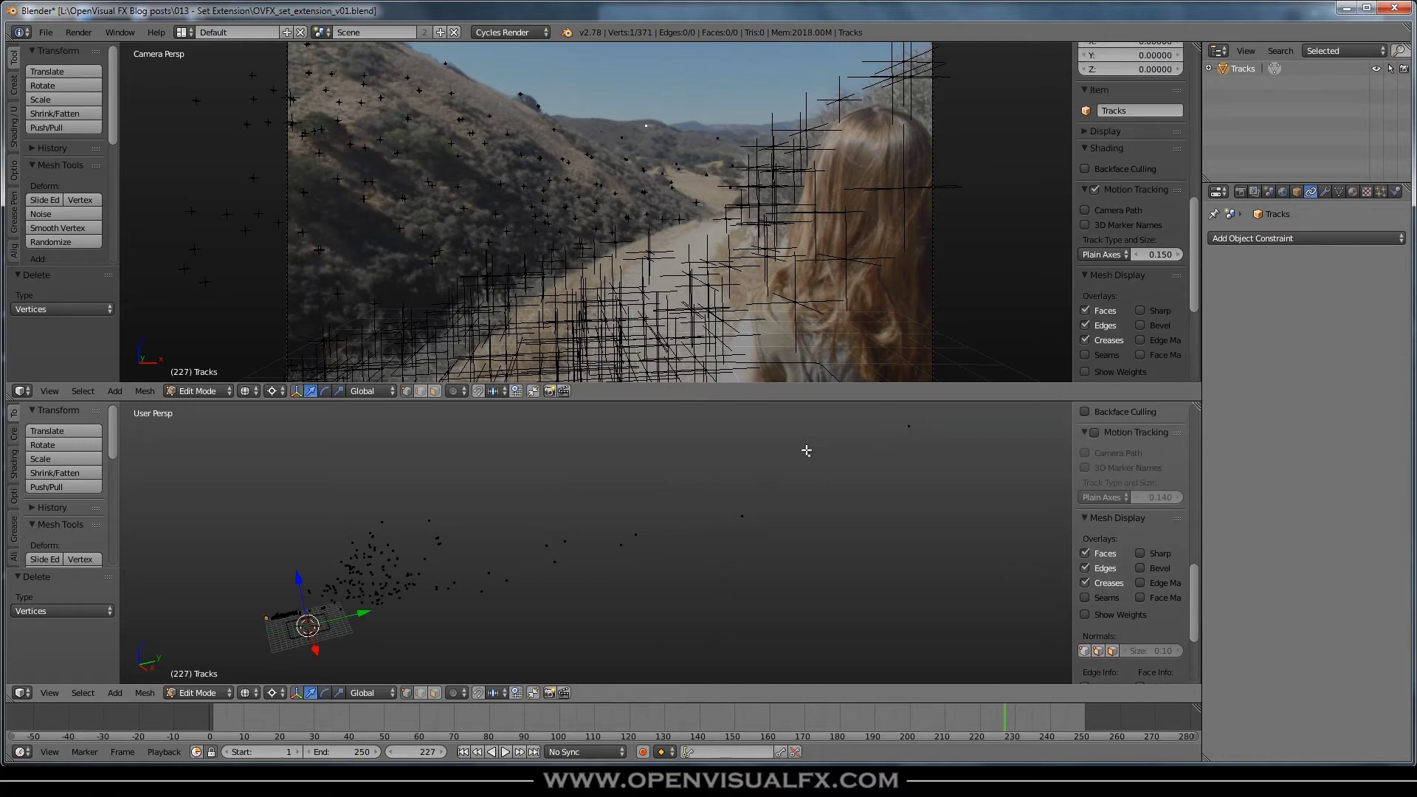
middle_click_drag(754, 492, 728, 469)
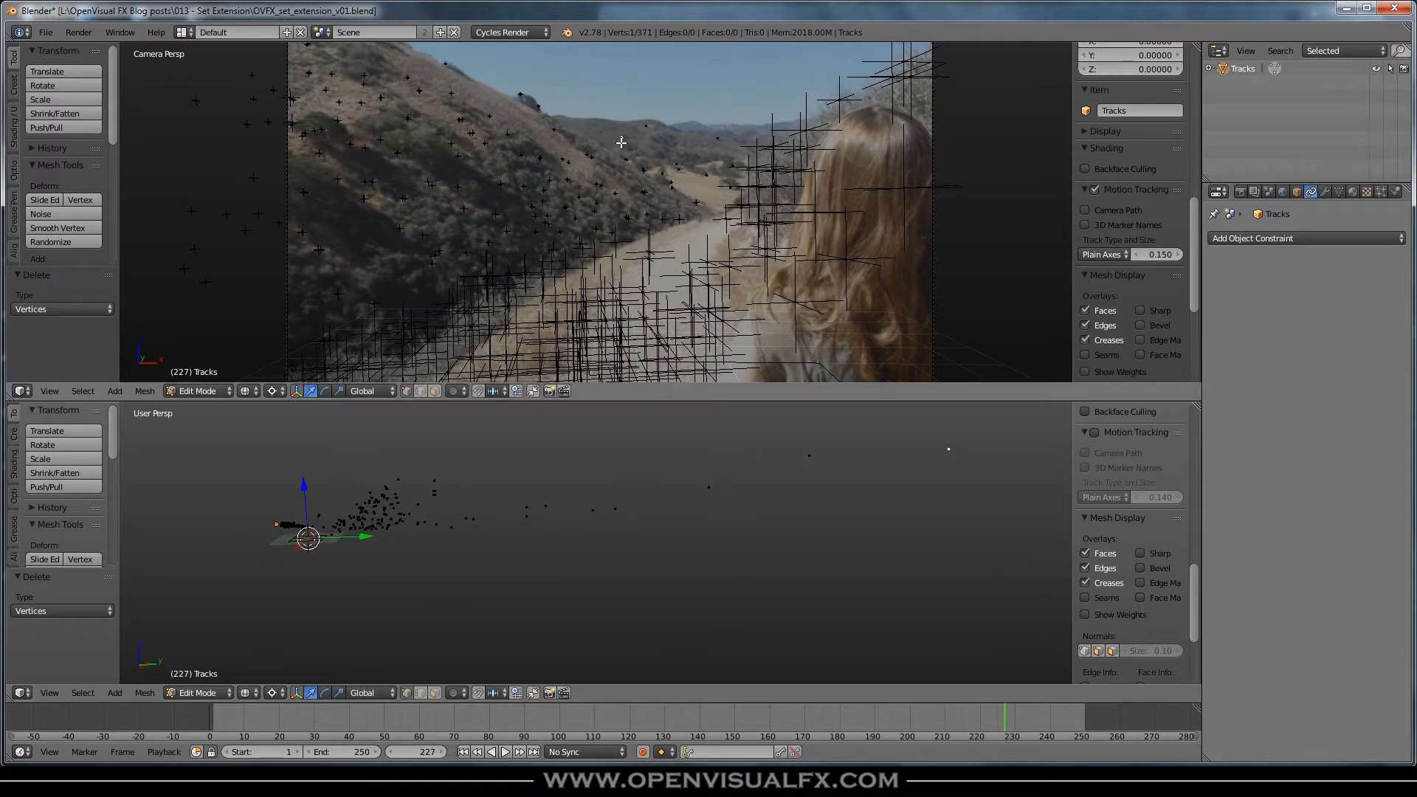
right_click(623, 137)
key("x")
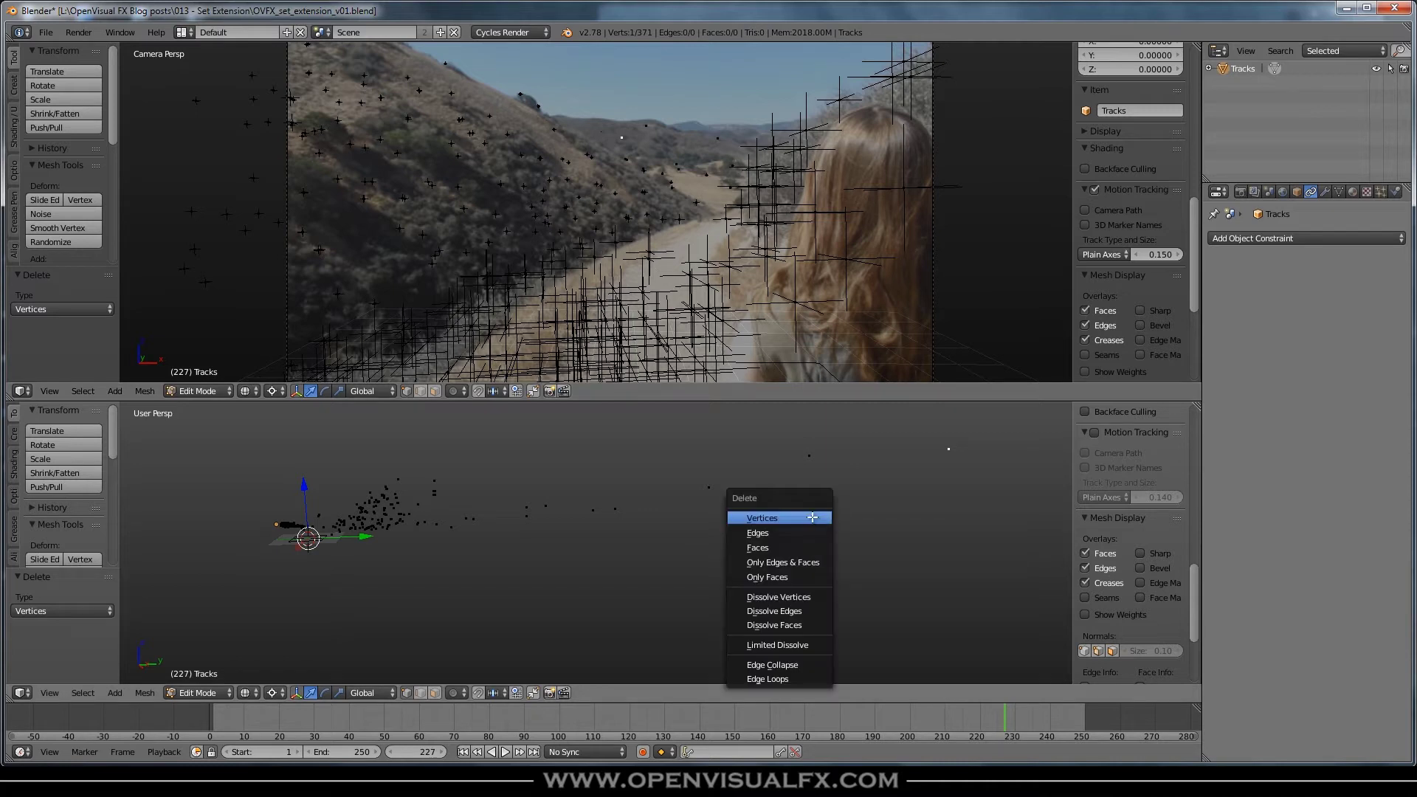
left_click(815, 519)
scroll(459, 519, "up", 1)
scroll(450, 529, "up", 3)
Step: Frame the trail track points, hide the motion-tracking markers, and select a first trail vertex
scroll(319, 553, "up", 5)
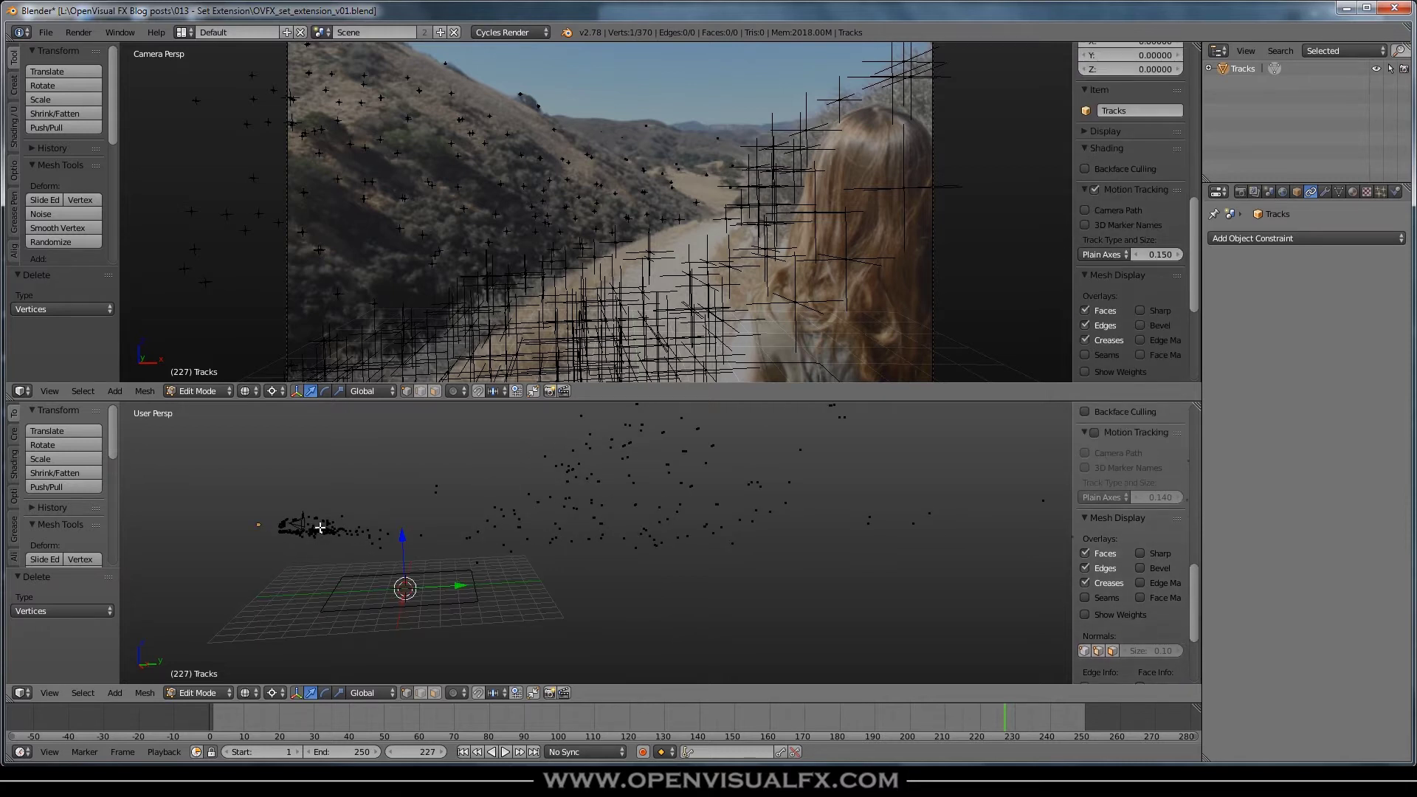
middle_click_drag(372, 493, 588, 519)
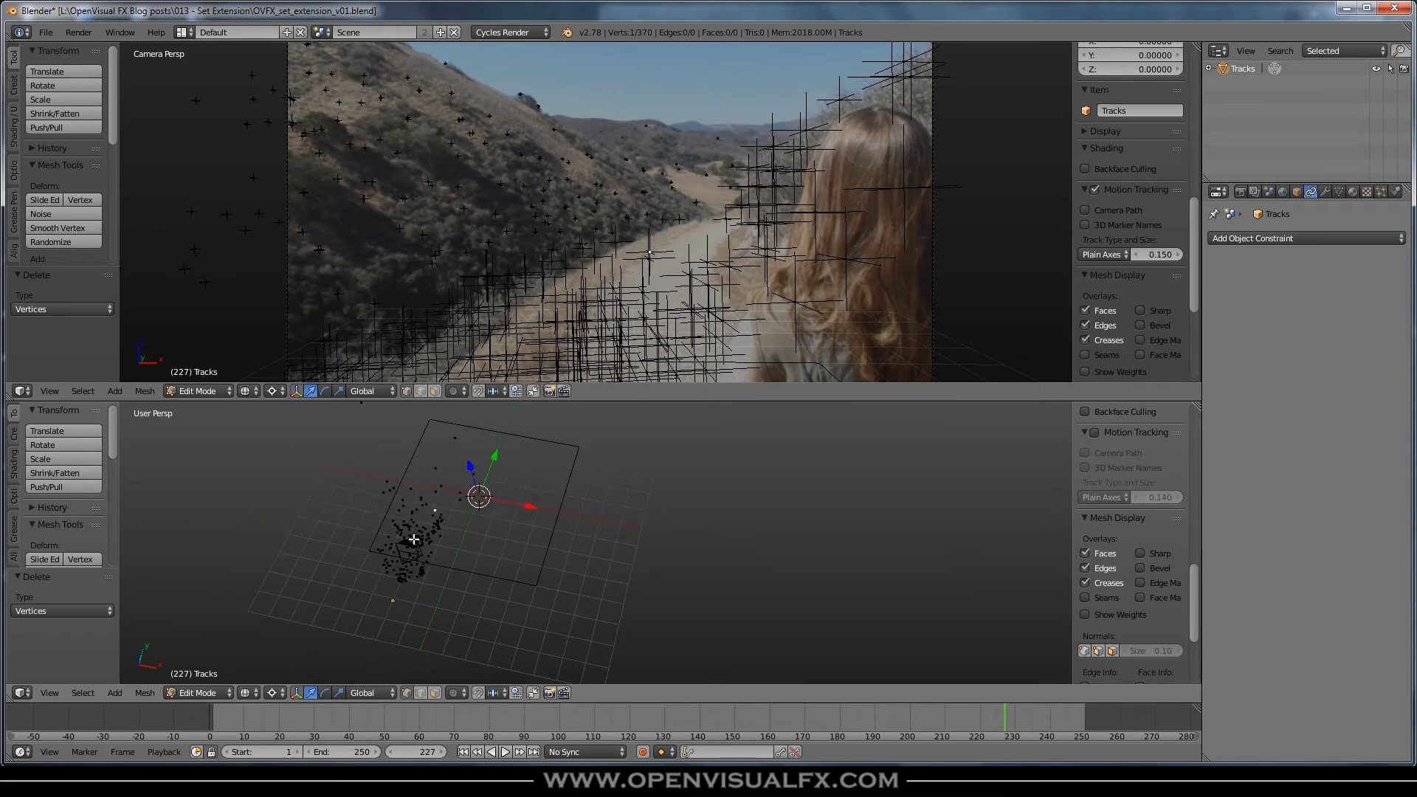
key("c")
left_click_drag(413, 539, 435, 561)
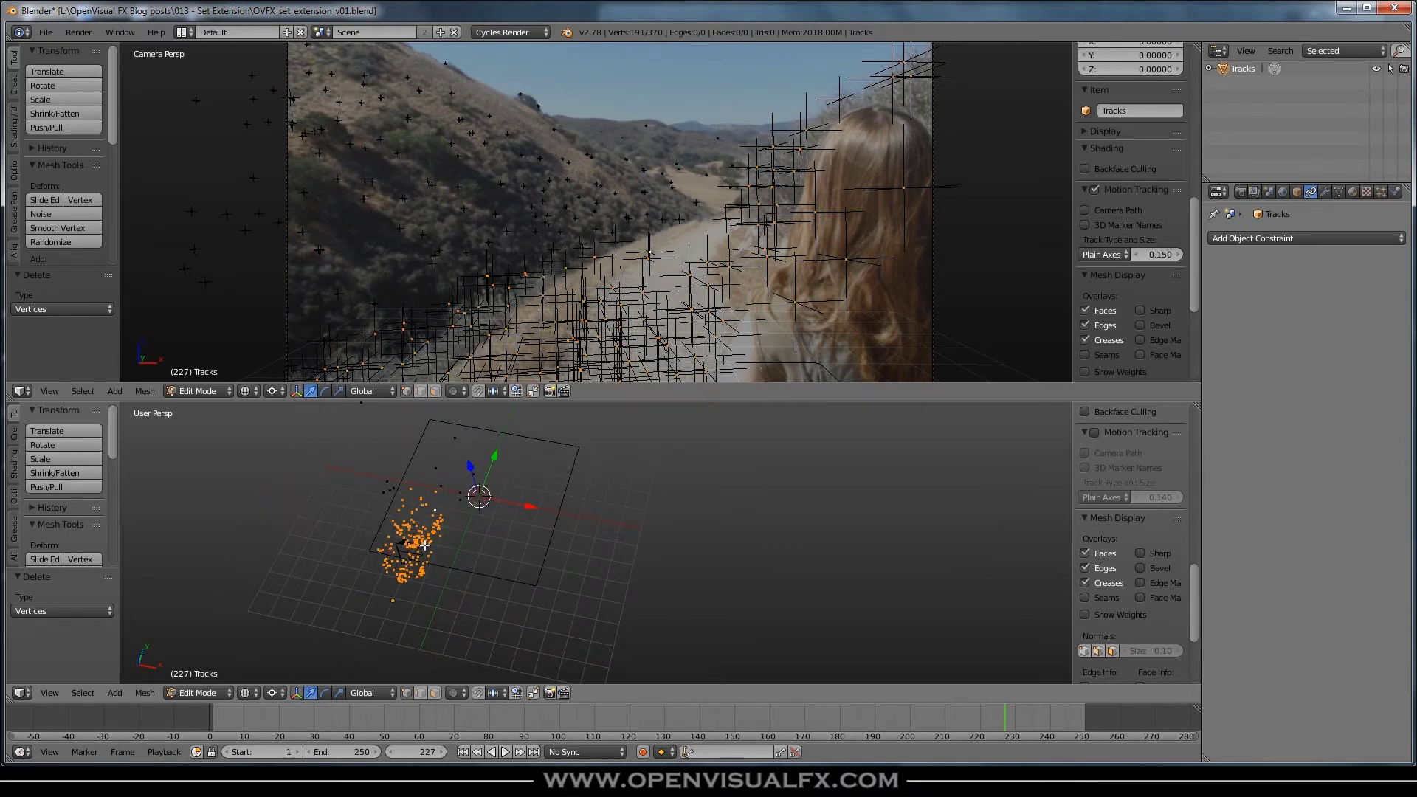
key("KP_Decimal")
middle_click_drag(604, 541, 627, 595)
scroll(627, 595, "up", 3)
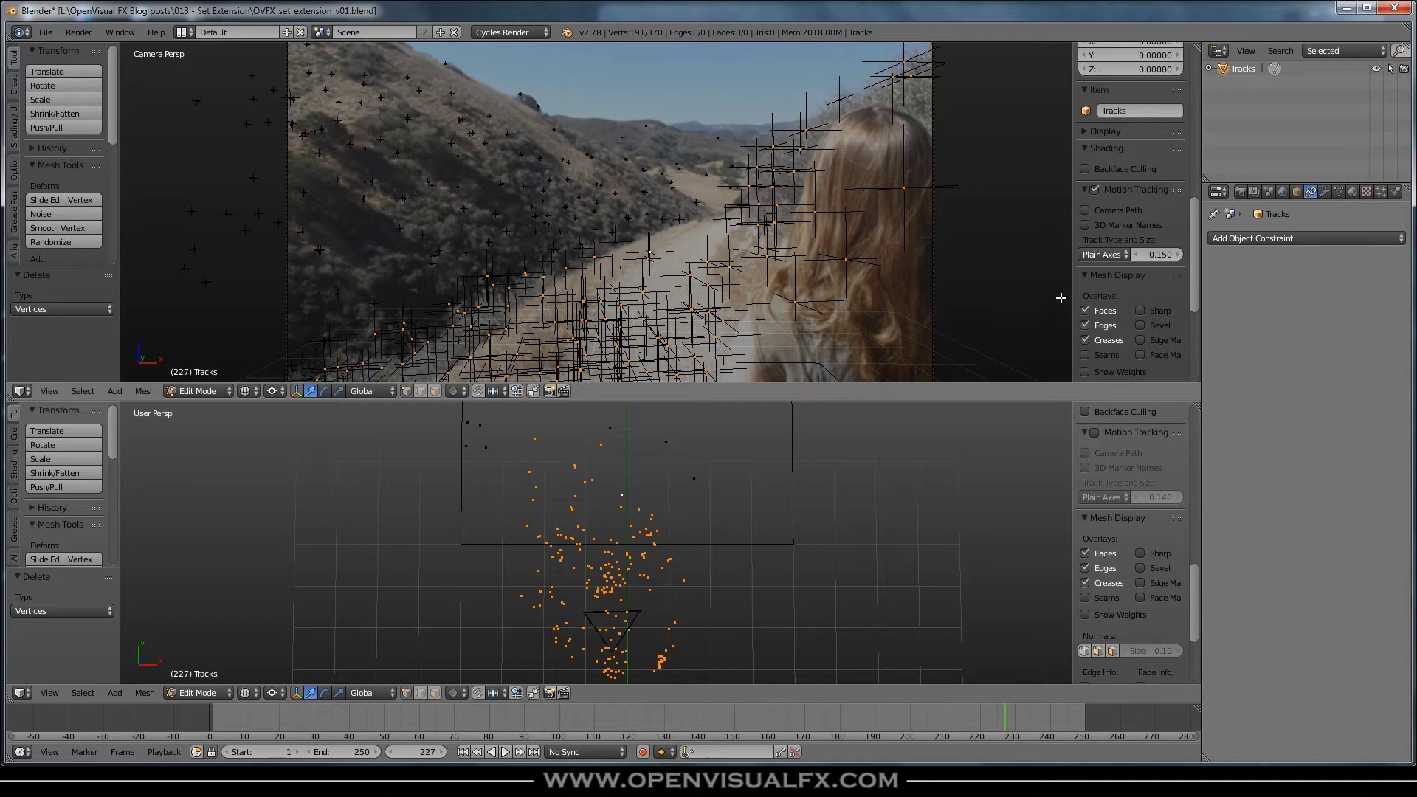
left_click(1095, 189)
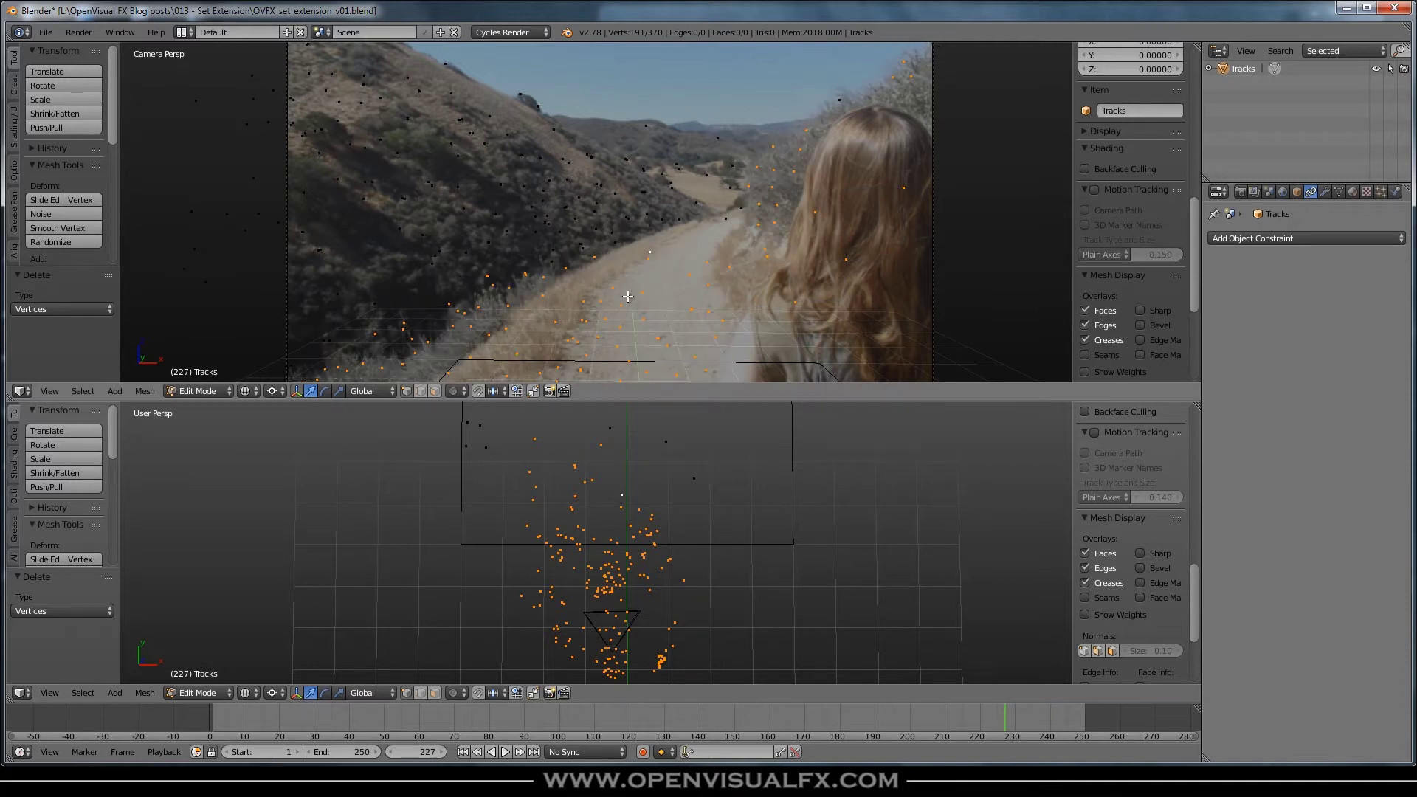
right_click(598, 338)
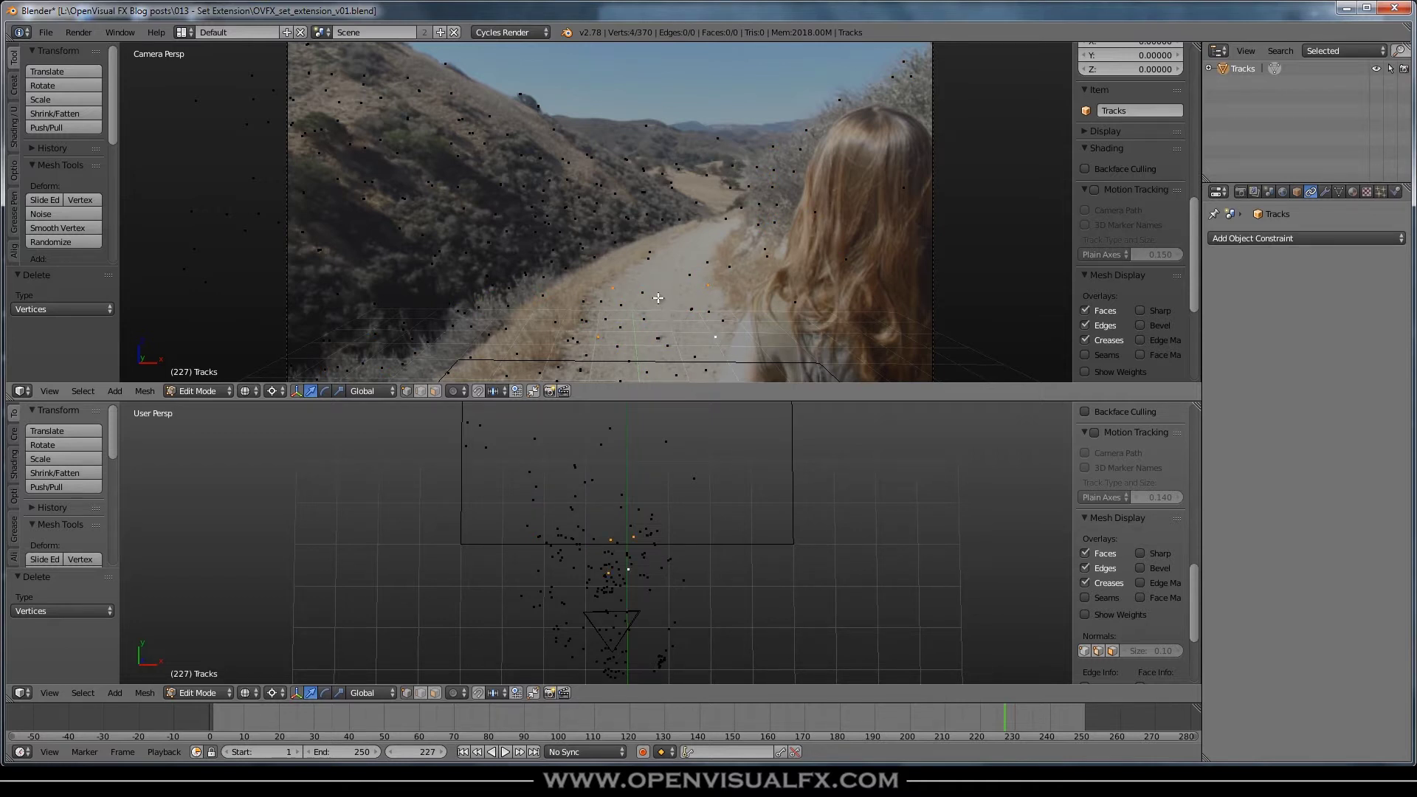
Step: Fill a face between the four chosen trail points and play the shot to check it
key("f")
scroll(619, 583, "up", 2)
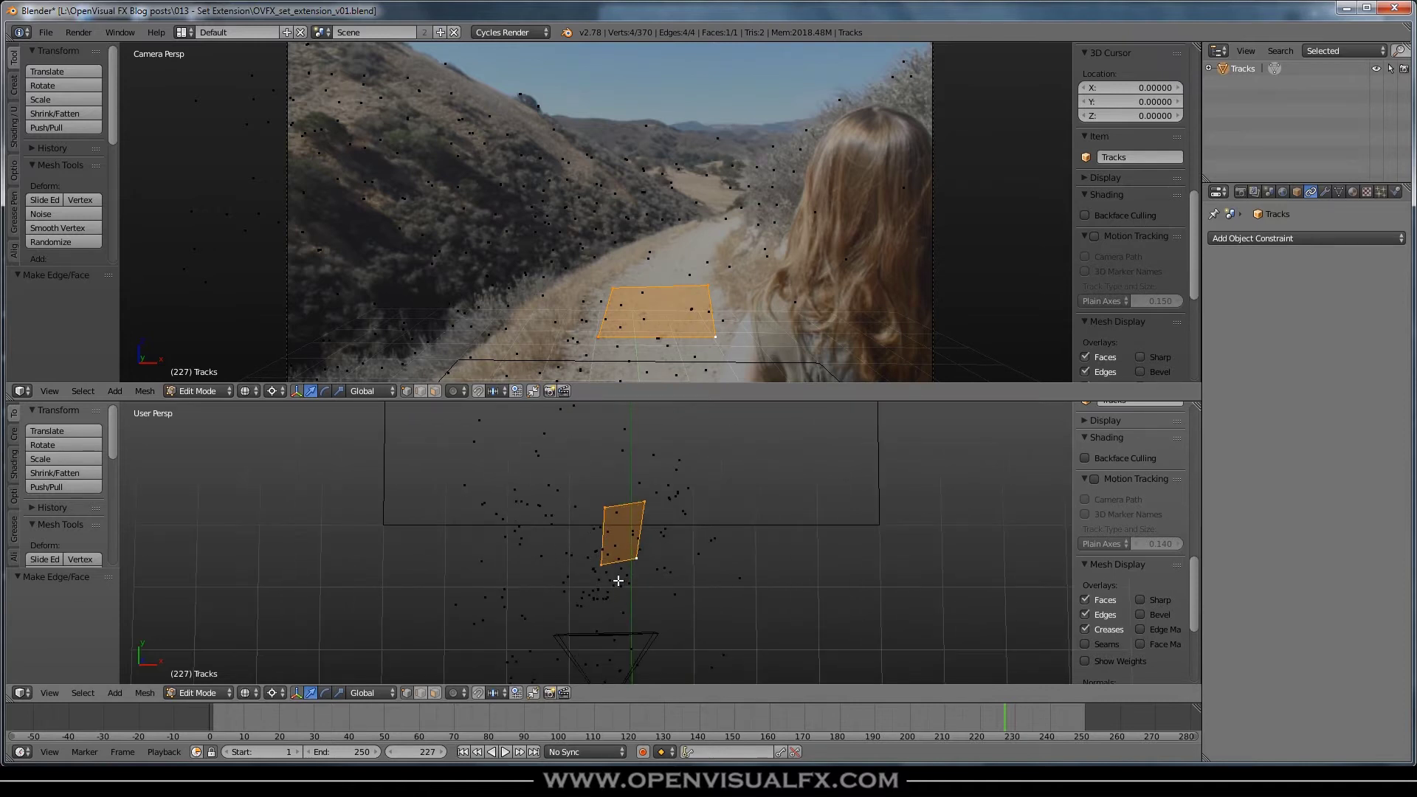
middle_click_drag(626, 604, 587, 567, "shift")
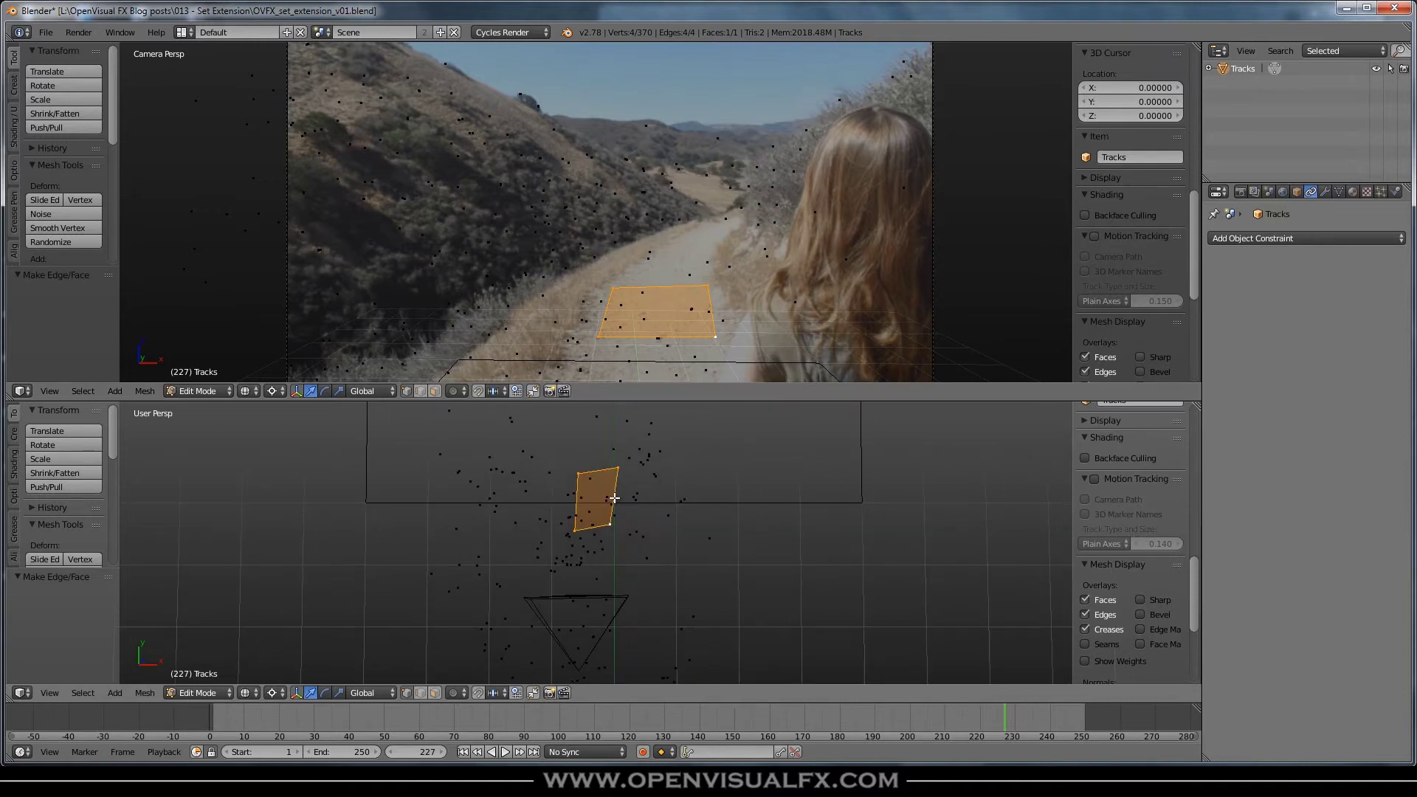
key("alt+a")
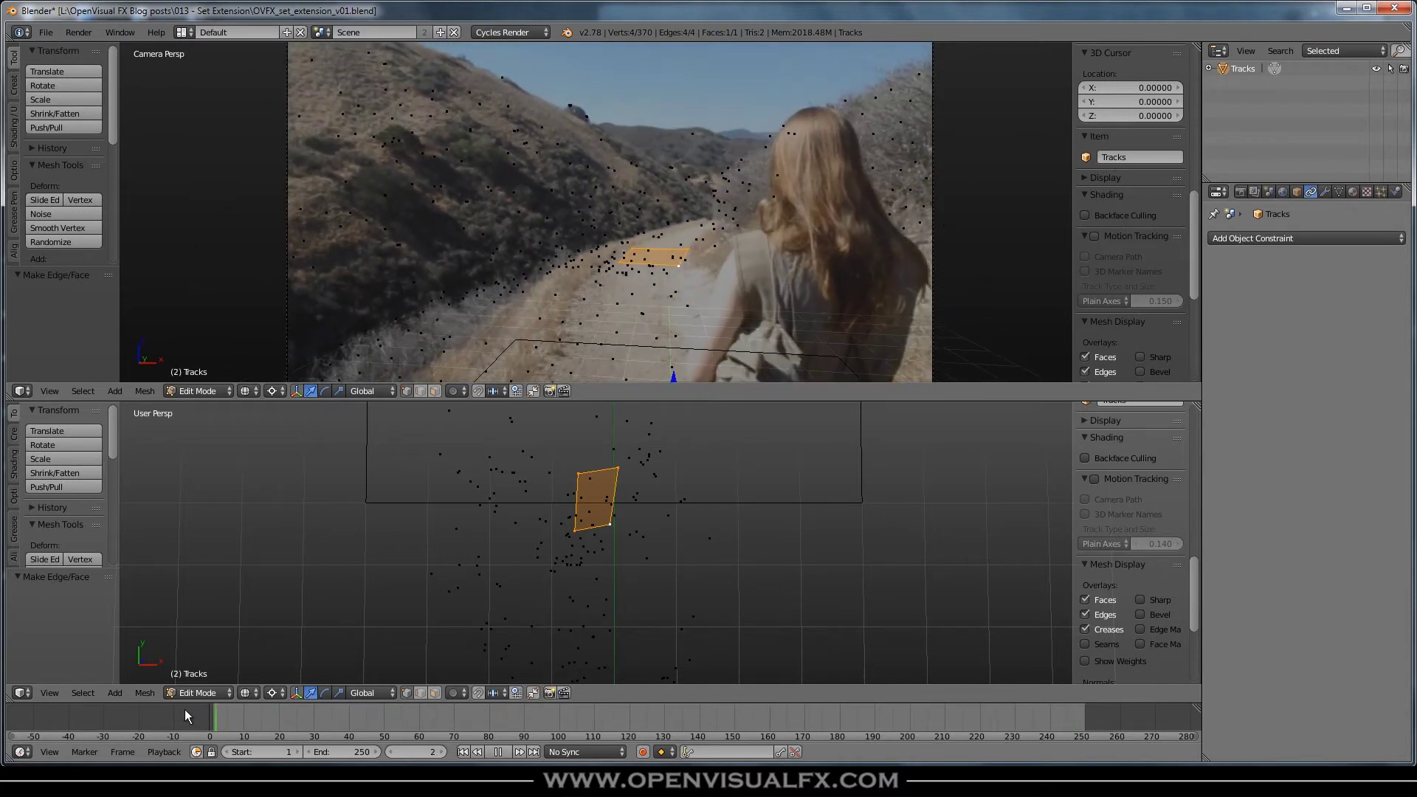
key("Escape")
Step: Fill a quad between four foreground trail points and play back to verify tracking
right_click(572, 372)
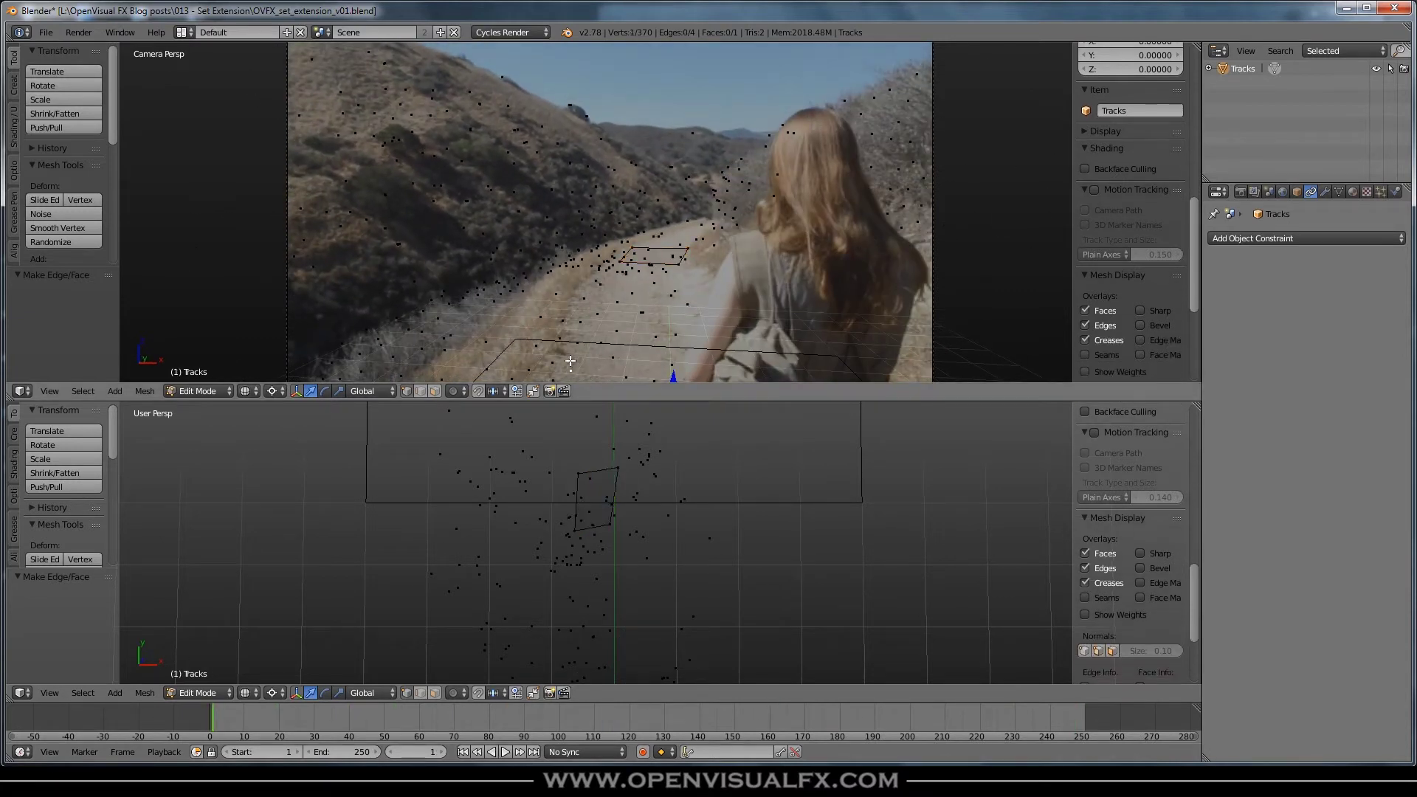
right_click(583, 298, "shift")
right_click(675, 291, "shift")
right_click(675, 364, "shift")
key("f")
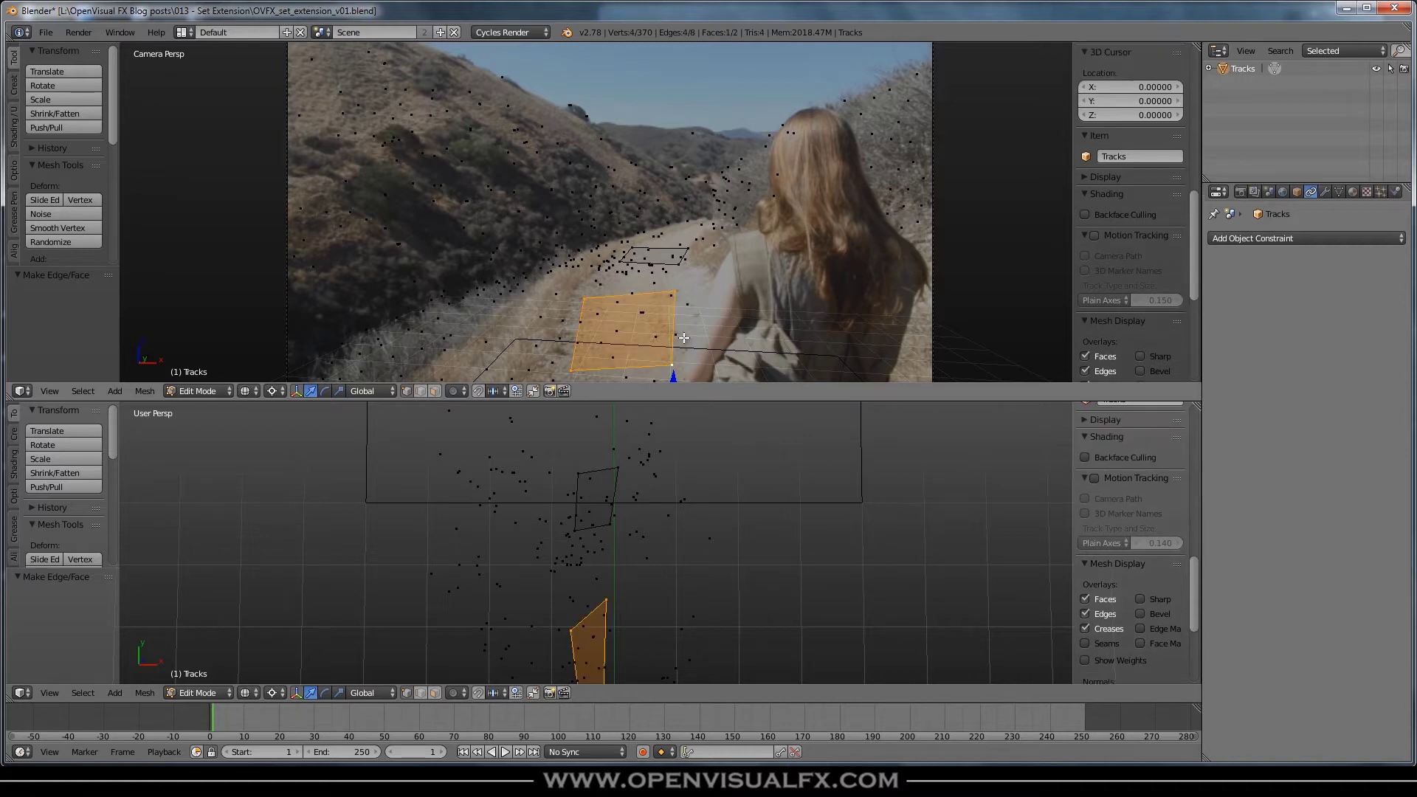
key("shift+alt+a")
key("alt+a")
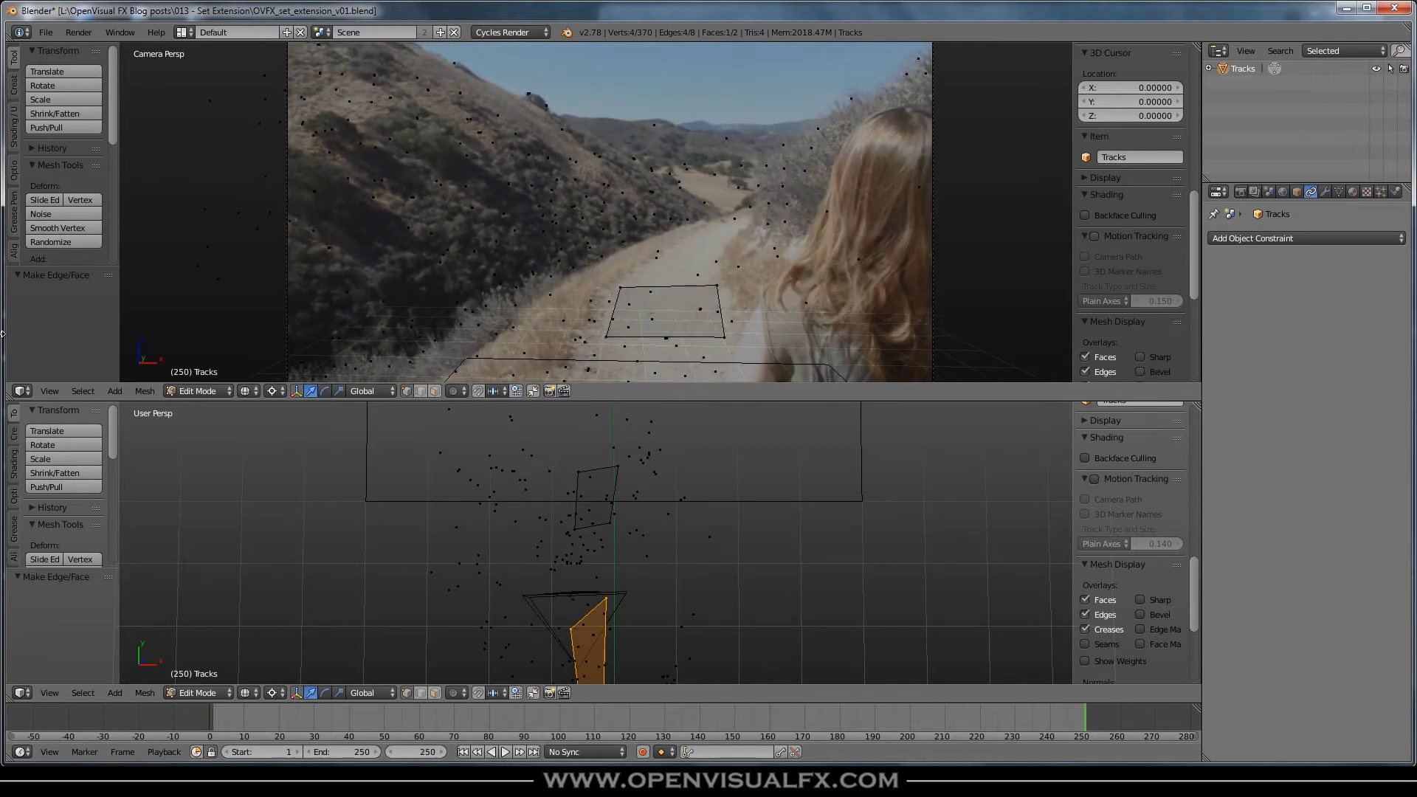
Step: Fill a triangle between three track points farther up the trail
right_click(658, 253)
right_click(716, 262, "shift")
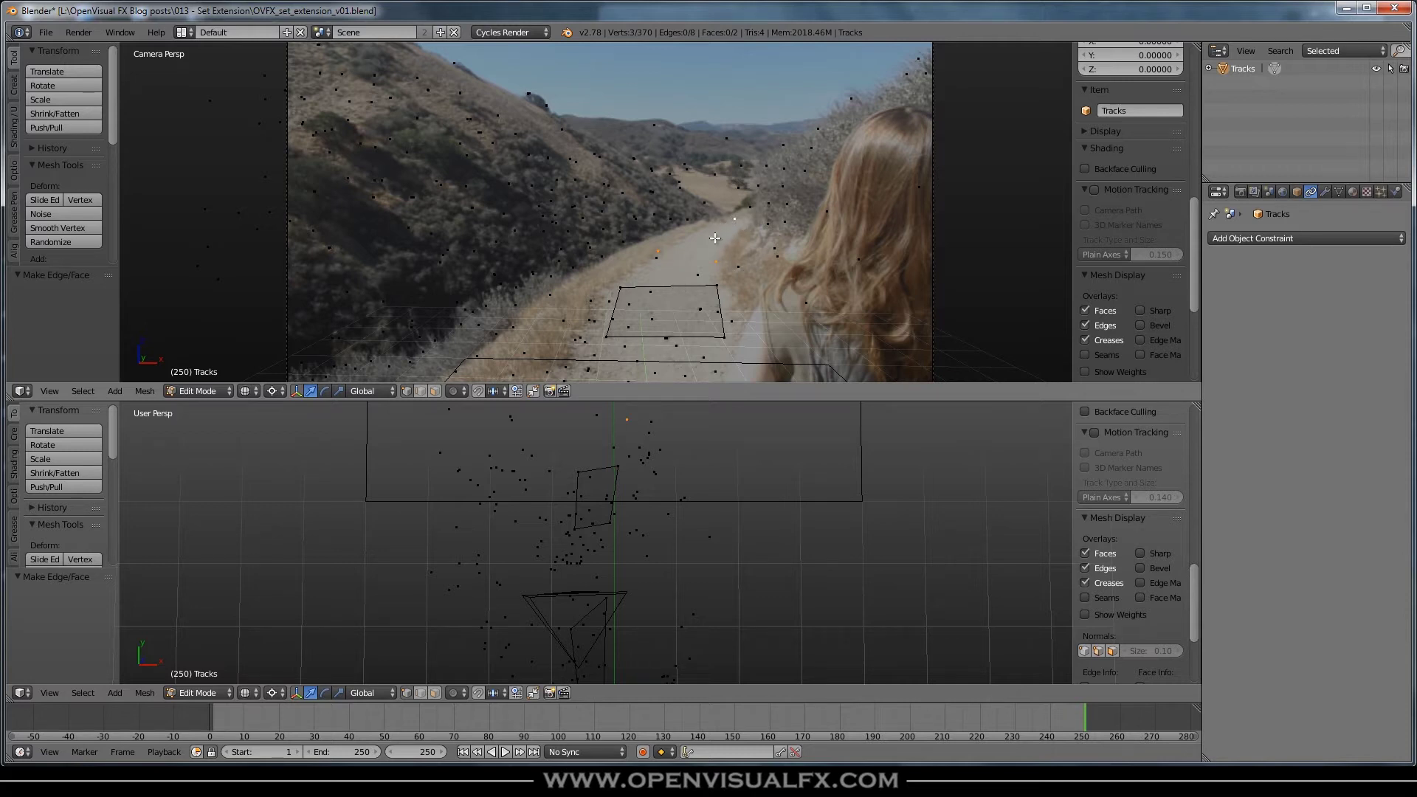
key("f")
scroll(626, 535, "down", 3)
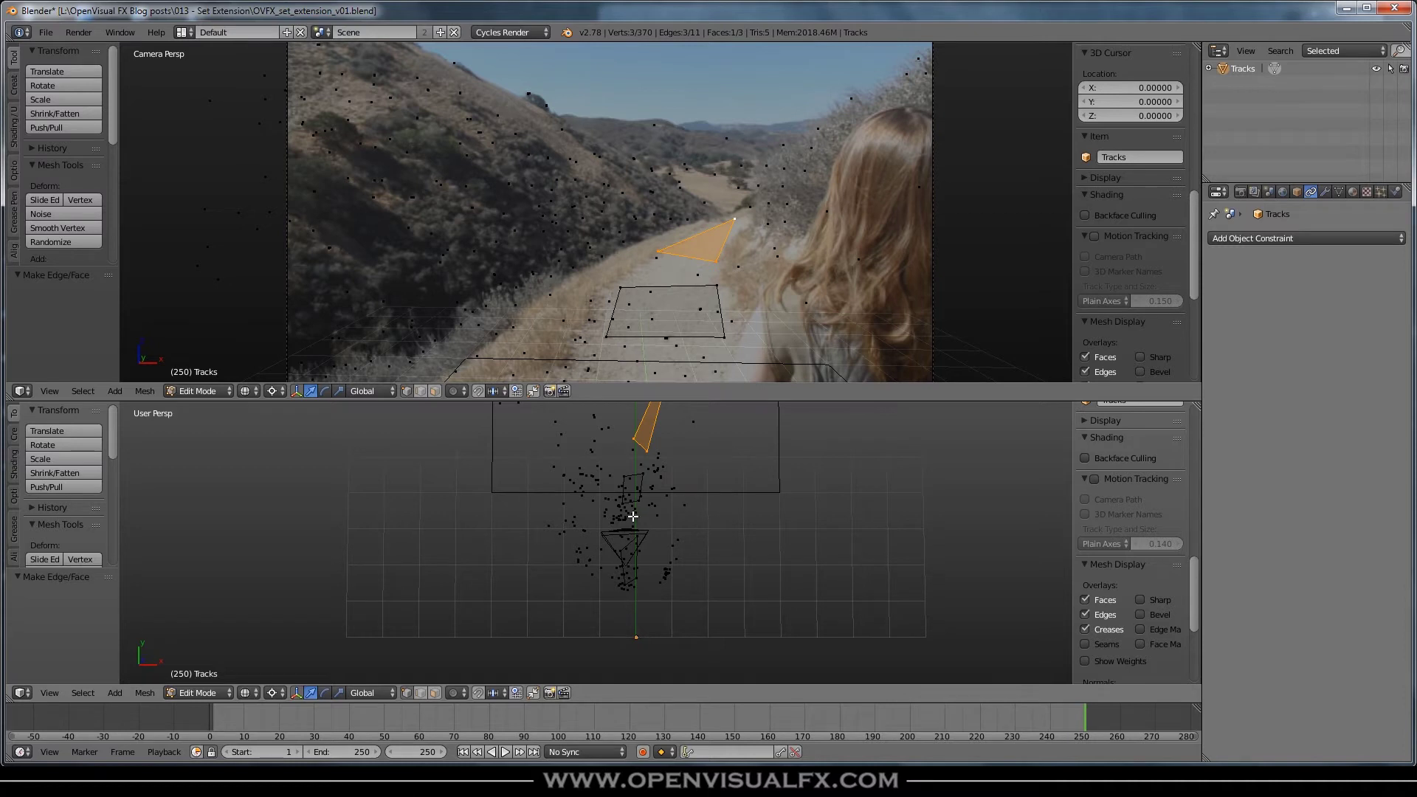
middle_click_drag(593, 544, 657, 553)
scroll(658, 553, "up", 3)
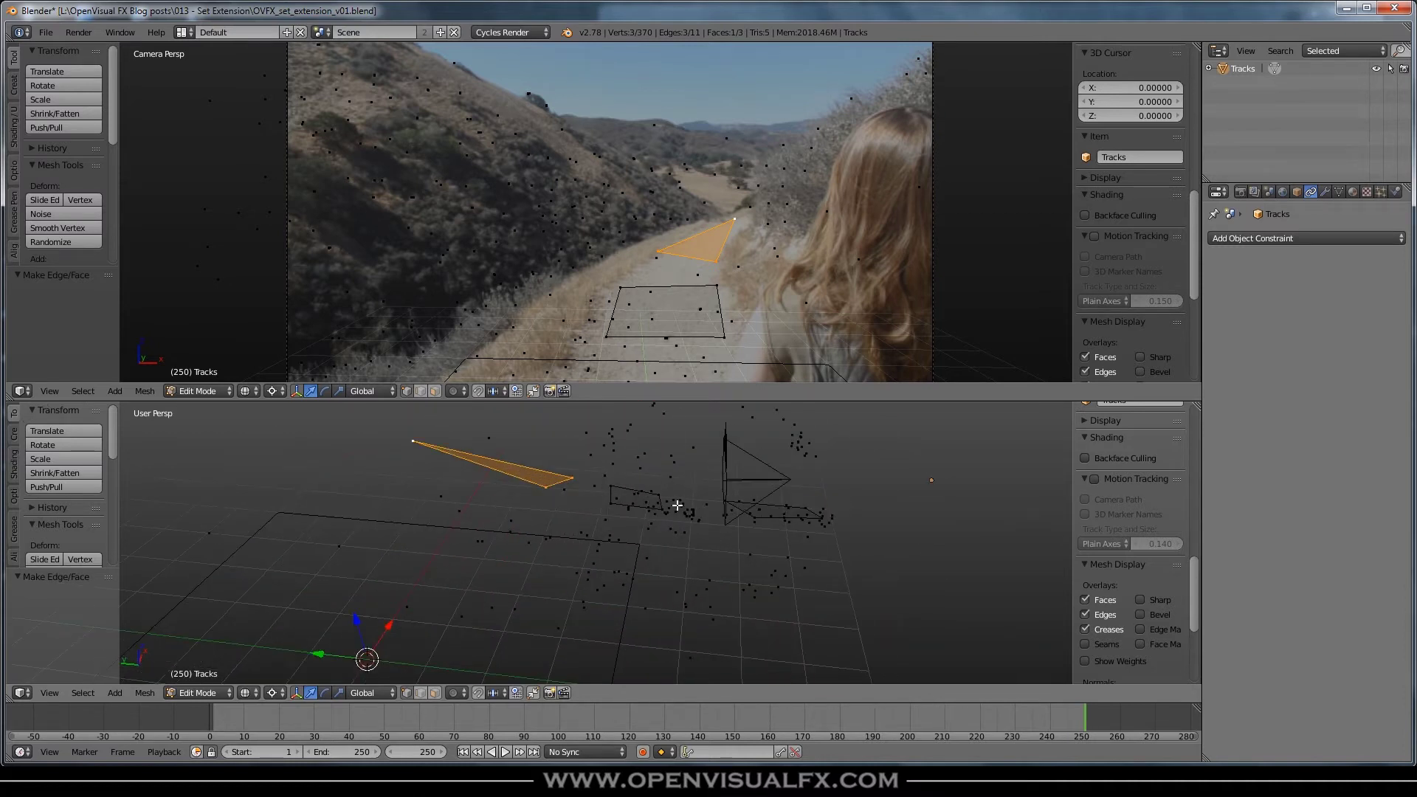
mouse_move(639, 532)
middle_mouse_down()
mouse_move(687, 510)
mouse_move(674, 589)
mouse_move(626, 595)
mouse_move(624, 531)
mouse_move(636, 538)
mouse_move(414, 544)
mouse_move(343, 526)
mouse_move(347, 544)
mouse_move(298, 556)
mouse_move(443, 590)
mouse_move(600, 589)
mouse_move(633, 613)
mouse_move(556, 543)
mouse_move(628, 522)
middle_mouse_up()
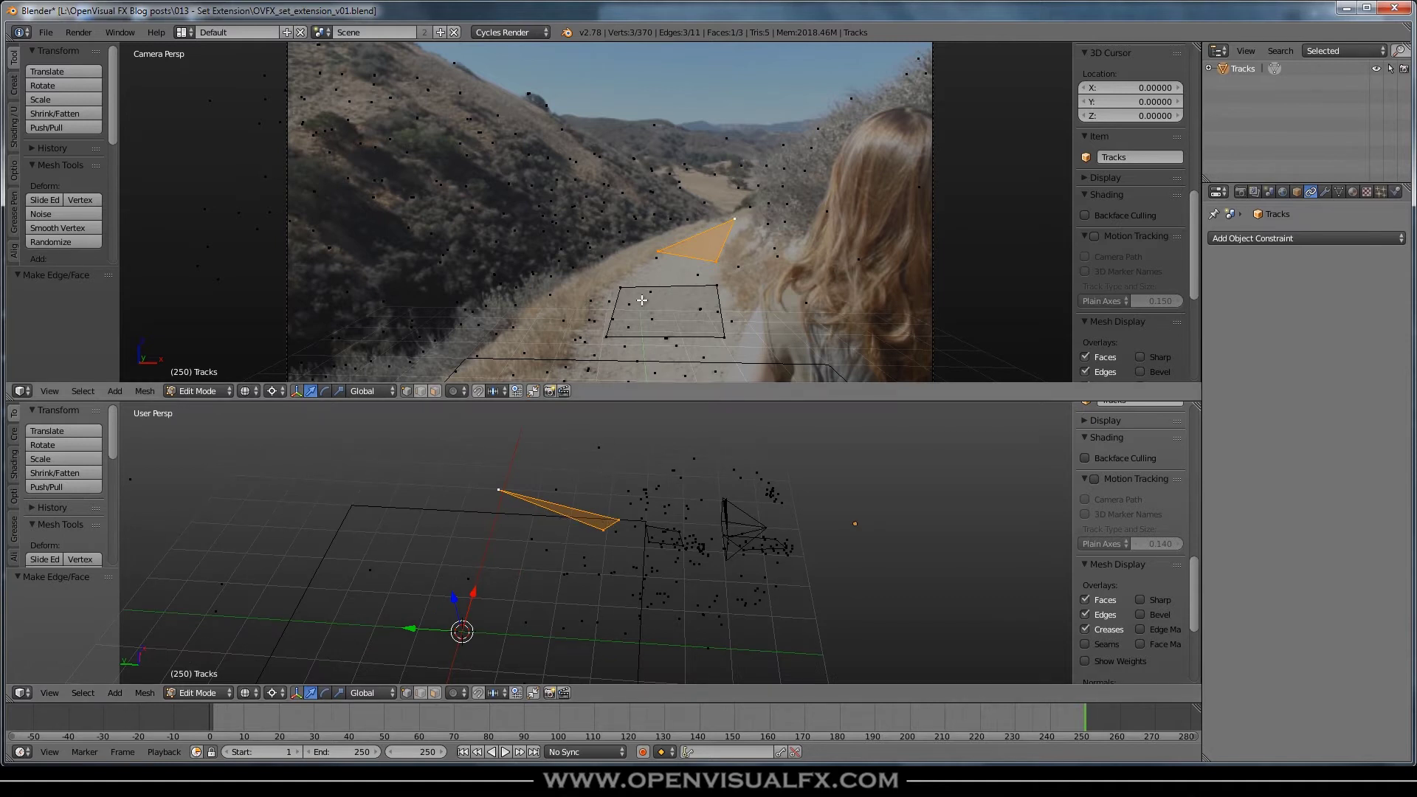
Step: Bridge the foreground quad and the triangle with a new face
scroll(642, 300, "down", 3)
scroll(639, 306, "up", 3)
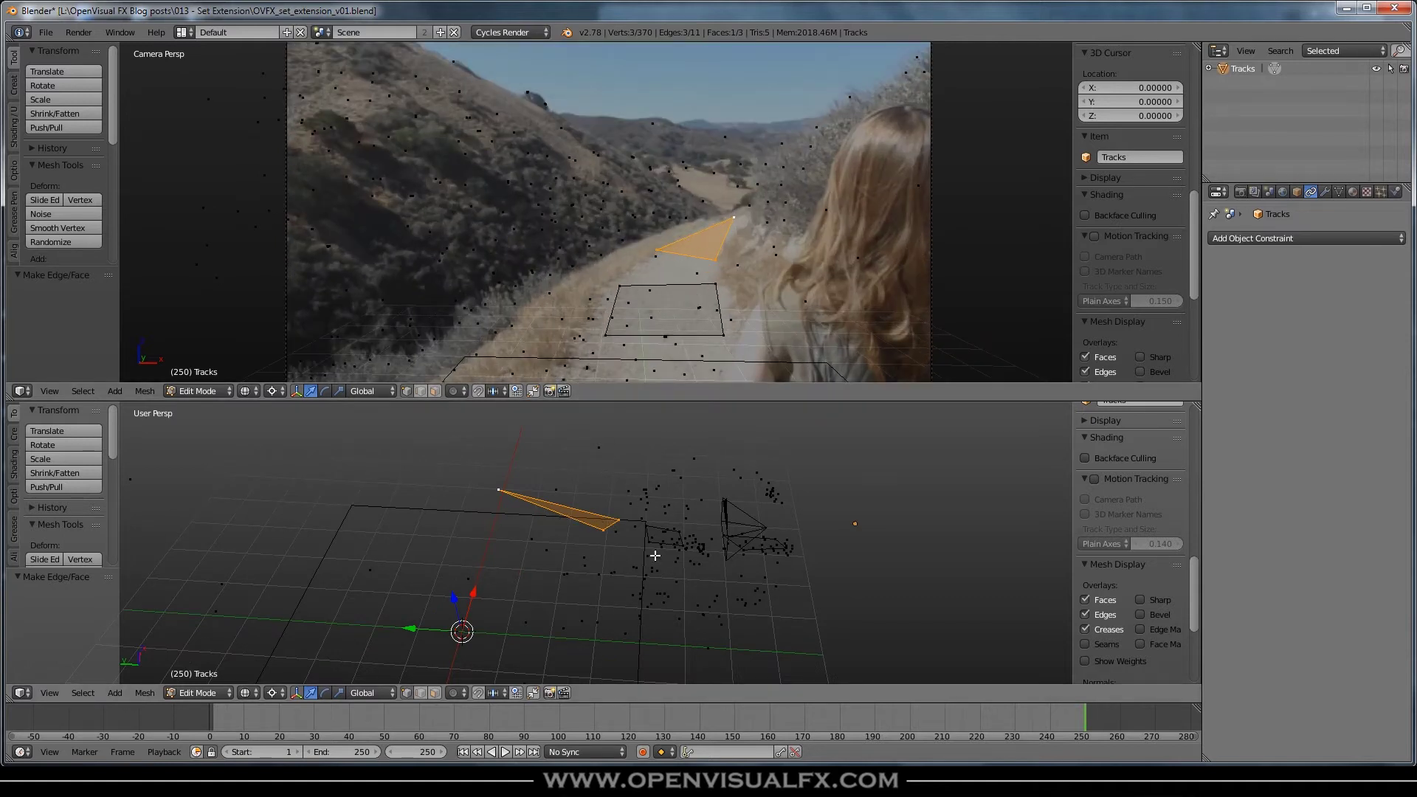
scroll(643, 531, "up", 5)
right_click(654, 534)
right_click(643, 471, "shift")
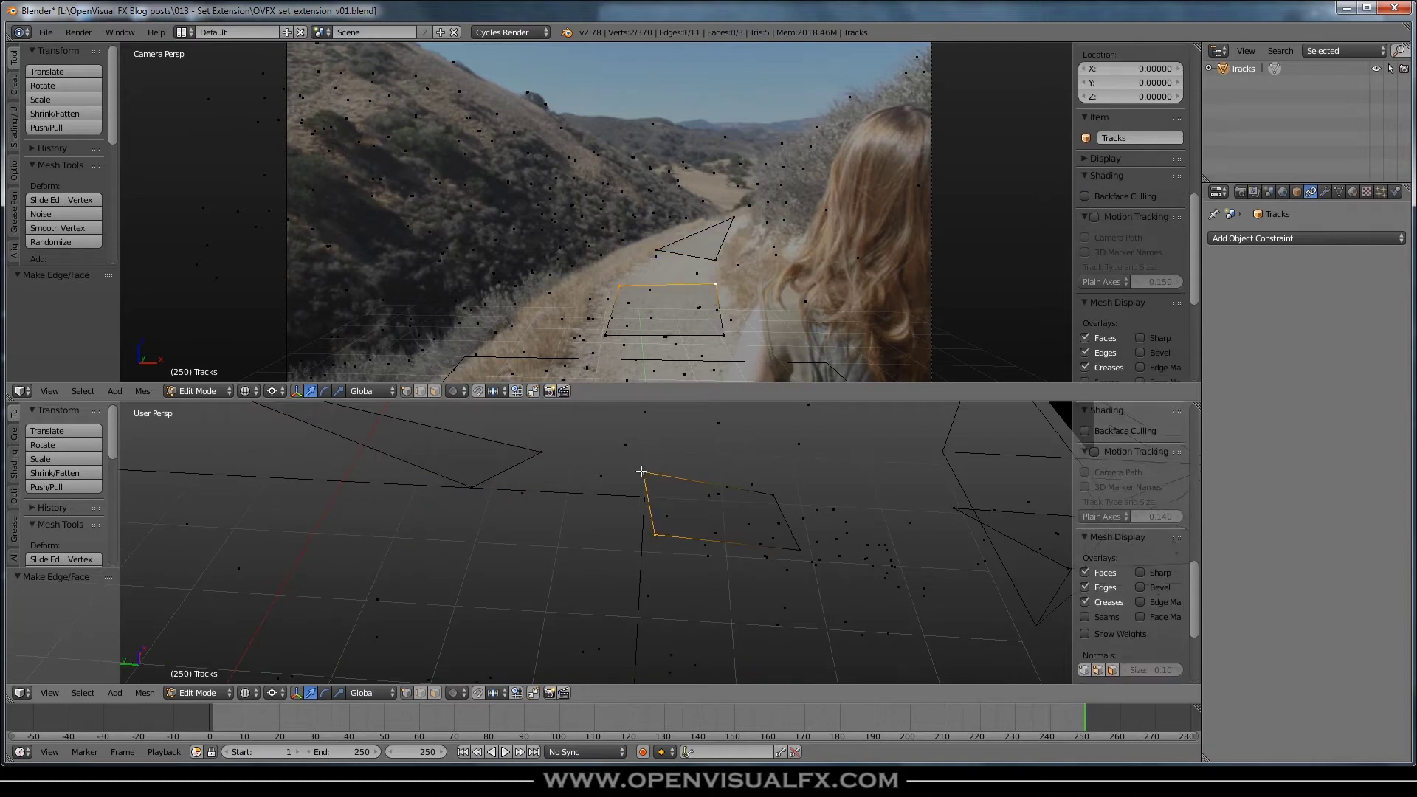
right_click(540, 451, "shift")
right_click(473, 488, "shift")
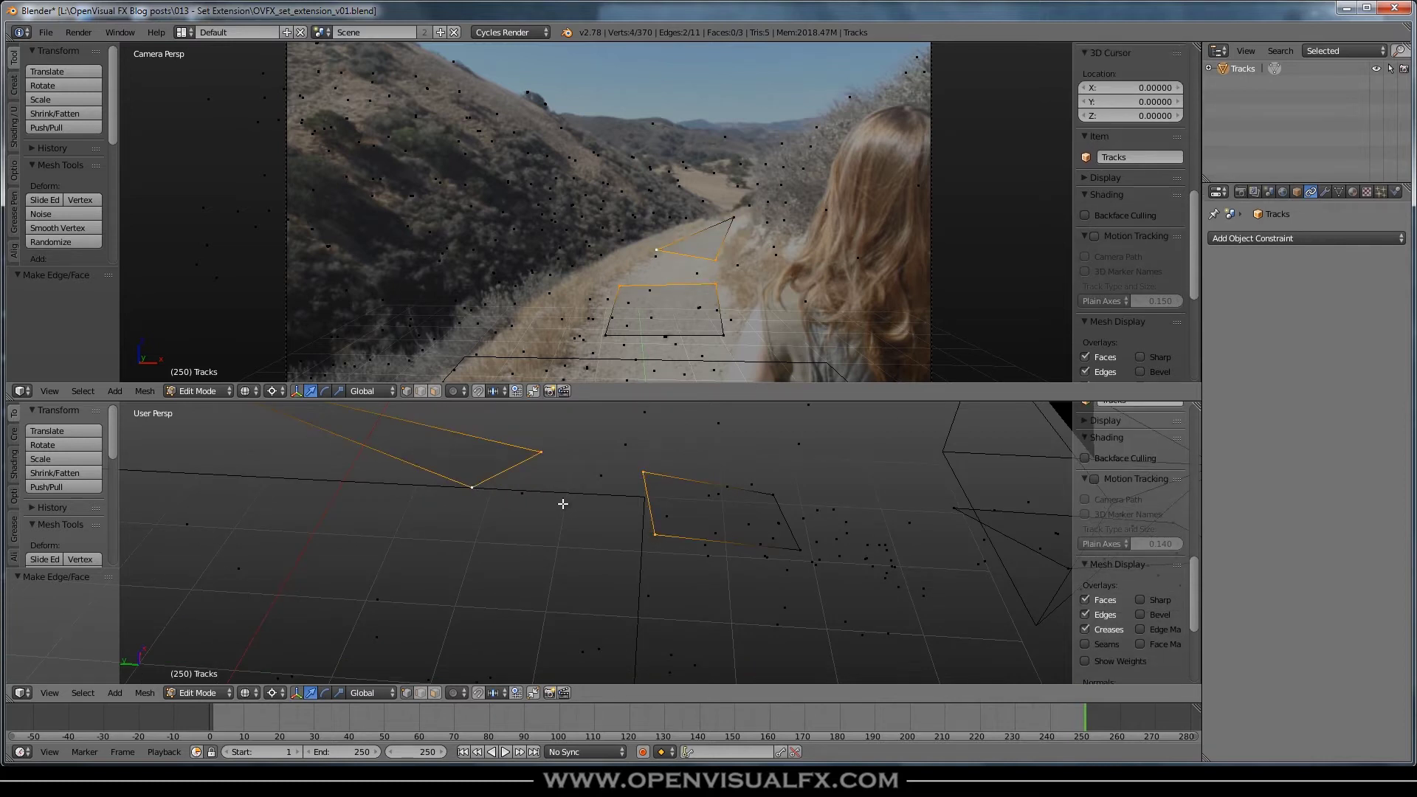
key("f")
Step: Fill the remaining gap with a four-vertex face and scrub back to the first frame
middle_click_drag(835, 555, 633, 481)
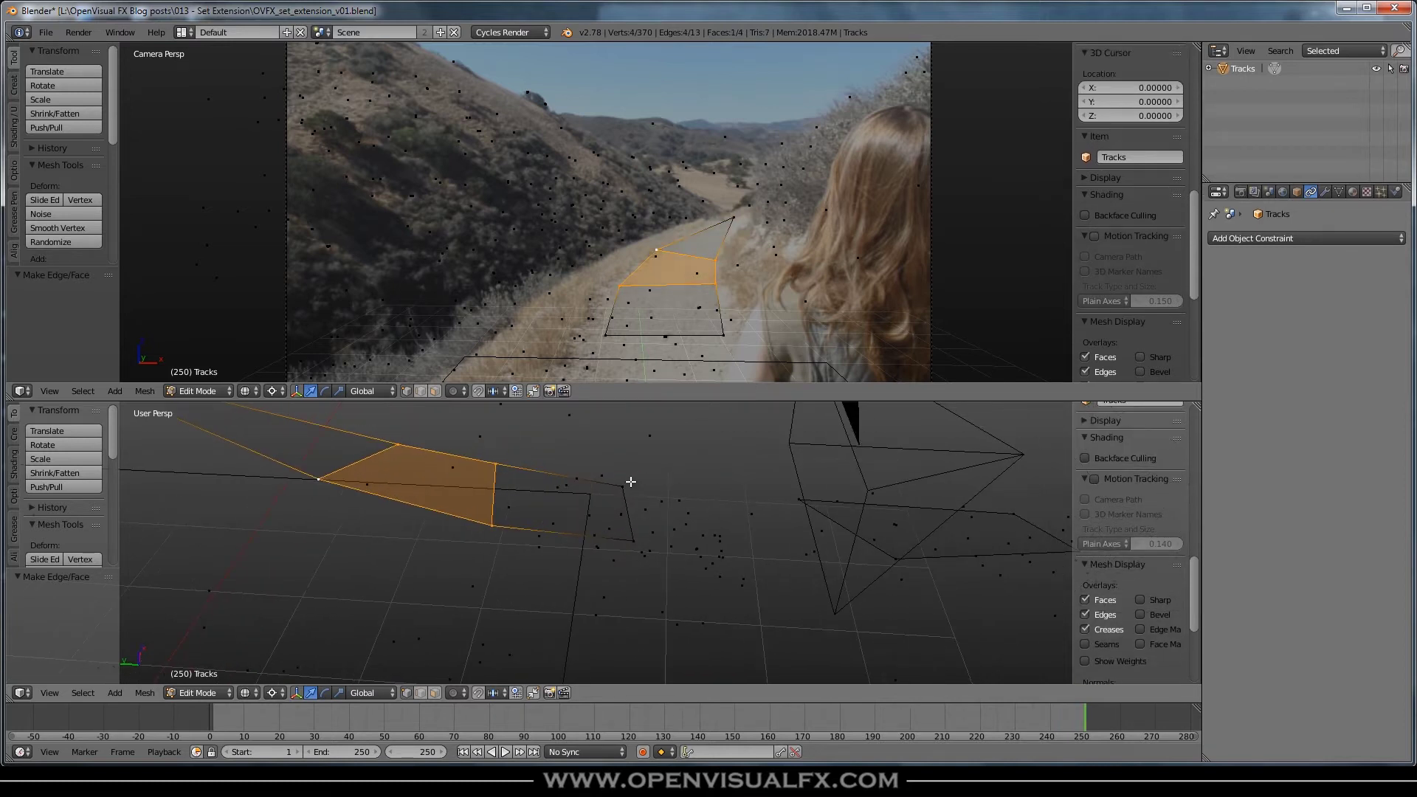
right_click(625, 487)
right_click(801, 497, "shift")
right_click(894, 557, "shift")
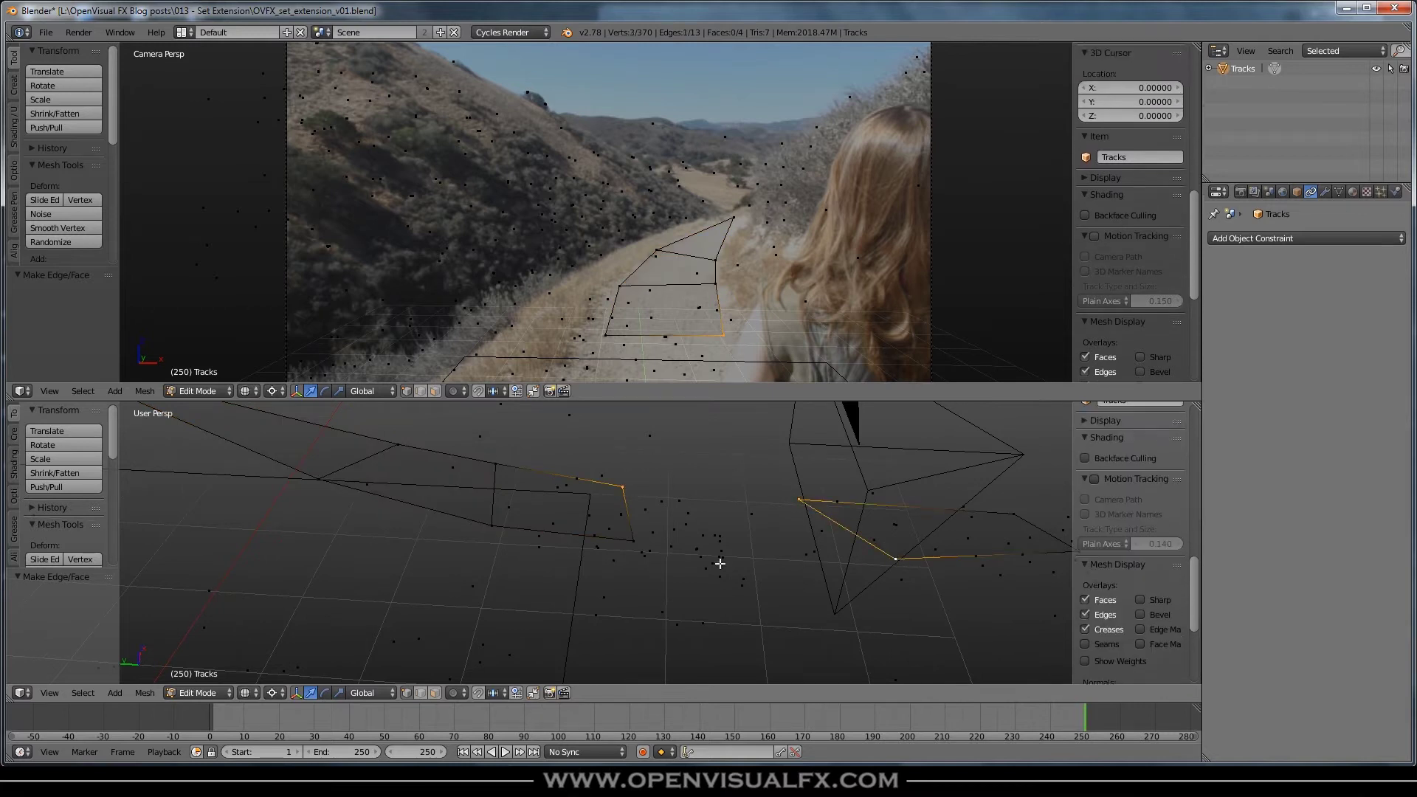
right_click(629, 538, "shift")
key("f")
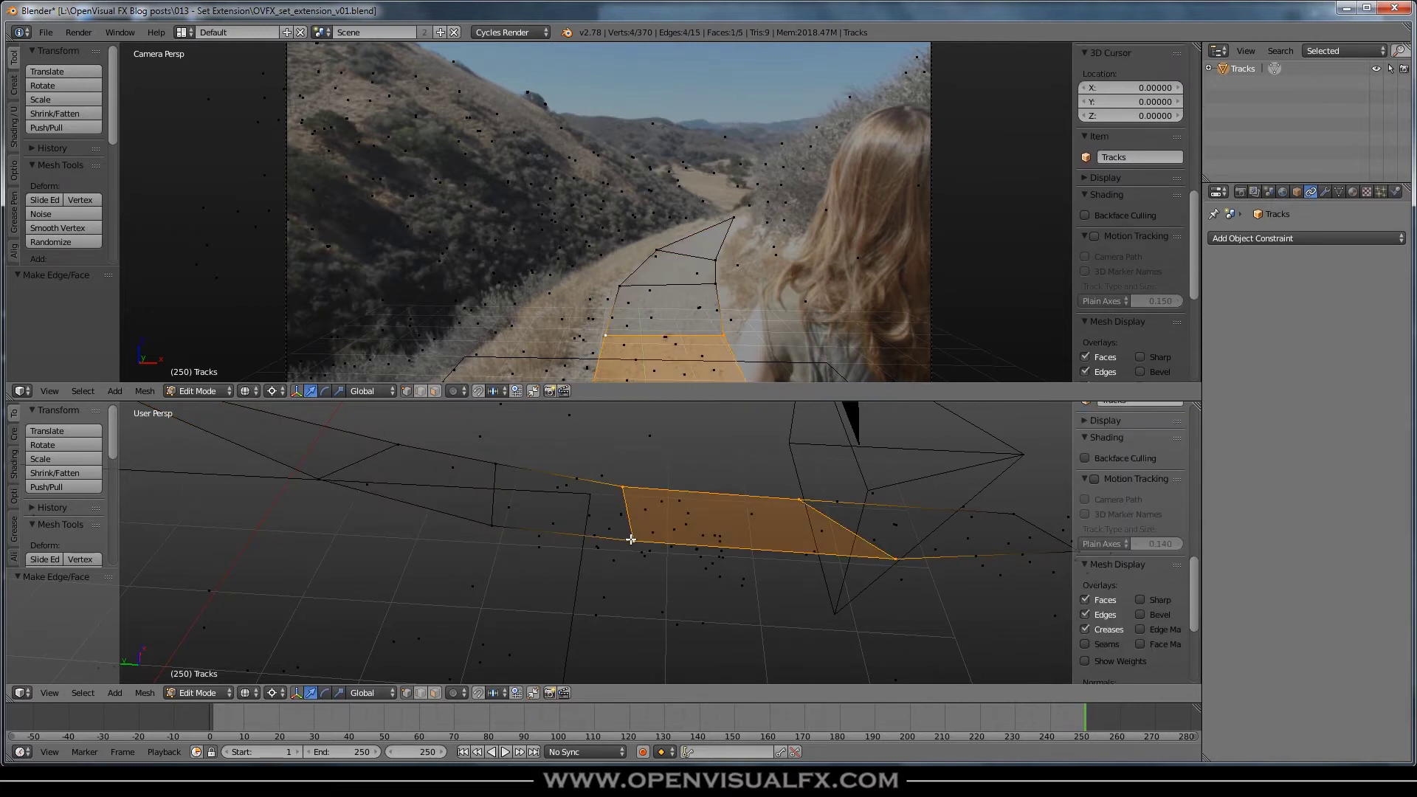
left_click_drag(576, 724, 72, 721)
right_click(580, 299)
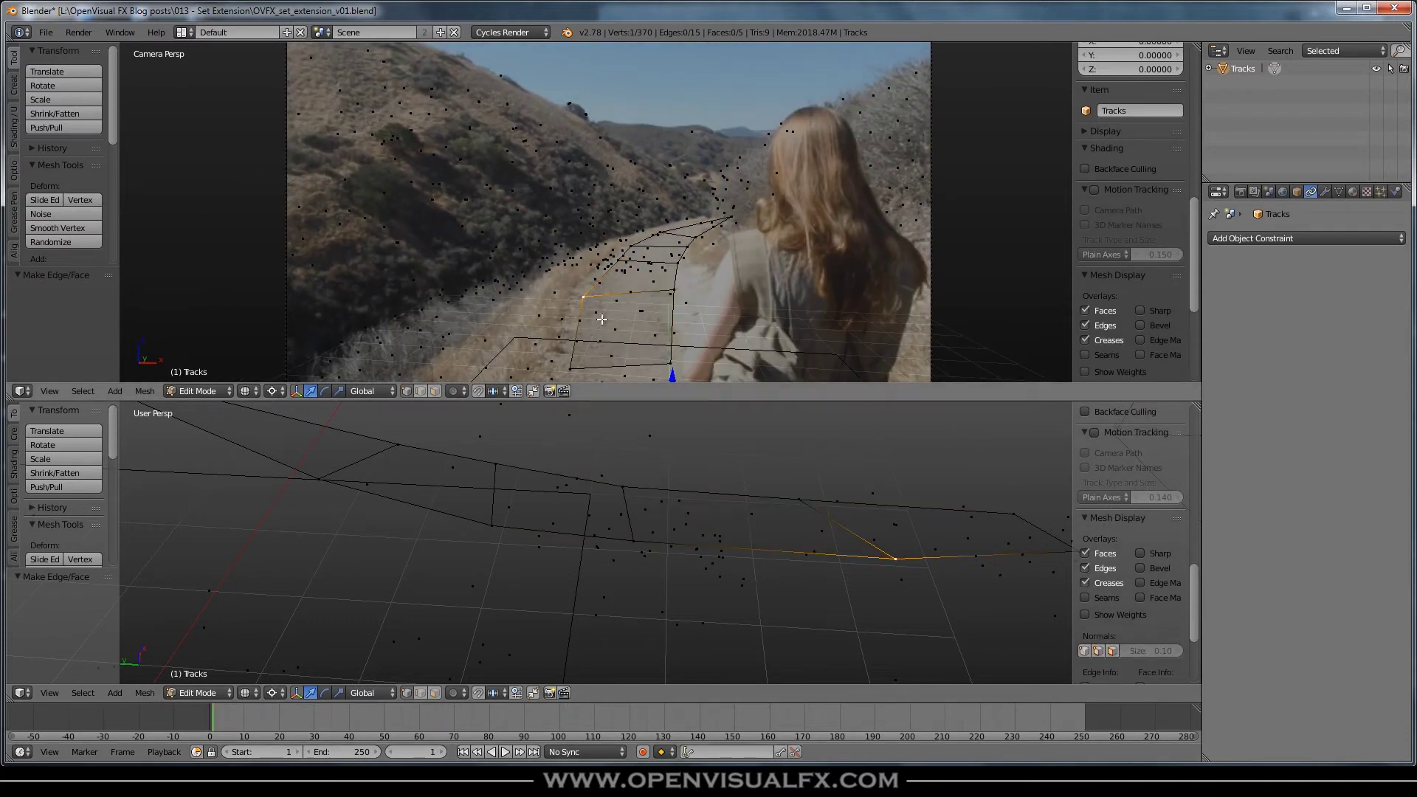
Step: In top view, move three corner vertices of the trail strip onto the path edges
key("KP_7")
middle_click_drag(832, 530, 545, 541, "shift")
key("g")
left_click(522, 544)
right_click(547, 637)
key("g")
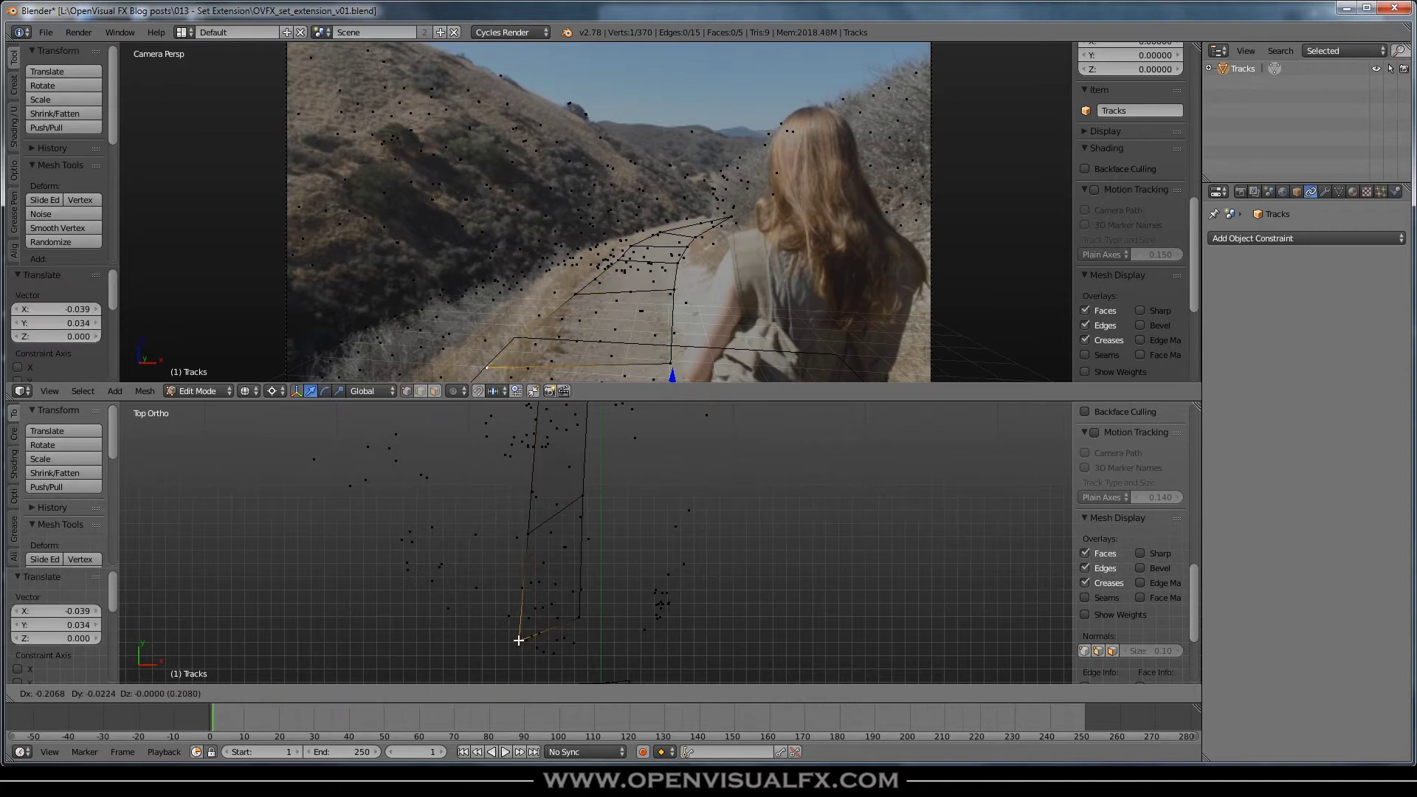
left_click(536, 647)
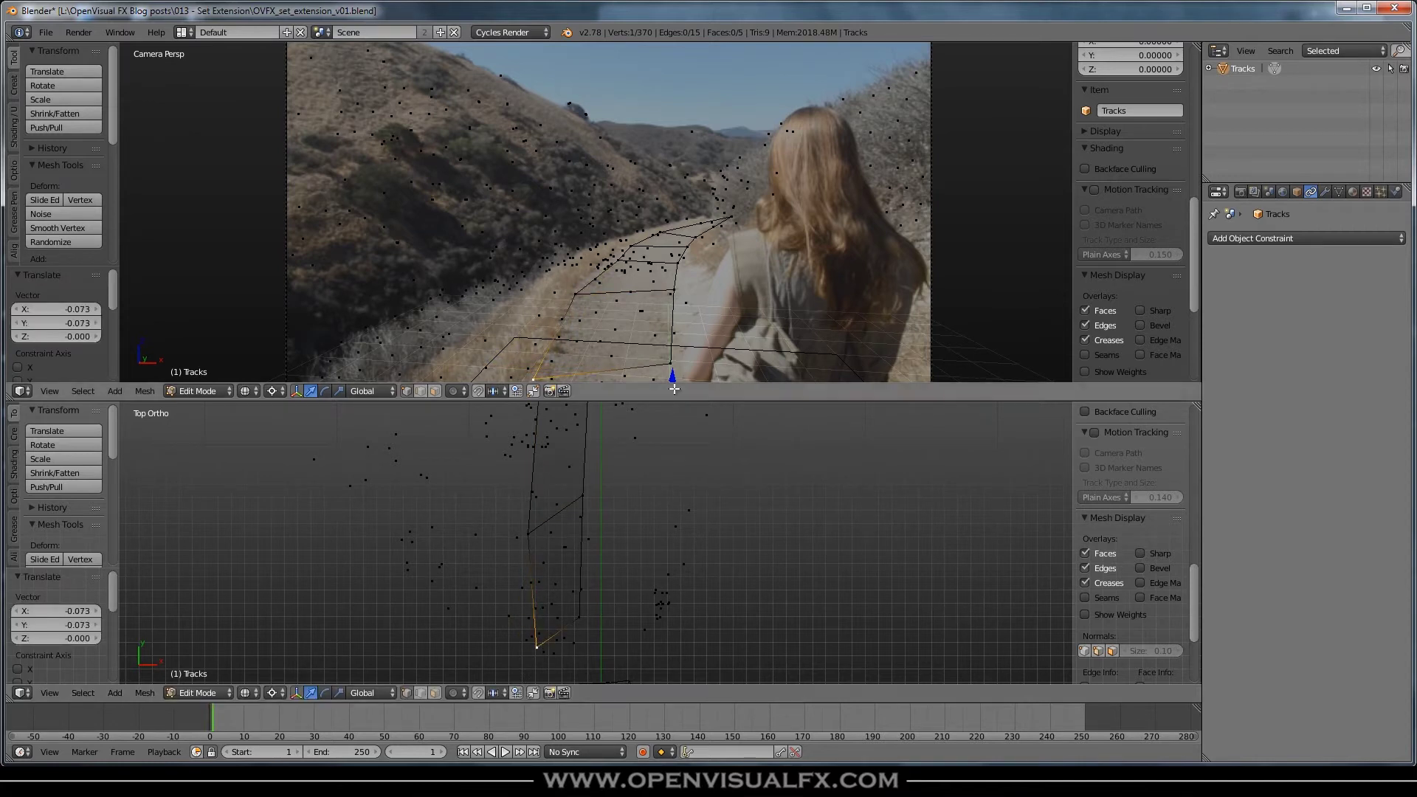
right_click(670, 363)
key("g")
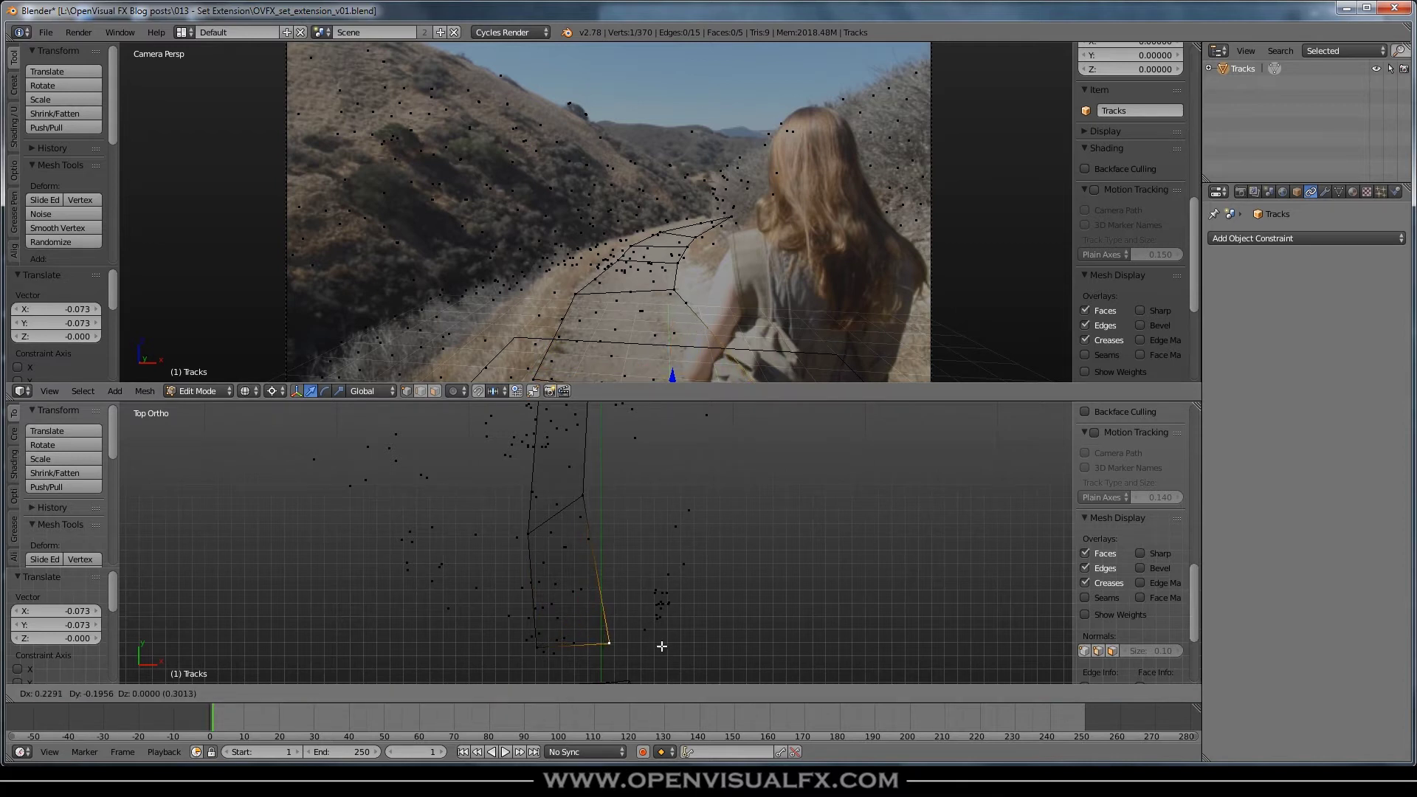
left_click(659, 644)
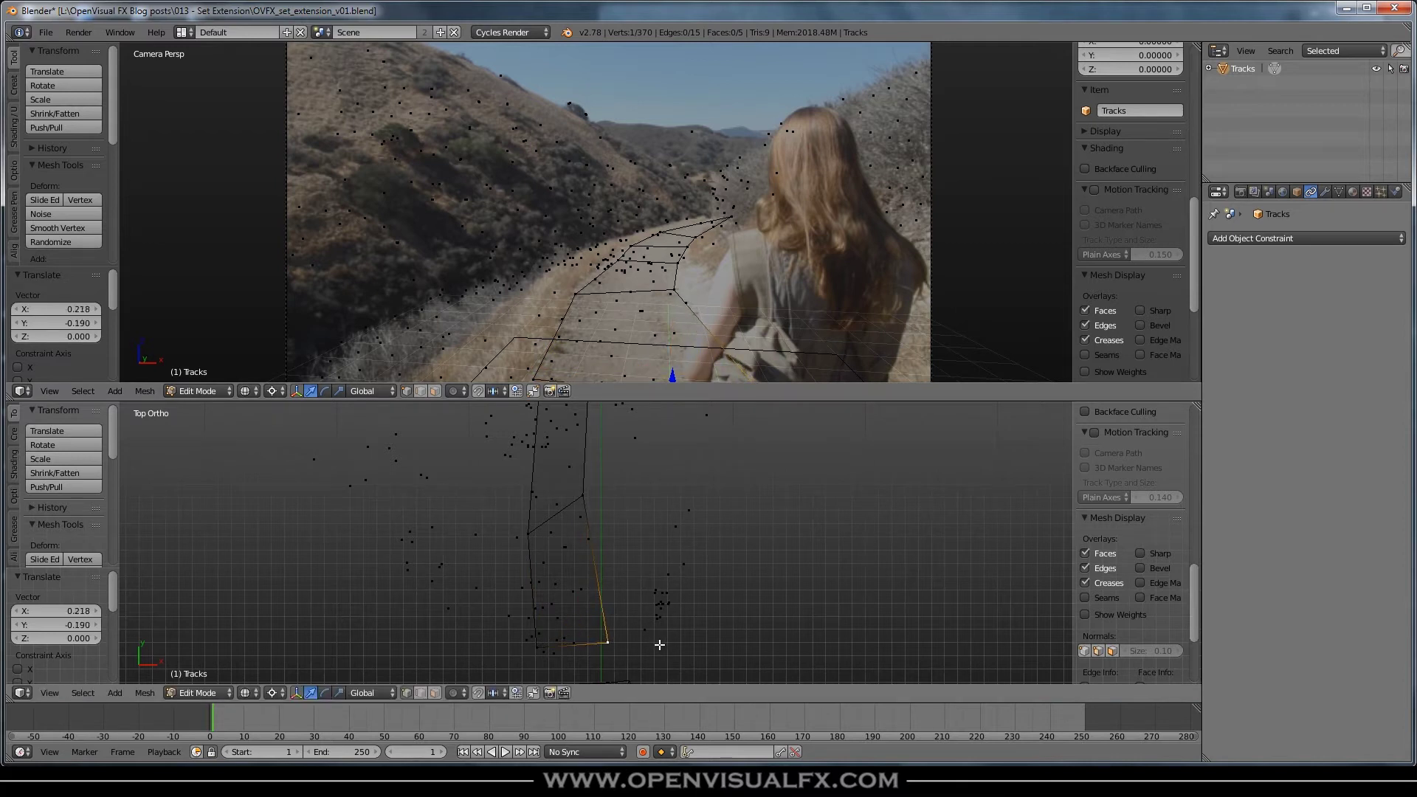
Step: Nudge side vertices along the middle of the strip to match the path's left and right edges
middle_click_drag(598, 531, 601, 551, "shift")
right_click(586, 517)
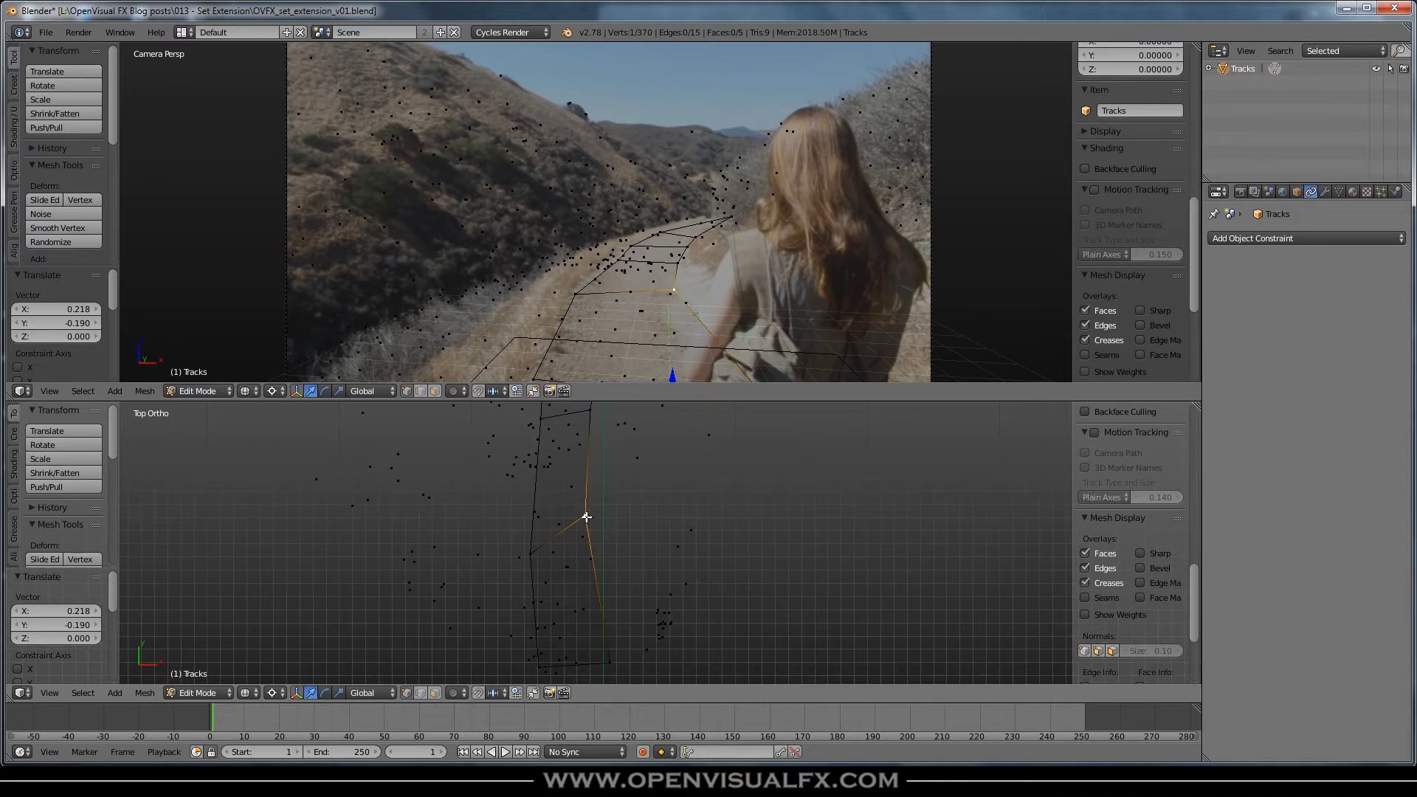
key("g")
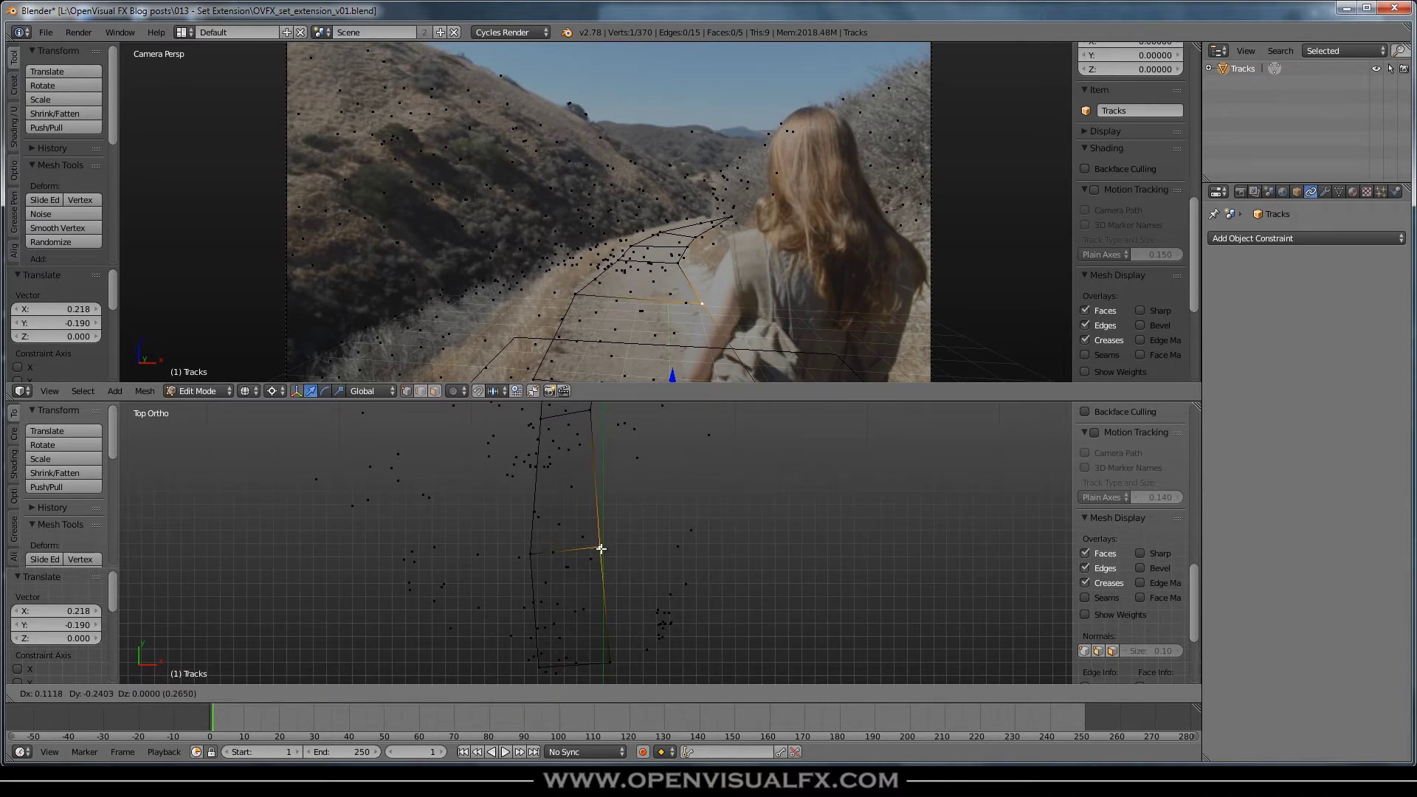
left_click(601, 548)
middle_click_drag(583, 491, 597, 622, "shift")
right_click(556, 537)
key("g")
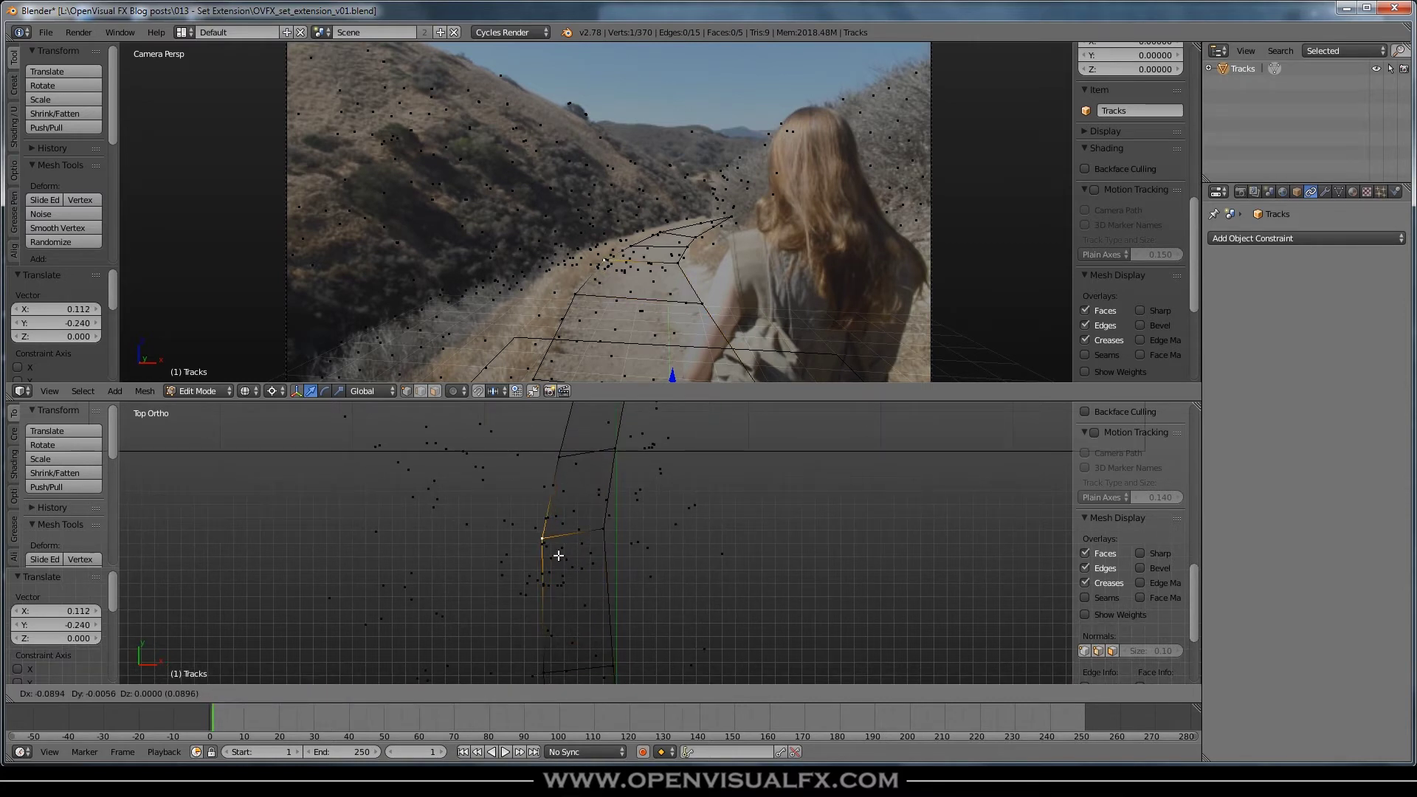
left_click(559, 555)
right_click(602, 530)
key("g")
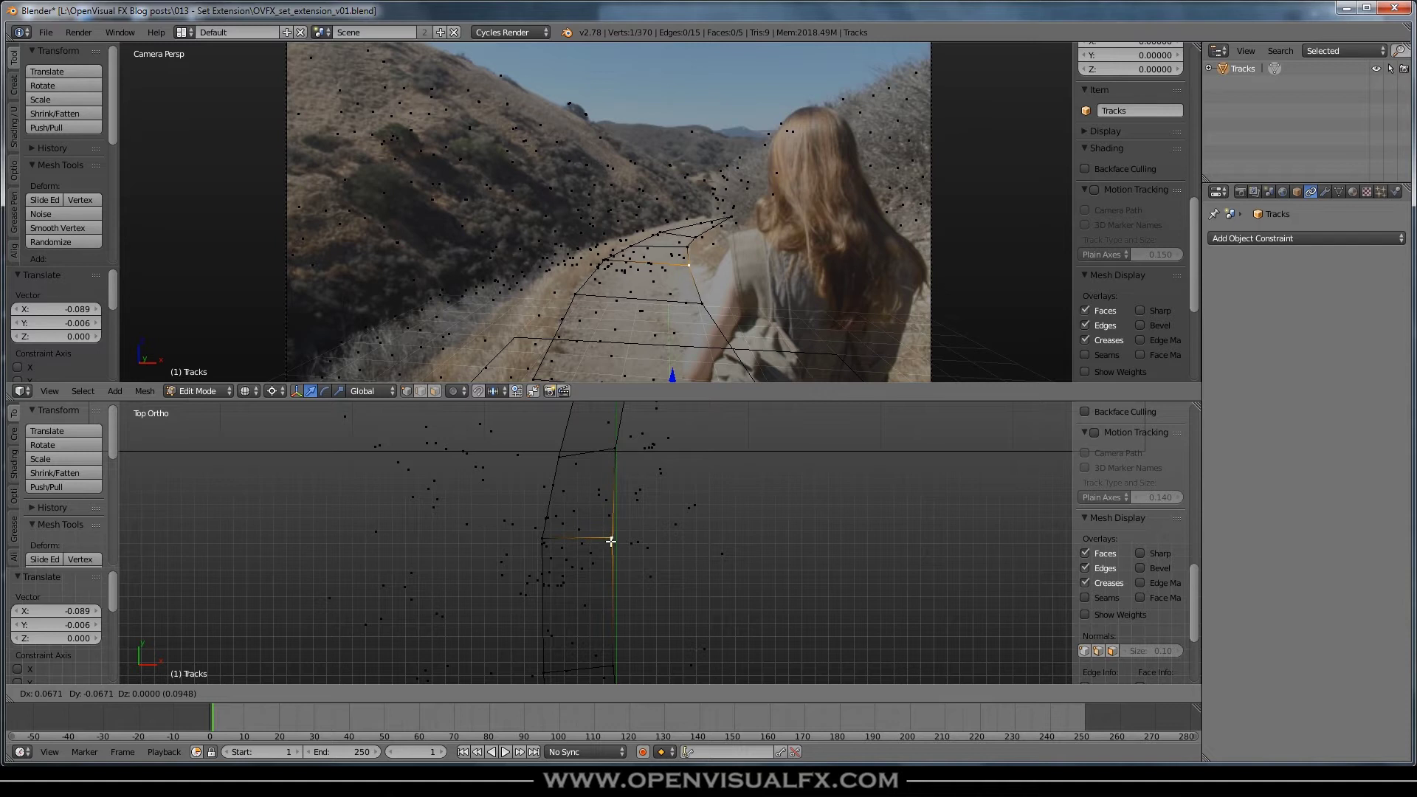
left_click(610, 541)
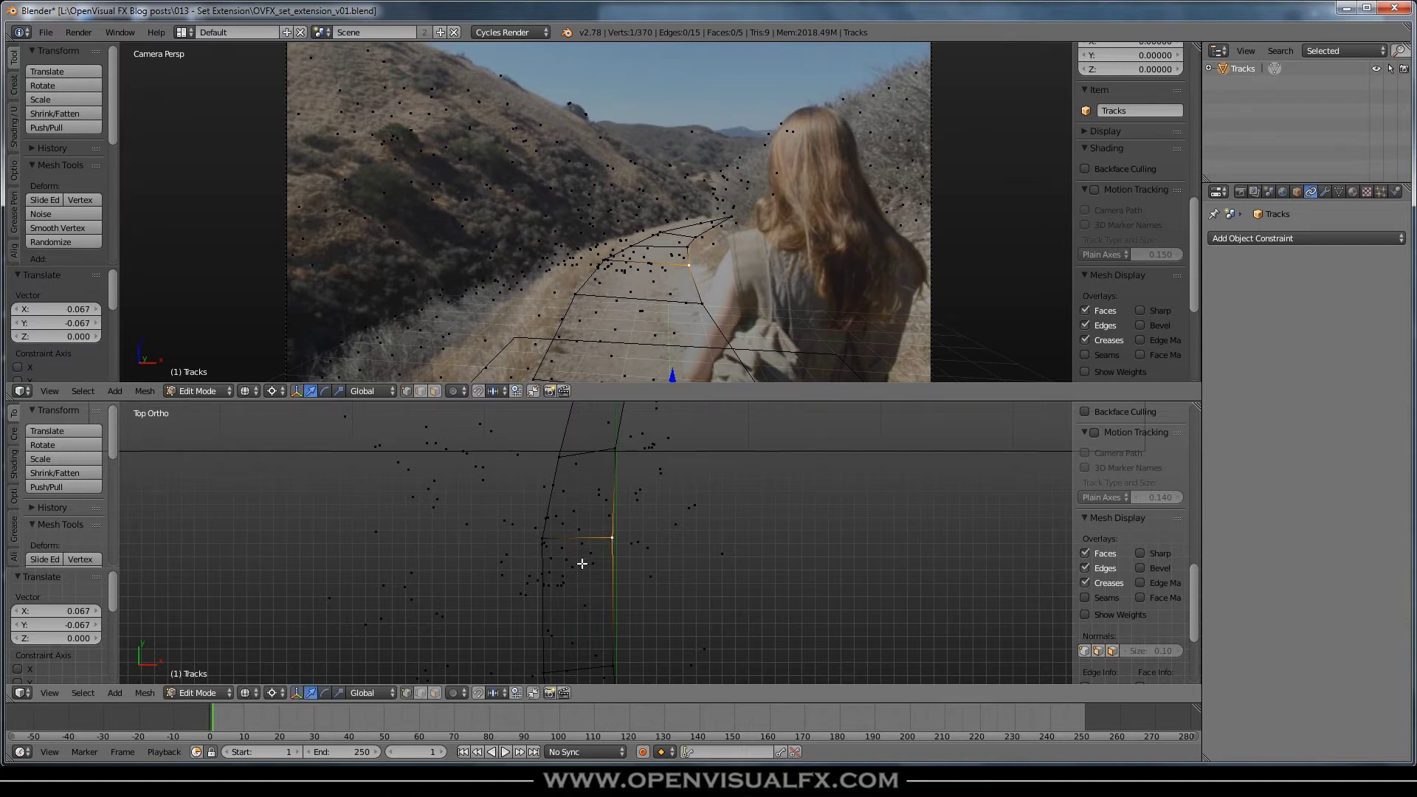
Step: Adjust the left and right edge vertices farther up the trail to follow the path
middle_click_drag(560, 448, 579, 541, "shift")
right_click(576, 549)
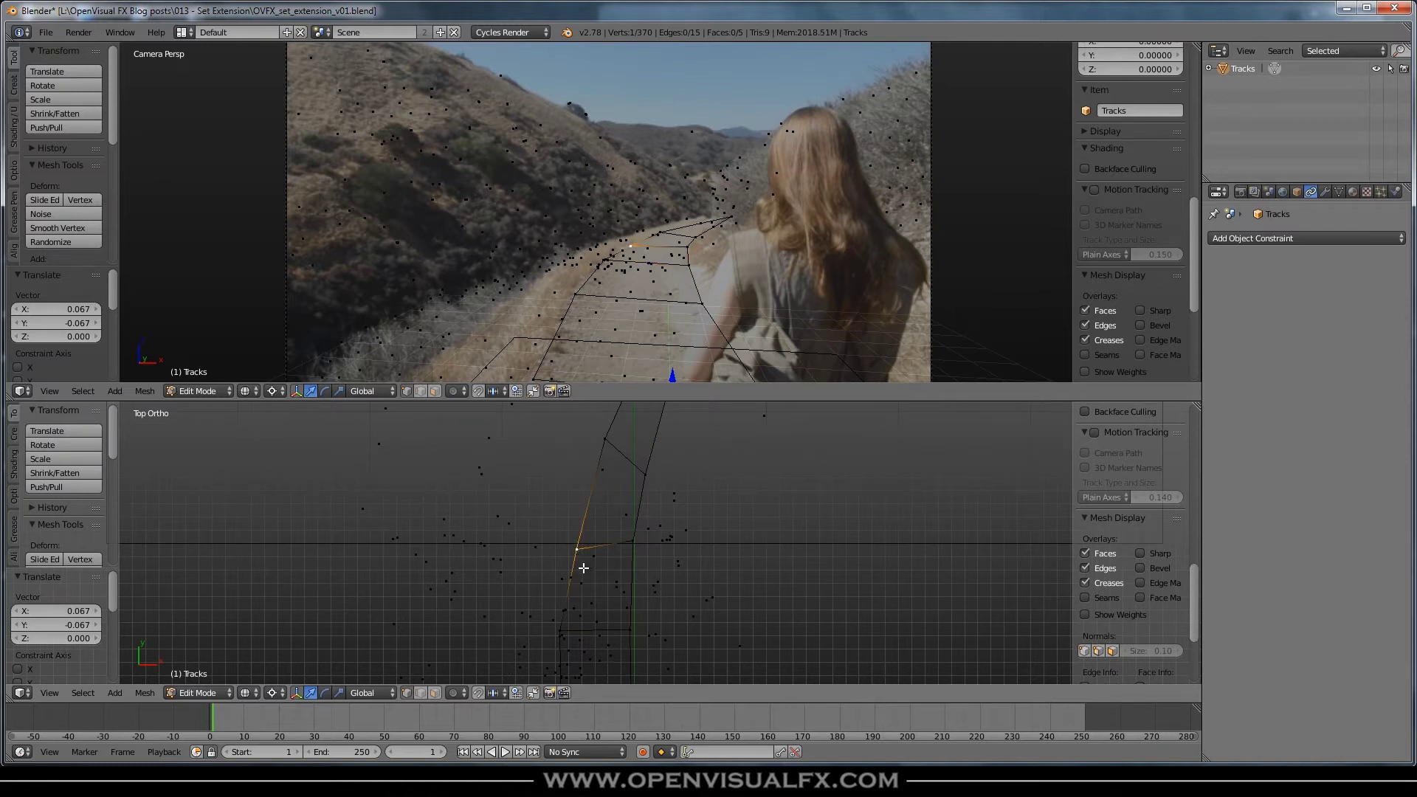
key("g")
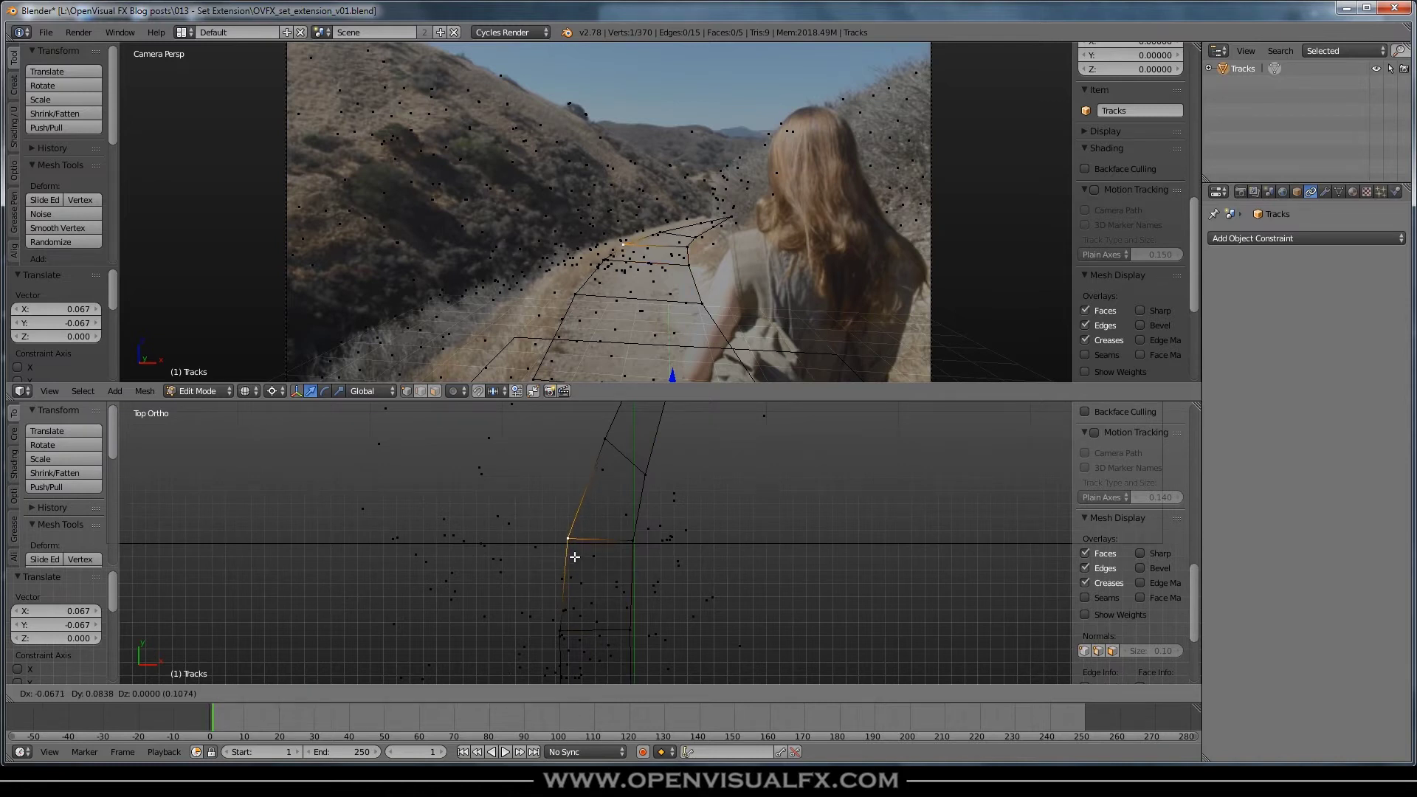
left_click(577, 555)
right_click(639, 540)
key("g")
left_click(635, 540)
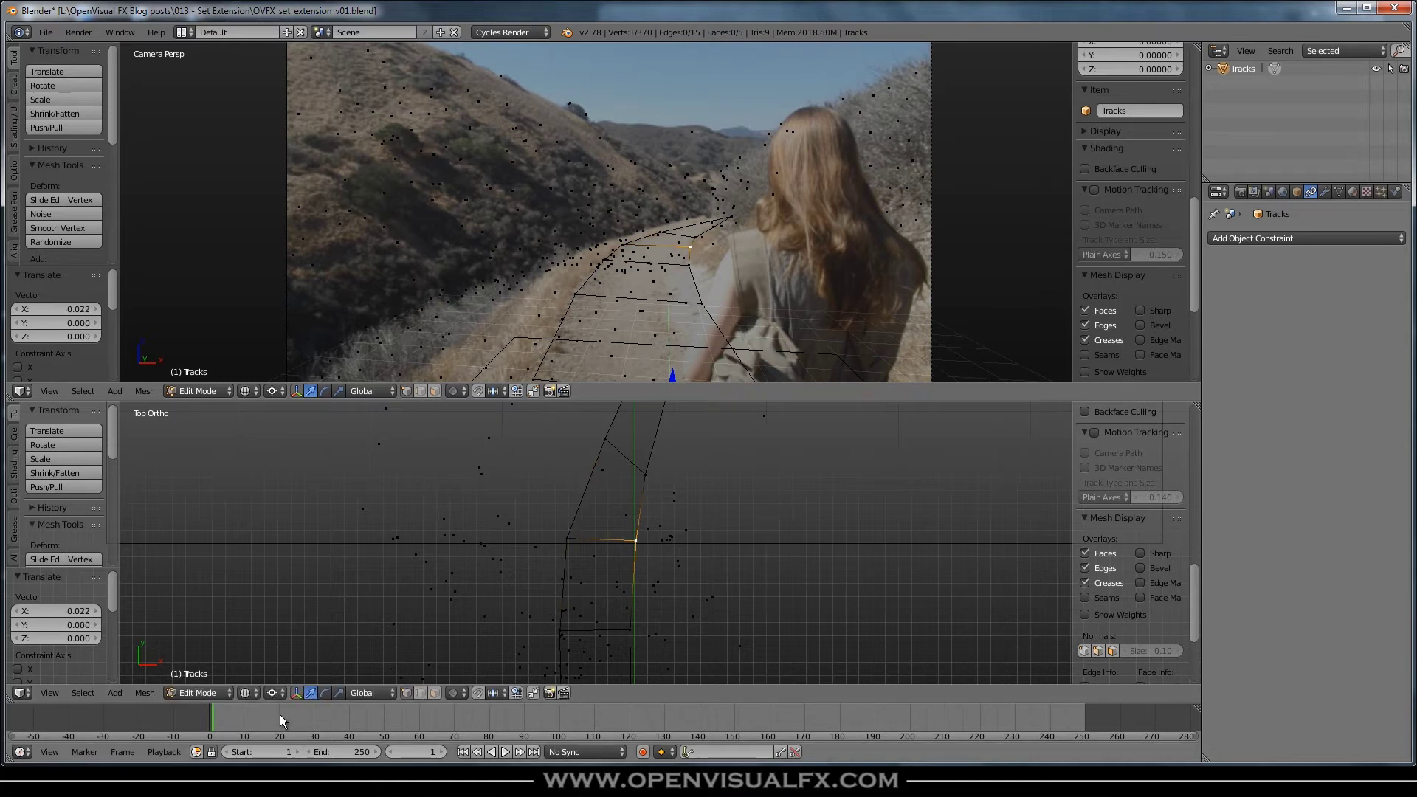
Step: Play the footage to check that the trail mesh stays aligned with the path
key("alt+a")
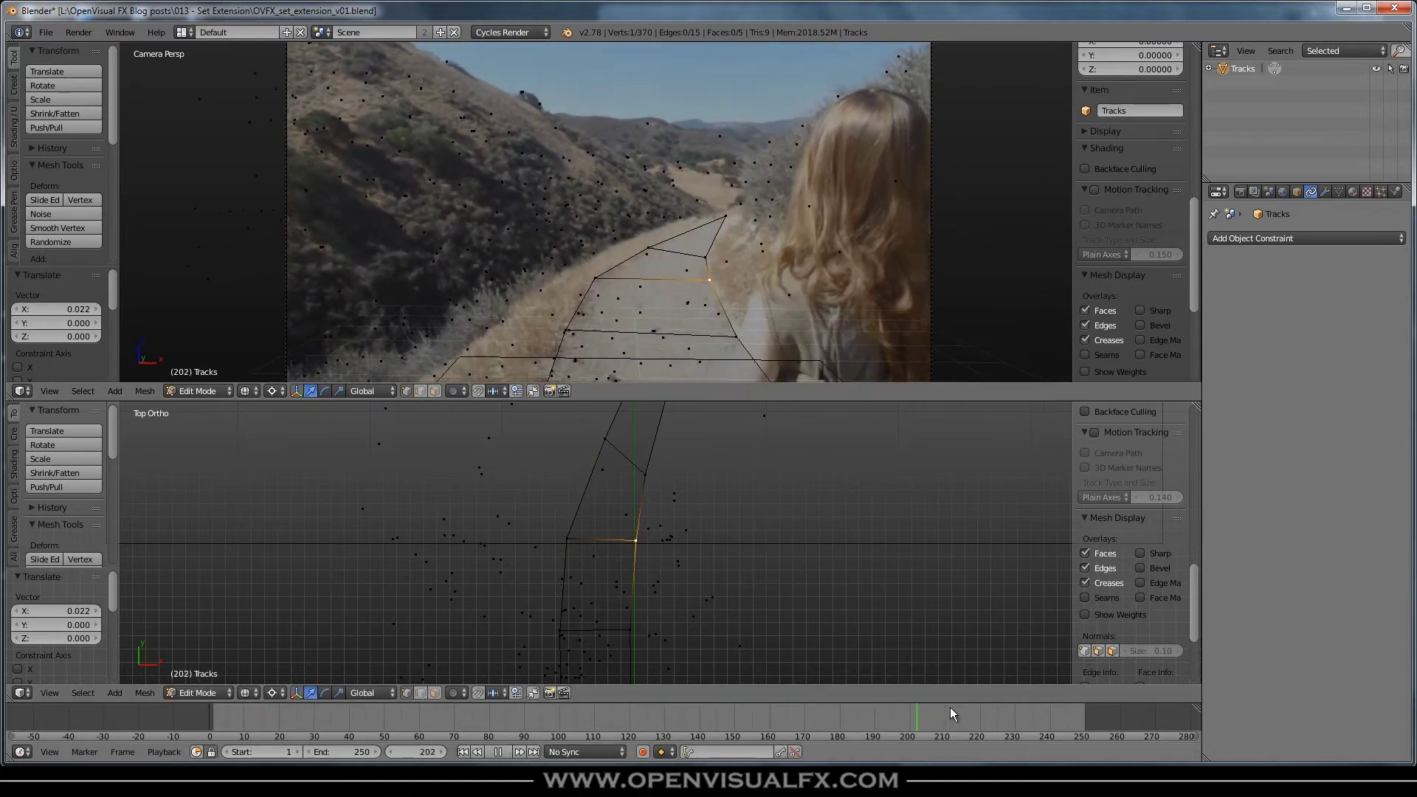
key("alt+a")
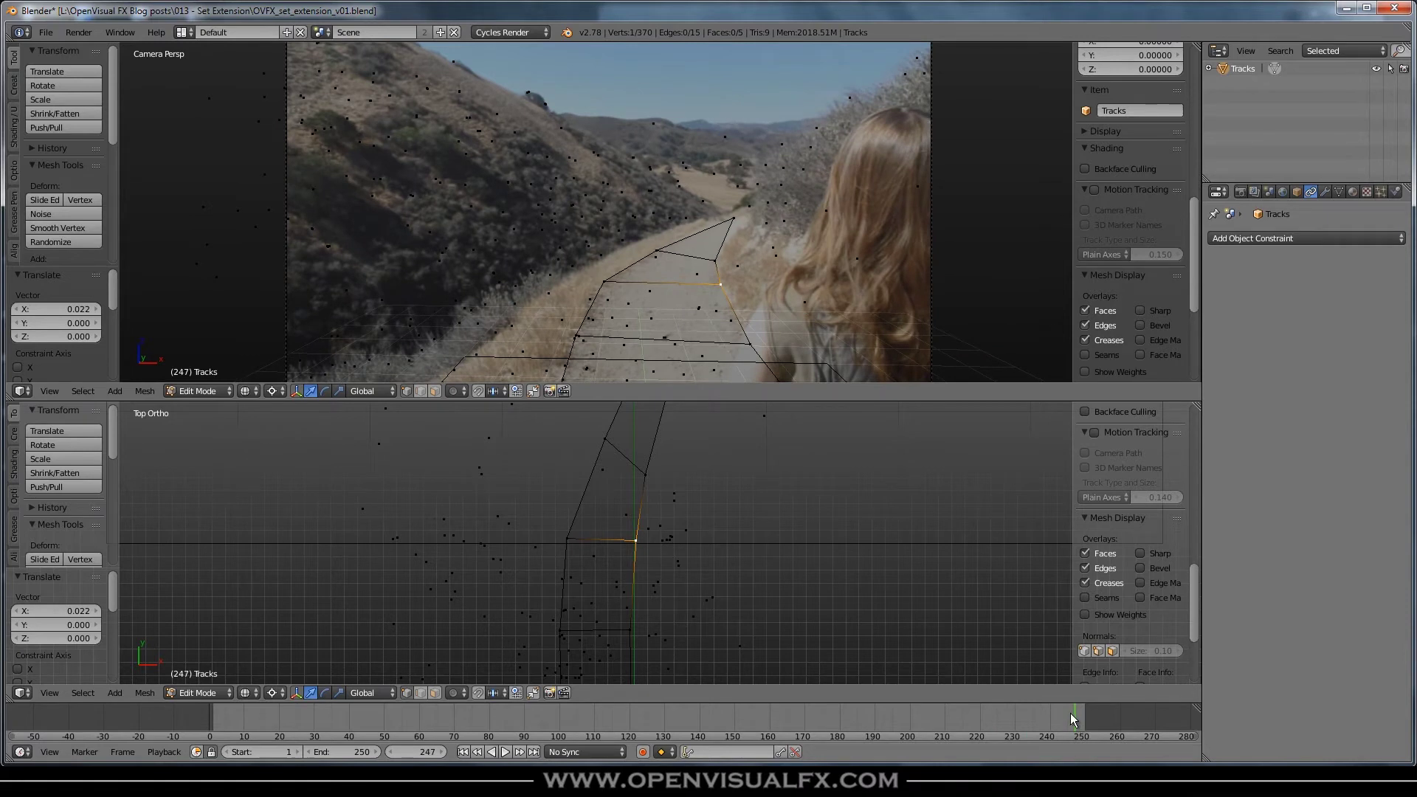
scroll(636, 566, "down", 5)
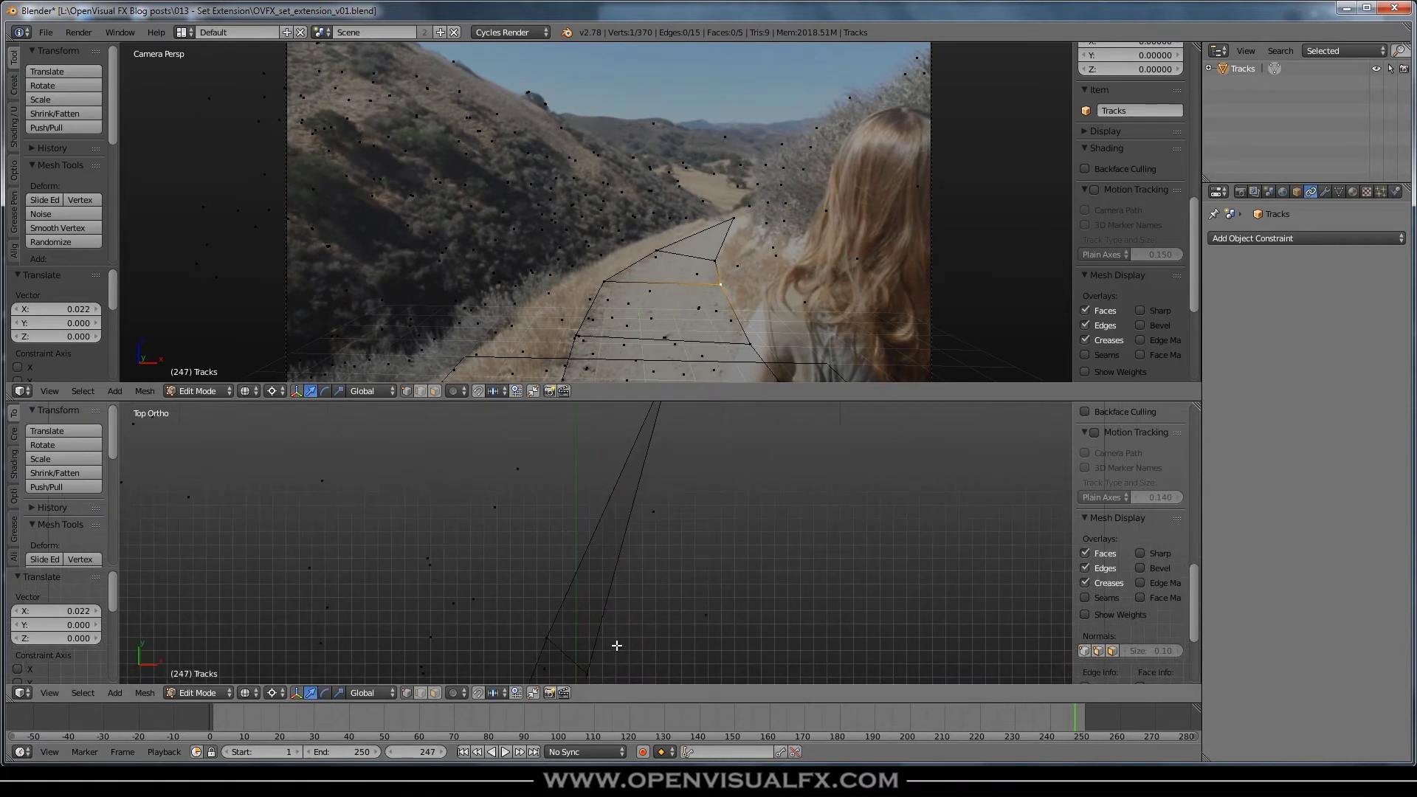
scroll(637, 579, "up", 2)
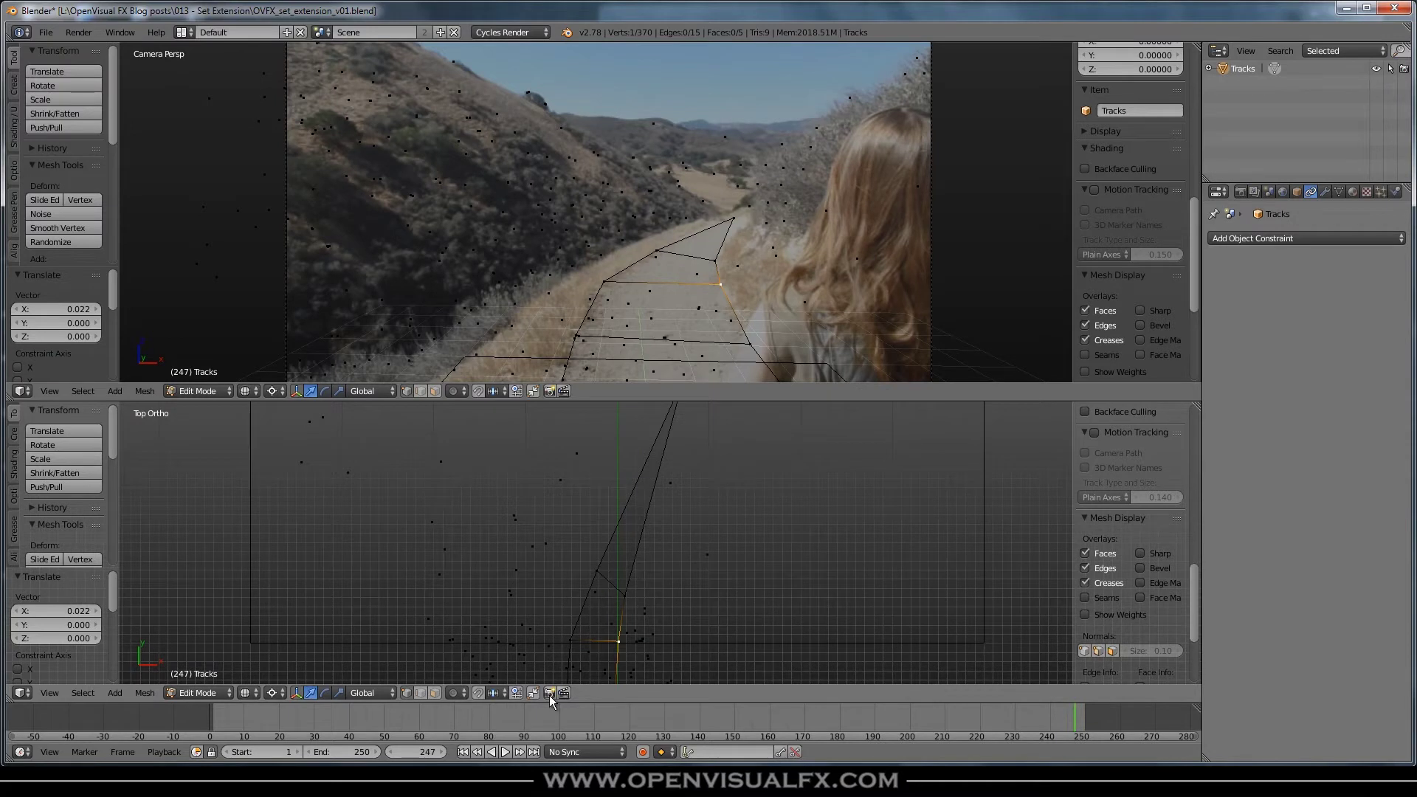
right_click(669, 483)
middle_click_drag(724, 525, 676, 572, "shift")
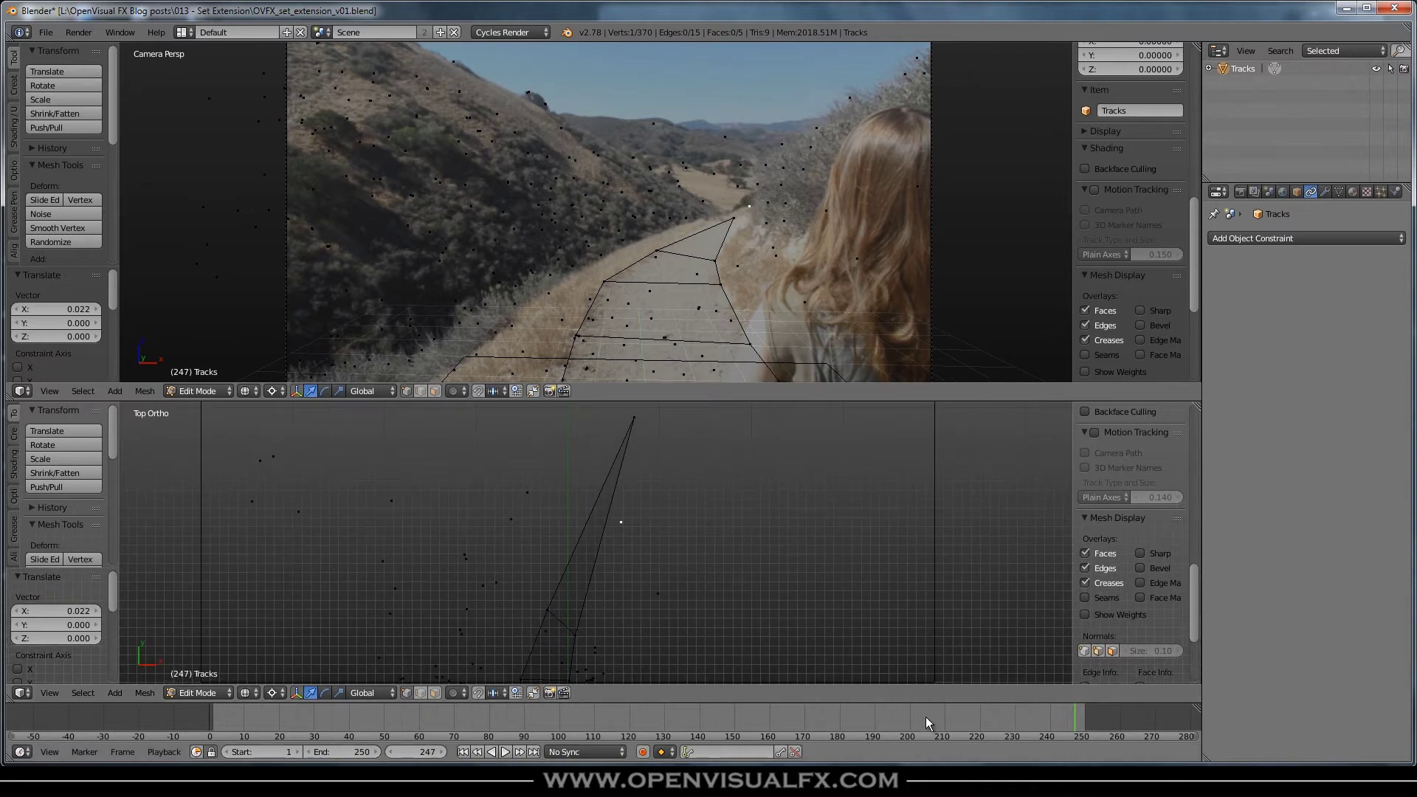
Step: Scrub back to frame 216 and select the two vertices of the far trail edge
left_click_drag(1025, 715, 966, 716)
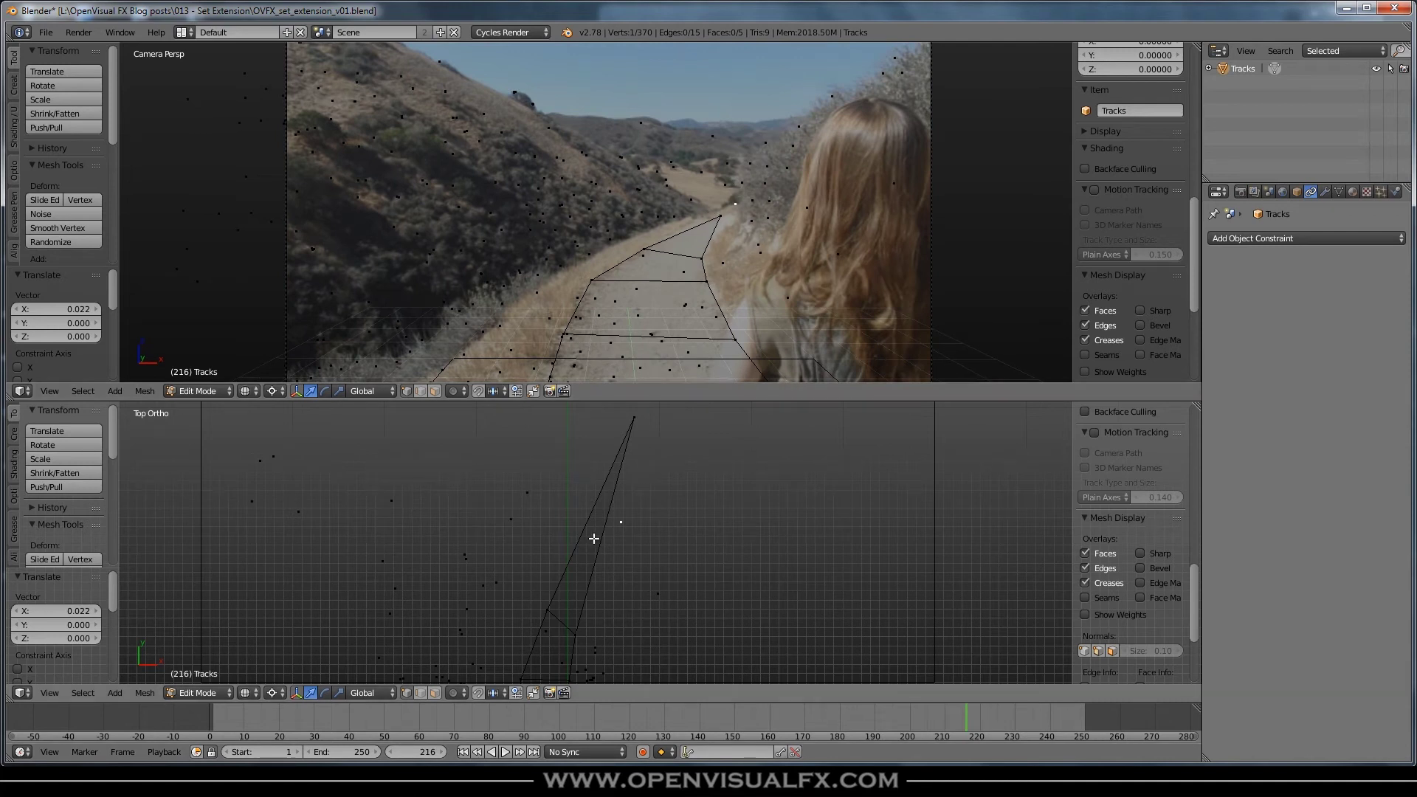
right_click(576, 635)
right_click(635, 412, "shift")
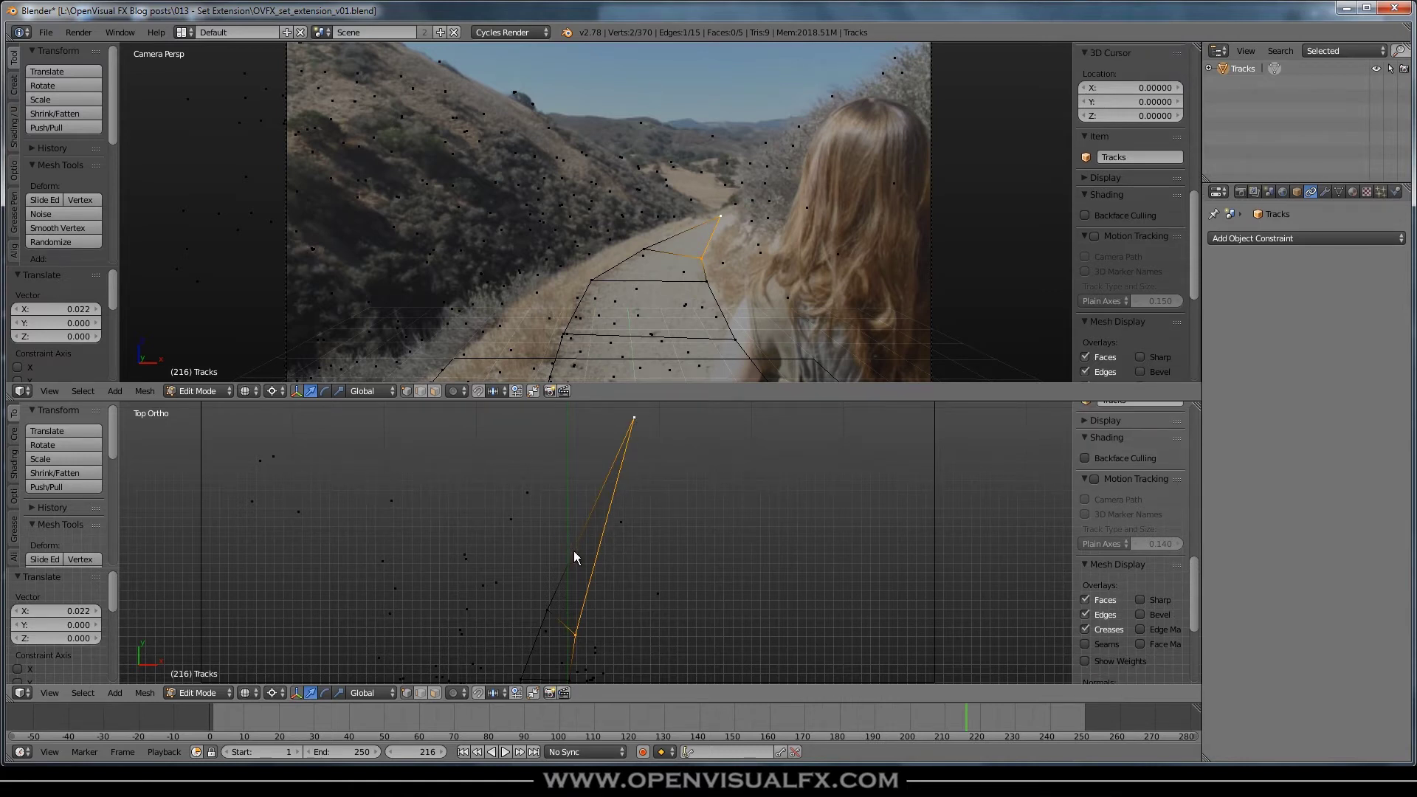
Step: Subdivide the far edge and move the new midpoint vertex to follow the path's curve
key("w")
left_click(522, 429)
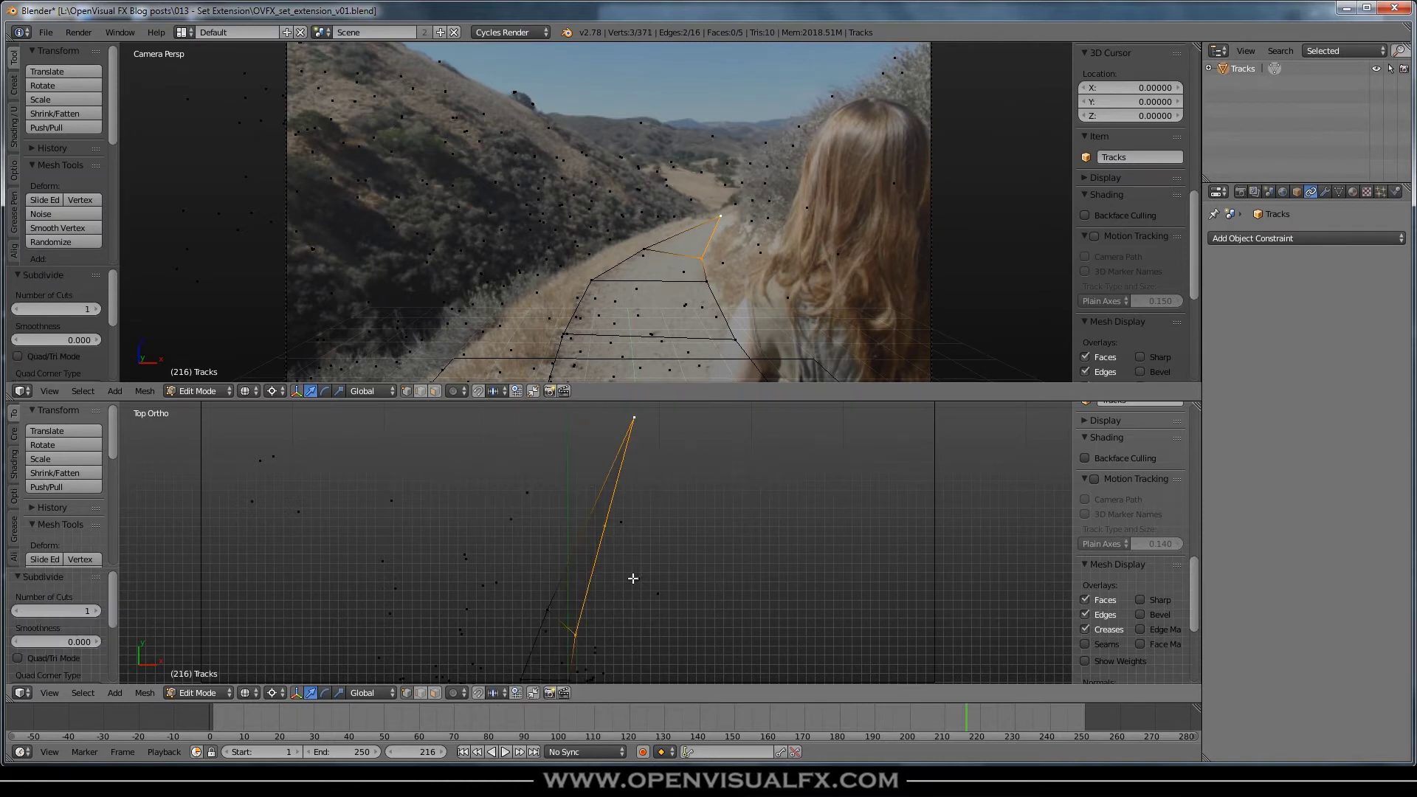
right_click(604, 526)
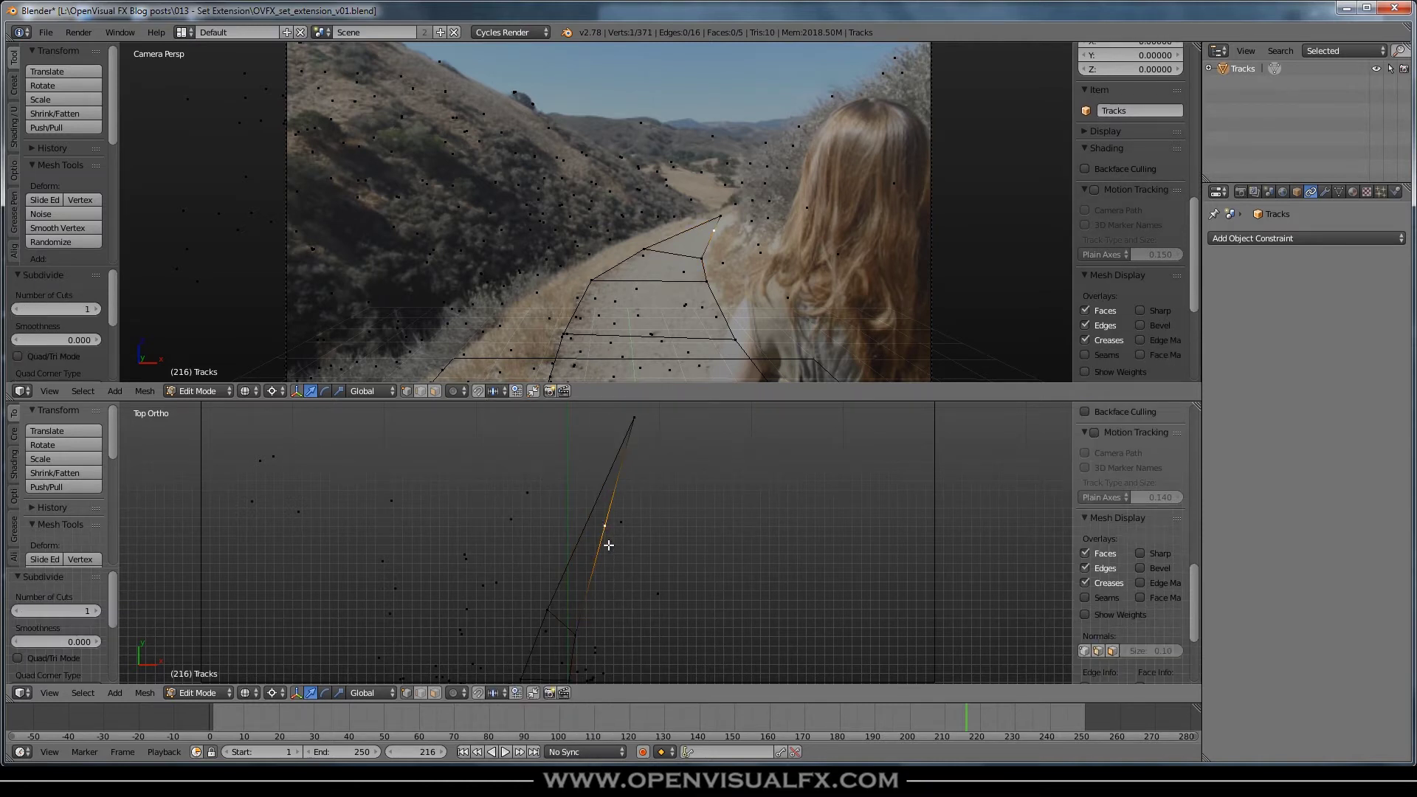
key("g")
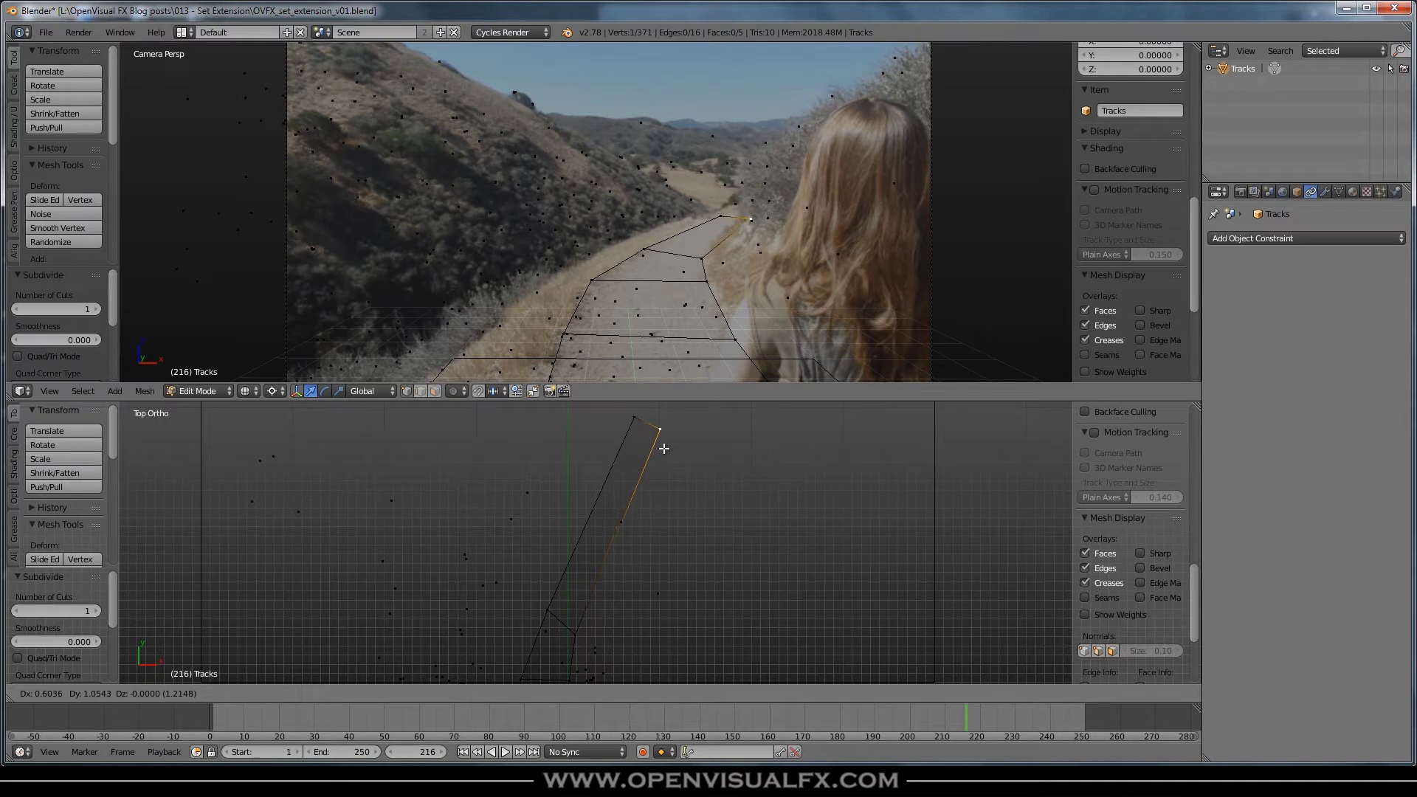
left_click(652, 442)
Step: Reposition the far quad's lower-left vertex and a distant left-edge vertex along the curve
right_click(577, 638)
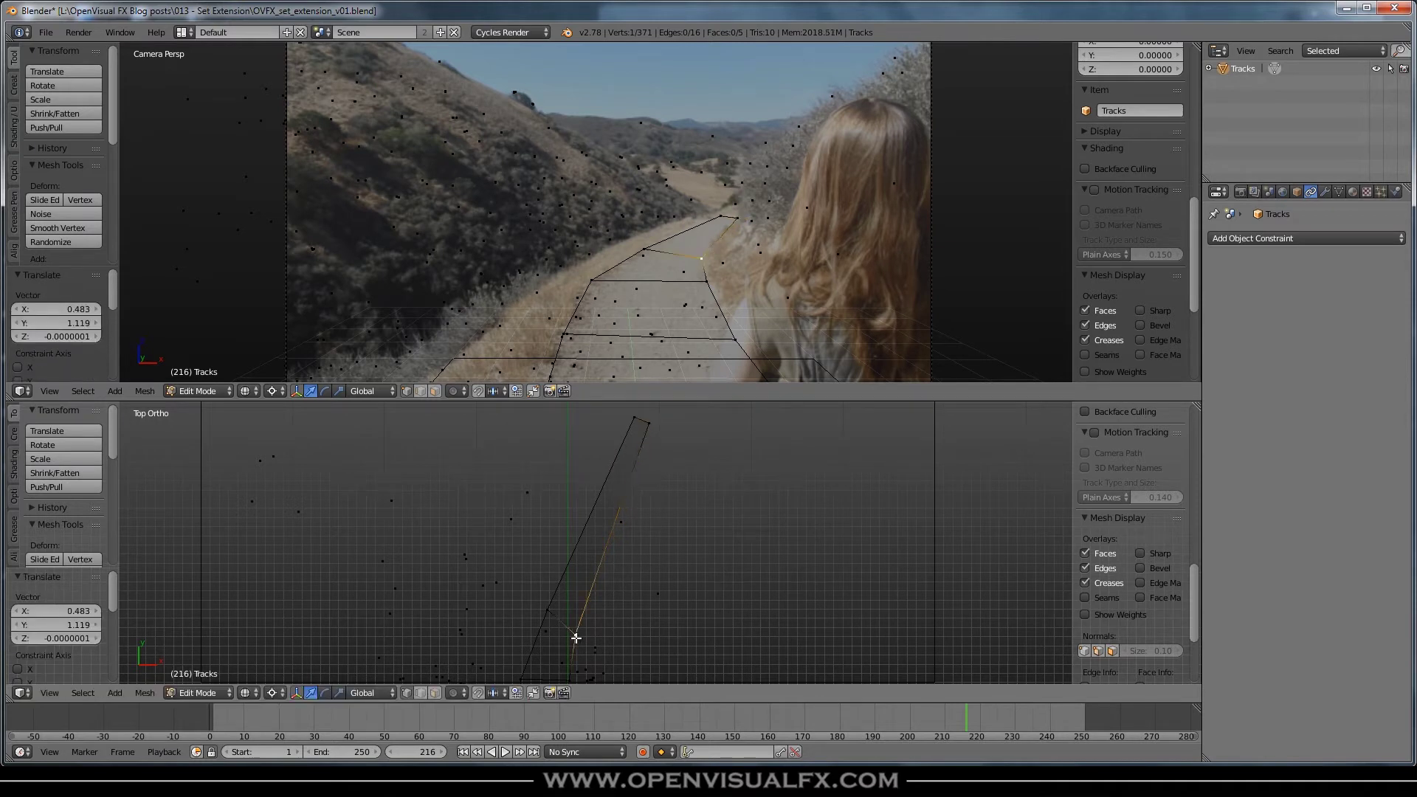
key("g")
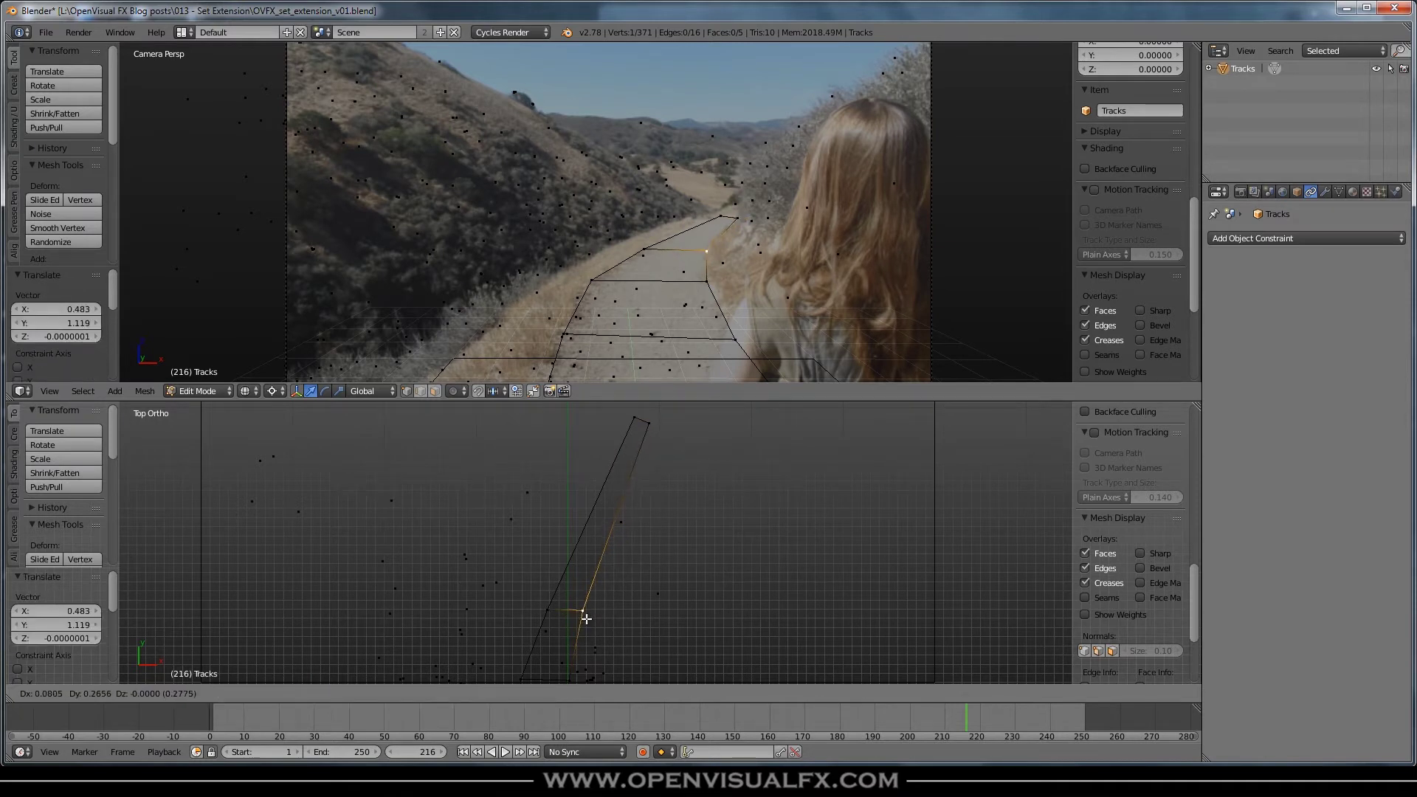
left_click(586, 625)
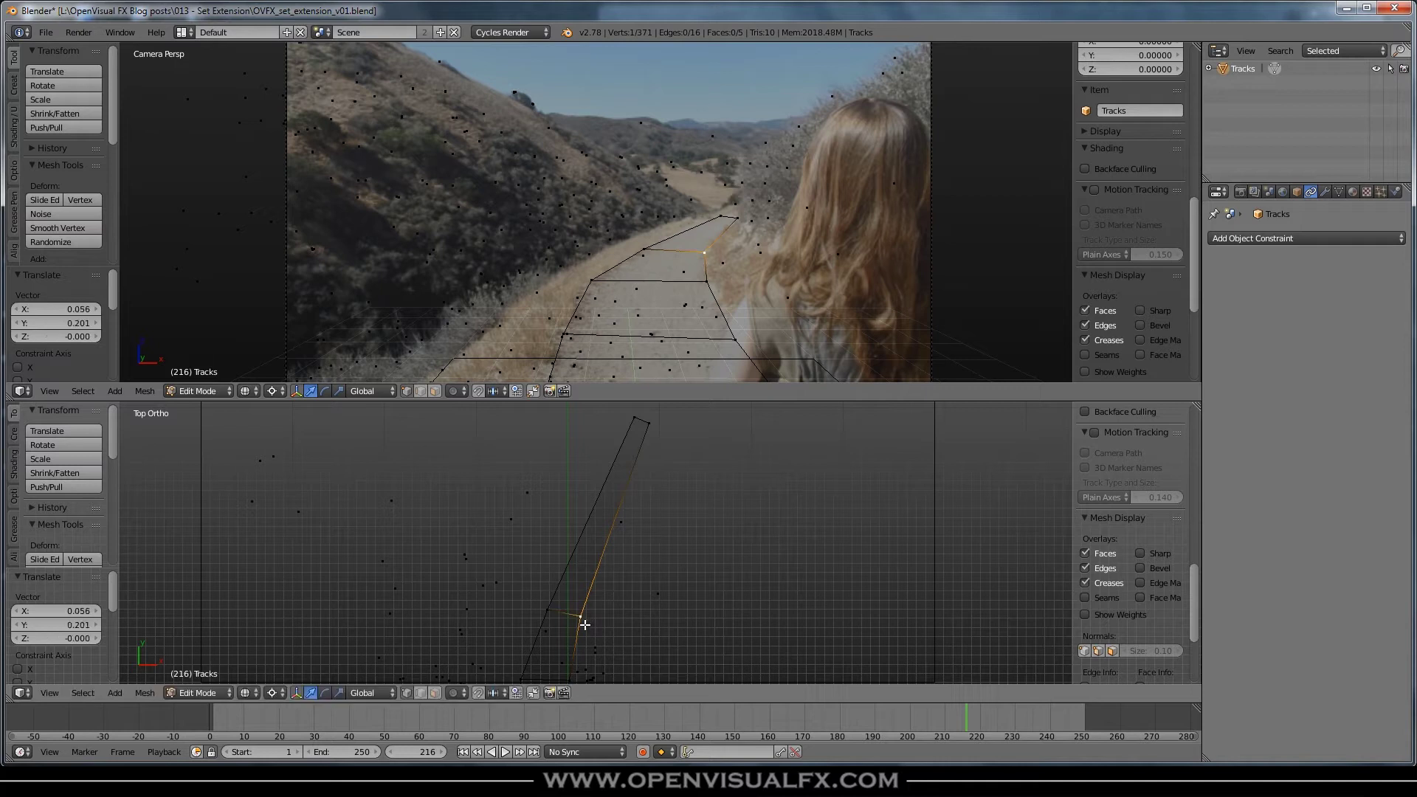
scroll(607, 604, "down", 4)
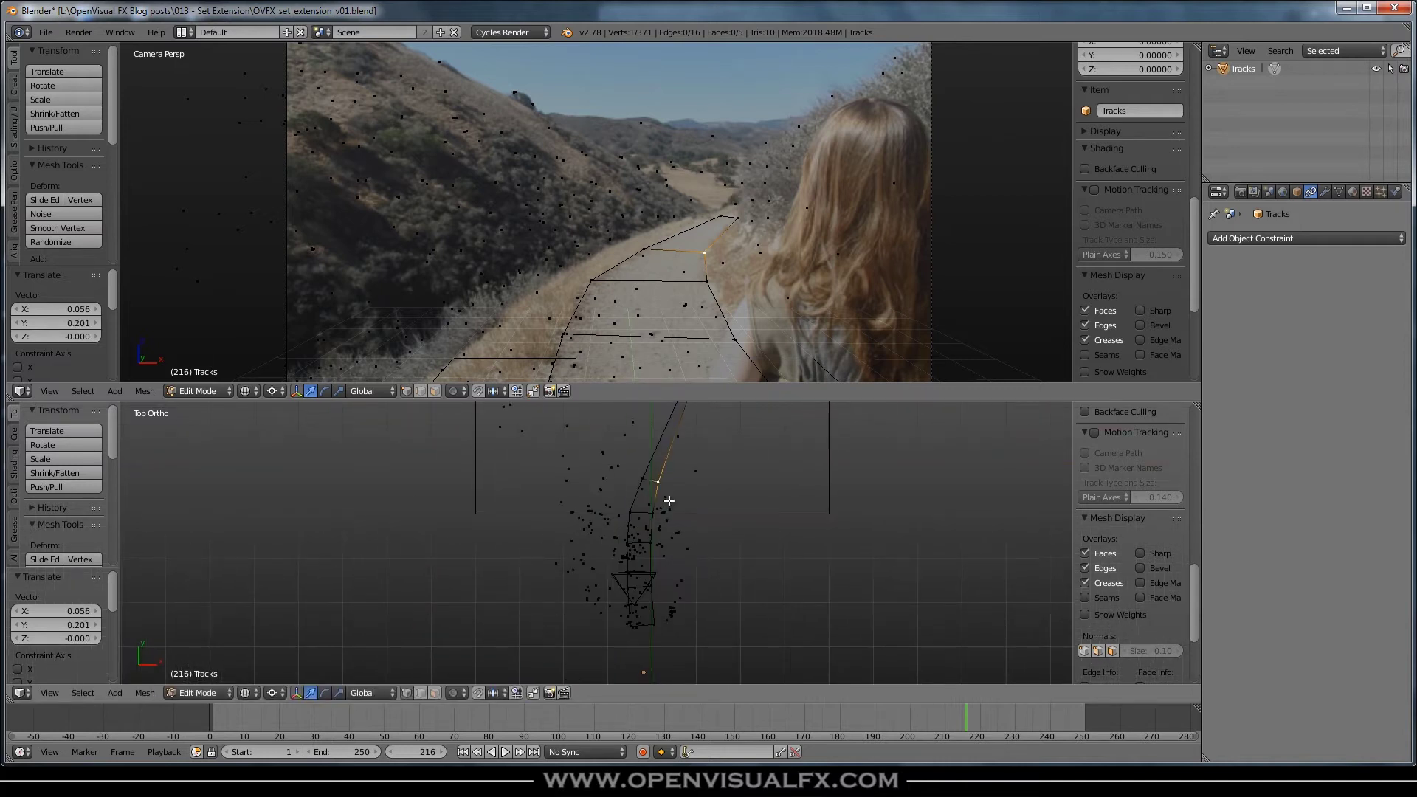
scroll(678, 511, "down", 2)
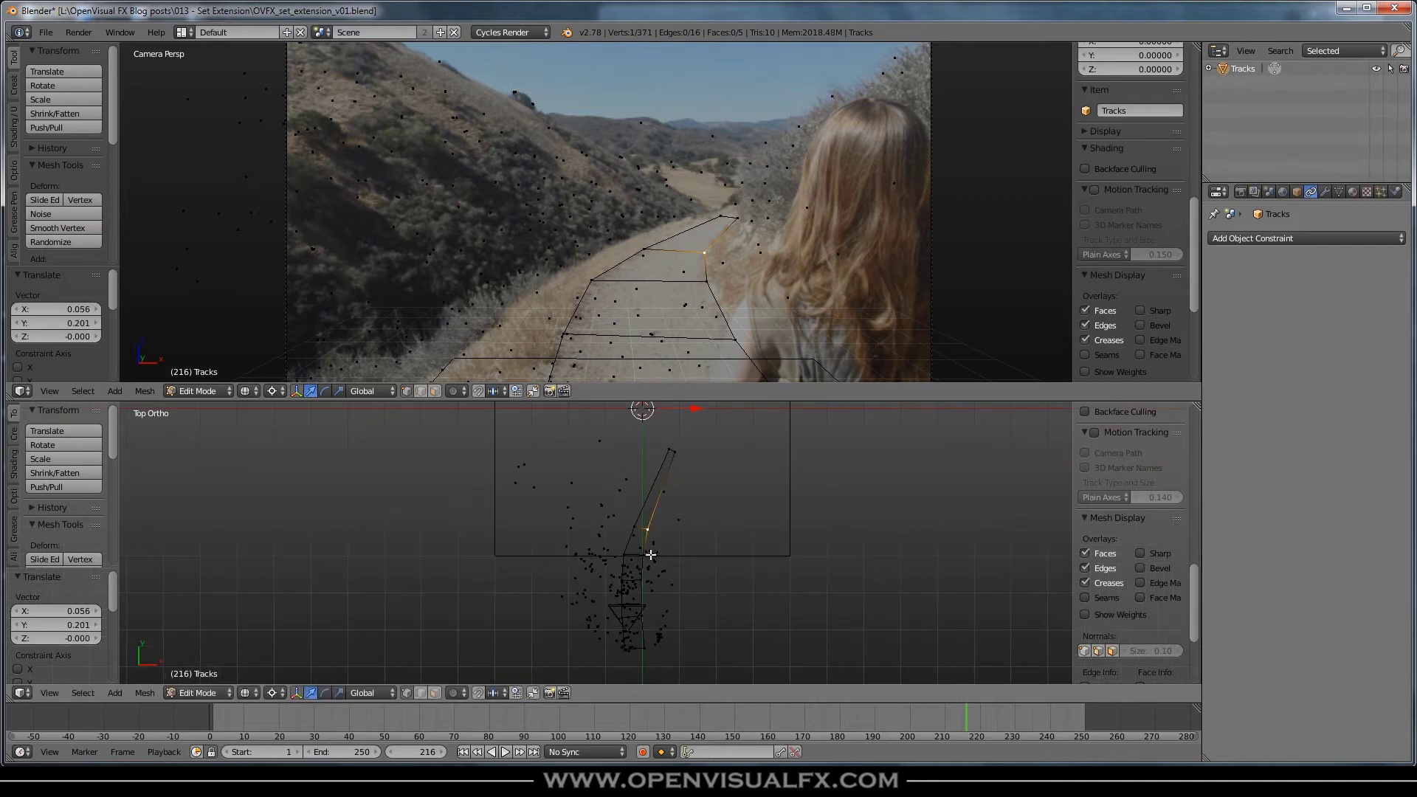
right_click(593, 285)
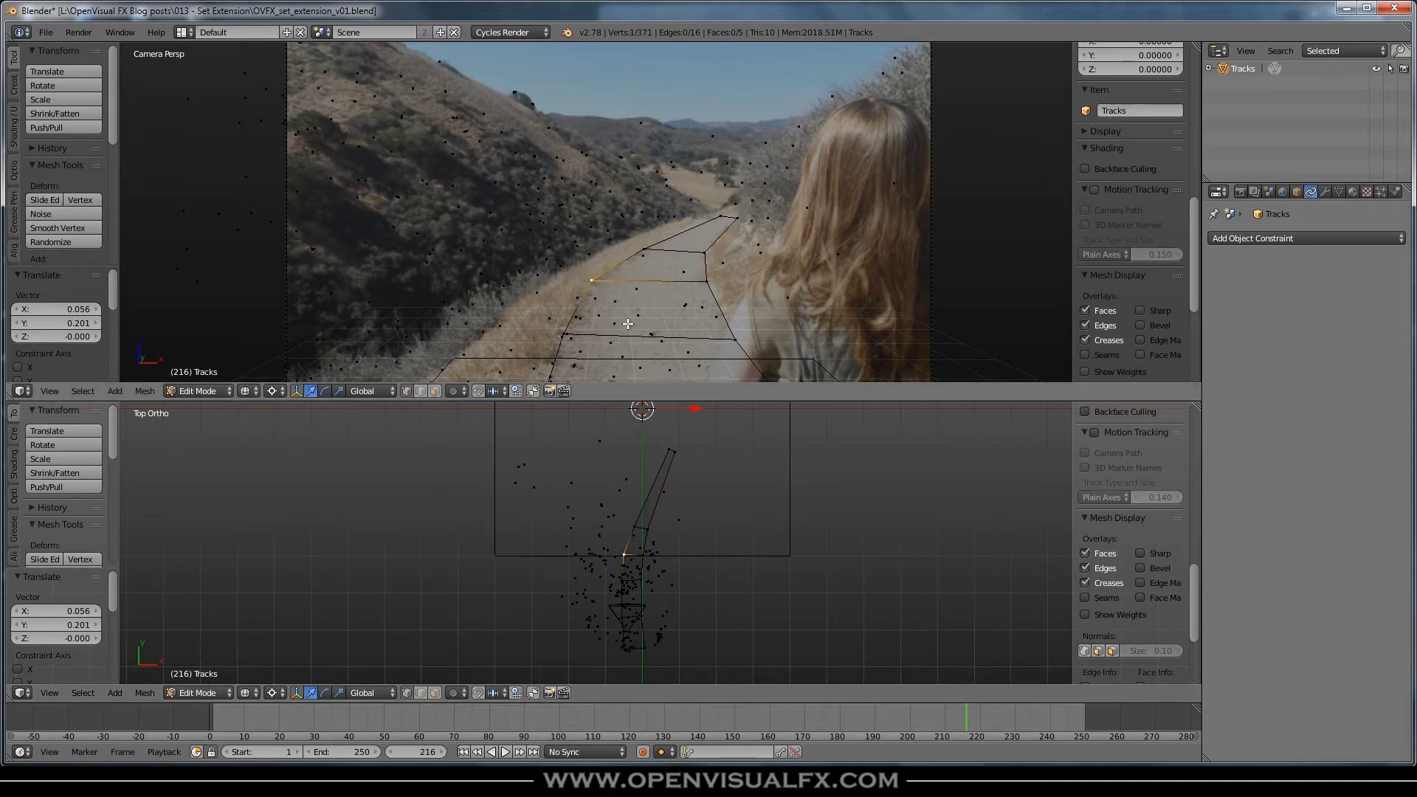
key("g")
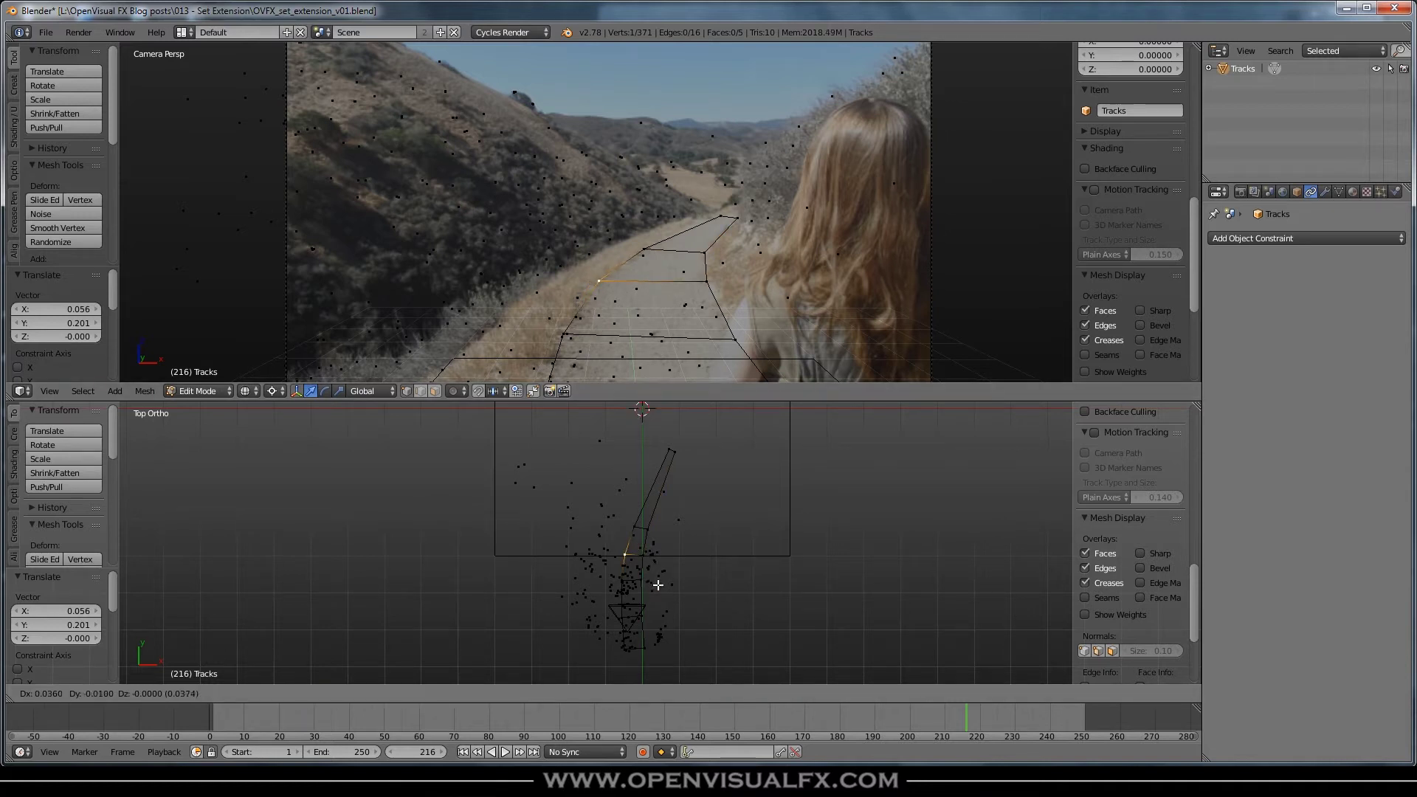
left_click(648, 580)
Step: Set the pivot to Median Point, move a vertex further up the trail, and return to Object Mode
left_click(277, 693)
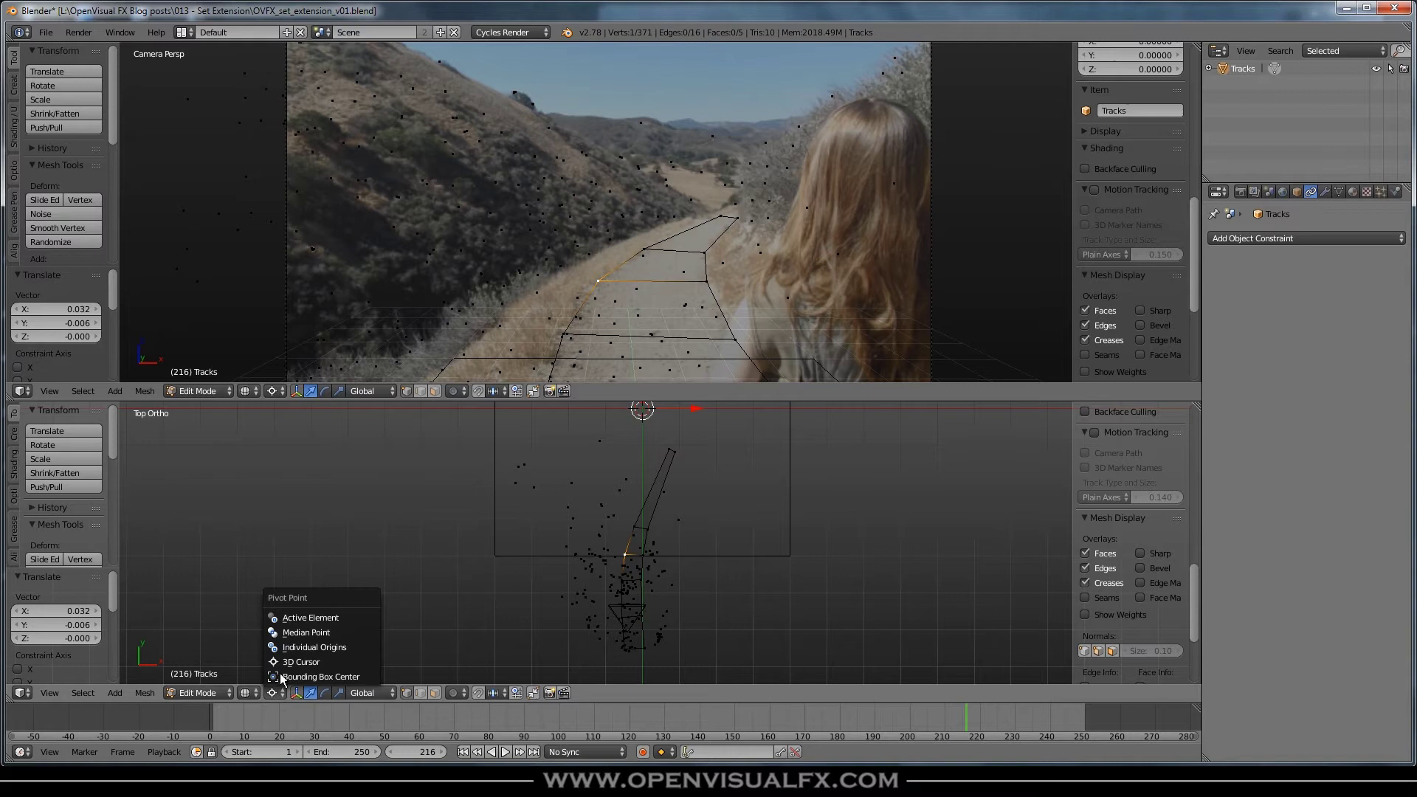
left_click(284, 633)
scroll(638, 570, "up", 3)
left_click_drag(623, 562, 637, 516)
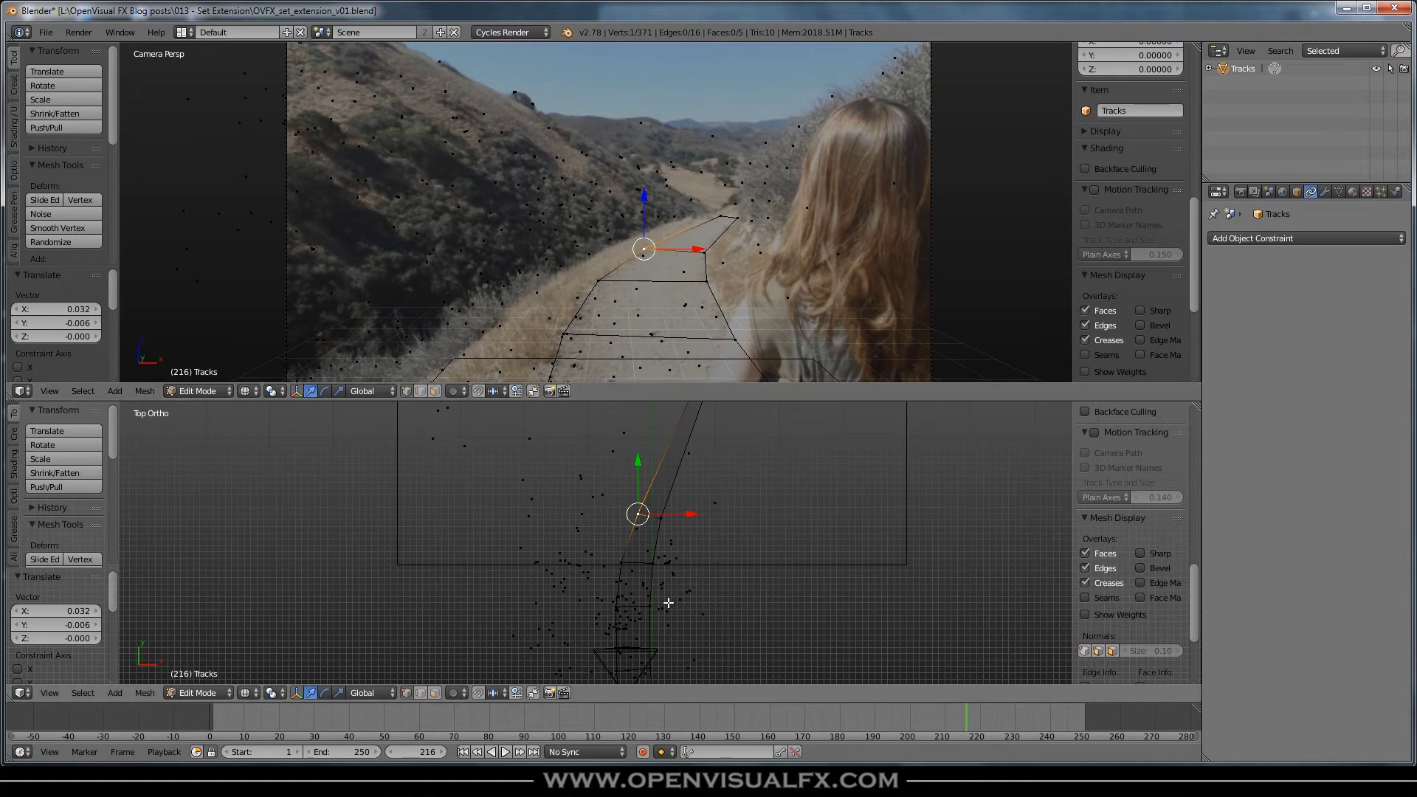
key("Tab")
Step: Show the trail mesh as a solid surface and play the shot, stopping at frame 227
key("z")
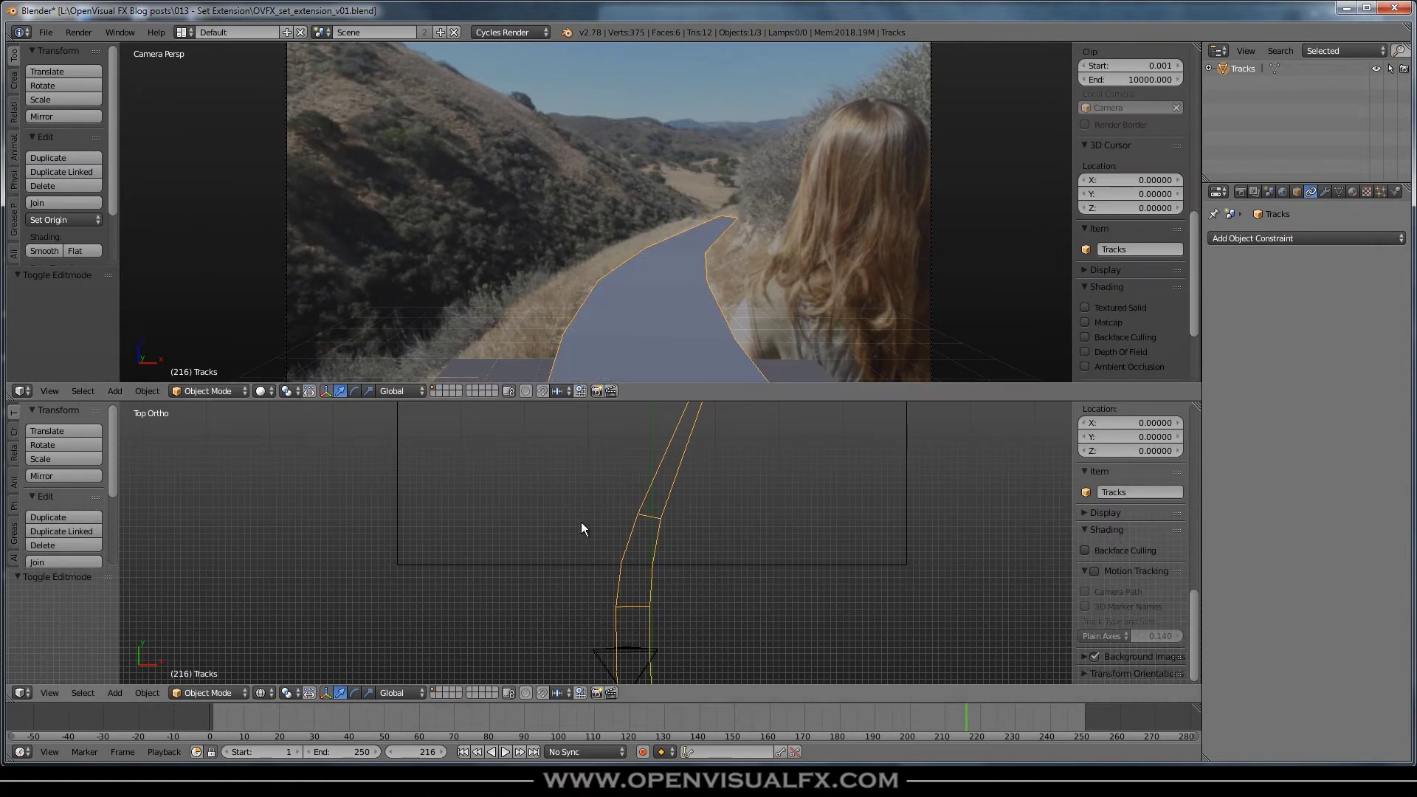
key("alt+a")
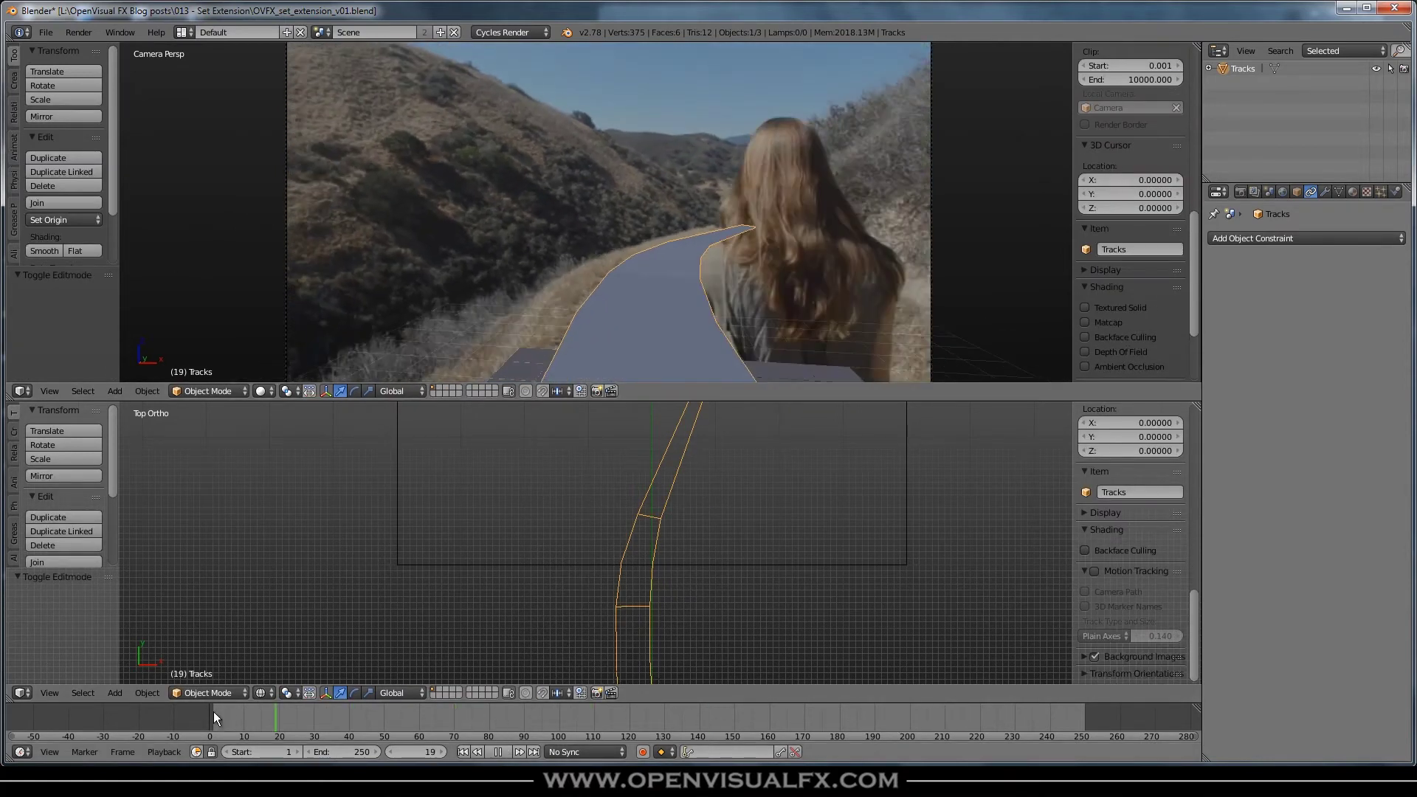
scroll(586, 539, "down", 8)
key("alt+a")
Step: Put the road mesh into Edit Mode and frame the road in the Top Ortho view
key("Tab")
scroll(587, 548, "up", 4)
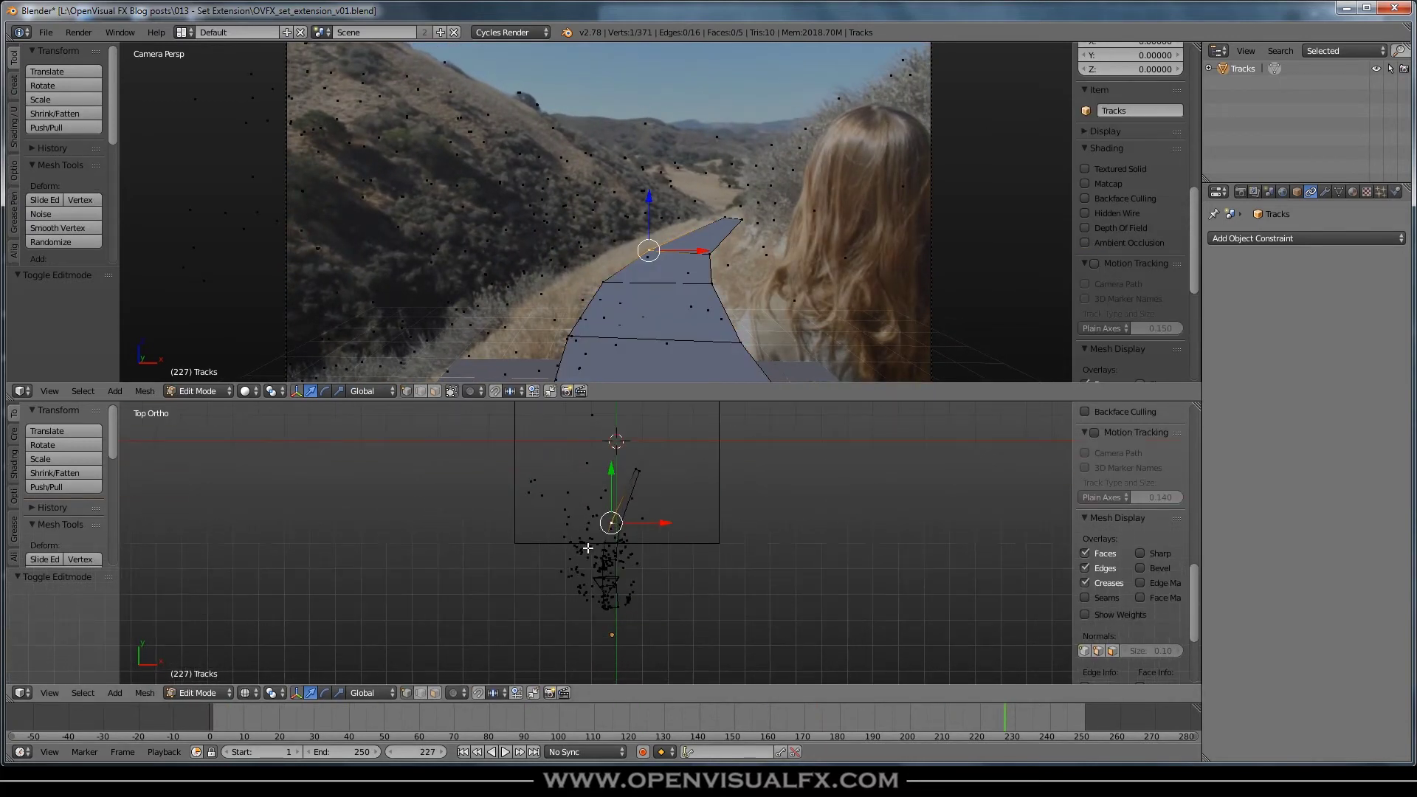
middle_click_drag(588, 548, 620, 598, "shift")
scroll(591, 594, "down", 4)
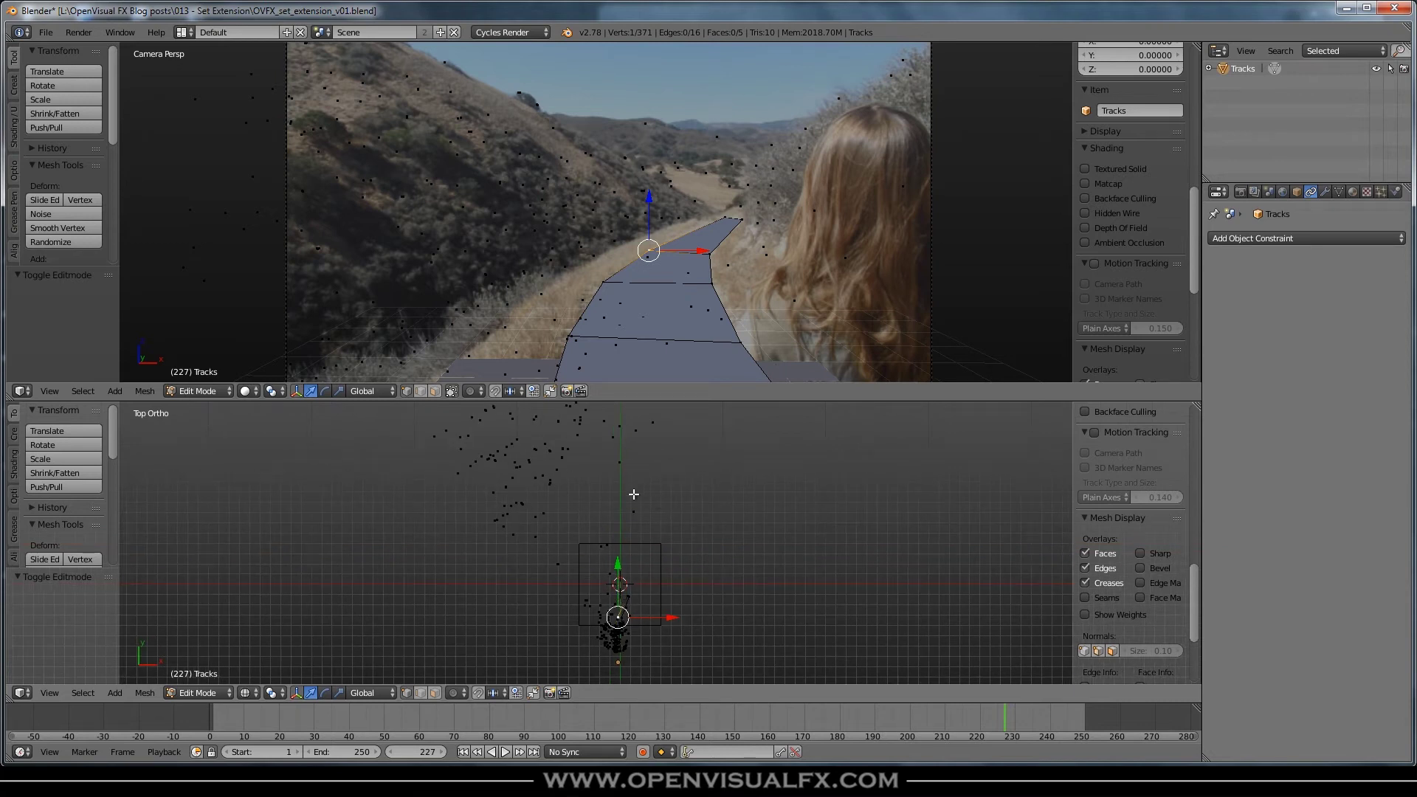
scroll(609, 600, "up", 5)
middle_click_drag(604, 606, 575, 495, "shift")
scroll(626, 541, "up", 4)
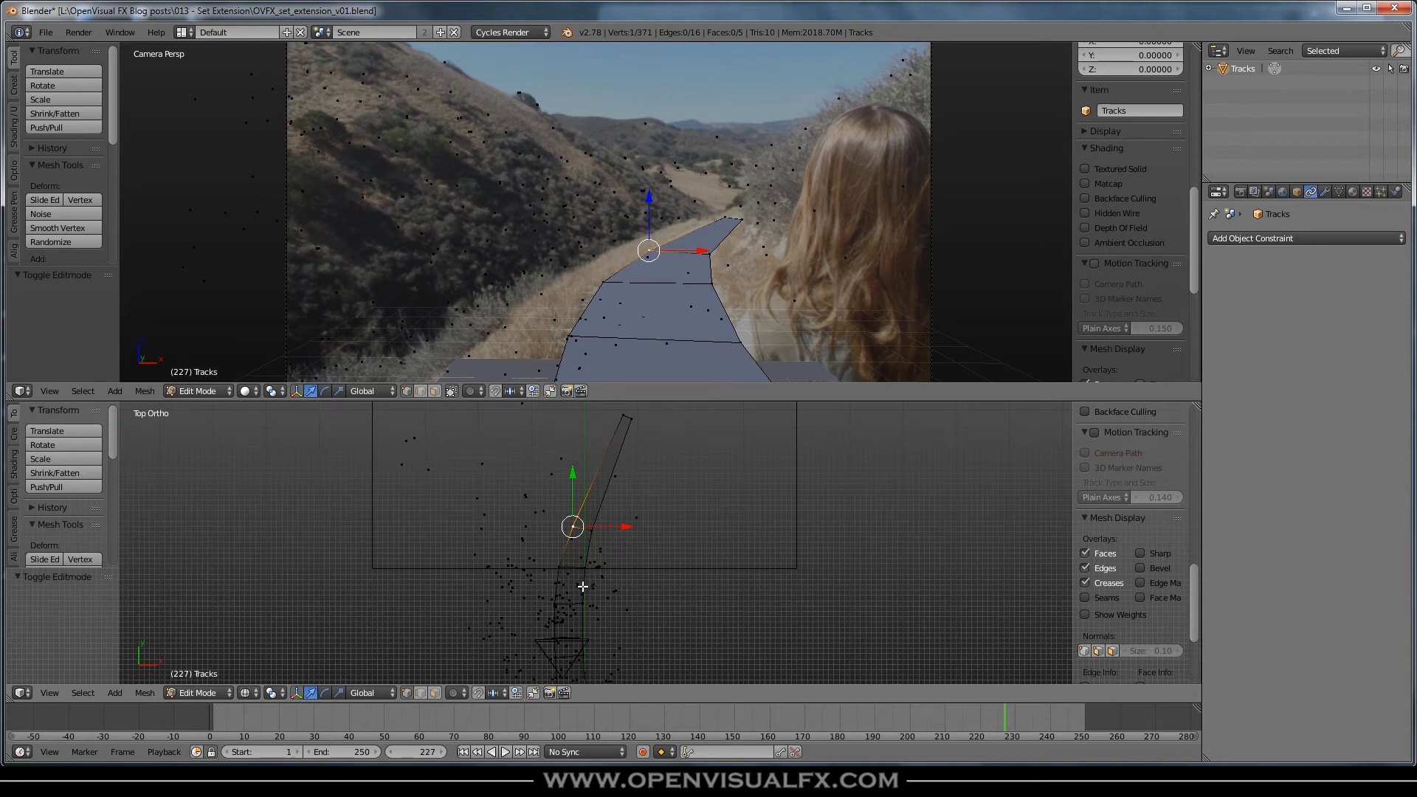
Step: Switch to face select mode and try selecting the road faces, then clear the selection
left_click(433, 693)
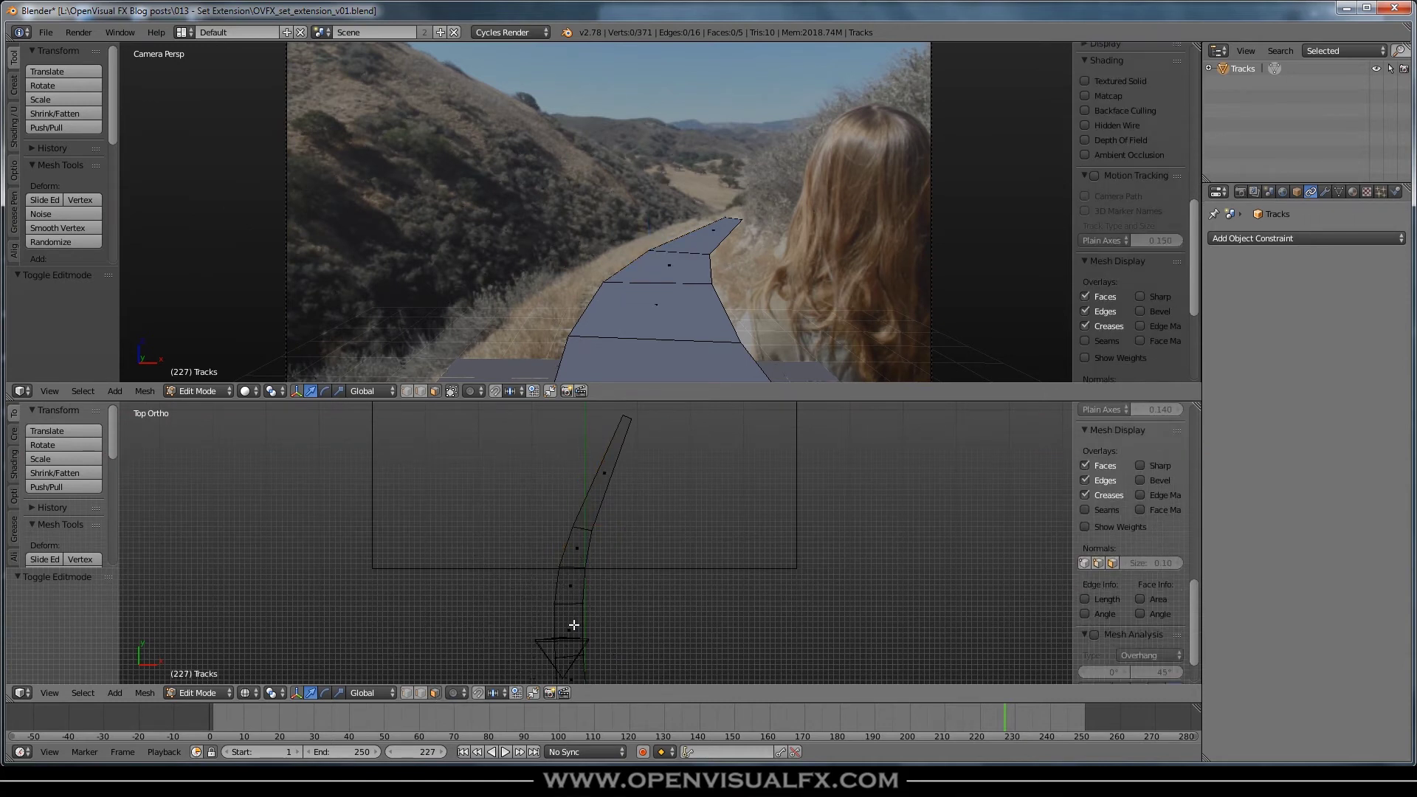
right_click(570, 626)
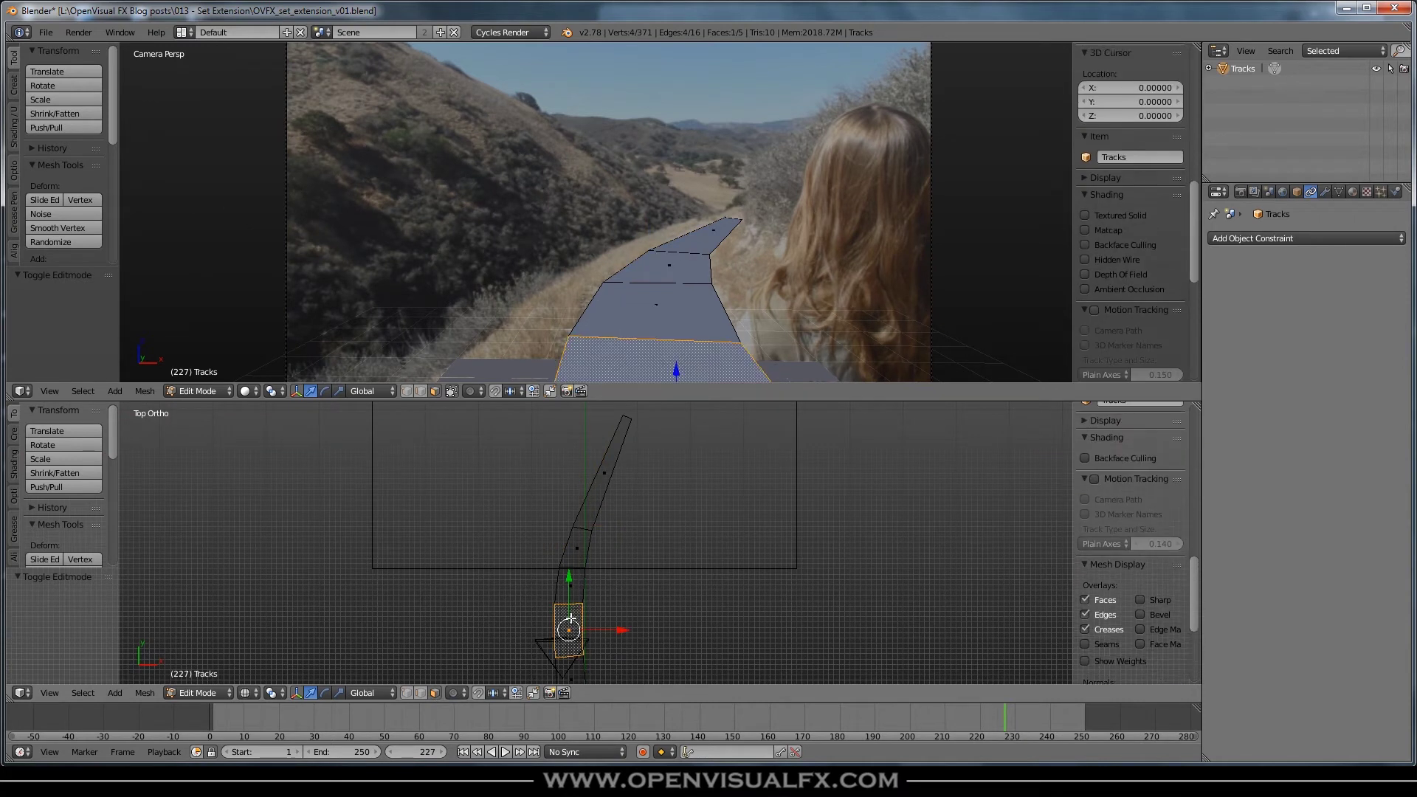
right_click(571, 585, "shift")
right_click(576, 552, "shift")
right_click(599, 478, "shift")
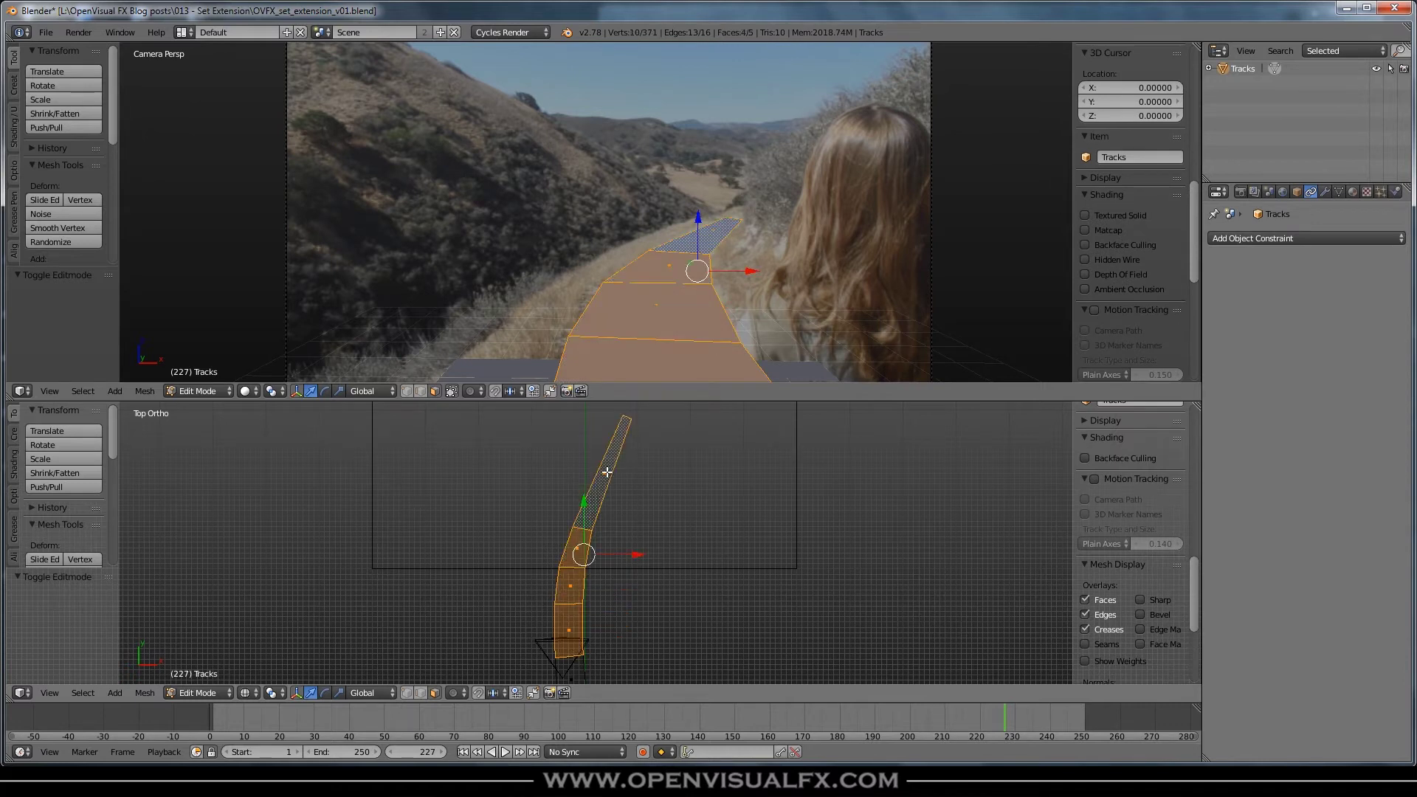
key("a")
key("a")
key("a")
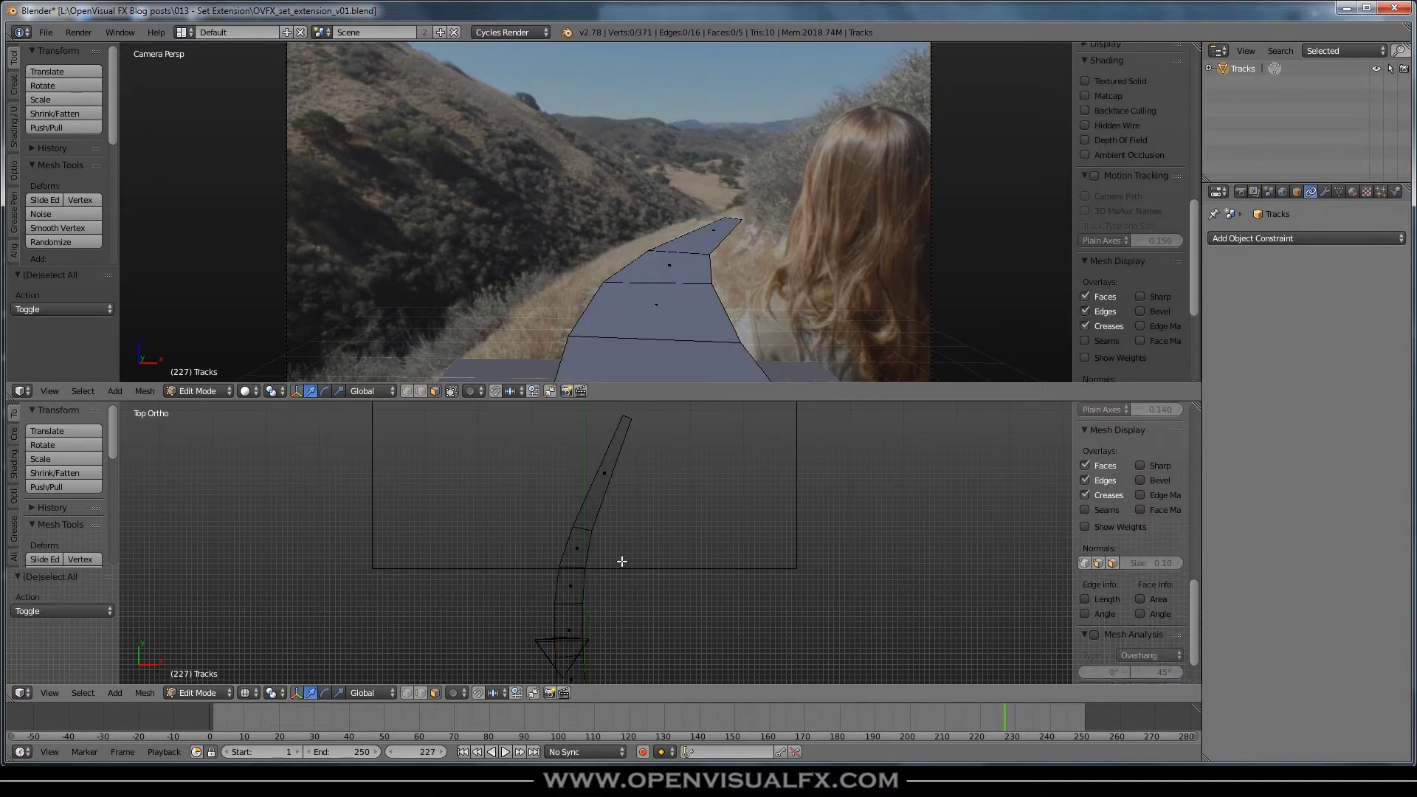
Step: Select all five road faces from top to bottom and frame them in the top view
right_click(602, 484)
right_click(576, 551, "shift")
right_click(574, 589, "shift")
right_click(570, 627, "shift")
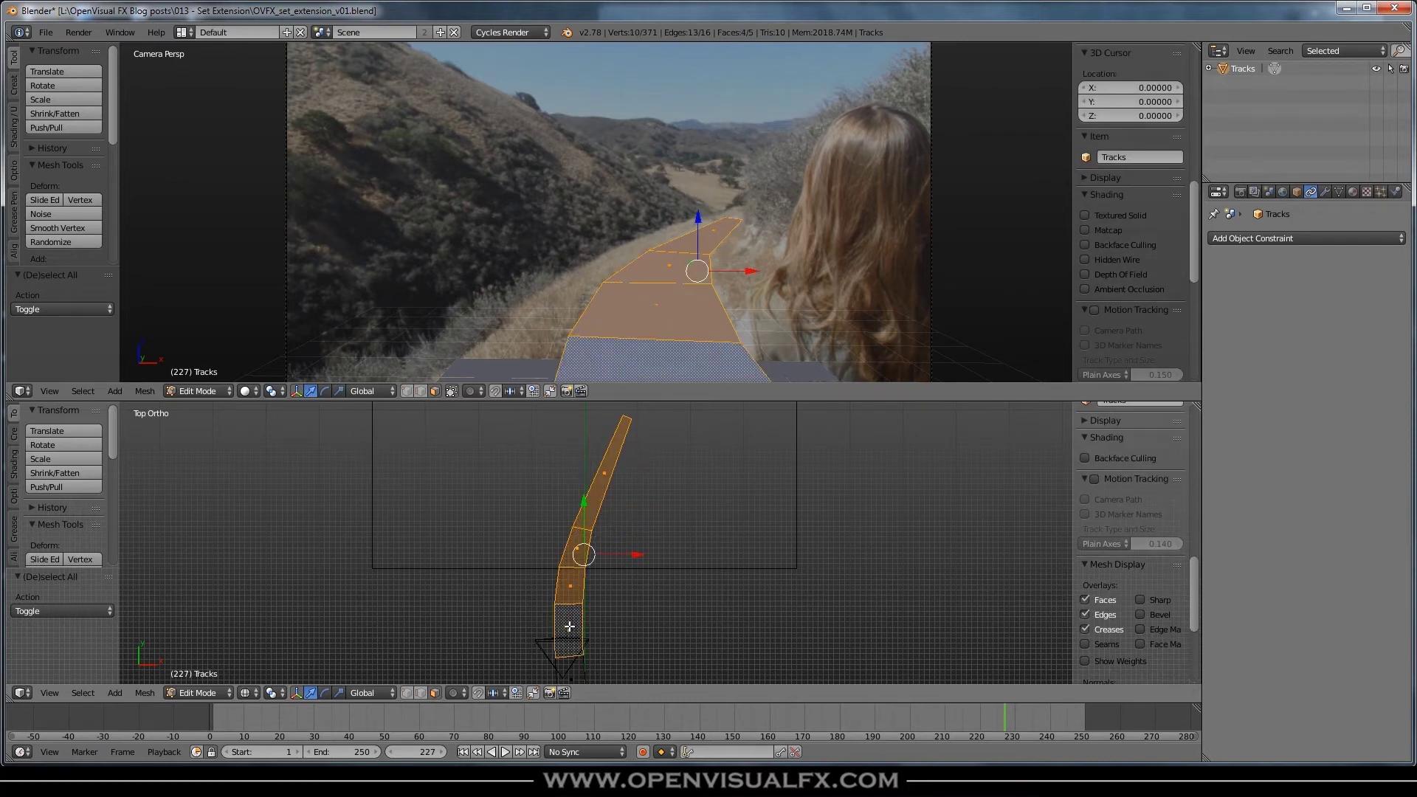
middle_click_drag(623, 655, 620, 569, "shift")
right_click(574, 601, "shift")
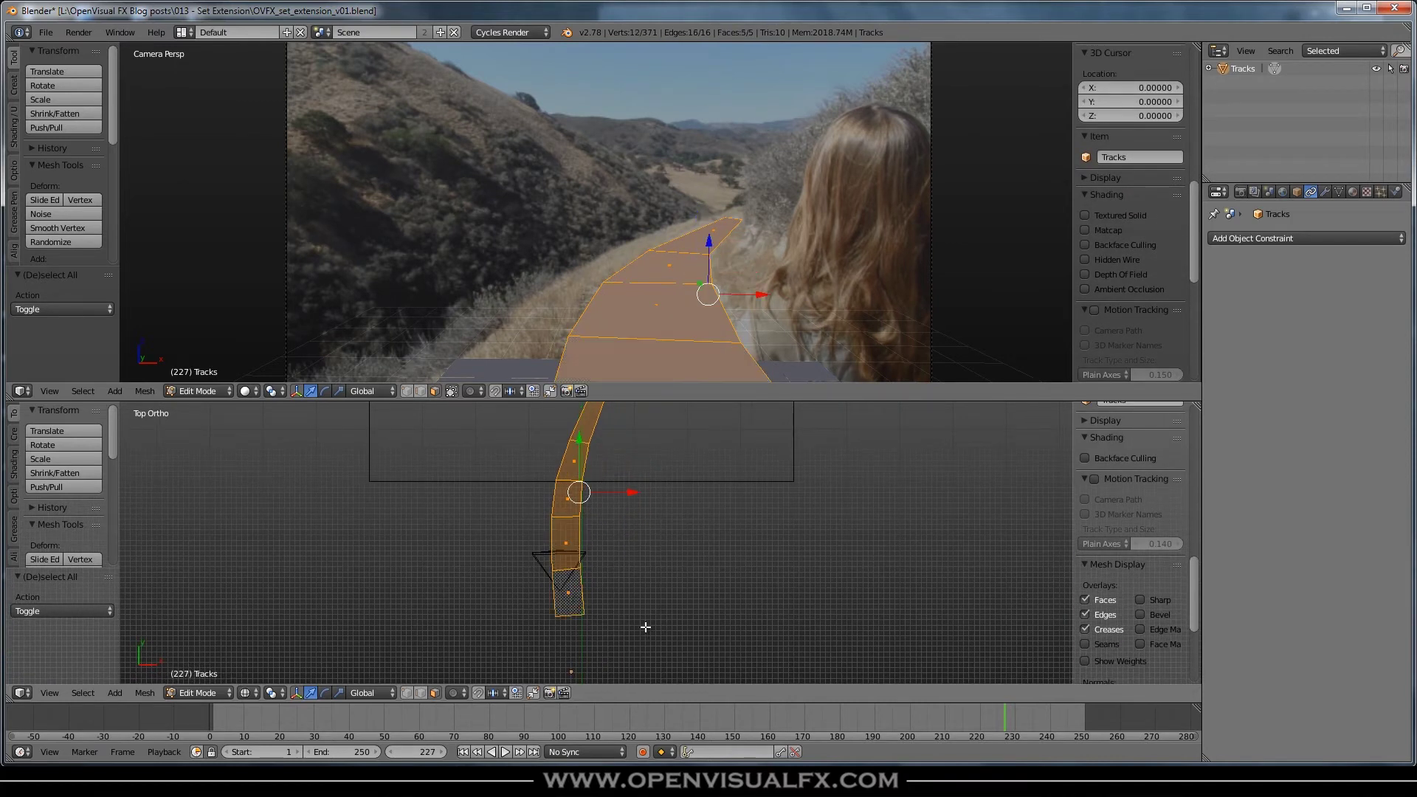
scroll(595, 601, "down", 1)
key("KP_Decimal")
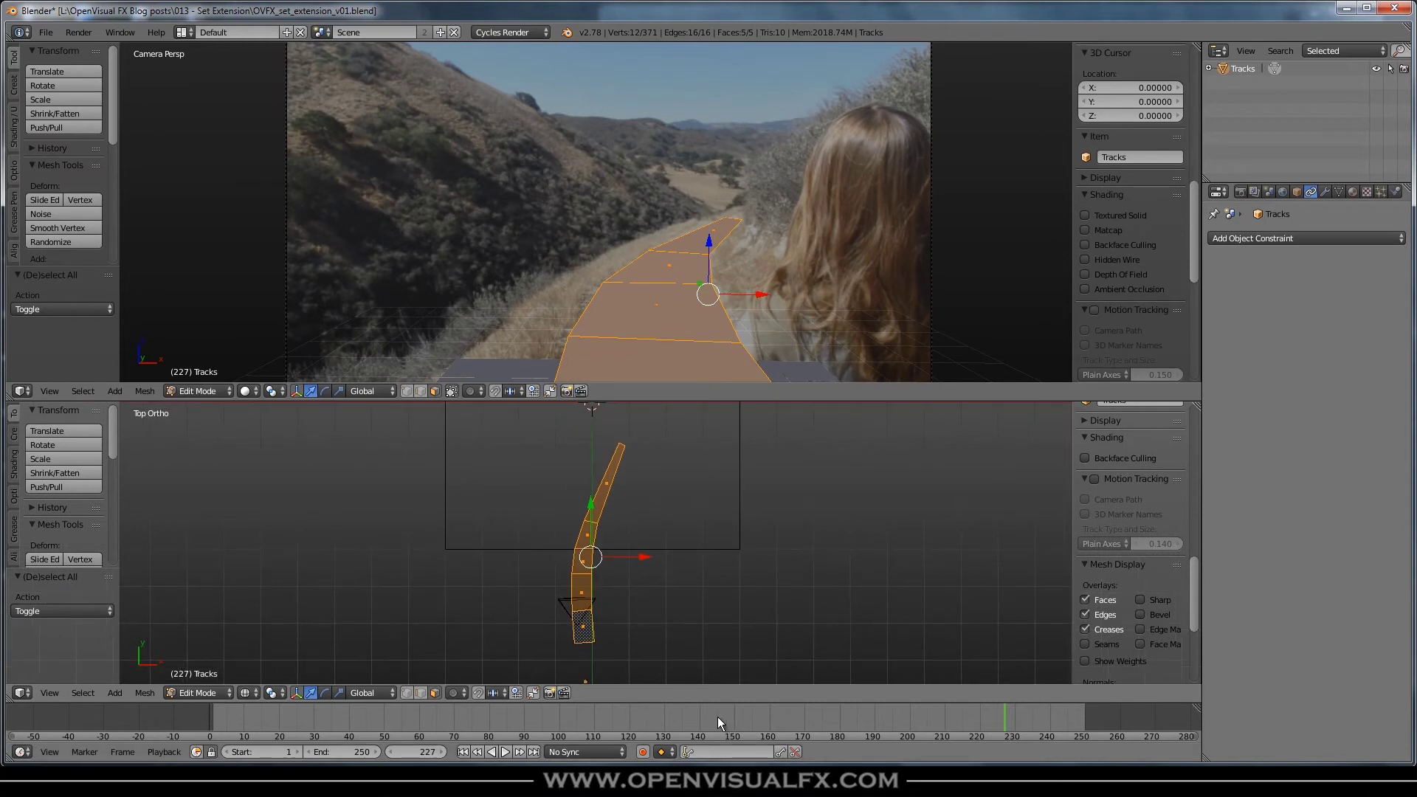
Step: Return to frame 1, duplicate the five faces in place, and separate them into a new object
key("shift+Left")
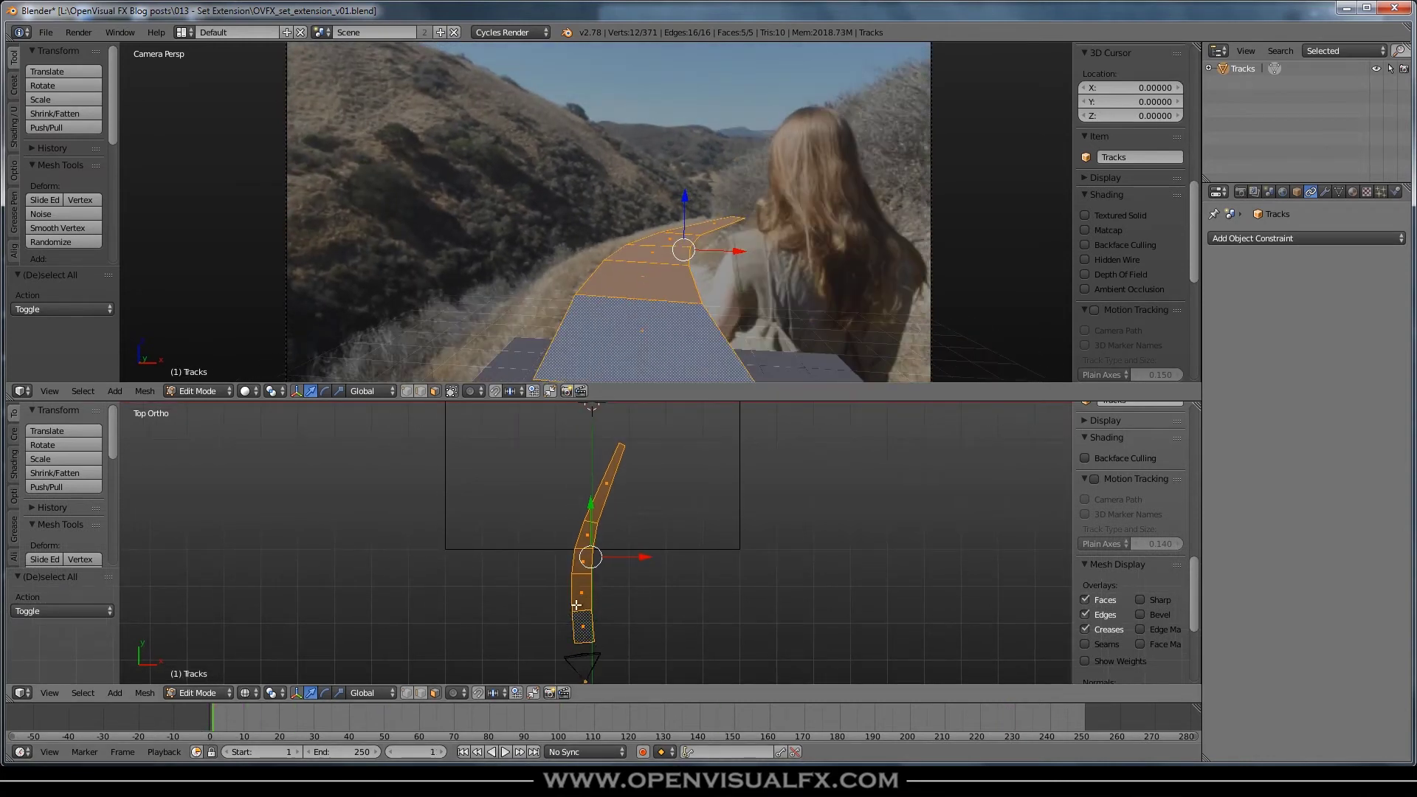
key("shift+d")
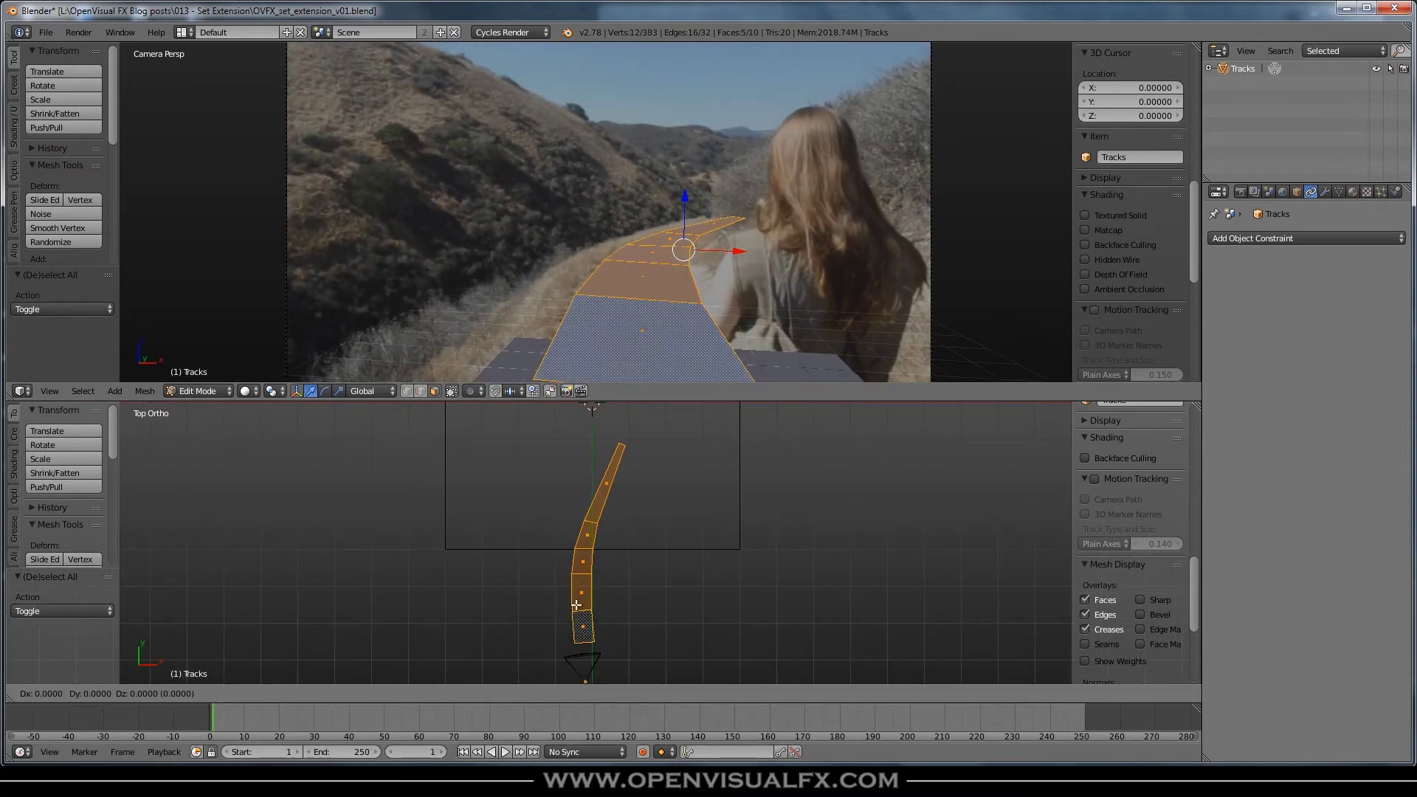
right_click(576, 605)
key("Tab")
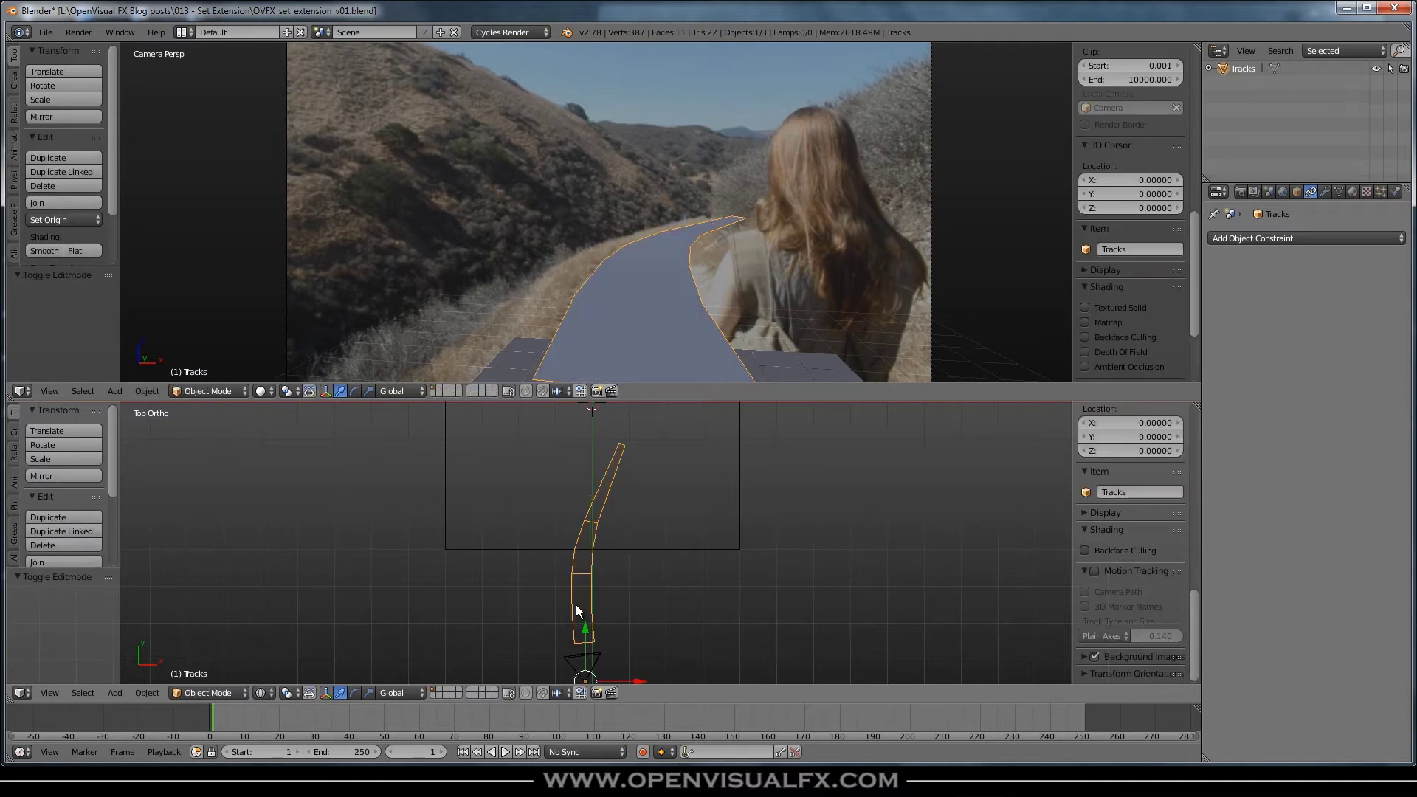
key("Tab")
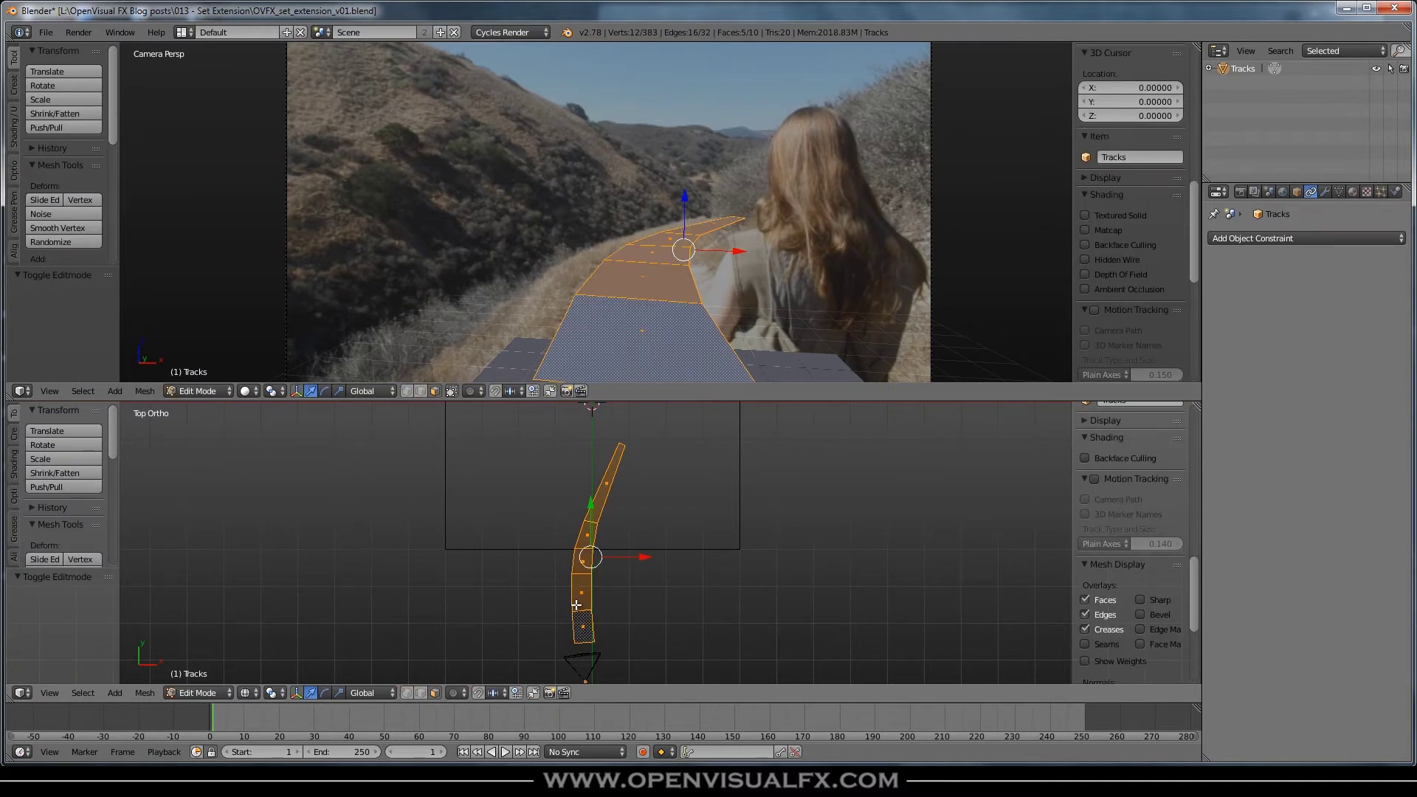
key("p")
left_click(546, 606)
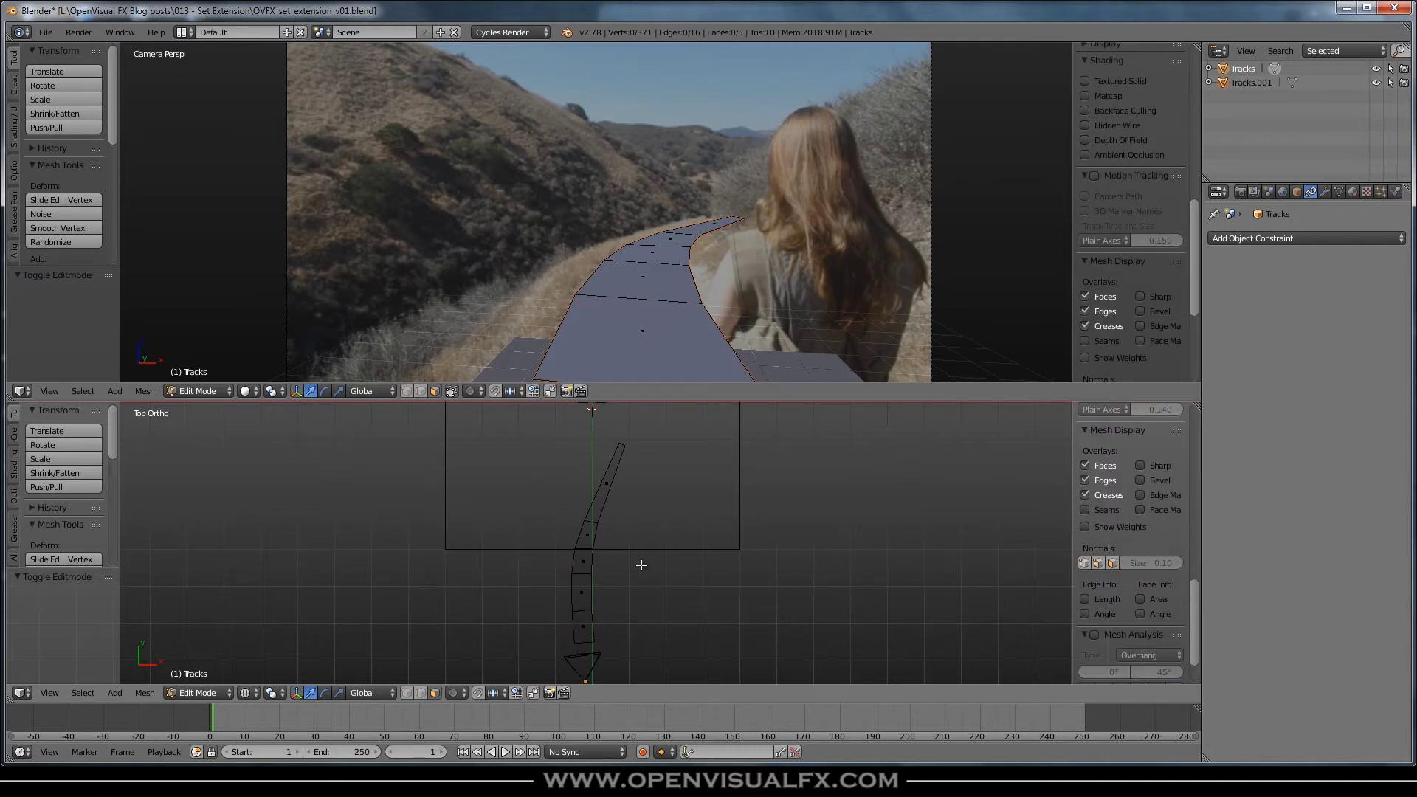
Step: Select the new Tracks.001 road object and check its geometry in Edit Mode
key("Tab")
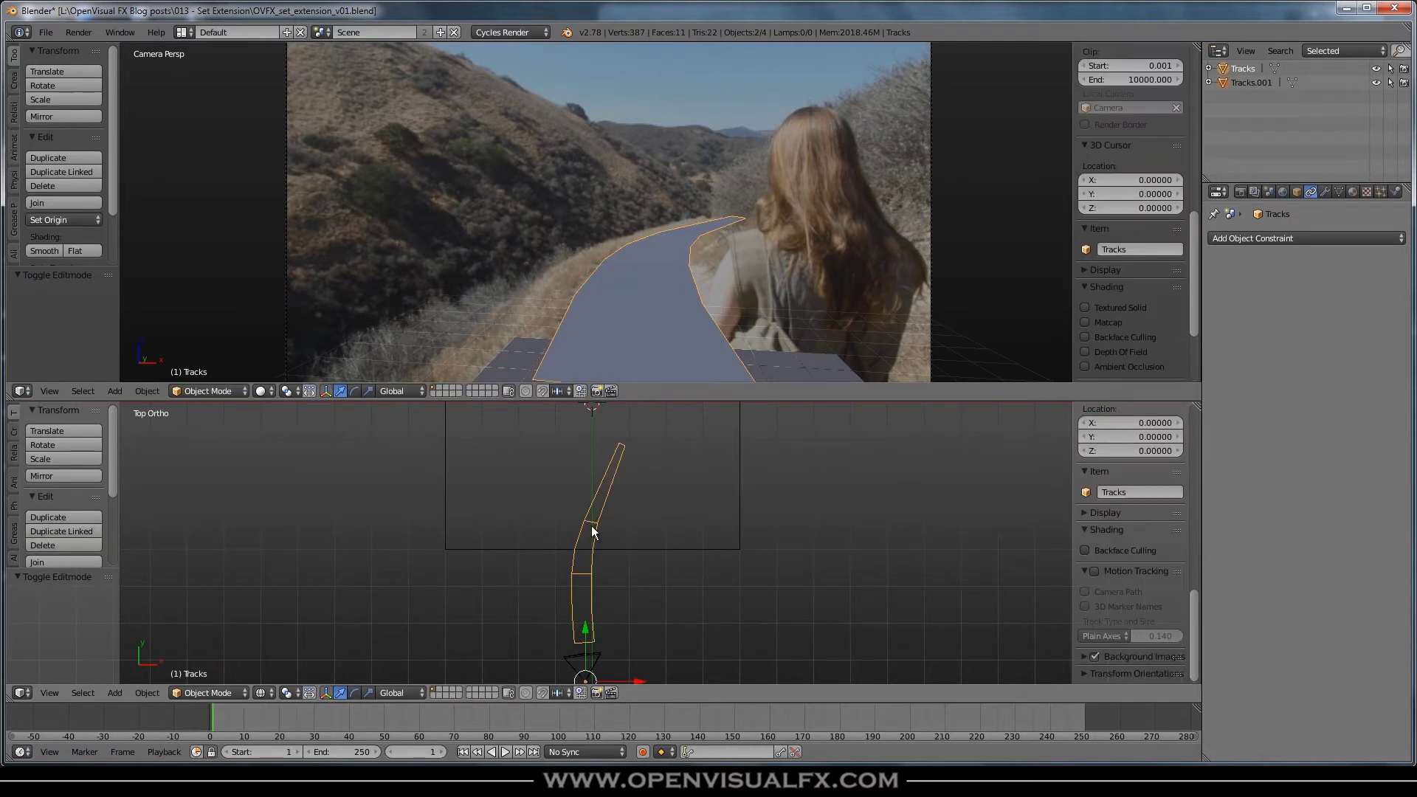
key("Tab")
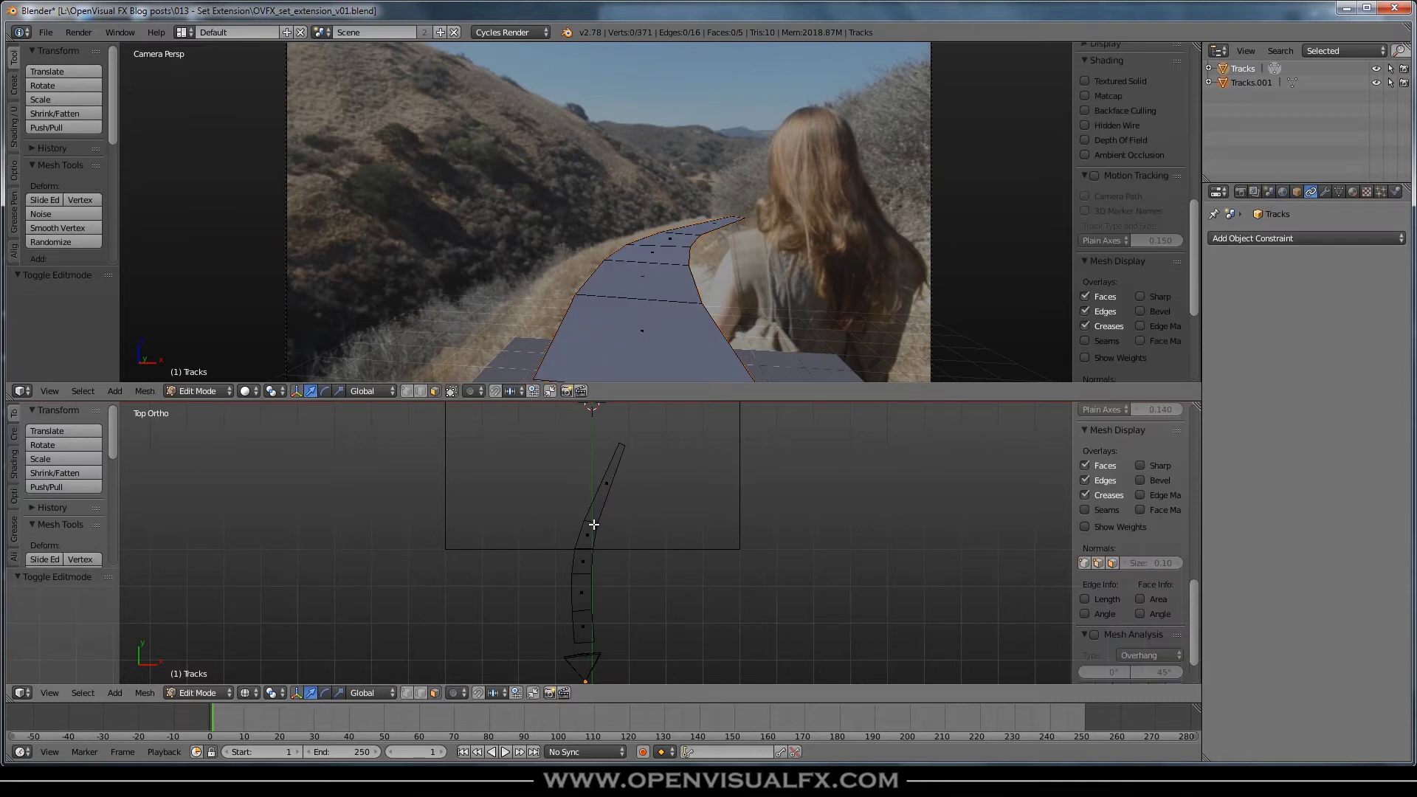
right_click(590, 530)
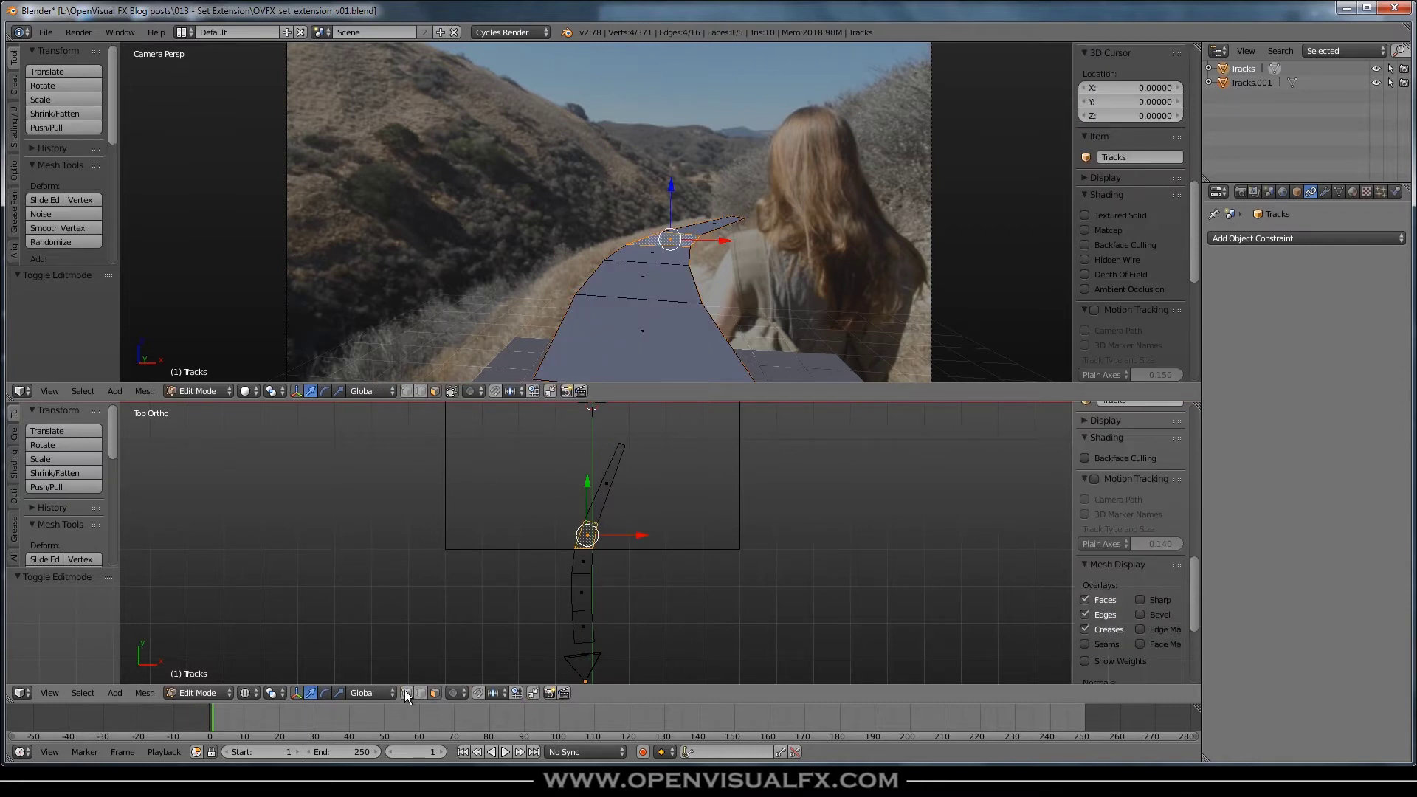
right_click(540, 560)
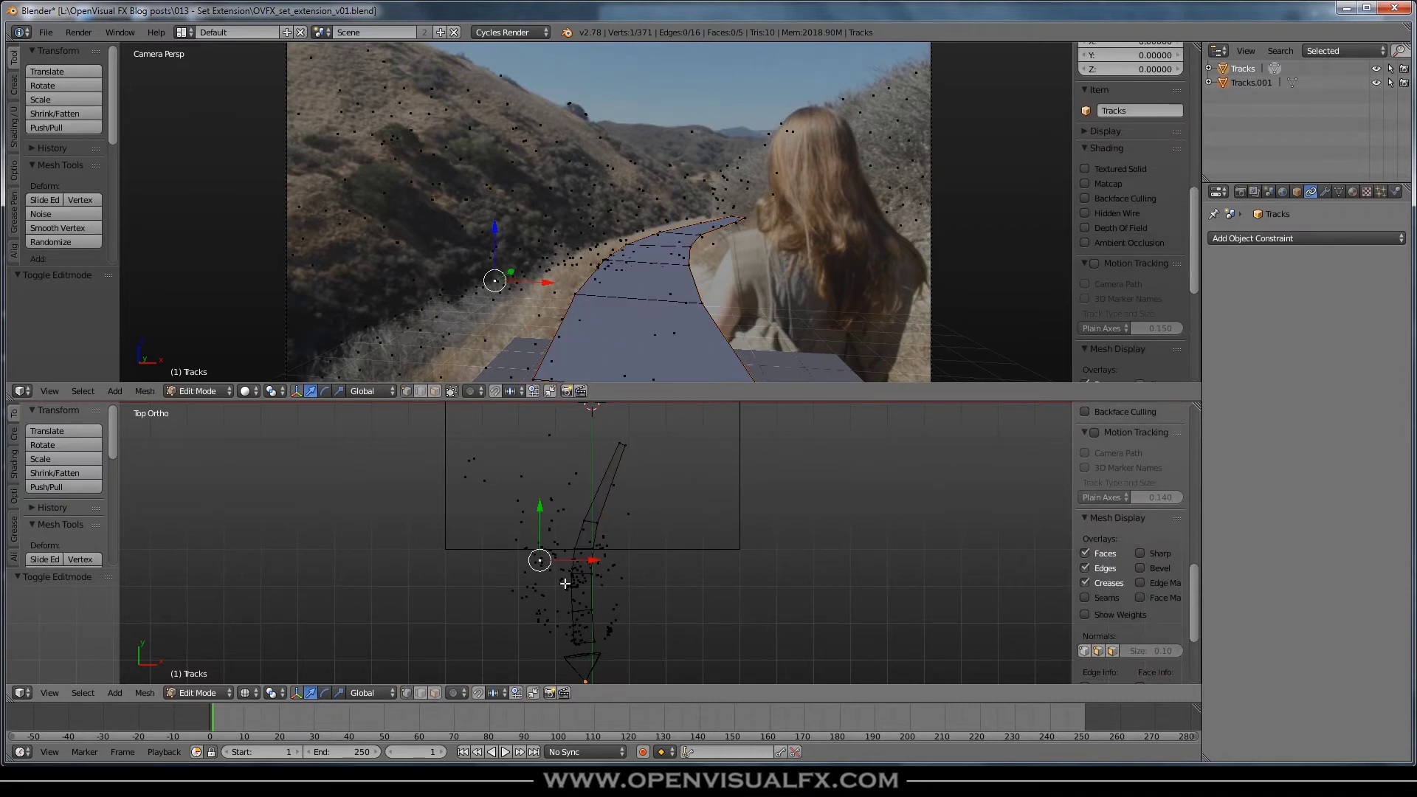
key("Tab")
right_click(596, 534)
key("Tab")
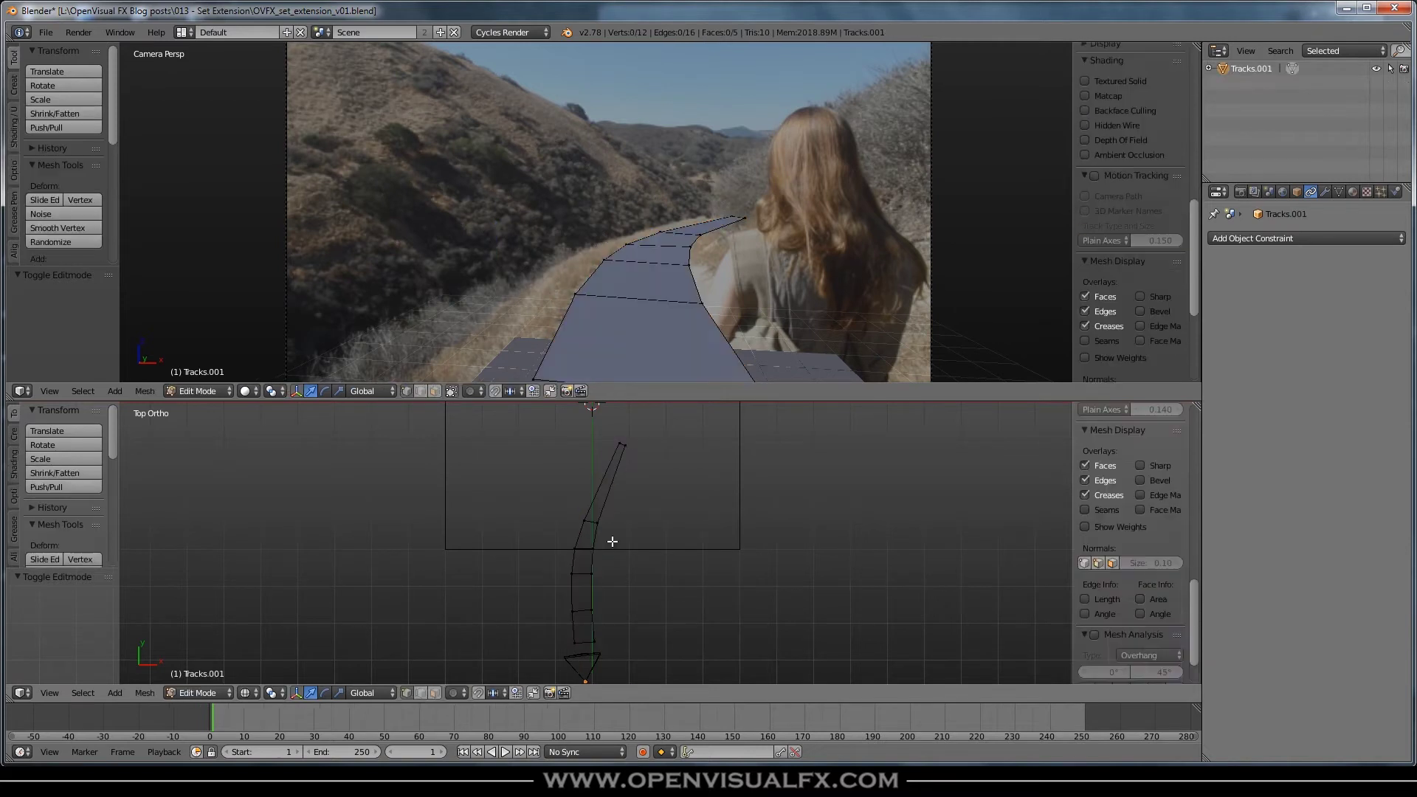
scroll(609, 554, "down", 3)
mouse_move(662, 503)
middle_mouse_down("shift")
mouse_move(665, 591)
mouse_move(677, 523)
middle_mouse_up("shift")
Step: Move the original Tracks object to another layer and show that layer
key("Tab")
right_click(615, 558)
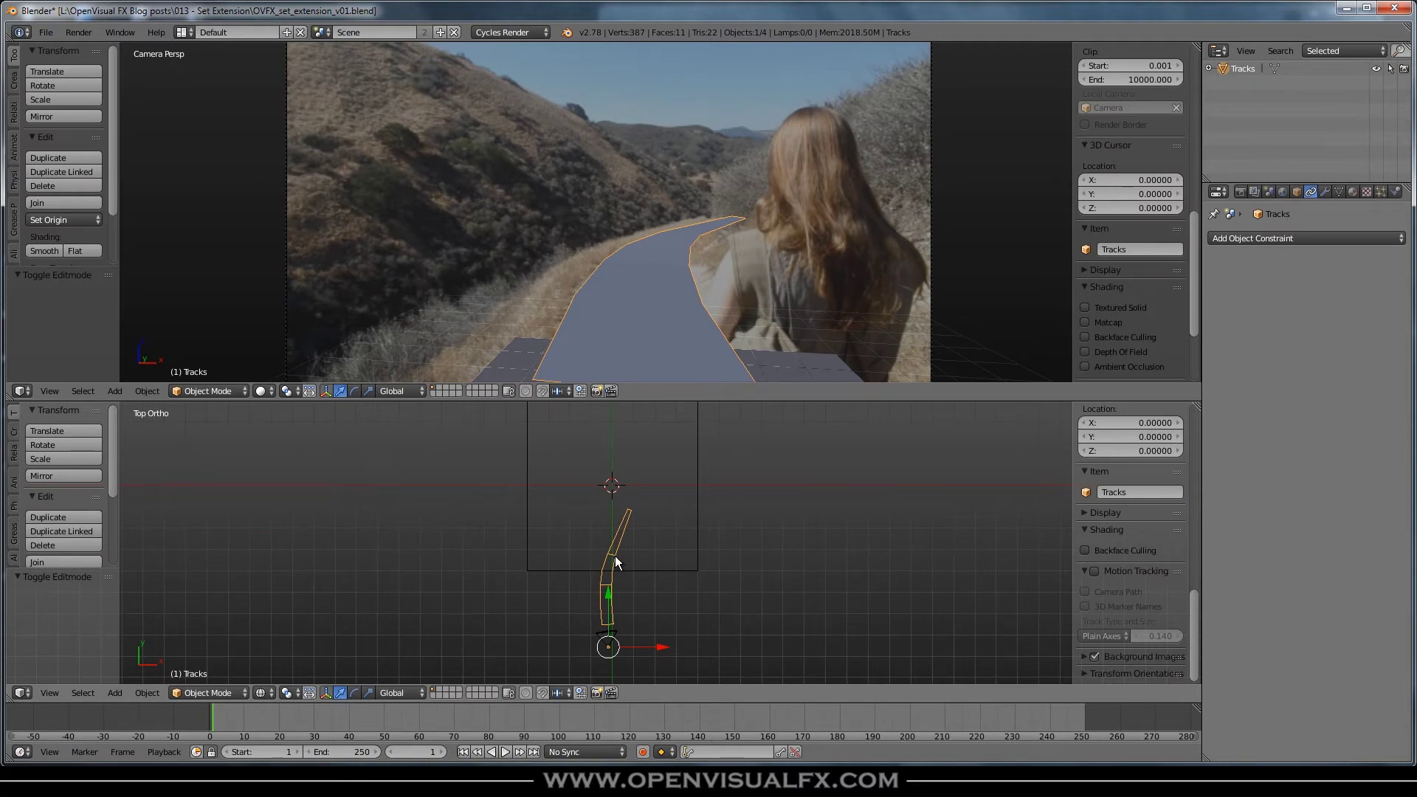
key("Tab")
key("Tab")
key("m")
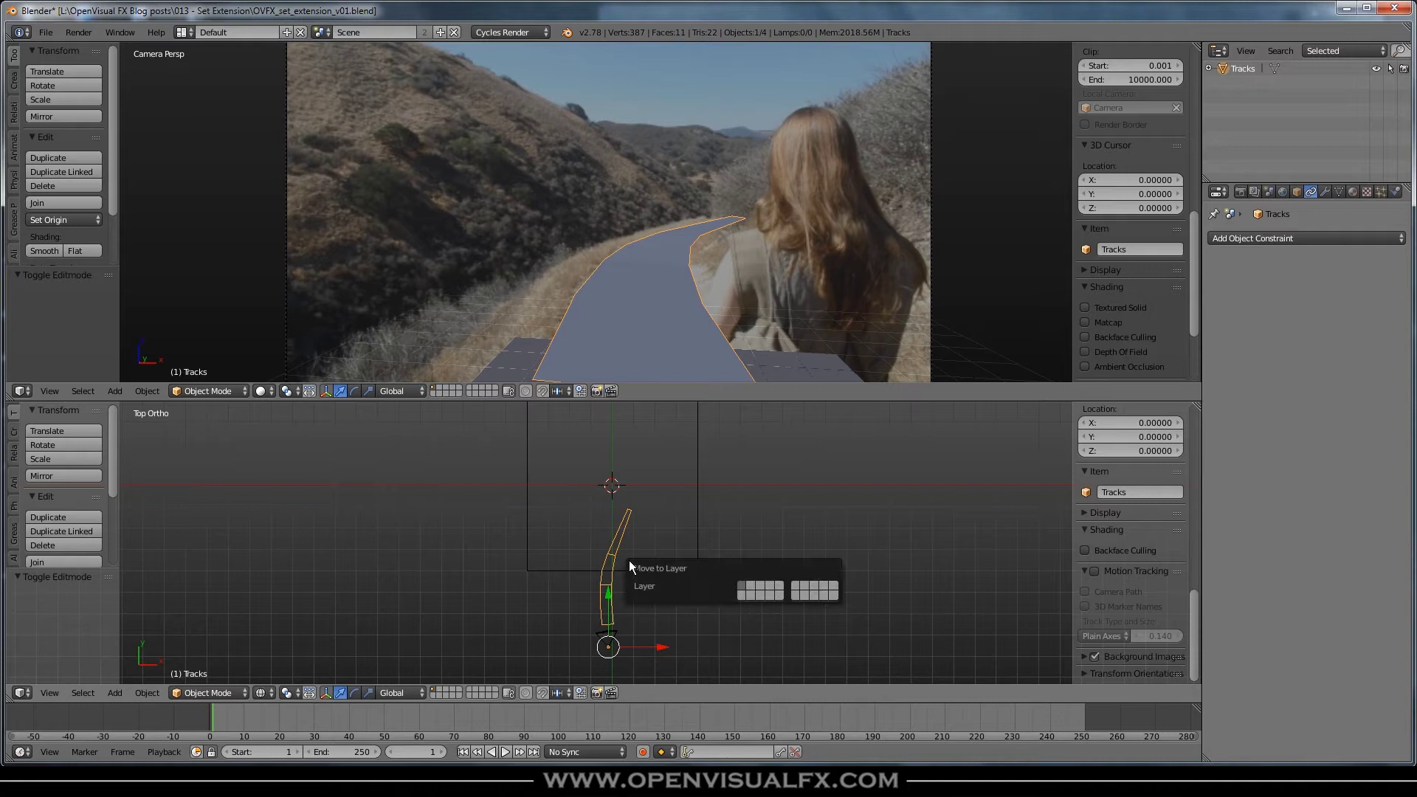
left_click(739, 597)
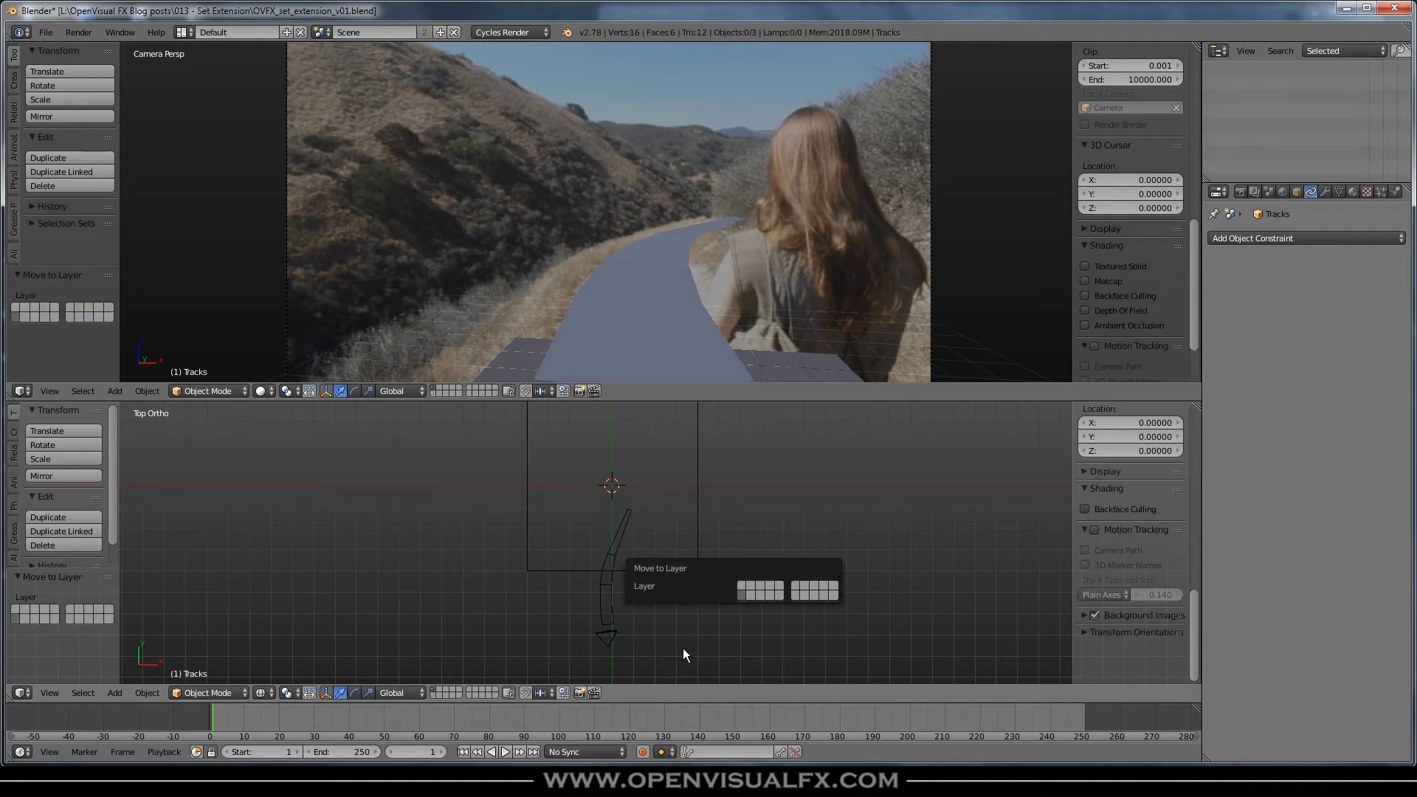
left_click(433, 692)
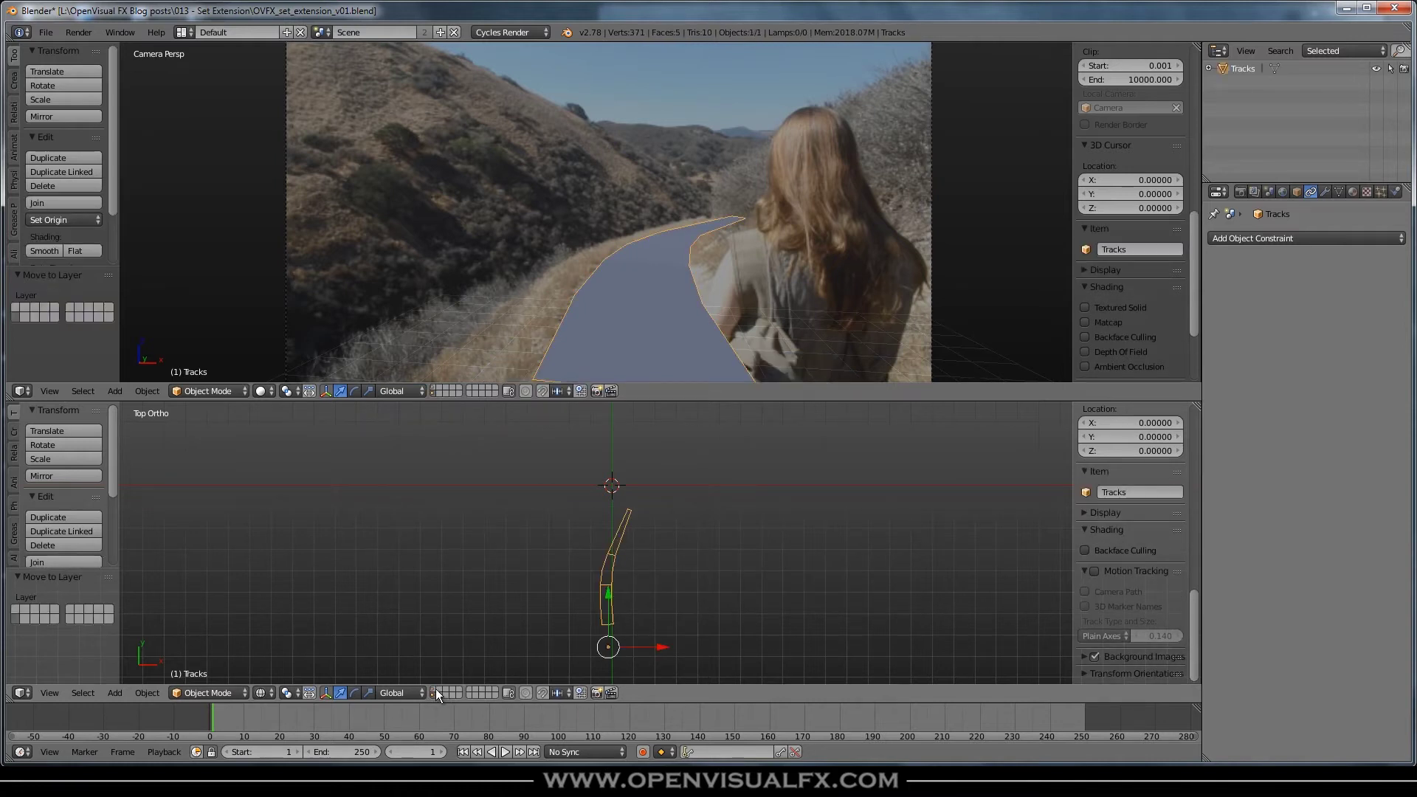
Step: Reselect Tracks.001 and switch layers so the trail mesh shows again
key("Tab")
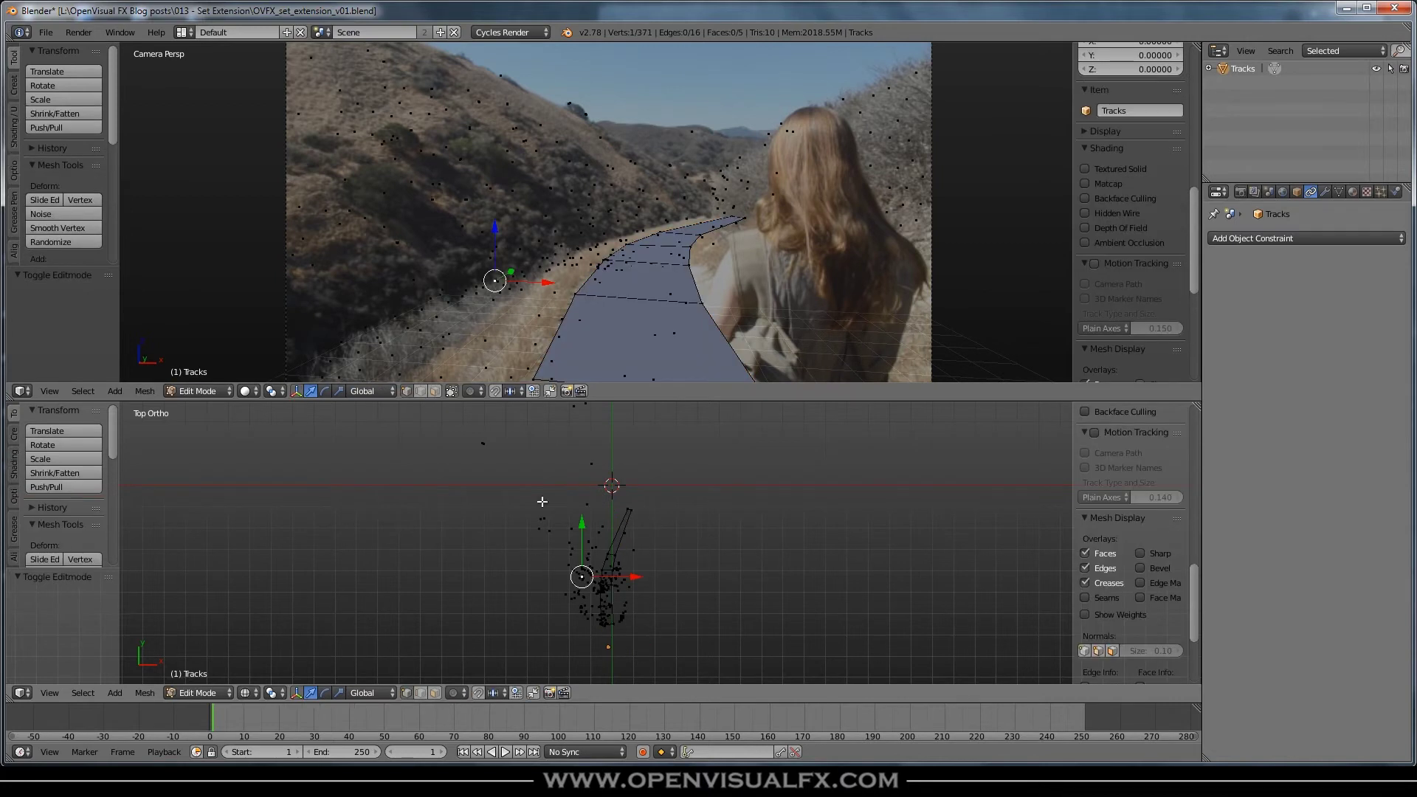
key("Tab")
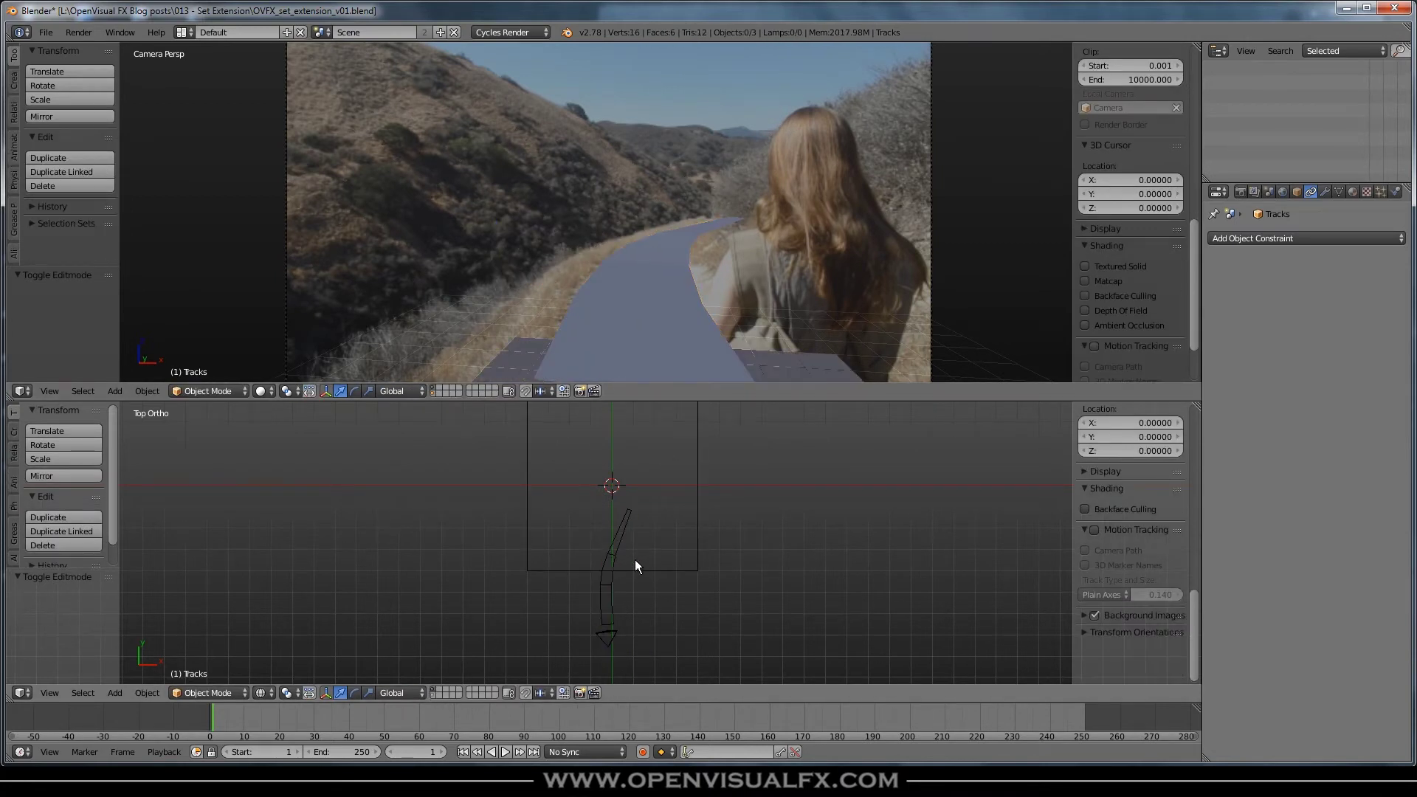
right_click(614, 559)
key("Tab")
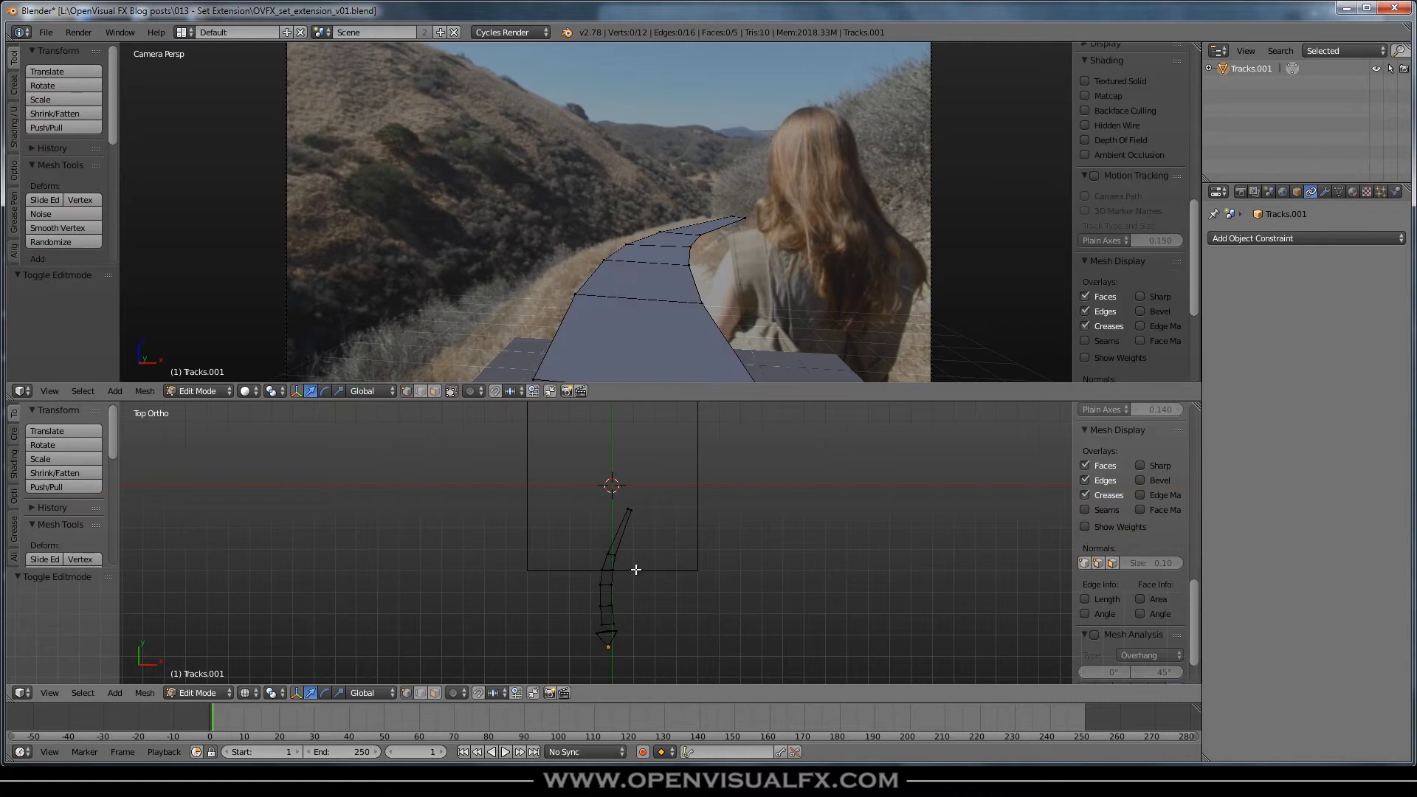
key("Tab")
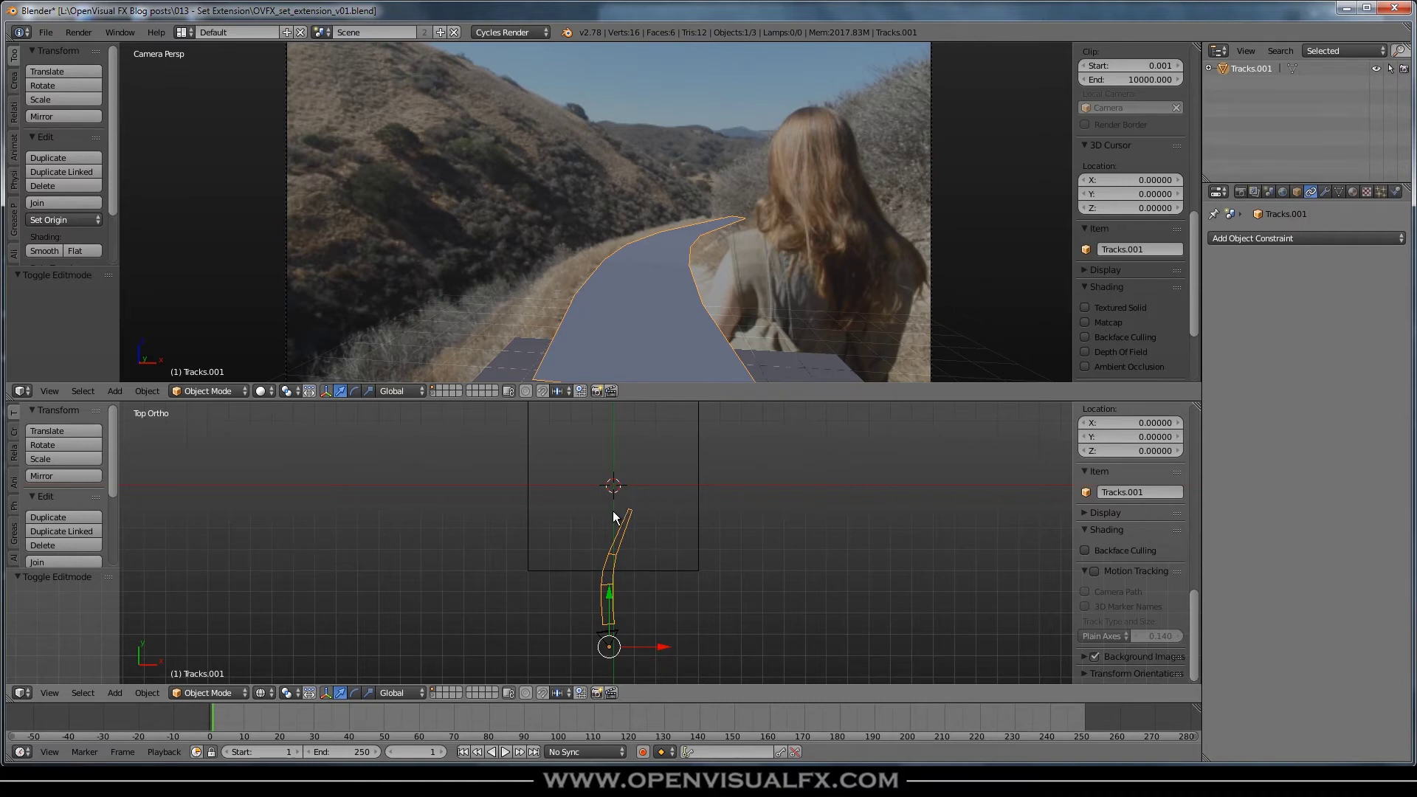
left_click(433, 695)
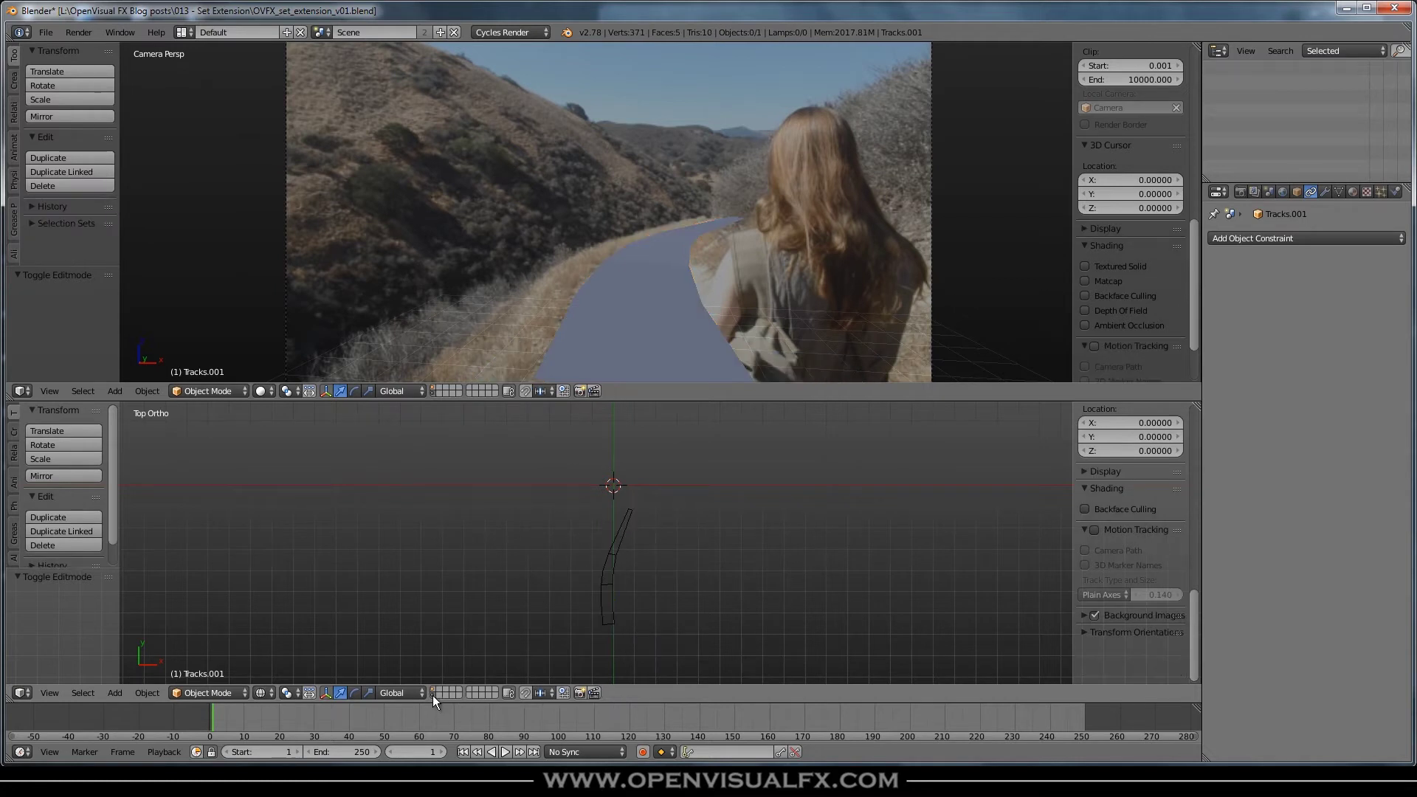
left_click(432, 694)
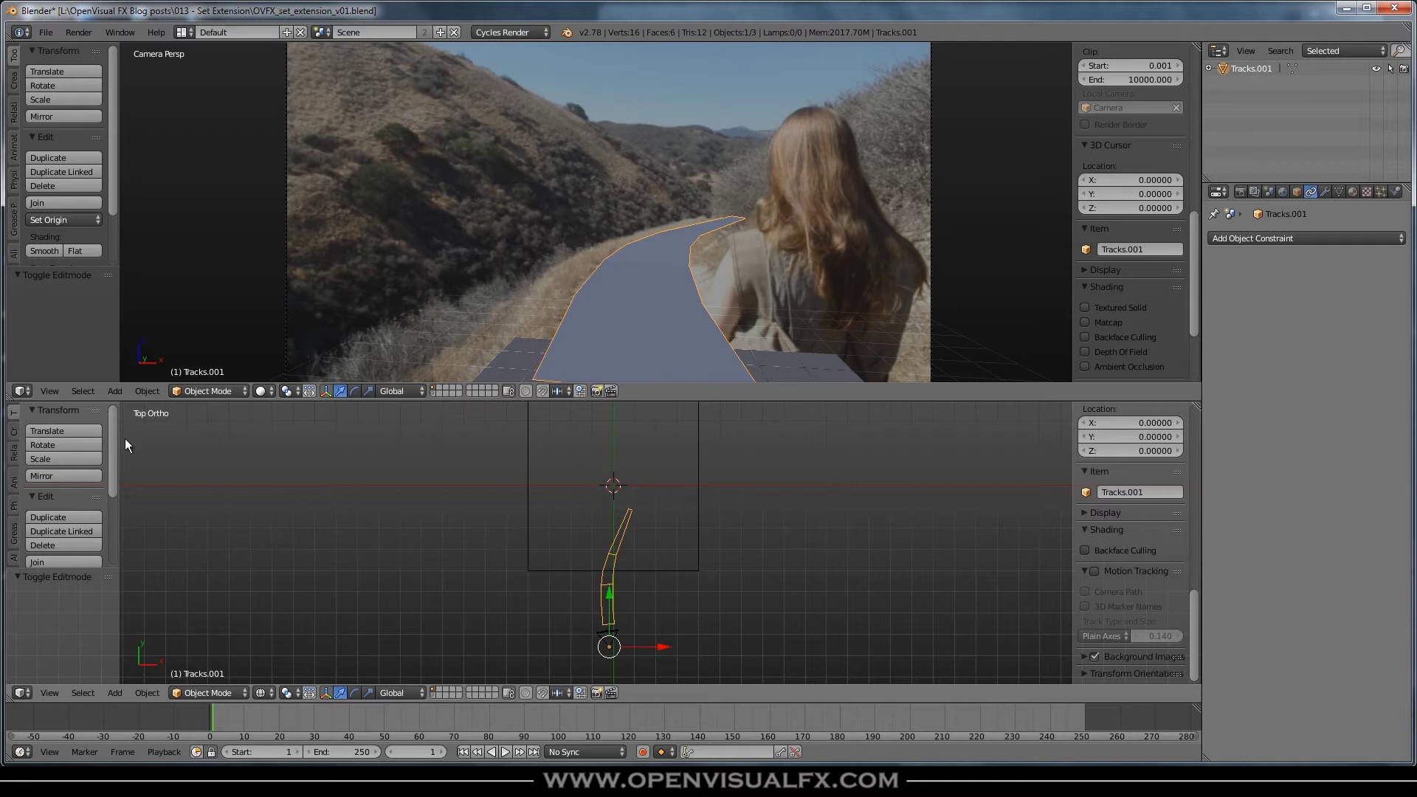
Step: Set Tracks.001's origin to its geometry and view it in perspective at an angle
left_click(67, 220)
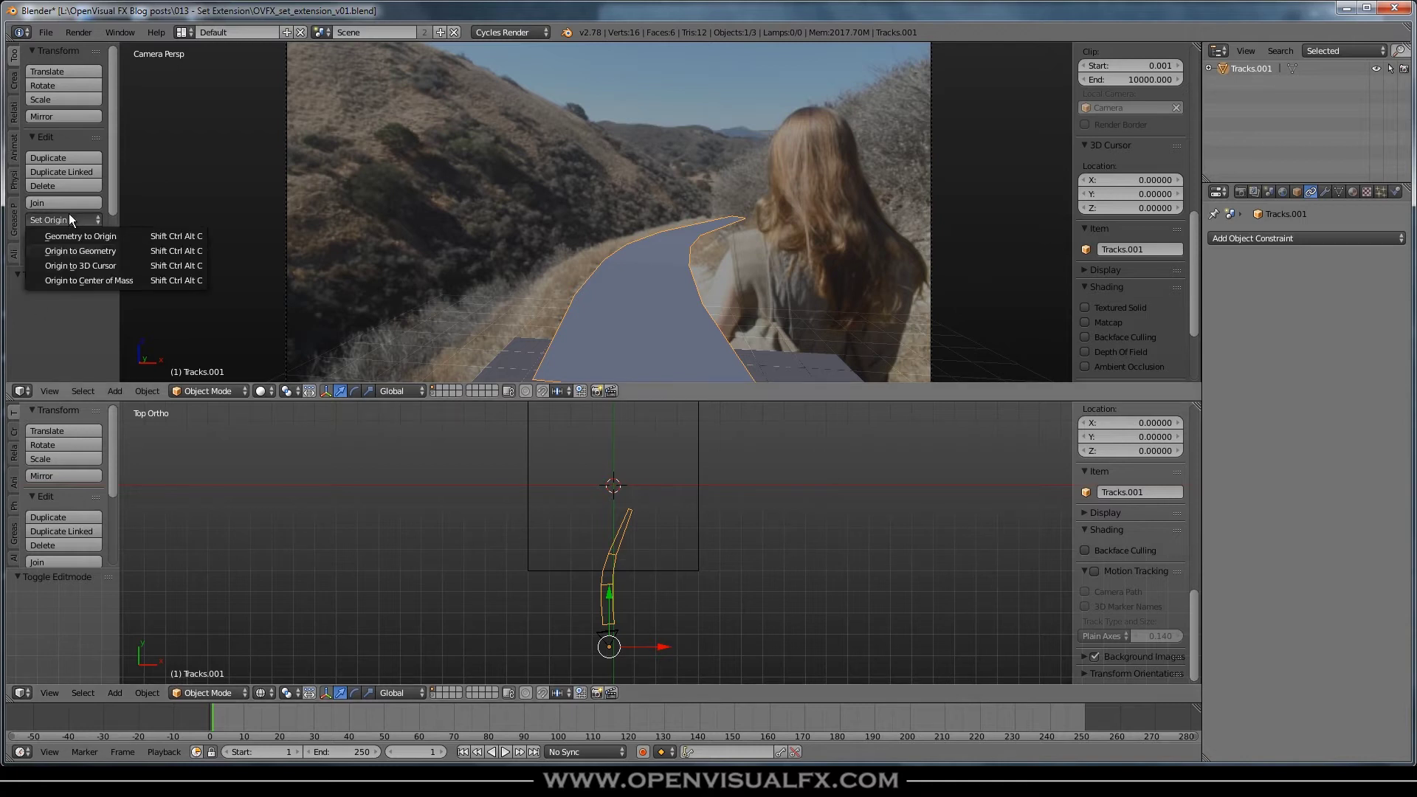
left_click(86, 251)
middle_click_drag(702, 586, 595, 580)
key("KP_5")
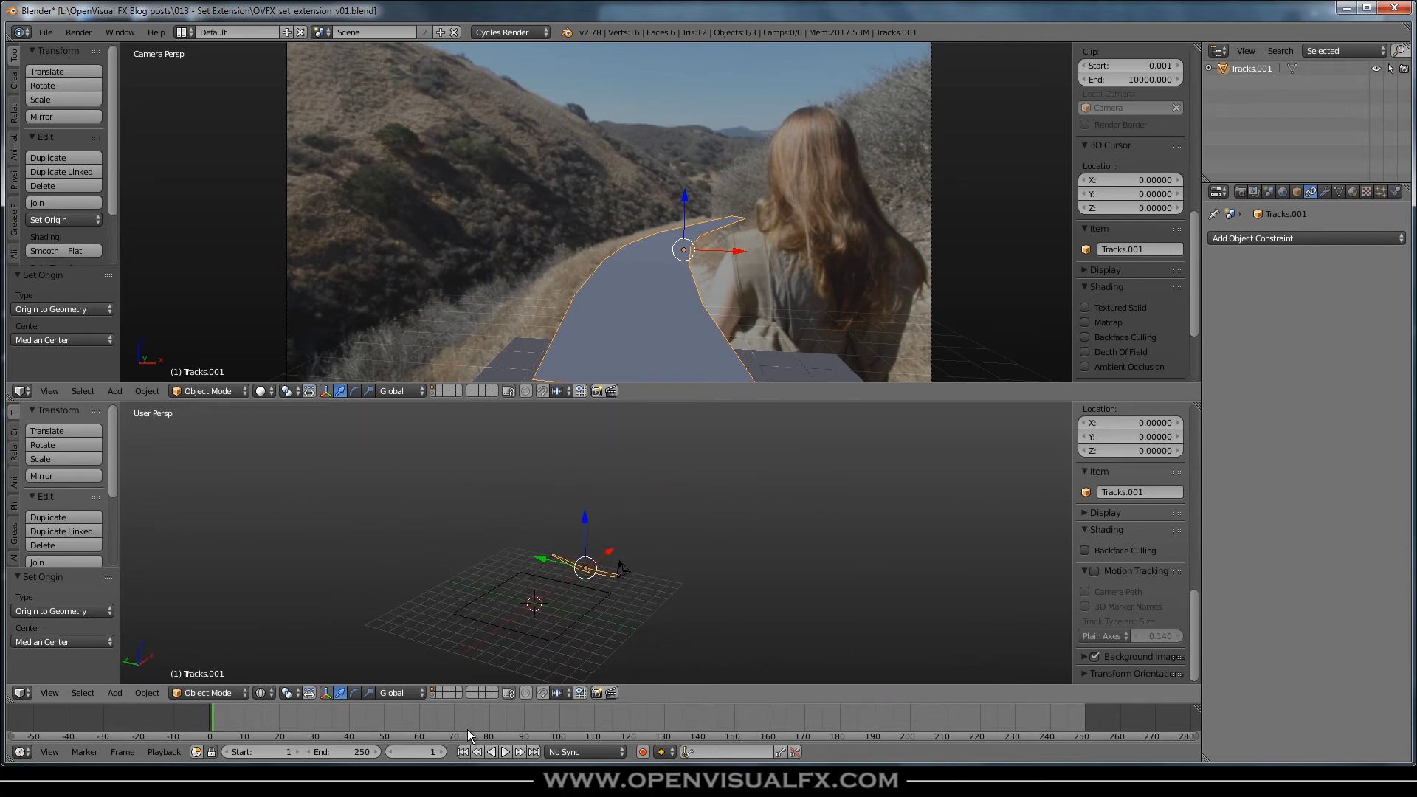
Step: Show the Tracks points layer, select the Tracks point object and edit its vertices
left_click(433, 695)
right_click(613, 573)
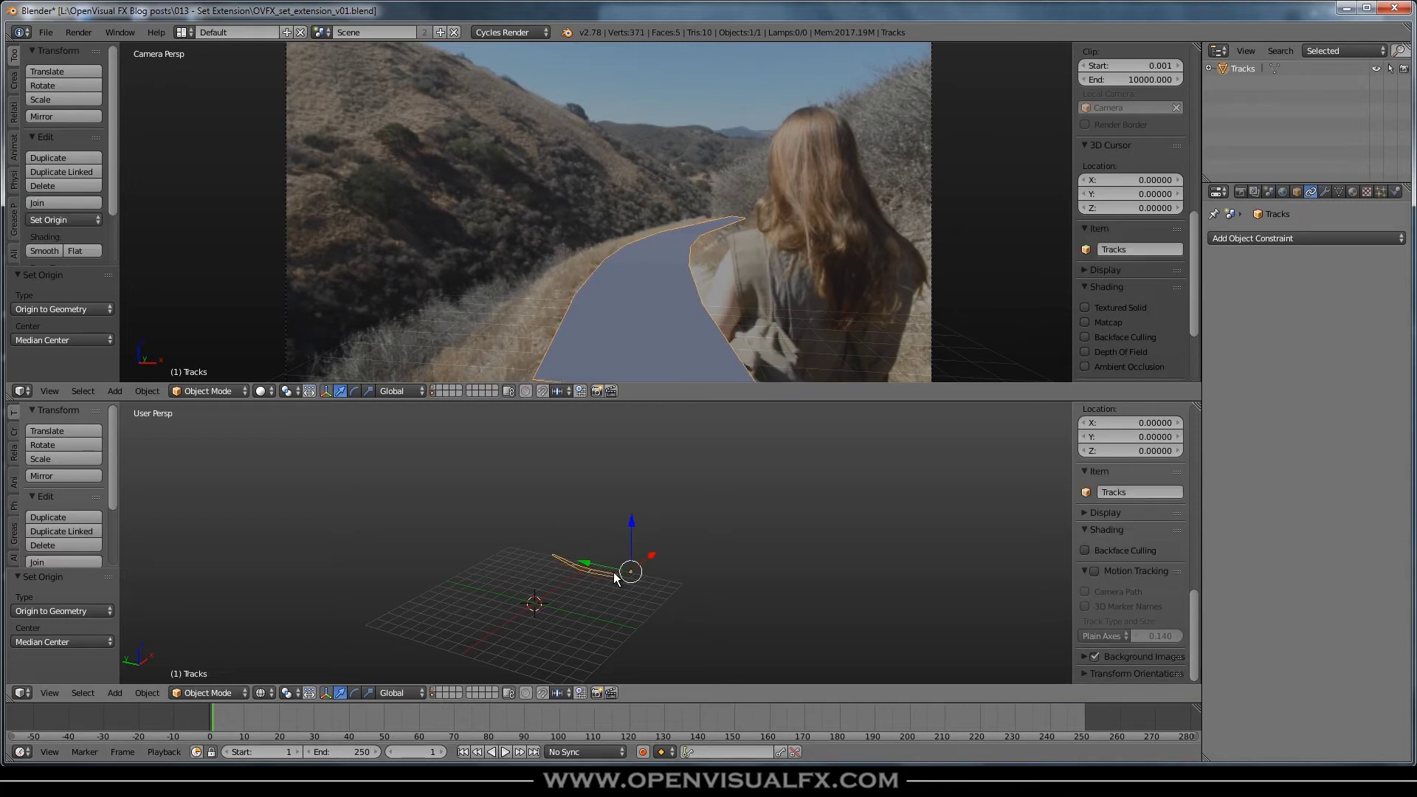
key("Tab")
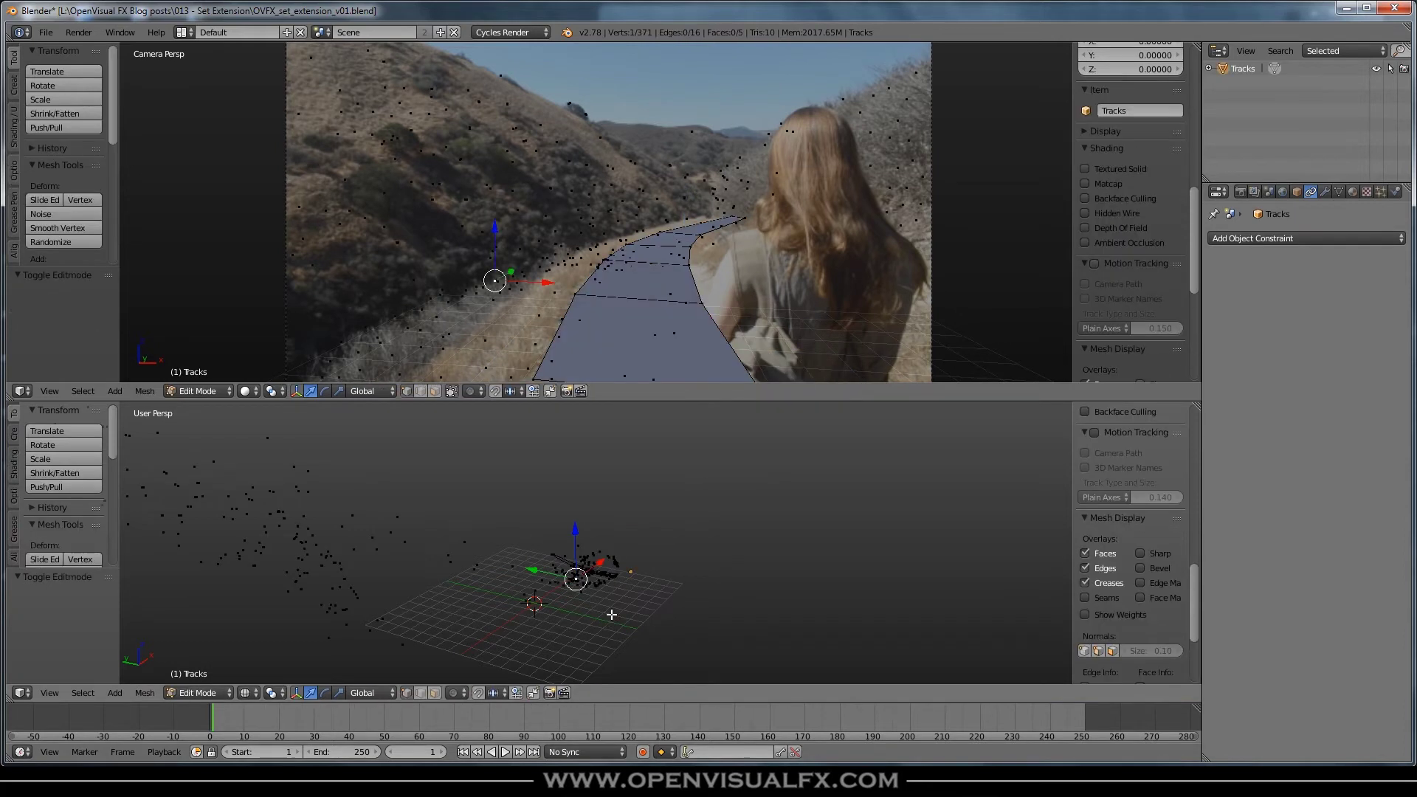
middle_click_drag(664, 569, 636, 597)
Step: Select four hillside track points and fill a quad face between them
right_click(550, 188)
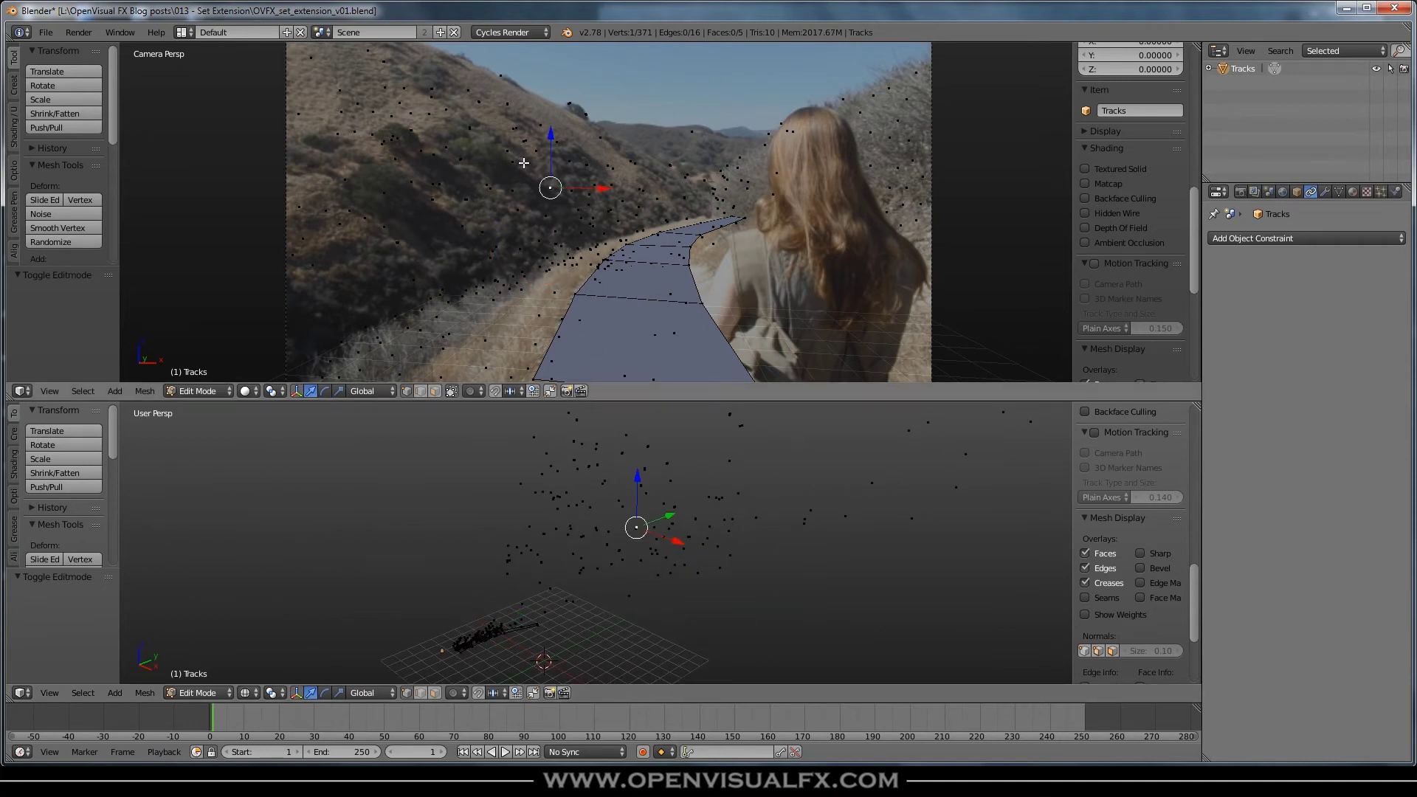
scroll(524, 171, "up", 5)
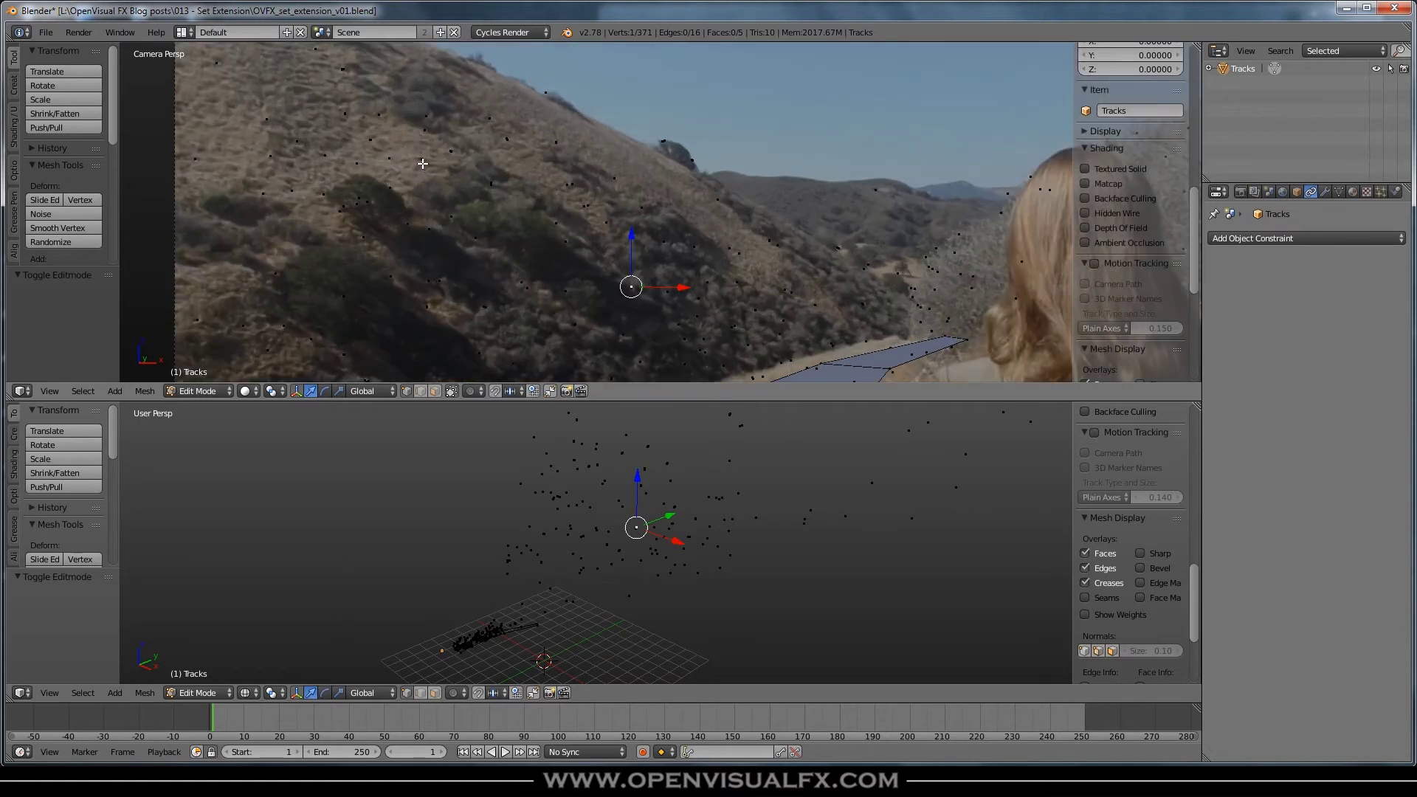
scroll(423, 163, "down", 1)
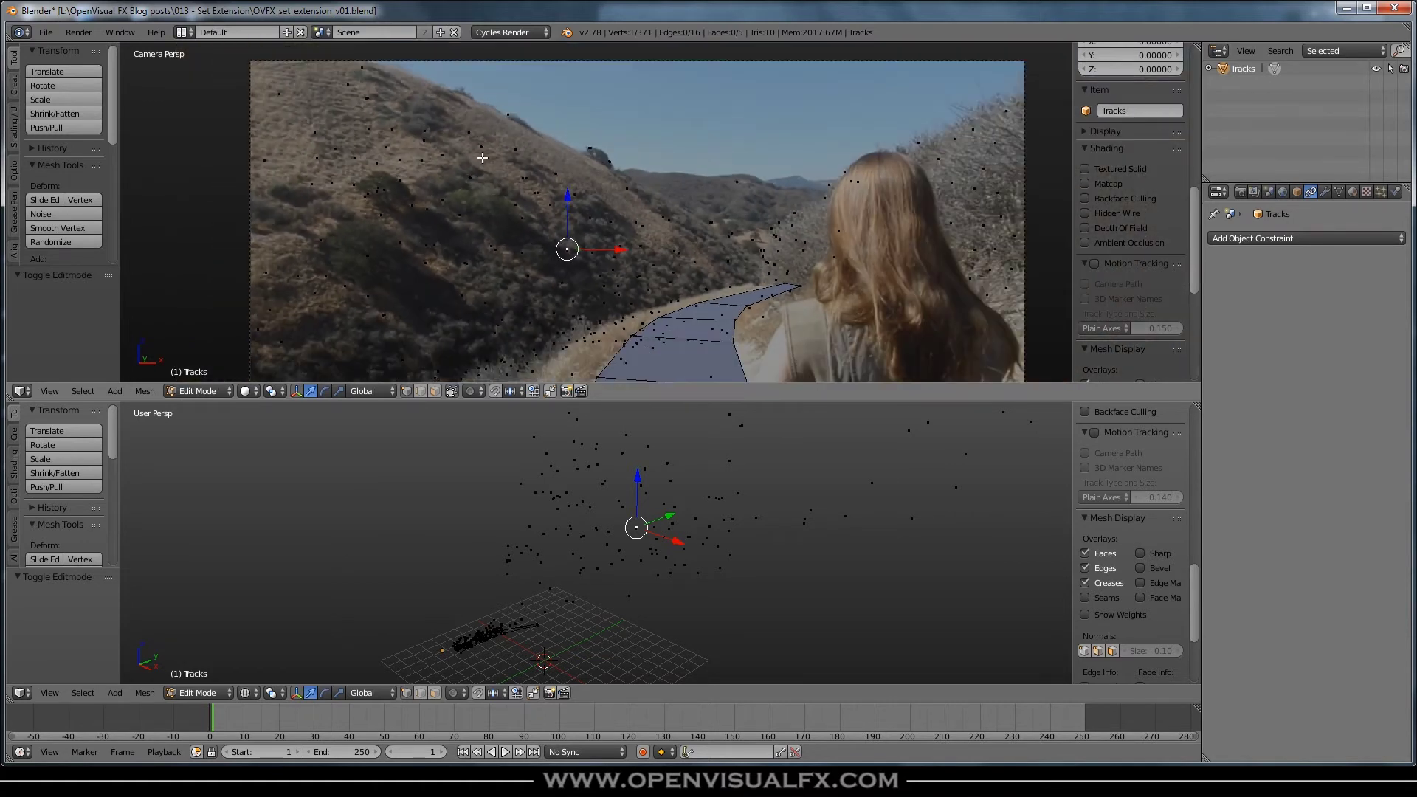
right_click(286, 95)
right_click(313, 128, "shift")
right_click(372, 128, "shift")
right_click(347, 86, "shift")
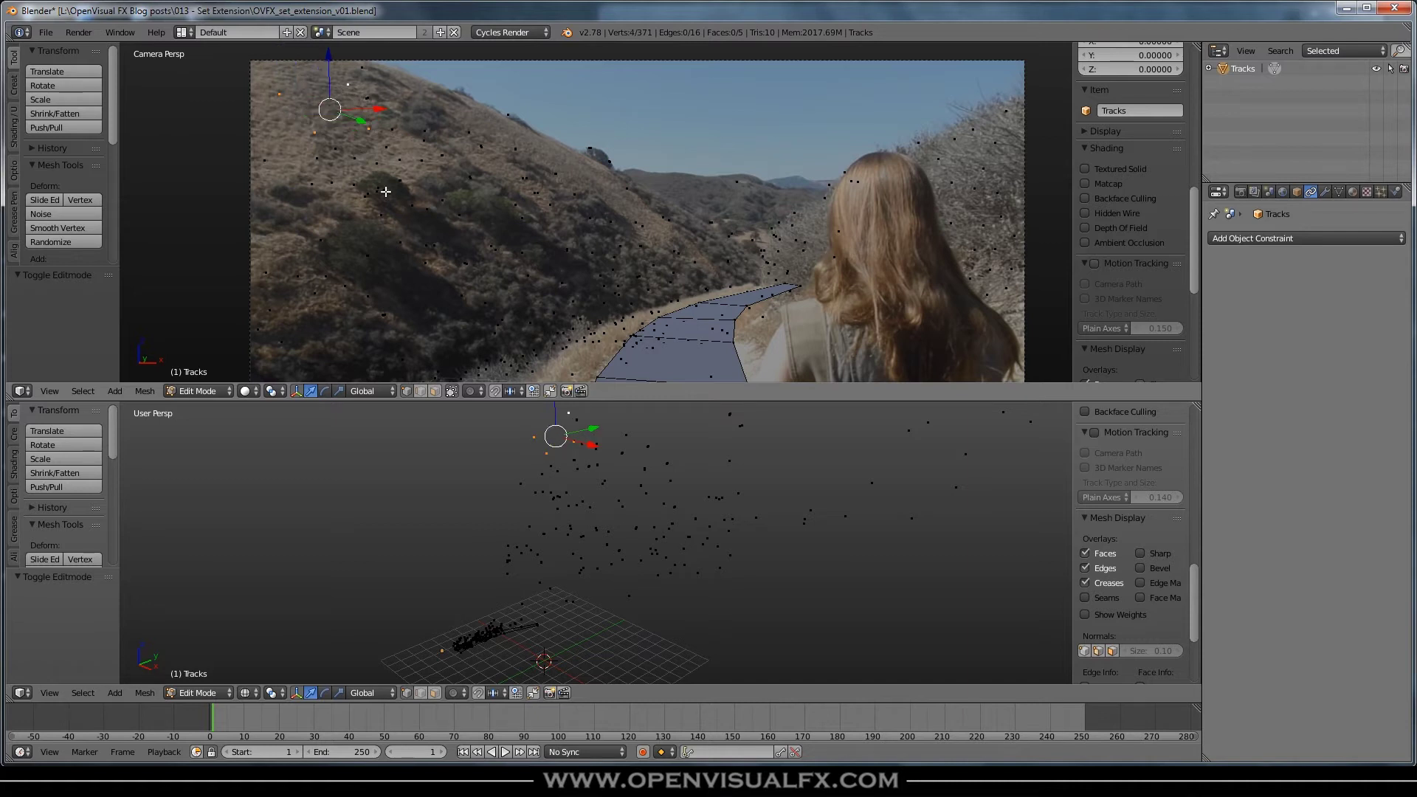
key("f")
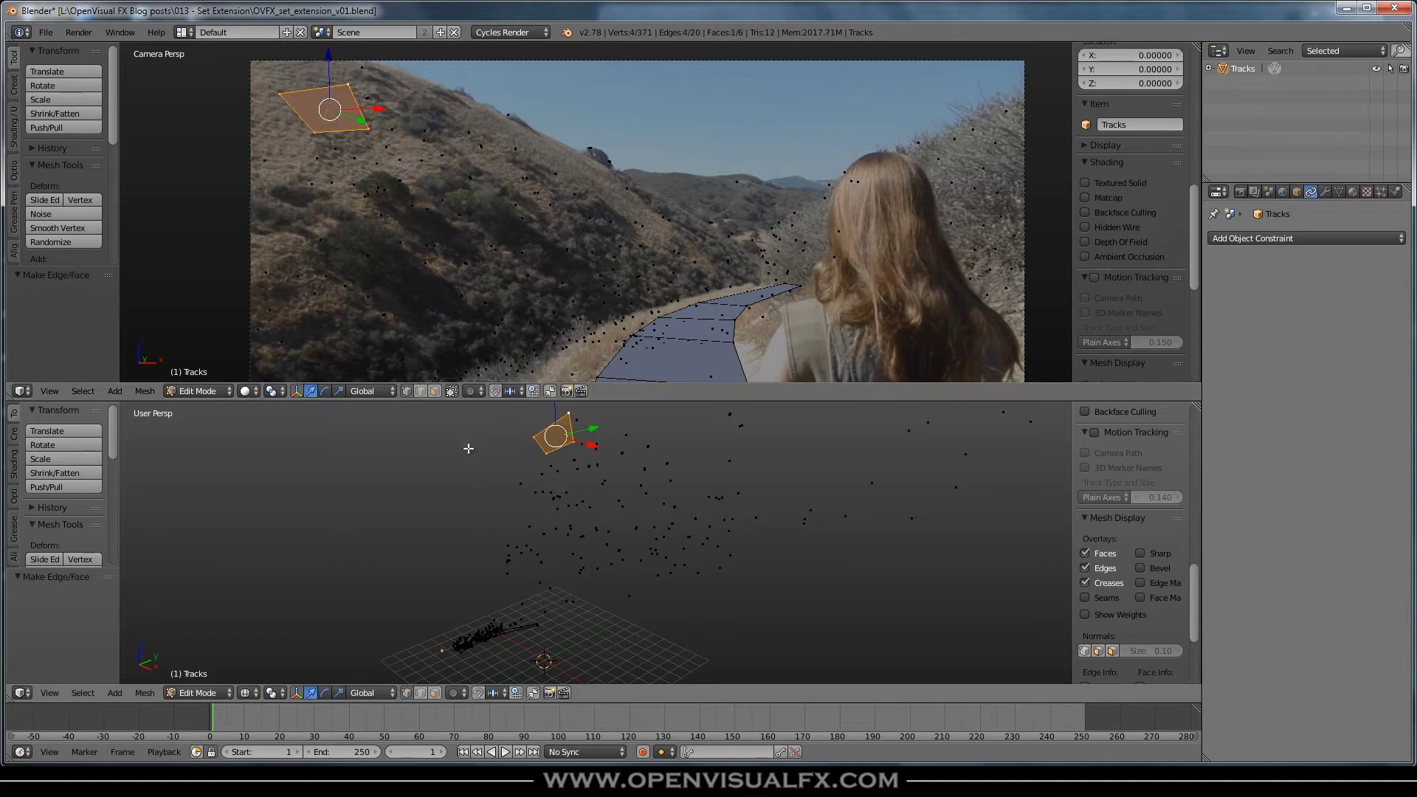
Step: Select the face's bottom corners plus a lower hillside point and fill a second face
middle_click_drag(706, 525, 650, 569, "shift")
right_click(316, 141)
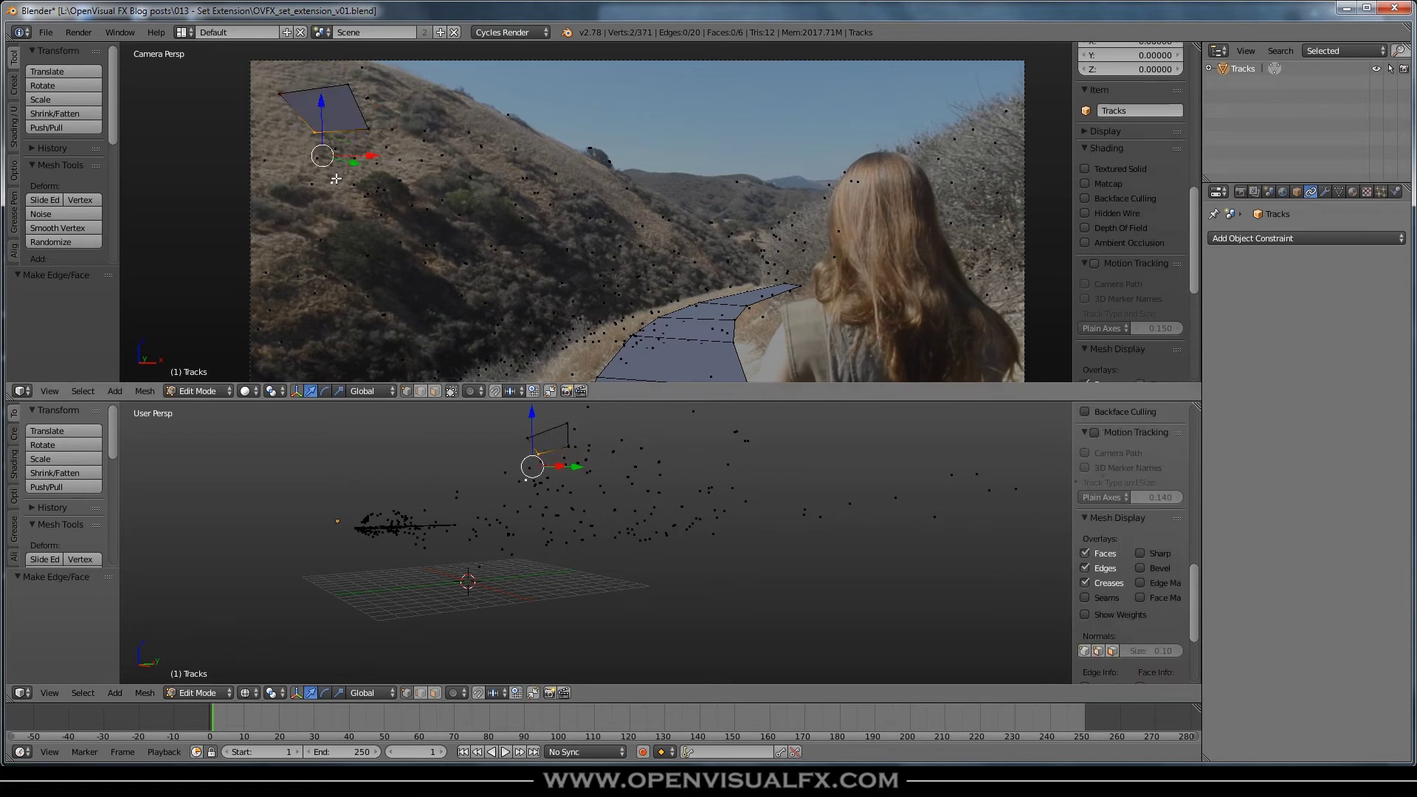
right_click(368, 130, "shift")
scroll(391, 175, "up", 2)
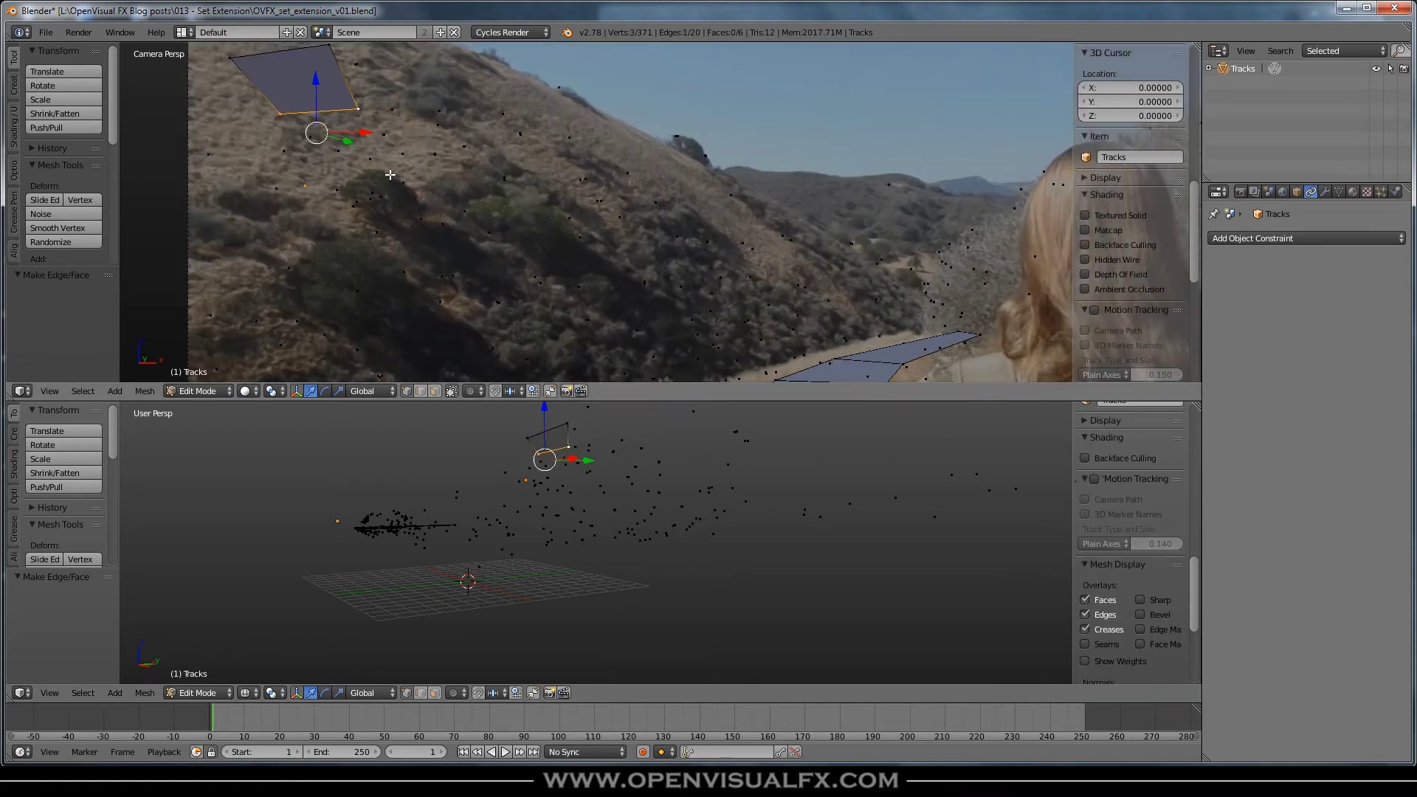
scroll(390, 175, "up", 1)
right_click(405, 186, "shift")
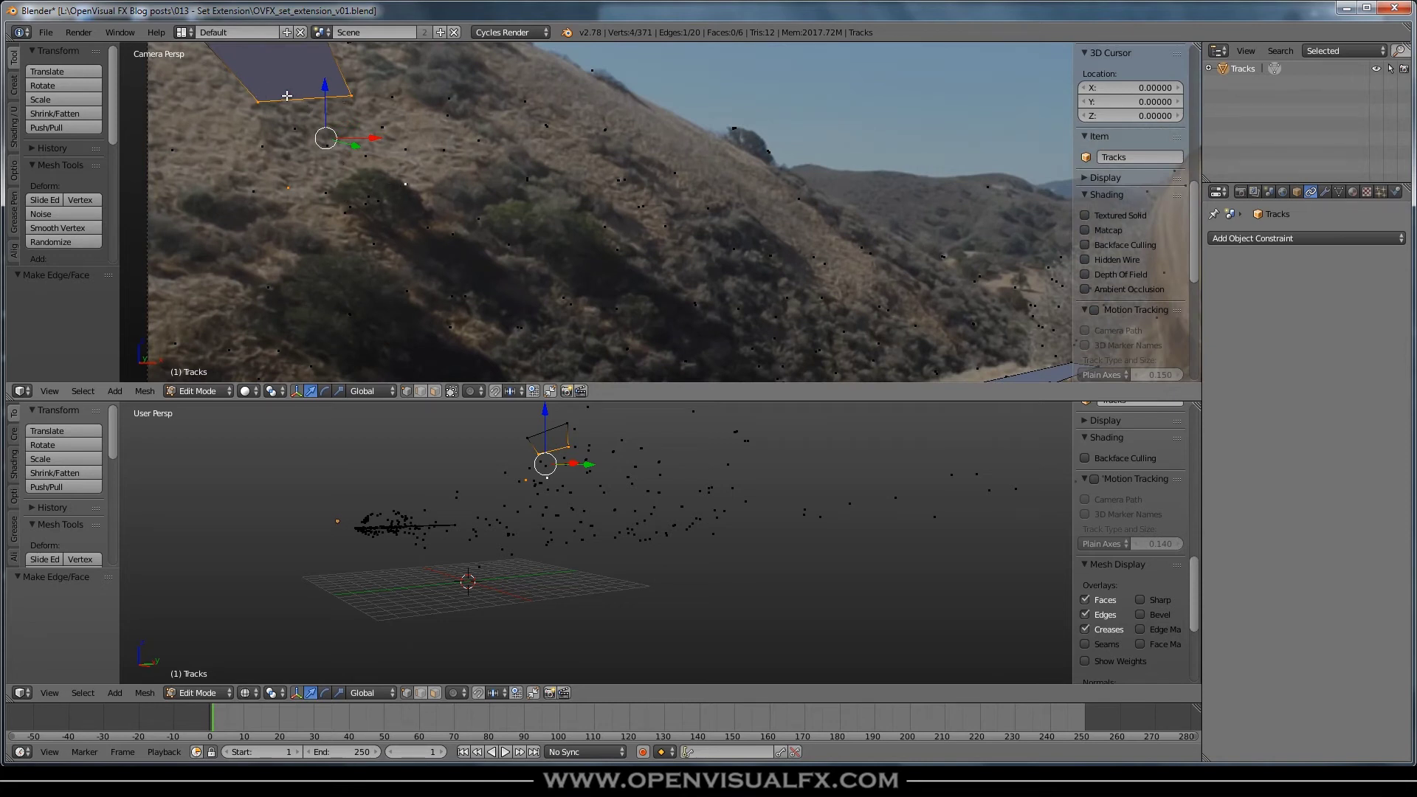
key("f")
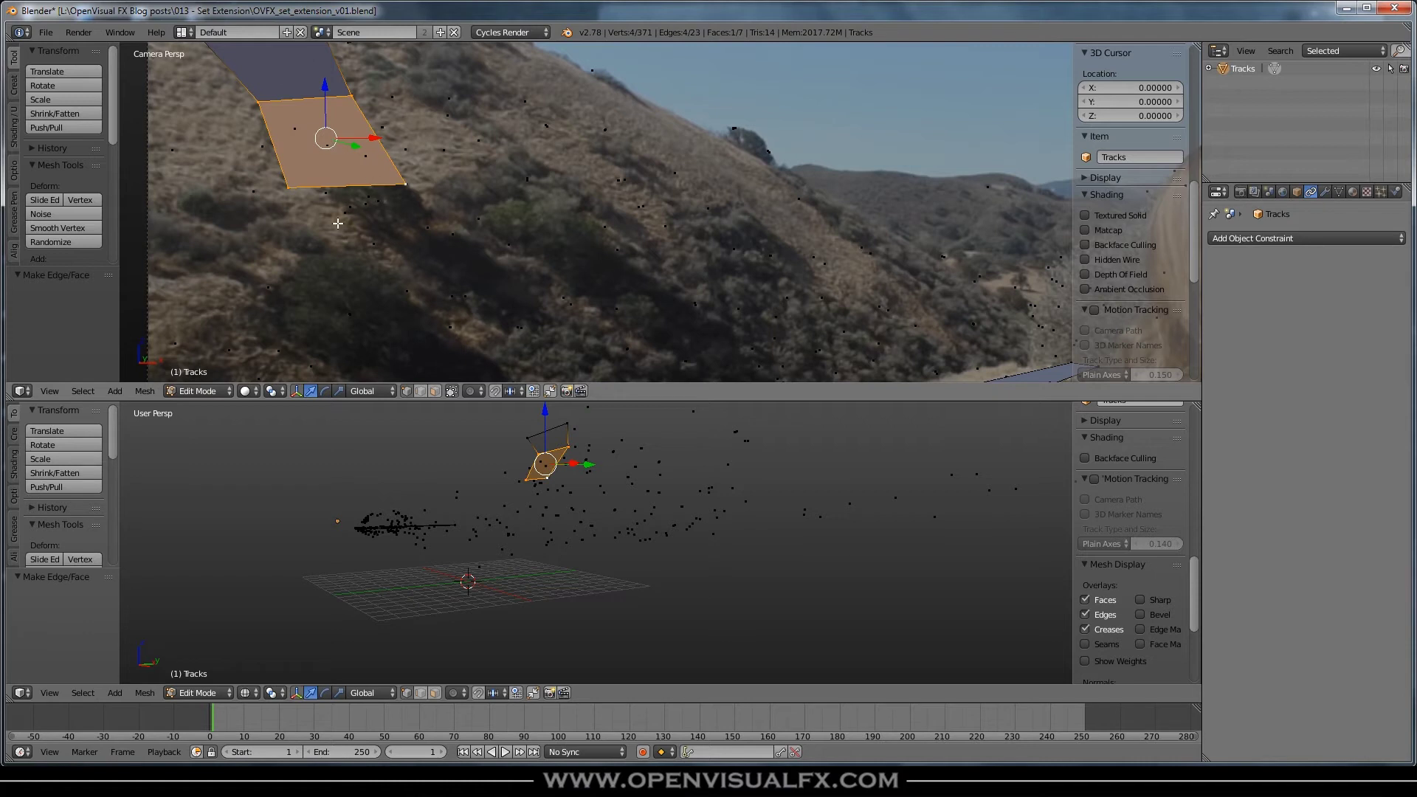
Step: Deselect the new face's top corners to keep its bottom edge, and pan the camera view
right_click(261, 103, "shift")
right_click(349, 96, "shift")
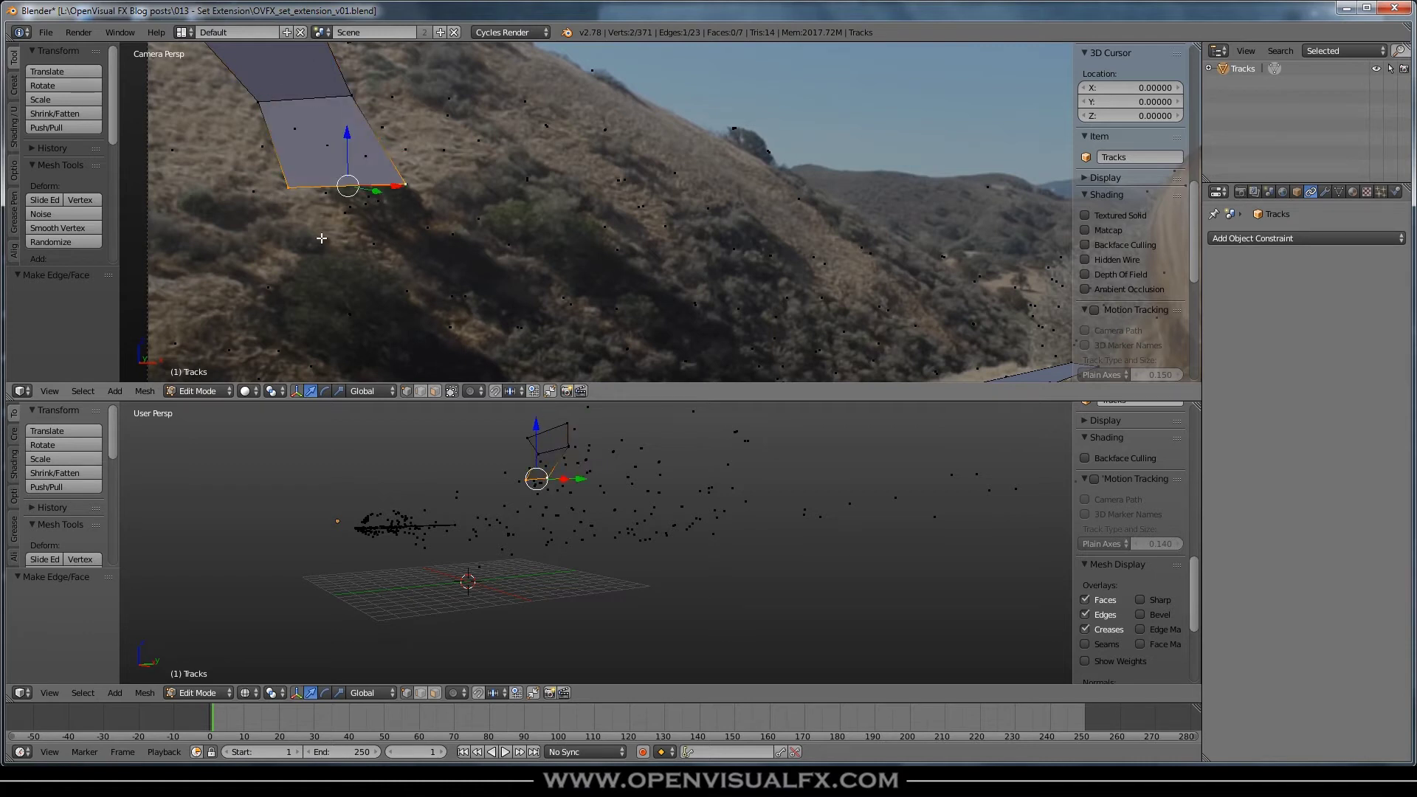
middle_click_drag(379, 302, 453, 241, "shift")
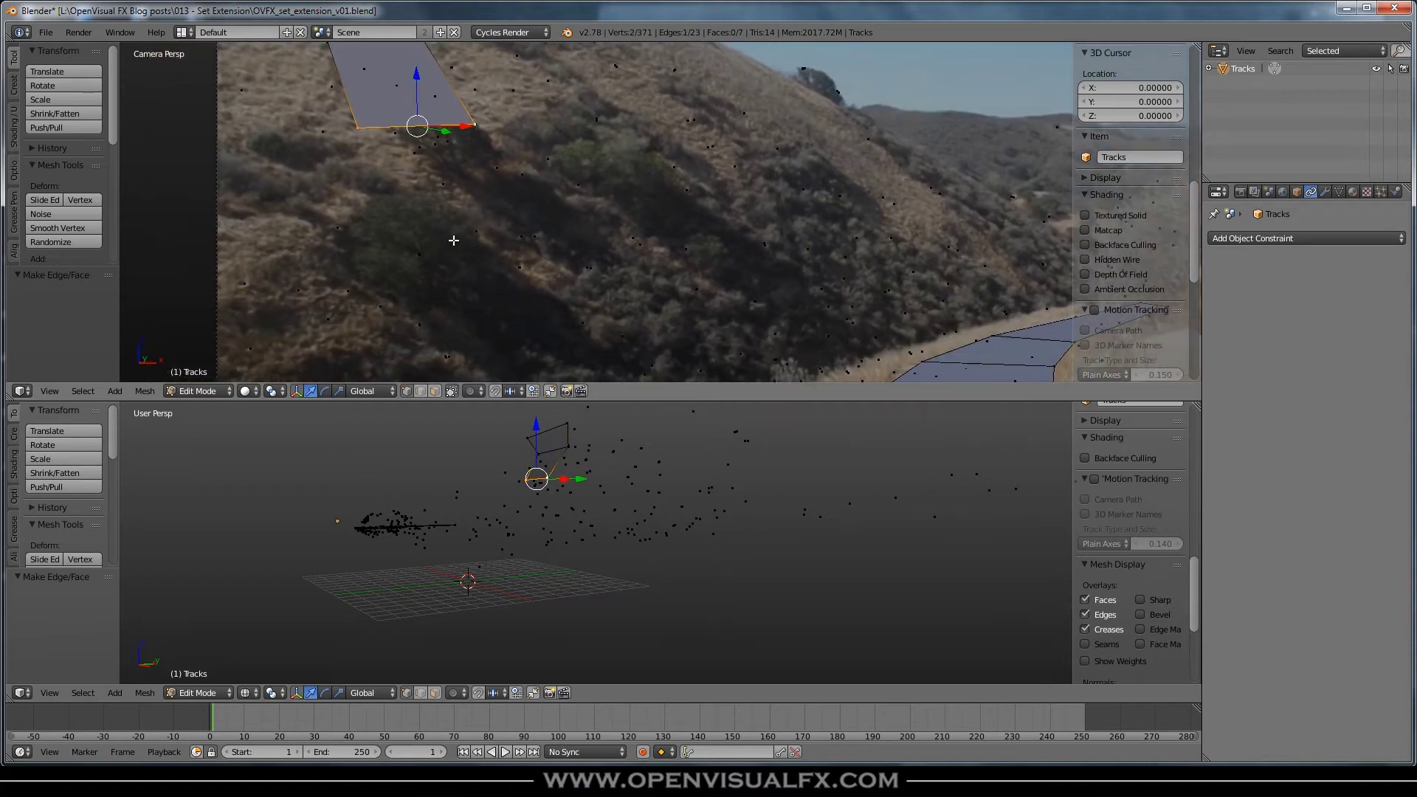
scroll(1133, 266, "down", 10)
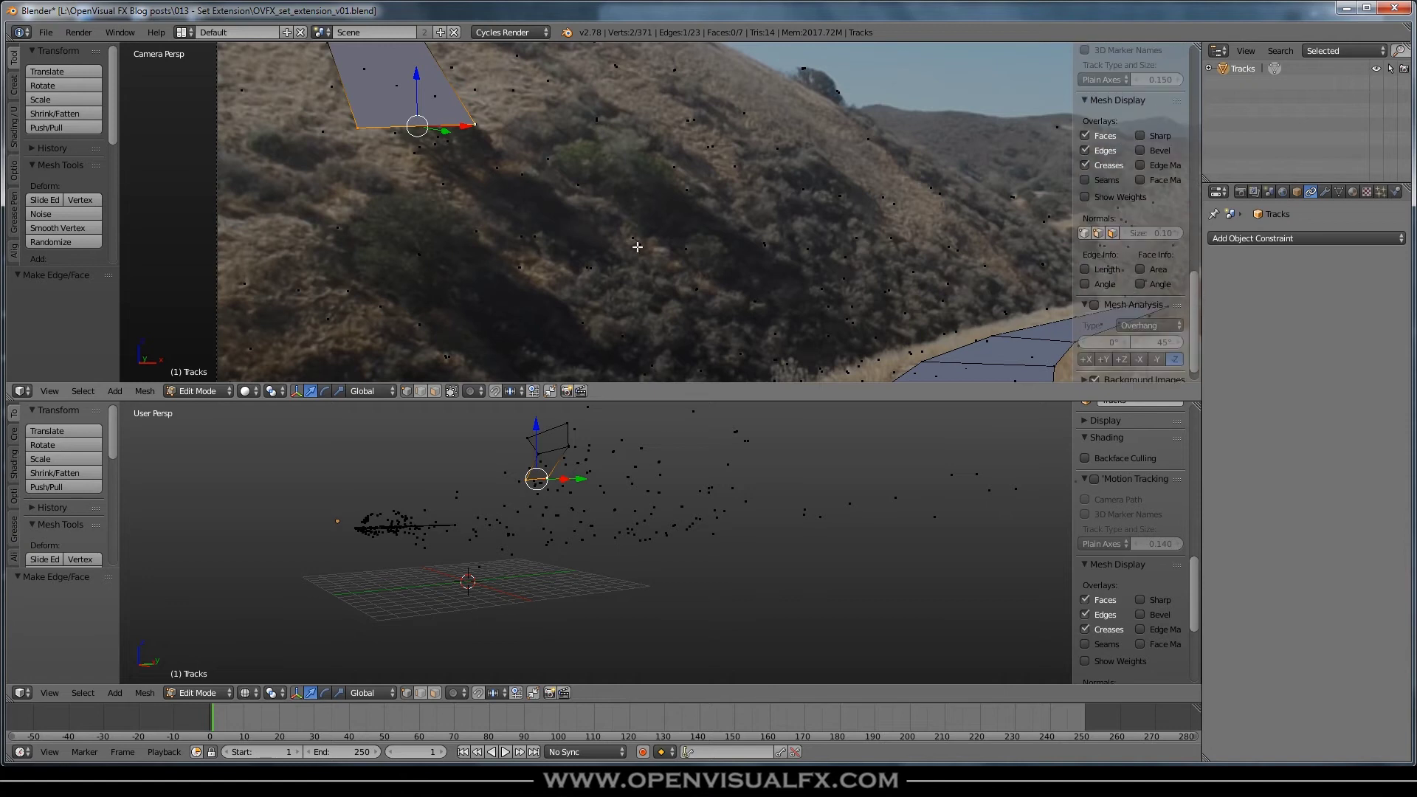
middle_click_drag(505, 166, 472, 242, "shift")
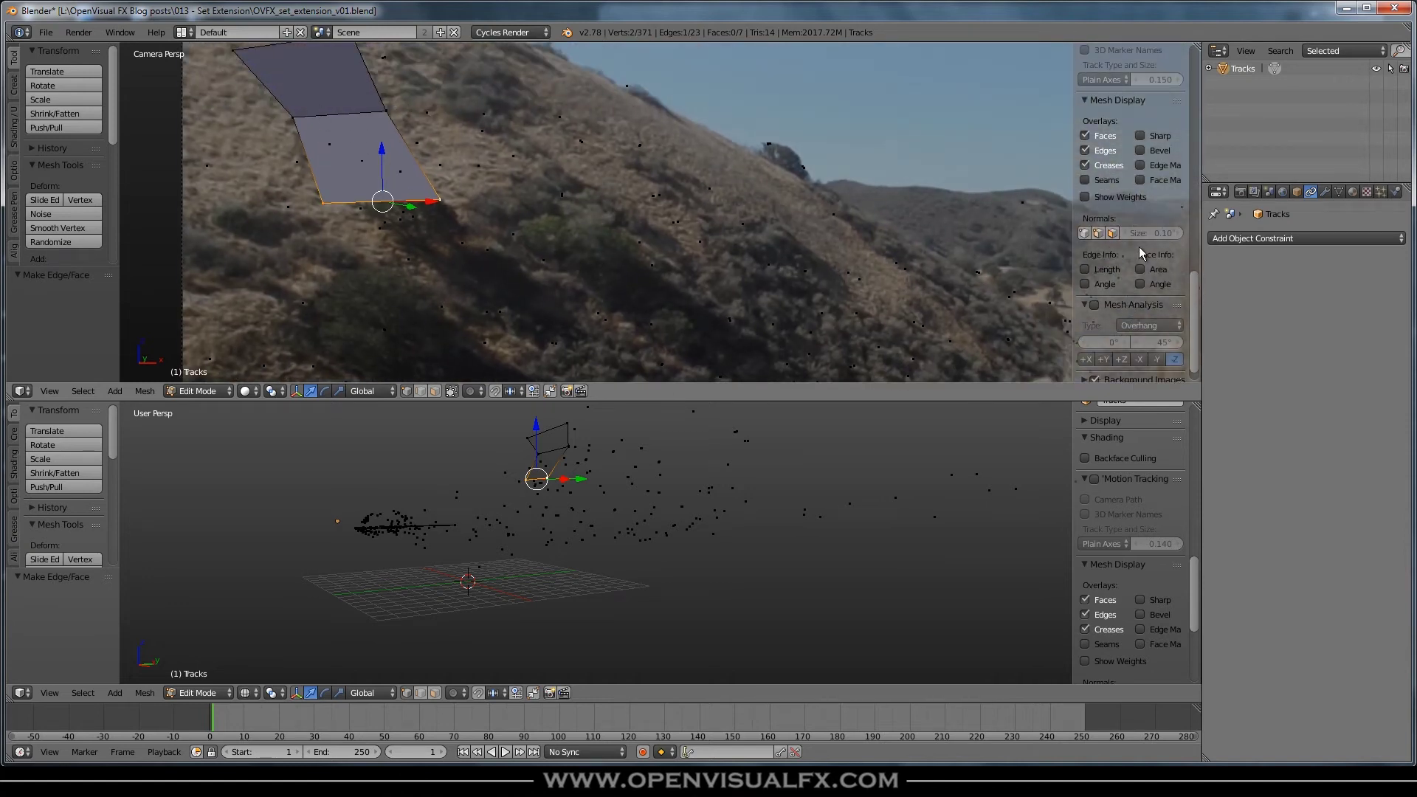
scroll(1137, 248, "down", 1)
scroll(1149, 245, "up", 2)
scroll(1145, 246, "down", 2)
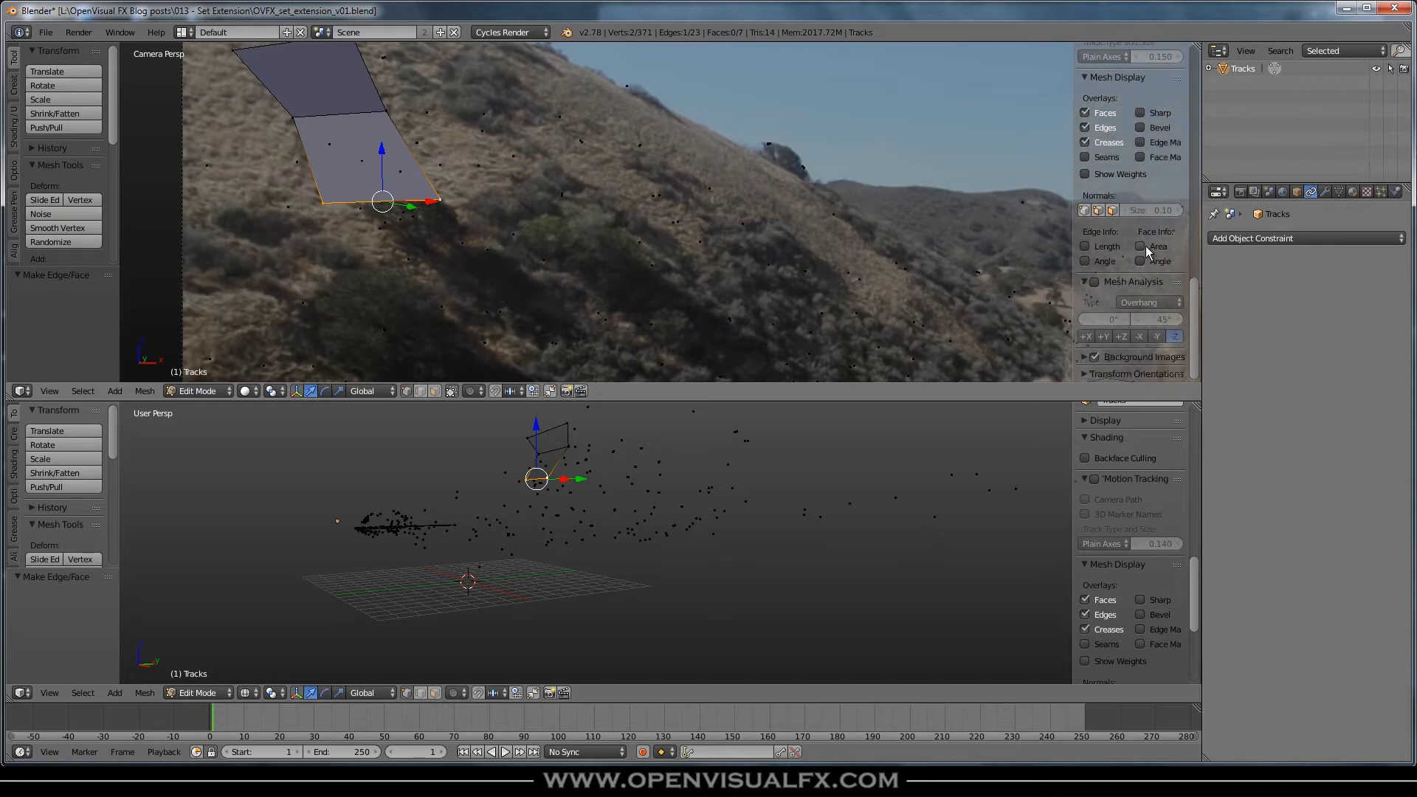
Step: Fade the background footage to about 0.22 opacity
left_click(1105, 356)
scroll(1131, 310, "down", 10)
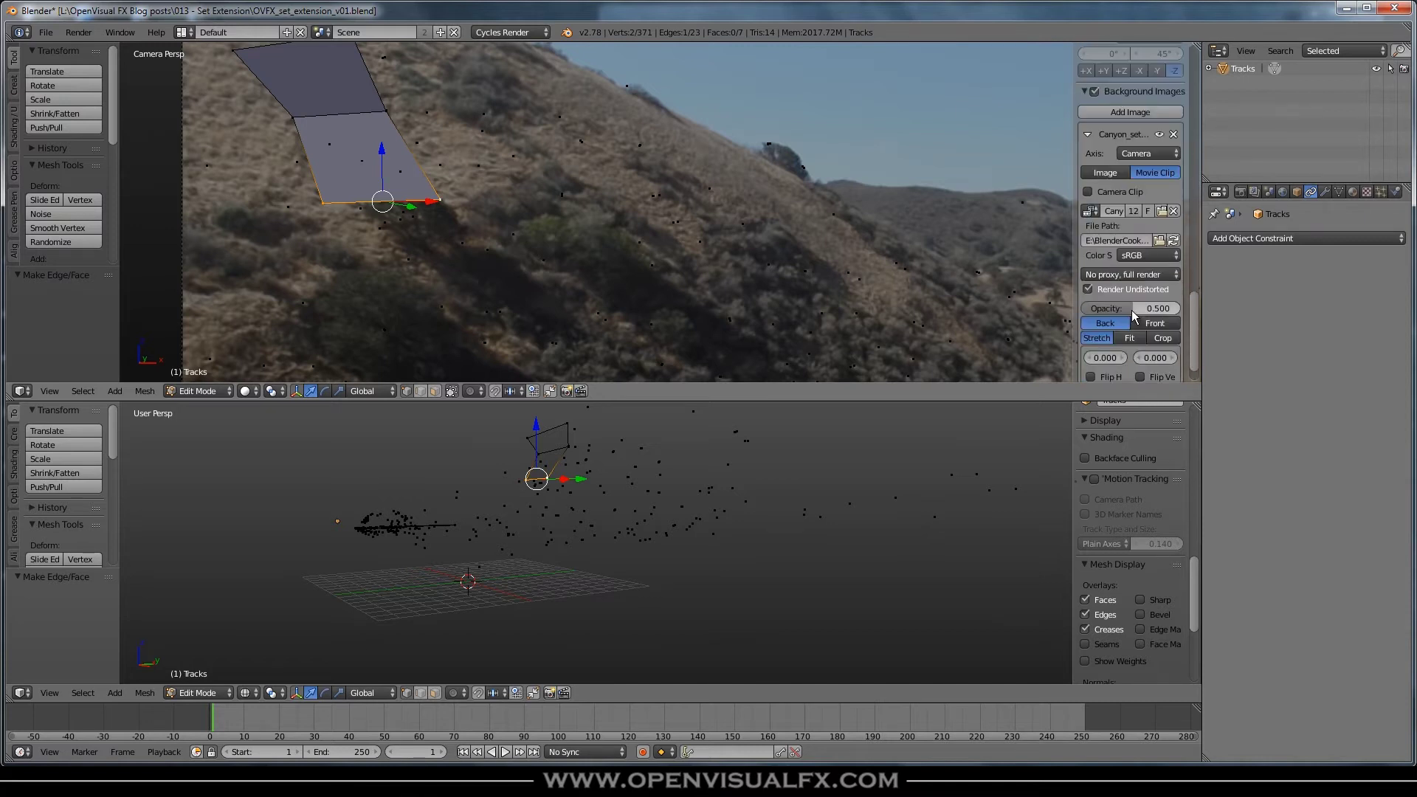
left_click_drag(1138, 312, 1122, 307)
scroll(533, 232, "down", 2)
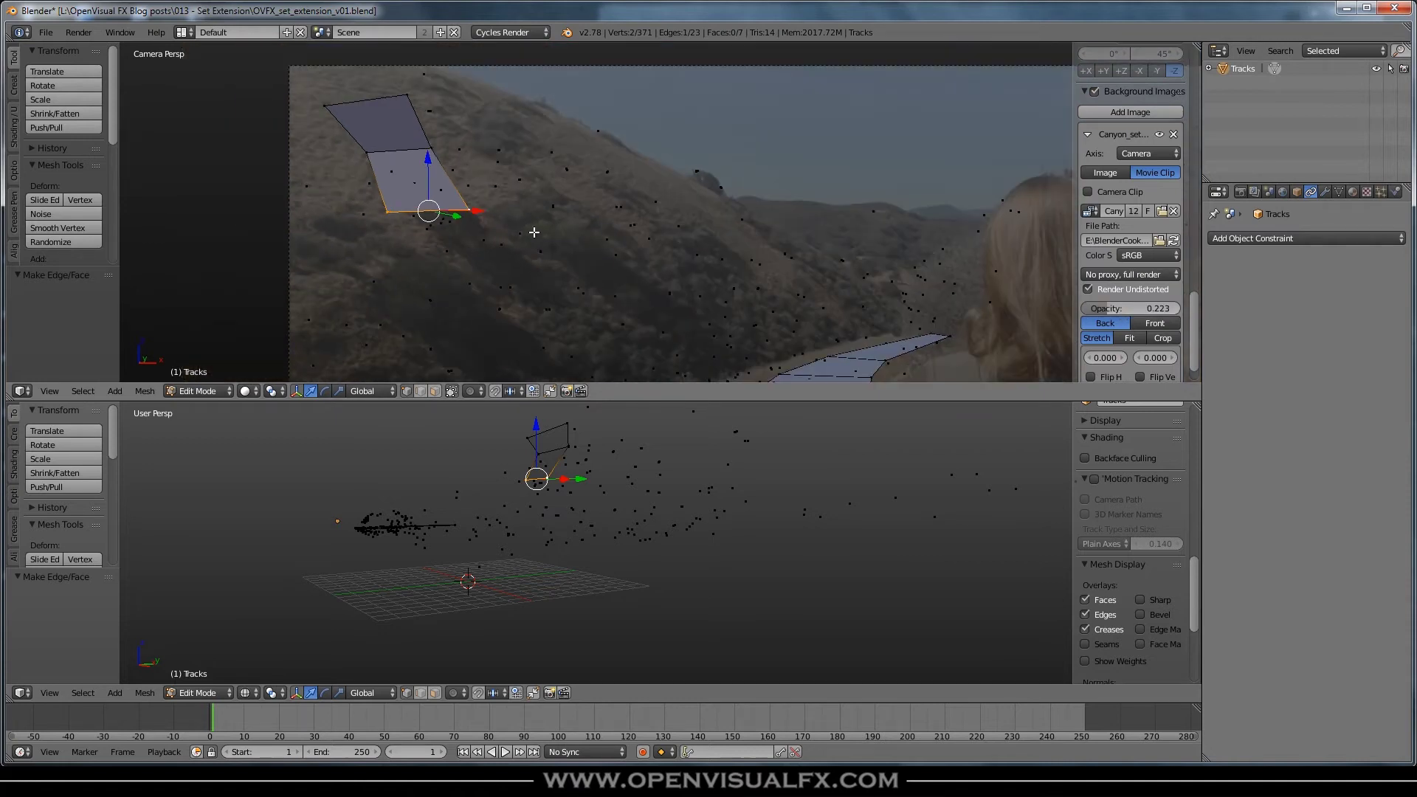
Step: Fill a third face down the hillside from two new points, keeping its bottom edge selected
right_click(374, 283, "shift")
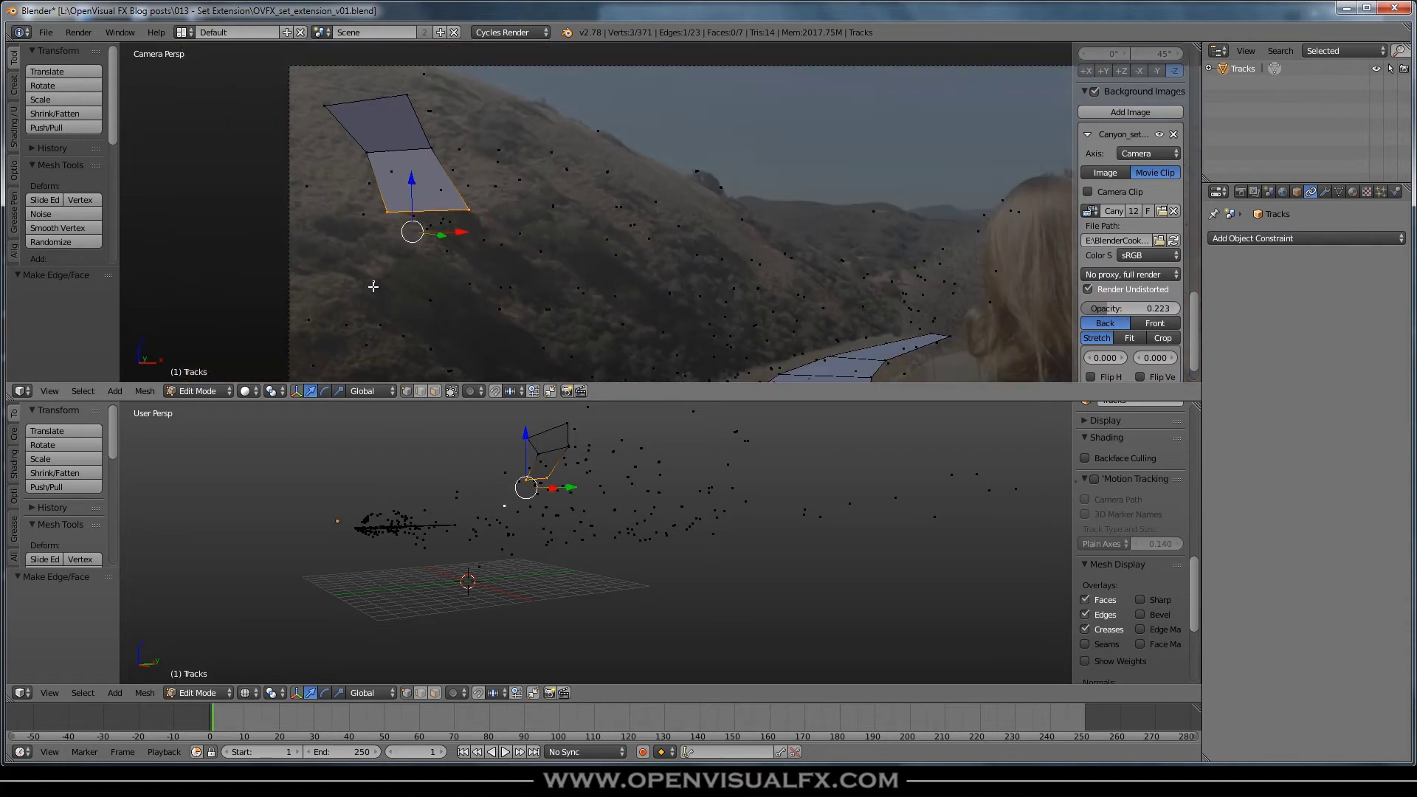
right_click(501, 298, "shift")
key("f")
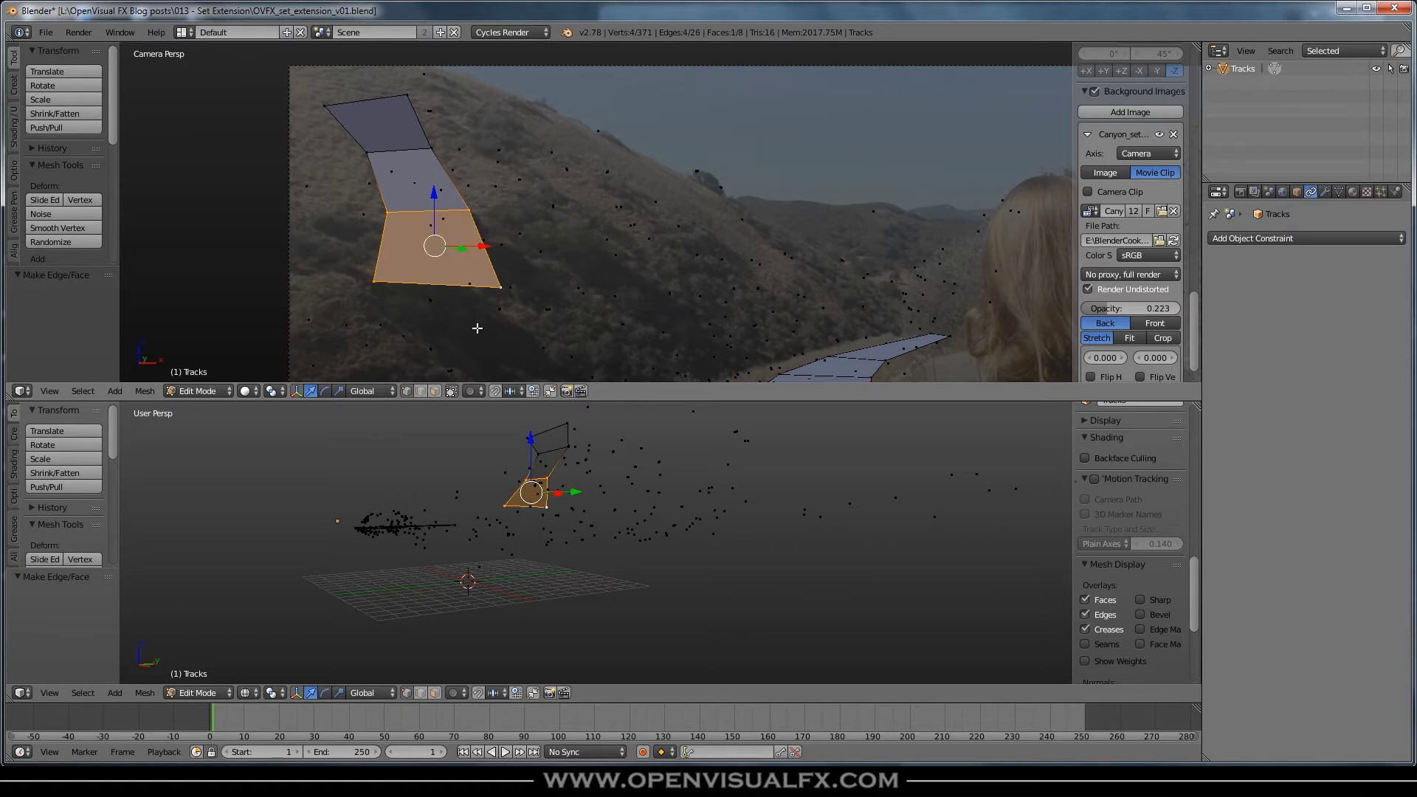
right_click(406, 212, "shift")
right_click(470, 212, "shift")
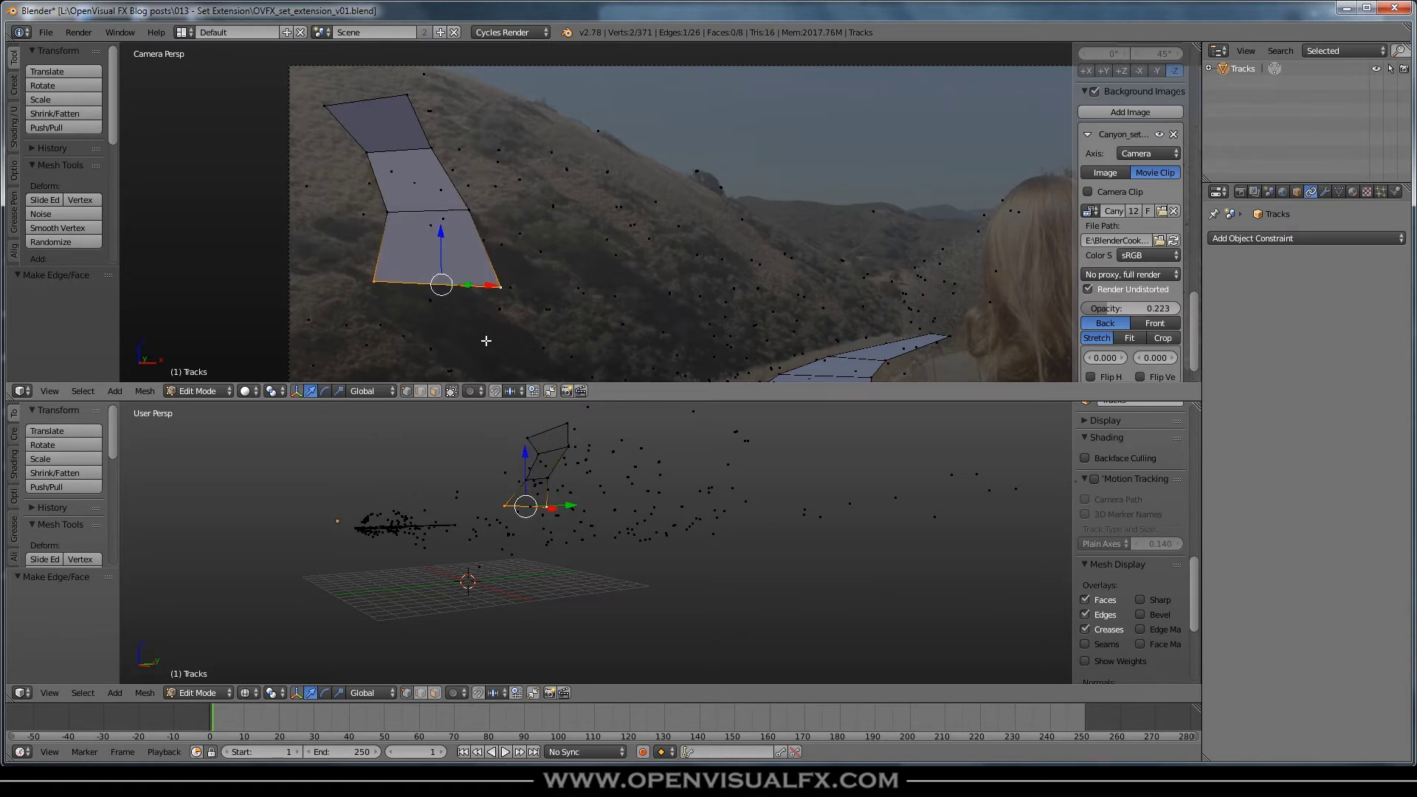
Step: Fill a fourth face below that edge, then deselect its left-side points
middle_click_drag(510, 342, 465, 237, "shift")
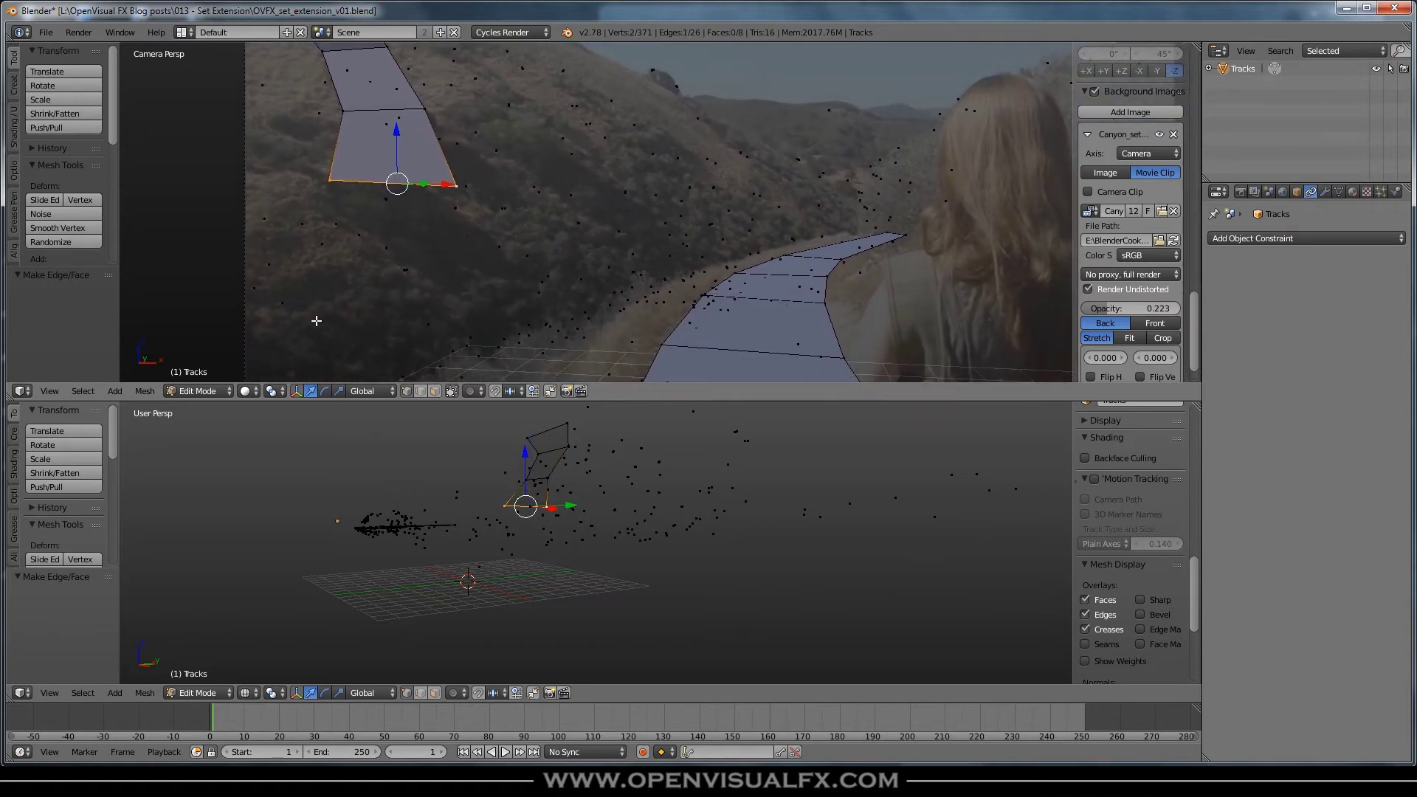
right_click(290, 302, "shift")
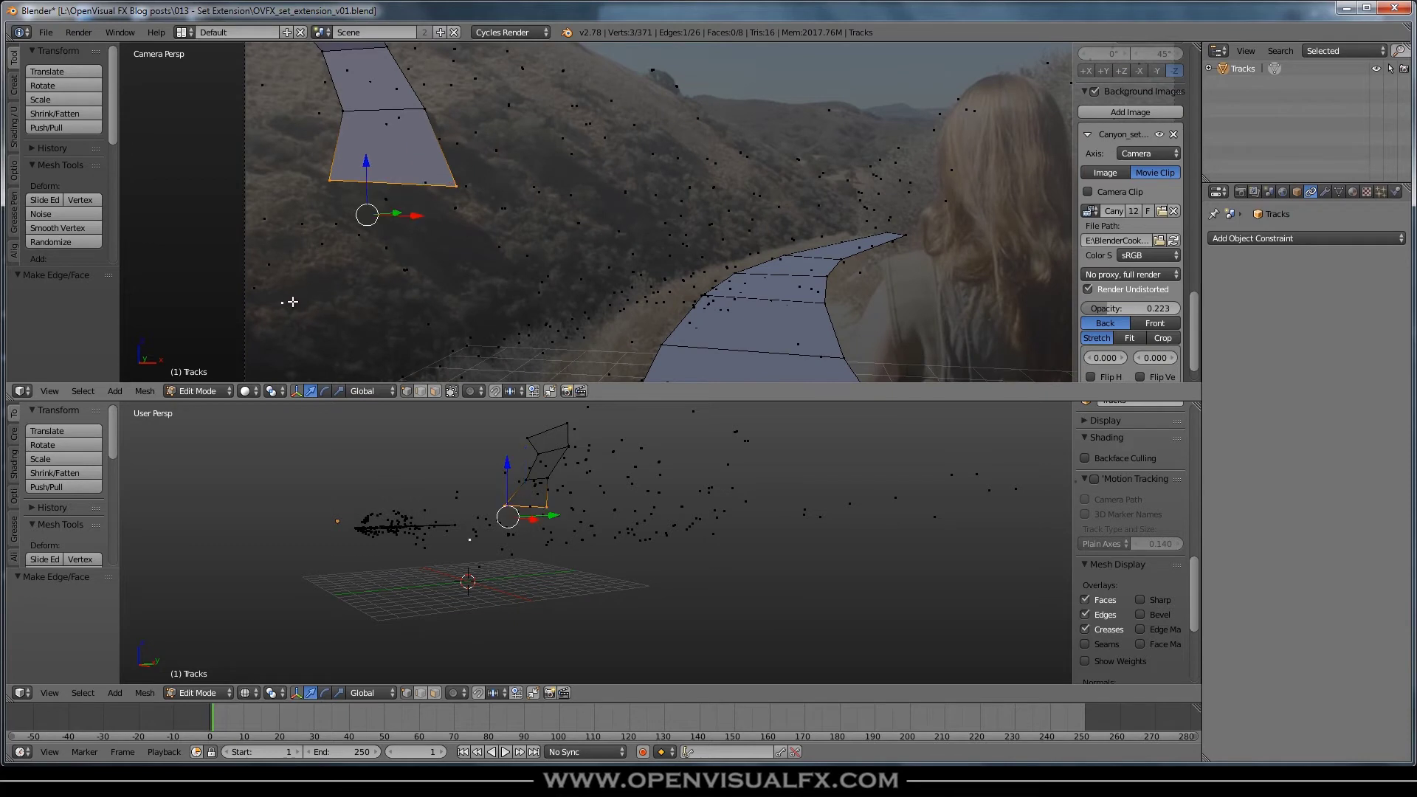
right_click(433, 324, "shift")
key("f")
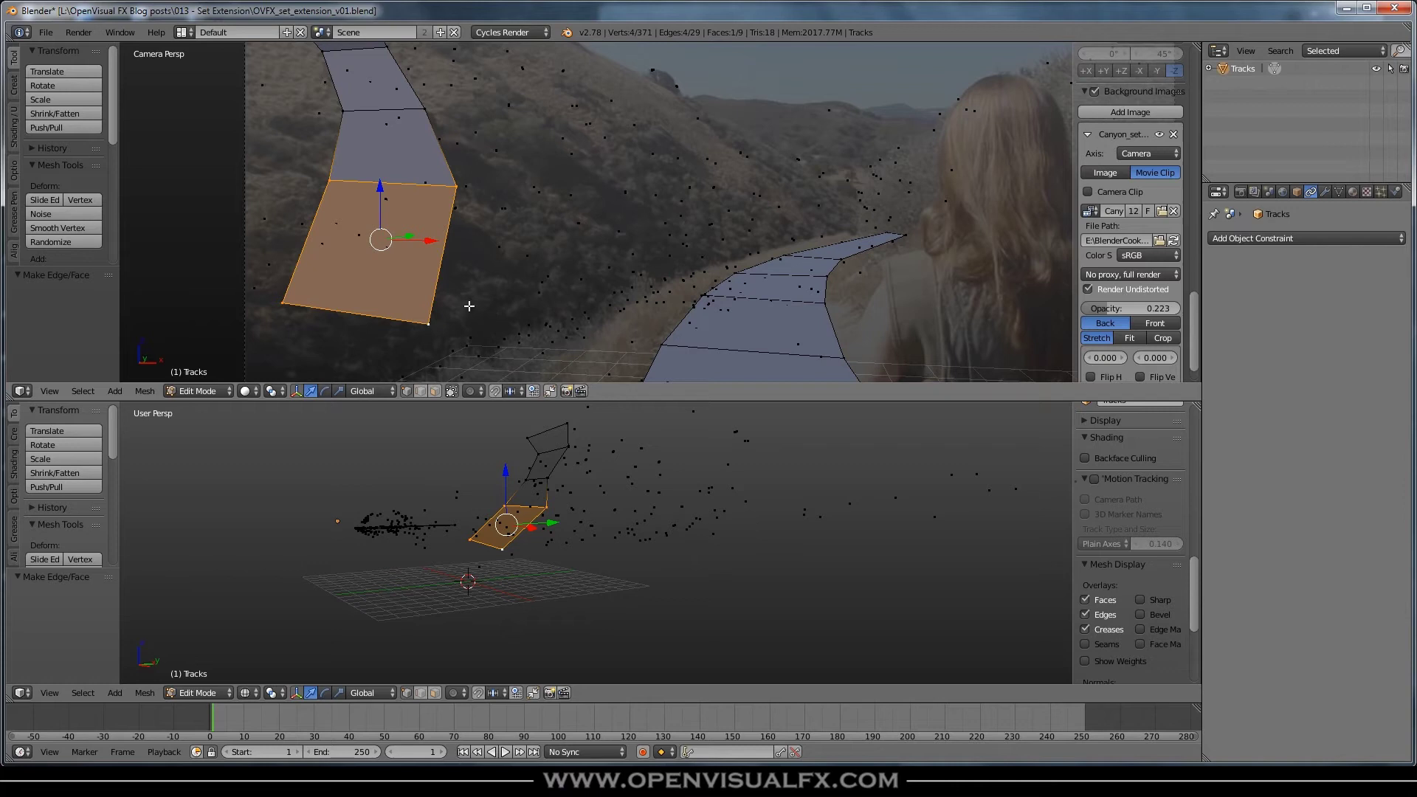
right_click(328, 180, "shift")
right_click(283, 303, "shift")
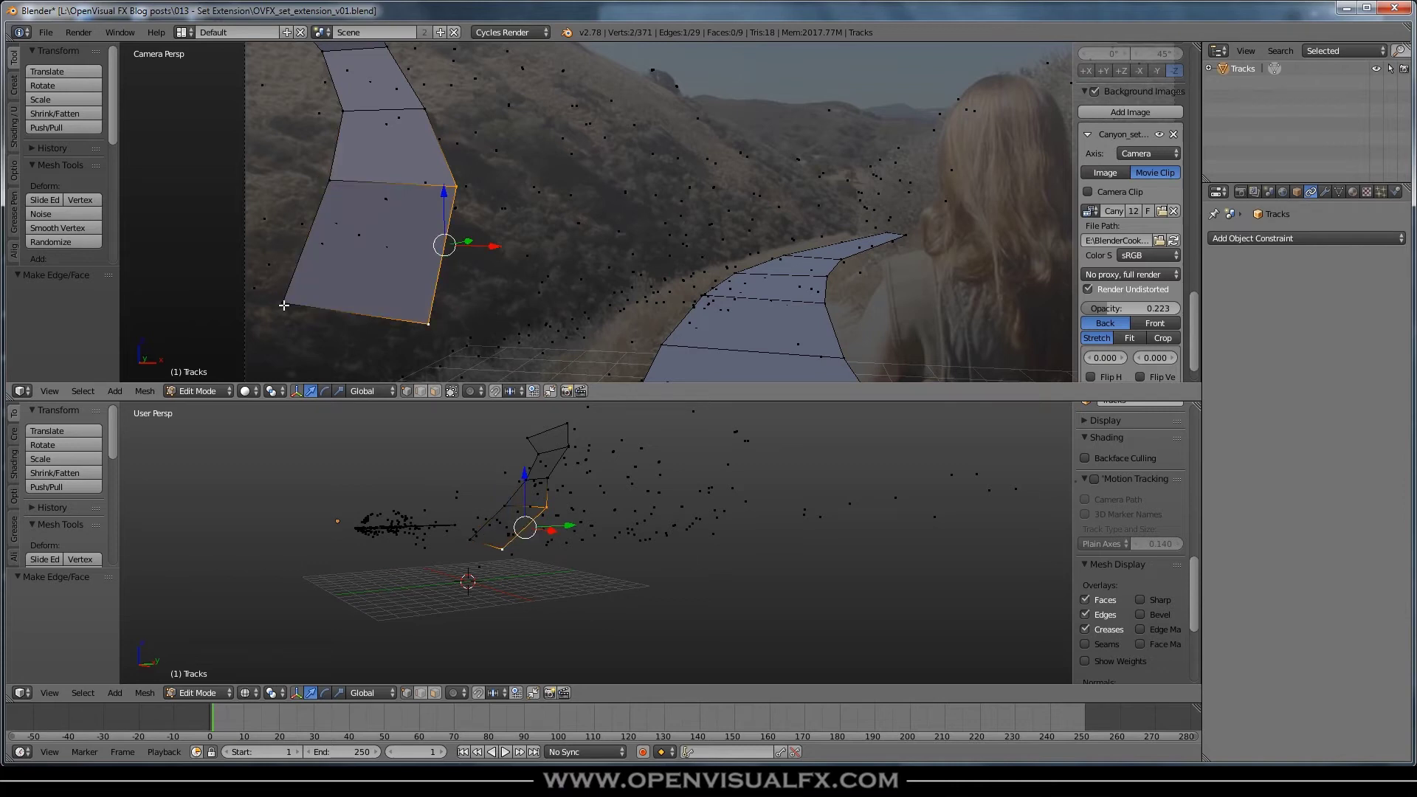
Step: Fill a face extending the mesh to the right and view it in solid shading
right_click(533, 187, "shift")
right_click(581, 280, "shift")
key("f")
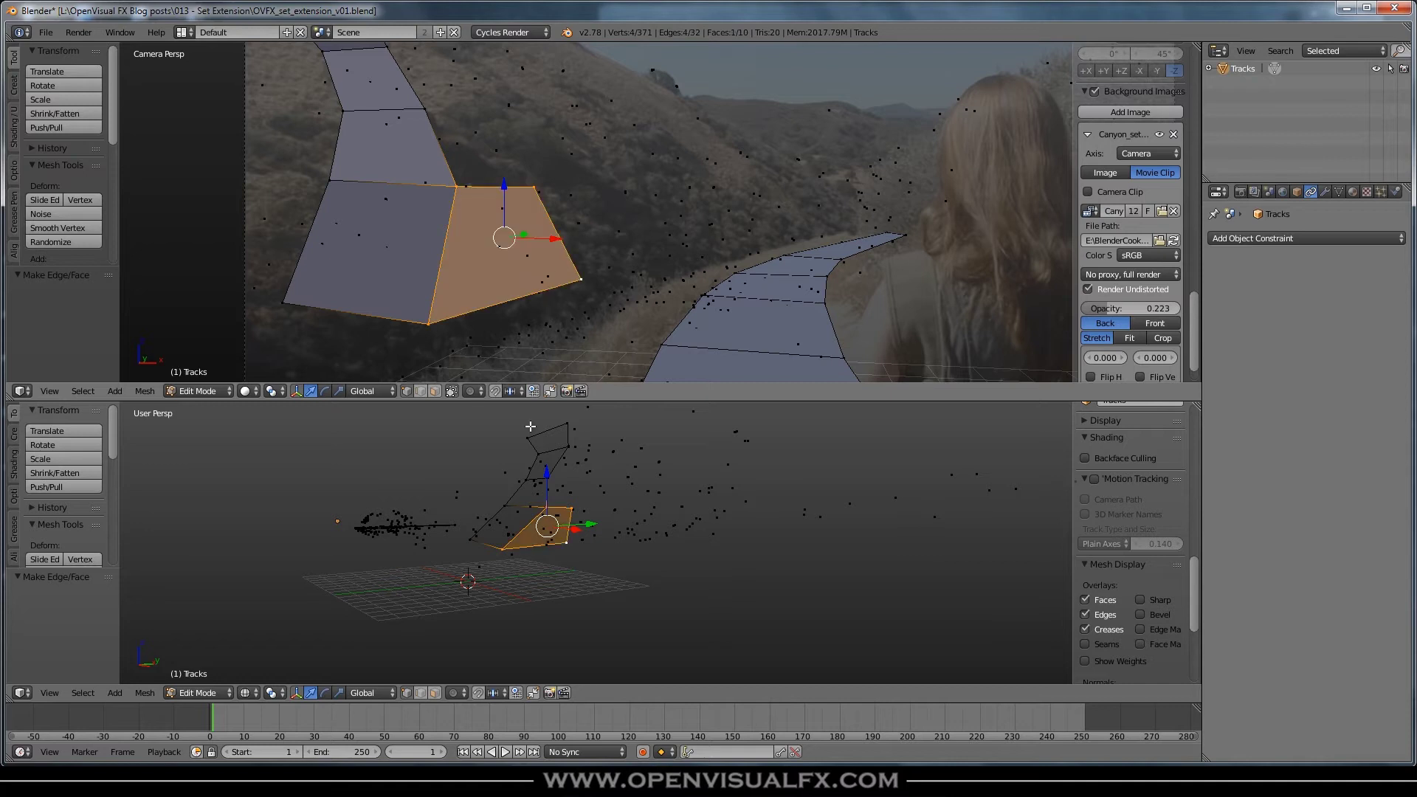
key("z")
mouse_move(545, 547)
middle_mouse_down()
mouse_move(649, 538)
mouse_move(679, 552)
mouse_move(561, 568)
mouse_move(549, 502)
mouse_move(584, 478)
mouse_move(567, 478)
middle_mouse_up()
Step: Select four vertices above the right edge and fill another face, closing the gap
middle_click_drag(548, 217, 565, 263, "shift")
right_click(451, 369, "shift")
right_click(477, 232, "shift")
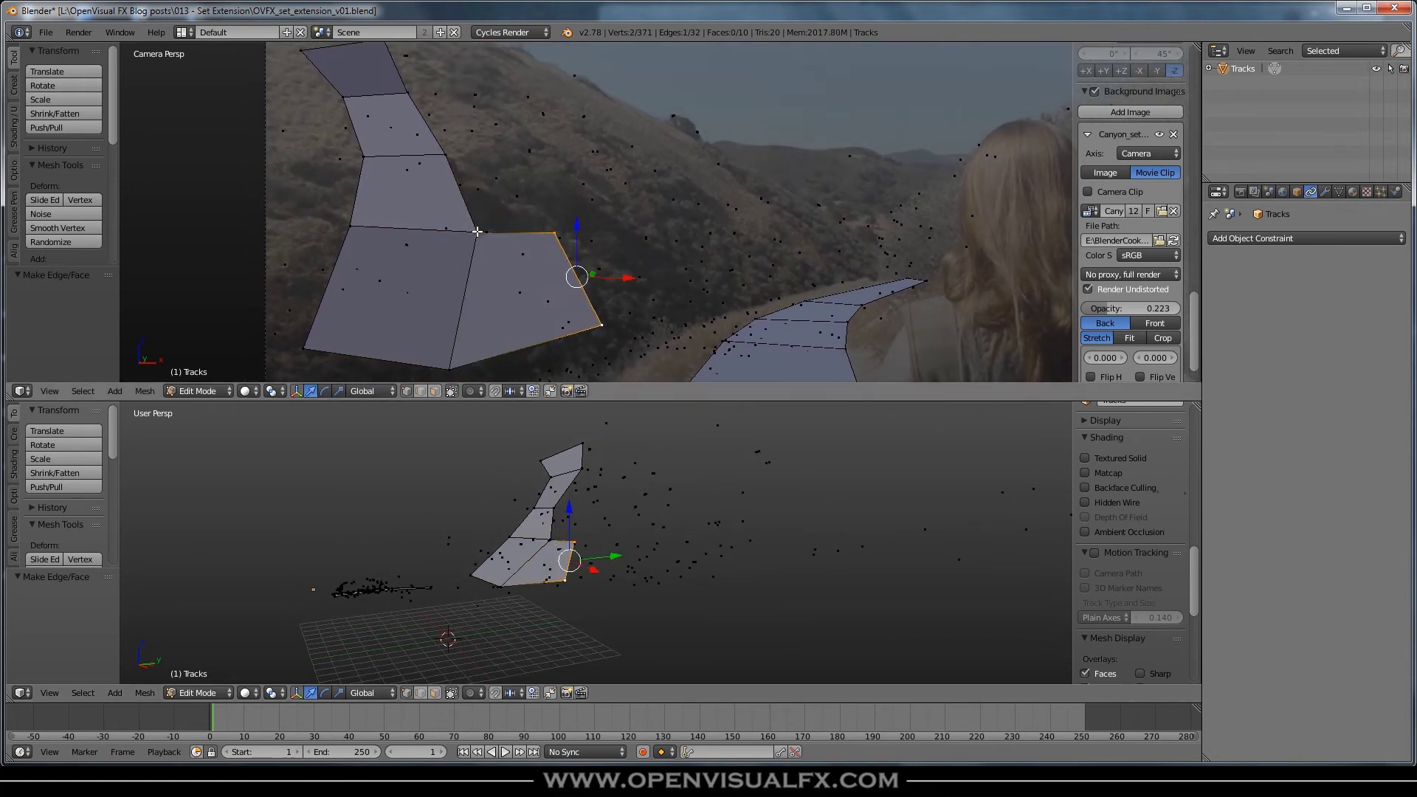
right_click(477, 231, "shift")
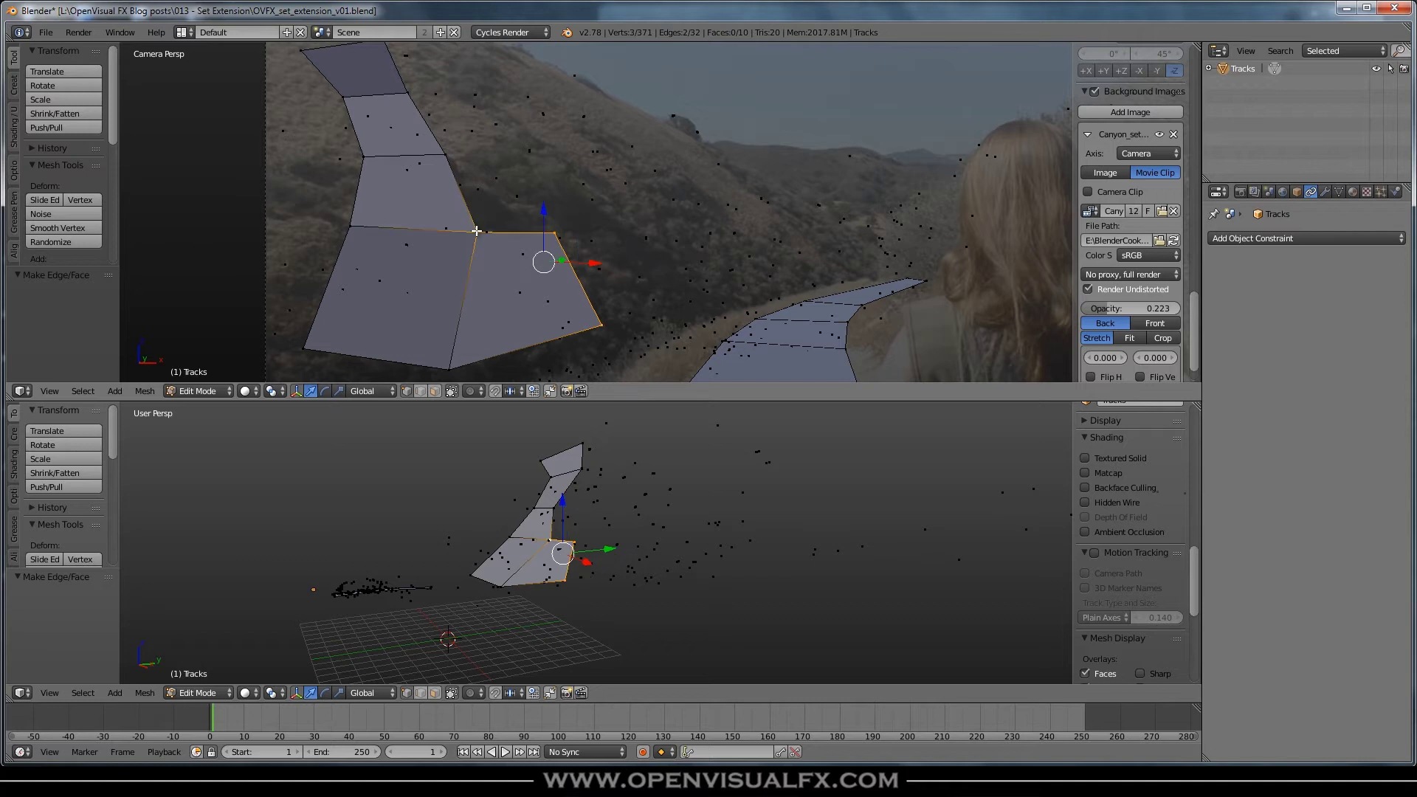
right_click(603, 326, "shift")
right_click(444, 157, "shift")
right_click(529, 153, "shift")
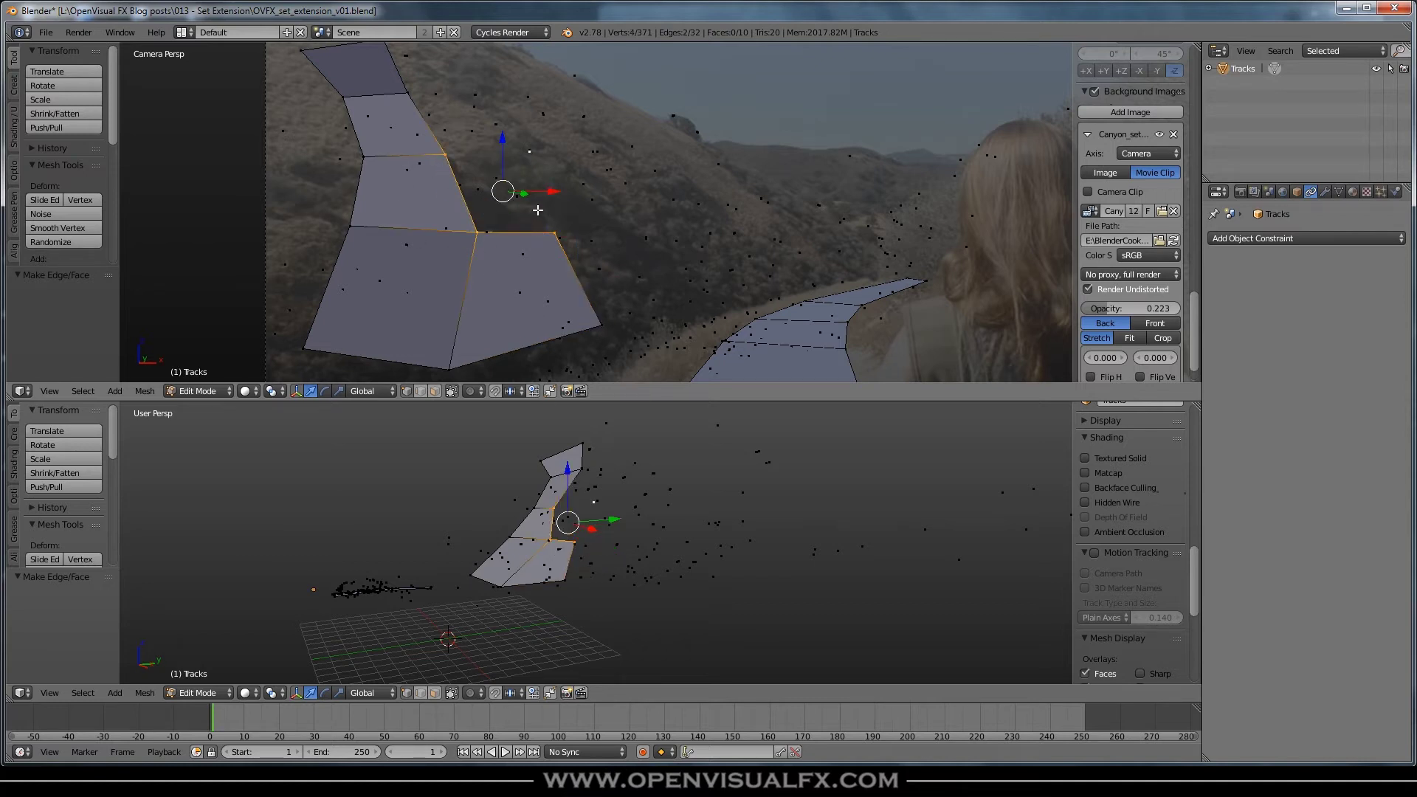
key("f")
middle_click_drag(647, 270, 566, 304, "shift")
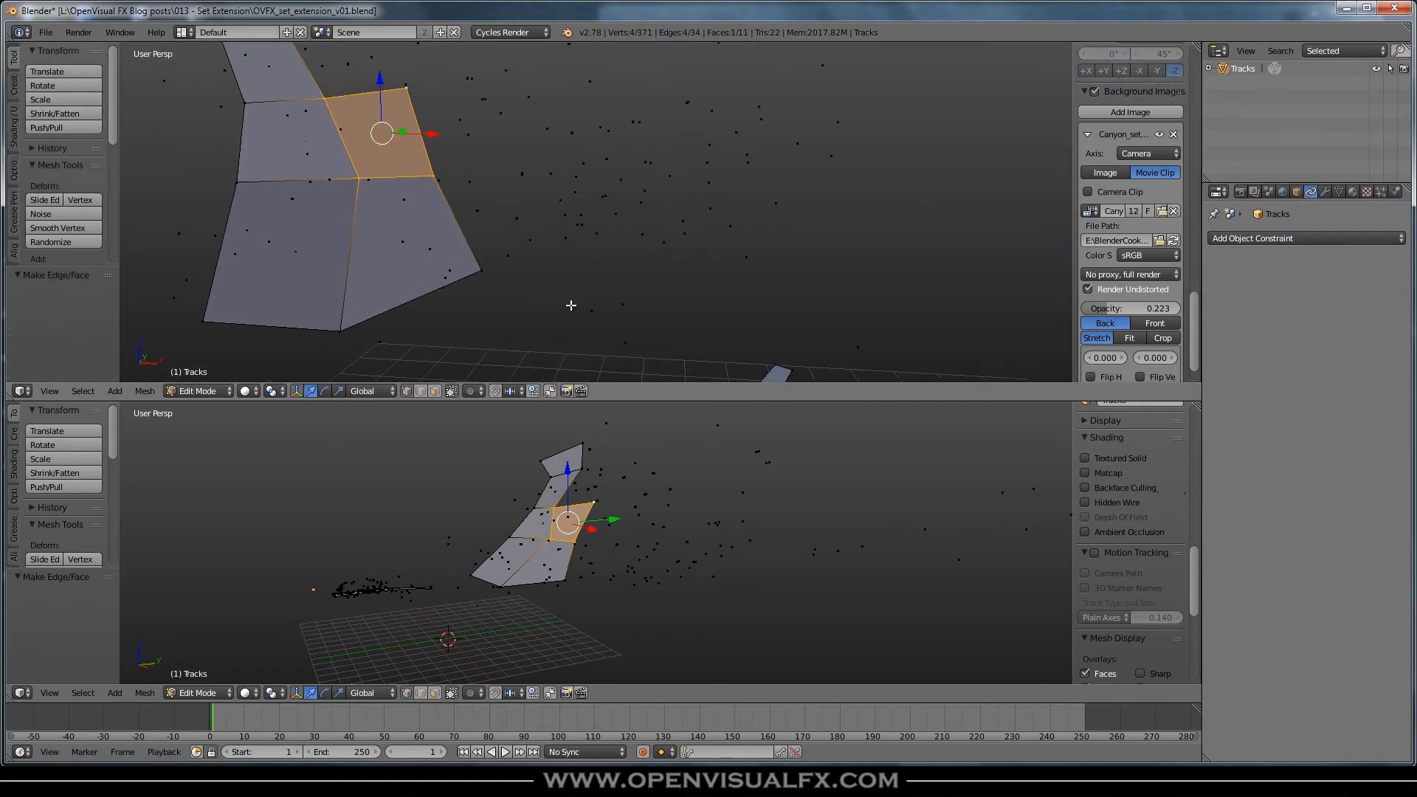
Step: Back in camera view, fill a new upper quad face and a triangular face at the hillside mesh top
key("KP_0")
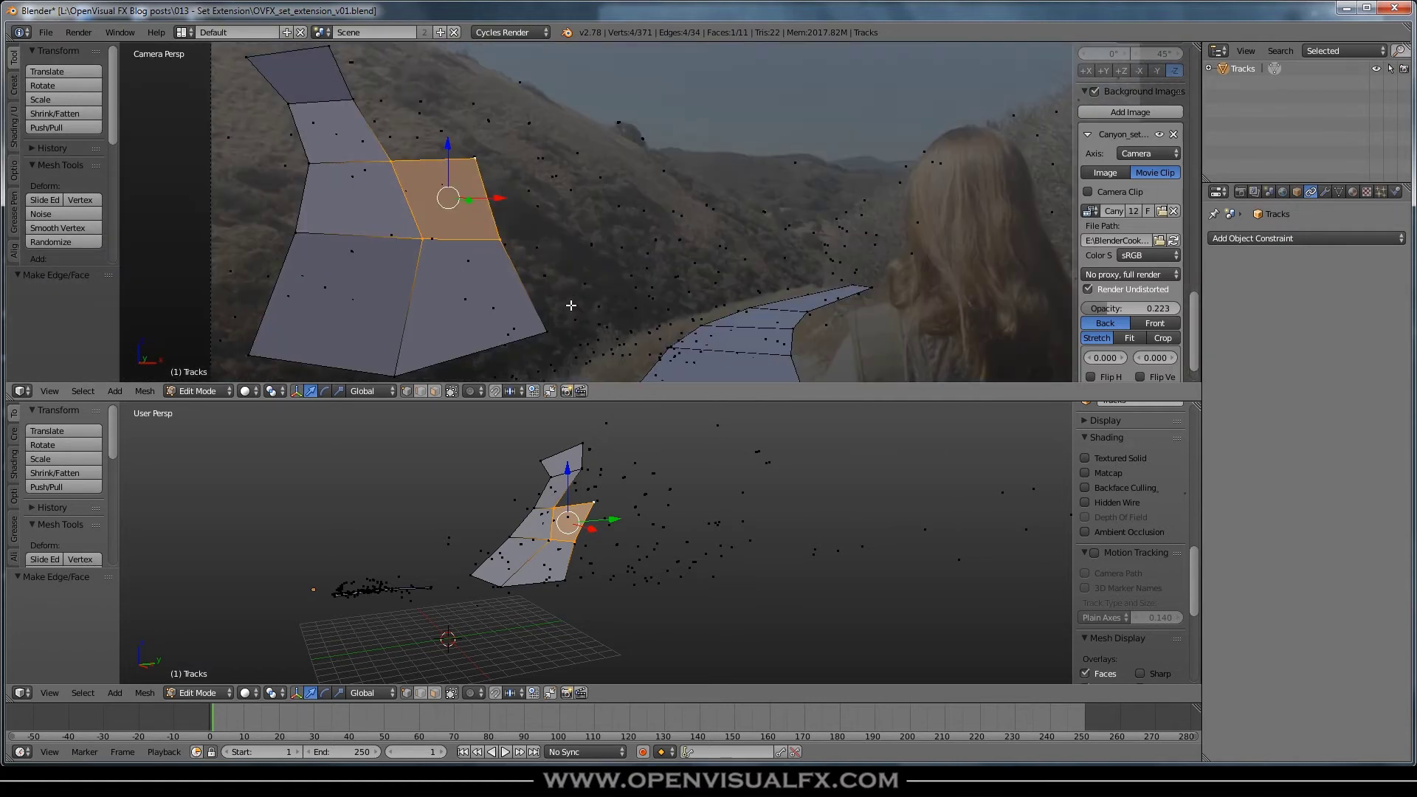
left_click(418, 237, "shift")
left_click(500, 241, "shift")
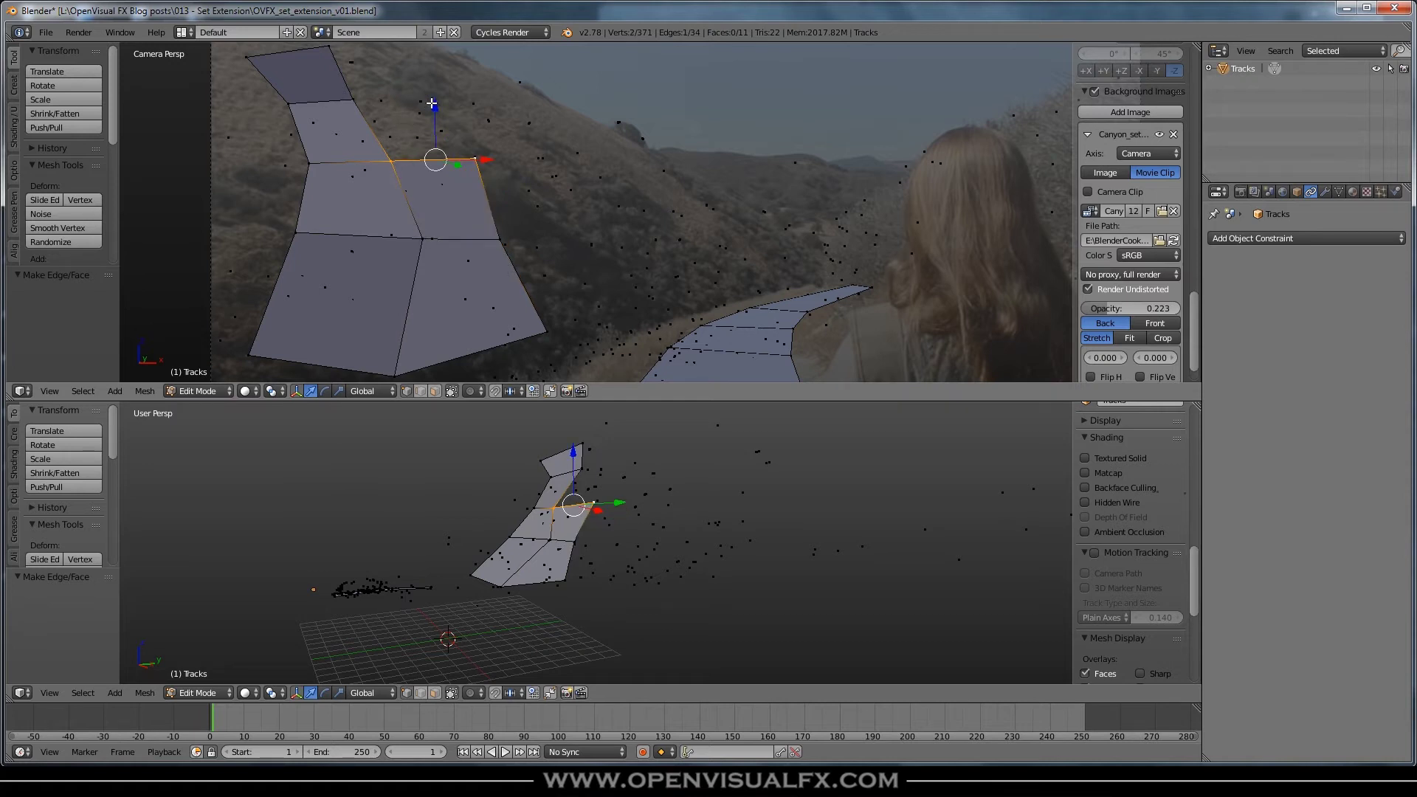
left_click(472, 103, "shift")
left_click(355, 102, "shift")
key("f")
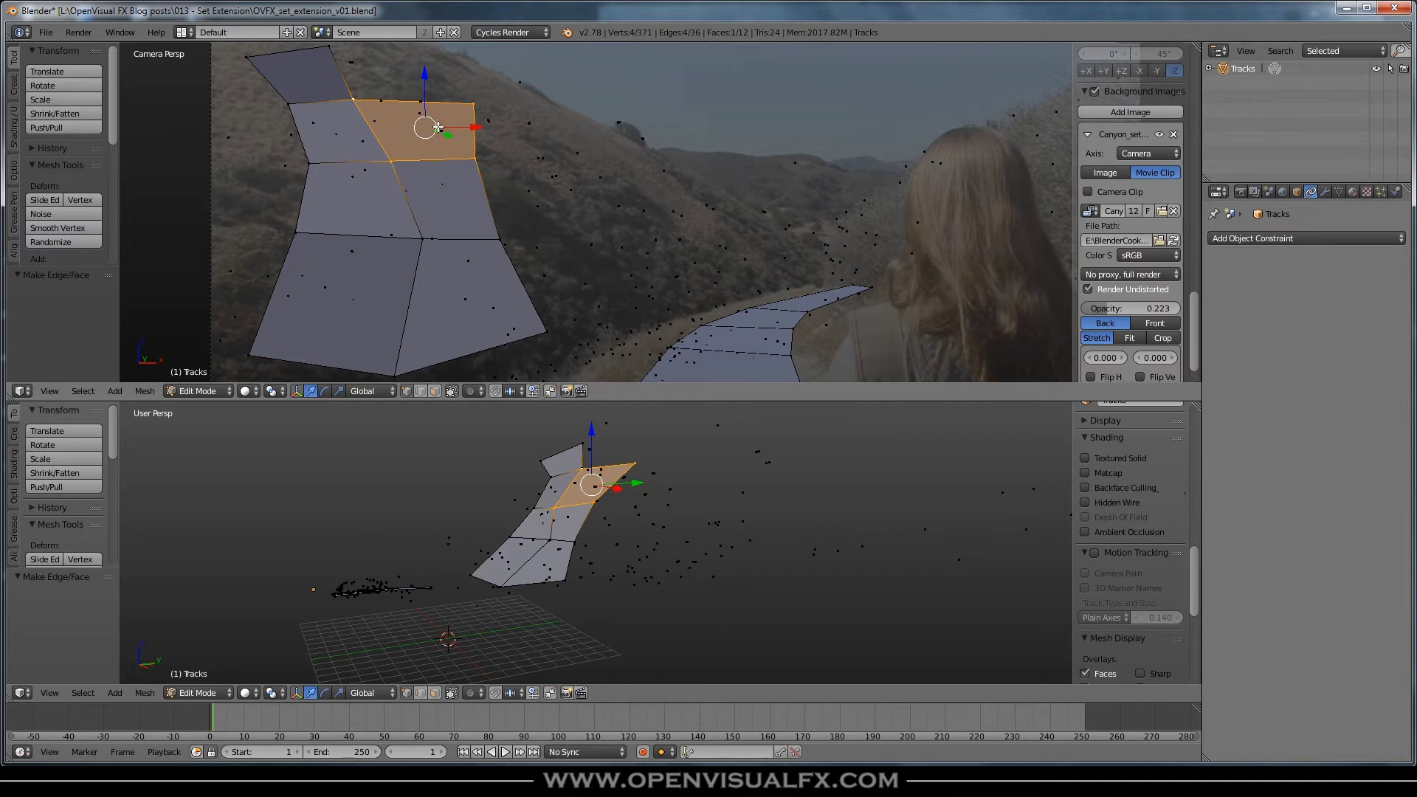
middle_click_drag(500, 147, 544, 265, "shift")
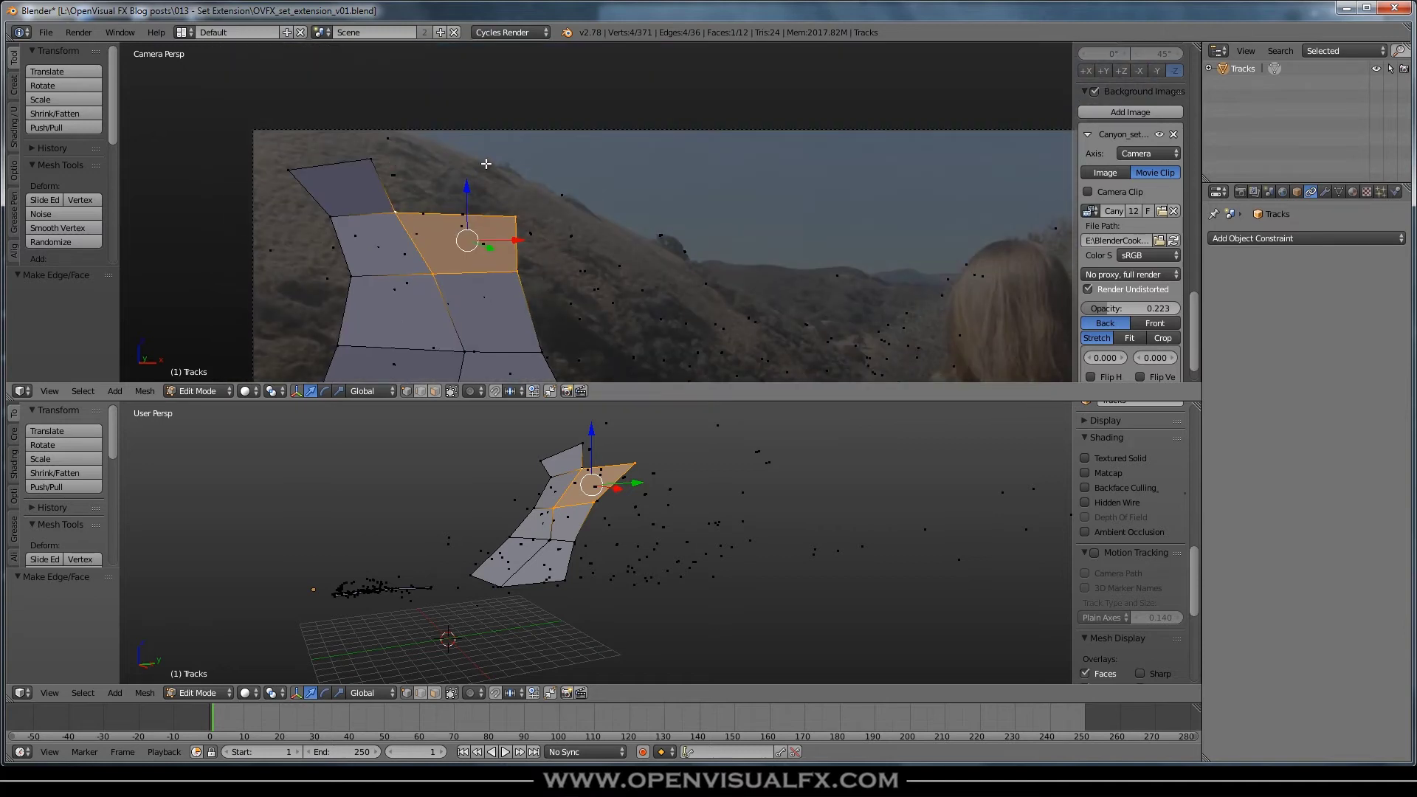
left_click(432, 274, "shift")
left_click(516, 272, "shift")
left_click(374, 159, "shift")
key("f")
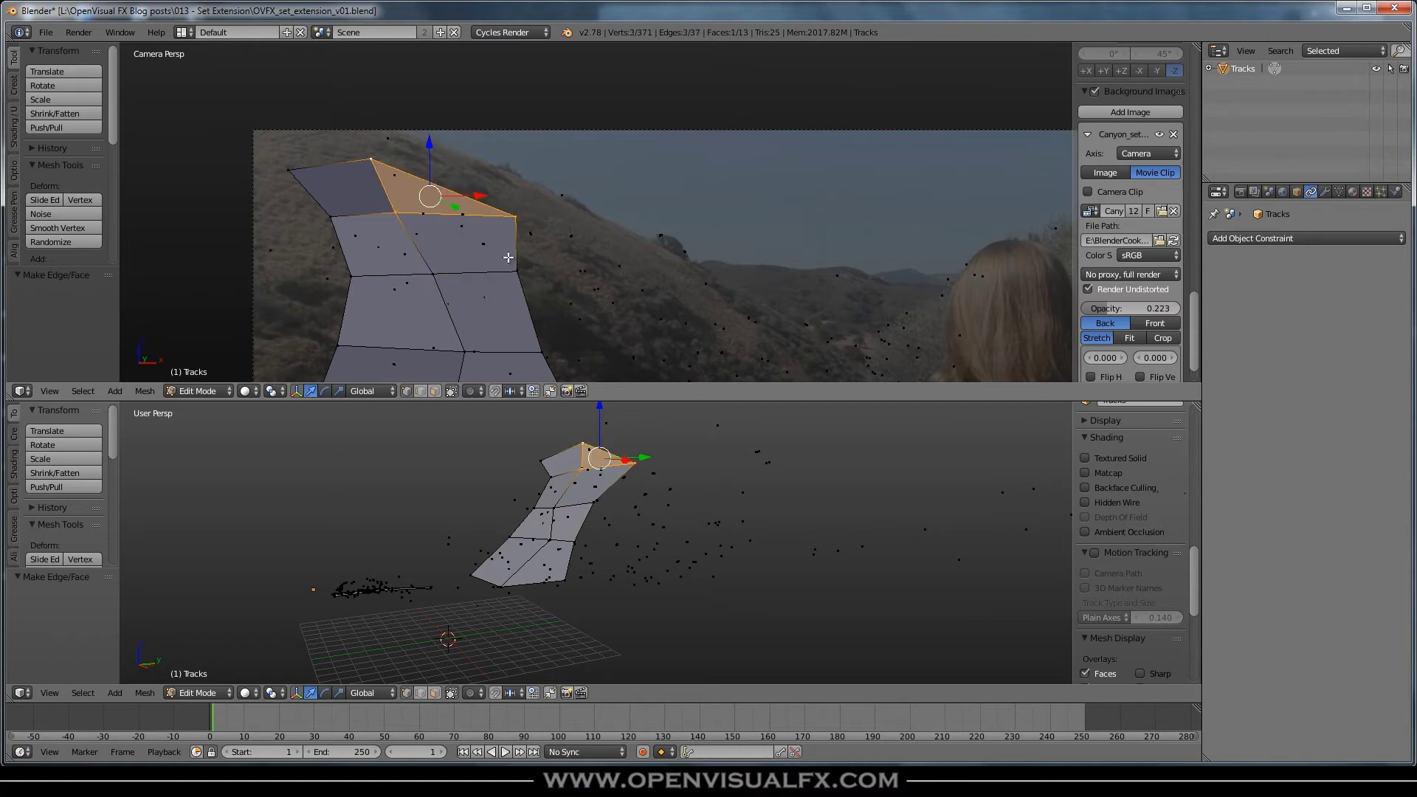
Step: Fill two more hillside faces, one toward the right side and one below the right tip
middle_click_drag(529, 290, 444, 220, "shift")
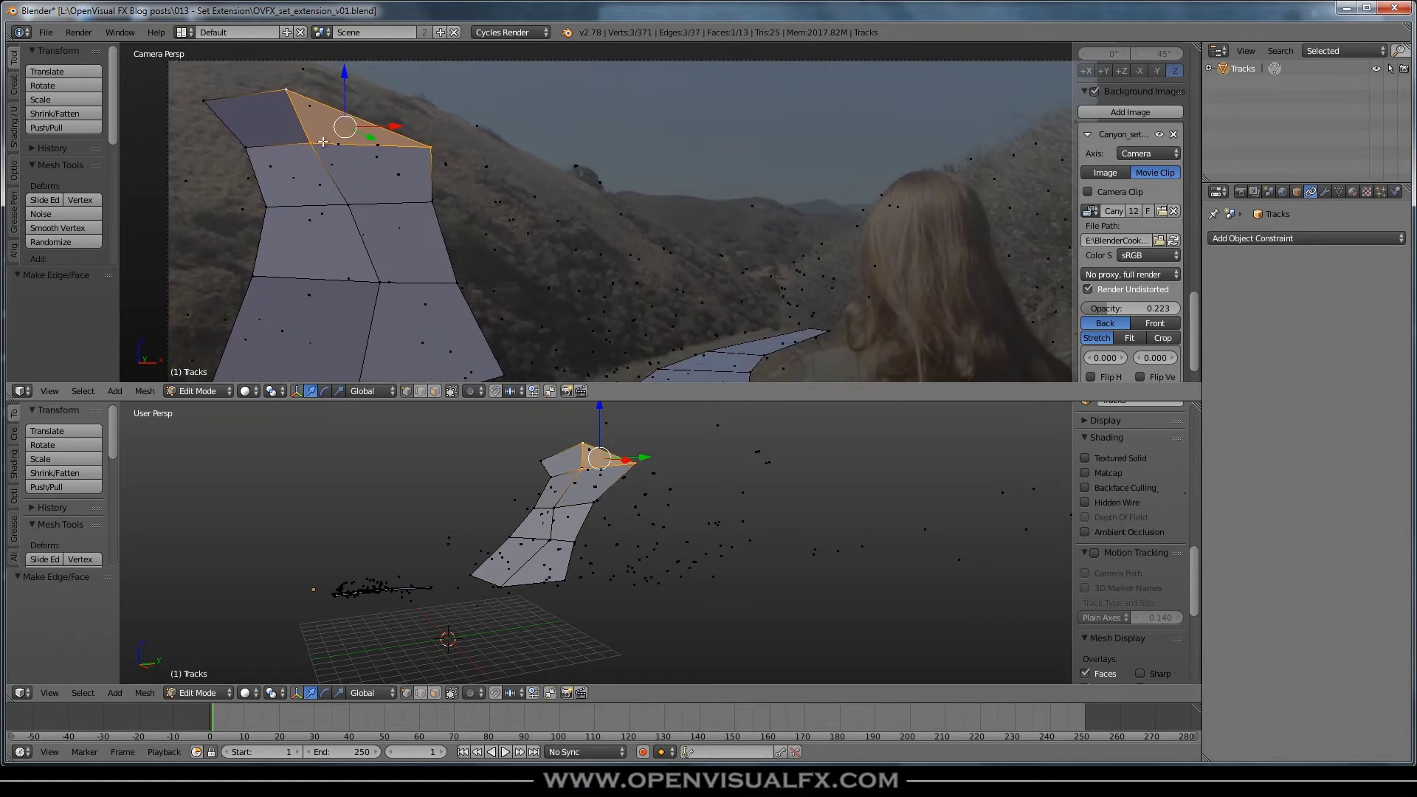
left_click(288, 92, "shift")
left_click(314, 144, "shift")
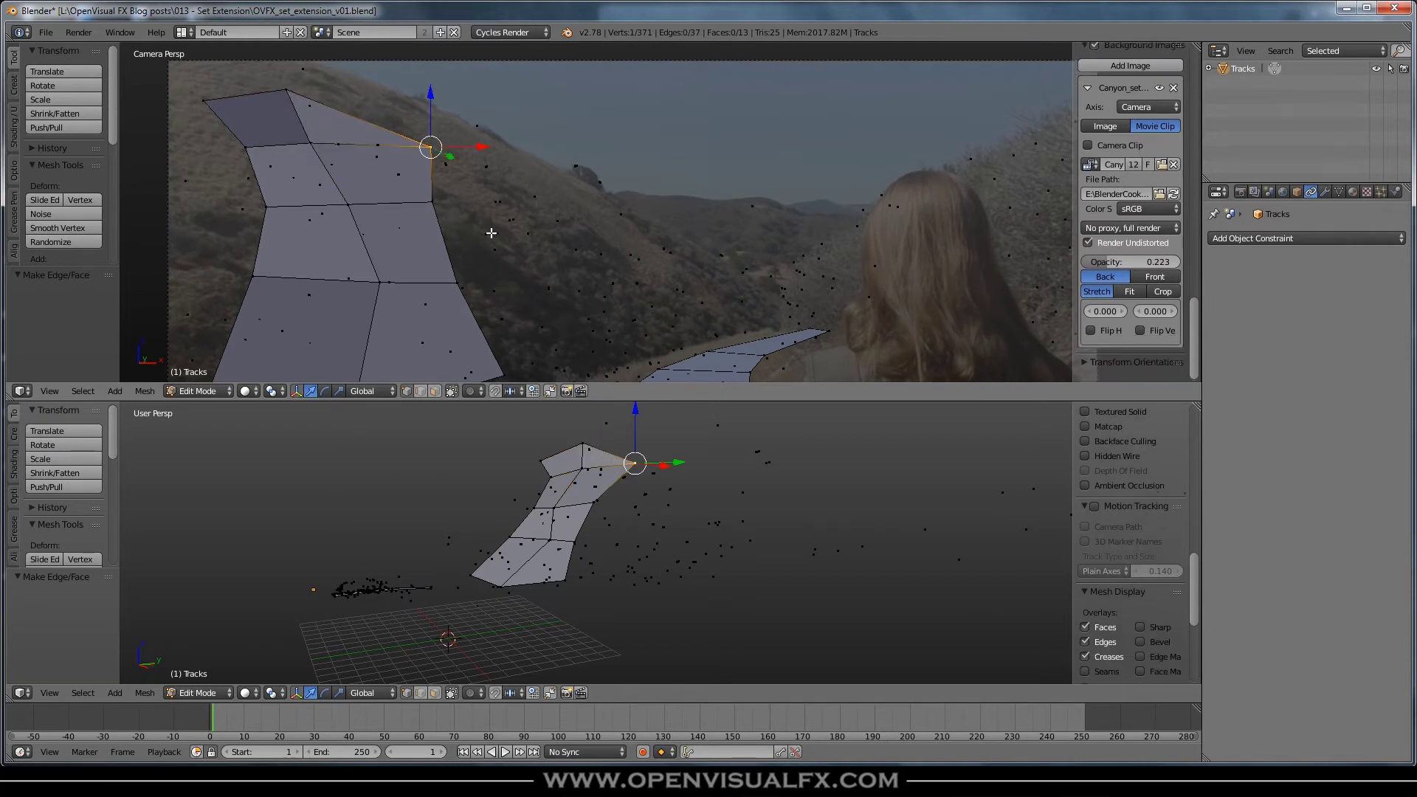
left_click(435, 210, "shift")
left_click(486, 165, "shift")
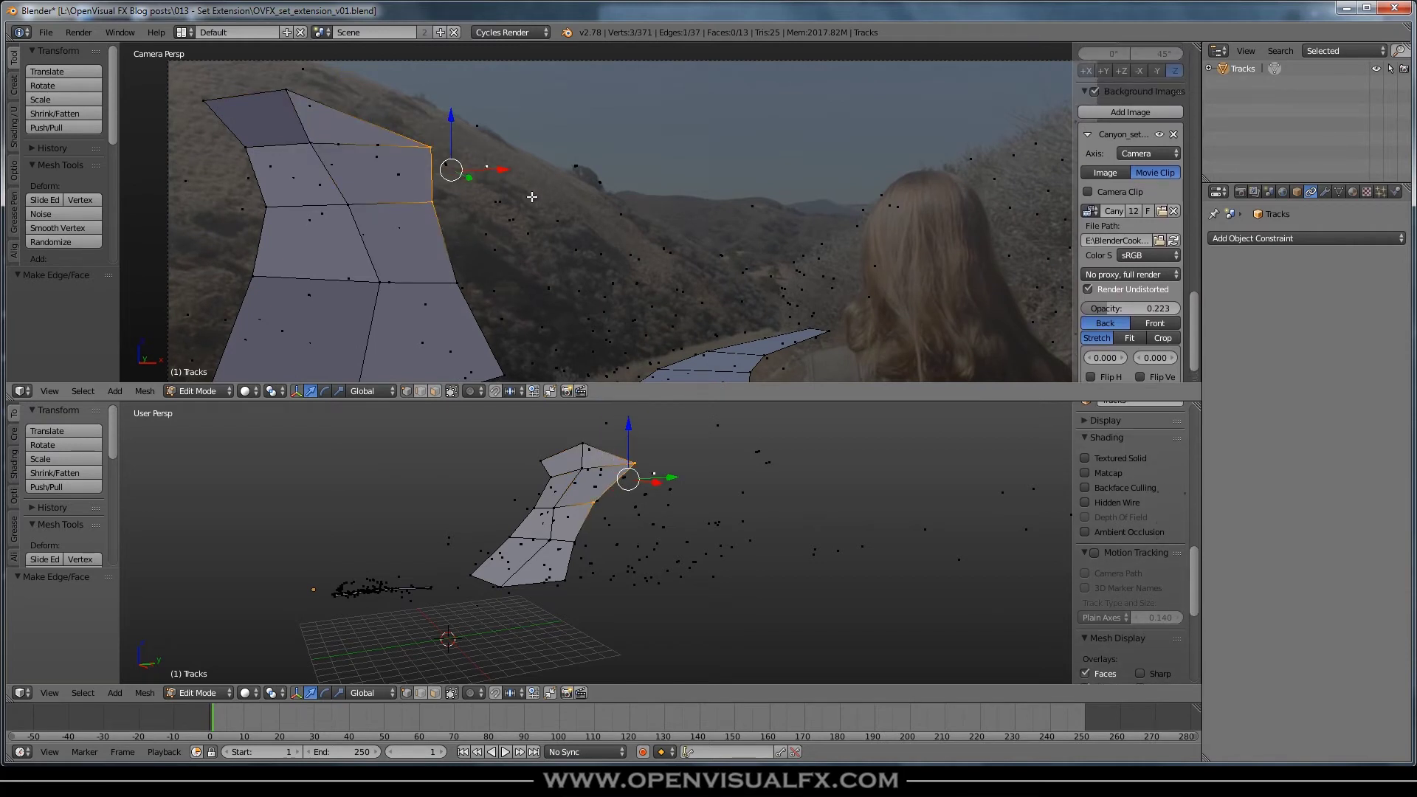
left_click(531, 198, "shift")
key("f")
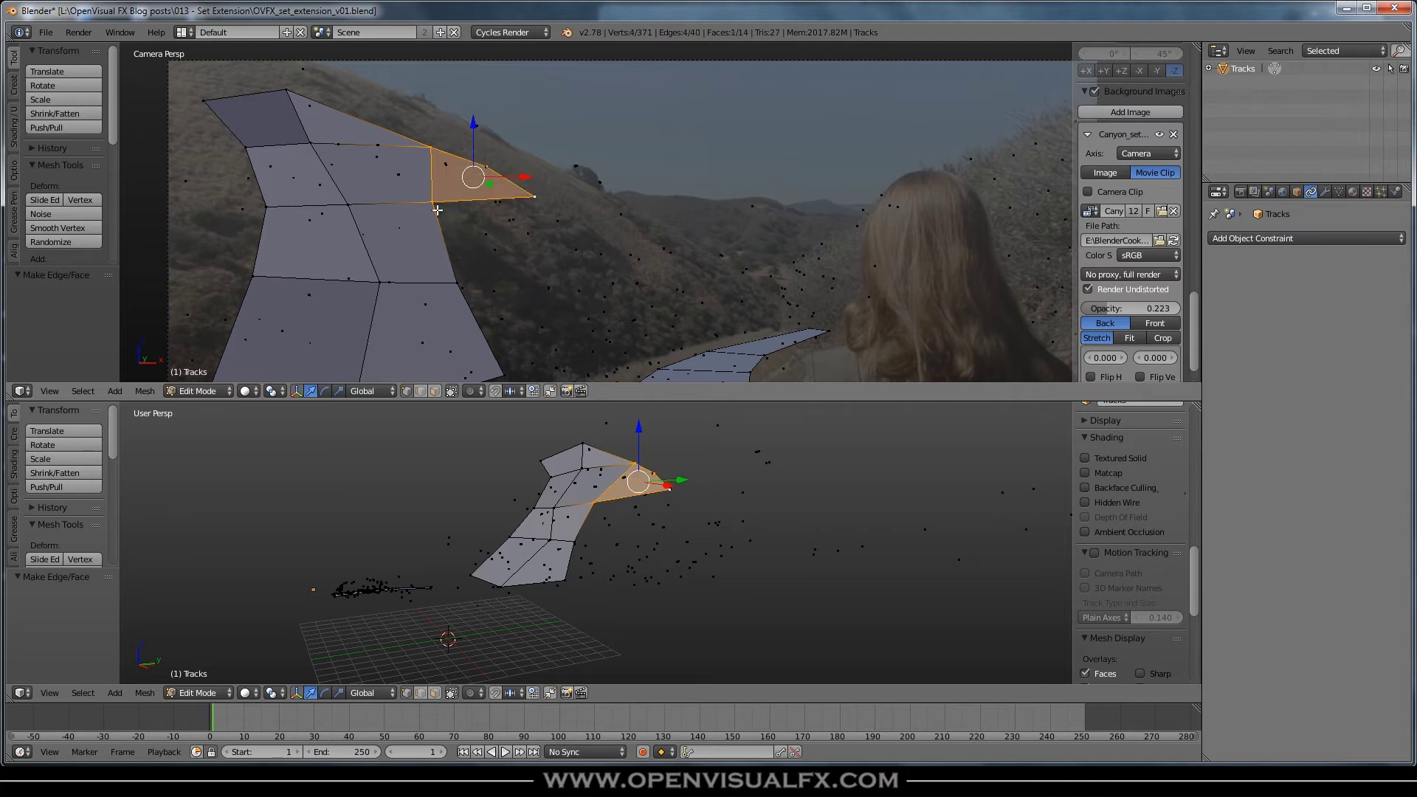
left_click(432, 155, "shift")
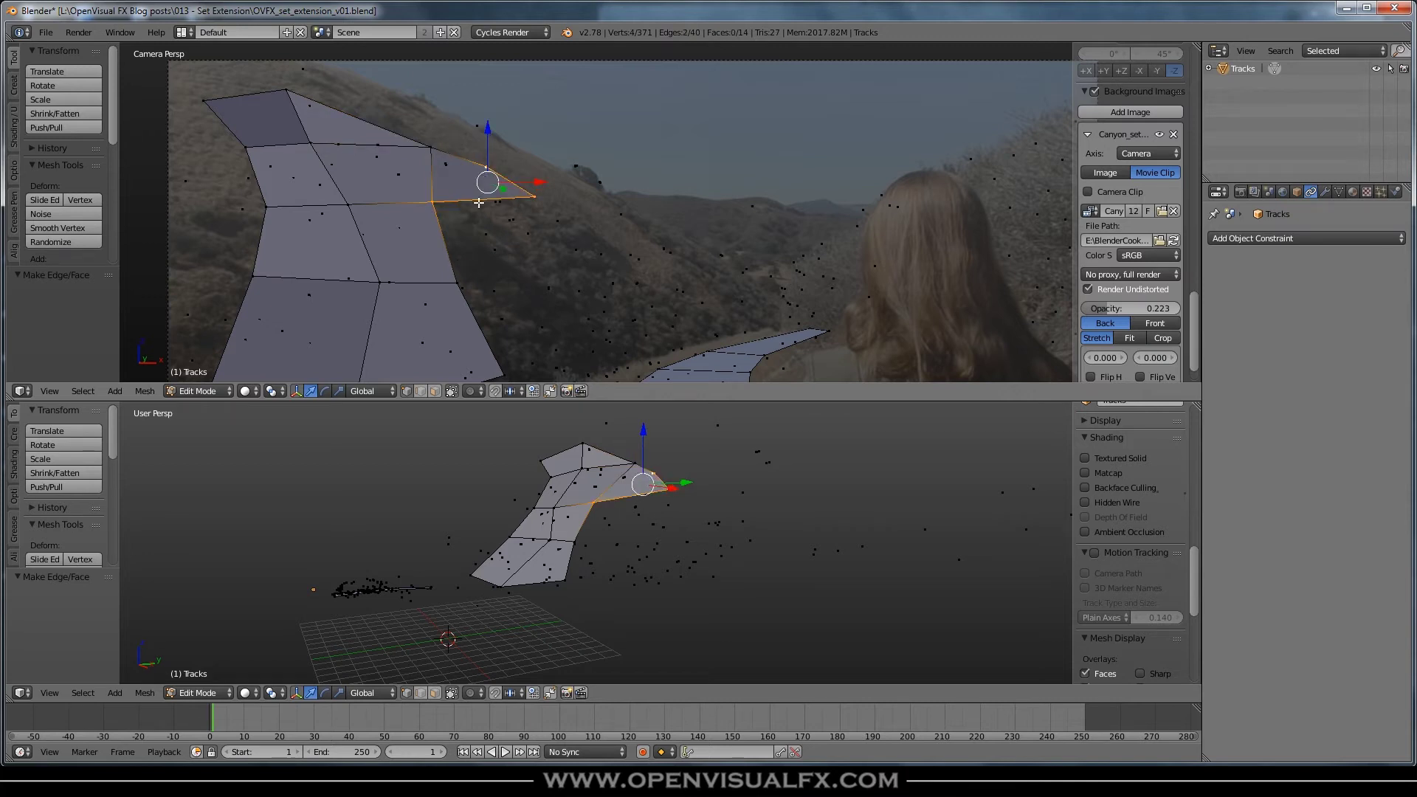
left_click(432, 199)
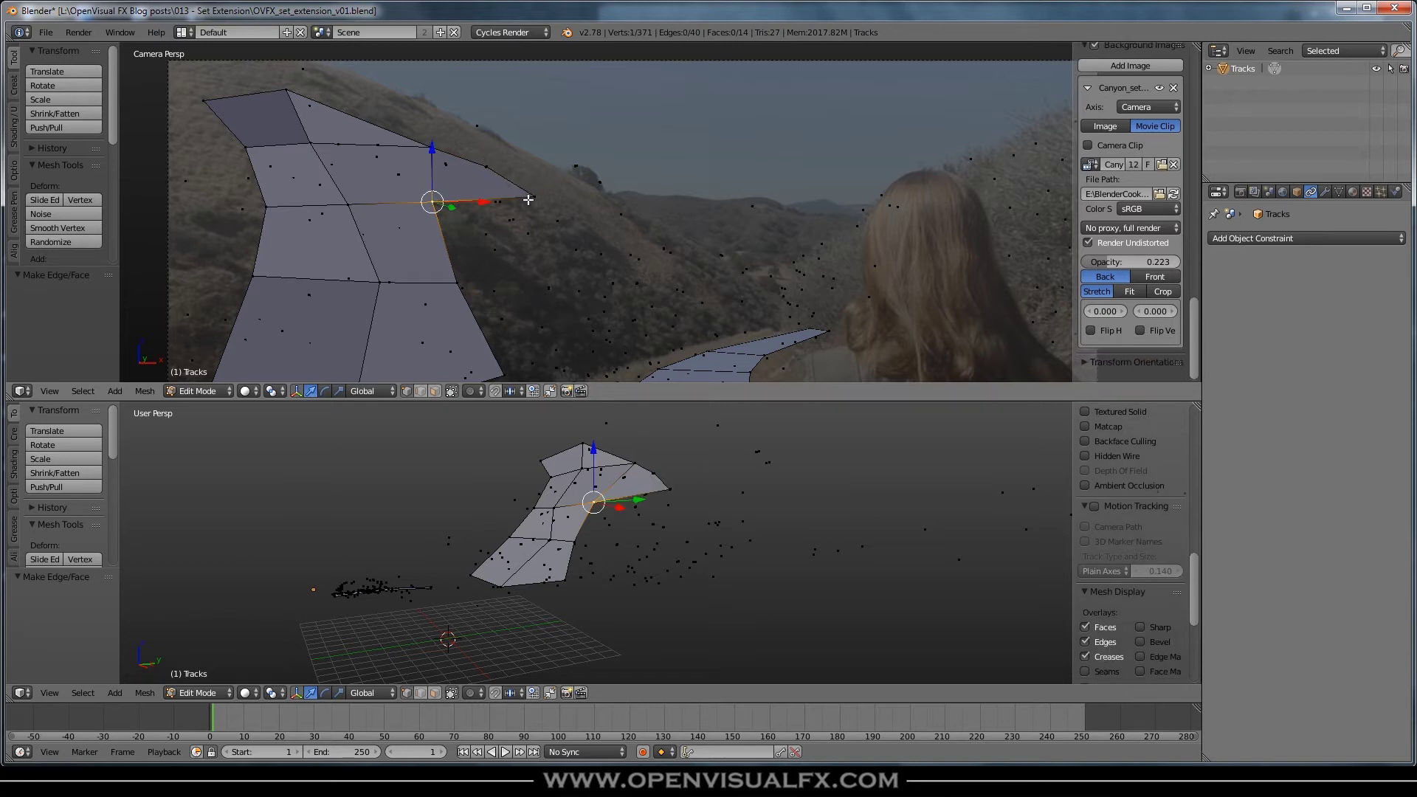
left_click(527, 200, "shift")
left_click(457, 283, "shift")
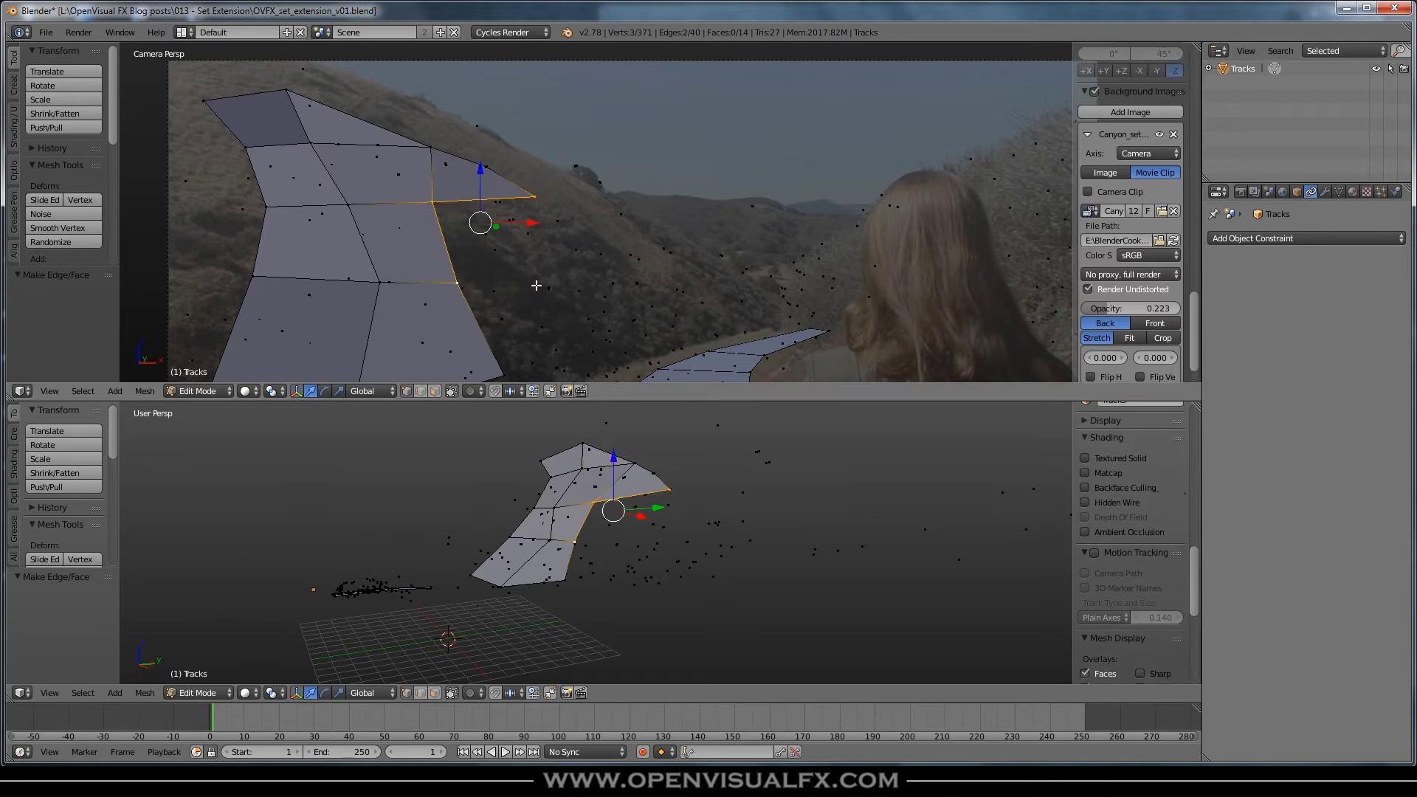
left_click(578, 292, "shift")
key("f")
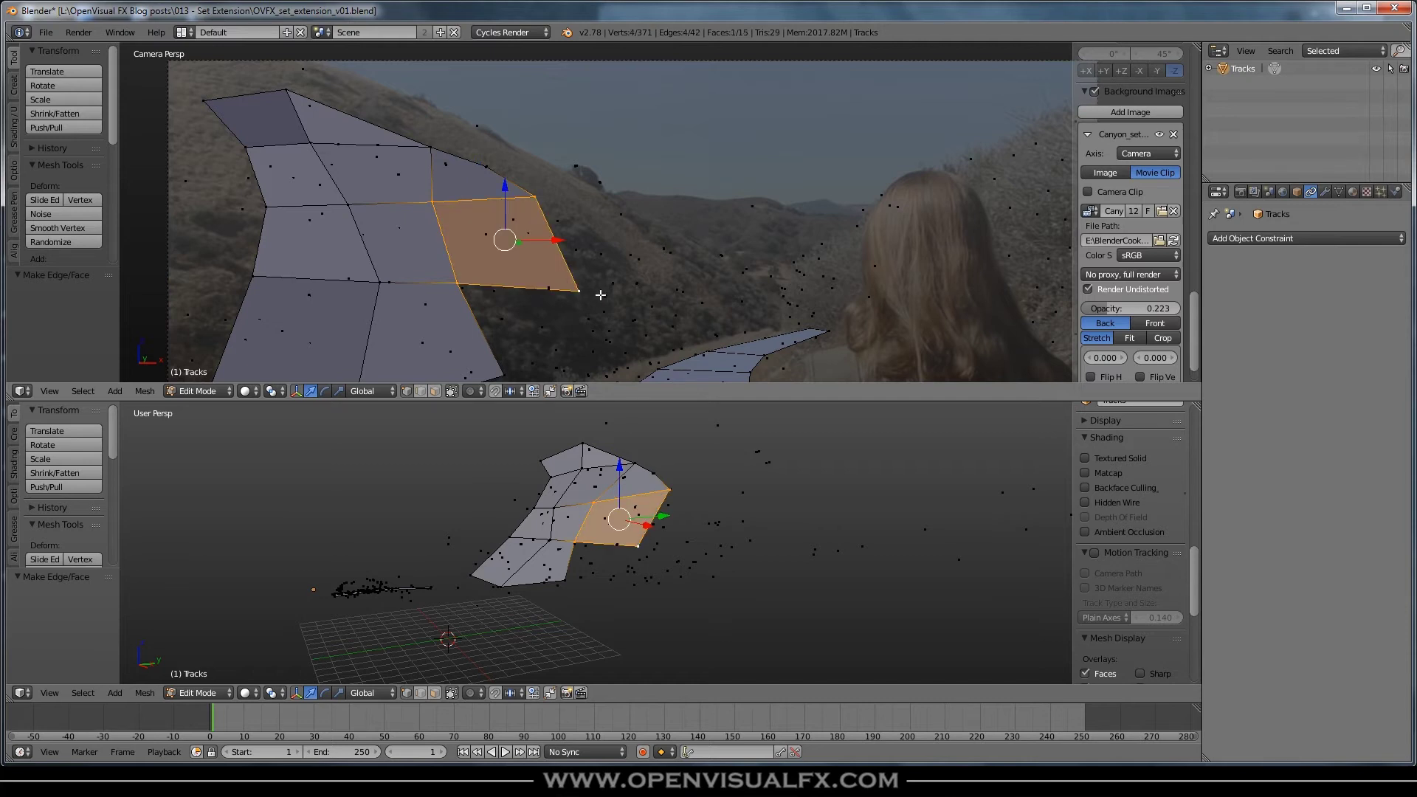
Step: Fill another hillside face along the mesh's lower right edge
middle_click_drag(604, 296, 591, 276, "shift")
middle_click_drag(568, 520, 568, 586)
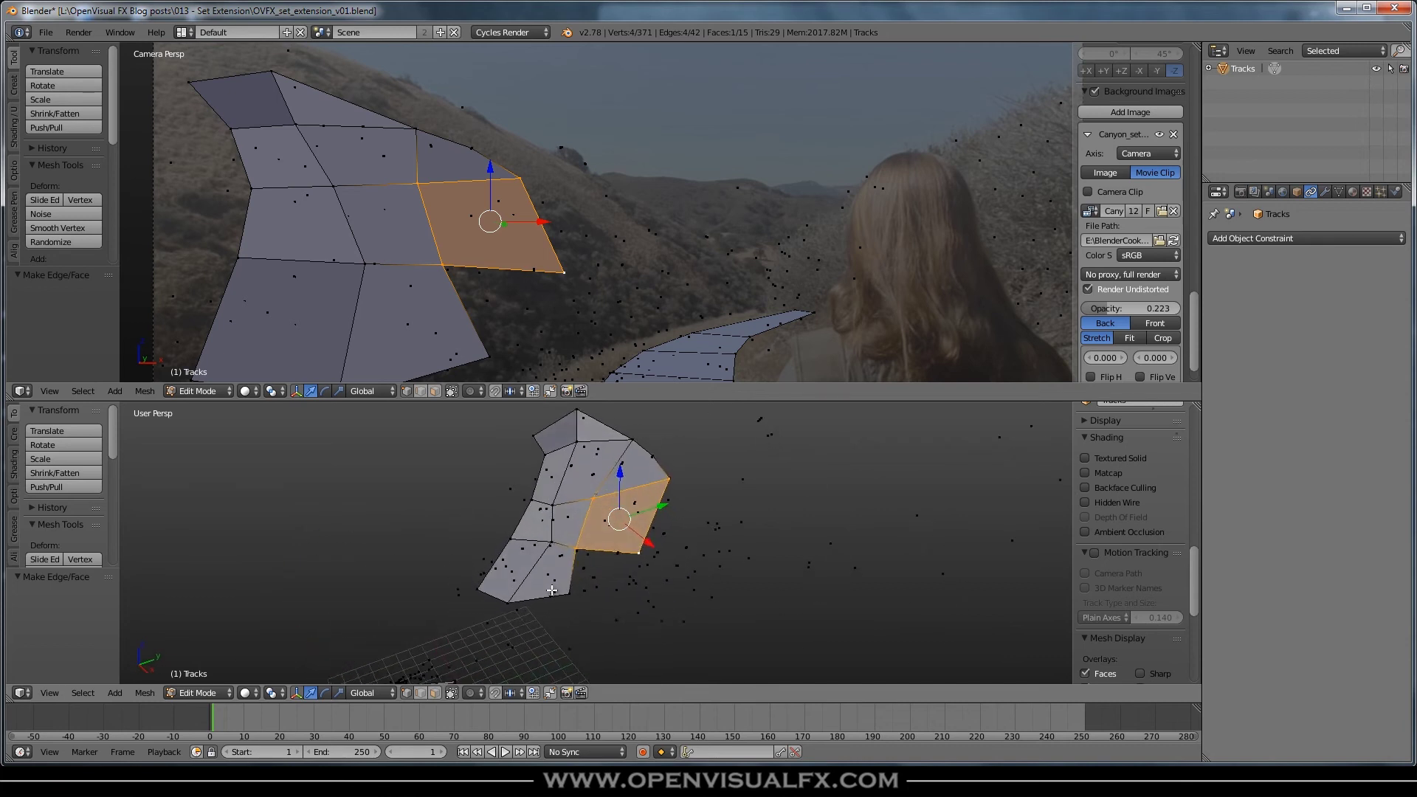
right_click(423, 183, "shift")
right_click(518, 178, "shift")
middle_click_drag(489, 293, 480, 266, "shift")
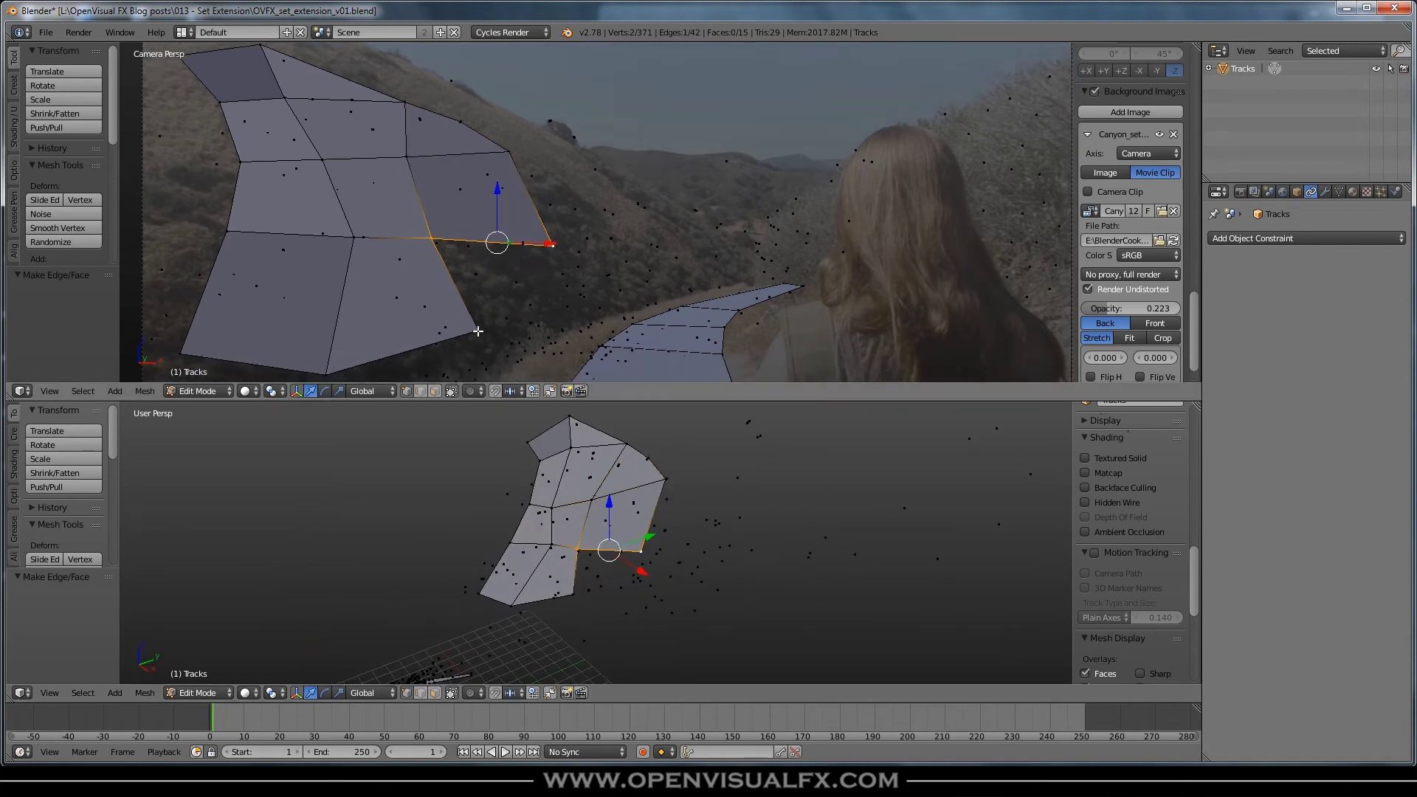
right_click(479, 331, "shift")
right_click(574, 306, "shift")
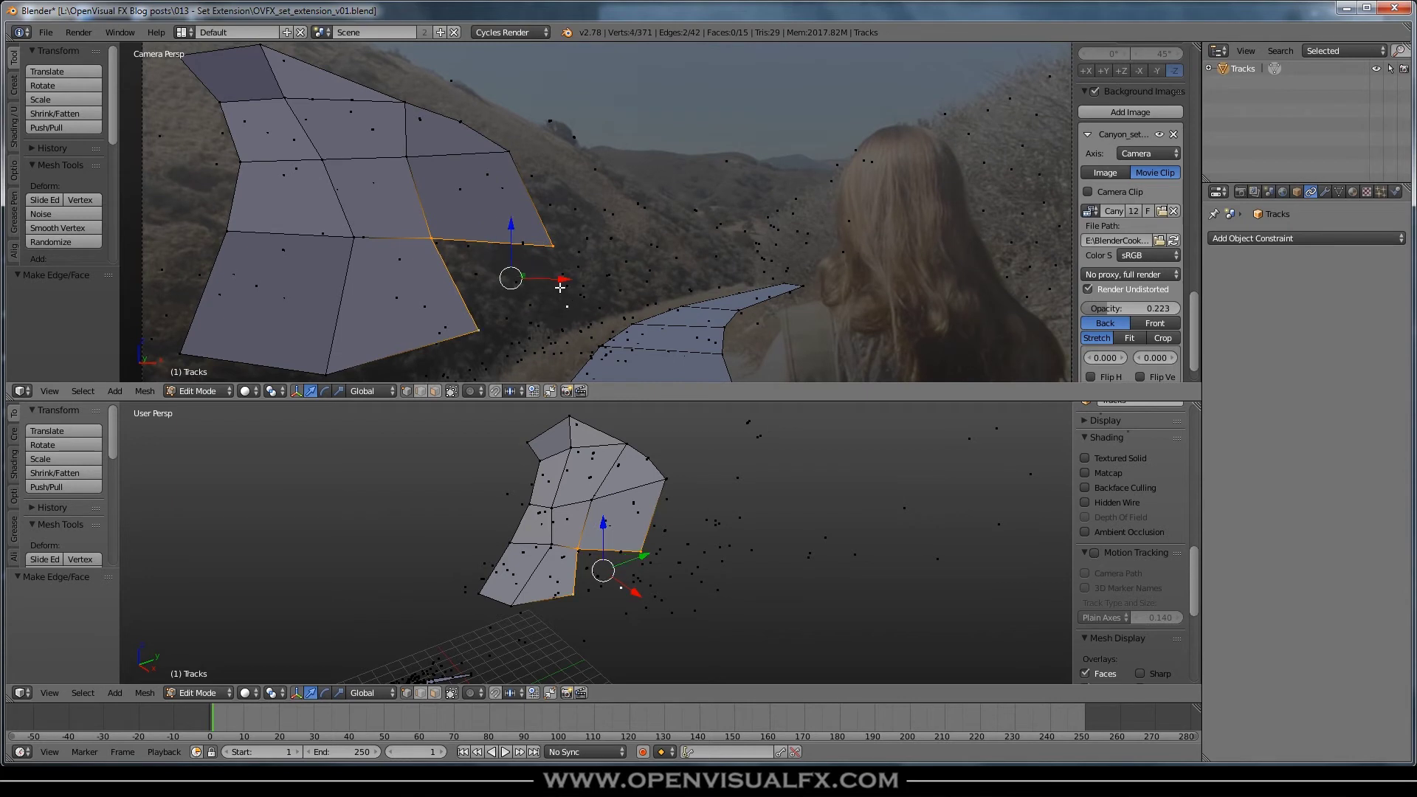
key("f")
Step: Open Canyon_set_extend_DMP_layers_02.psd from the elements folder in Photoshop
scroll(575, 227, "down", 2)
middle_click_drag(580, 238, 533, 238, "shift")
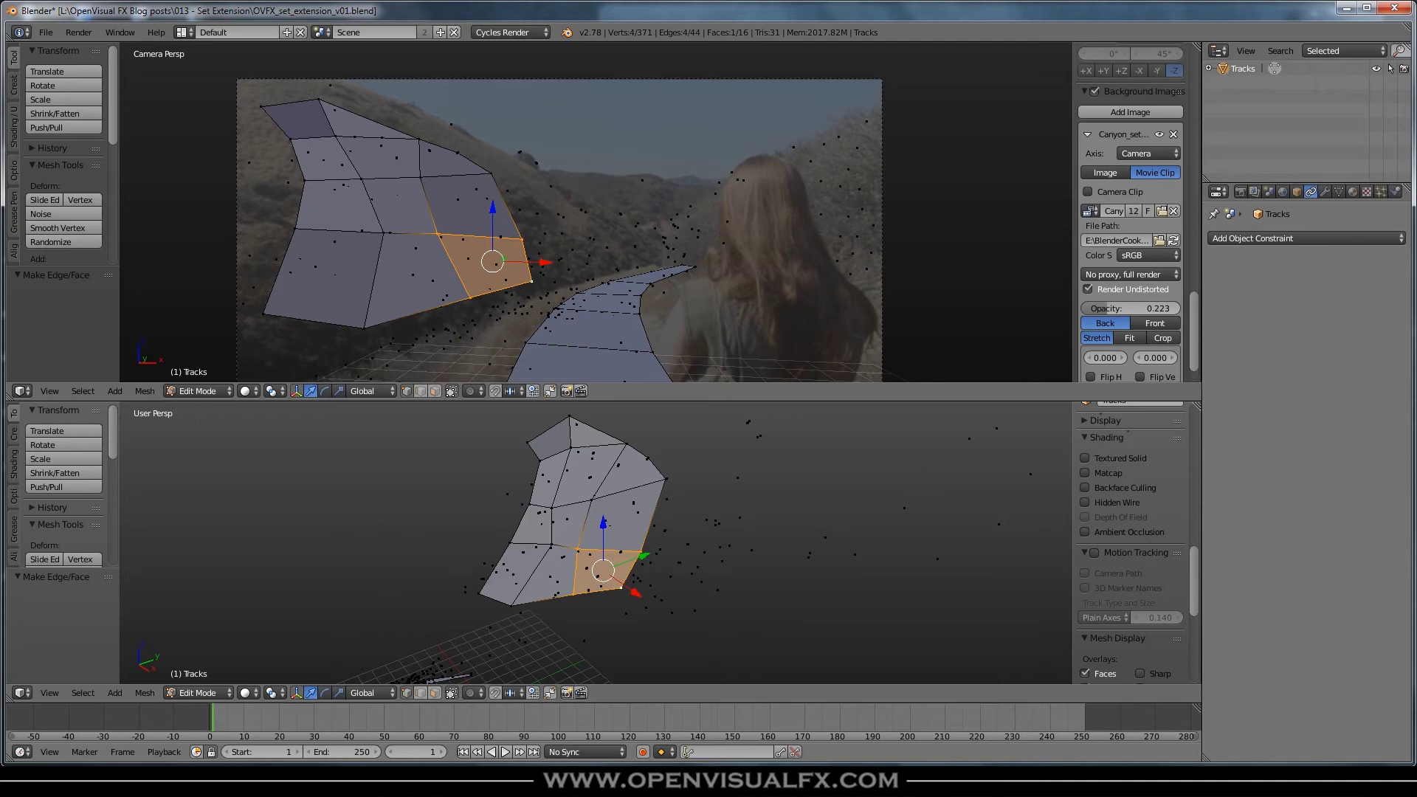
key("alt+Tab")
double_click(808, 86)
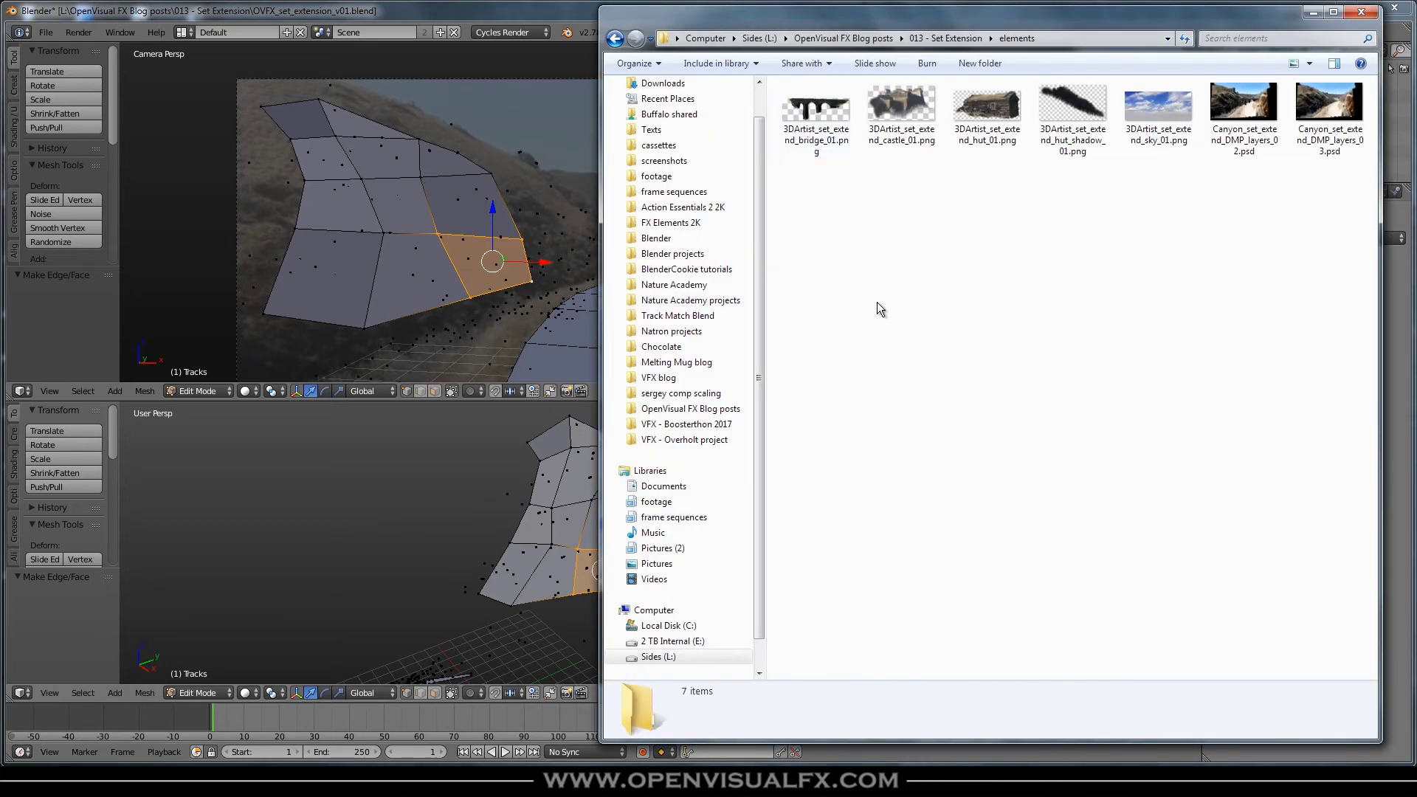
double_click(1245, 103)
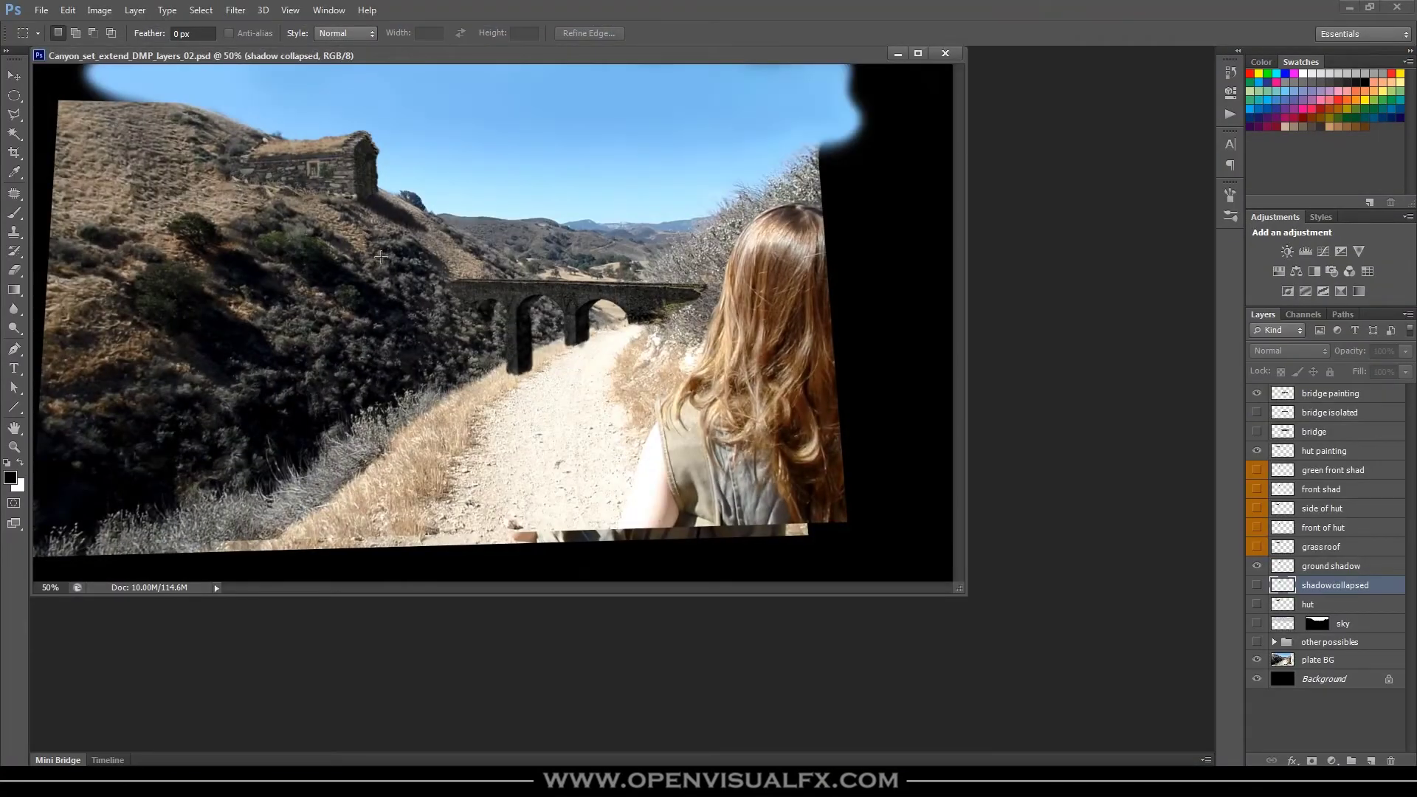
Step: Dock the canyon matte painting window as a tab and zoom to about 71.7%
left_click_drag(746, 54, 776, 50)
scroll(316, 220, "up", 3, "alt")
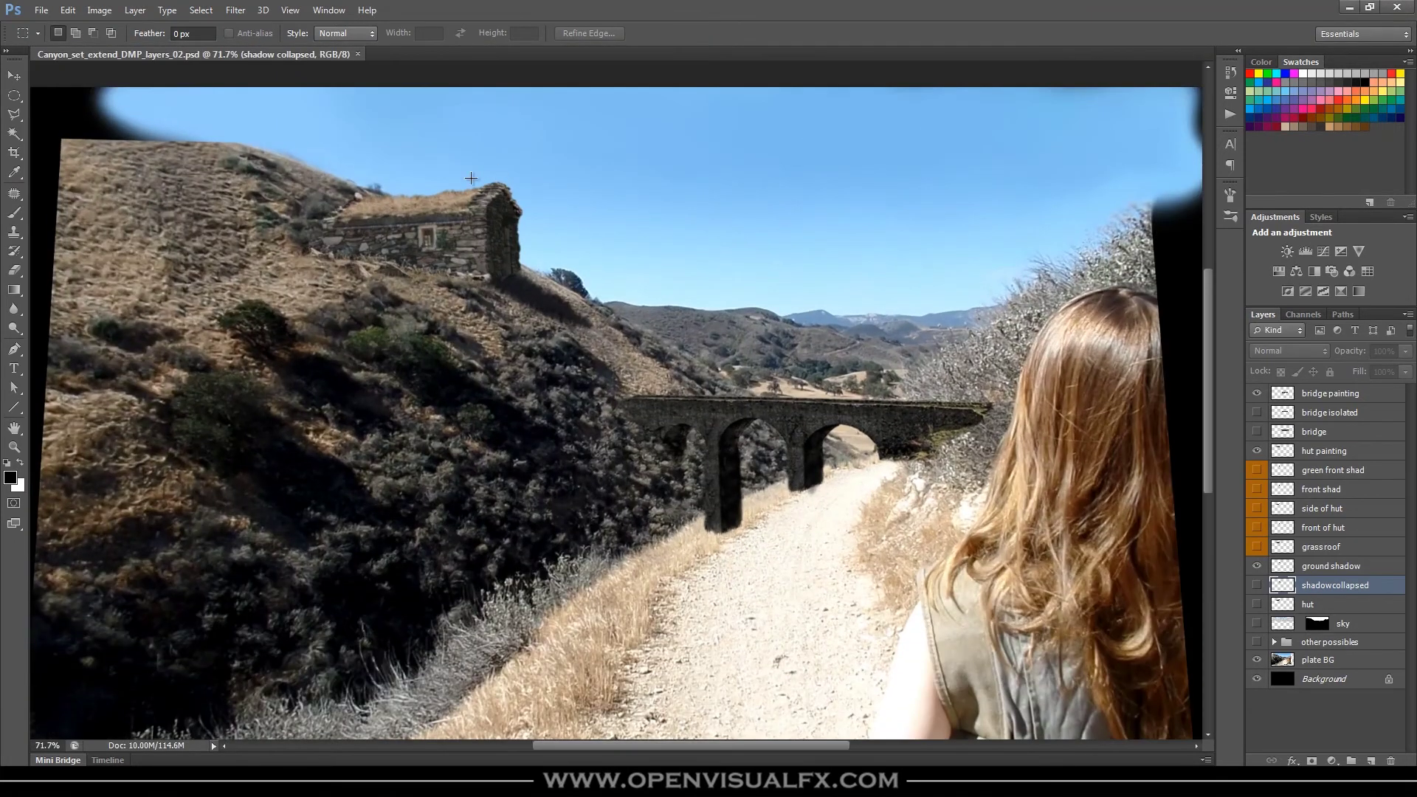
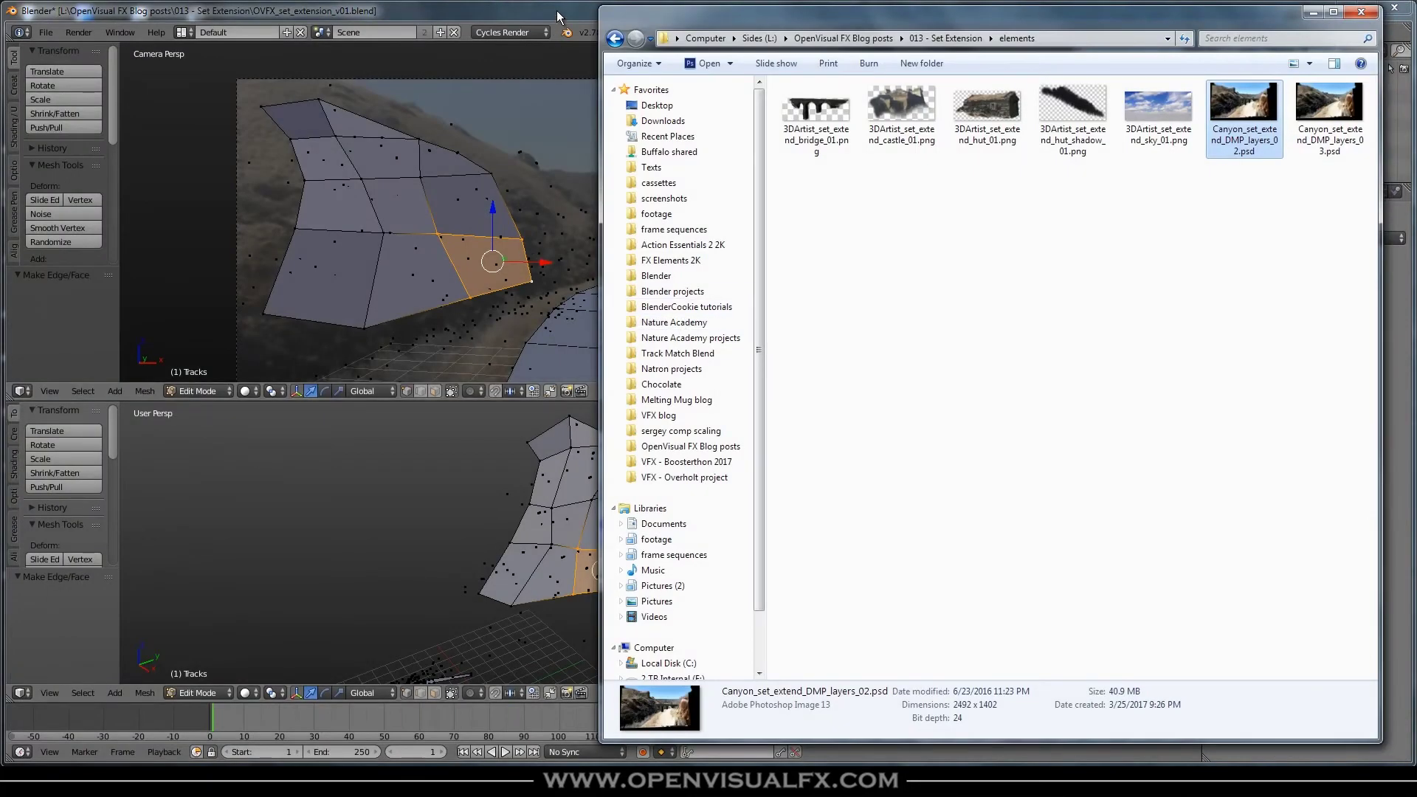
Step: Bring the Blender window in front of the Explorer elements folder
left_click(556, 10)
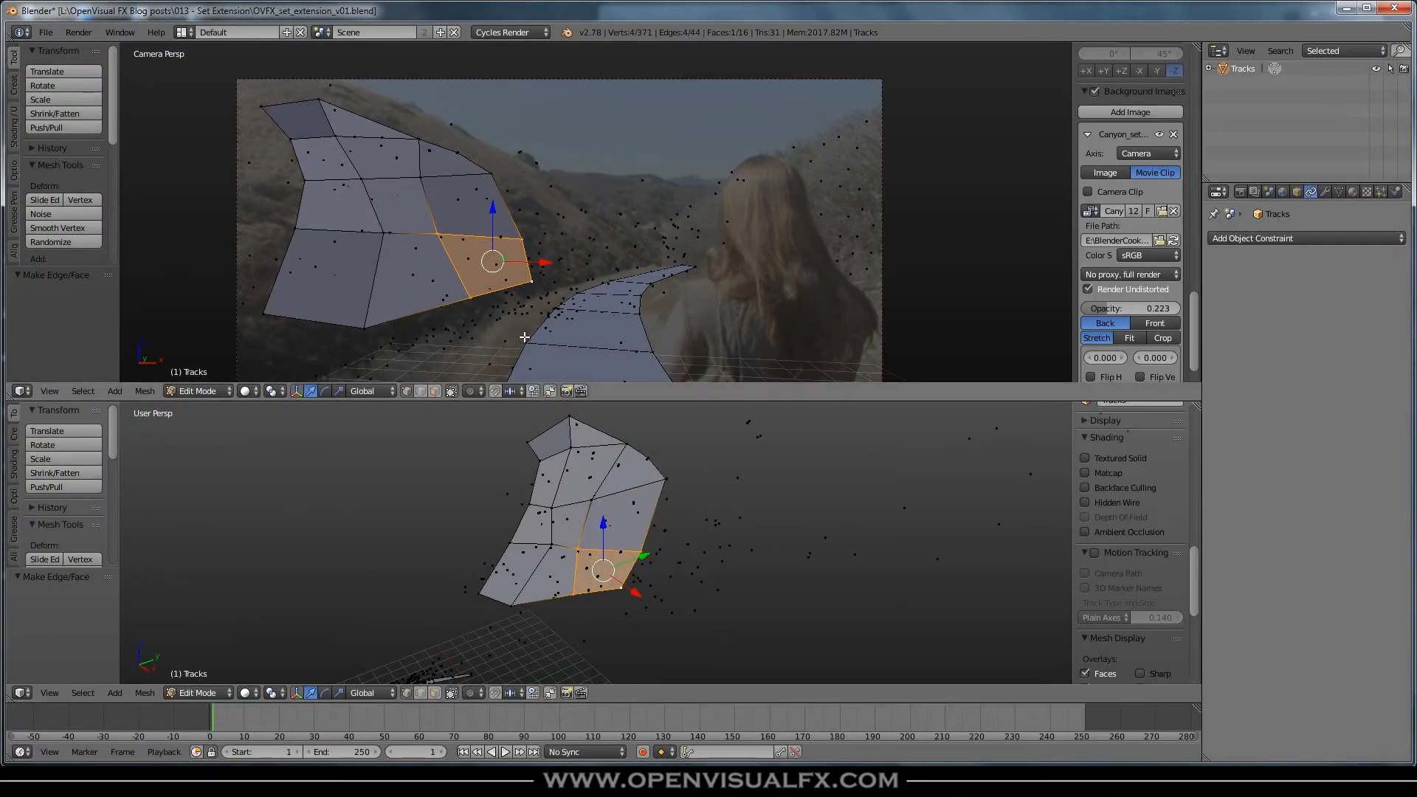
Step: Fill two quad faces down the hillside mesh's right edge from tracked vertices
right_click(491, 175)
right_click(552, 186, "shift")
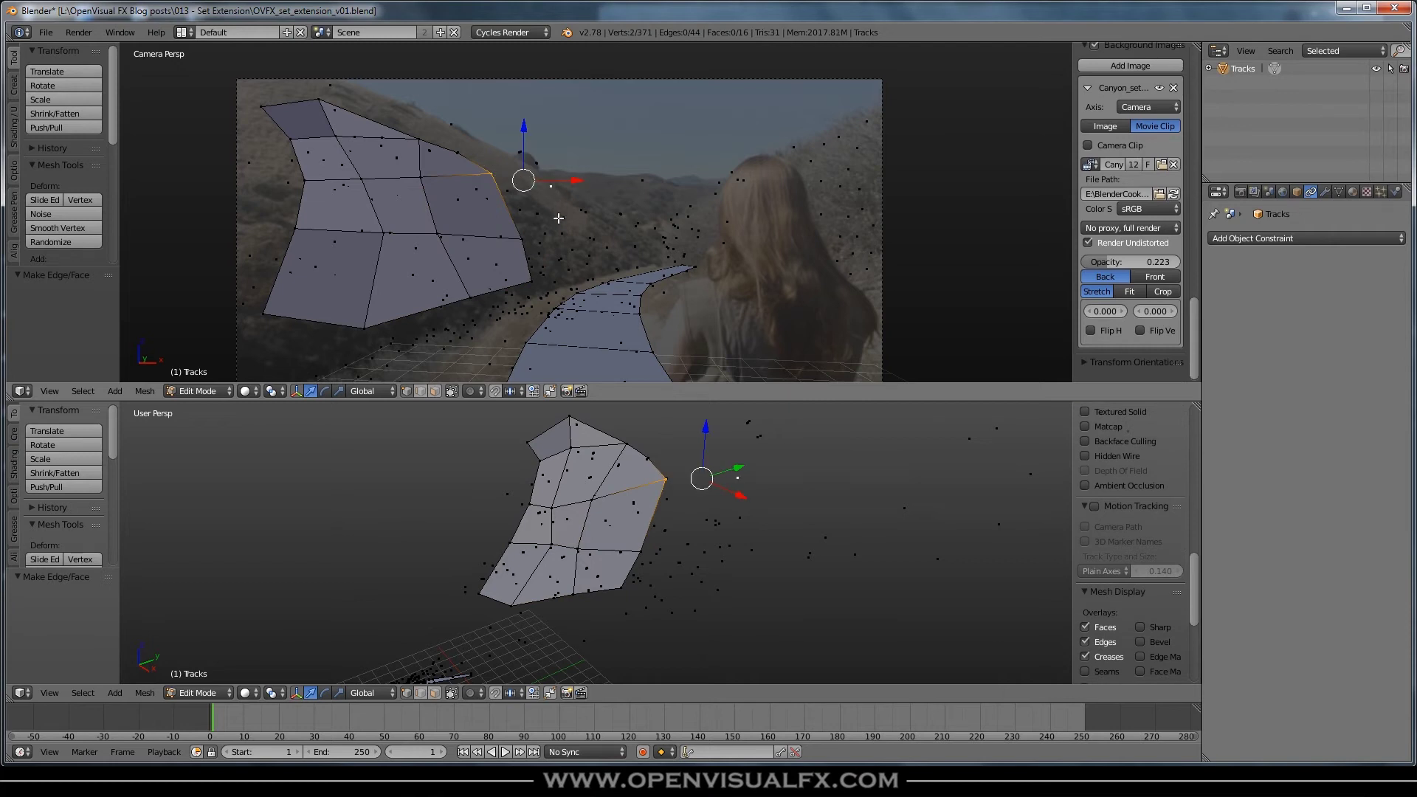
right_click(522, 239, "shift")
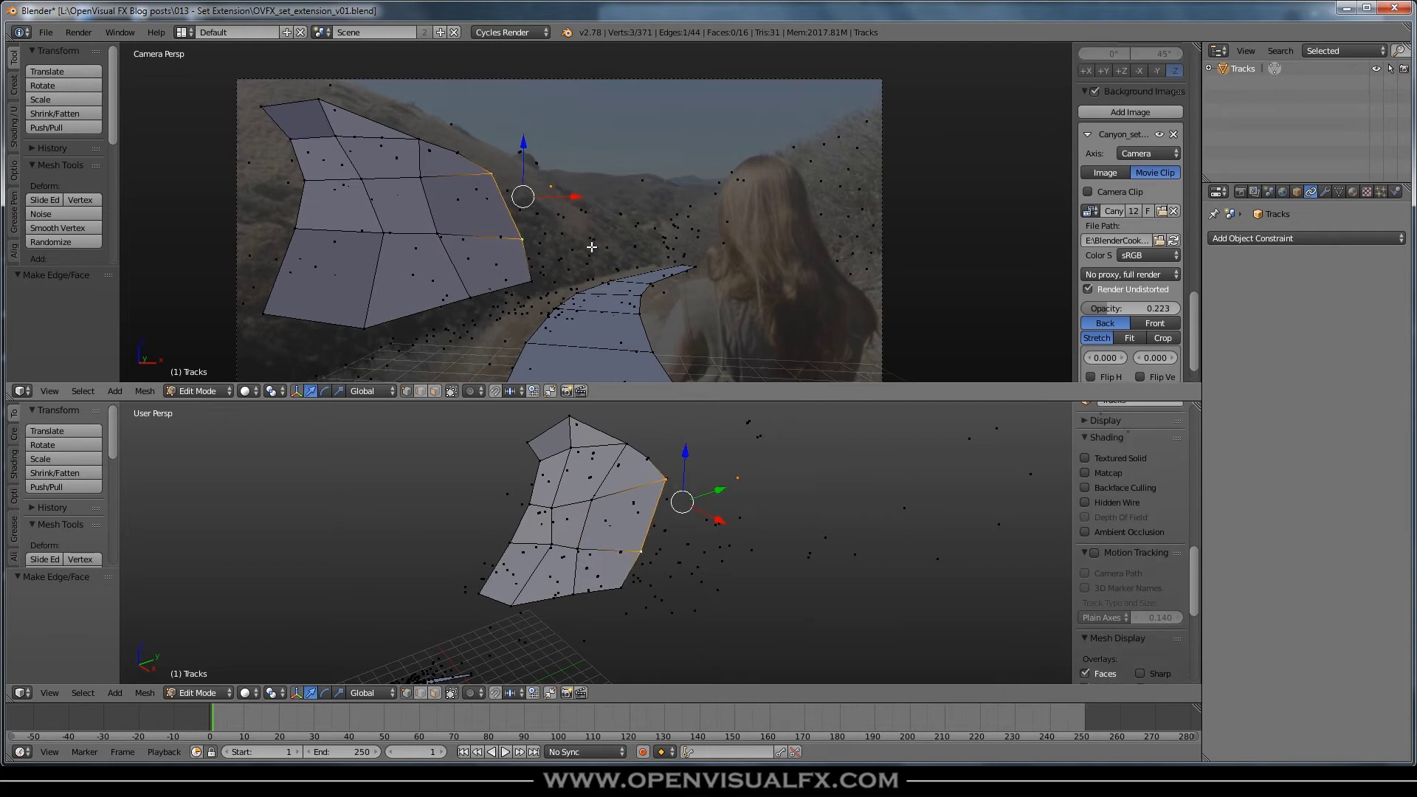
right_click(589, 239, "shift")
key("f")
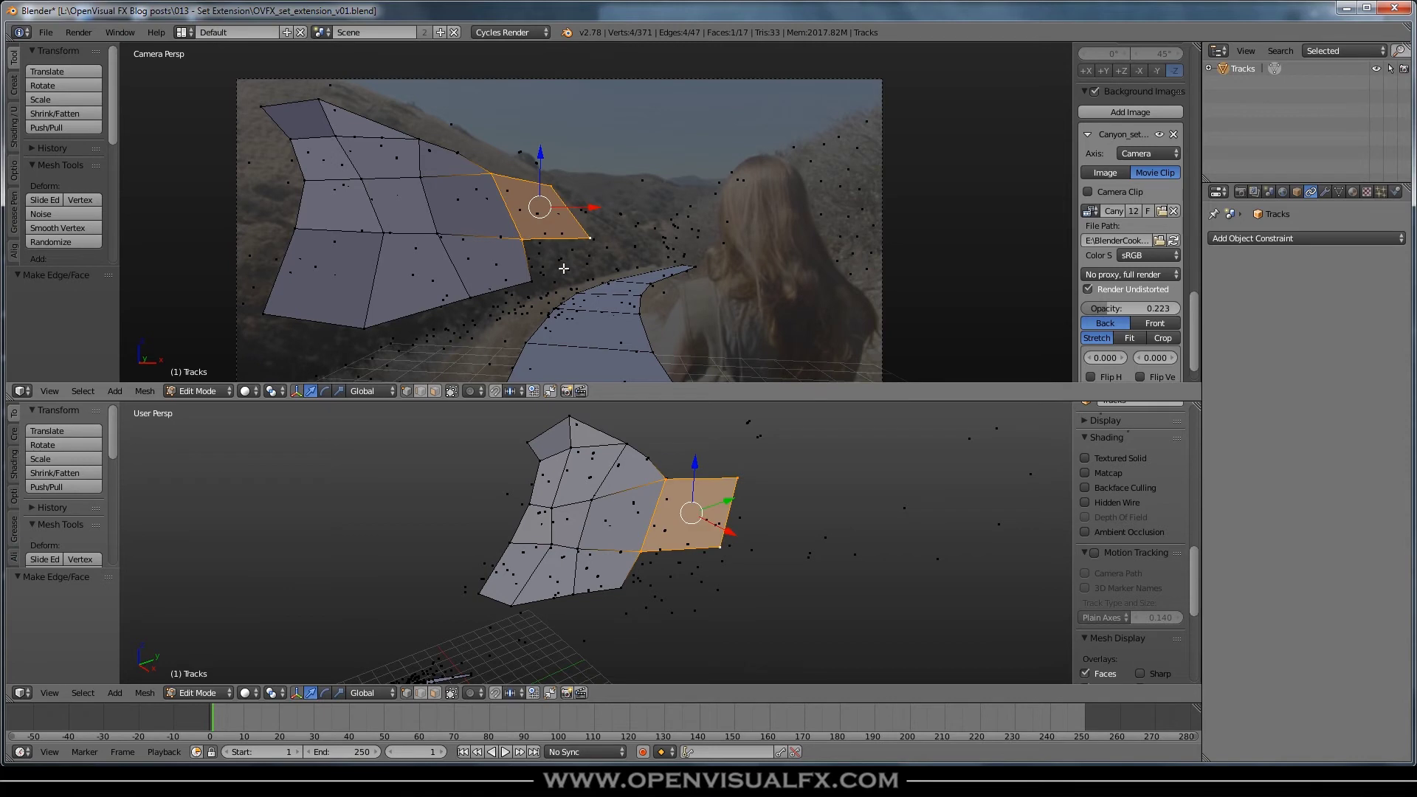
right_click(492, 177, "shift")
right_click(550, 187, "shift")
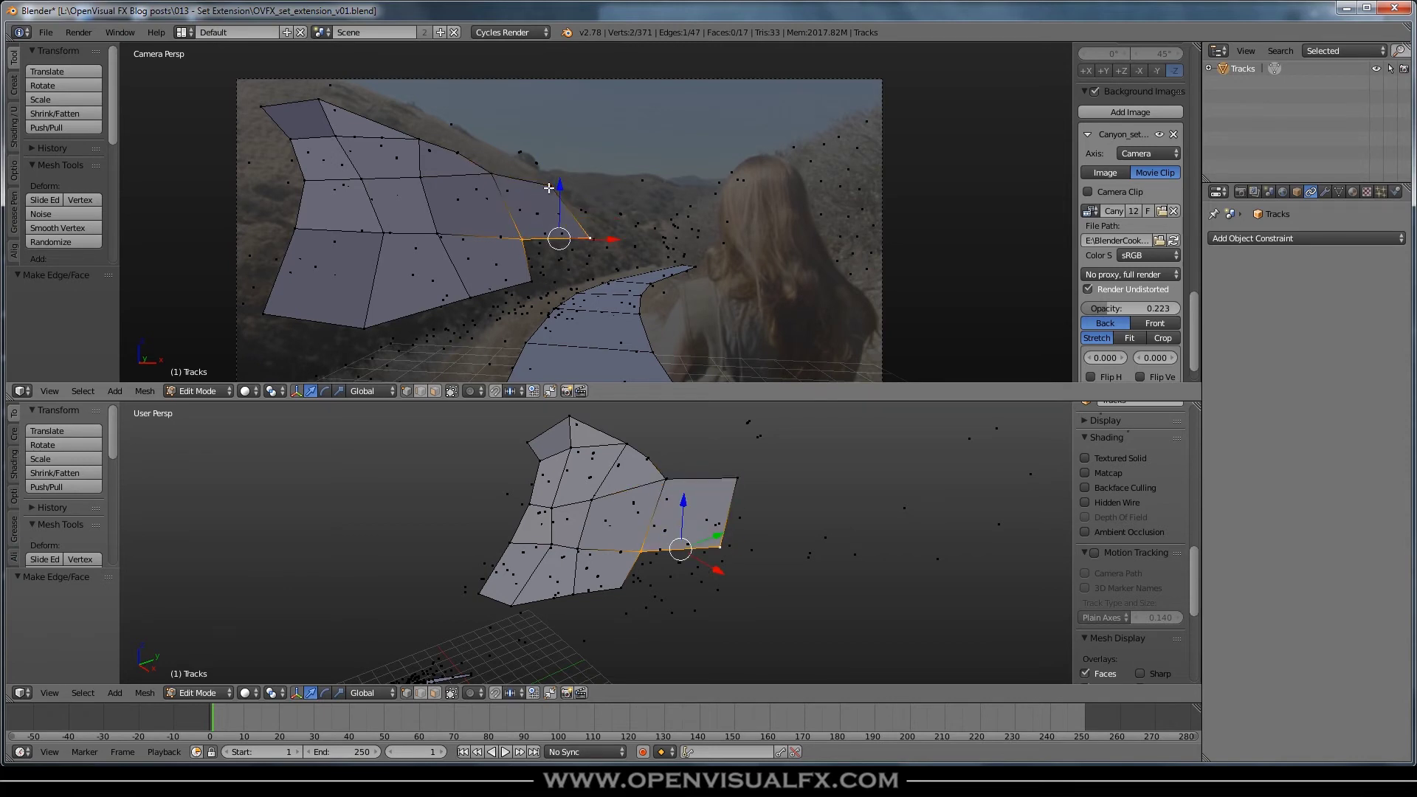
right_click(532, 284, "shift")
right_click(590, 271, "shift")
key("f")
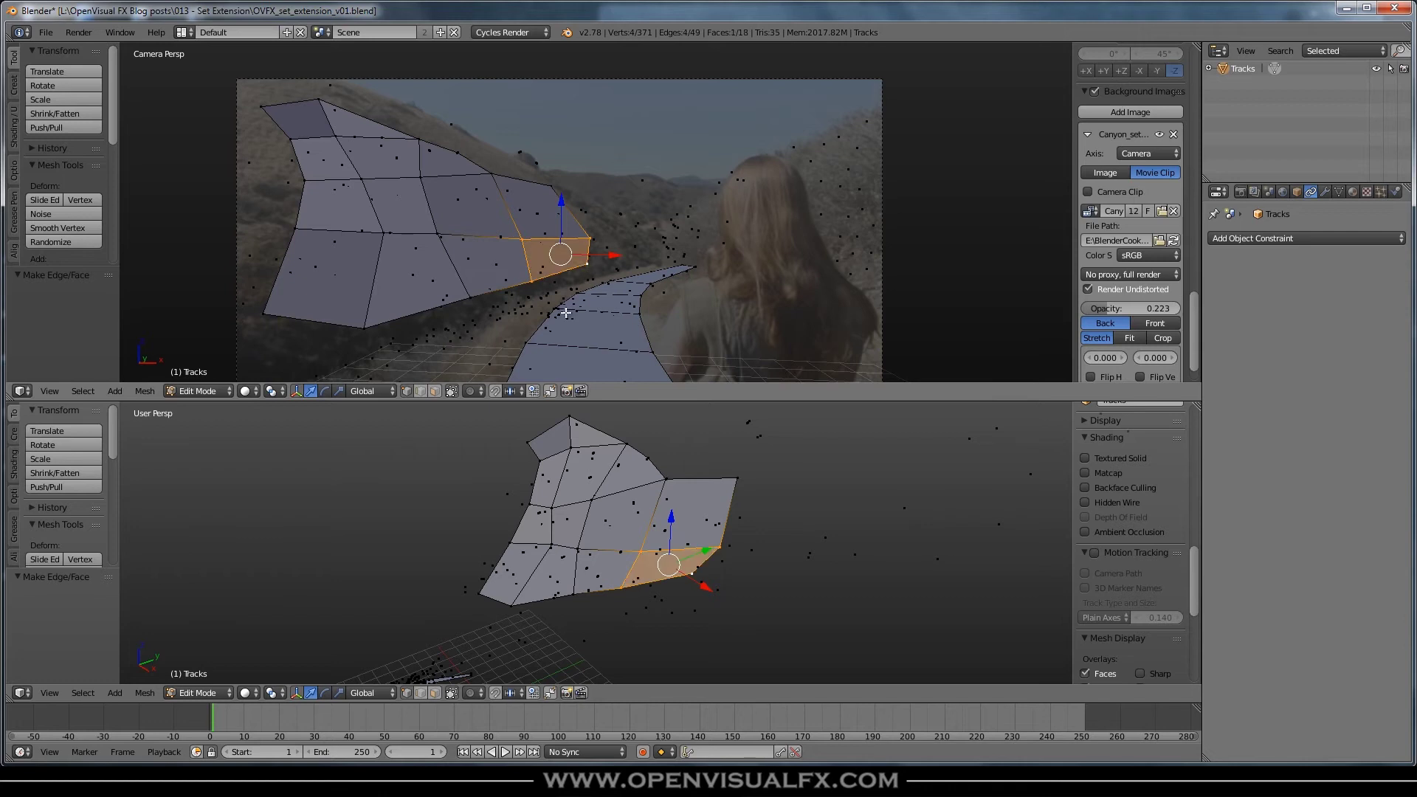
Step: Add a triangle and a quad face along the hillside mesh's top edge
middle_click_drag(604, 603, 639, 521)
scroll(641, 492, "up", 6)
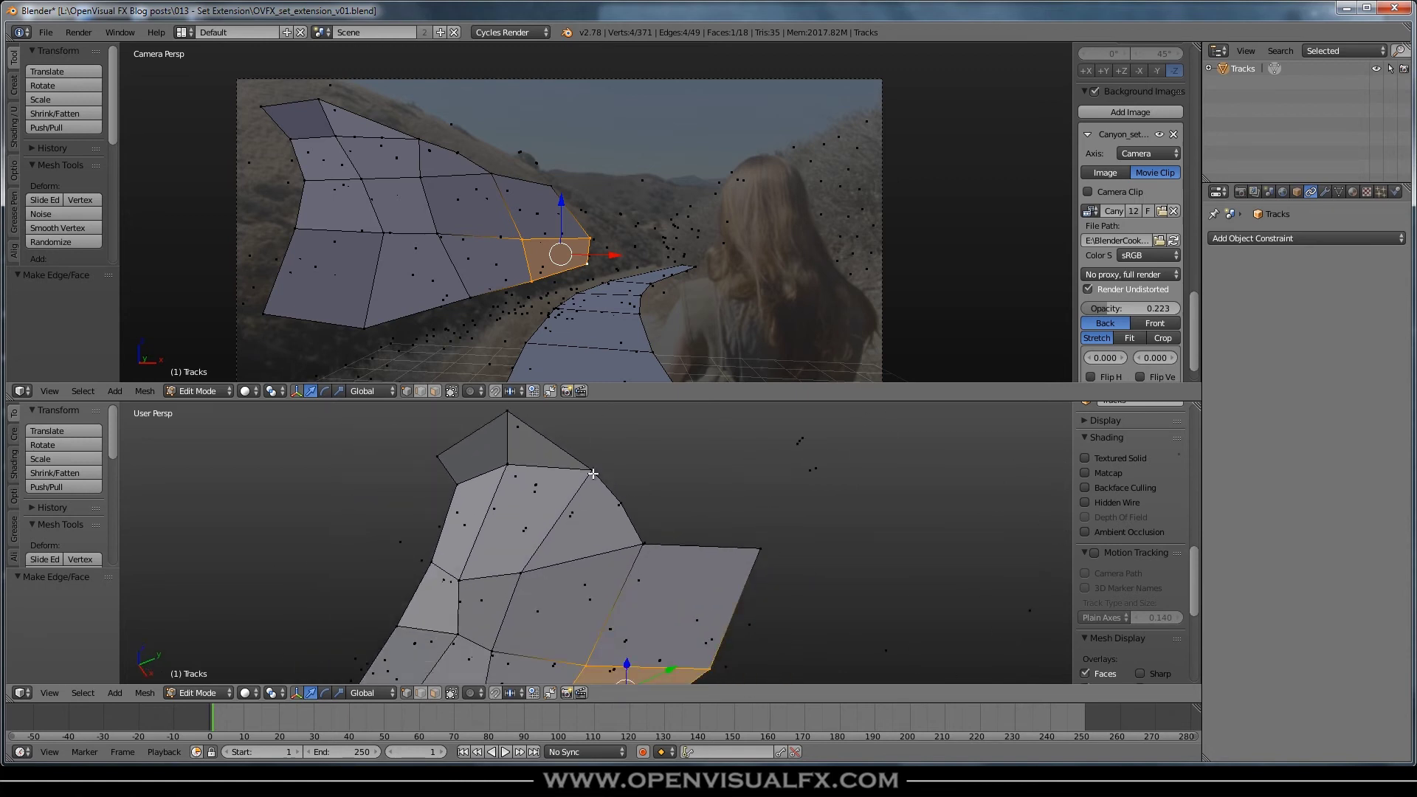
right_click(620, 502)
right_click(761, 548, "shift")
right_click(644, 545, "shift")
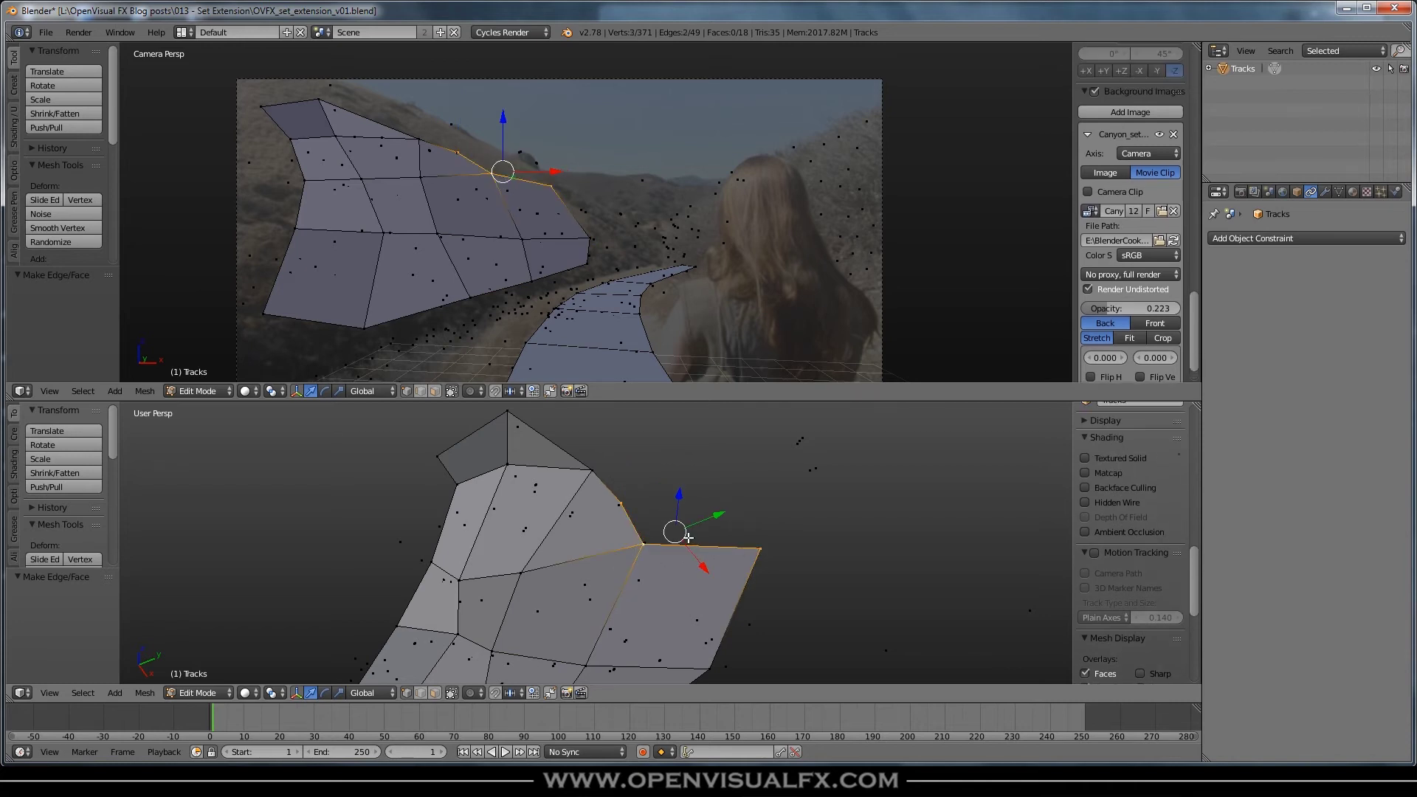
key("f")
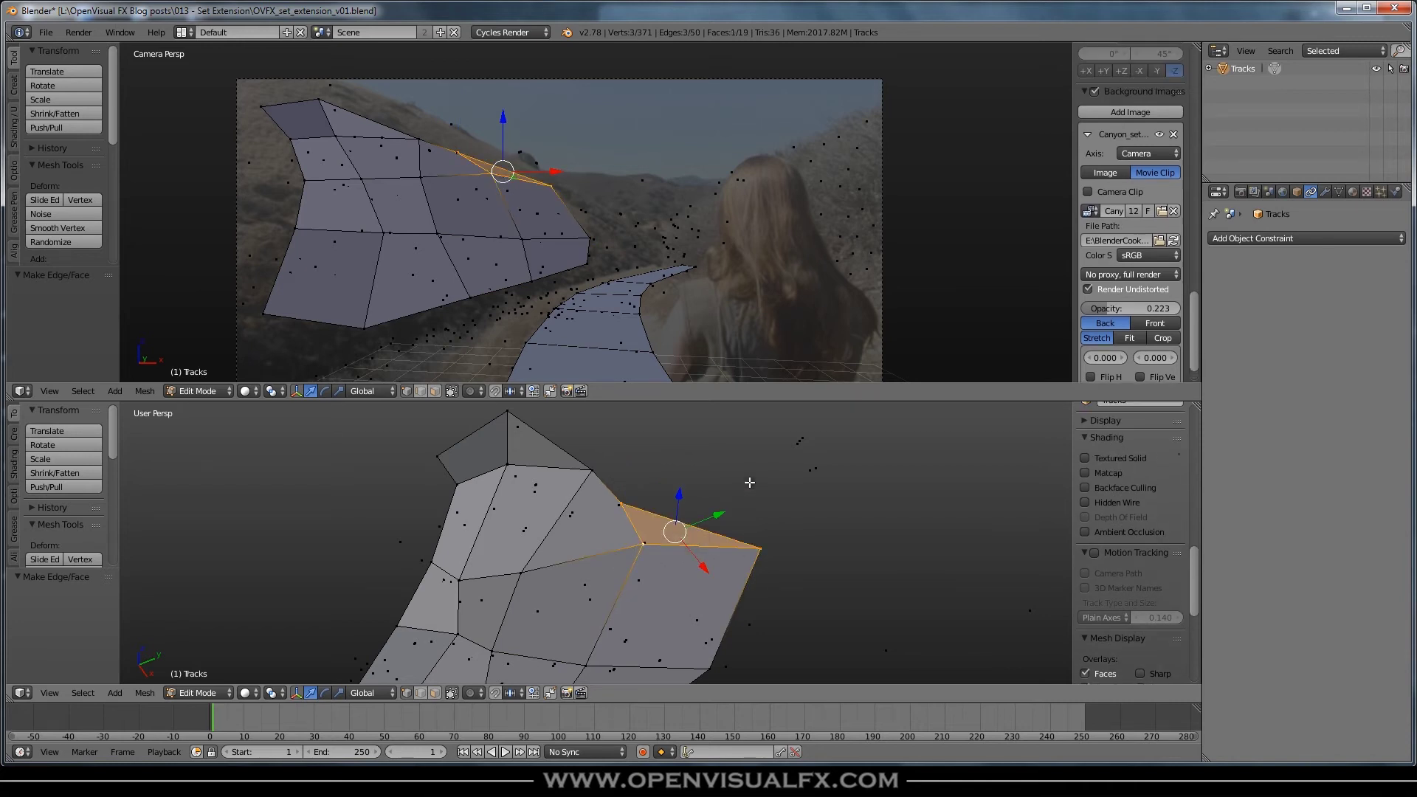
right_click(643, 546, "shift")
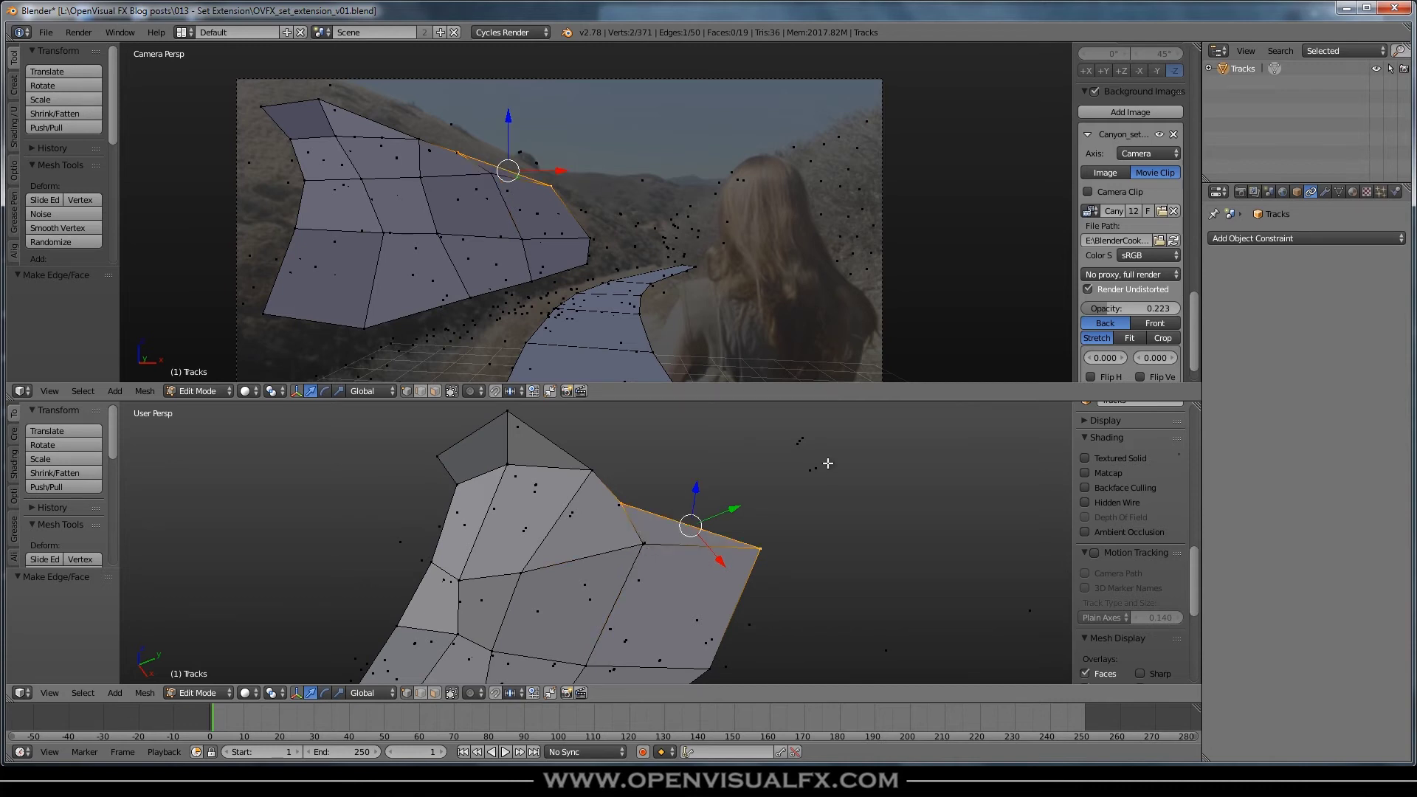
right_click(796, 444, "shift")
right_click(593, 470, "shift")
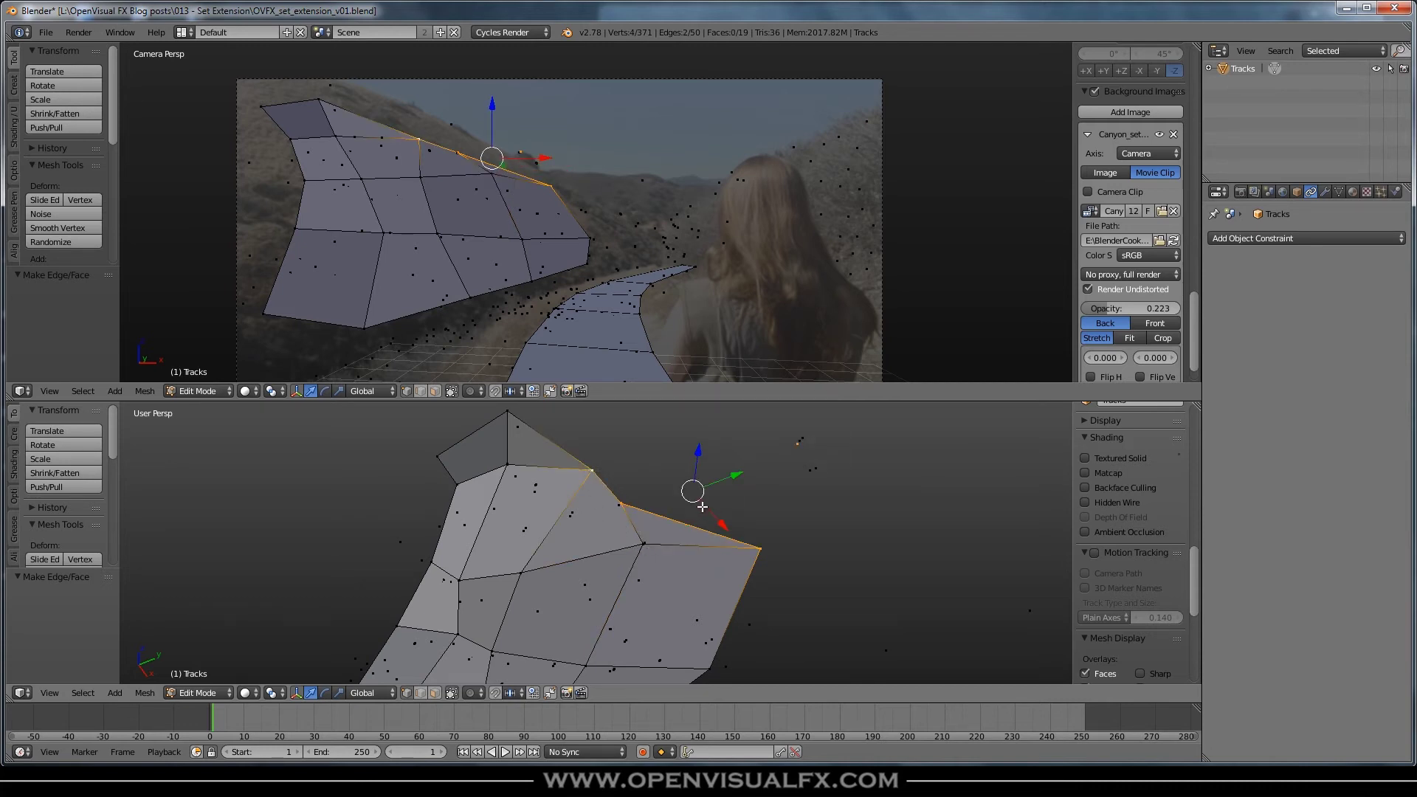
key("f")
middle_click_drag(578, 585, 689, 528)
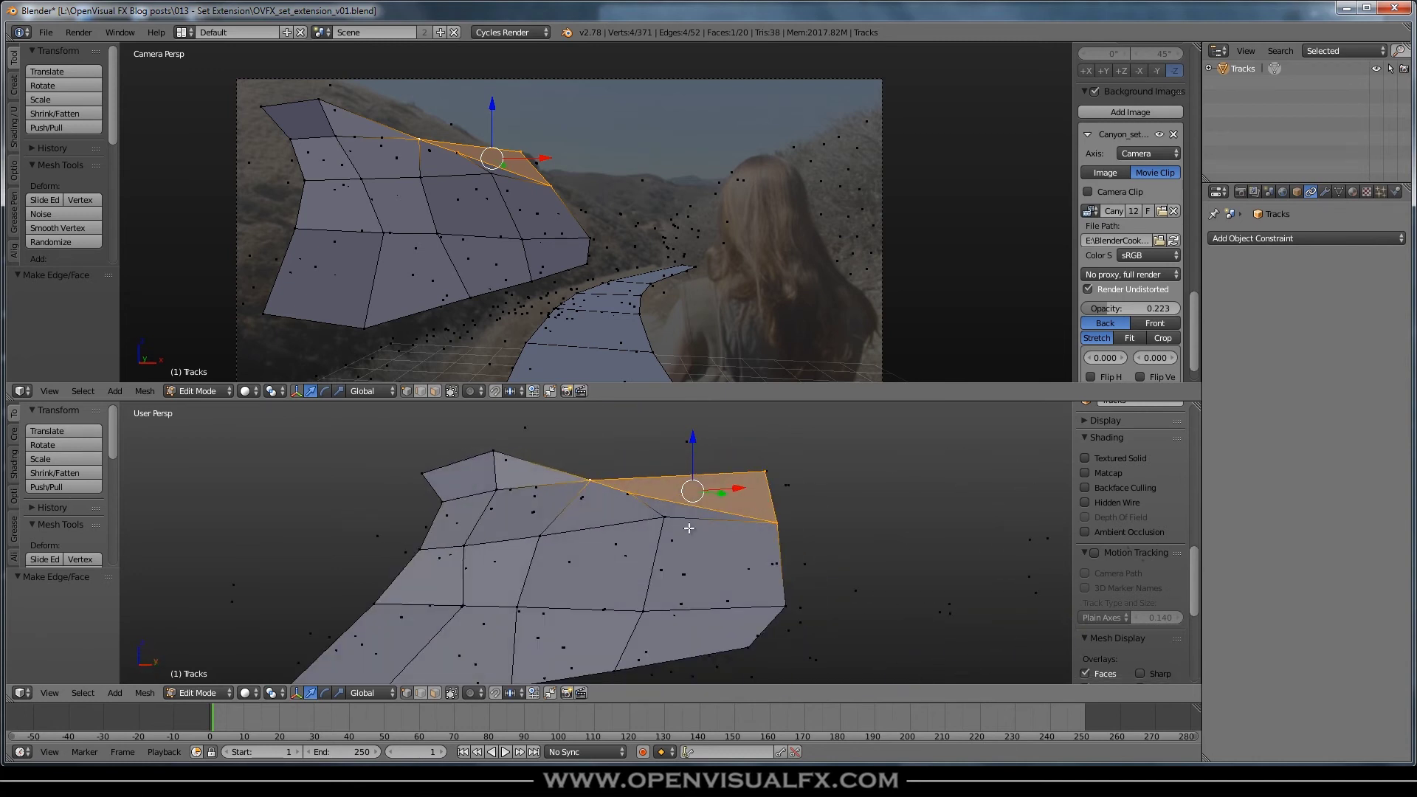
Step: Delete the newest top face of the hillside mesh using X > Only Faces
middle_click_drag(744, 611, 646, 402)
scroll(520, 176, "up", 3)
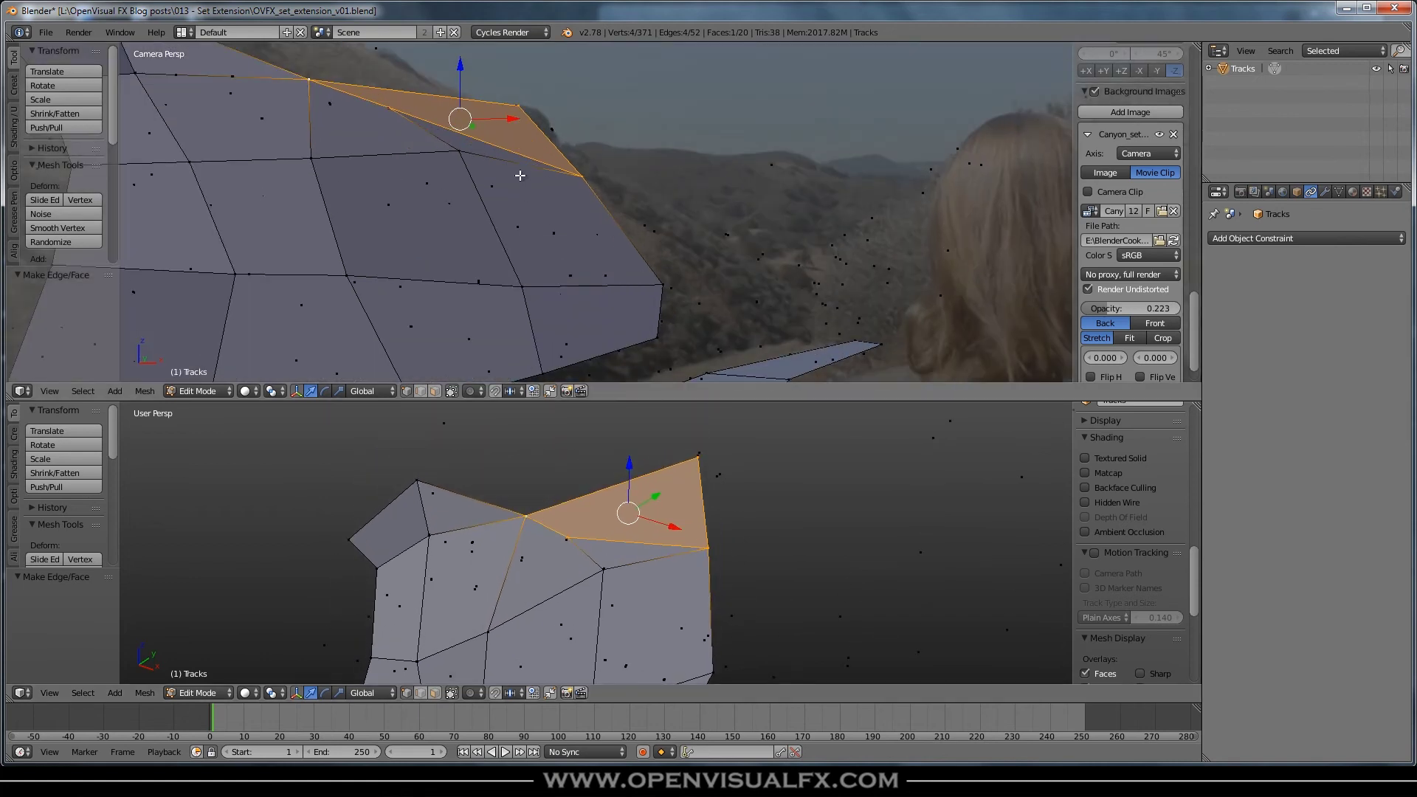
middle_click_drag(535, 138, 545, 255, "shift")
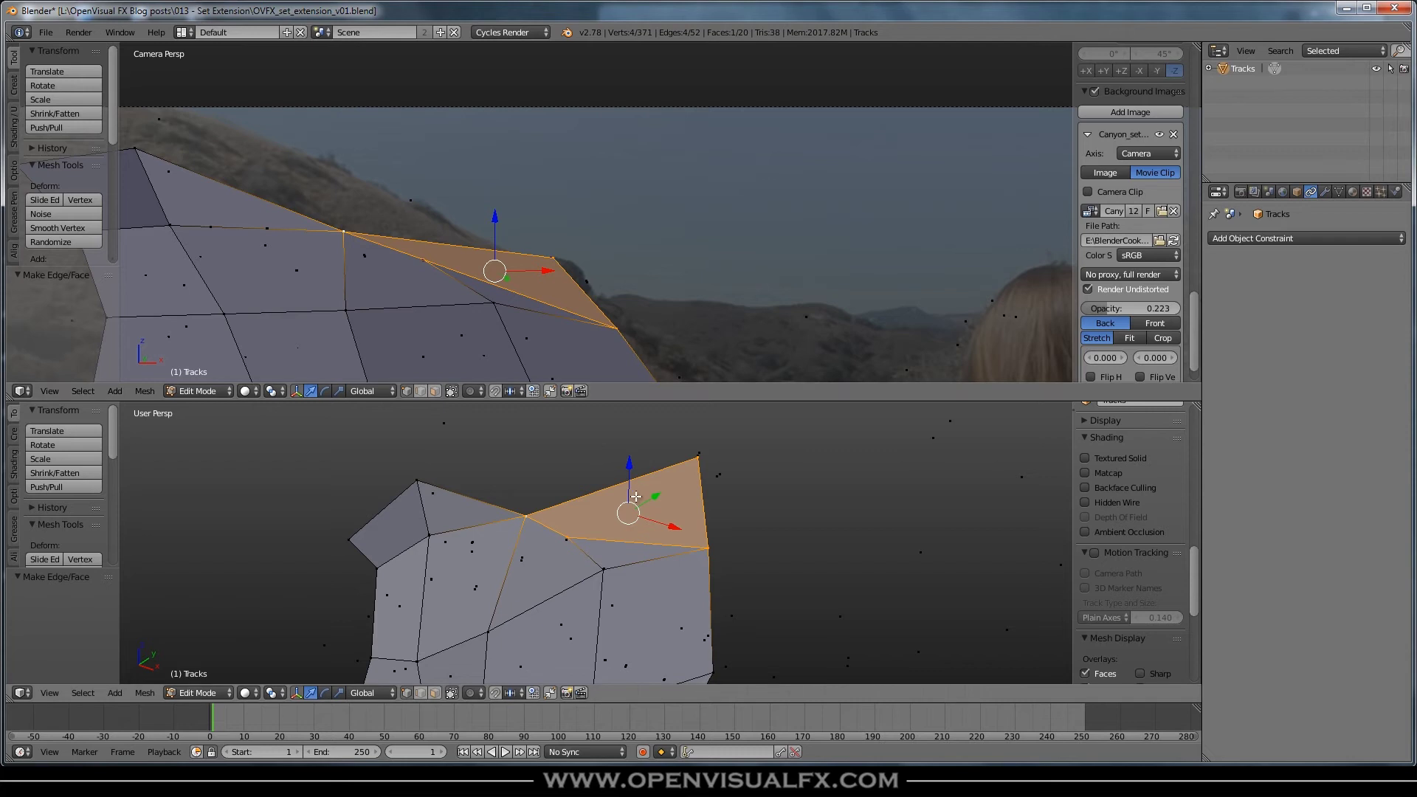
key("x")
left_click(645, 529)
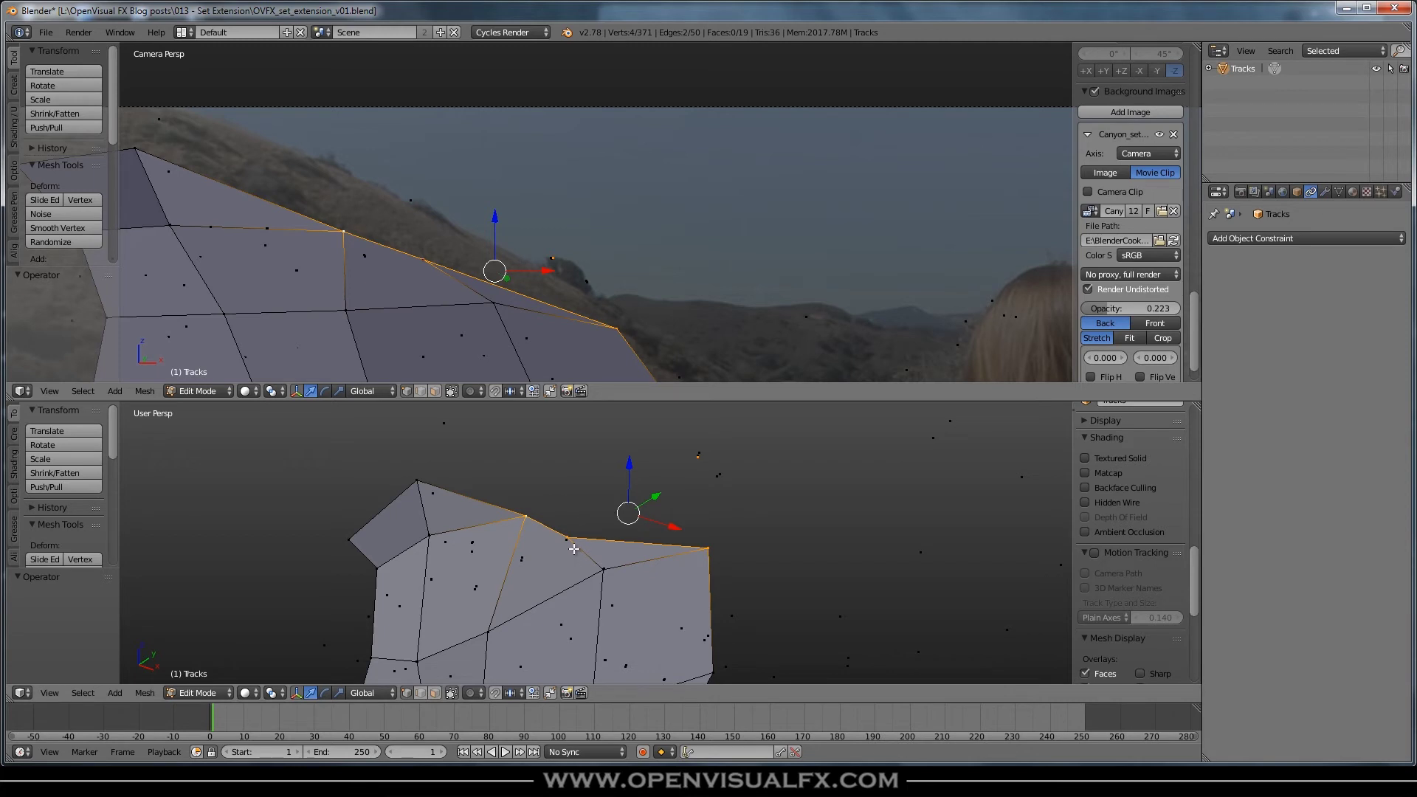
Step: Zoom, orbit and pan the camera and perspective views to recentre the hillside mesh
scroll(574, 548, "up", 1)
scroll(573, 549, "down", 5)
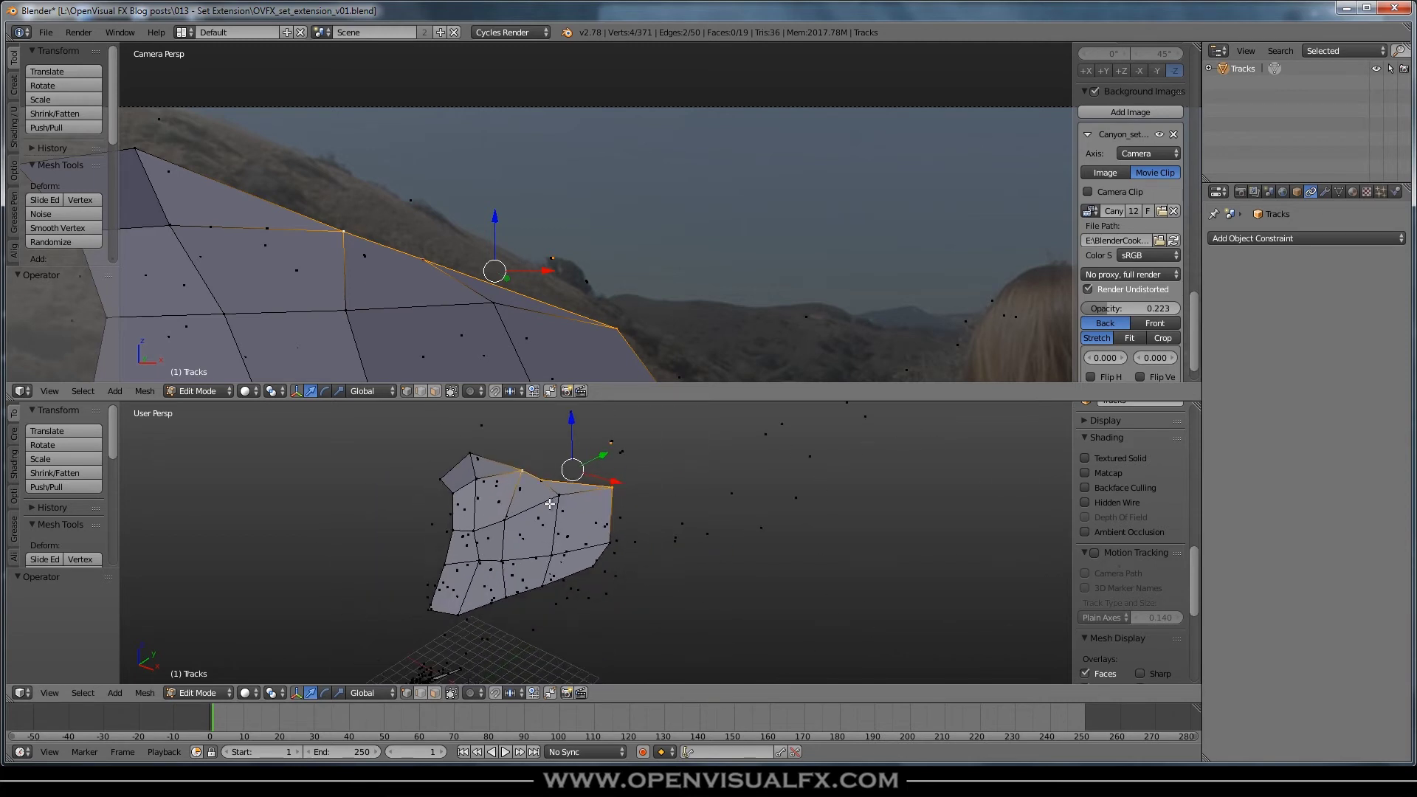
middle_click_drag(567, 505, 642, 523)
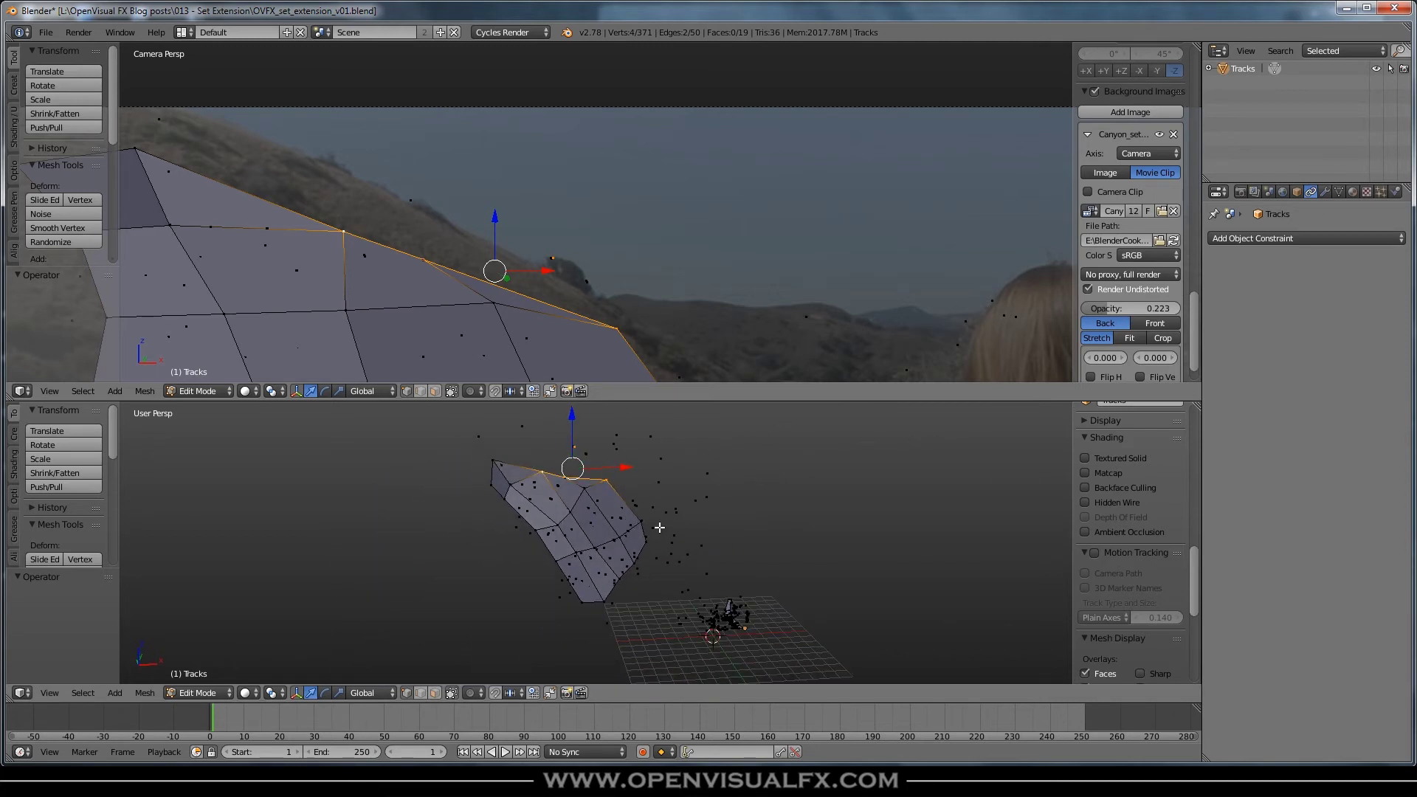
scroll(702, 316, "down", 5)
middle_click_drag(702, 315, 671, 237, "shift")
scroll(660, 251, "up", 4)
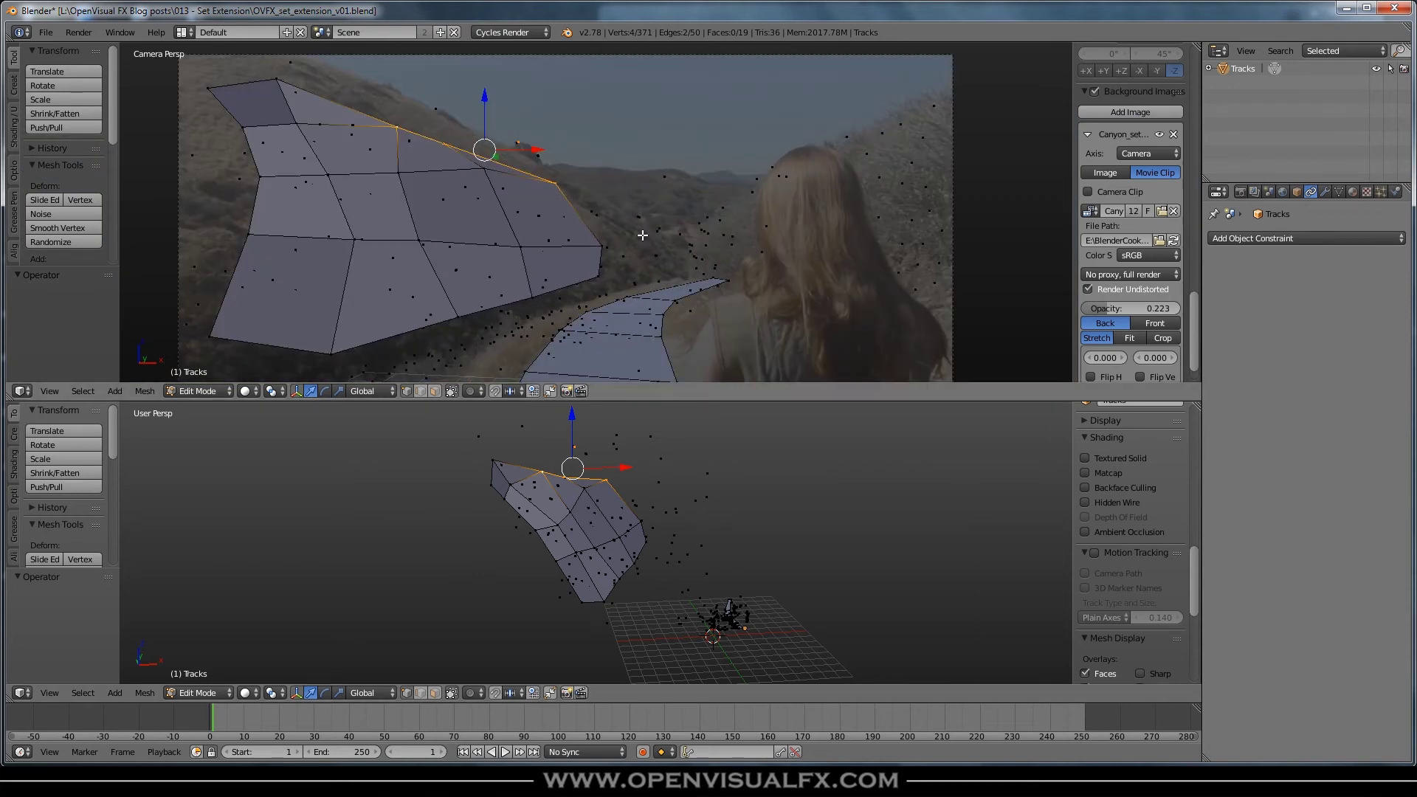
middle_click_drag(877, 507, 763, 501, "shift")
scroll(689, 538, "up", 3)
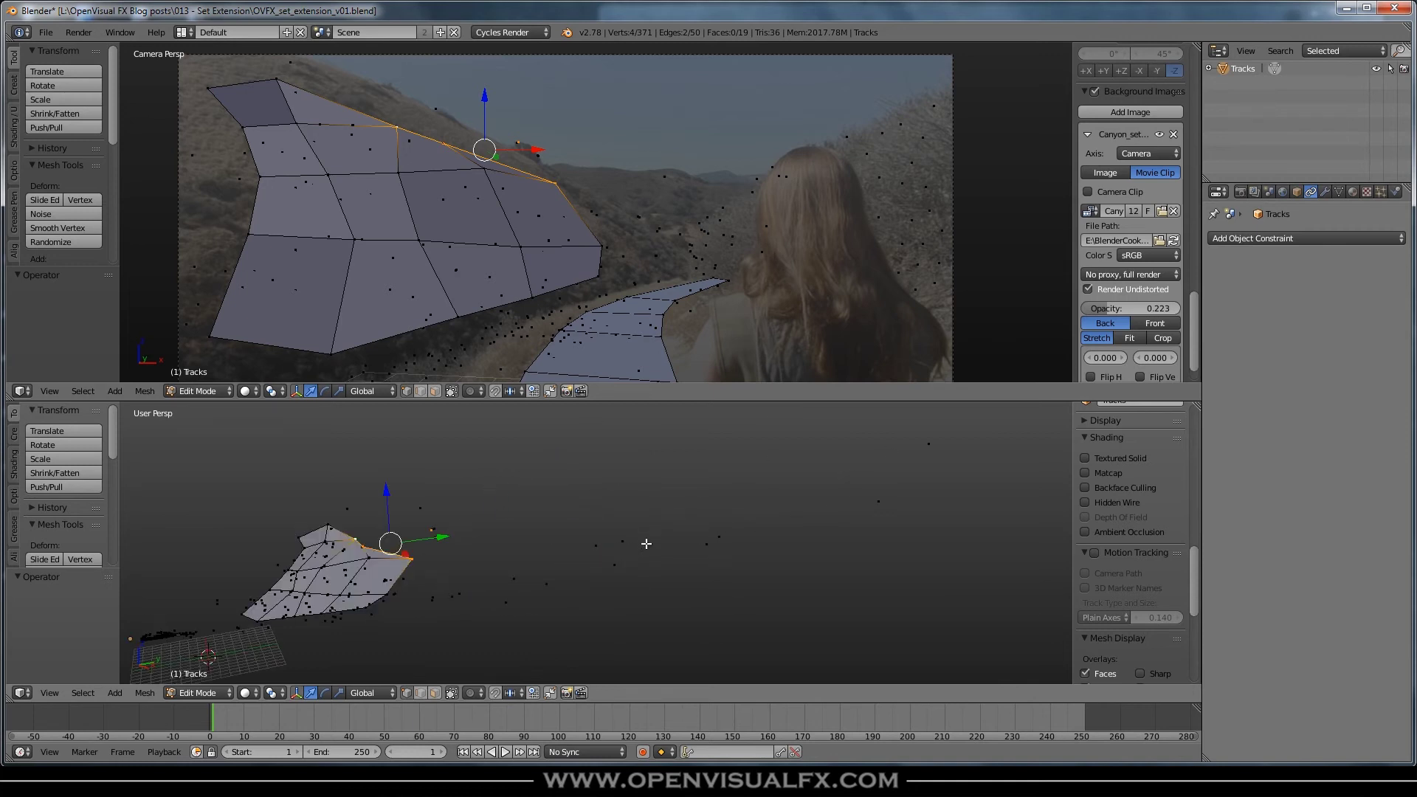
Step: Start the peak proxy with a triangle and a quad filled between its tracked points
right_click(596, 547)
right_click(614, 565, "shift")
right_click(624, 539, "shift")
key("f")
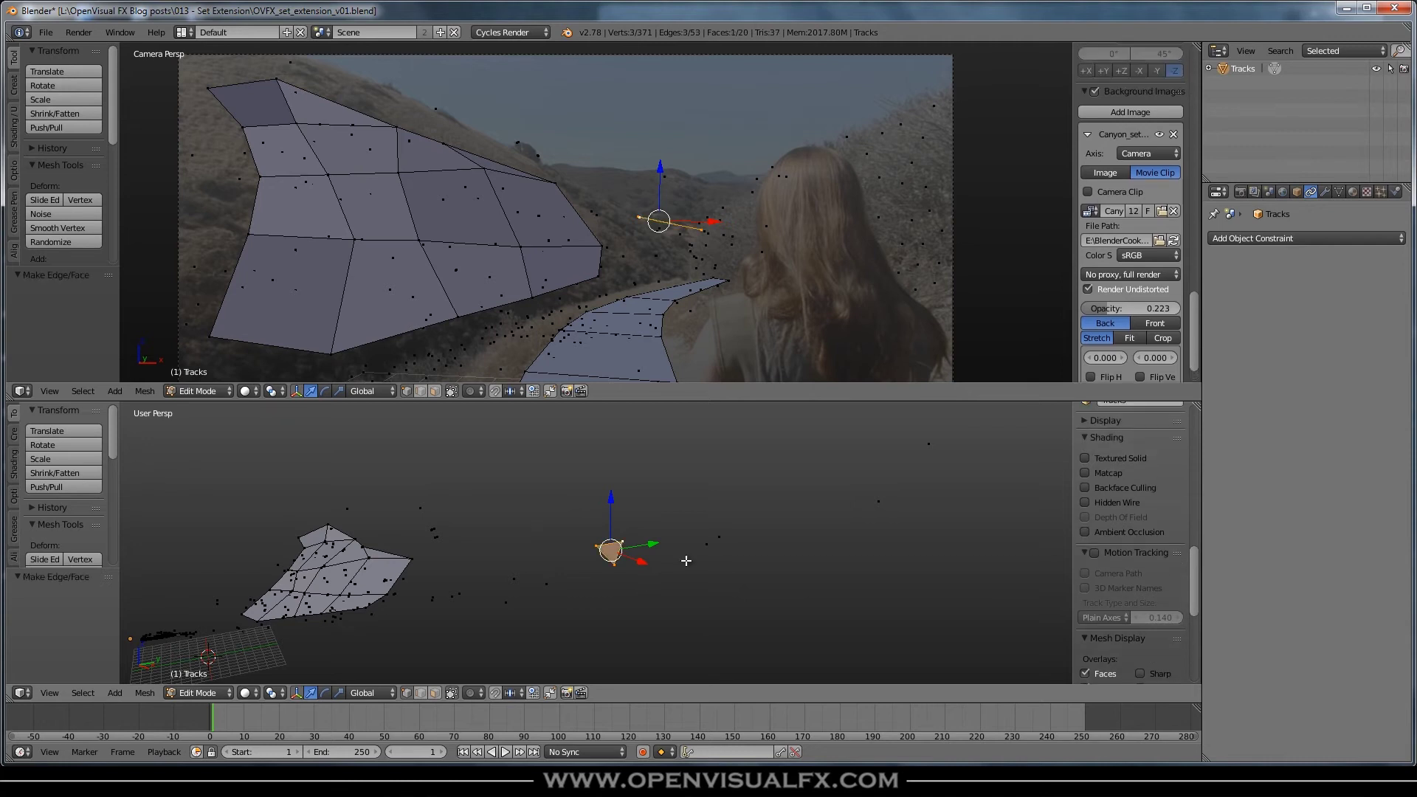
right_click(598, 549, "shift")
right_click(719, 536, "shift")
right_click(710, 545, "shift")
key("f")
middle_click_drag(657, 588, 594, 639)
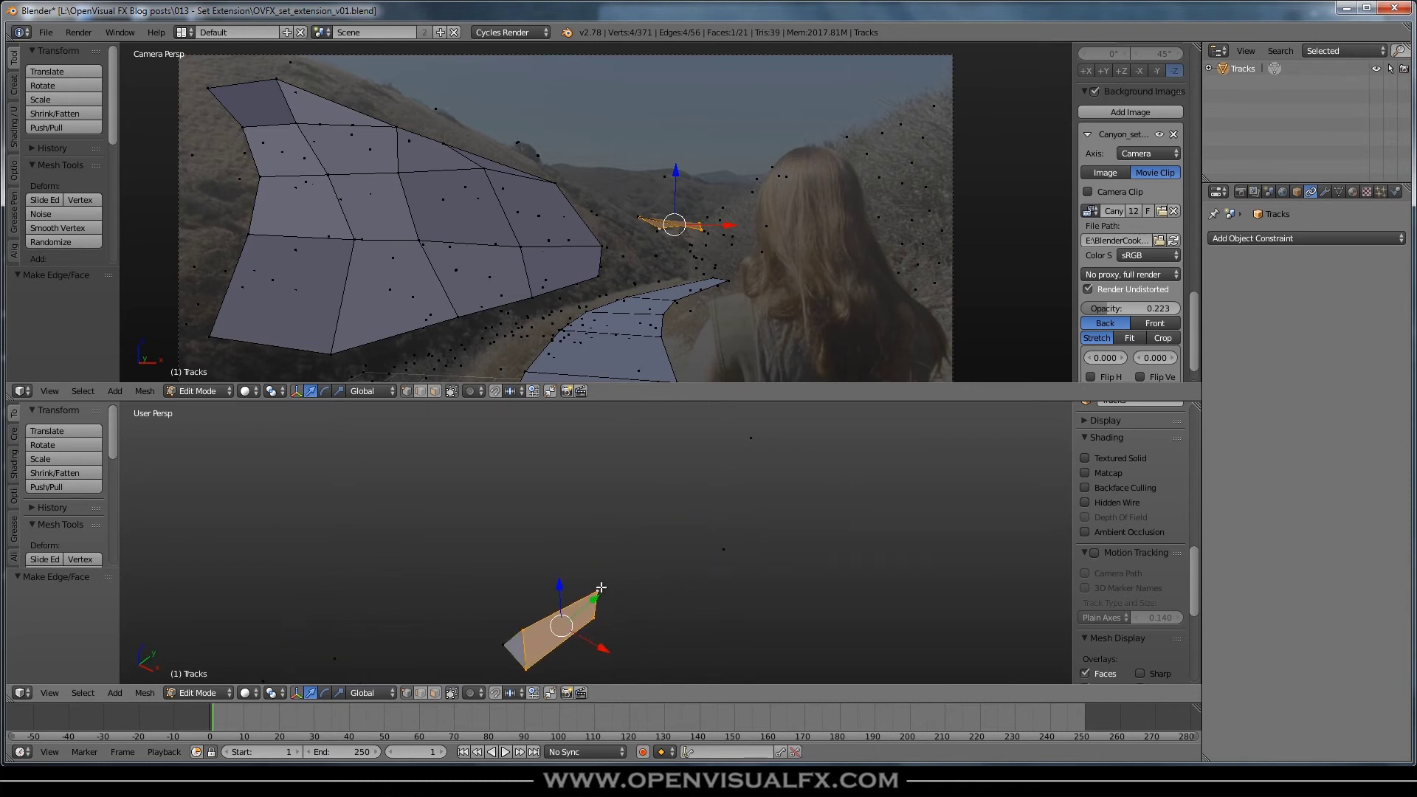
Step: Extend the peak mesh with three more faces reaching neighbouring tracked points
right_click(600, 602)
right_click(720, 548, "shift")
right_click(748, 437, "shift")
key("f")
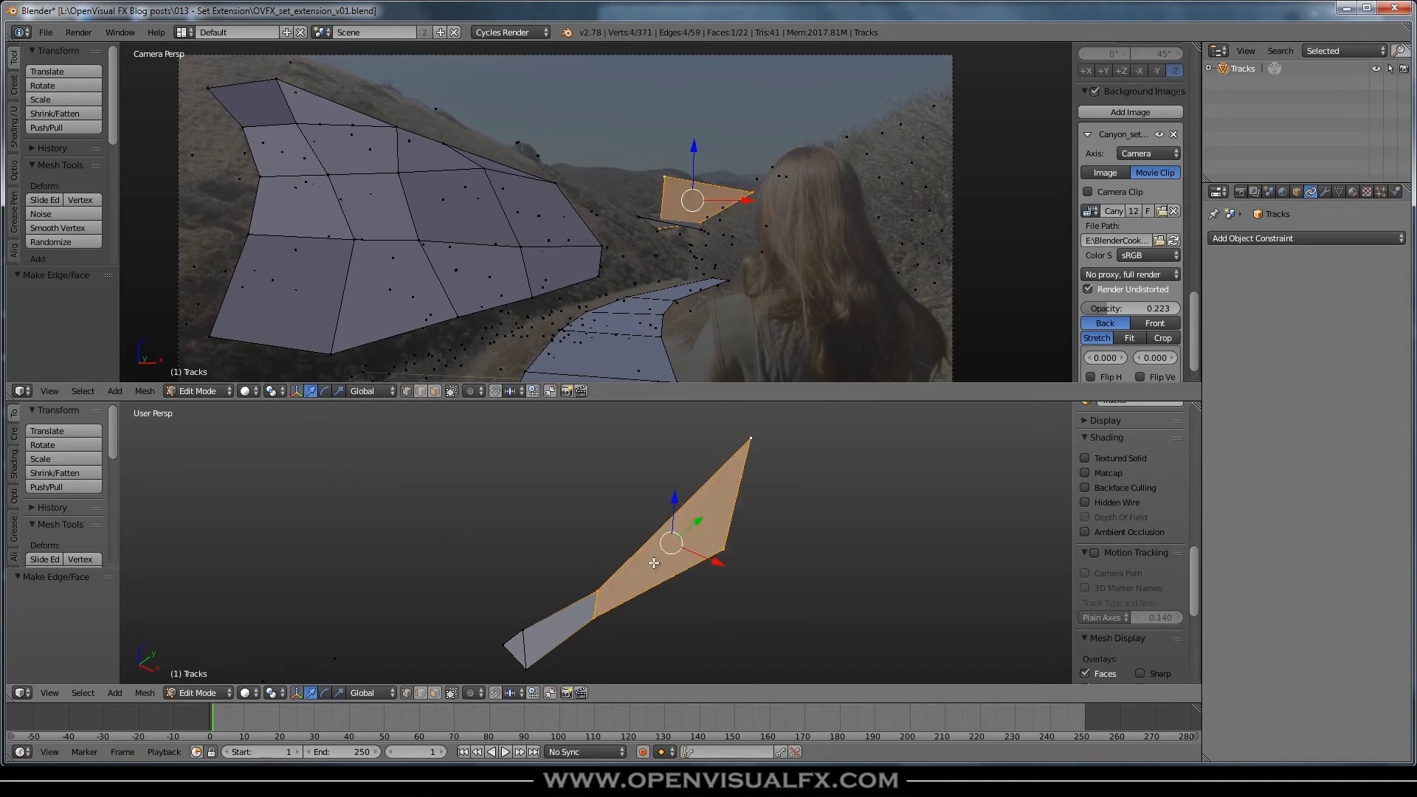
middle_click_drag(663, 573, 530, 640)
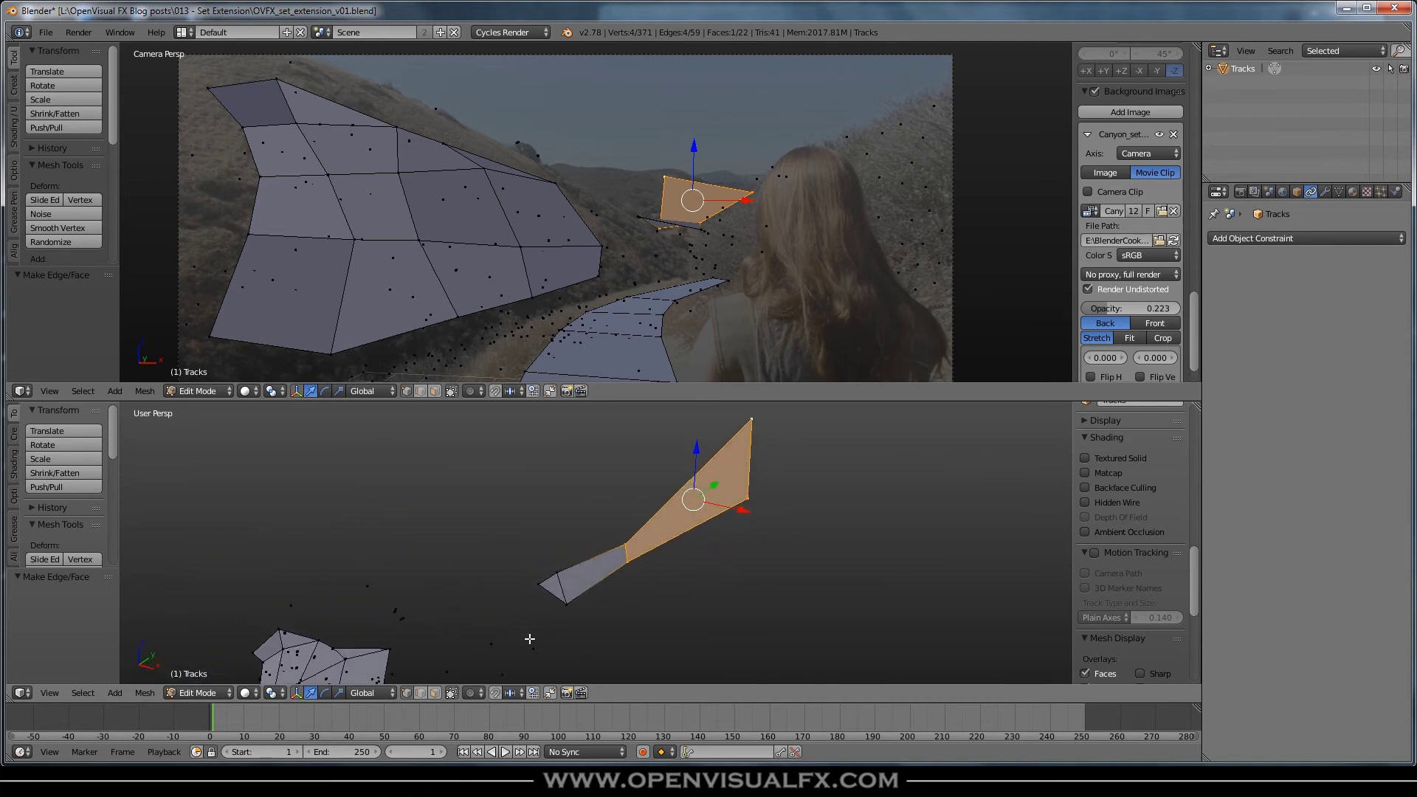
right_click(564, 602)
right_click(491, 643, "shift")
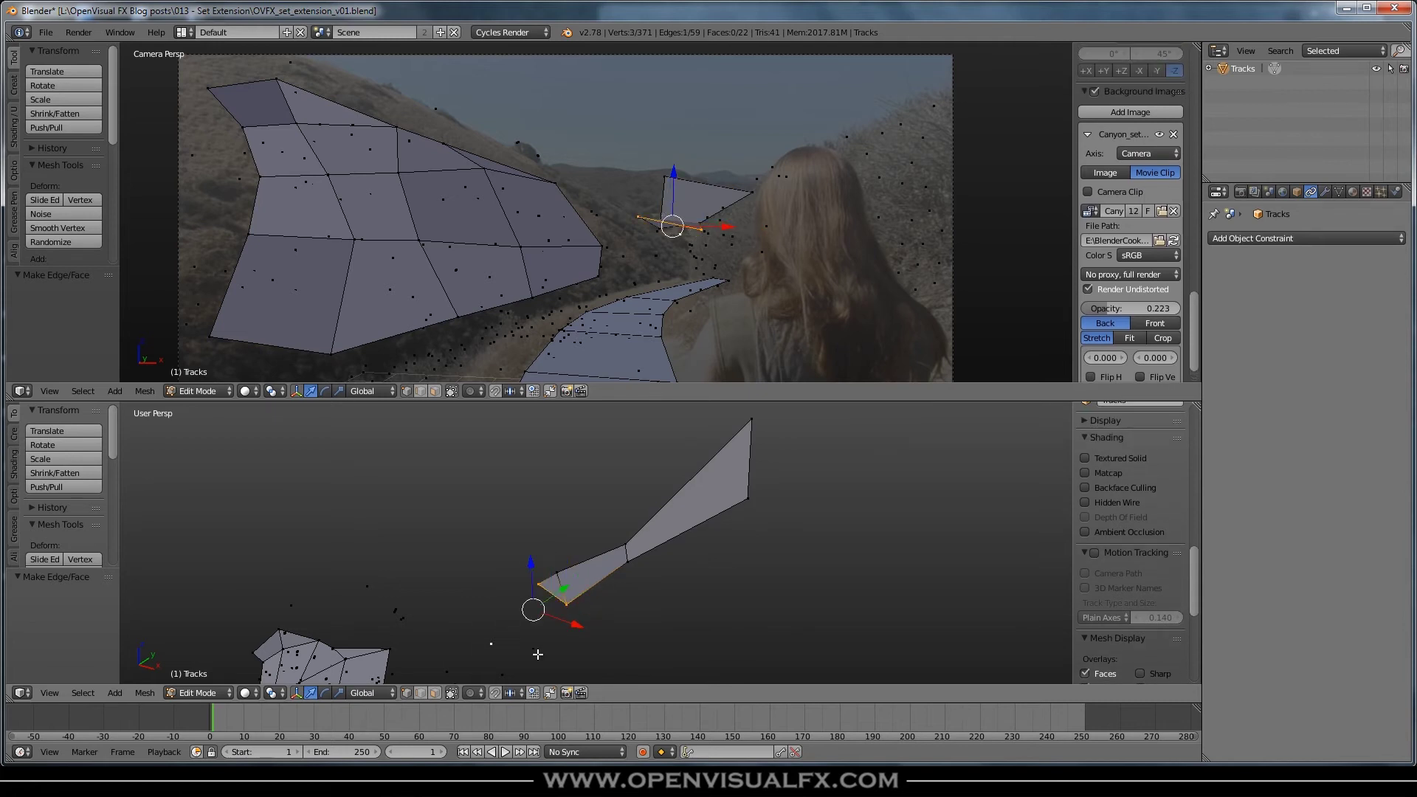
key("f")
middle_click_drag(529, 645, 568, 530)
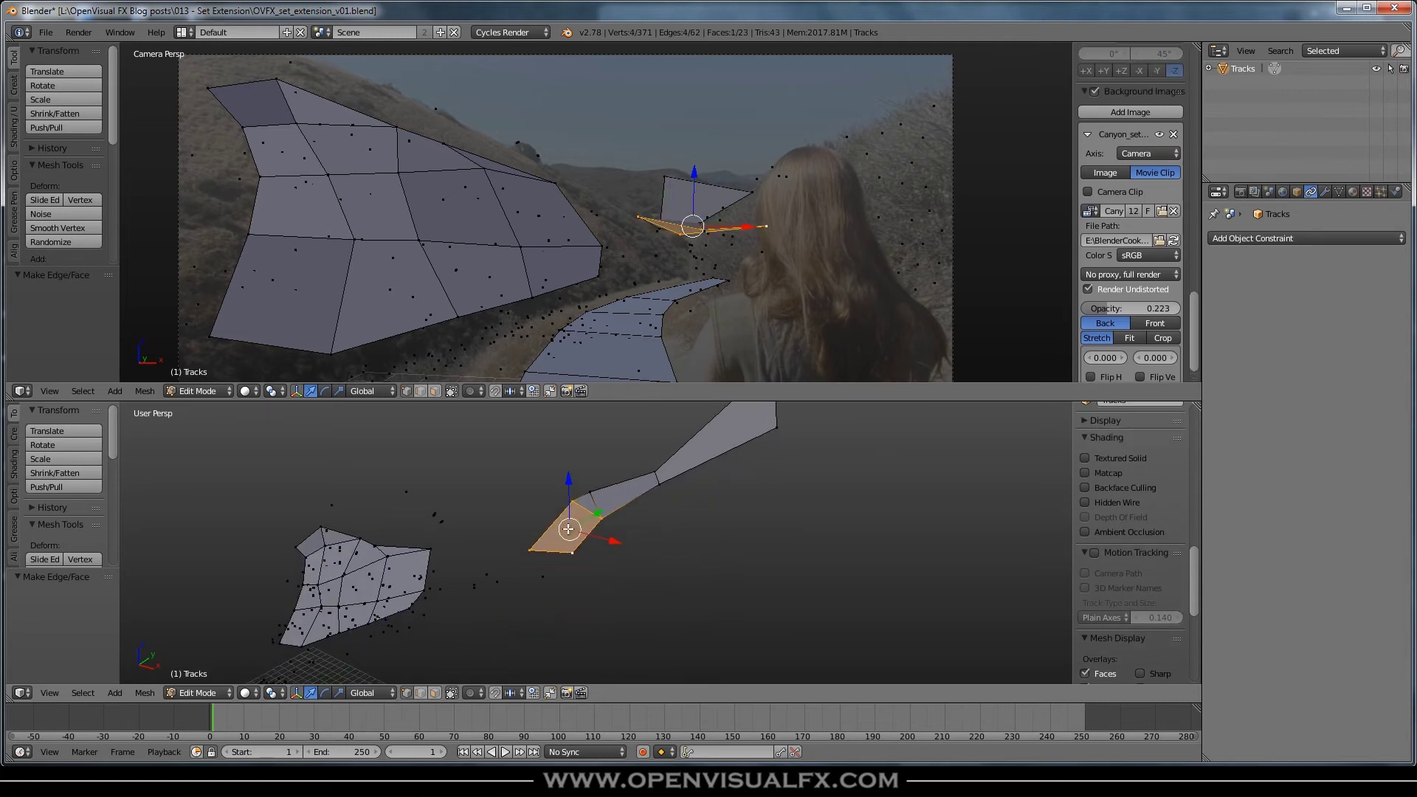
right_click(583, 550)
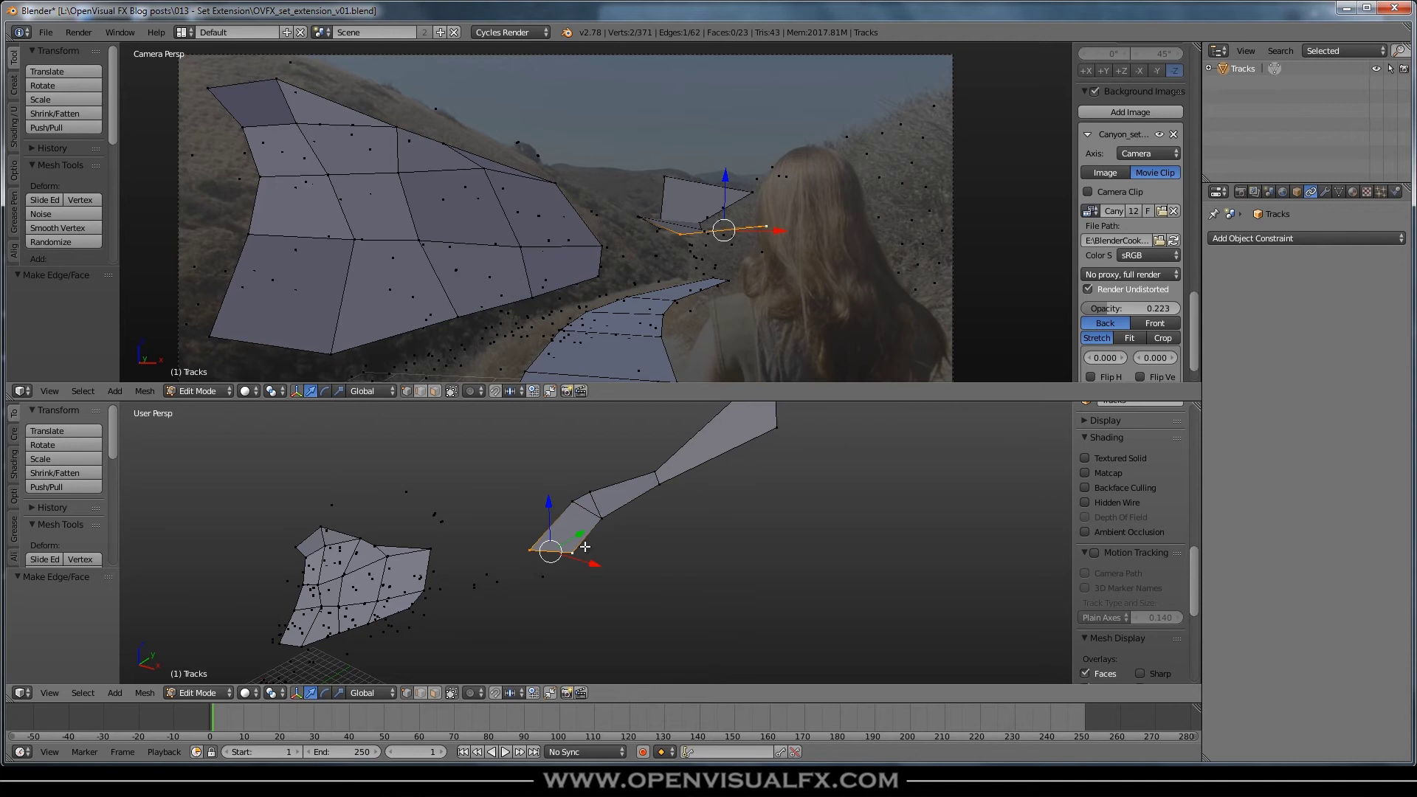
right_click(544, 577, "shift")
key("f")
middle_click_drag(517, 585, 531, 551)
Step: Fill the sixth peak face from four selected vertices
right_click(528, 551)
right_click(567, 520, "shift")
right_click(585, 550, "shift")
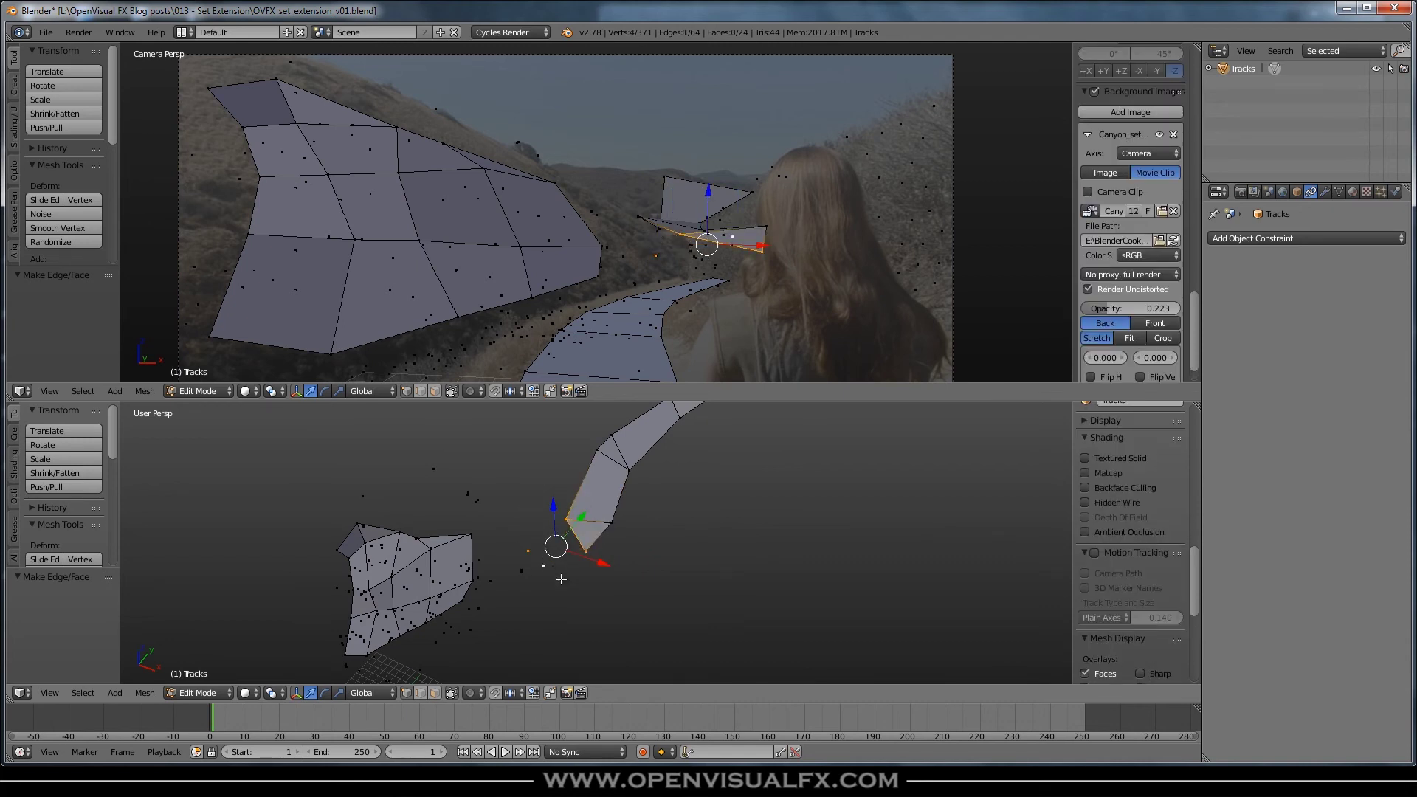
key("f")
scroll(525, 580, "up", 3)
middle_click_drag(538, 587, 563, 547)
scroll(534, 535, "down", 6)
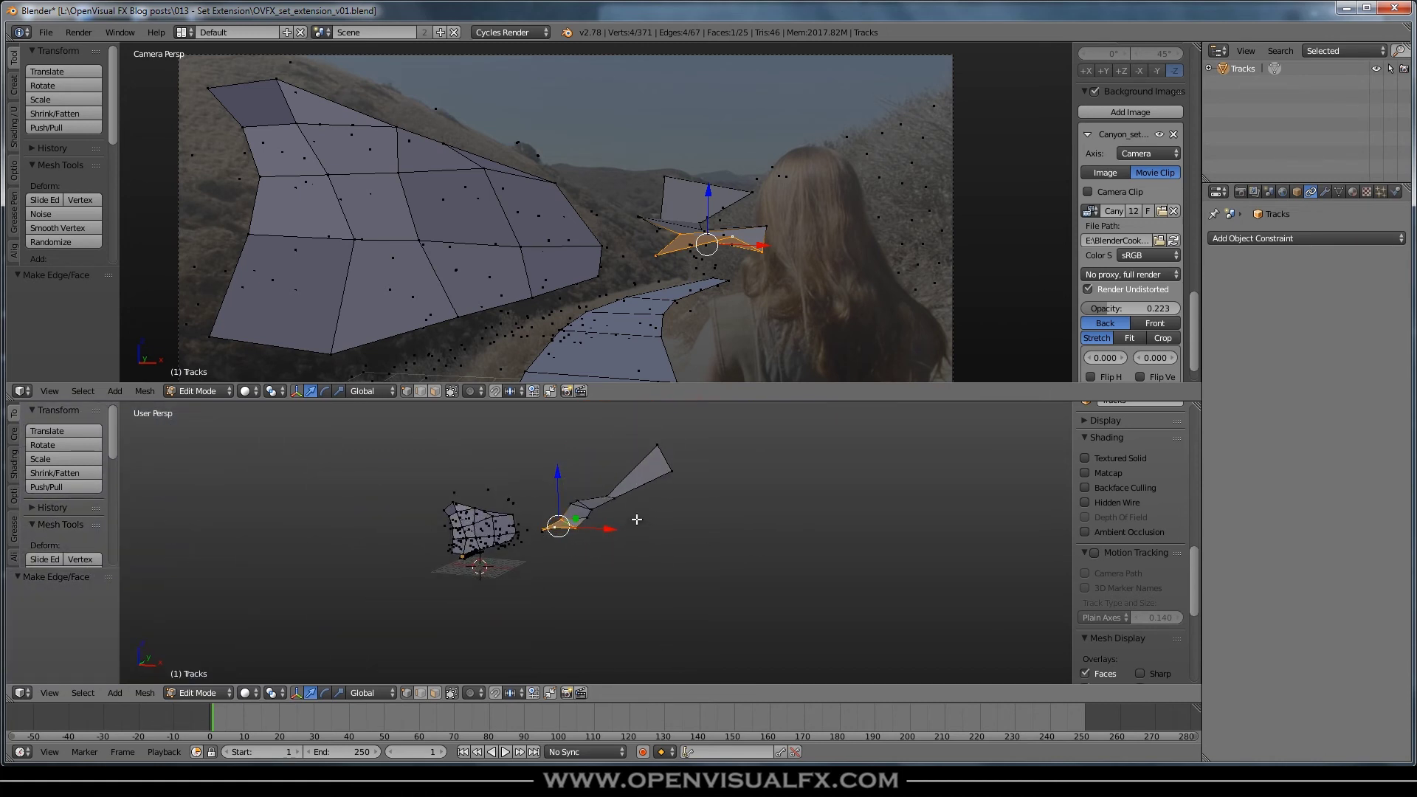
Step: Scrub the shot and settle on frame 220 to check the peak mesh's alignment
left_click_drag(298, 721, 977, 721)
middle_click_drag(472, 627, 528, 531)
scroll(545, 530, "up", 3)
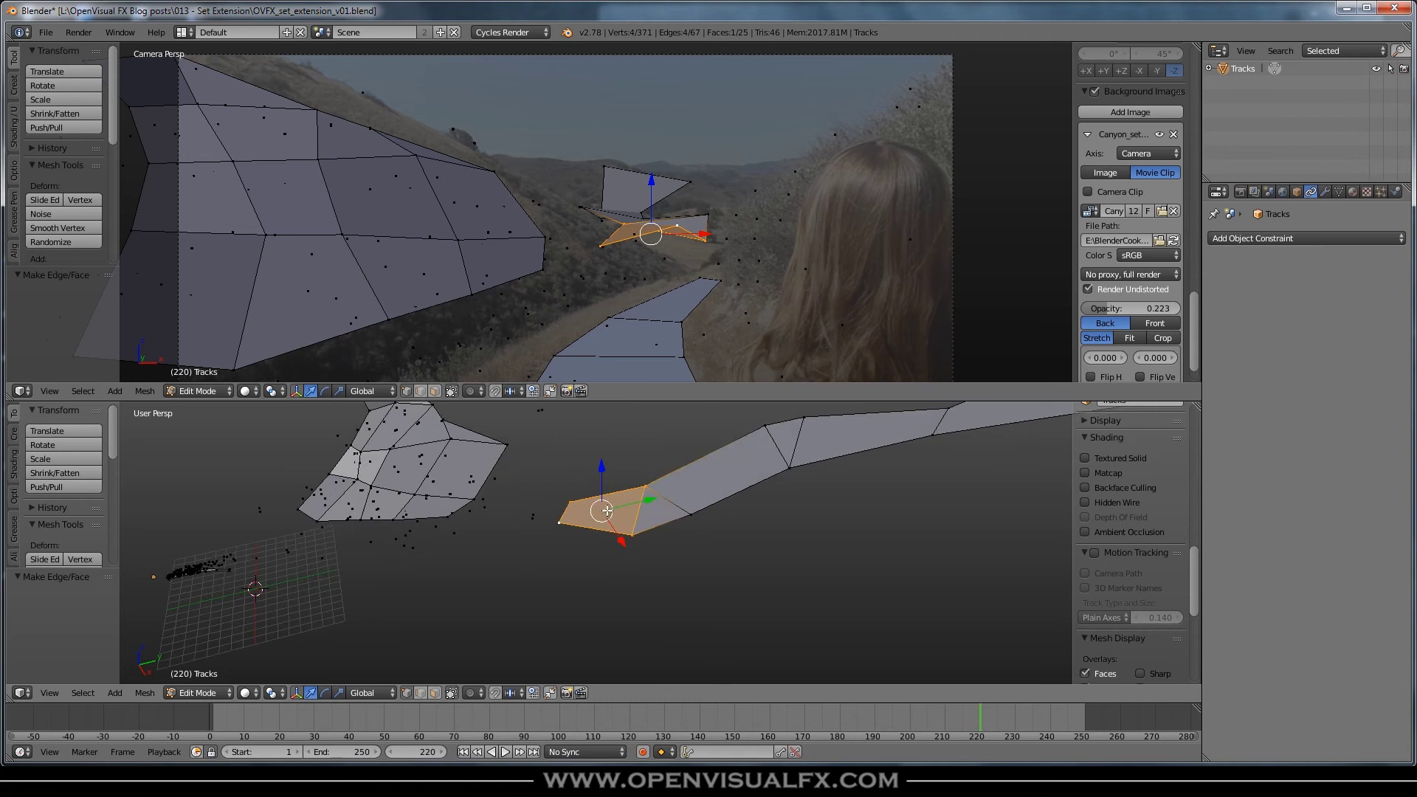
Step: Delete the stray edges on the peak mesh in edge selection mode
middle_click_drag(569, 547, 583, 589)
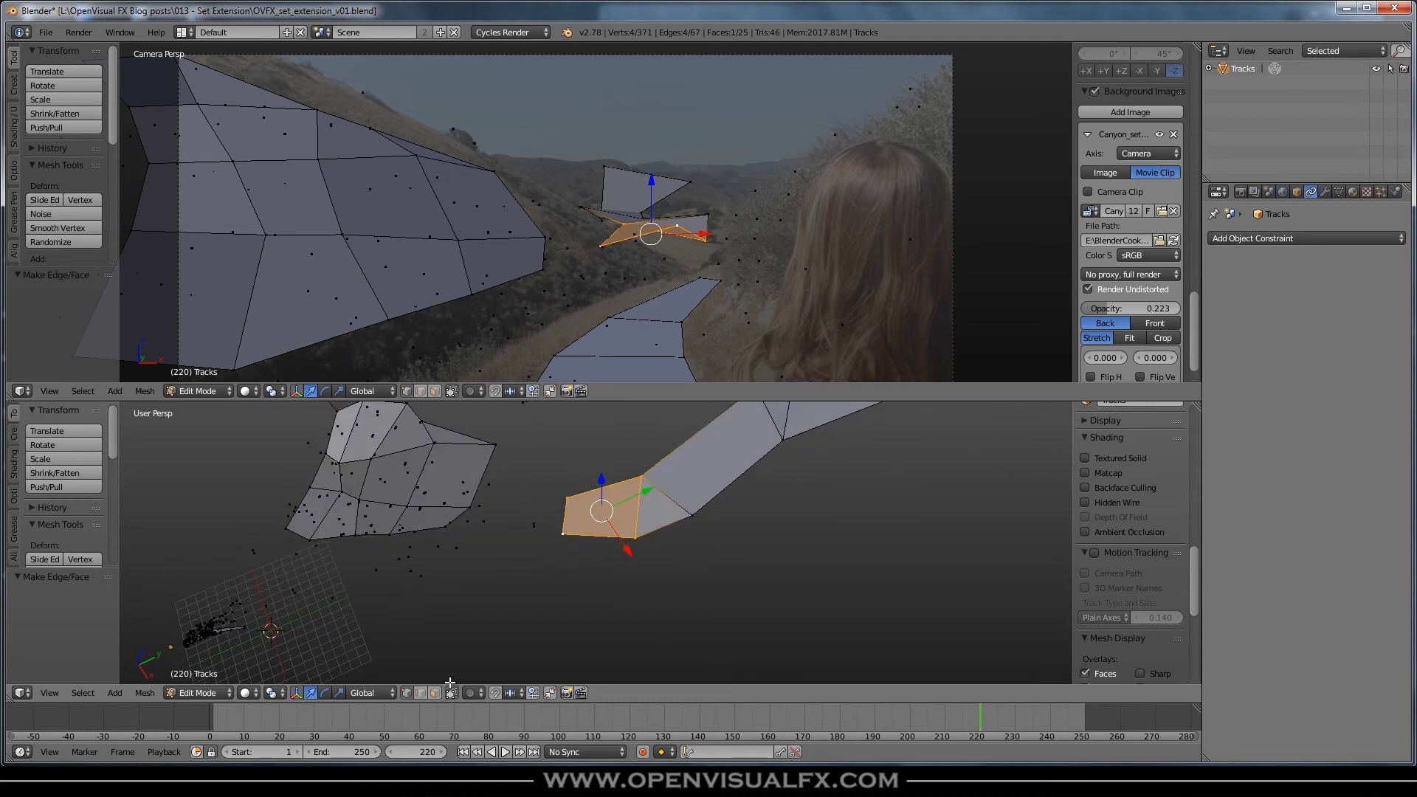
left_click(422, 693)
right_click(579, 506, "shift")
right_click(583, 513, "shift")
key("x")
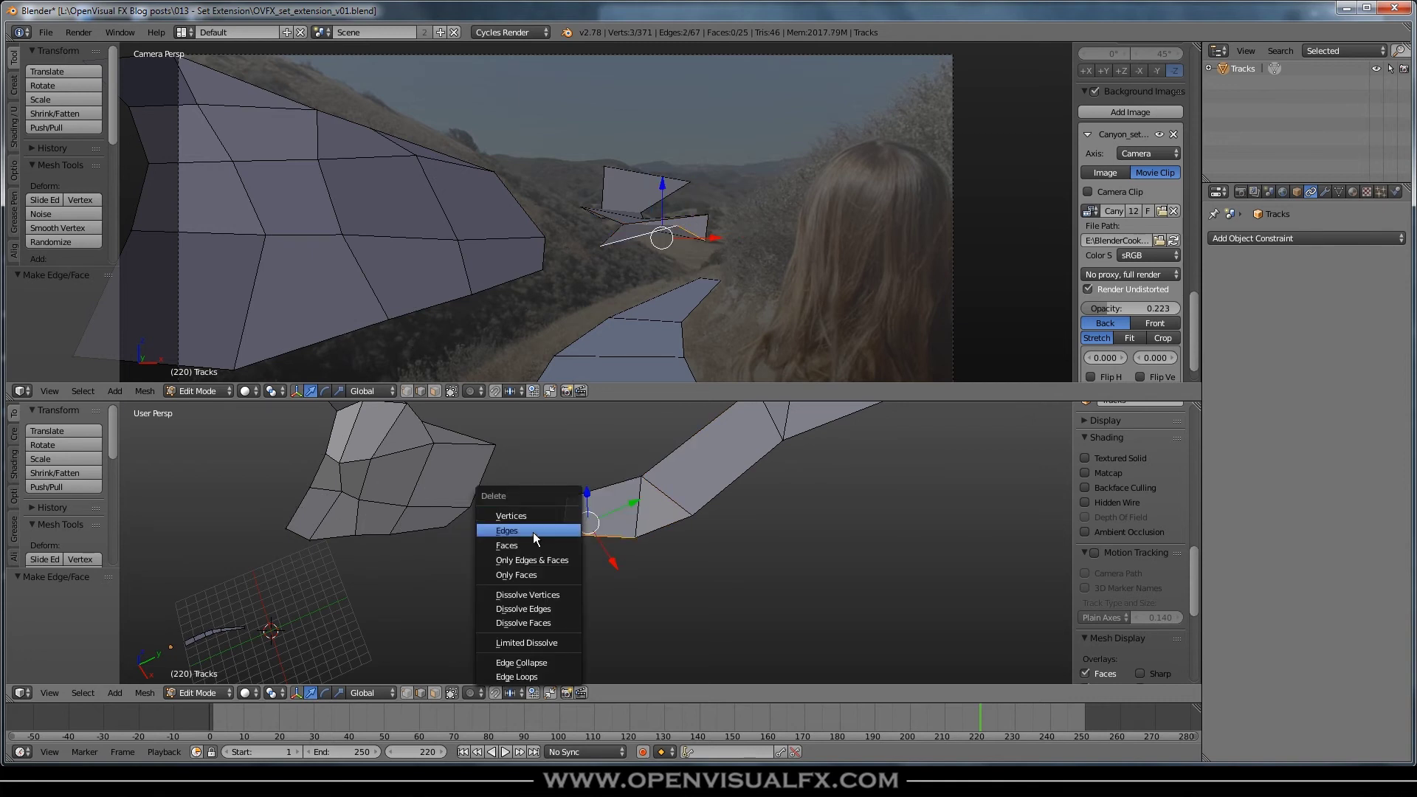
left_click(536, 539)
Step: Fill the missing triangular face between three peak vertices
left_click(406, 693)
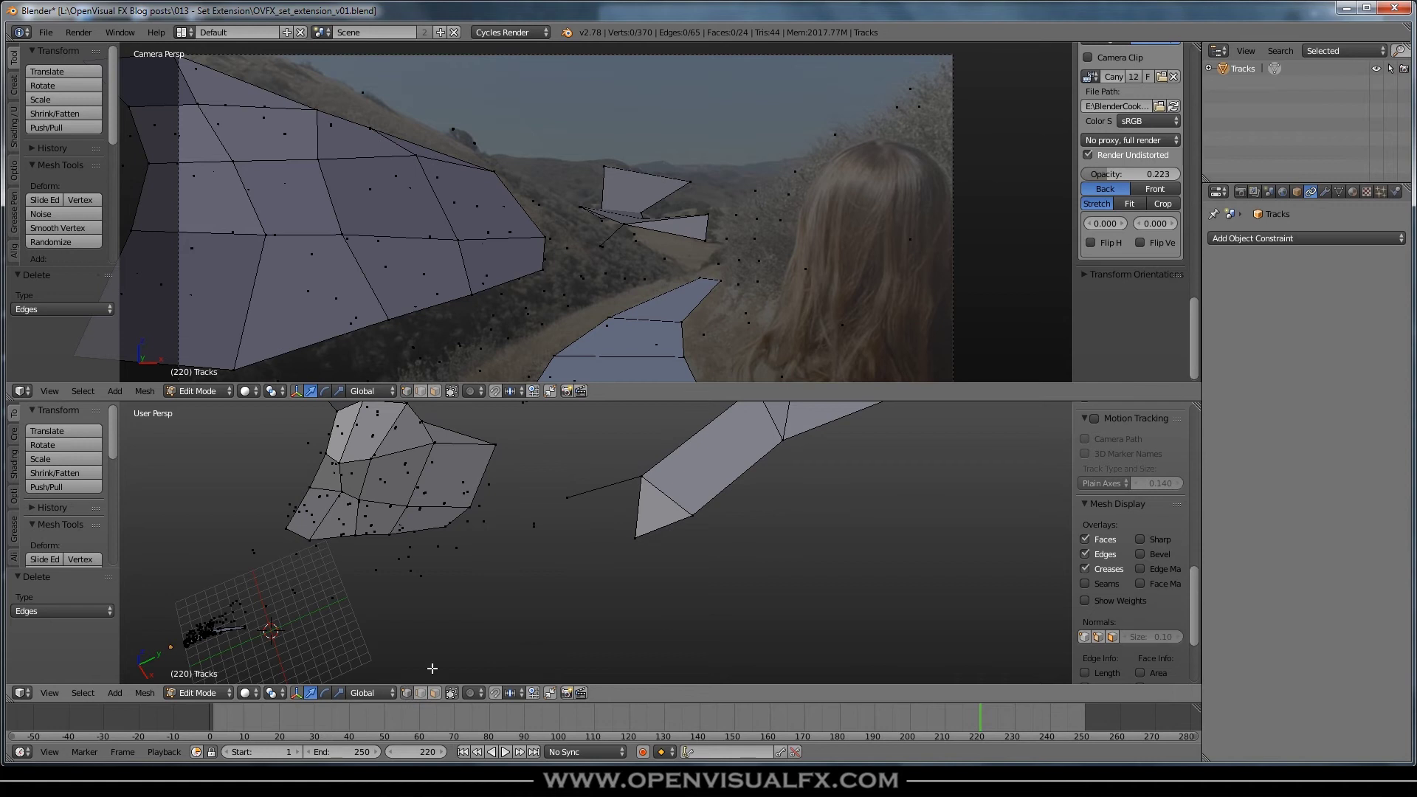
right_click(636, 536)
right_click(570, 503, "shift")
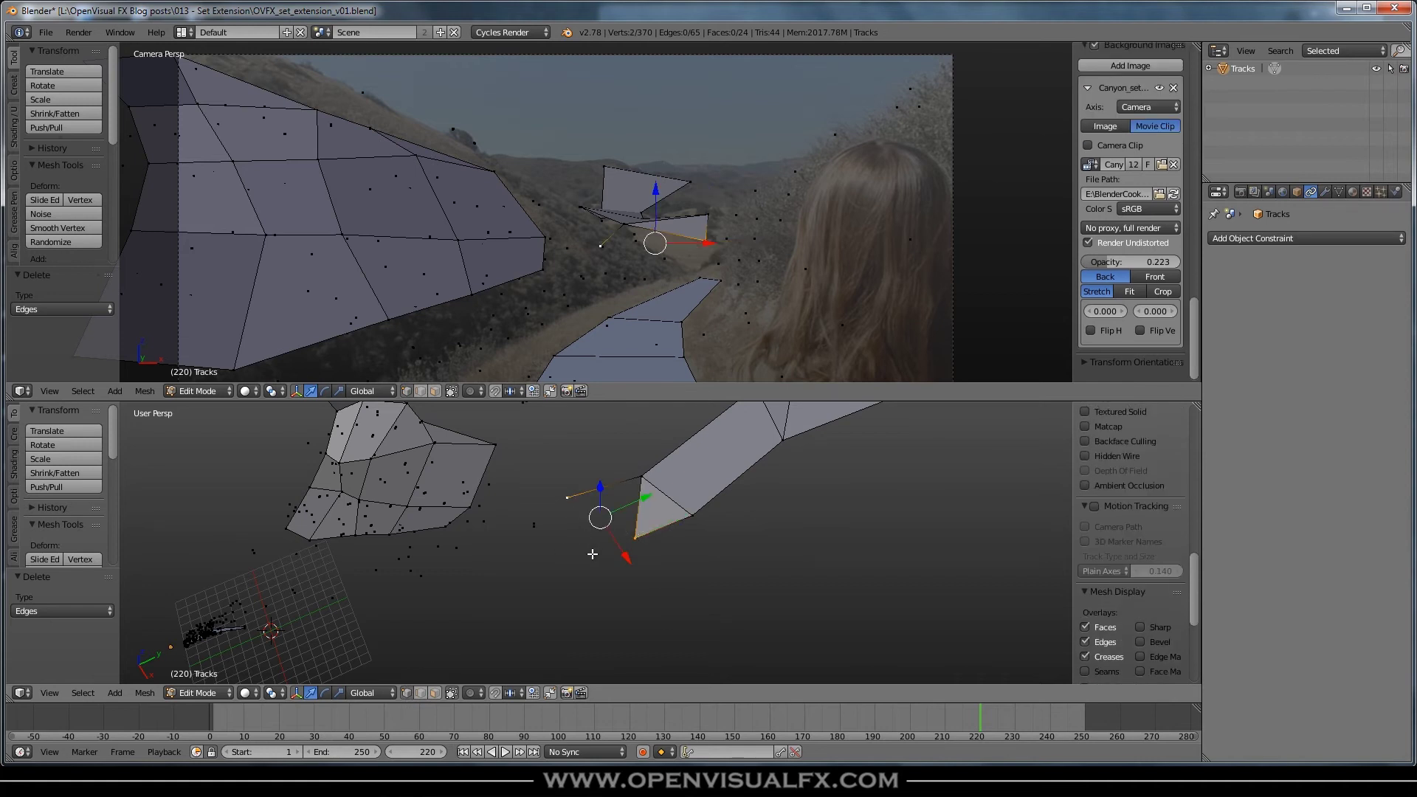
right_click(622, 511, "shift")
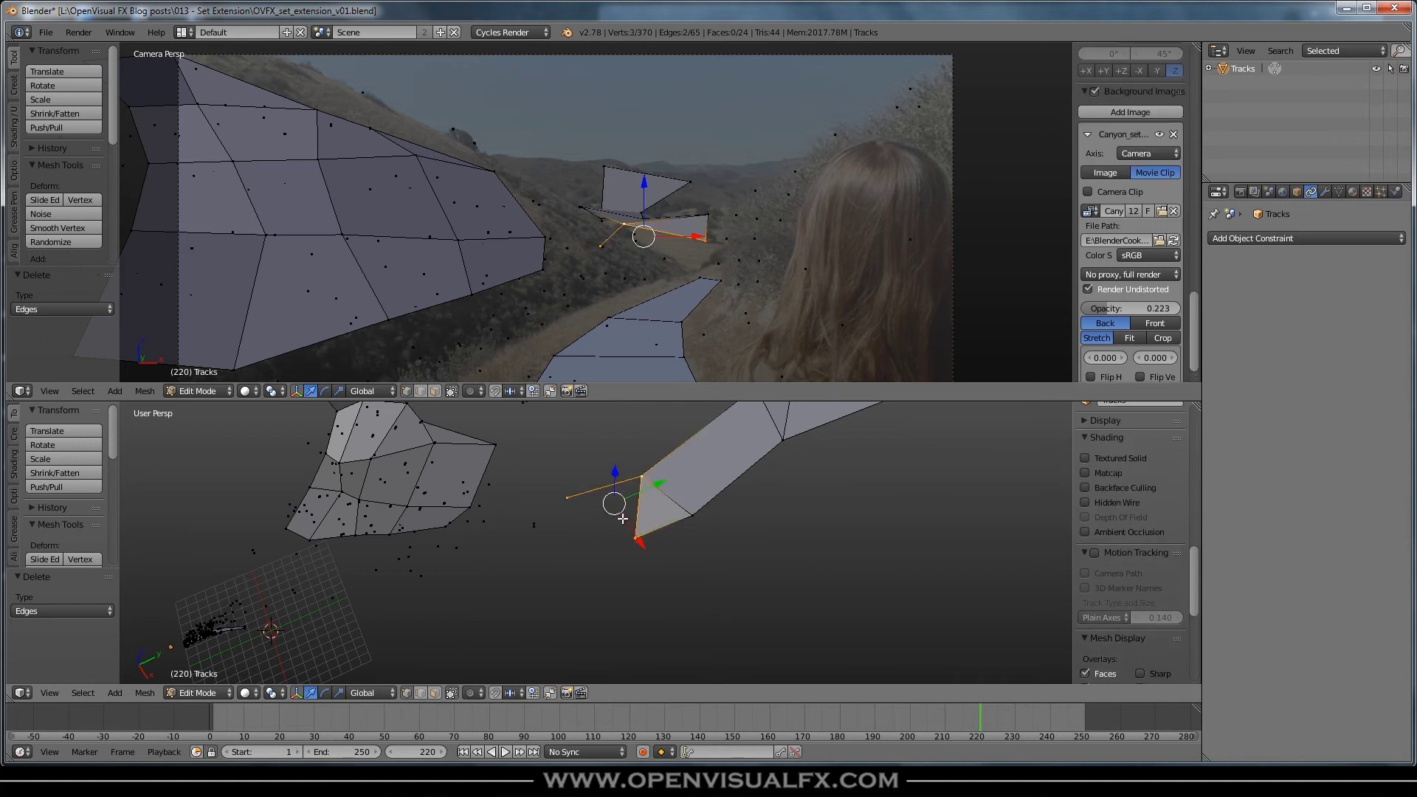
key("f")
middle_click_drag(512, 587, 588, 566)
Step: Play the footage and stop at frame 206 to check the meshes' alignment
key("alt+a")
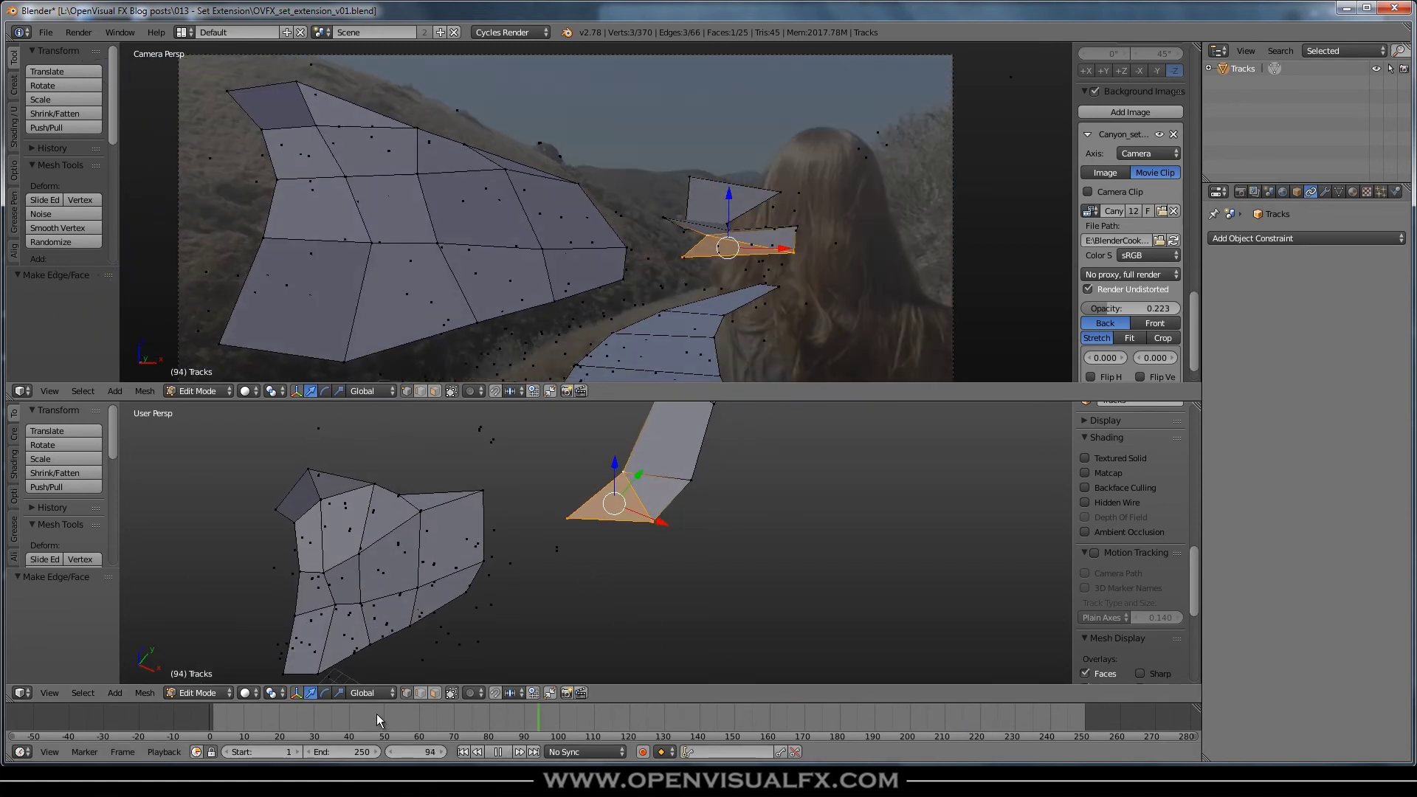
key("alt+a")
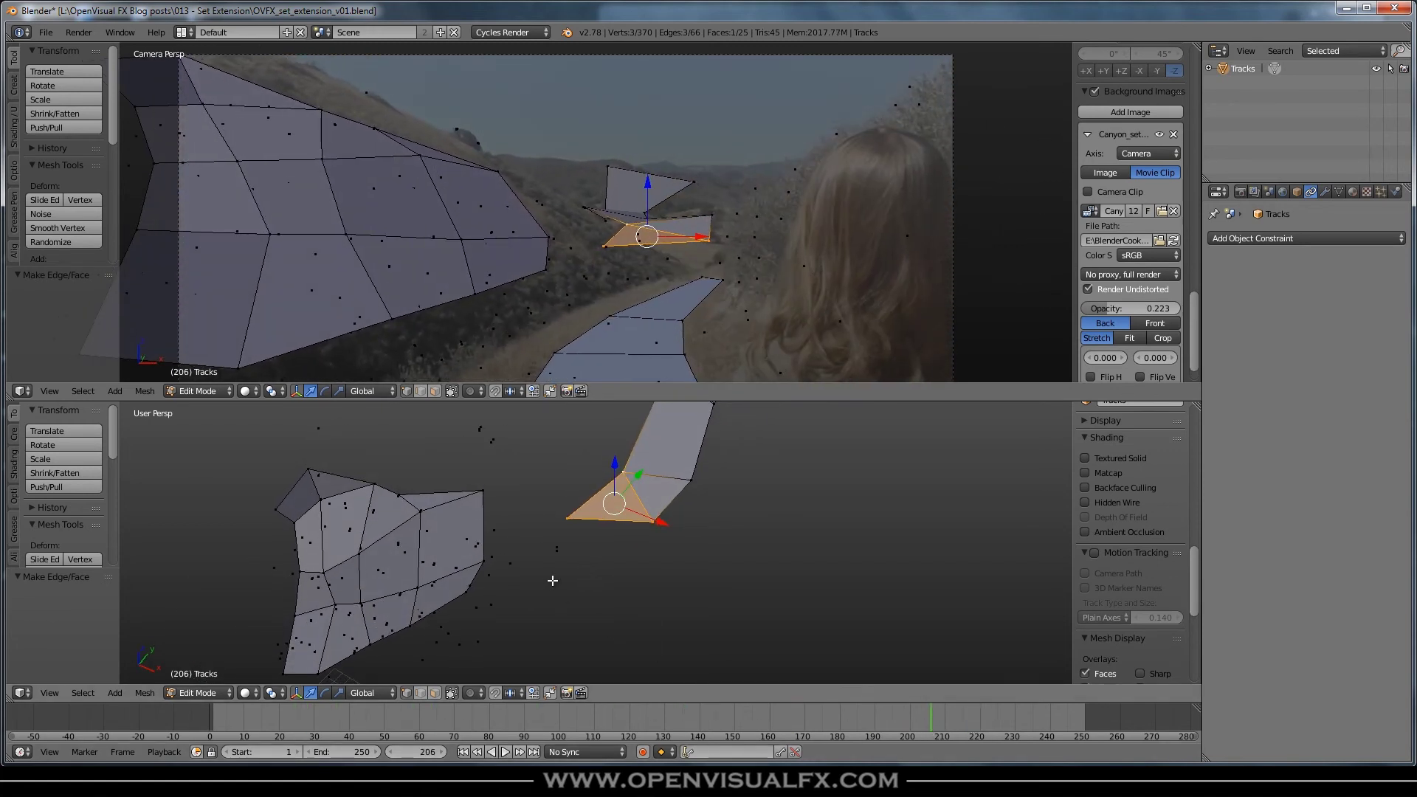
middle_click_drag(639, 582, 702, 516)
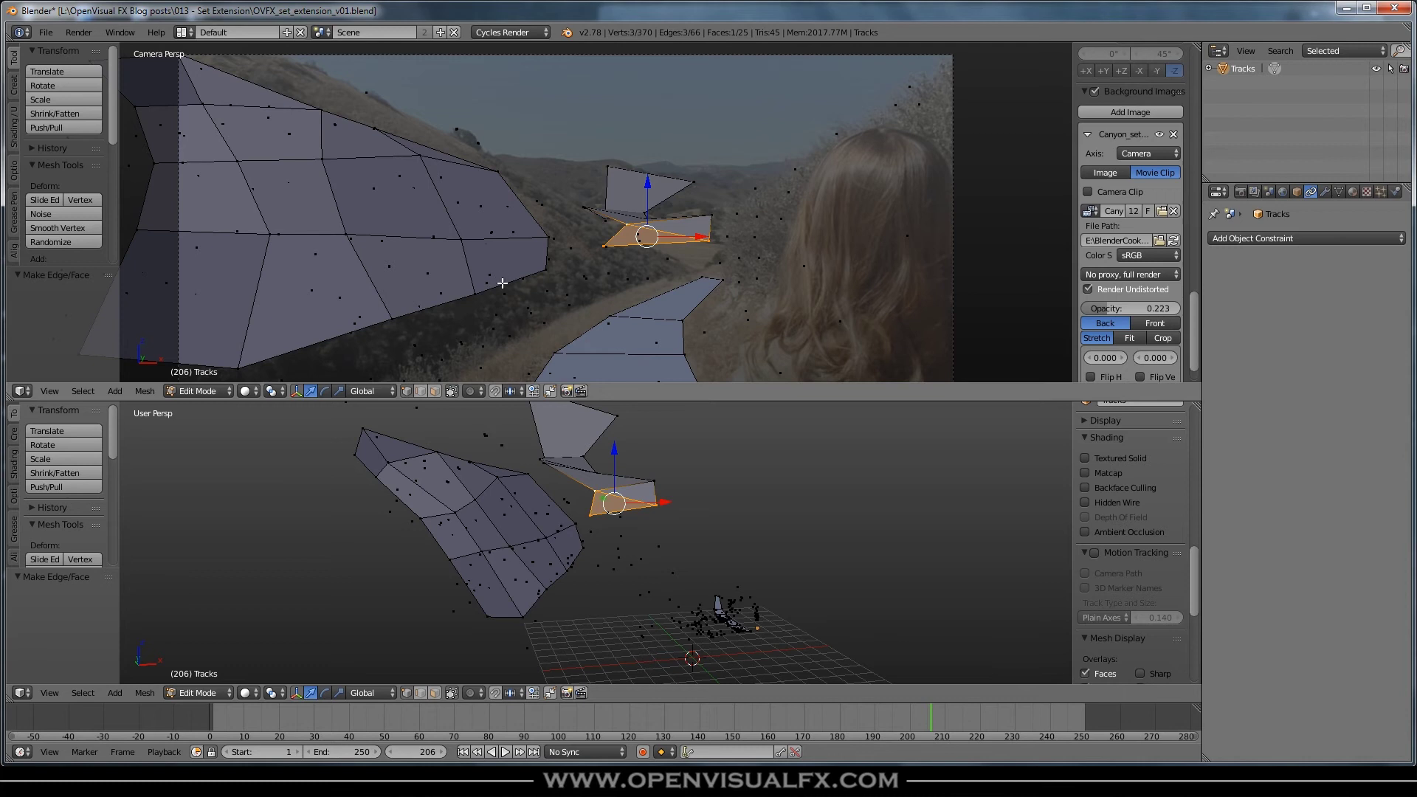
Step: Frame four vertices on the hillside's lower edge to inspect it, then select the whole mesh
right_click(476, 294)
right_click(545, 270, "shift")
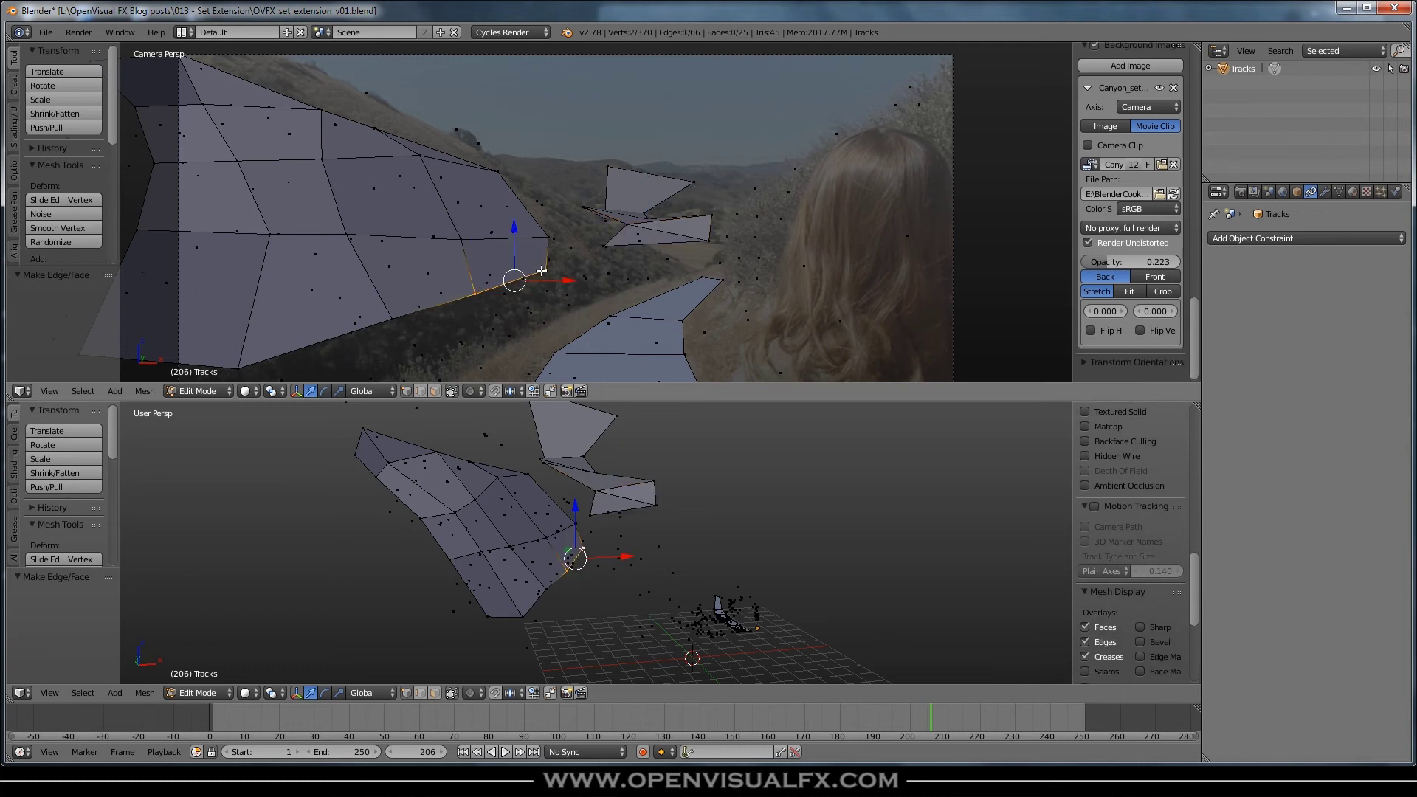
right_click(567, 308, "shift")
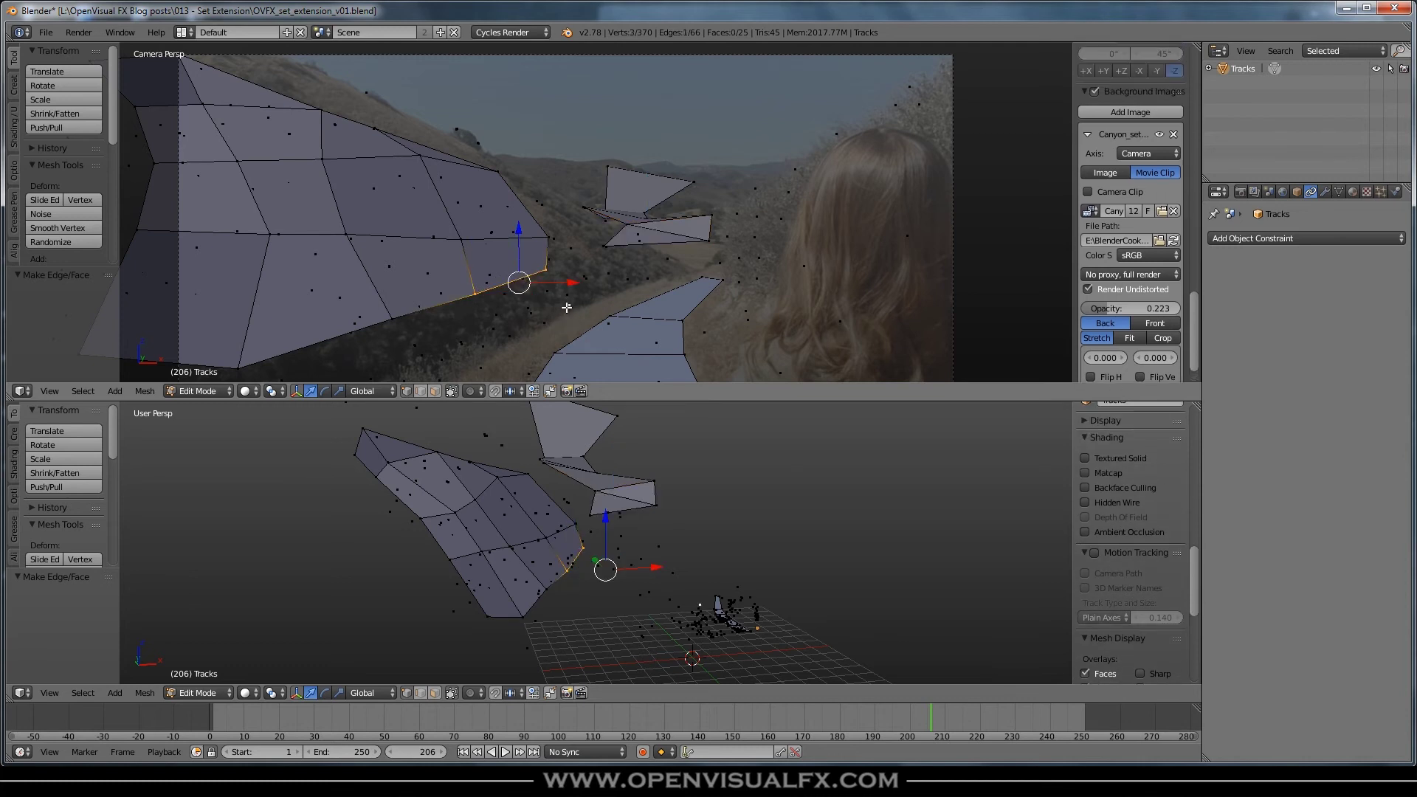
right_click(494, 328, "shift")
middle_click_drag(625, 604, 554, 531)
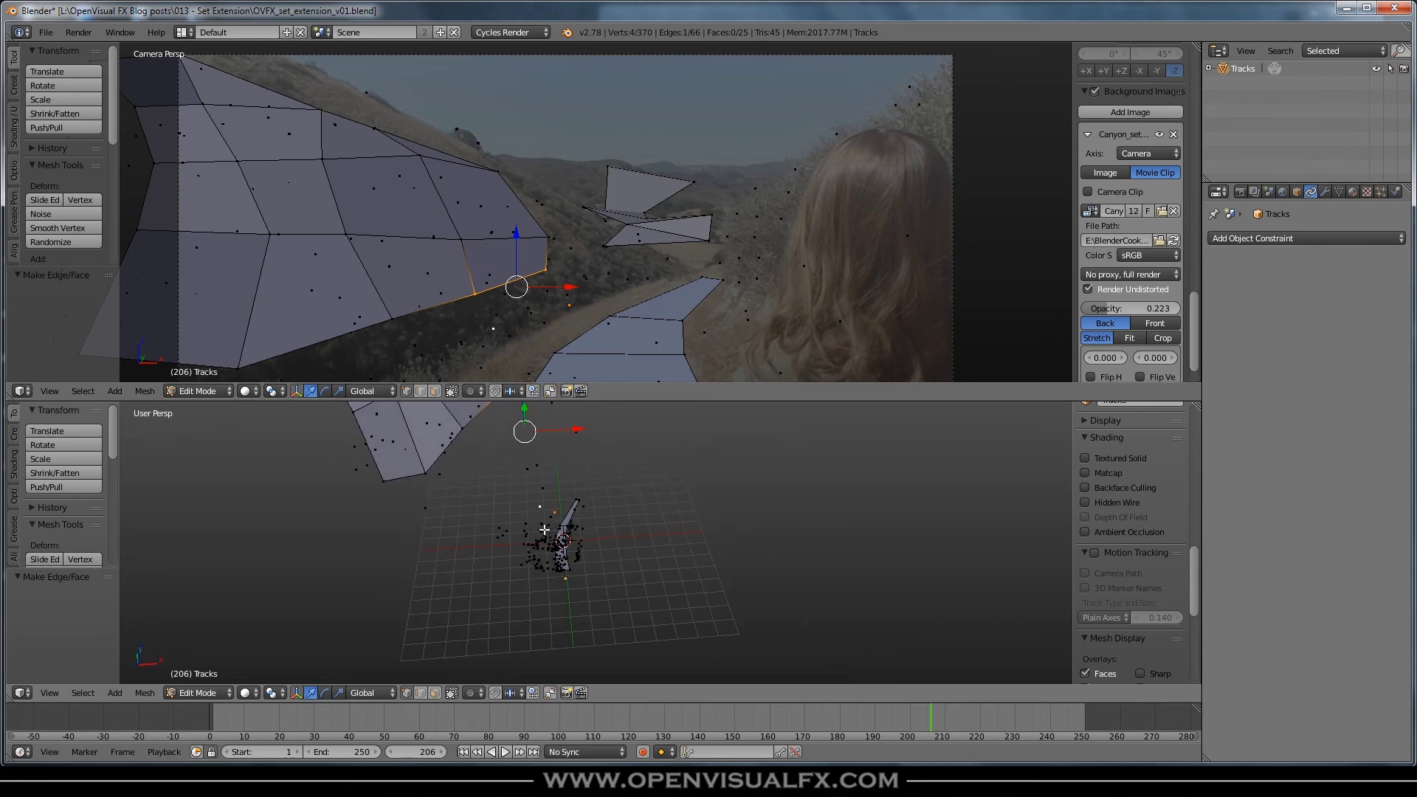
key("KP_Decimal")
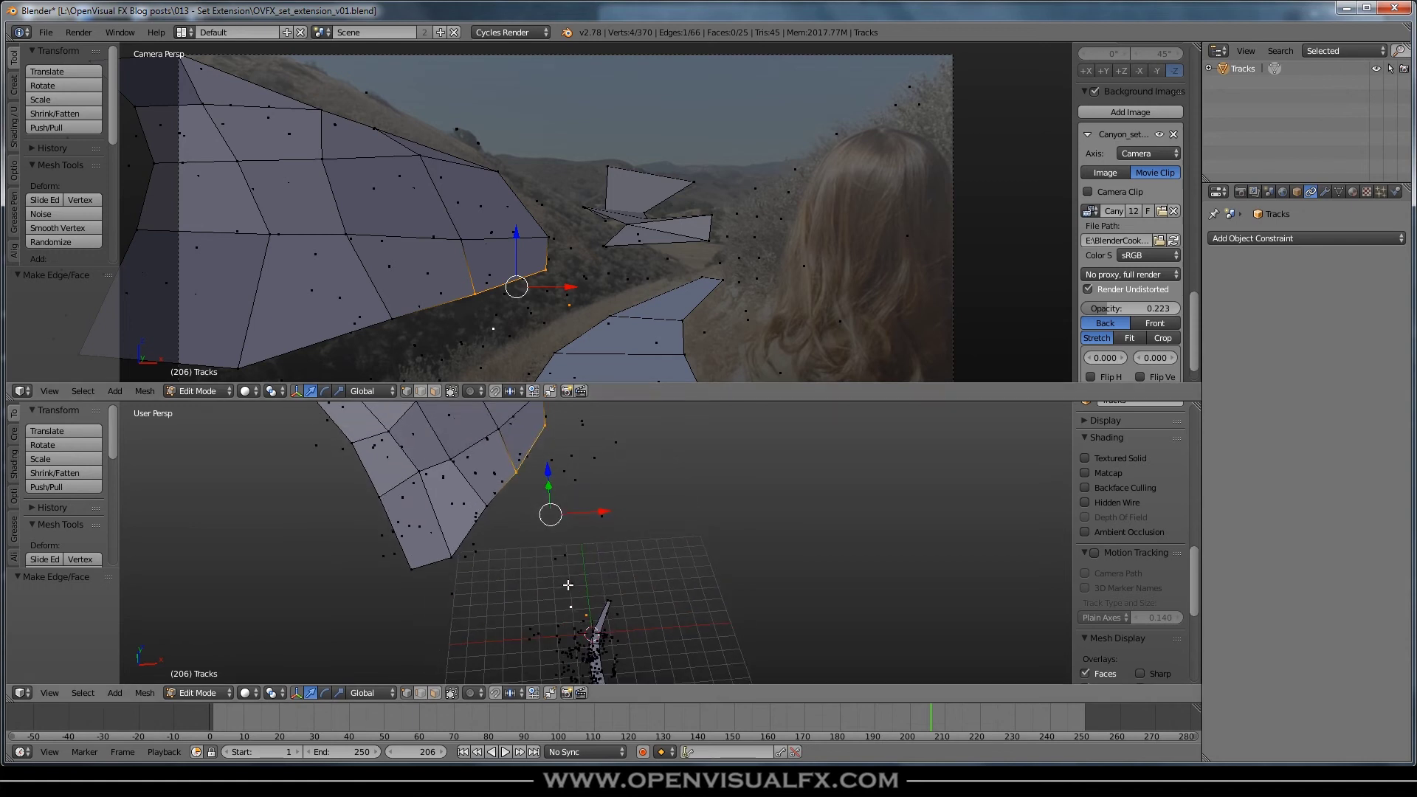
mouse_move(567, 473)
middle_mouse_down()
mouse_move(539, 509)
mouse_move(488, 477)
mouse_move(592, 463)
middle_mouse_up()
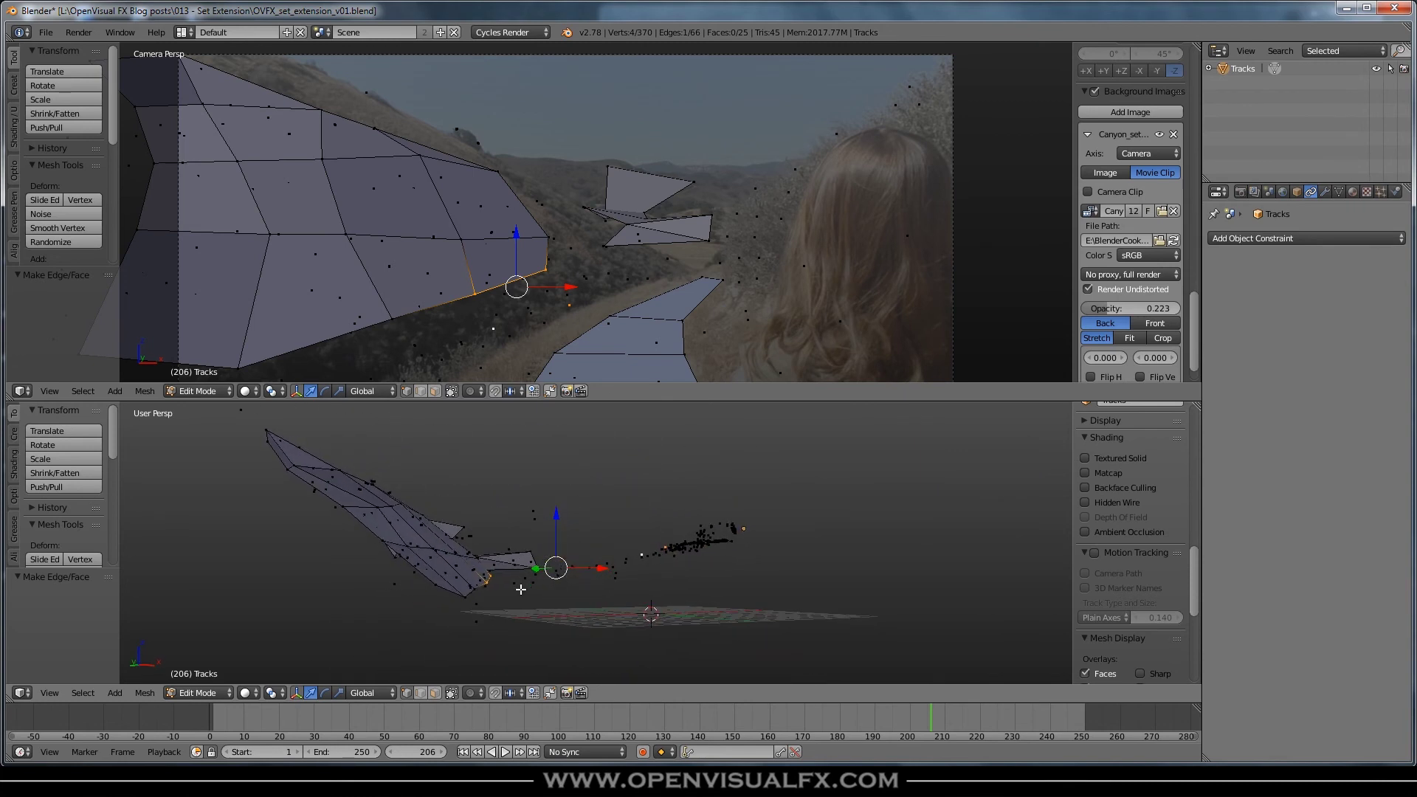
middle_click_drag(513, 610, 515, 557)
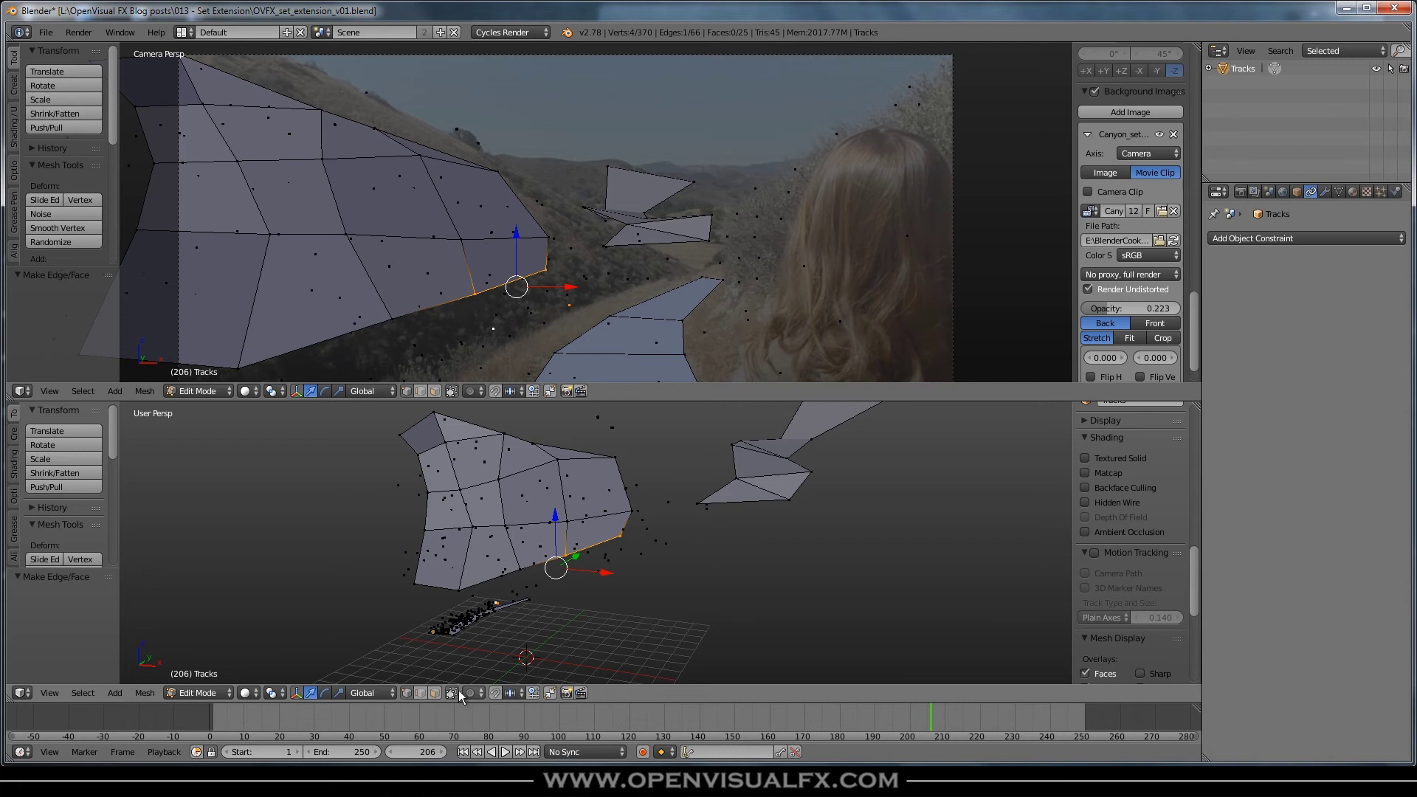
key("a")
key("a")
middle_click_drag(593, 551, 538, 559)
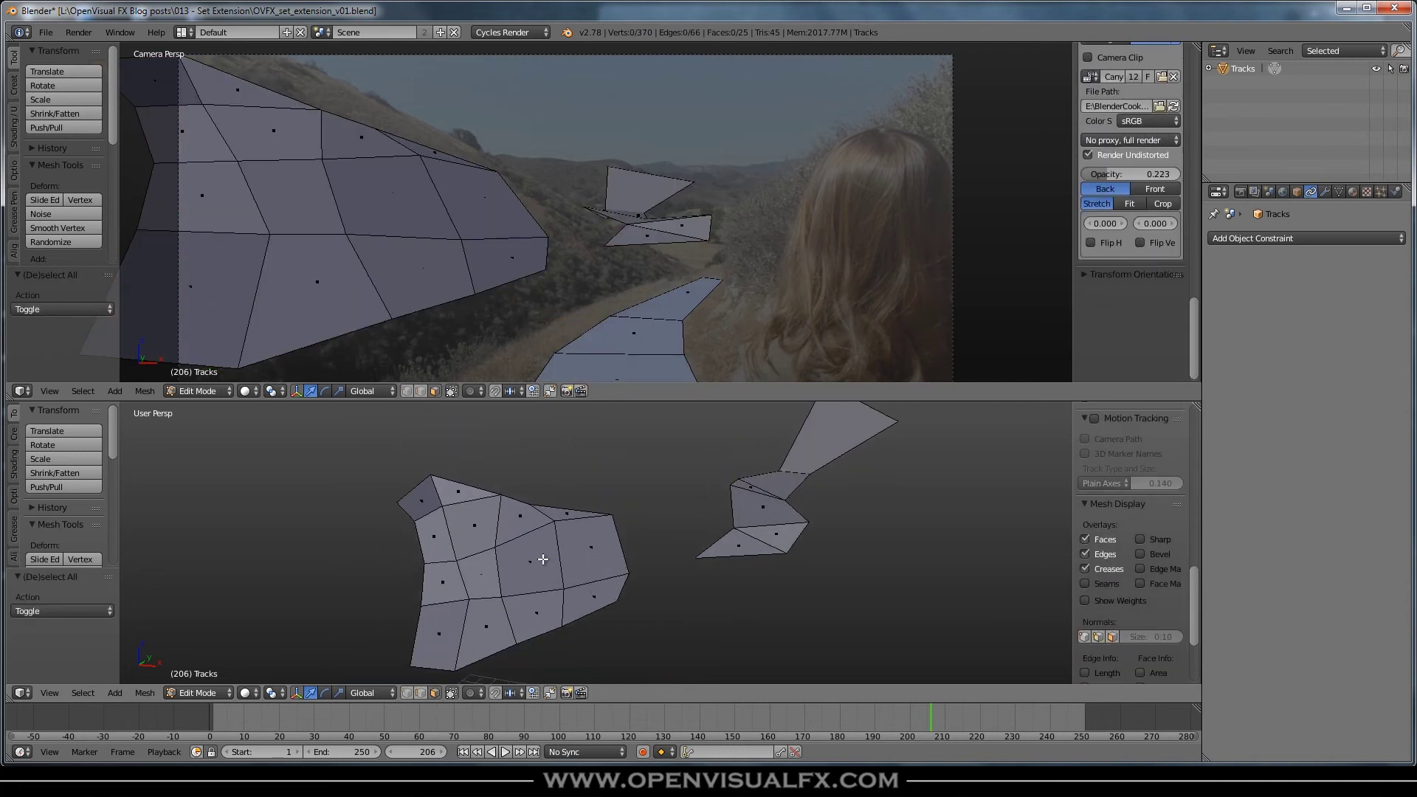
Step: Duplicate the connected hillside faces and separate them into a new object, Tracks.002
right_click(538, 560)
key("l")
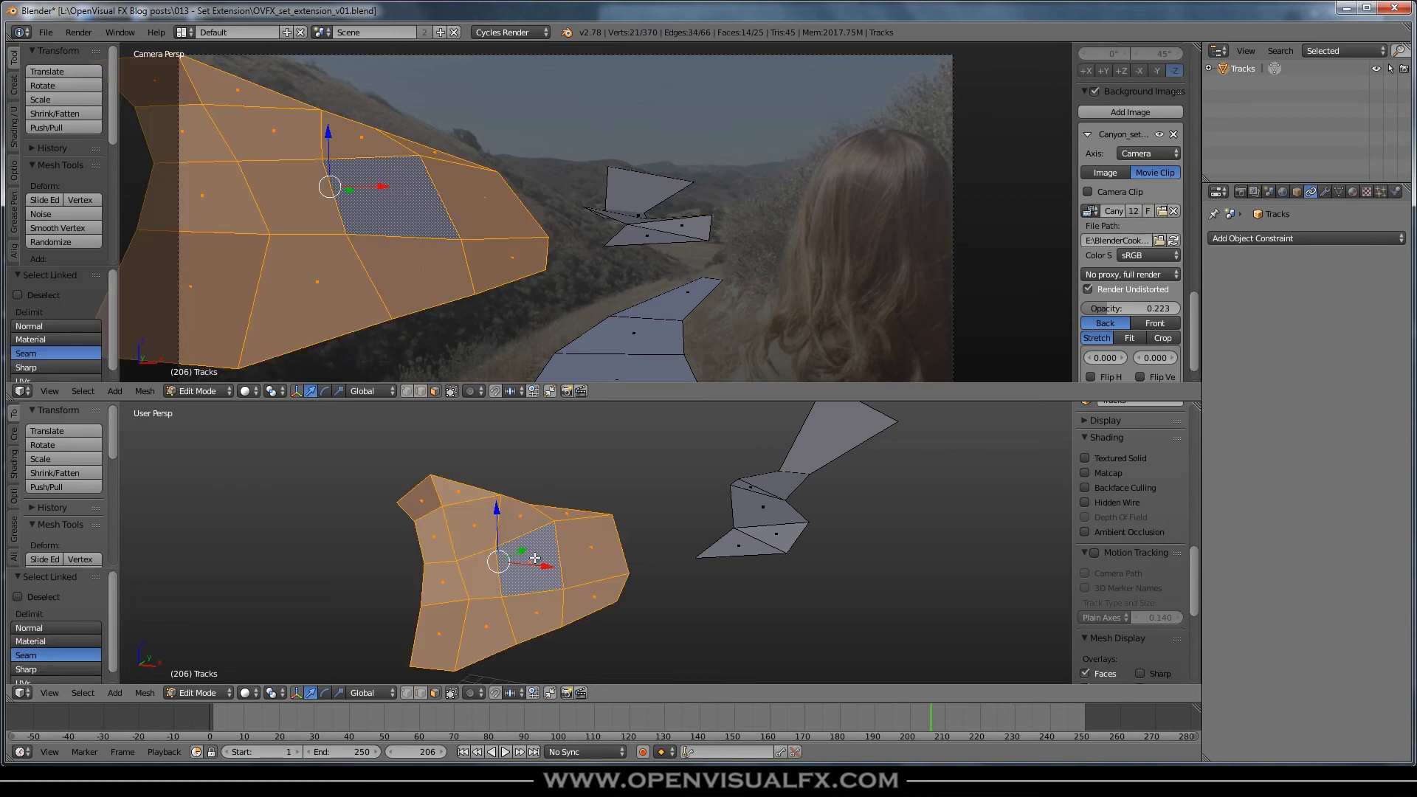
scroll(572, 535, "down", 3)
middle_click_drag(551, 576, 581, 545)
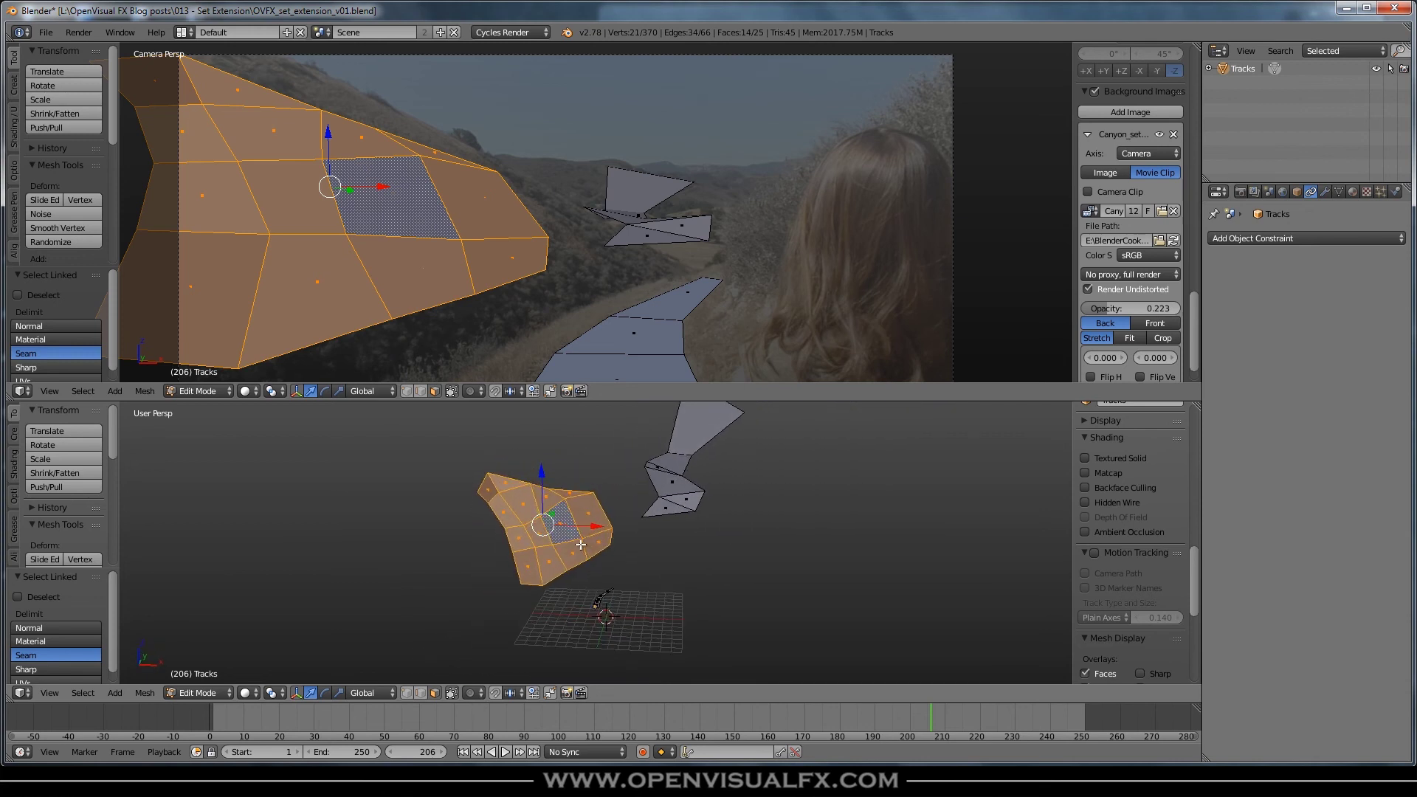
key("shift+d")
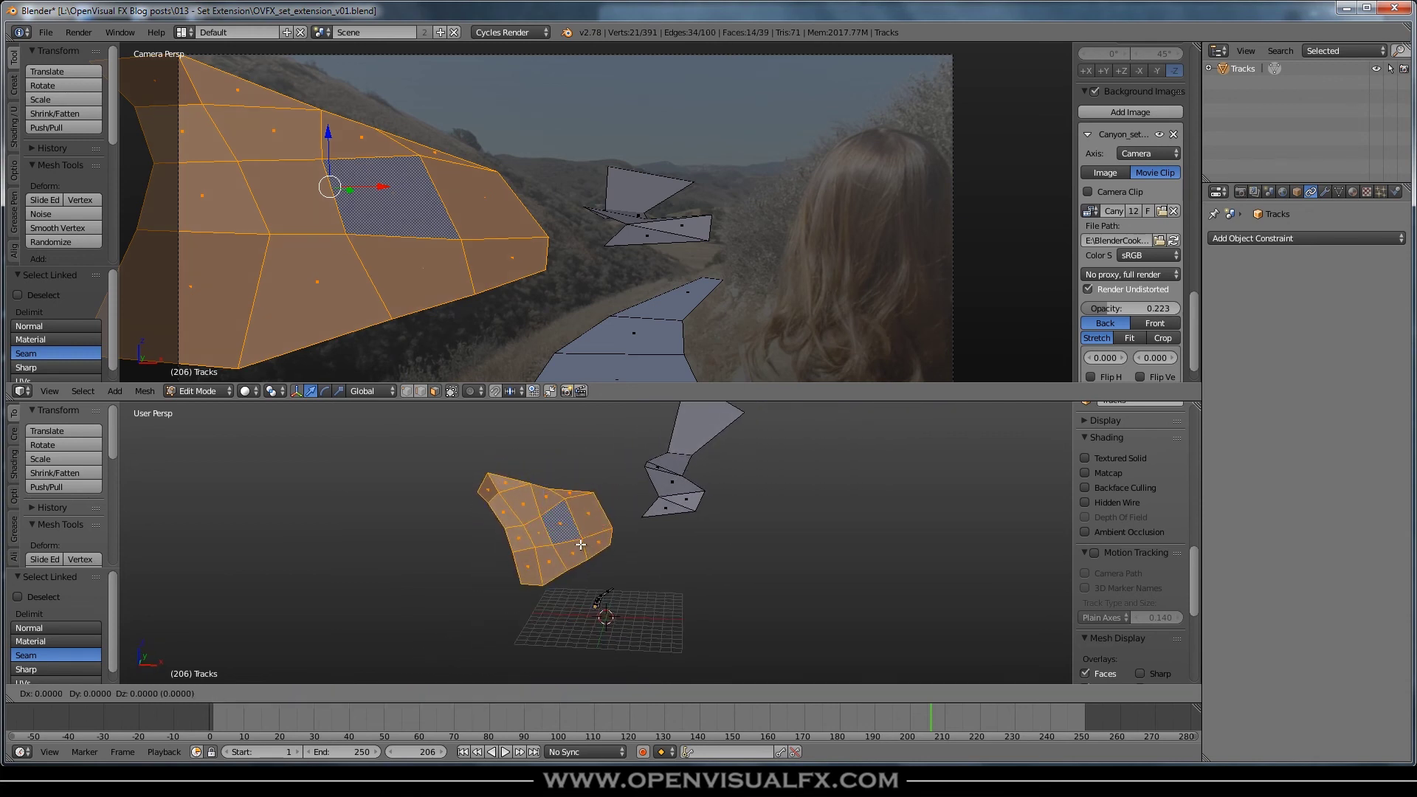
right_click(581, 545)
key("p")
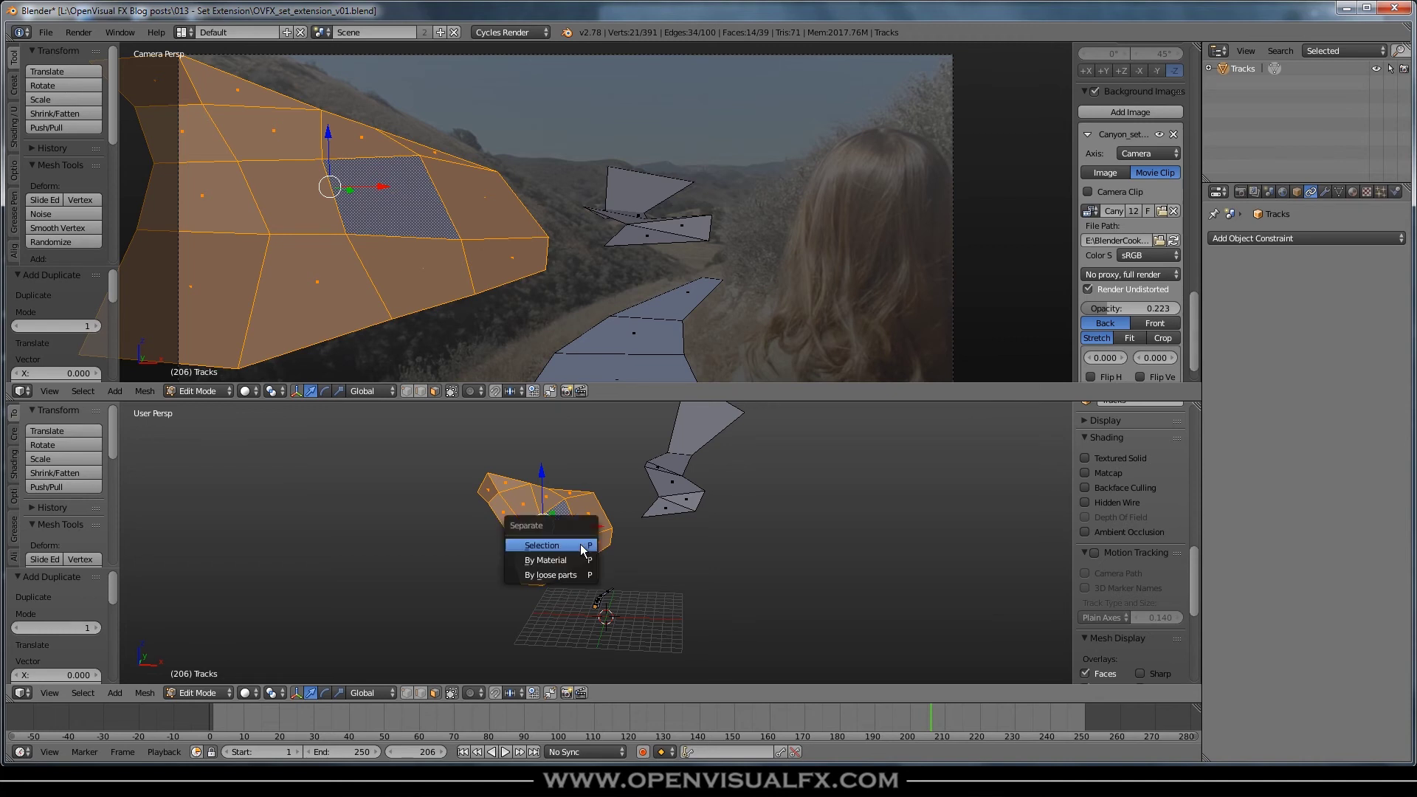
left_click(581, 543)
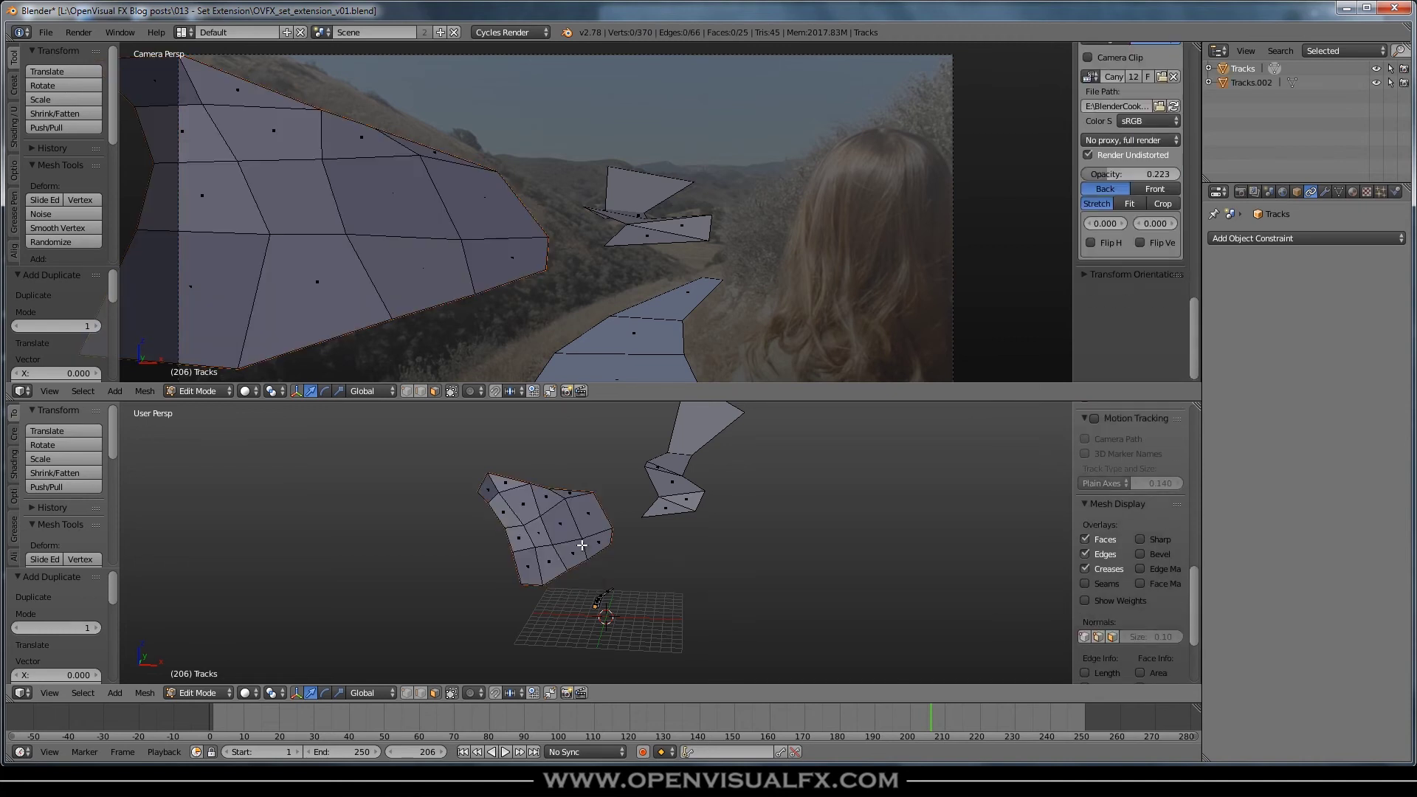
key("Tab")
Step: Move Tracks.002 onto another layer
right_click(574, 521)
key("m")
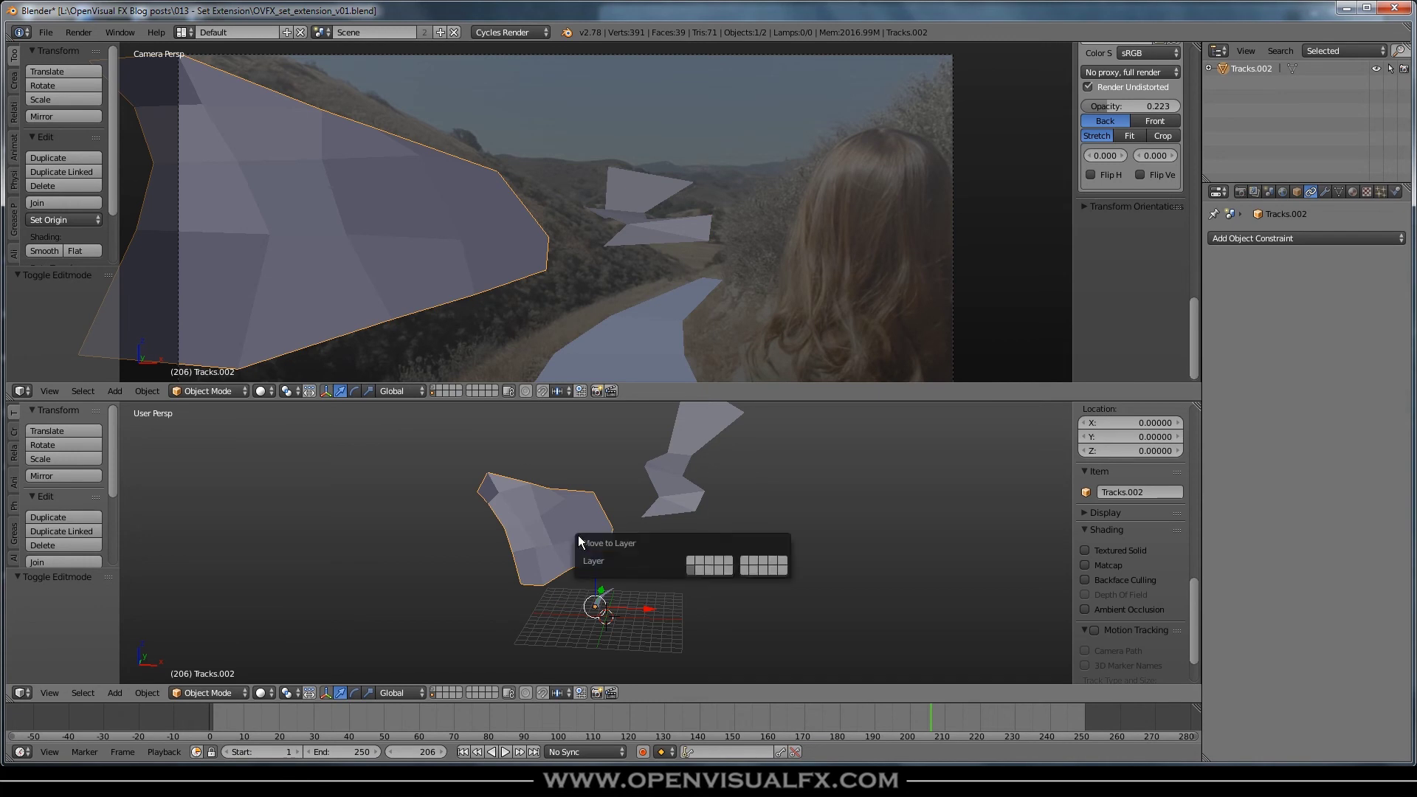
left_click(689, 560)
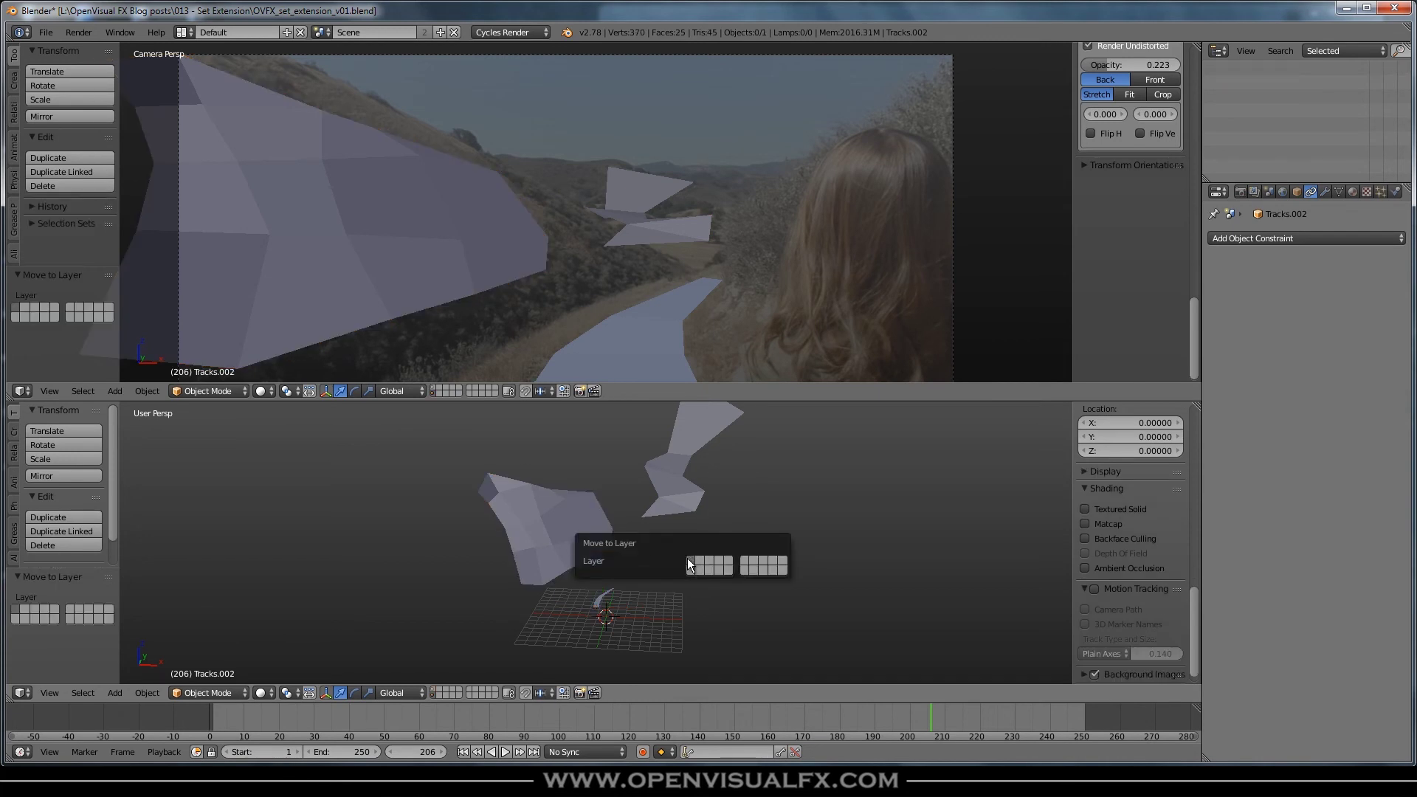
Step: Duplicate the connected peak faces of Tracks and separate them into Tracks.003
right_click(667, 475)
key("Tab")
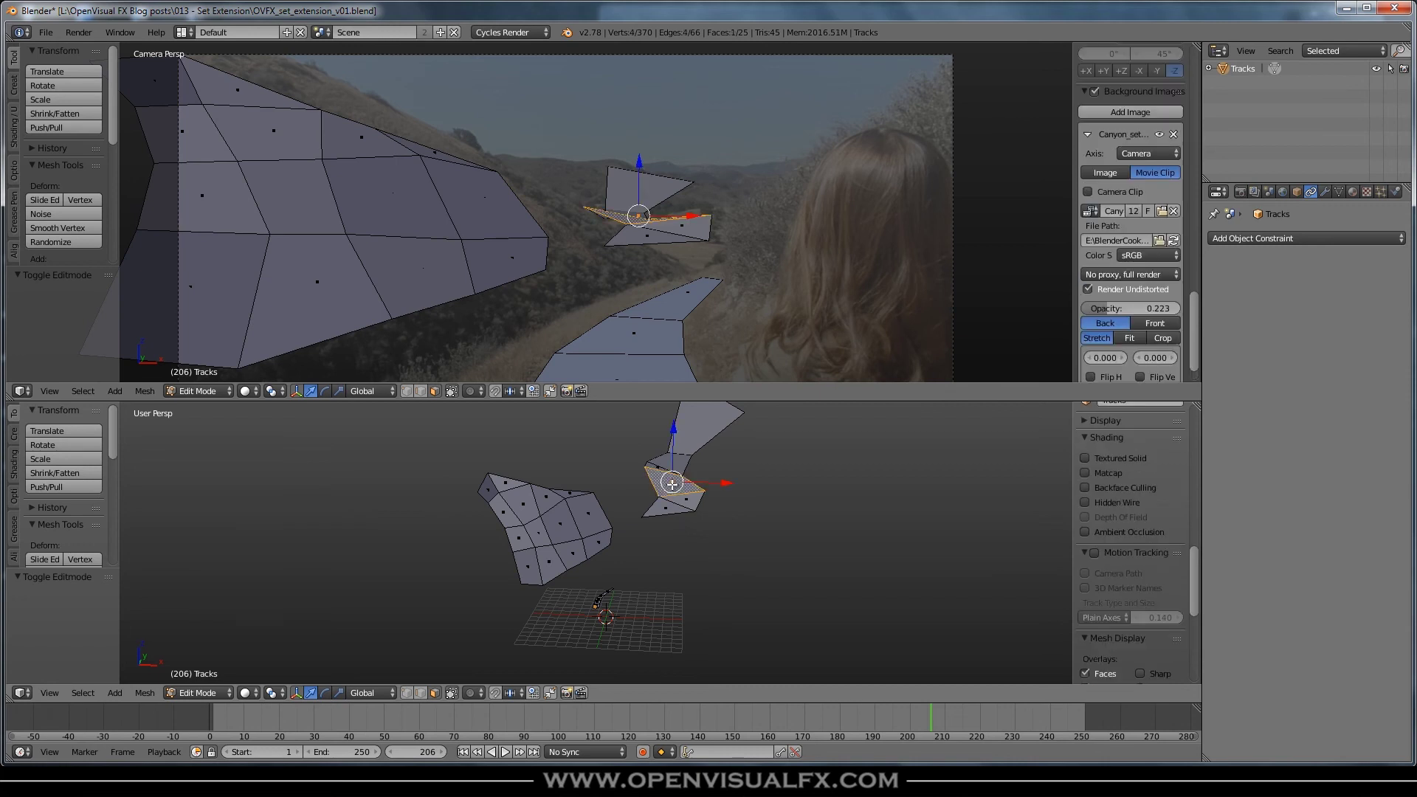
key("l")
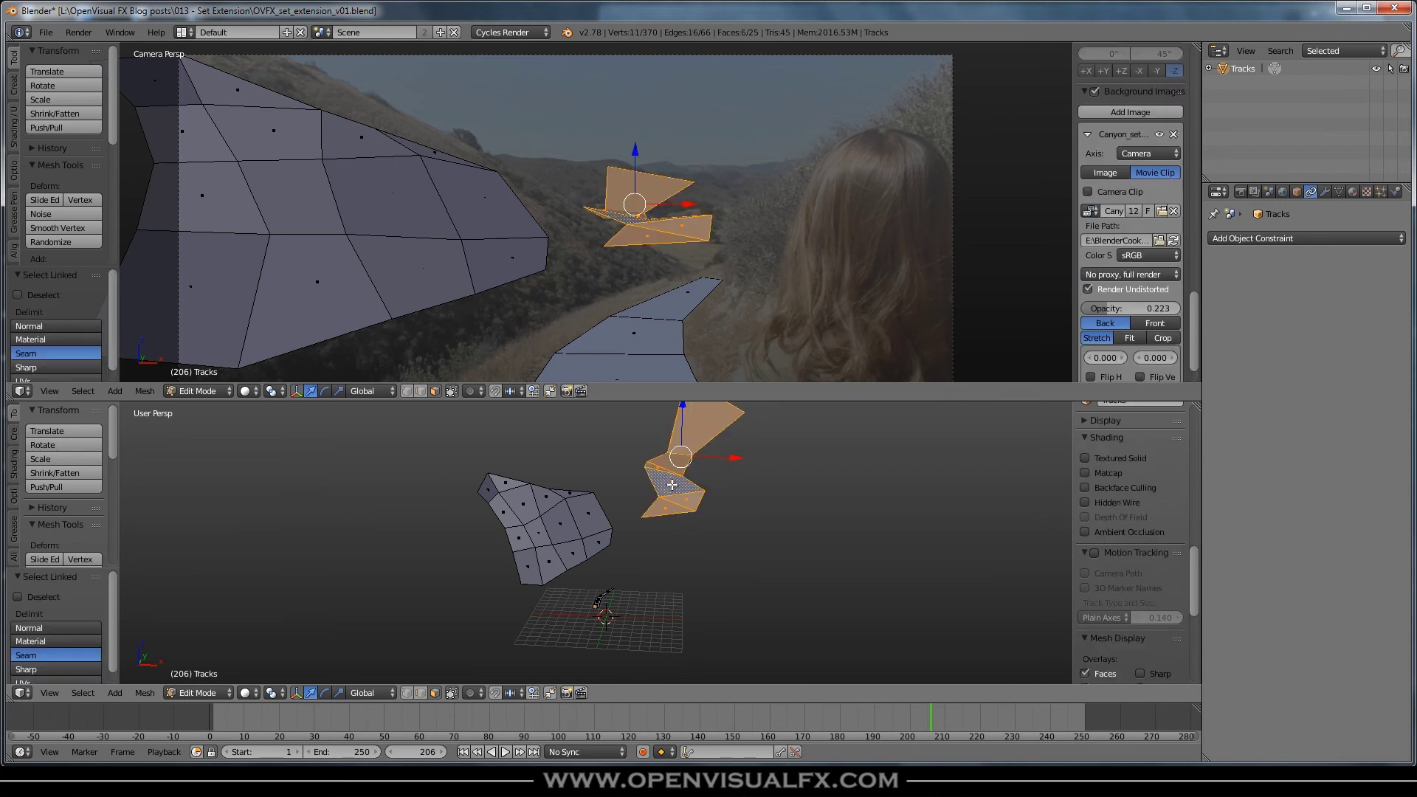
key("shift+d")
right_click(672, 484)
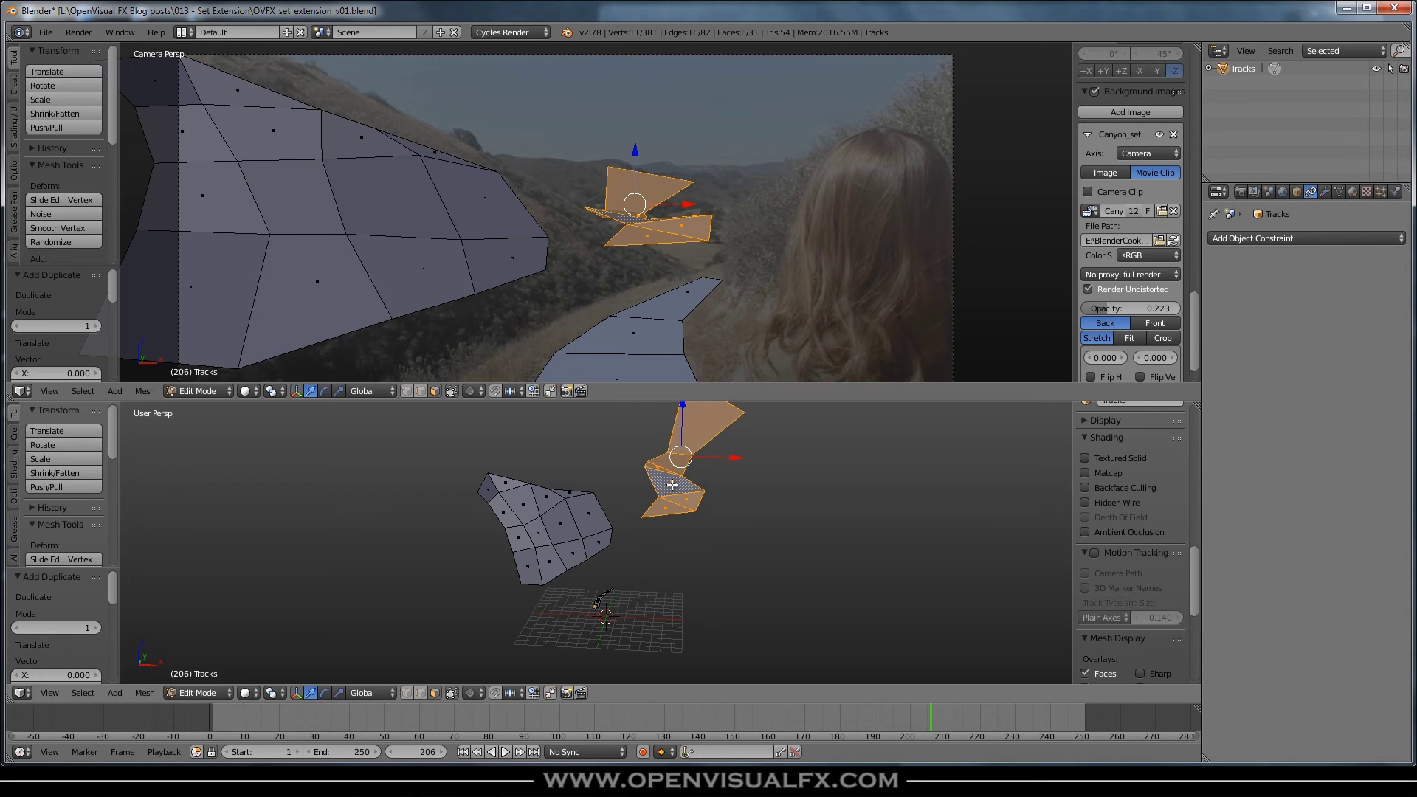
key("p")
left_click(664, 482)
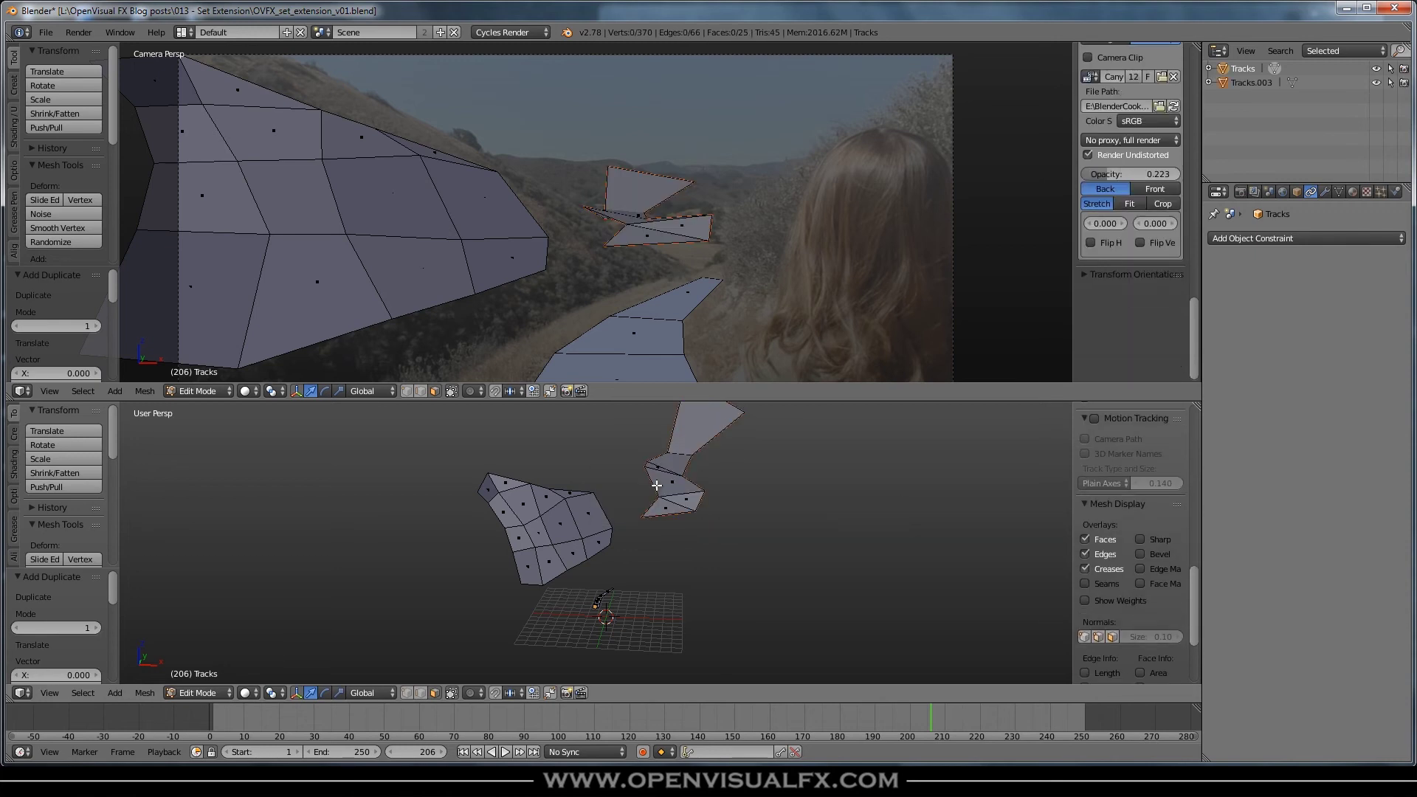
key("Tab")
Step: Move Tracks.003 onto another layer and show the layer holding the separated pieces
right_click(660, 487)
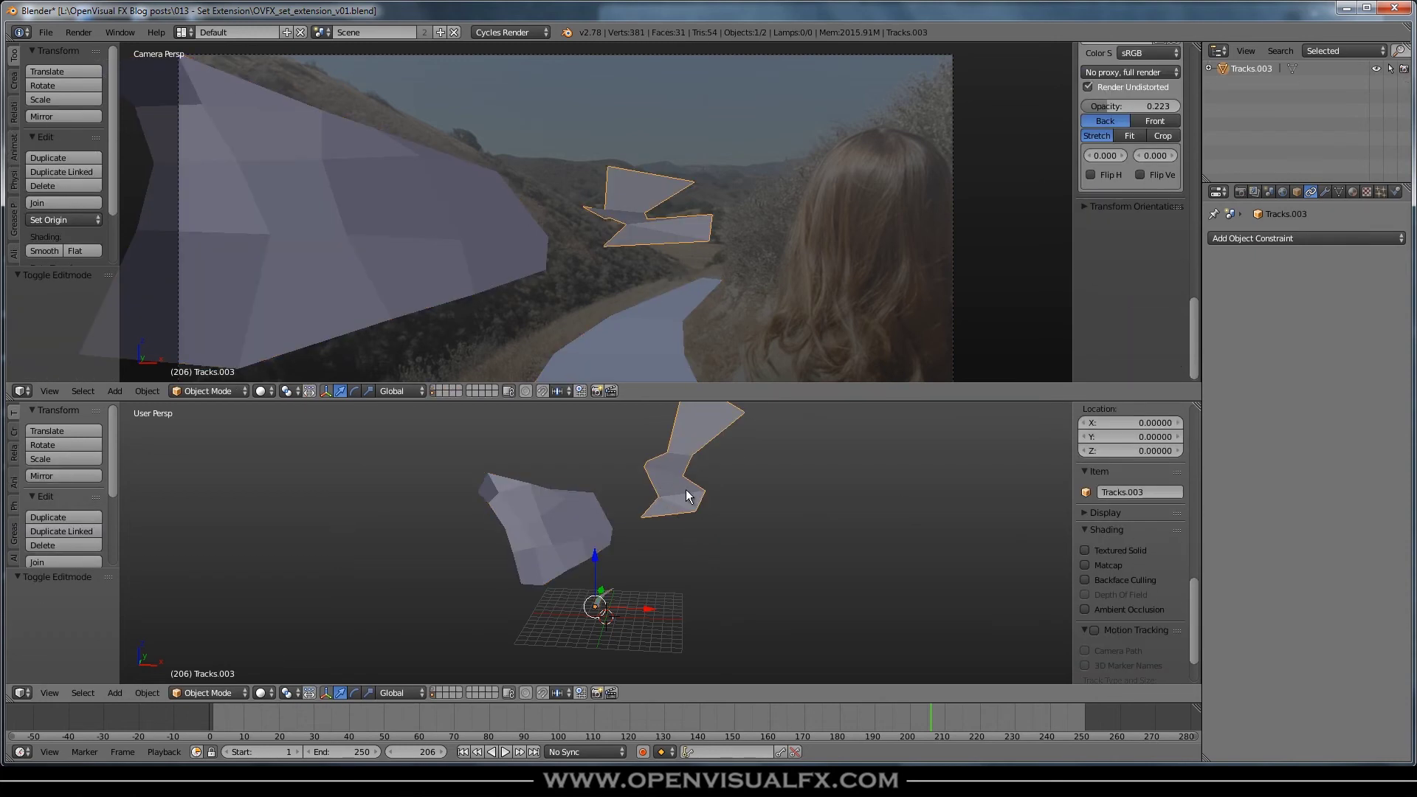
key("m")
left_click(808, 516)
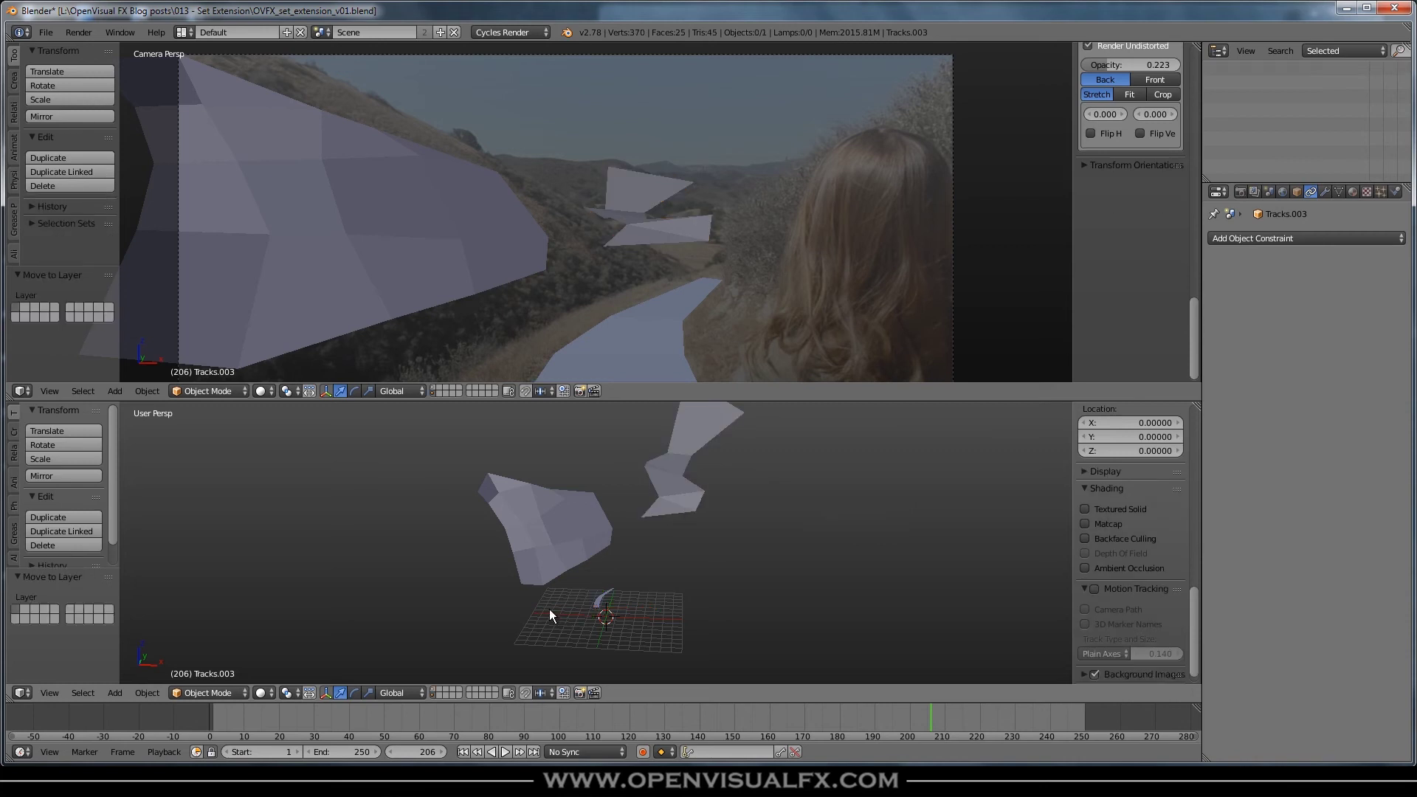
left_click(431, 688, "shift")
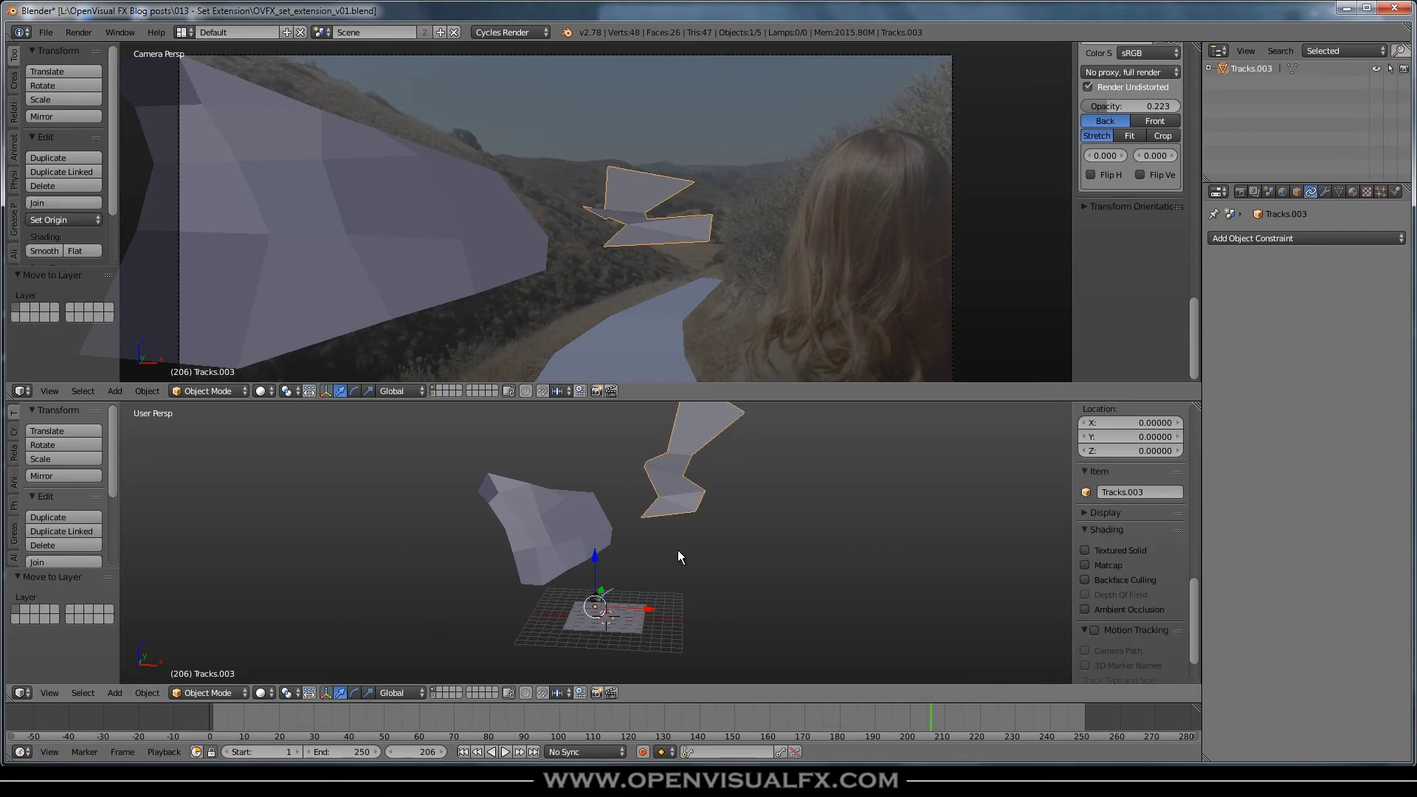
Step: Set the hillside mesh Tracks.002's origin to geometry and enter Edit Mode on it
middle_click_drag(685, 555, 636, 542)
middle_click_drag(565, 512, 622, 511)
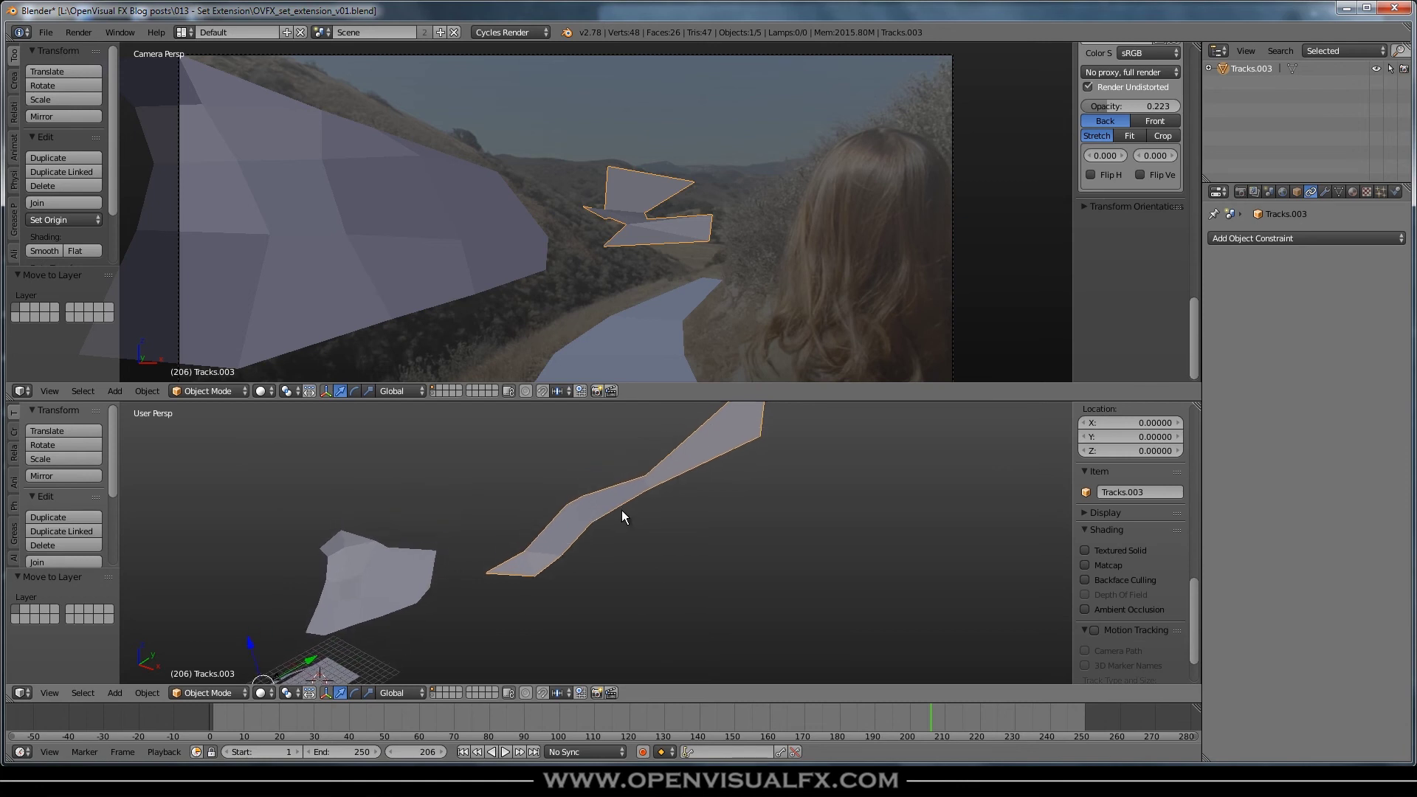
left_click(57, 215)
left_click(83, 251)
right_click(338, 214)
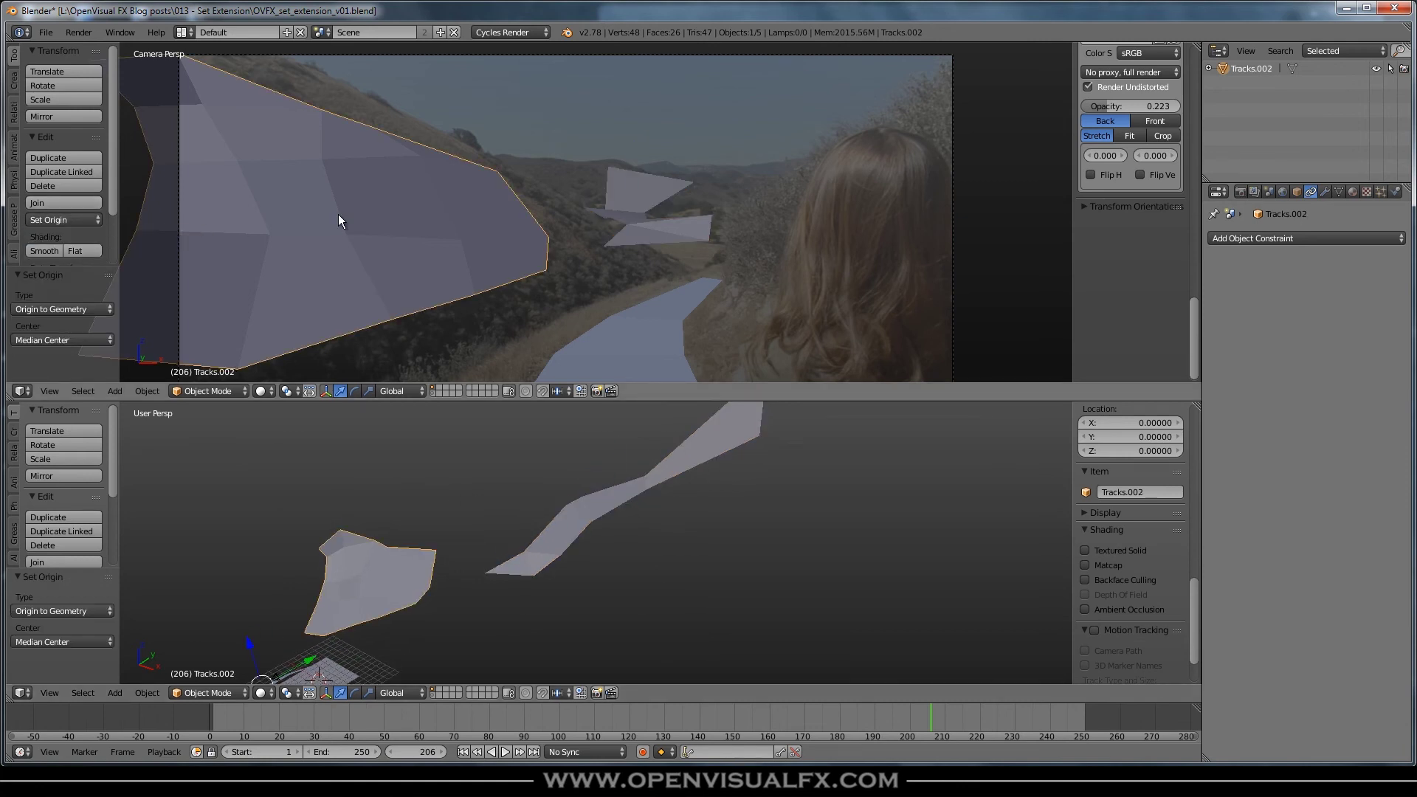
left_click(67, 220)
left_click(74, 242)
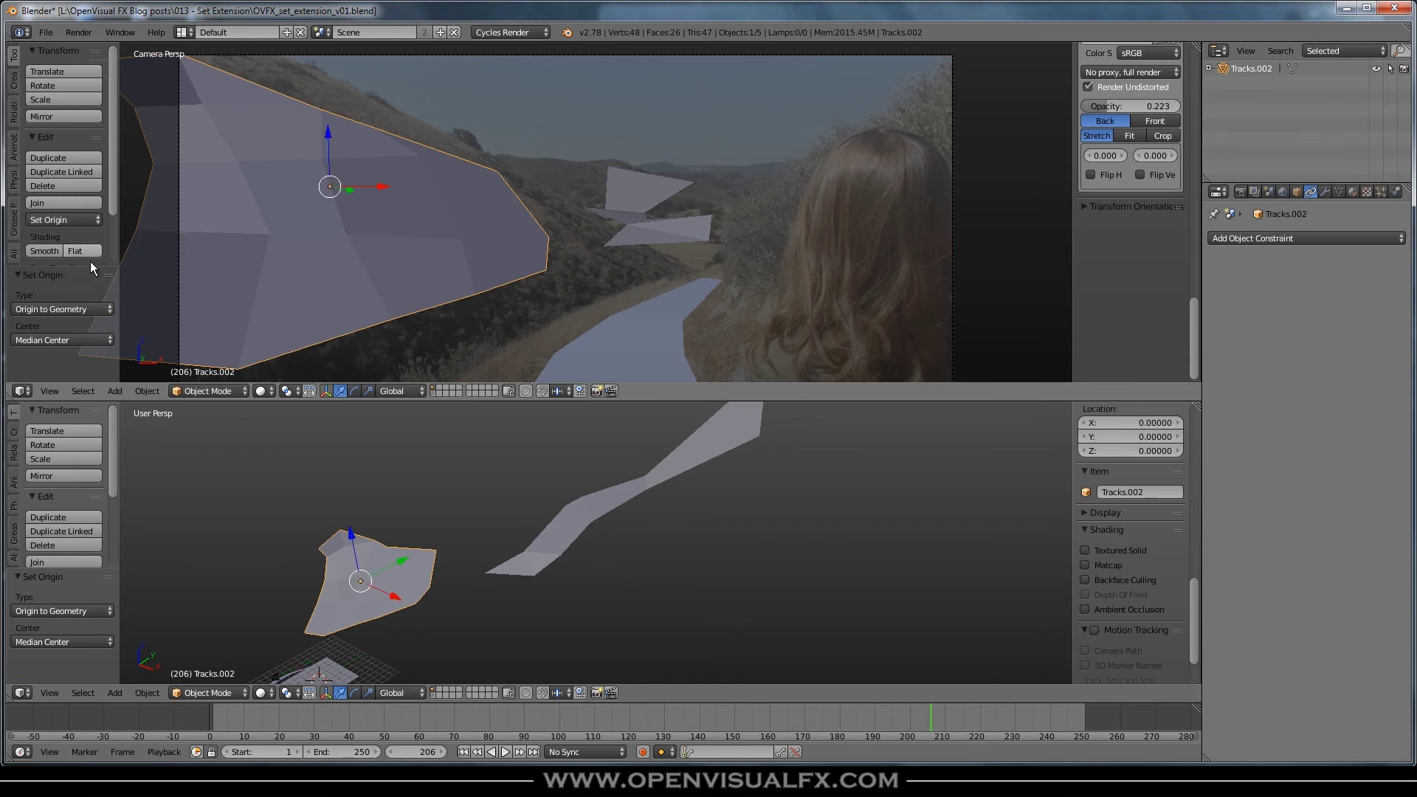
scroll(477, 529, "down", 3)
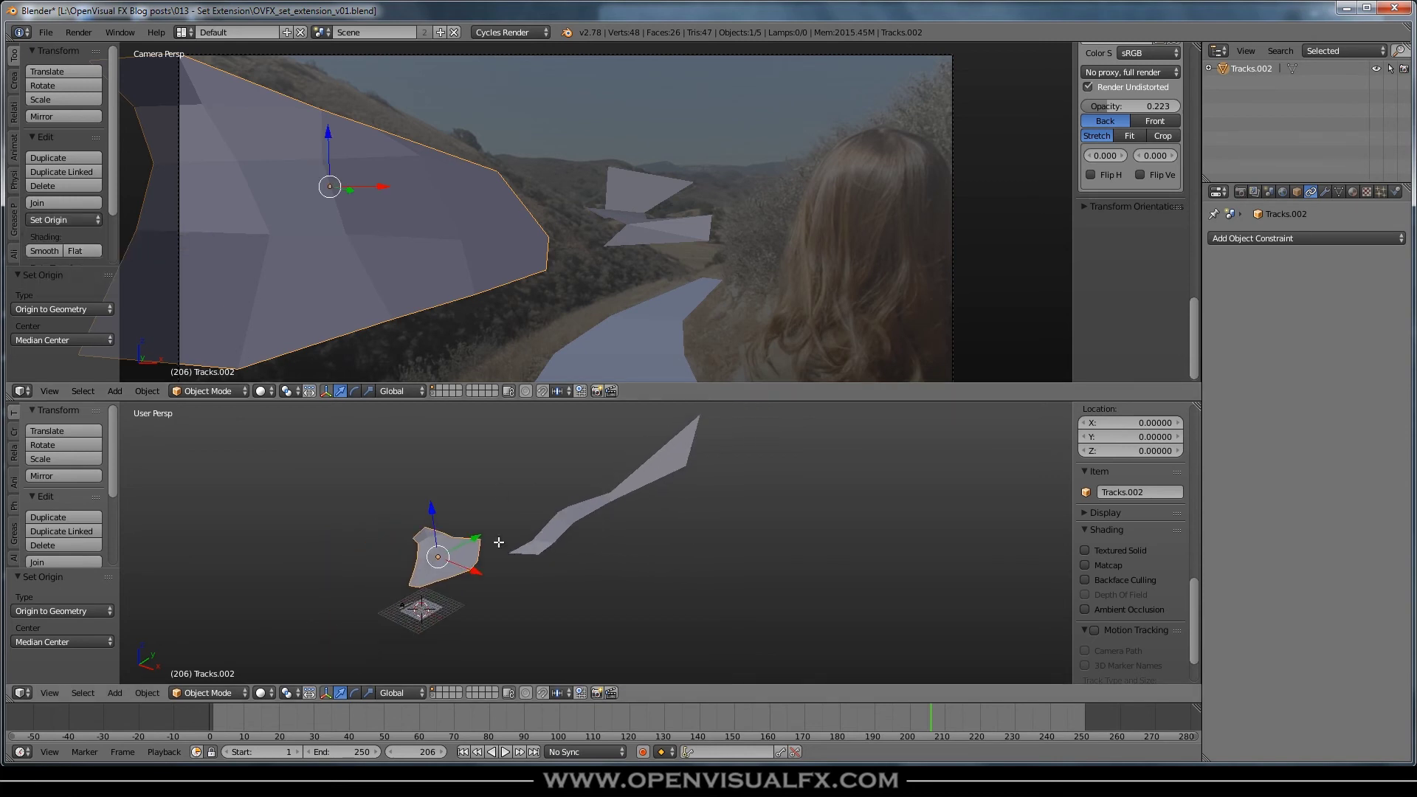
key("Tab")
scroll(480, 549, "up", 1)
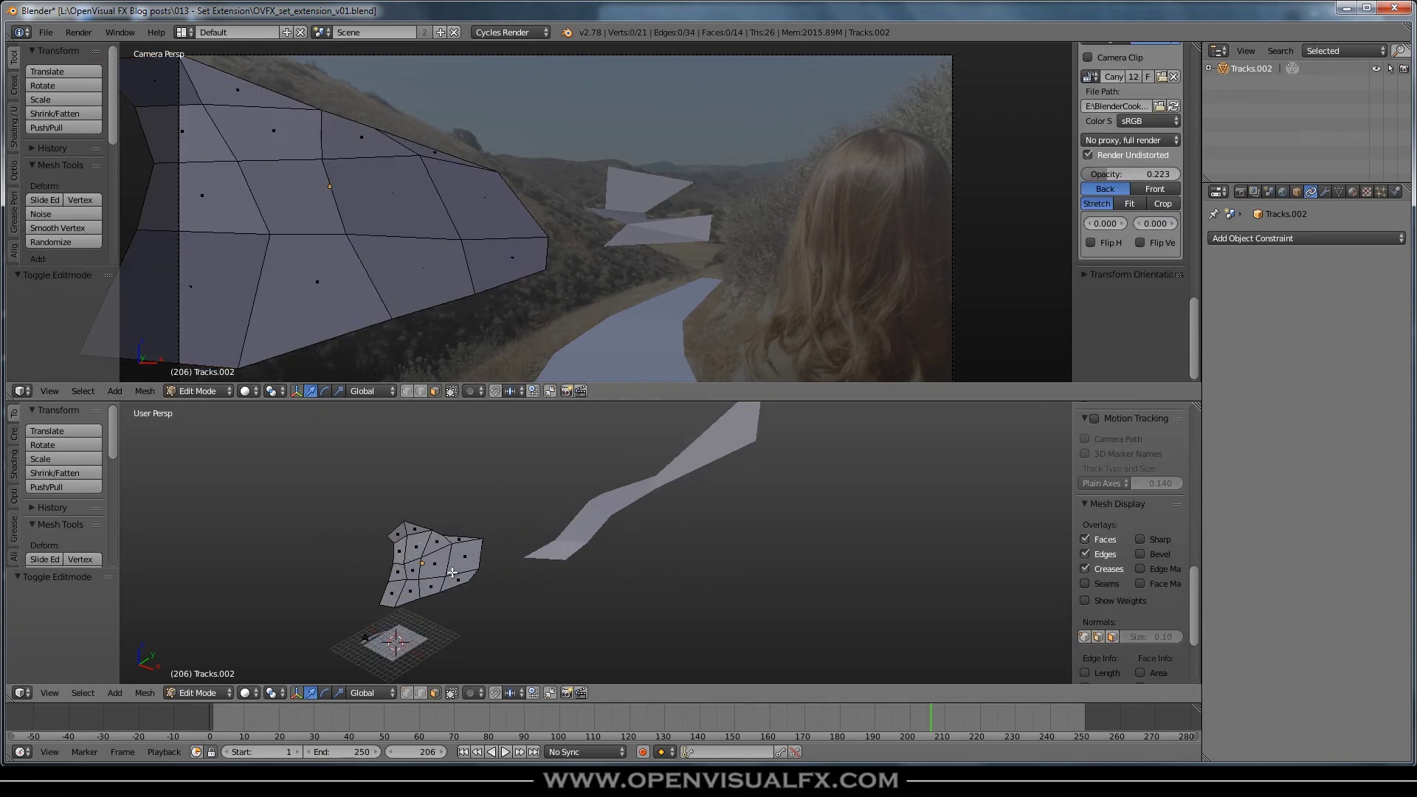
Step: Recalculate the normals of the distant peak mesh consistently across all its faces
key("Tab")
right_click(585, 516)
key("Tab")
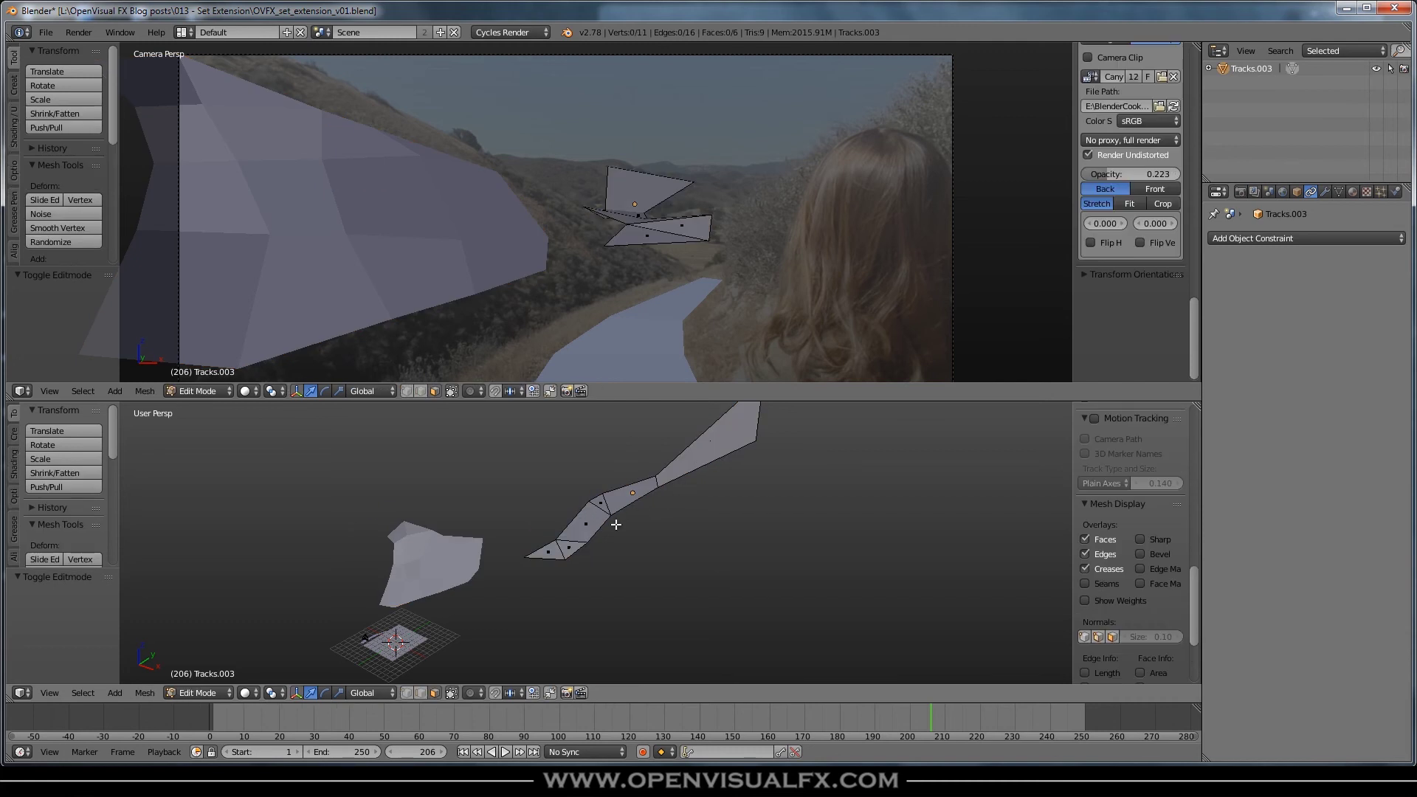
mouse_move(645, 521)
middle_mouse_down()
mouse_move(665, 573)
mouse_move(599, 529)
mouse_move(604, 585)
mouse_move(620, 512)
middle_mouse_up()
key("Tab")
middle_click_drag(442, 574, 511, 594)
key("Tab")
middle_click_drag(720, 586, 718, 526)
key("a")
key("a")
key("a")
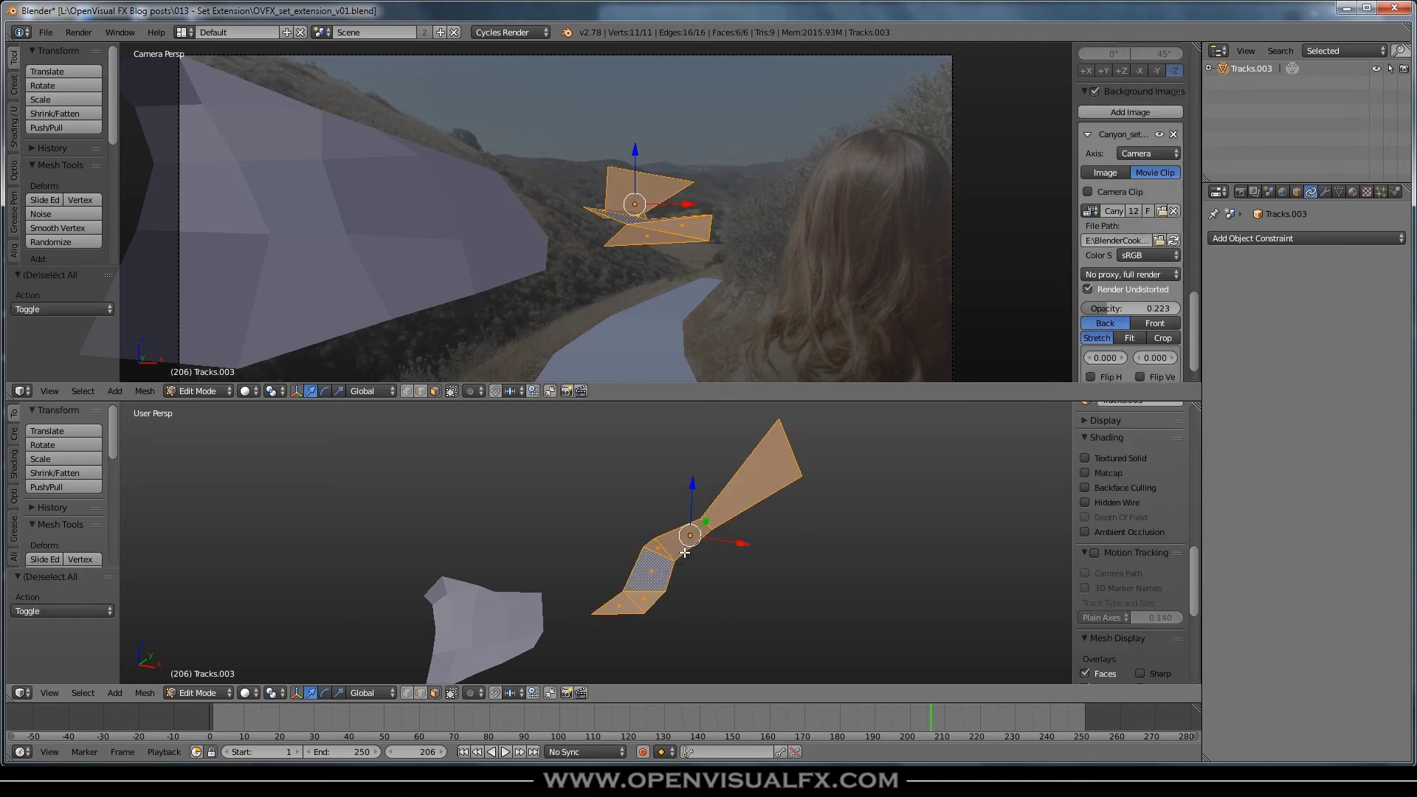
left_click(14, 470)
left_click(65, 532)
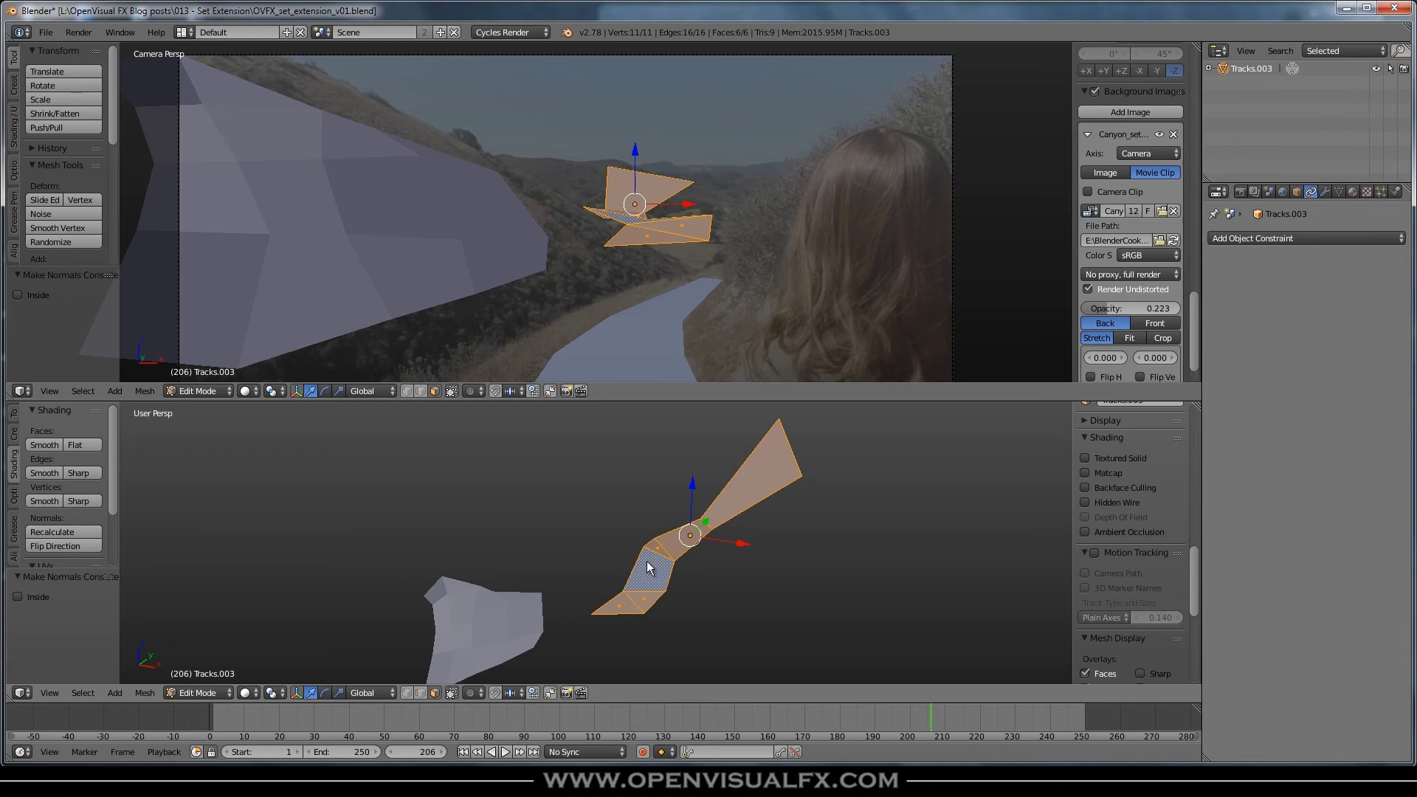
key("Tab")
Step: Recalculate the hillside mesh's normals so they point consistently outward
right_click(517, 624)
key("Tab")
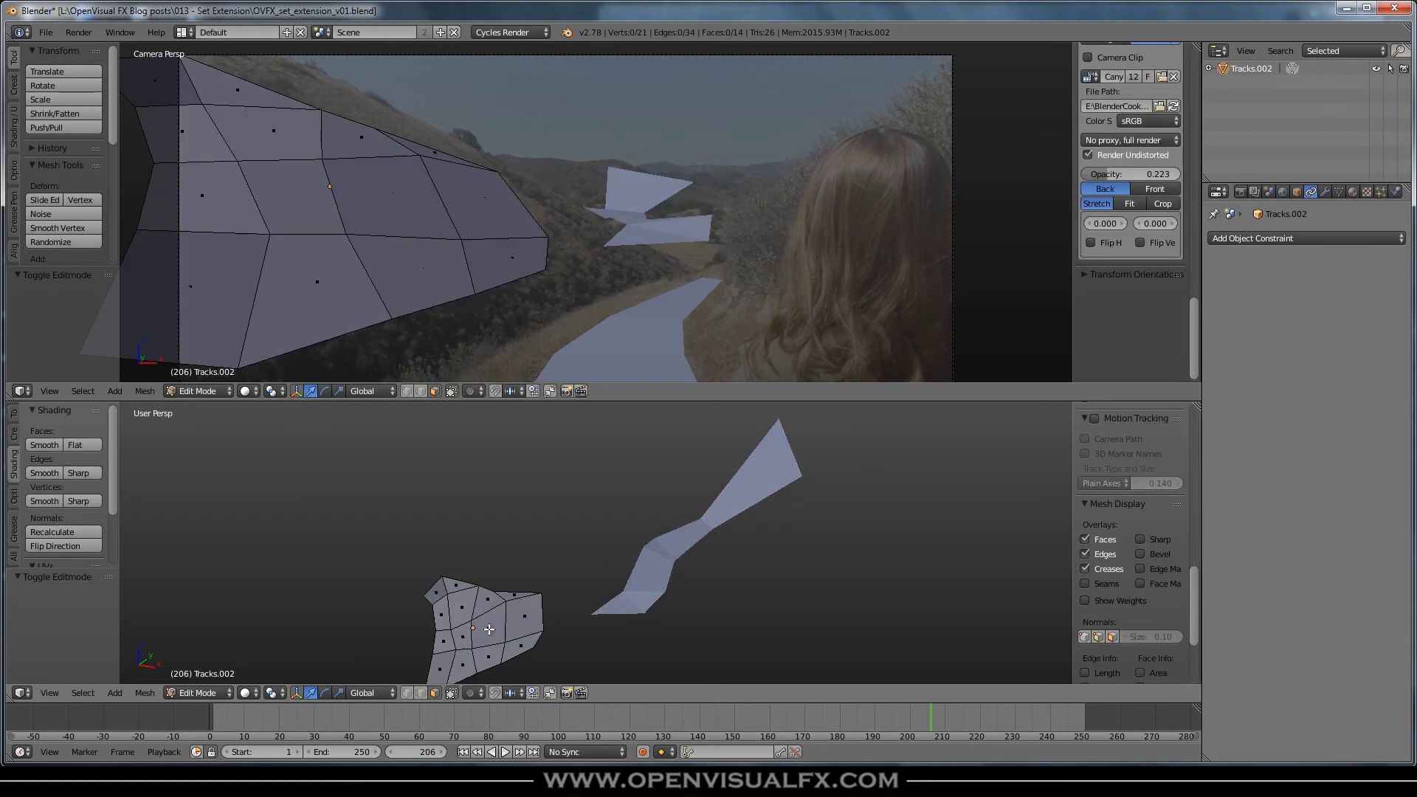
key("a")
left_click(64, 531)
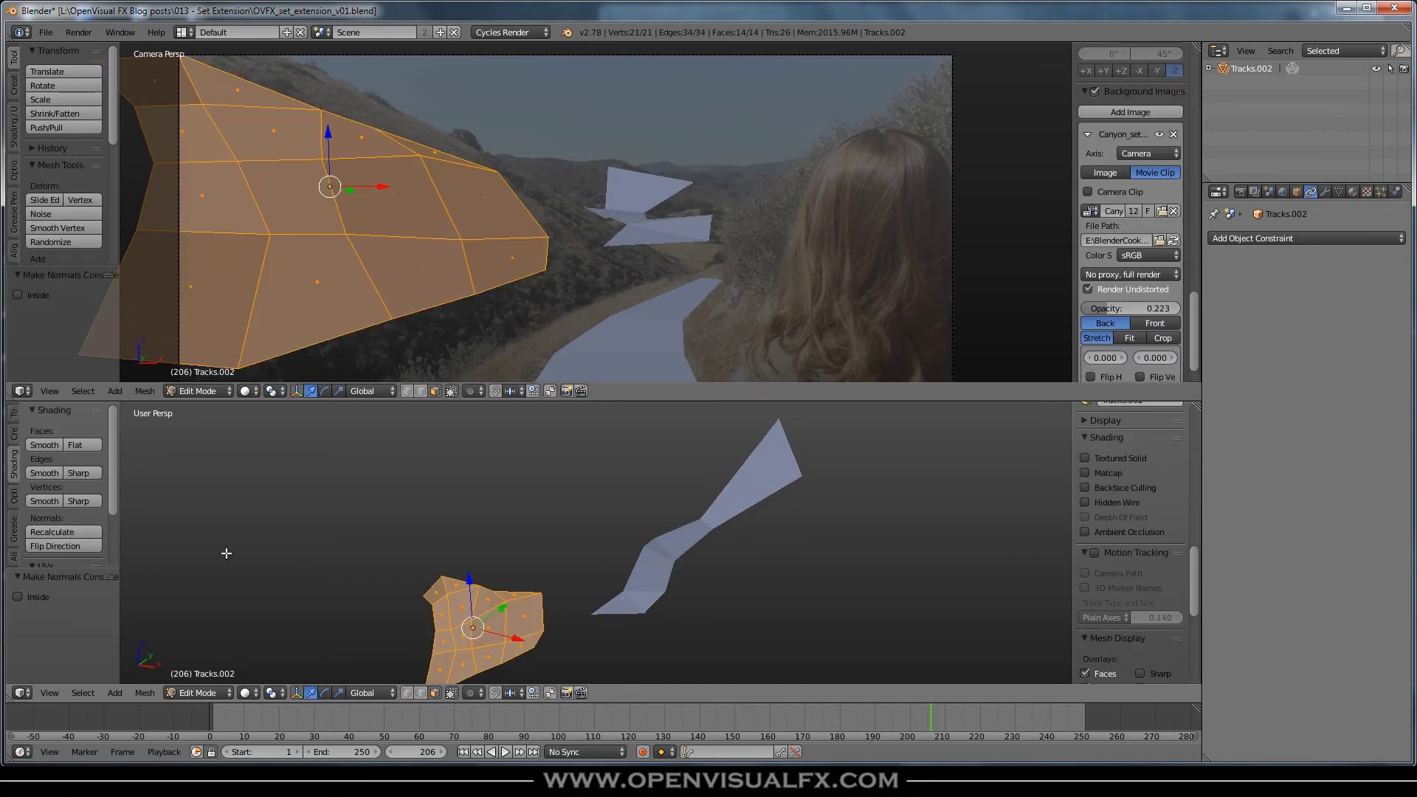
key("Tab")
Step: Recalculate the road mesh's normals consistently and return to Object Mode
middle_click_drag(488, 664, 533, 505, "shift")
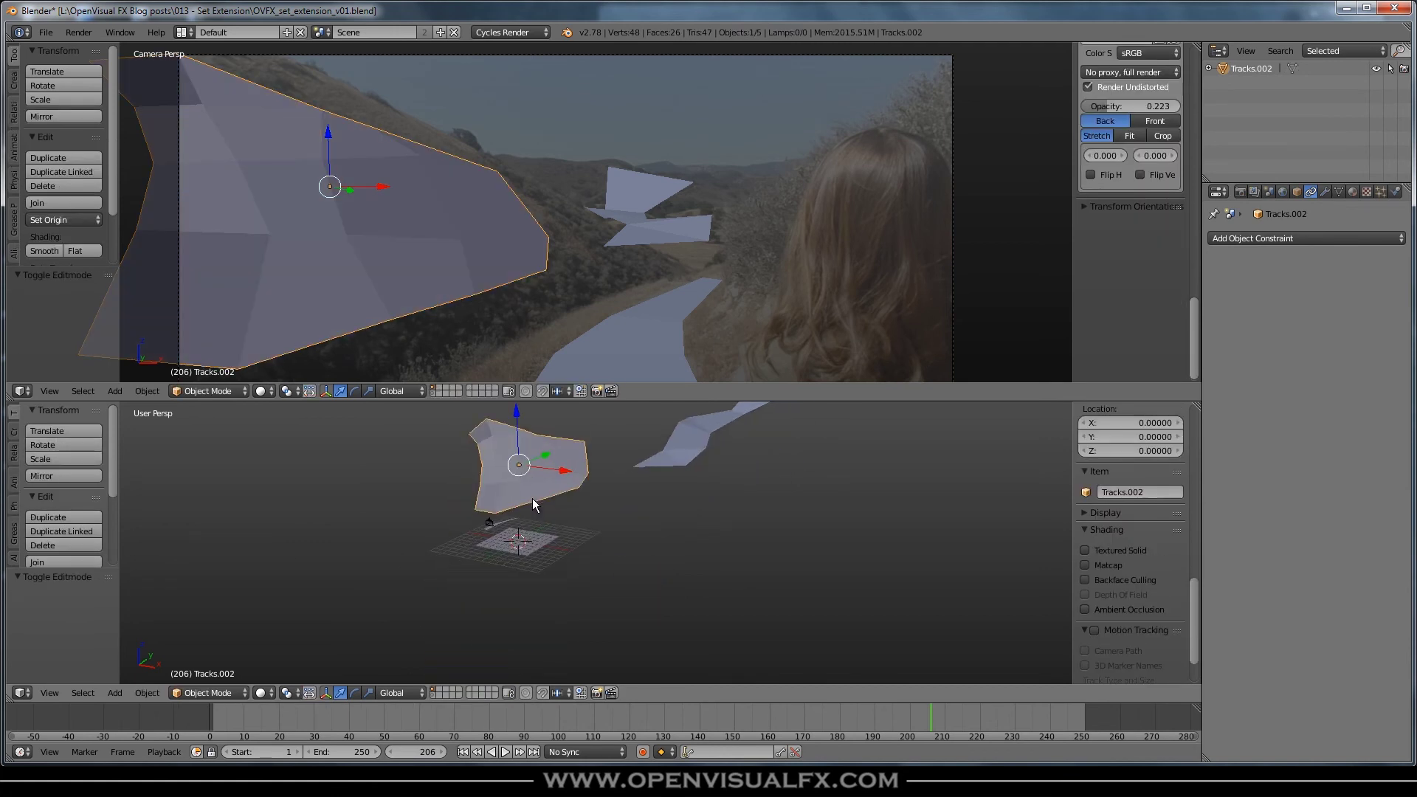
scroll(520, 531, "up", 3)
middle_click_drag(480, 442, 507, 521, "shift")
right_click(504, 524)
key("Tab")
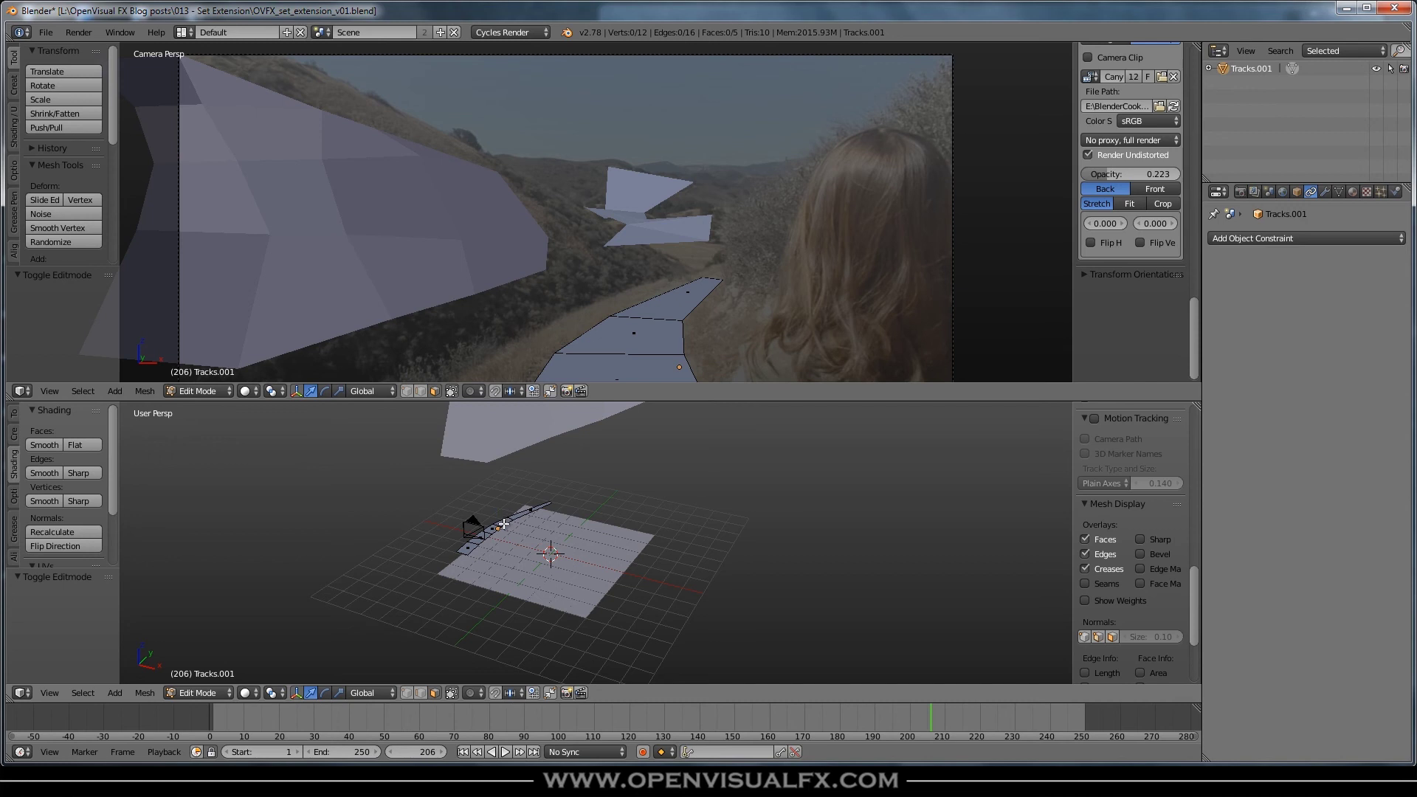
key("a")
left_click(51, 532)
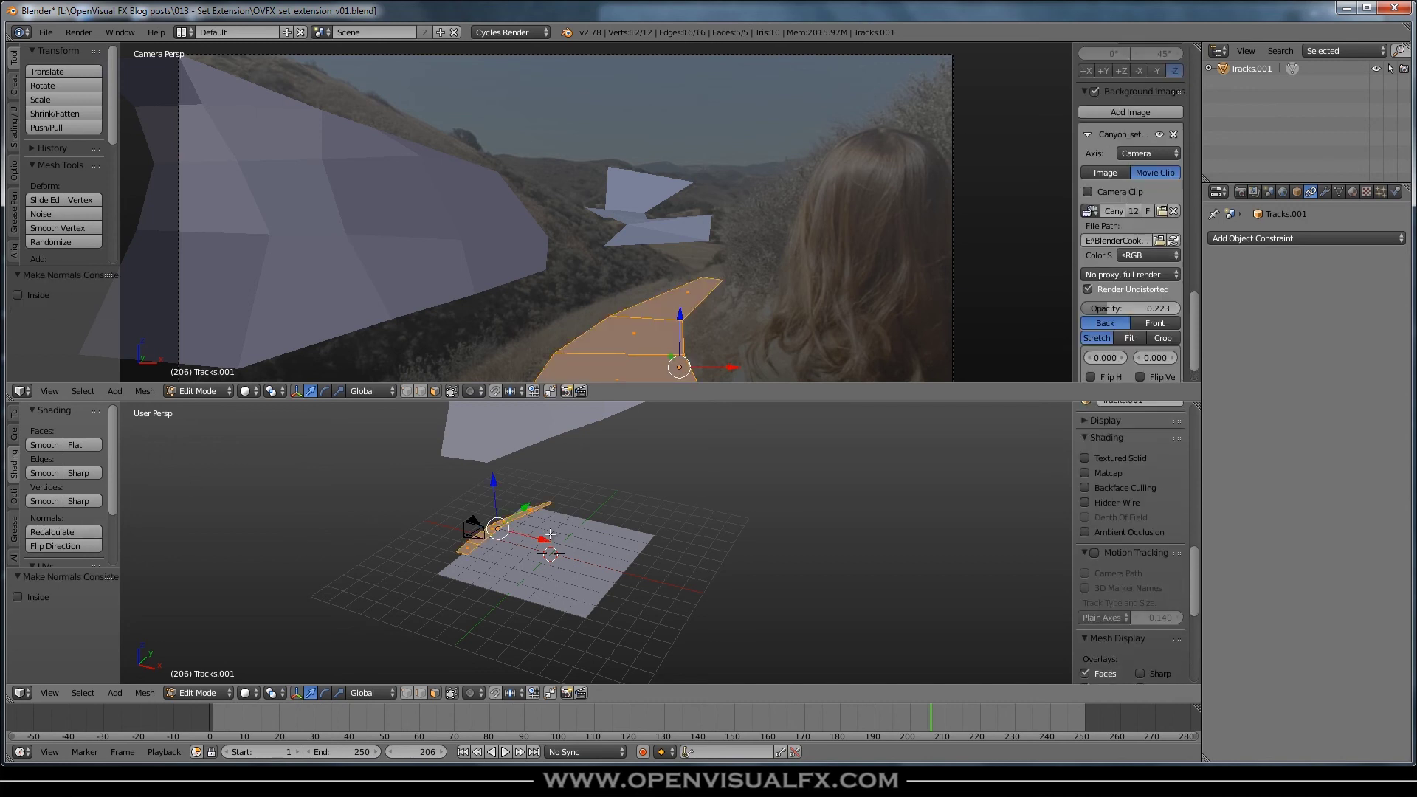
key("a")
key("Tab")
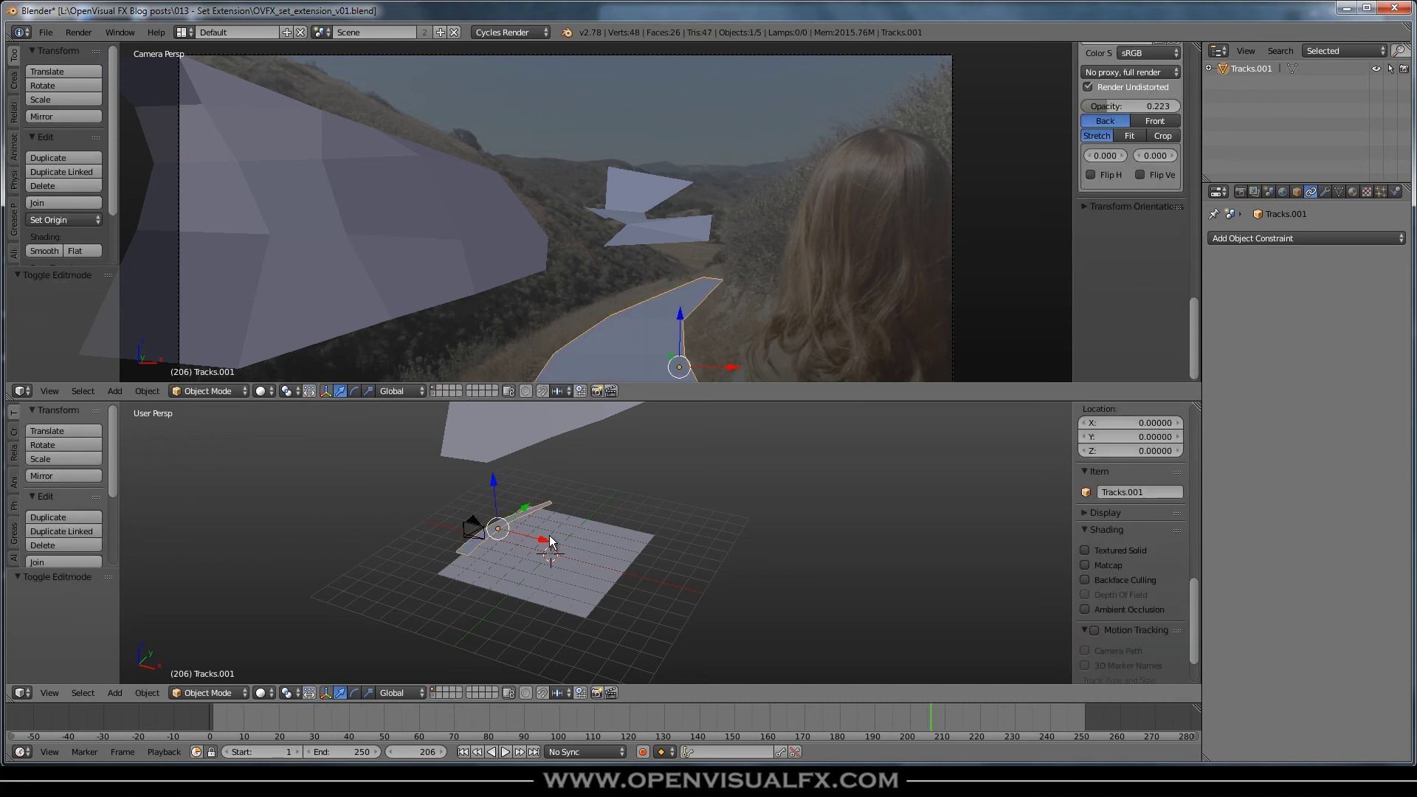
scroll(591, 509, "down", 2)
scroll(590, 532, "up", 5)
scroll(556, 559, "up", 1)
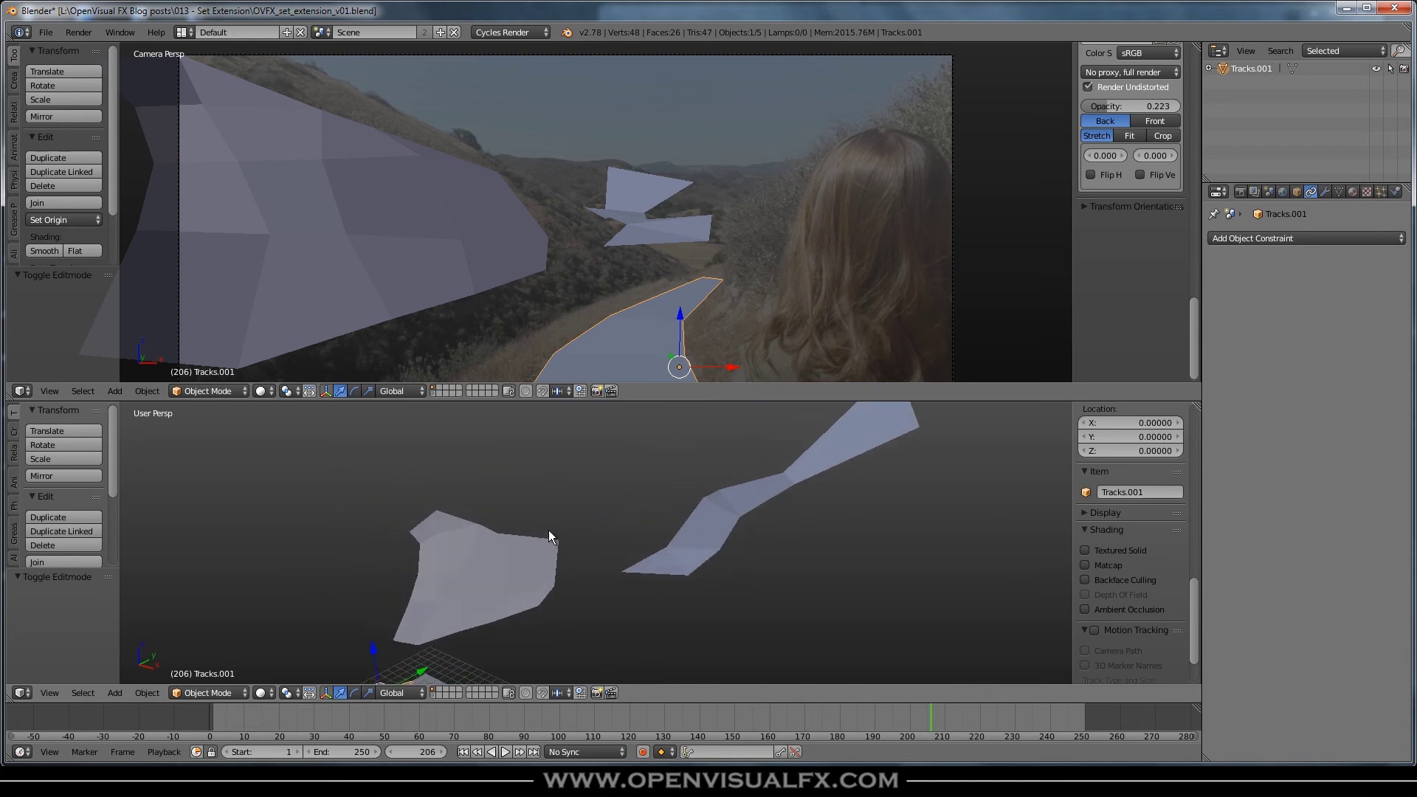
scroll(568, 339, "down", 3)
middle_click_drag(576, 316, 604, 231, "shift")
scroll(604, 232, "up", 2)
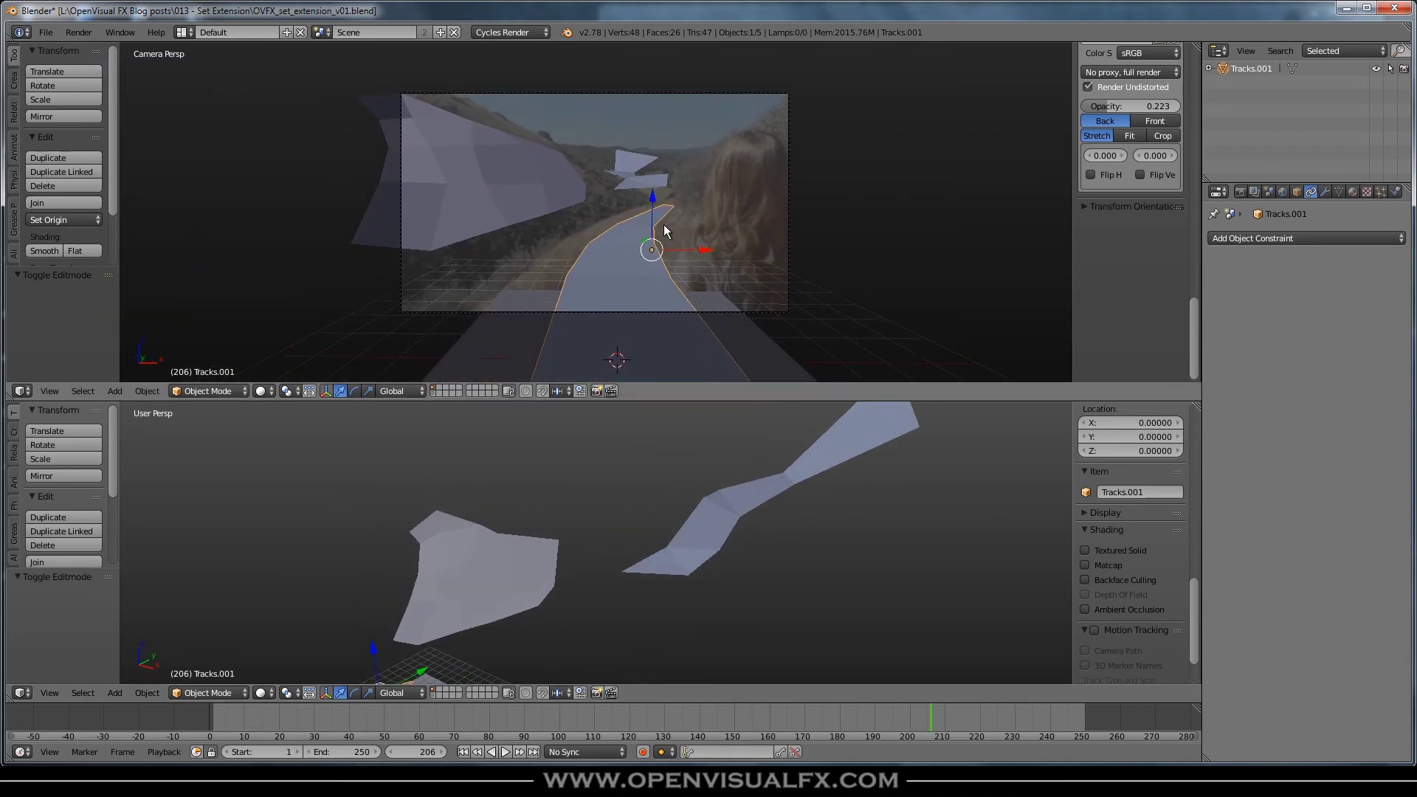
middle_click_drag(699, 198, 708, 293, "shift")
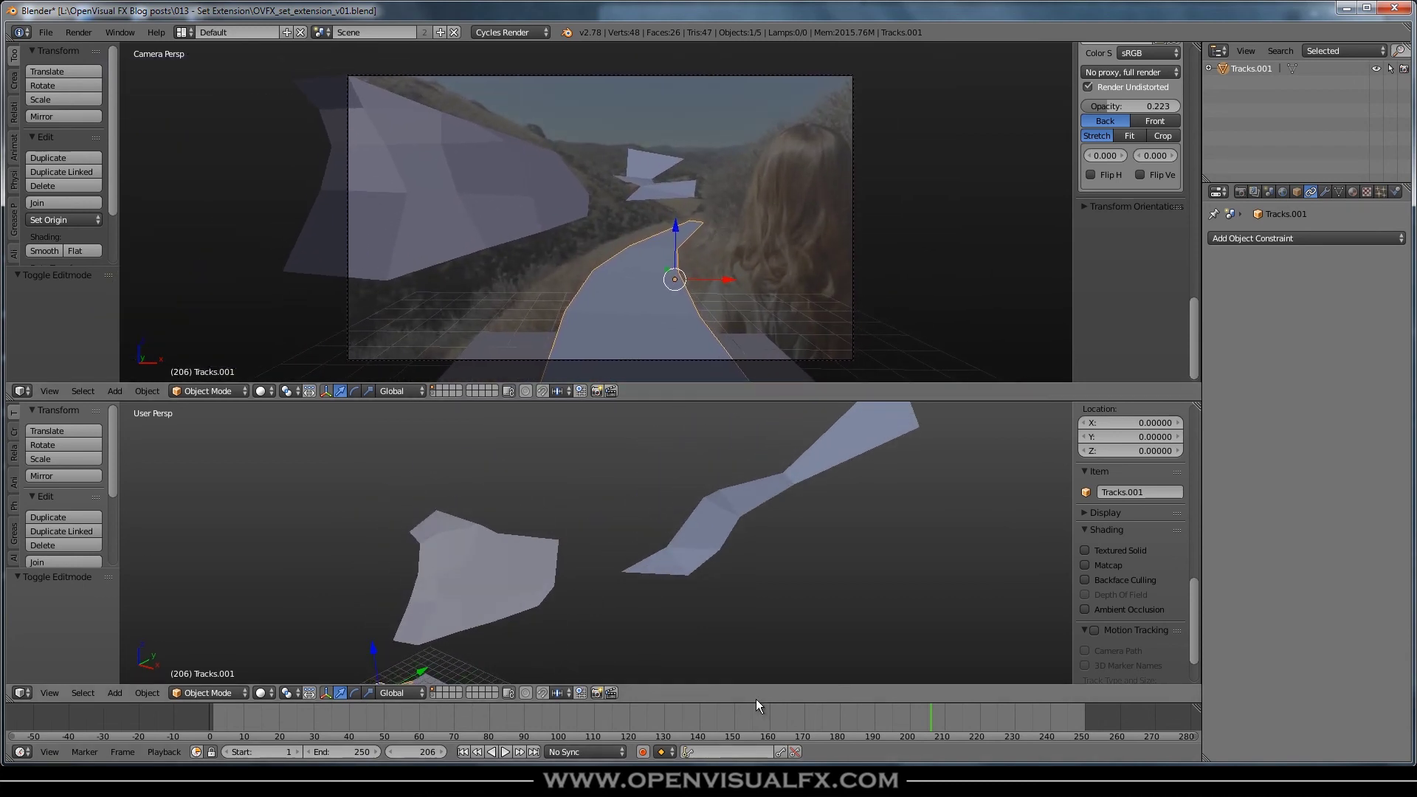
key("alt+a")
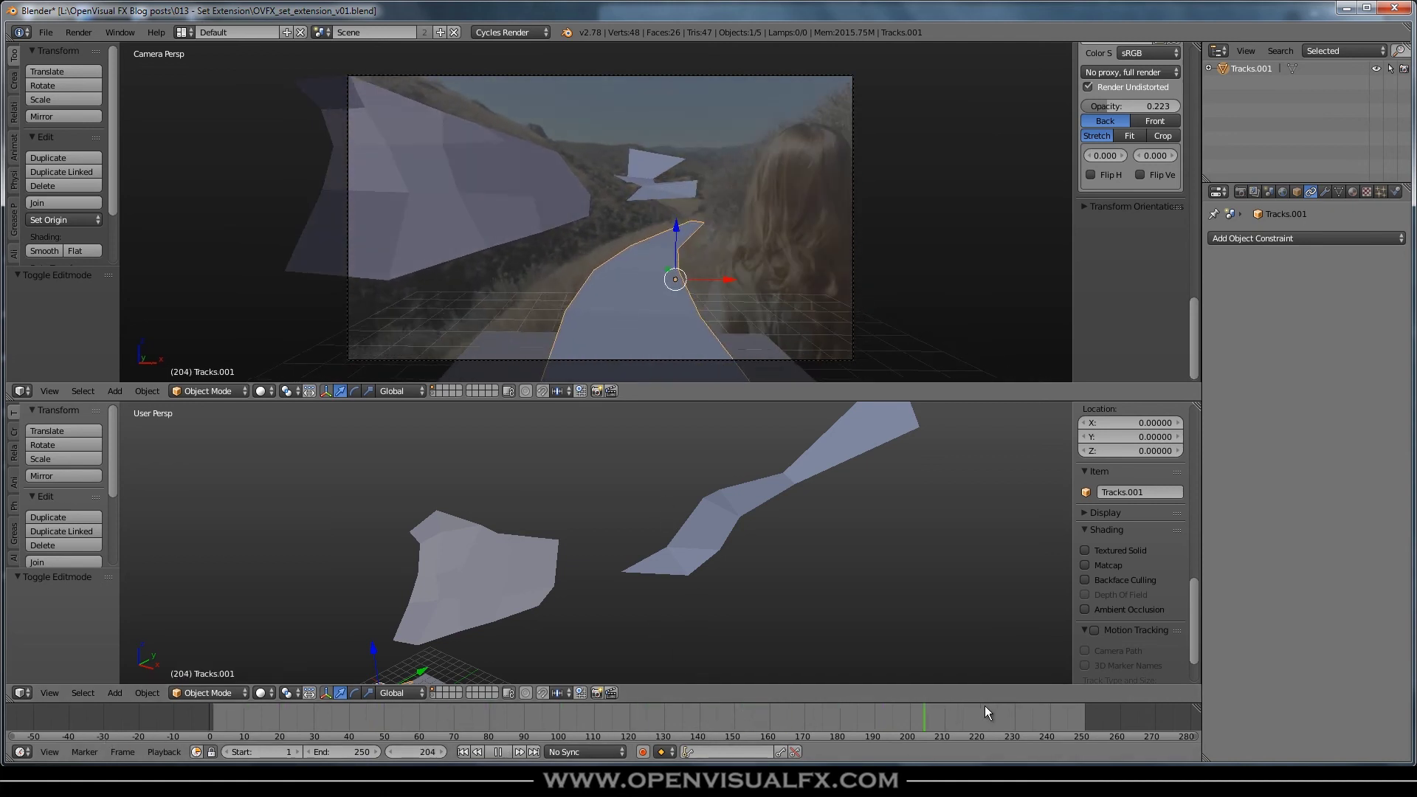
key("alt+a")
middle_click_drag(520, 588, 327, 544)
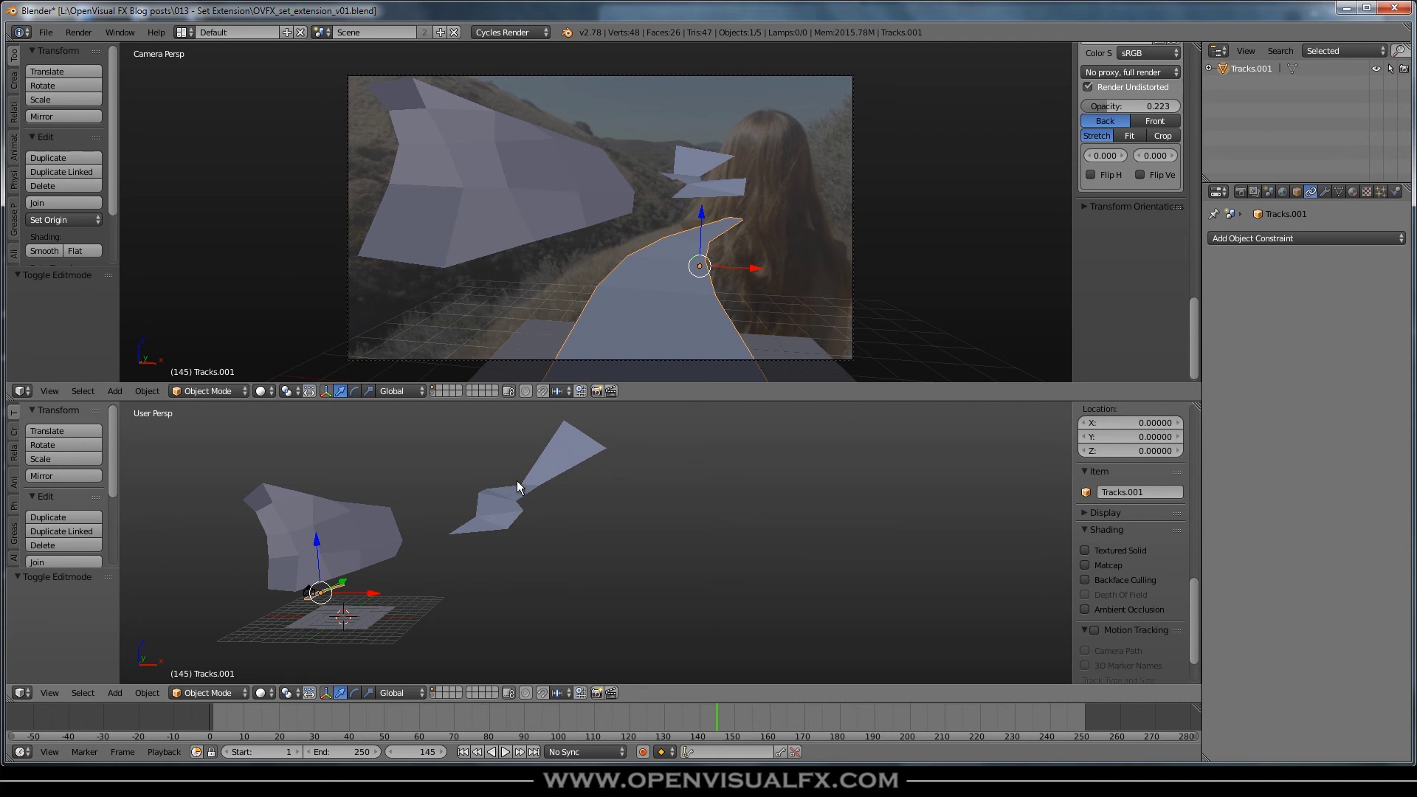
key("alt+a")
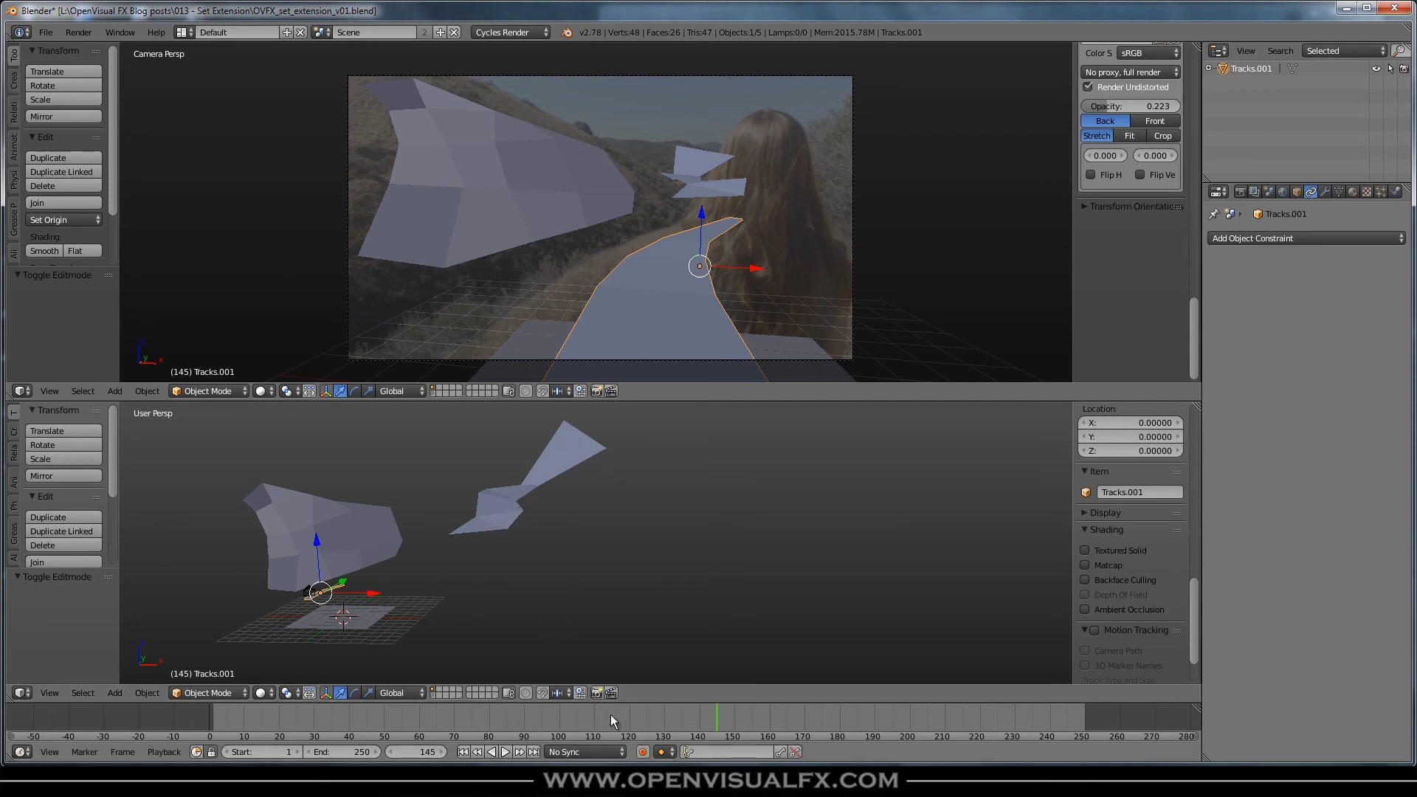
key("alt+a")
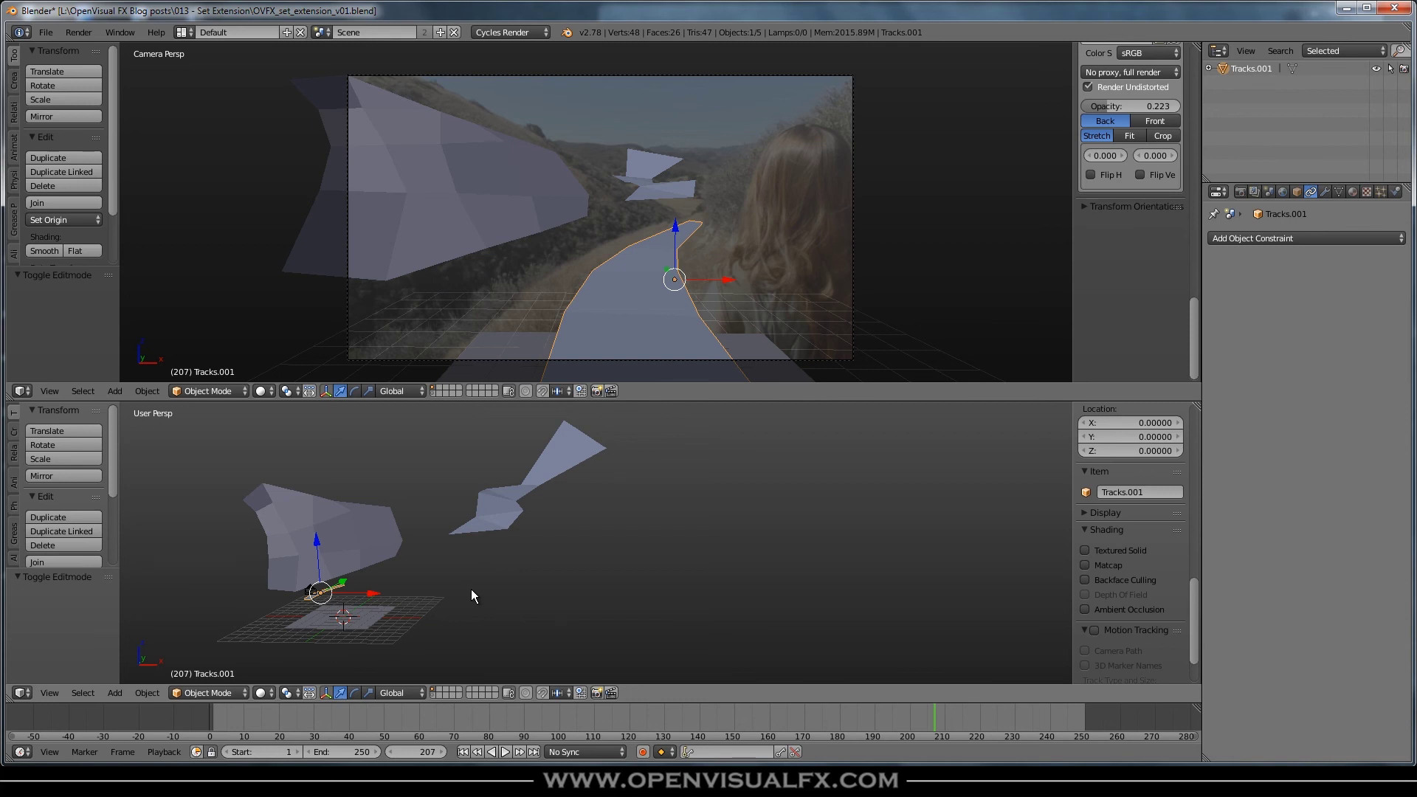
left_click(48, 34)
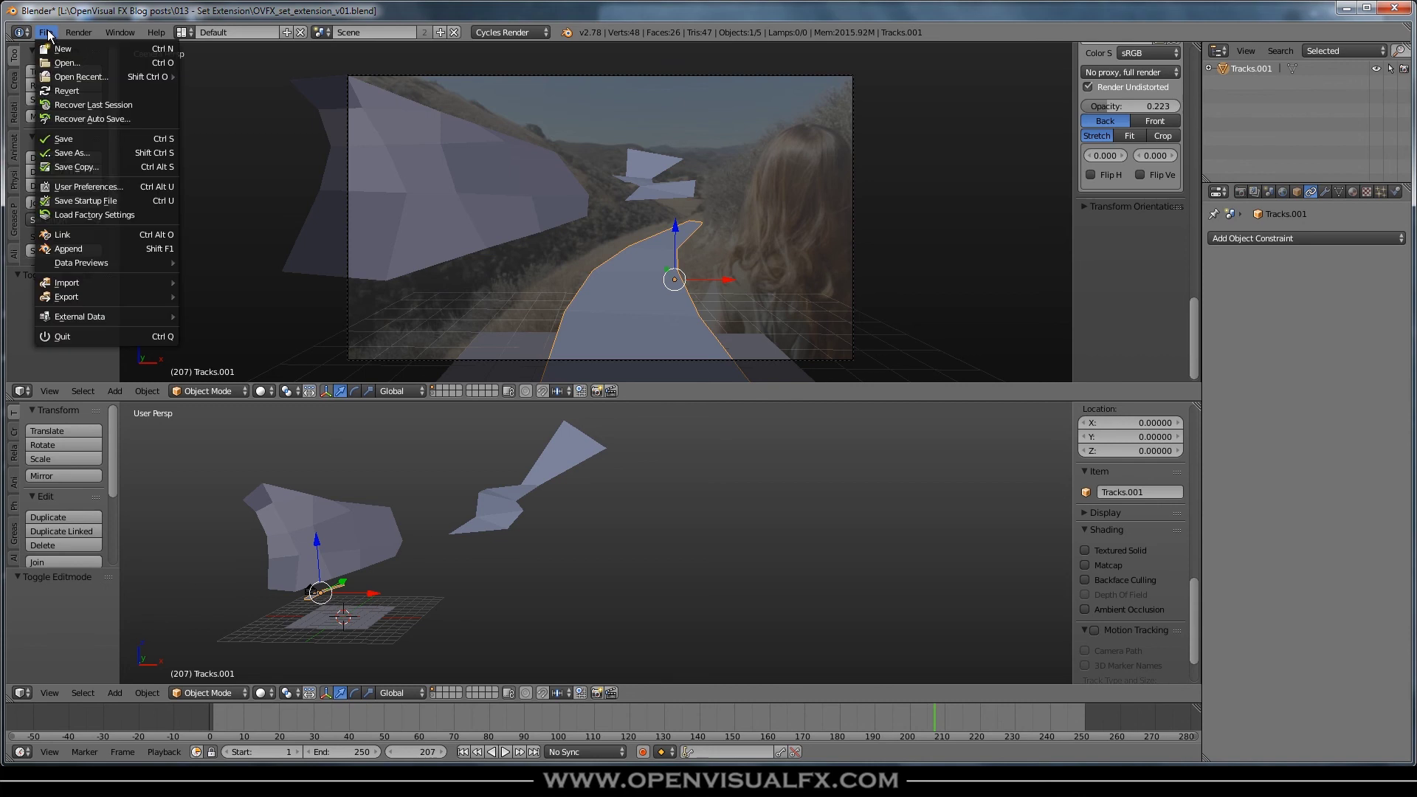
Step: Save the scene with Save As, overwriting OVFX_set_extension_v02.blend
left_click(74, 153)
left_click(227, 153)
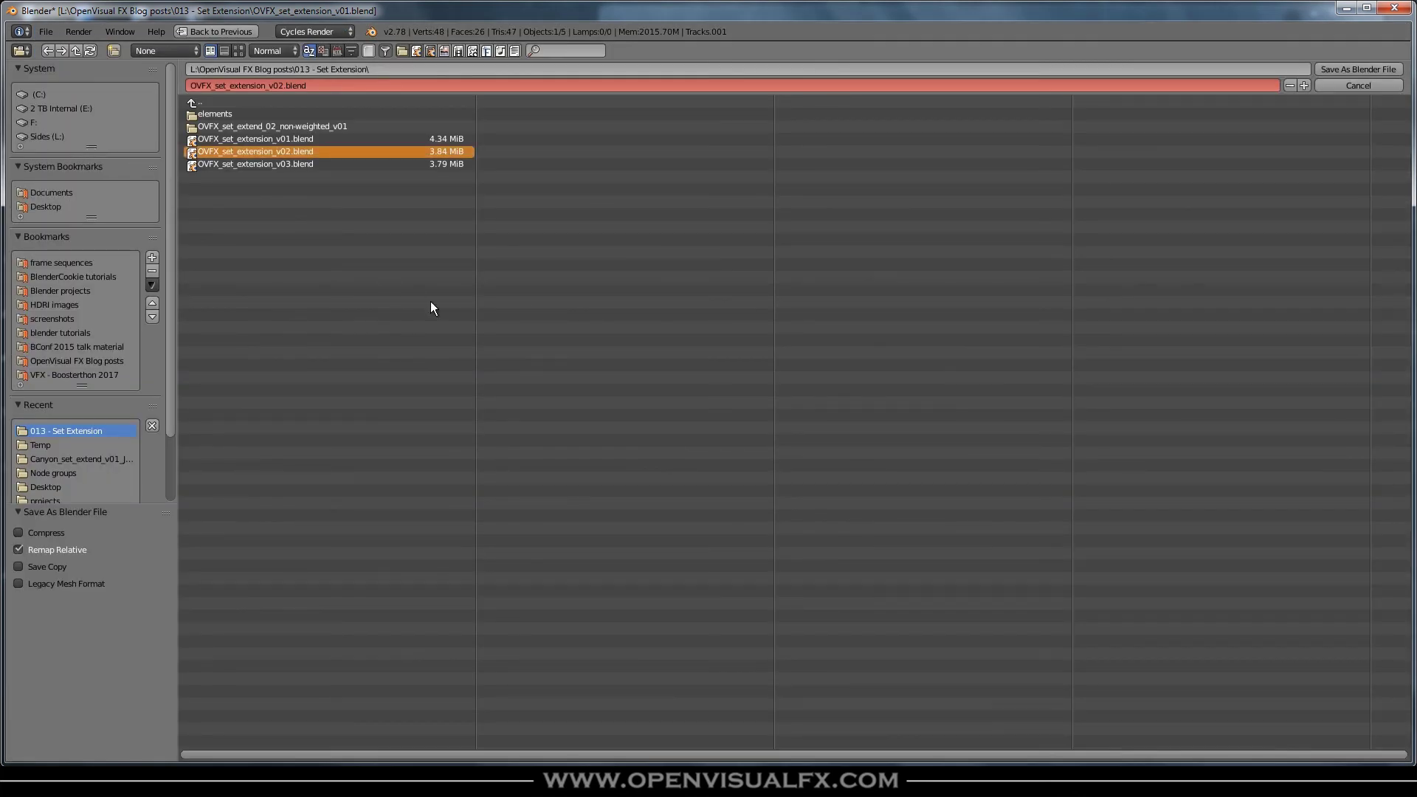
left_click(1335, 68)
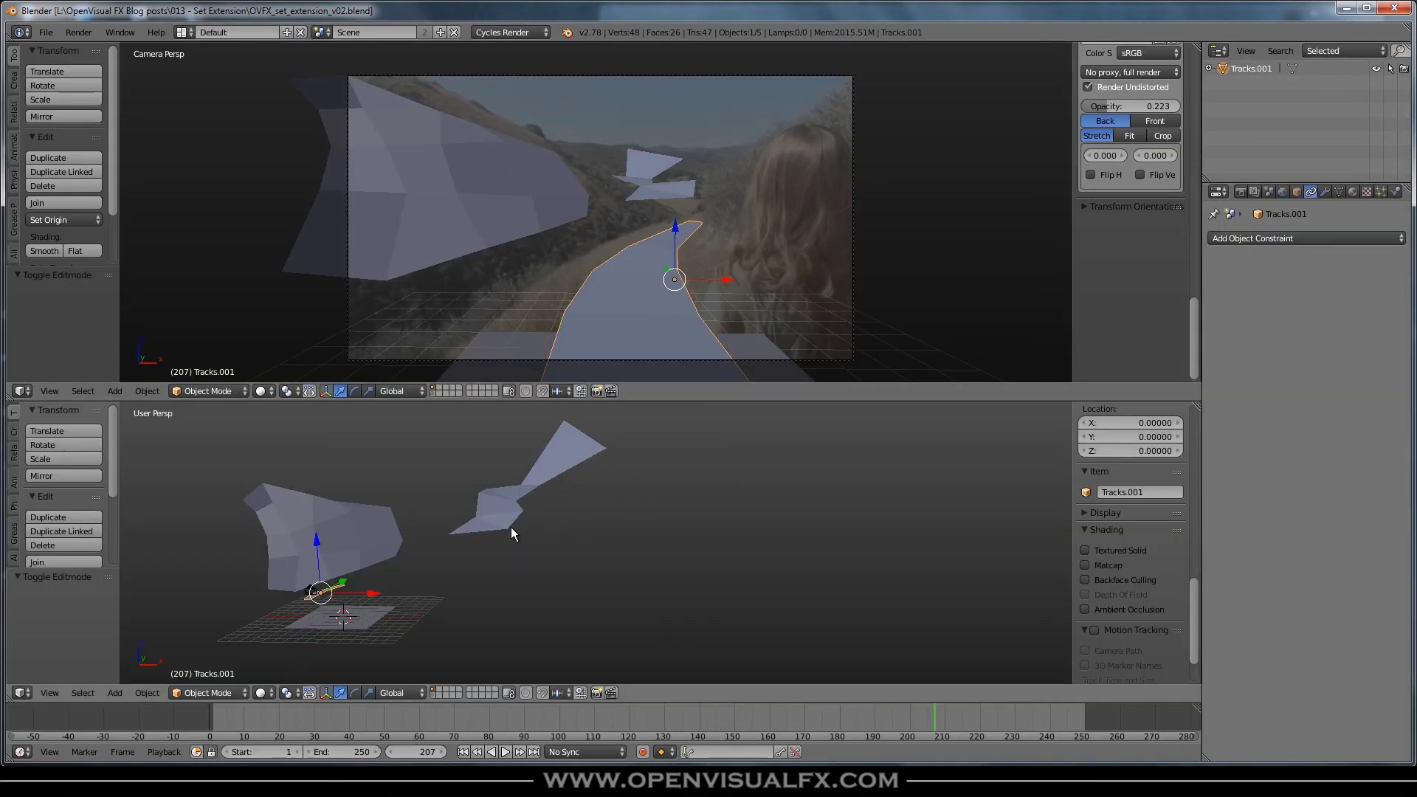
Step: Add a Subdivision Surface modifier with 2 viewport levels to the hillside mesh
right_click(370, 543)
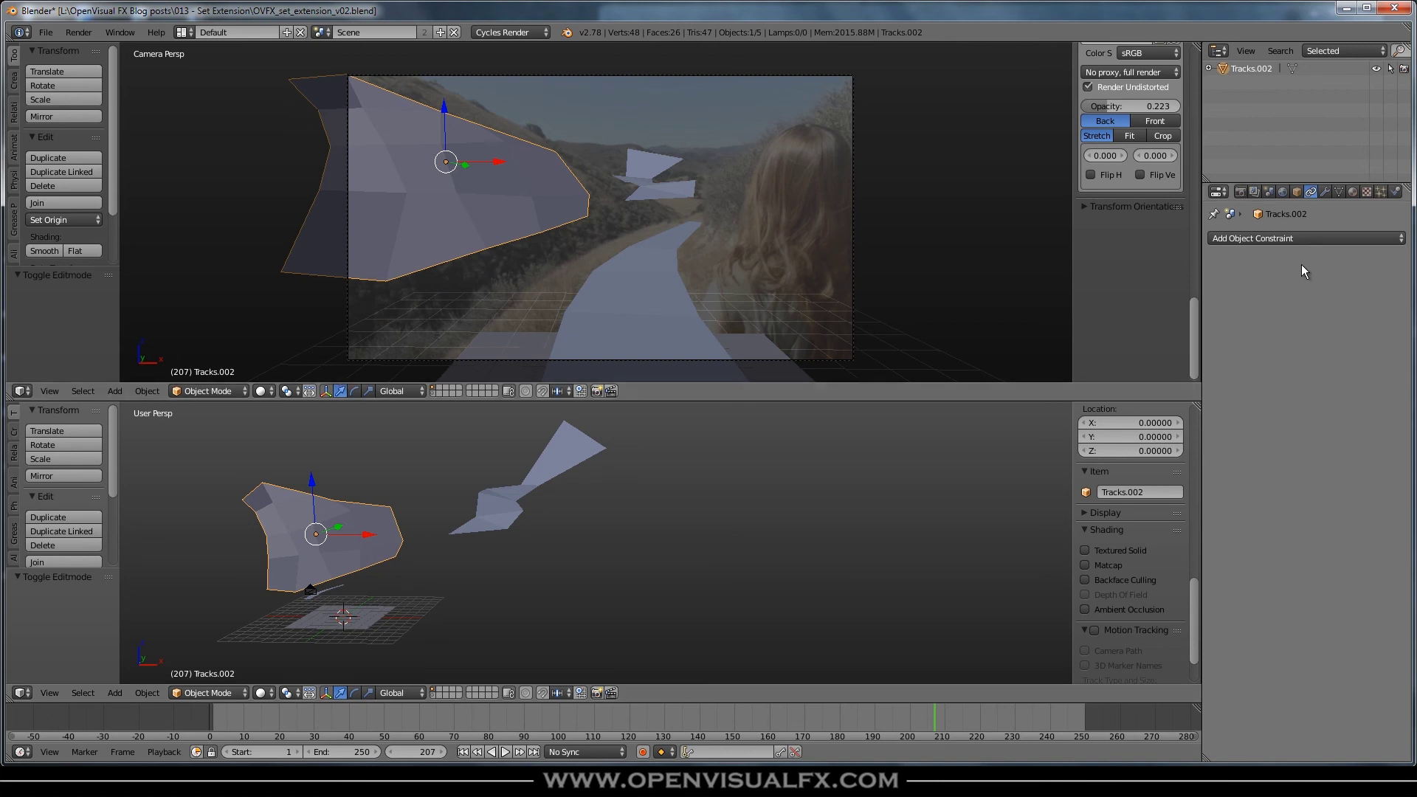
left_click(1276, 239)
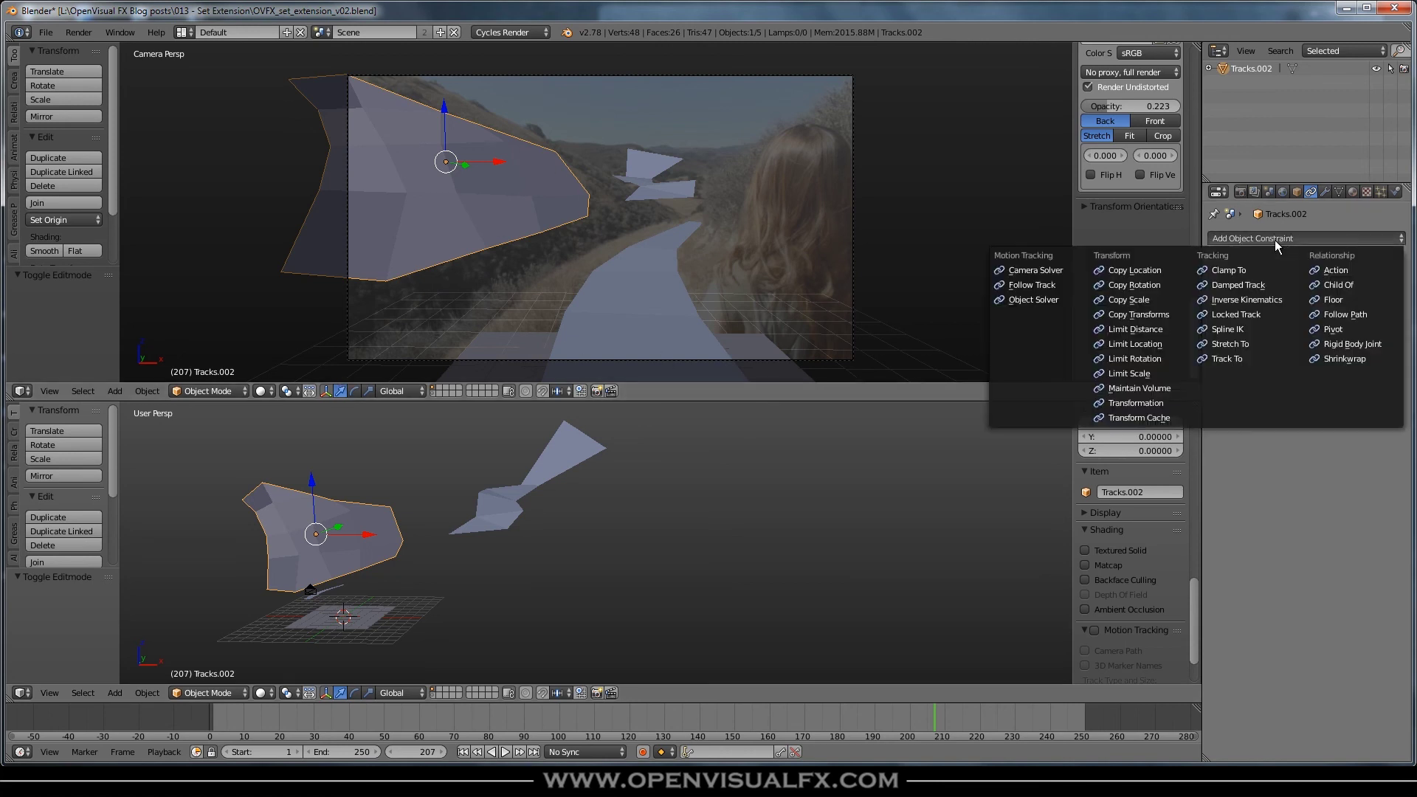
left_click(1325, 191)
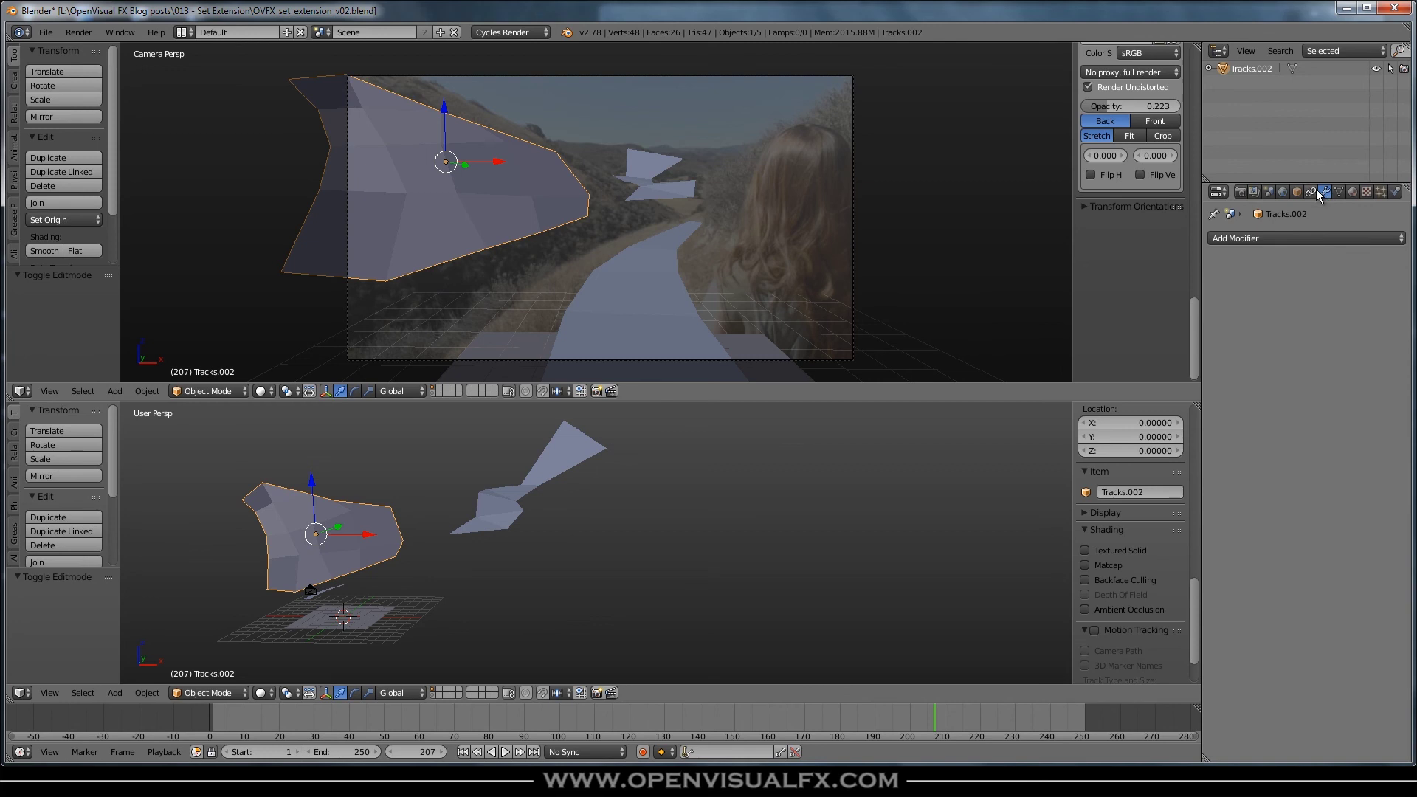
left_click(1272, 232)
left_click(1113, 460)
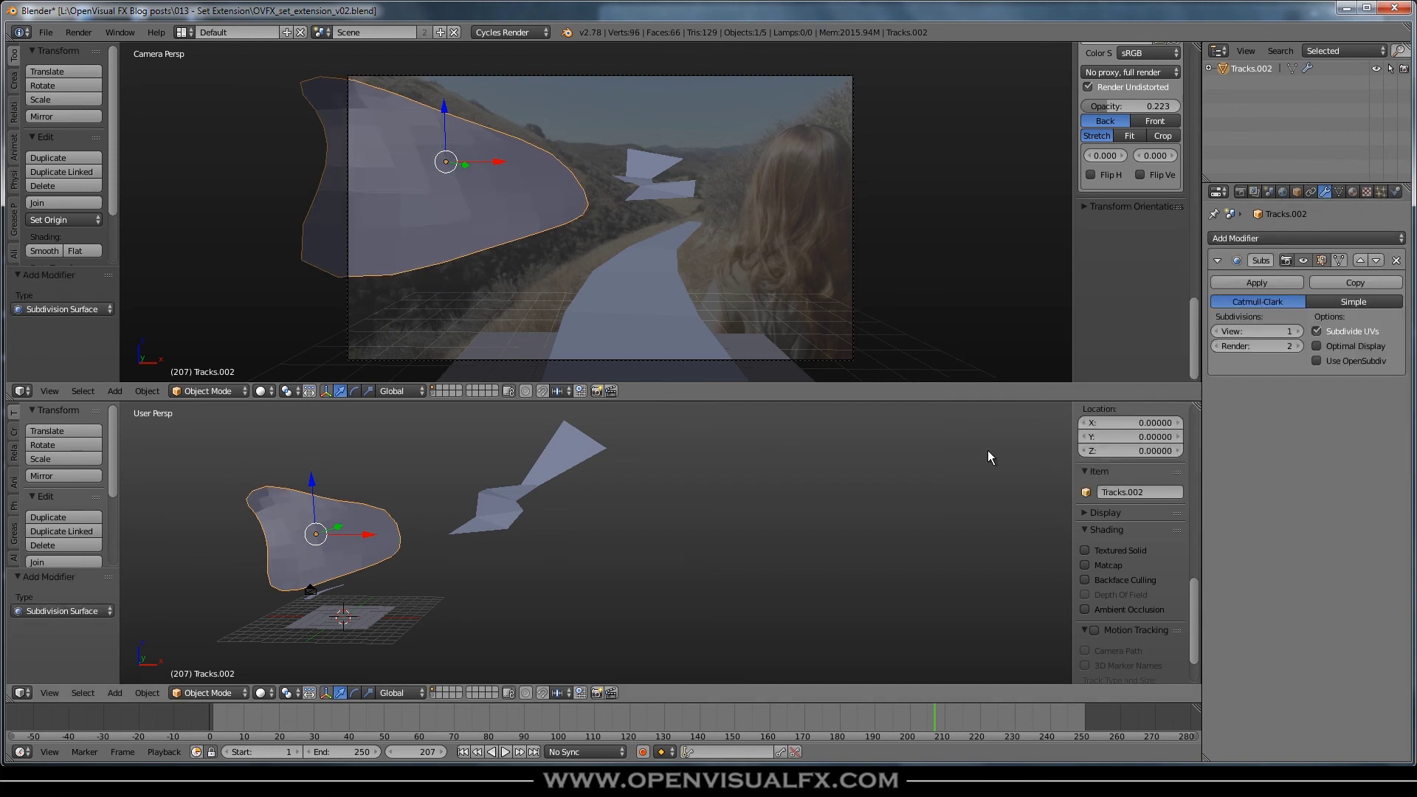
left_click(1299, 332)
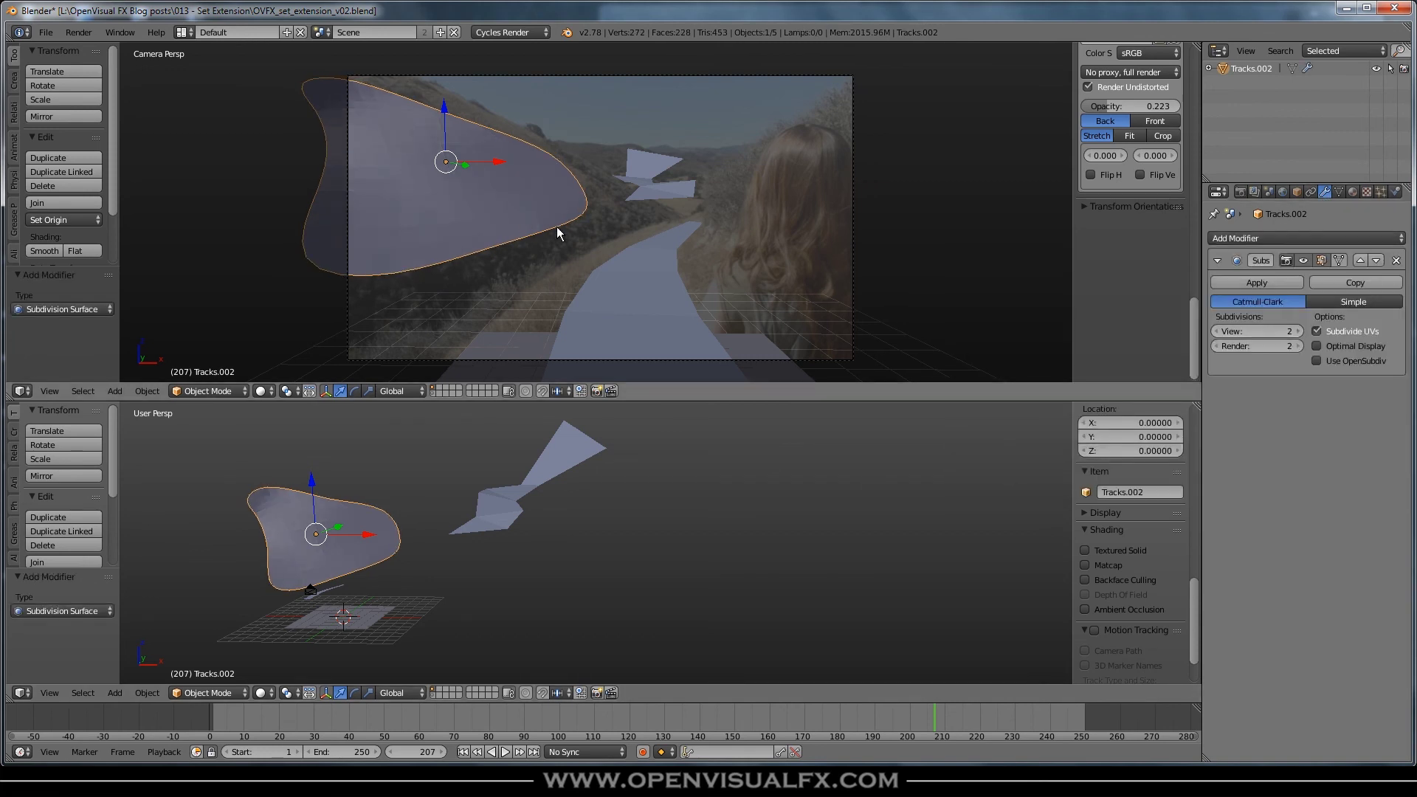
middle_click_drag(395, 590, 458, 567)
Step: Give the peak mesh a level-2 Subdivision Surface modifier and smooth shading
right_click(564, 461)
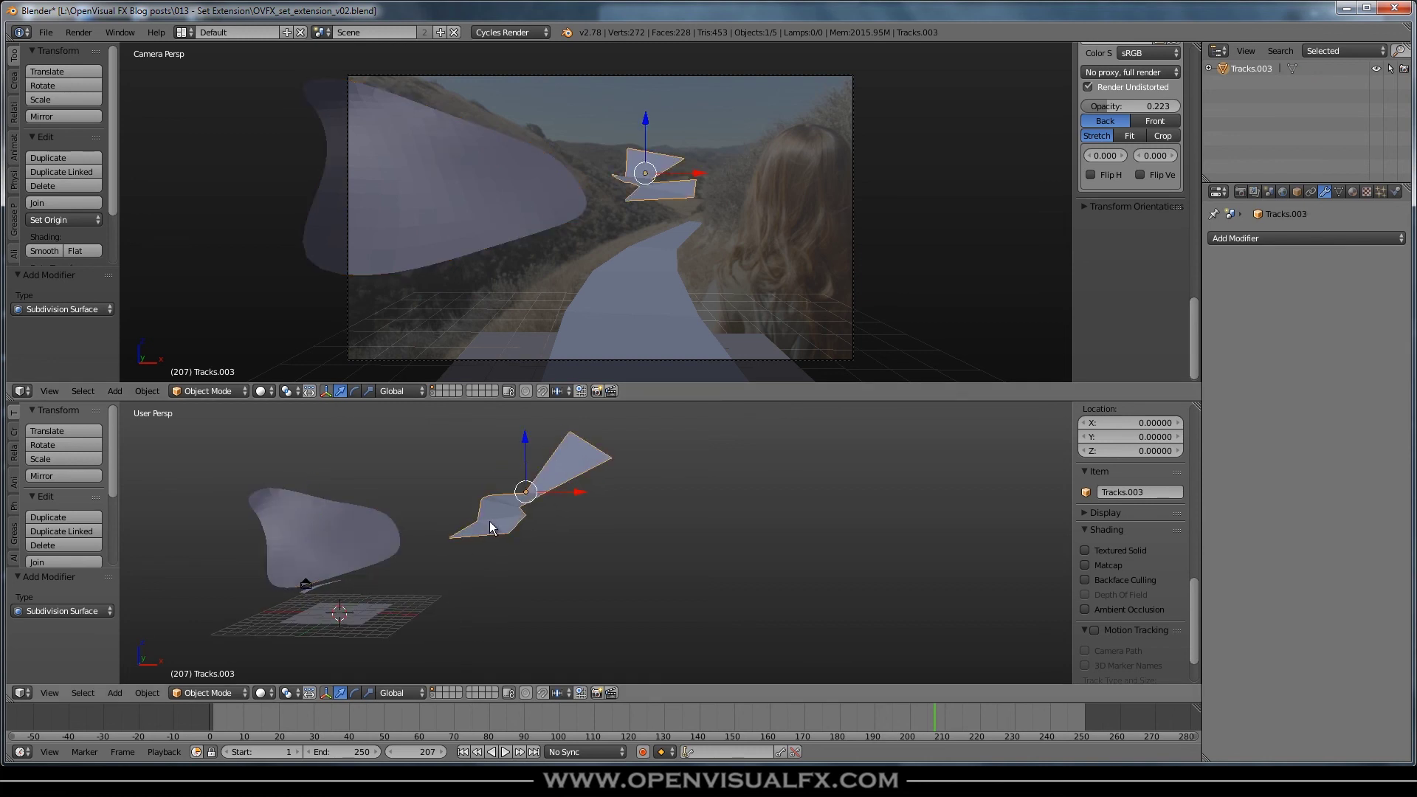
left_click(1284, 238)
left_click(1135, 462)
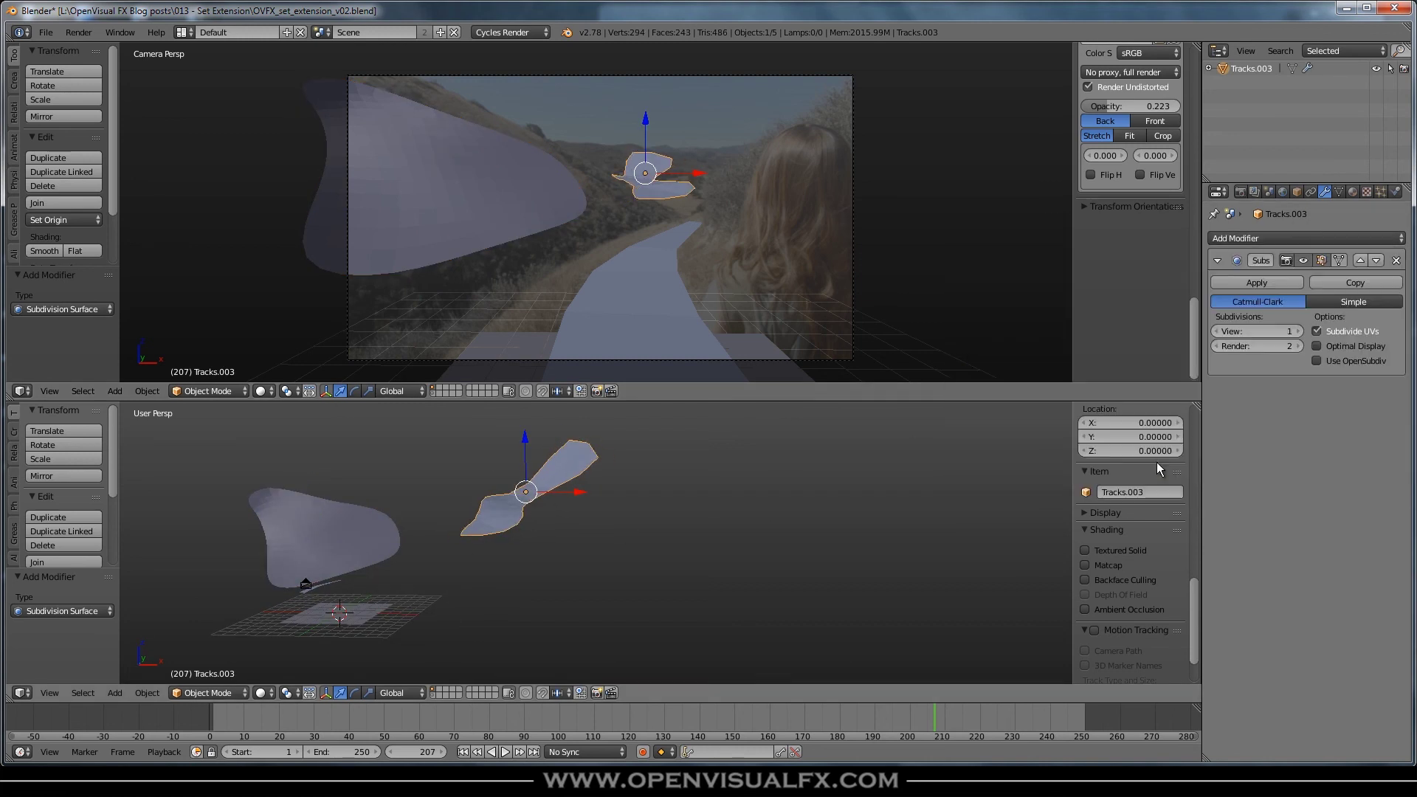
left_click(1299, 332)
middle_click_drag(568, 496, 529, 473)
middle_click_drag(493, 516, 473, 550)
left_click(44, 250)
Step: Add a Subdivision Surface modifier and smooth shading to the road mesh
right_click(440, 198)
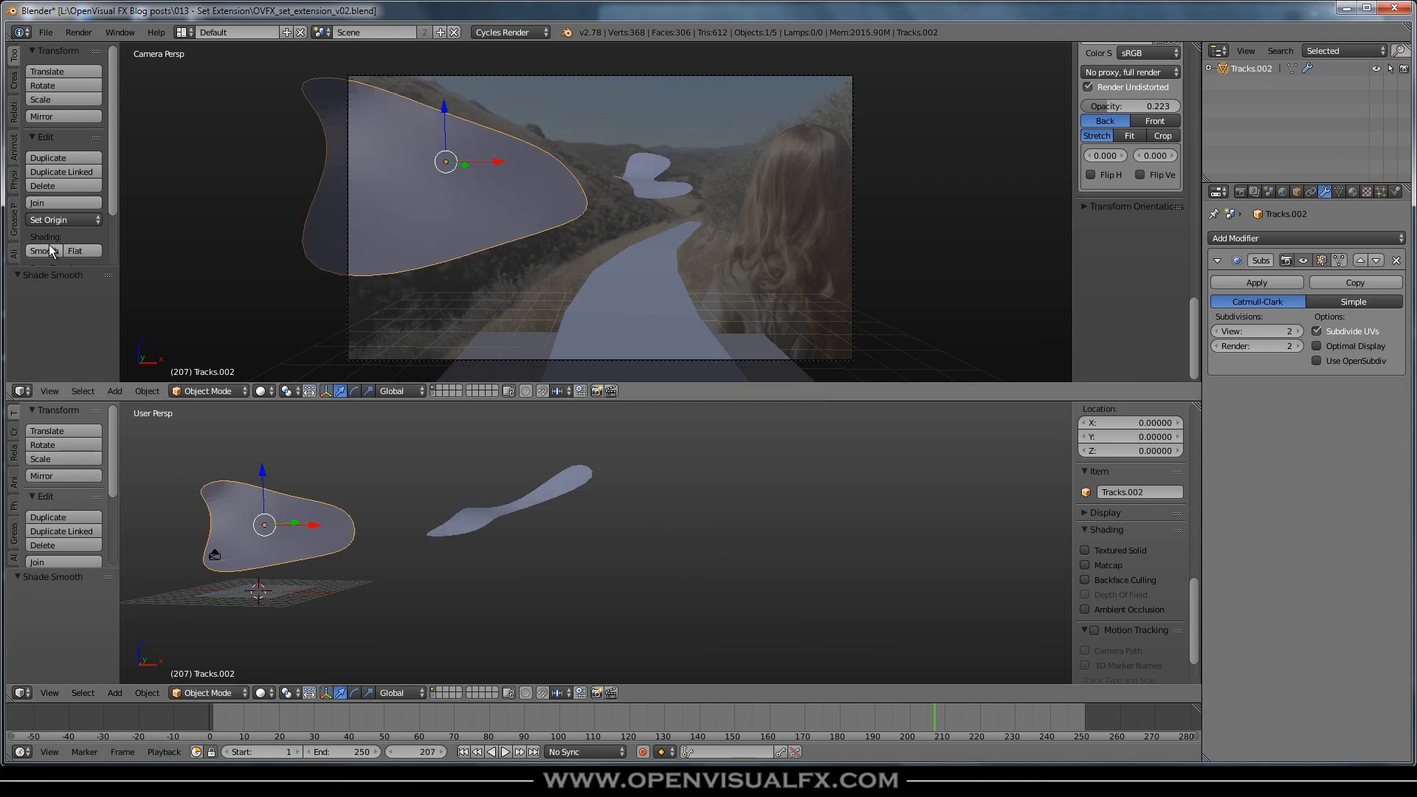
right_click(646, 321)
left_click(1242, 237)
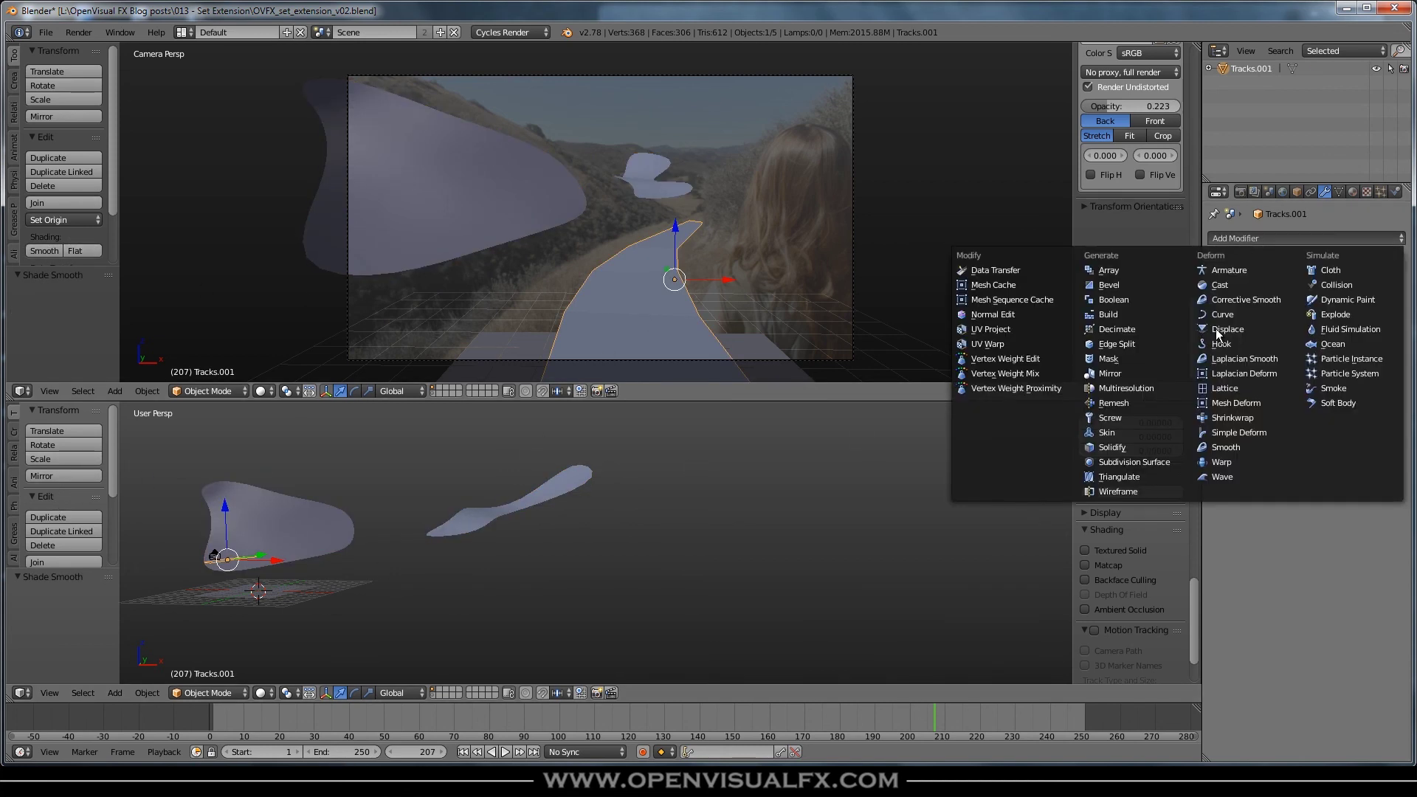
left_click(1127, 462)
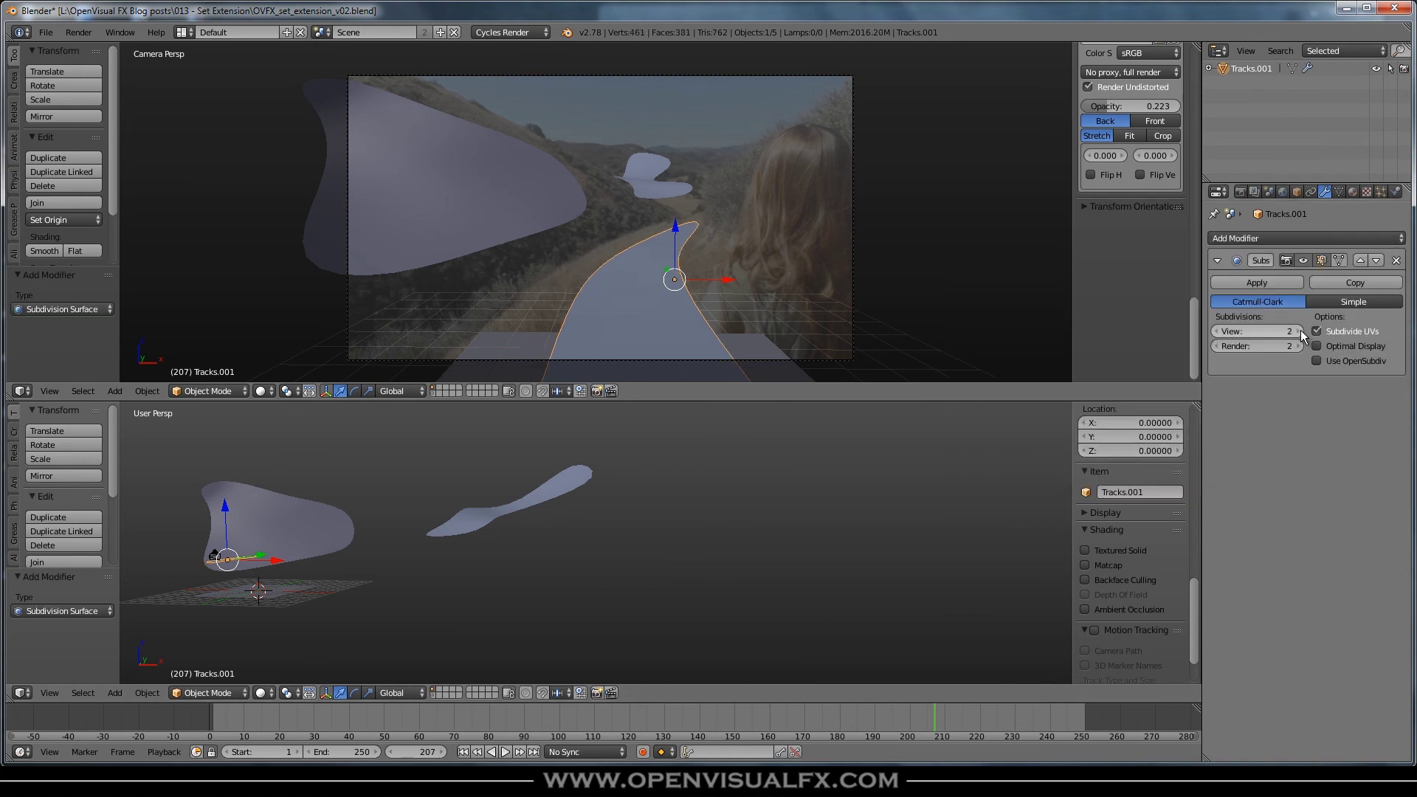
left_click(44, 250)
Step: Select the ground plane and each proxy mesh in turn to check their smoothing
middle_click_drag(626, 521, 494, 590)
right_click(404, 610)
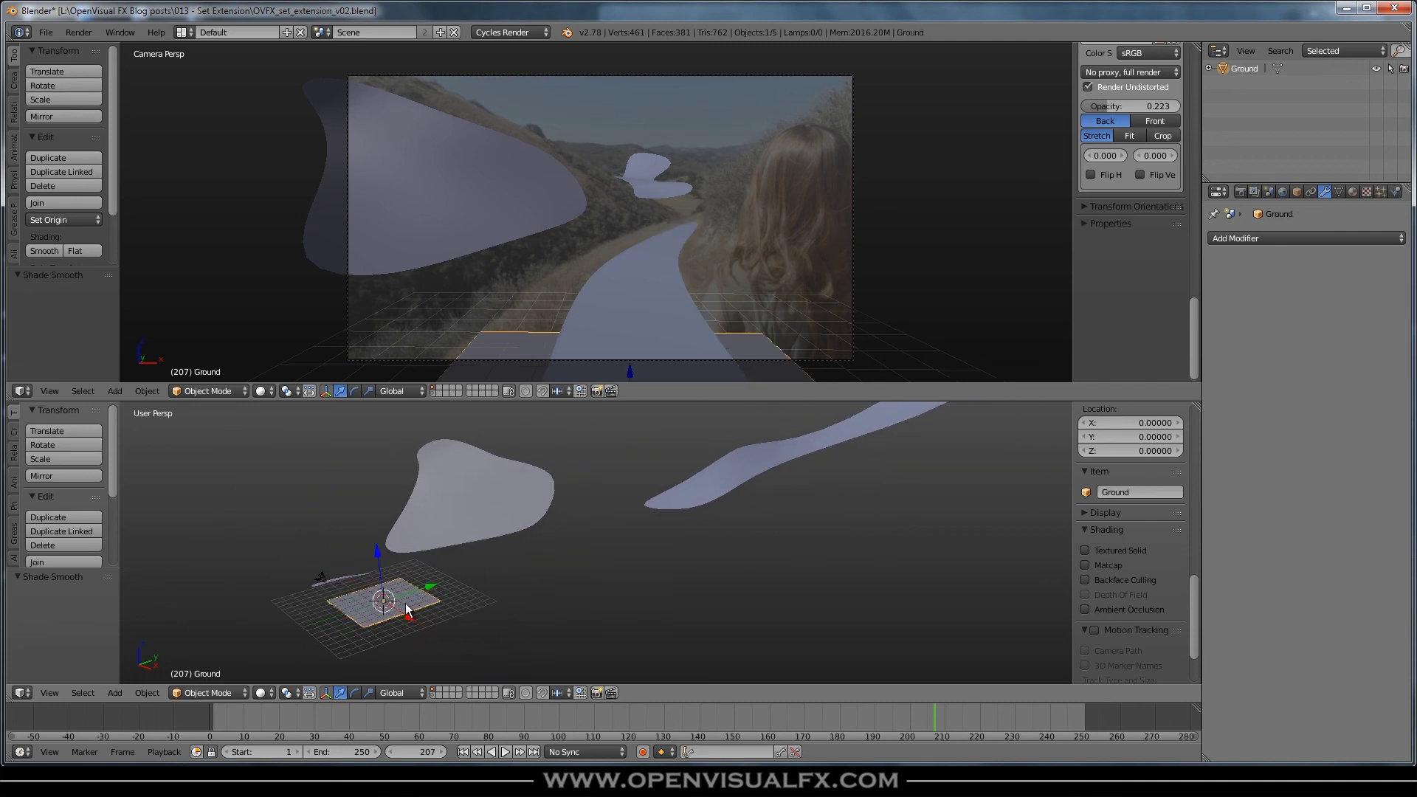
right_click(349, 570)
right_click(498, 489)
right_click(758, 471)
middle_click_drag(485, 587, 450, 604)
middle_click_drag(527, 555, 375, 582)
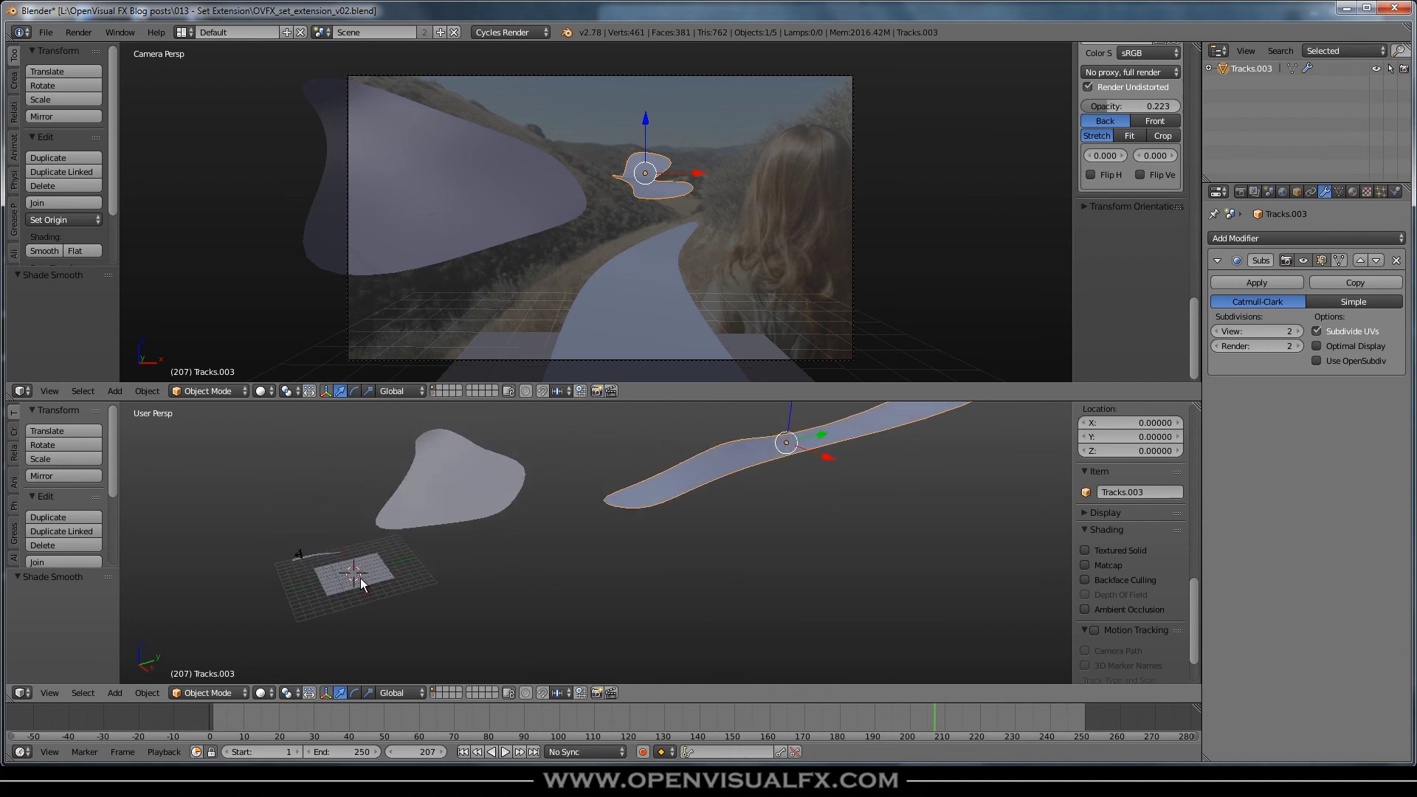
right_click(362, 583)
middle_click_drag(373, 572, 495, 587)
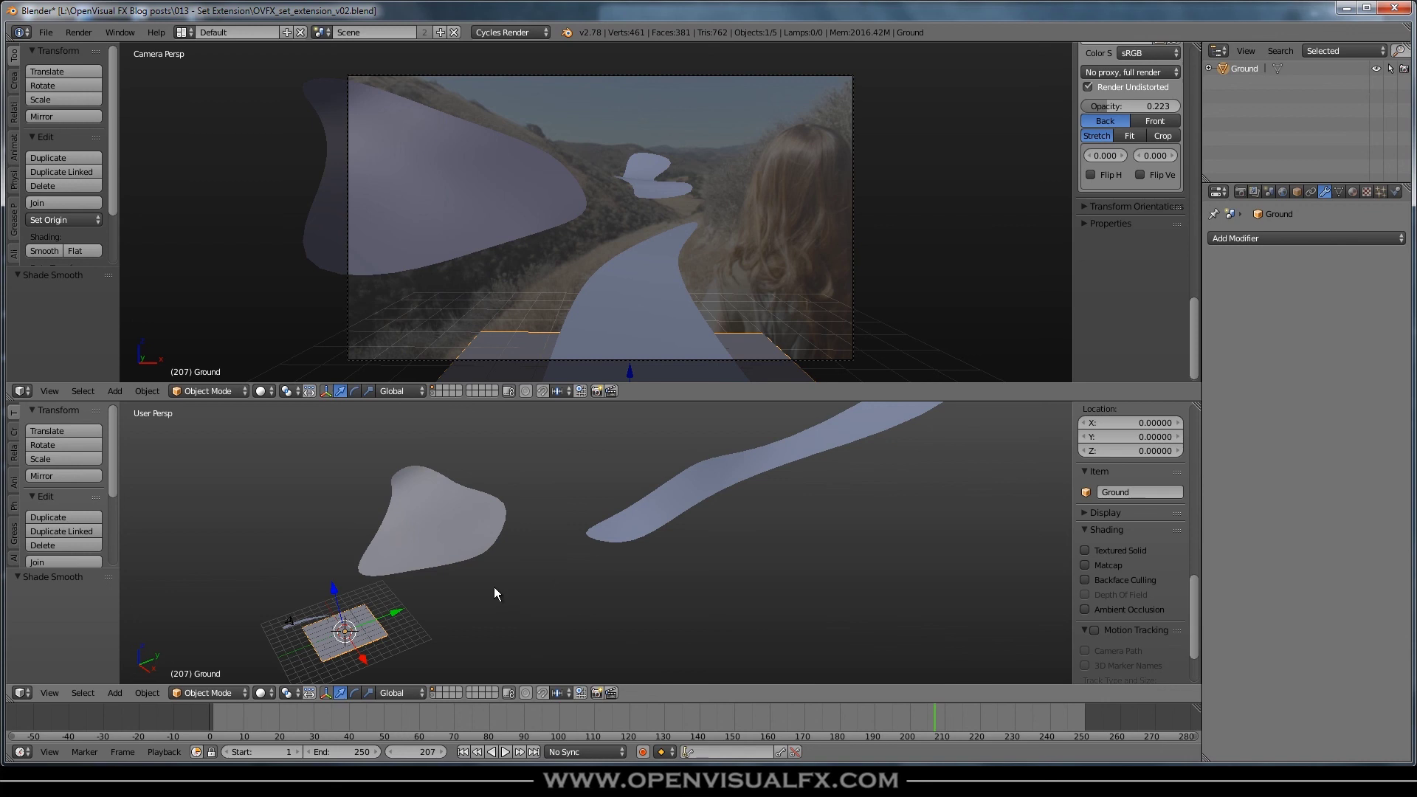
right_click(295, 622)
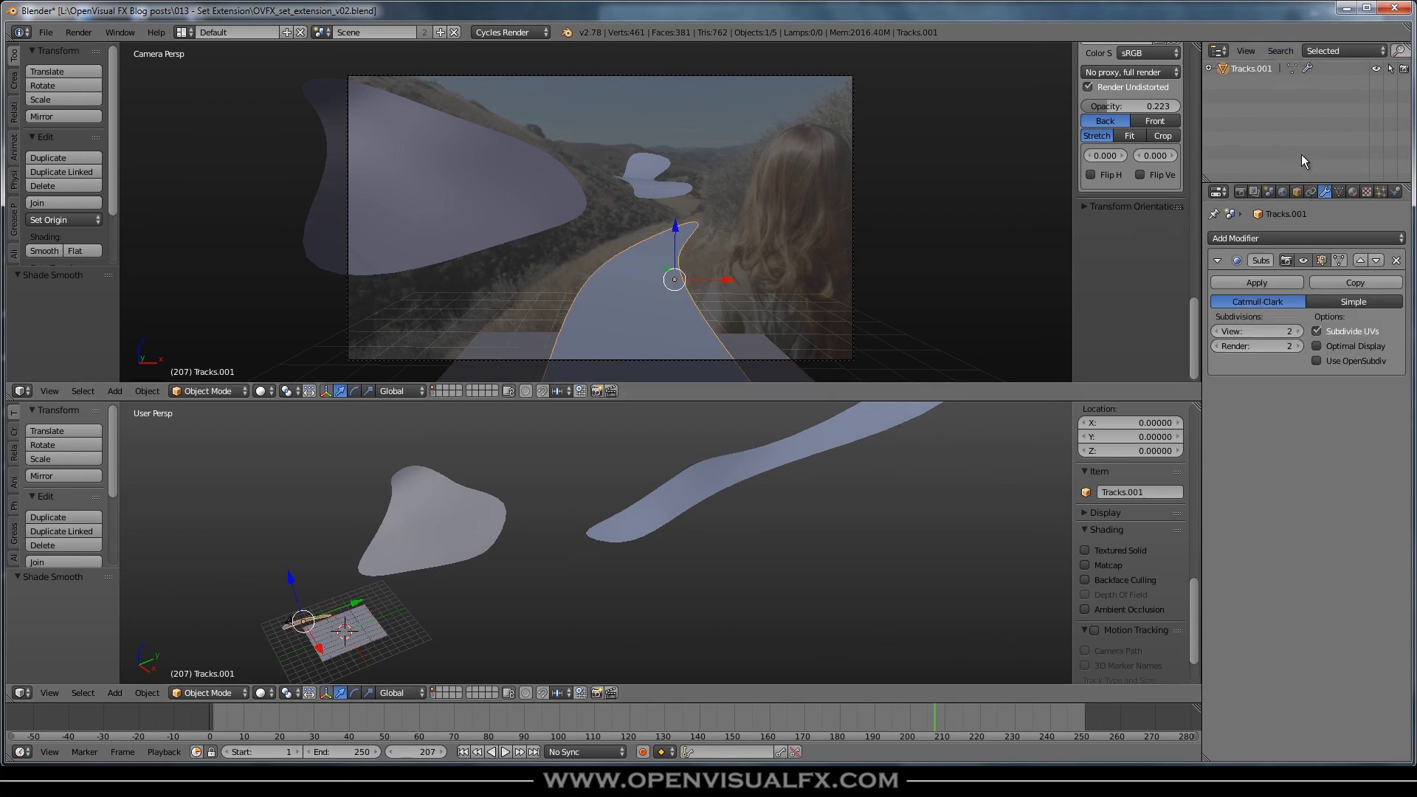
Step: Set the Outliner to All Scenes and rename the road mesh to 'pathway geo'
left_click(1346, 53)
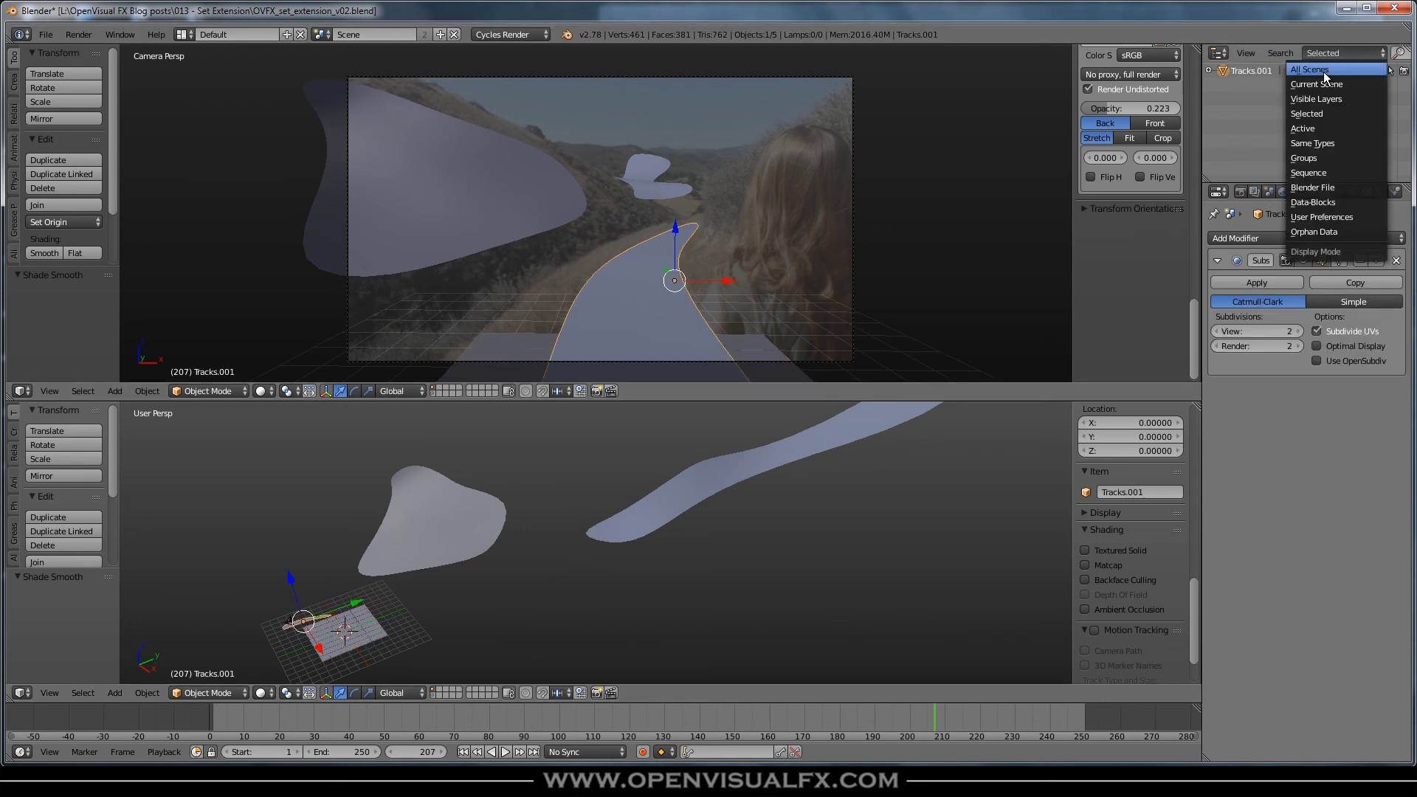
left_click(1325, 72)
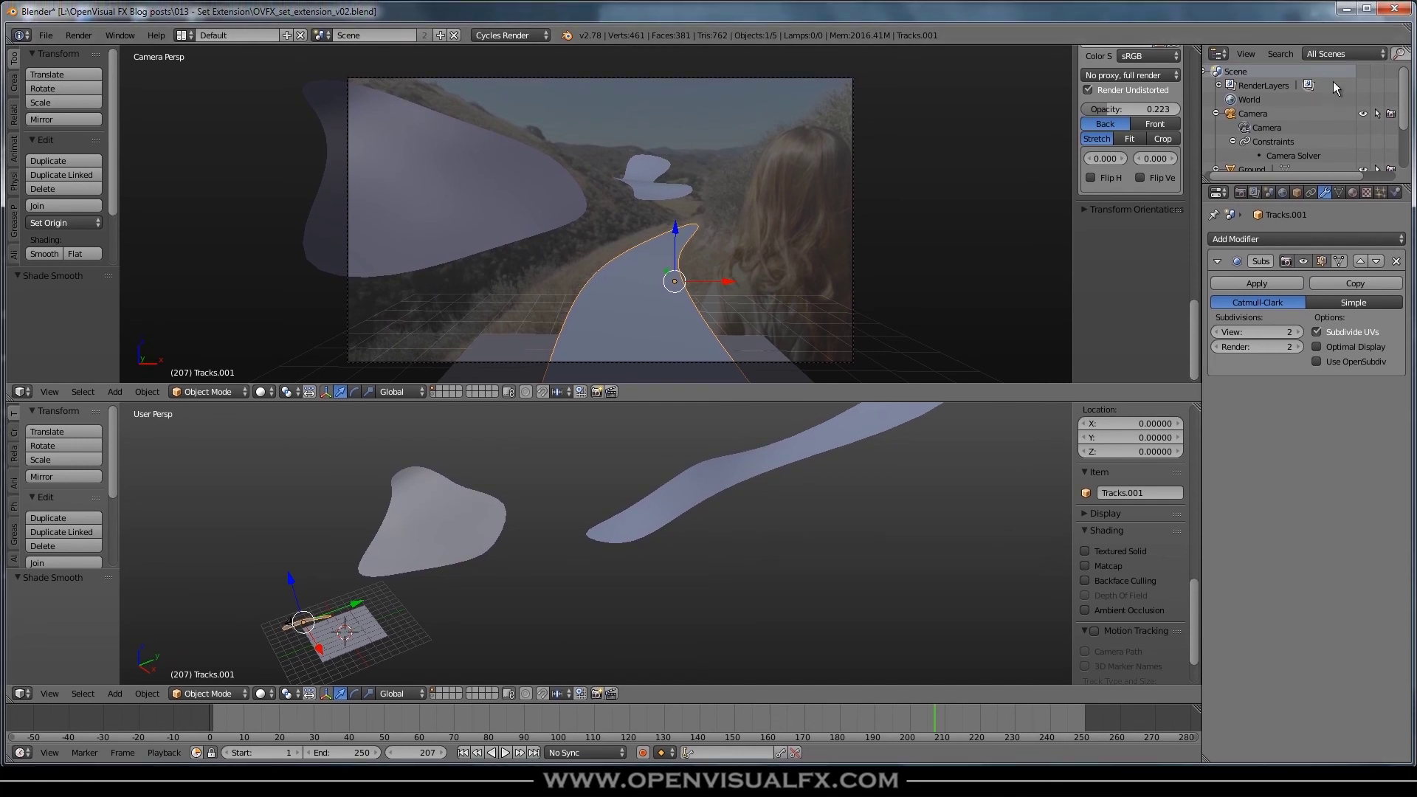
left_click(1216, 113)
left_click(1297, 193)
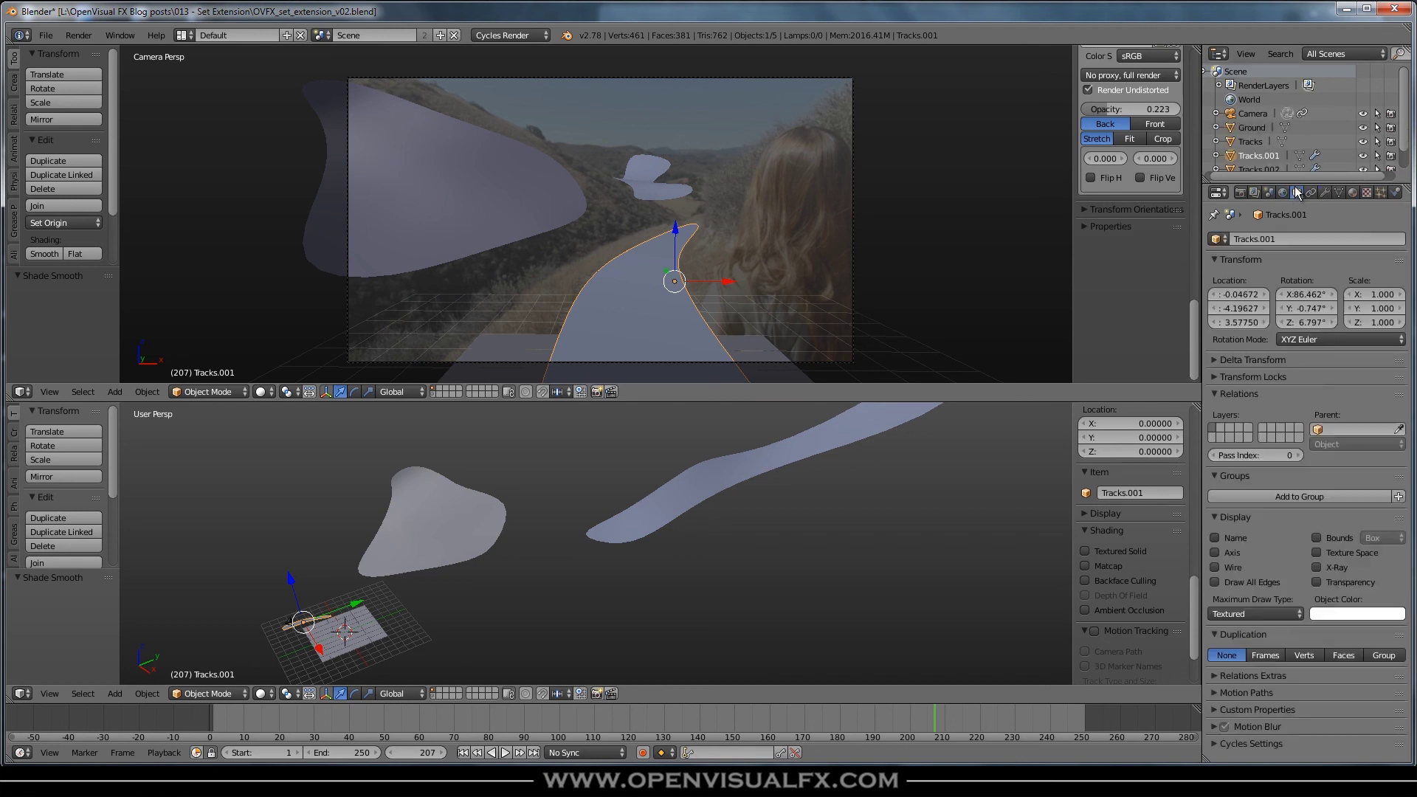
left_click(1278, 240)
type("pathway geo")
key("Return")
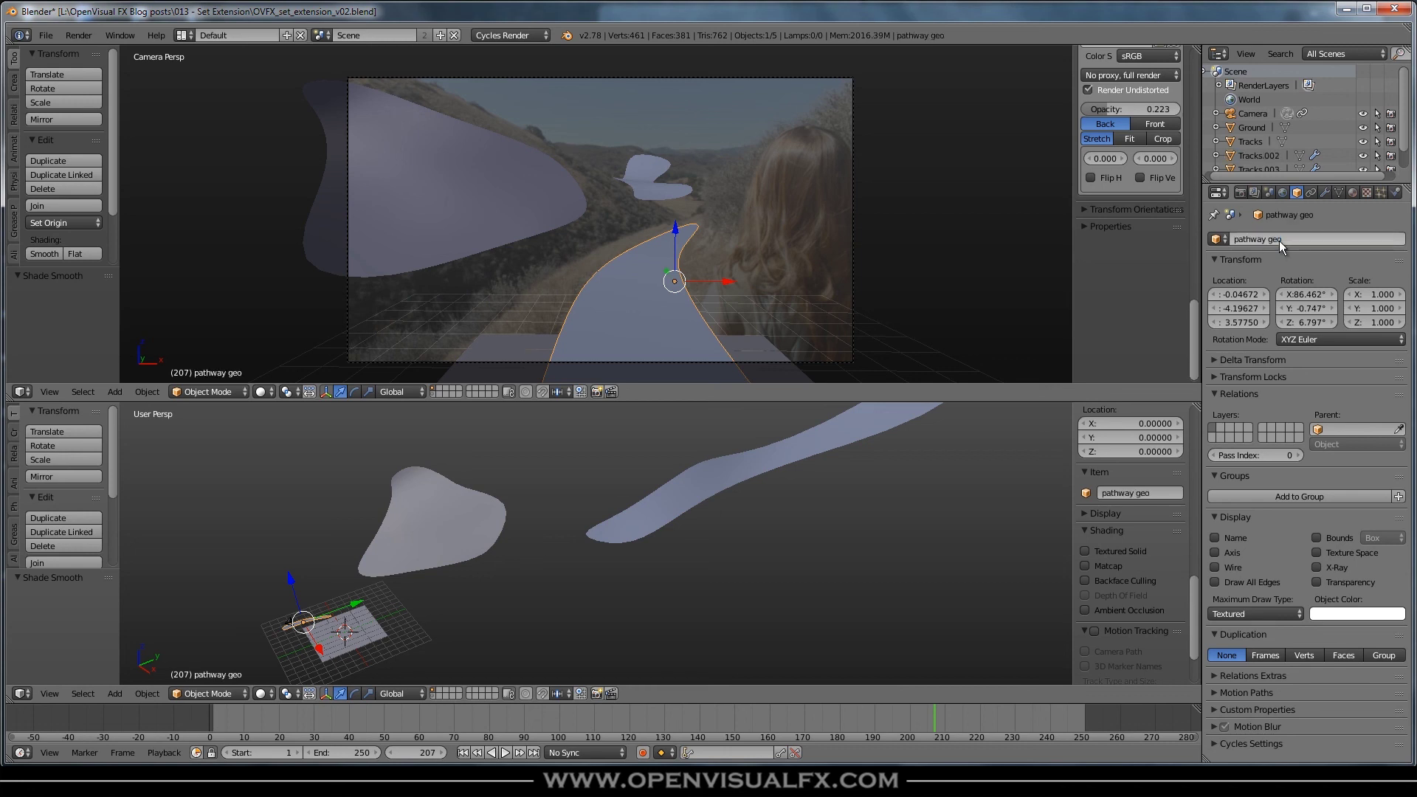
Step: Rename the hillside mesh to 'mountain geo'
right_click(469, 523)
left_click(1273, 238)
type("moun")
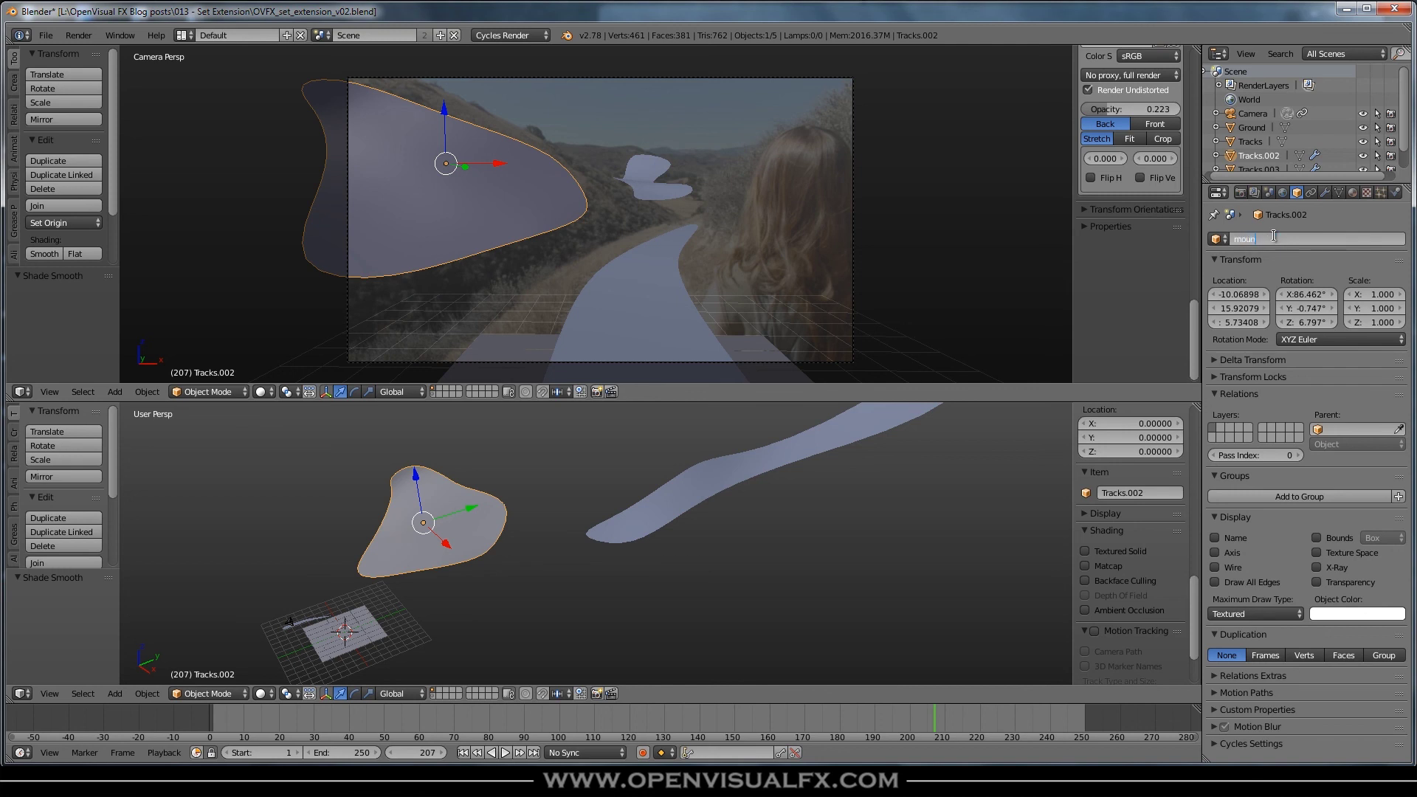
type("tain geo")
key("Return")
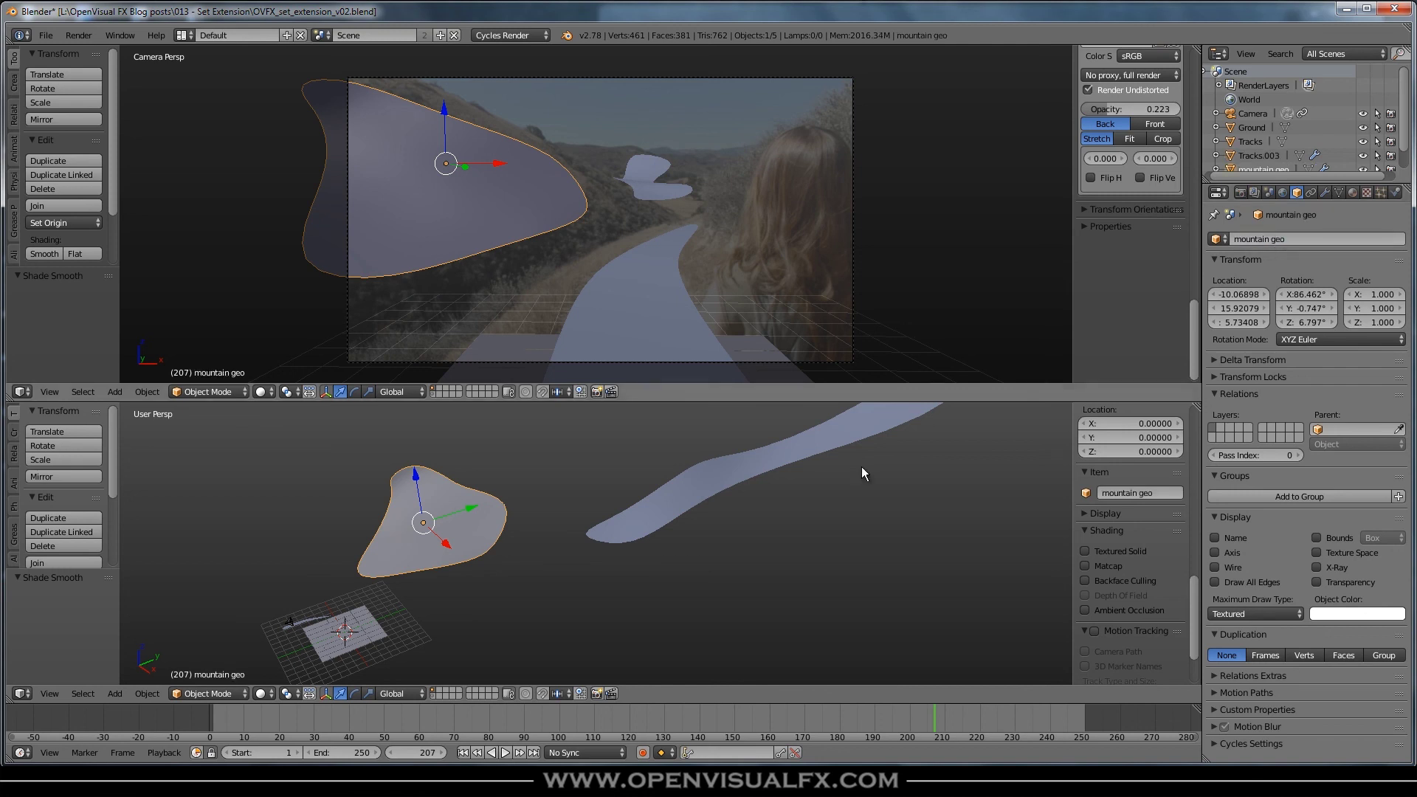
Step: Rename the far peak mesh to 'far bg geo' and enlarge the Outliner list
right_click(787, 458)
left_click(1288, 240)
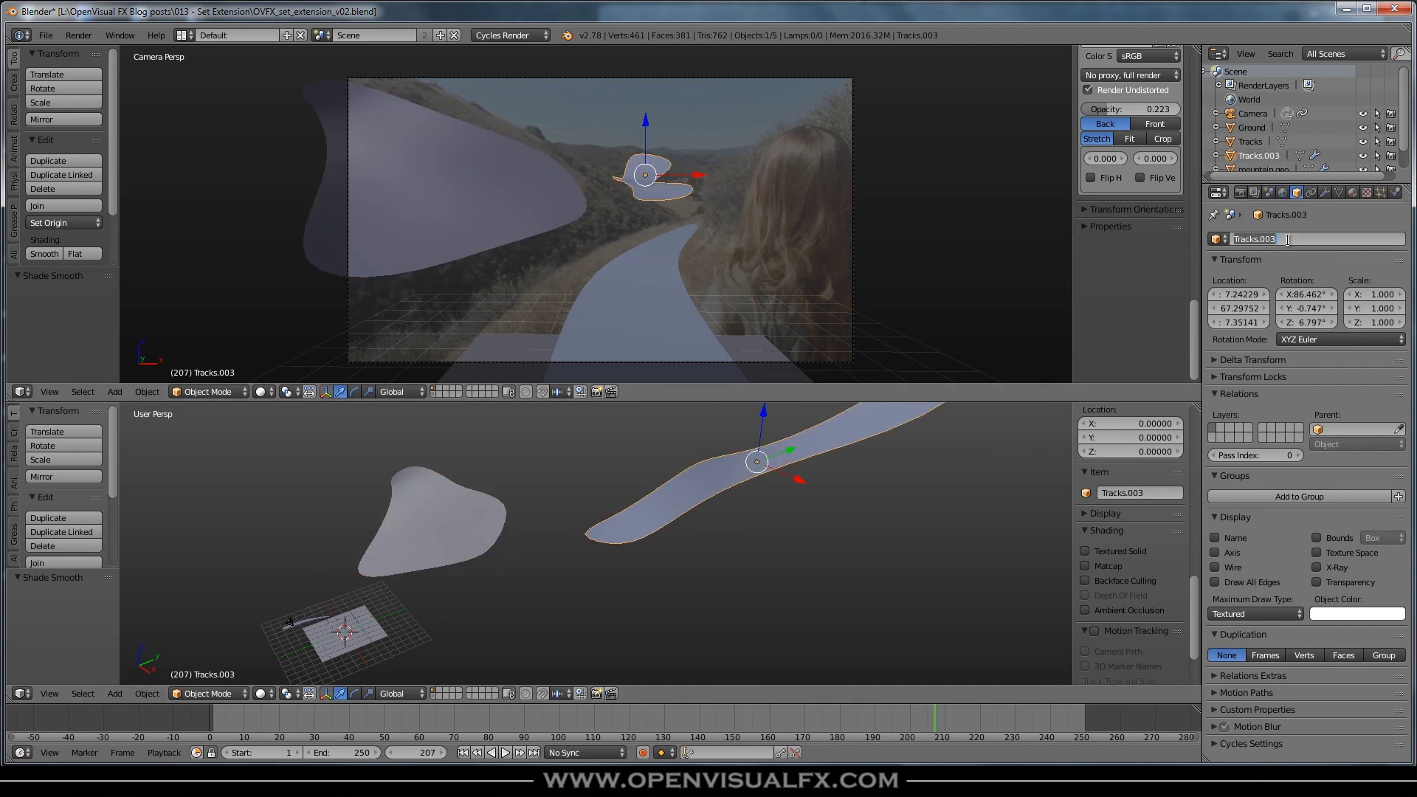
type("far bg geo")
key("Return")
right_click(414, 538)
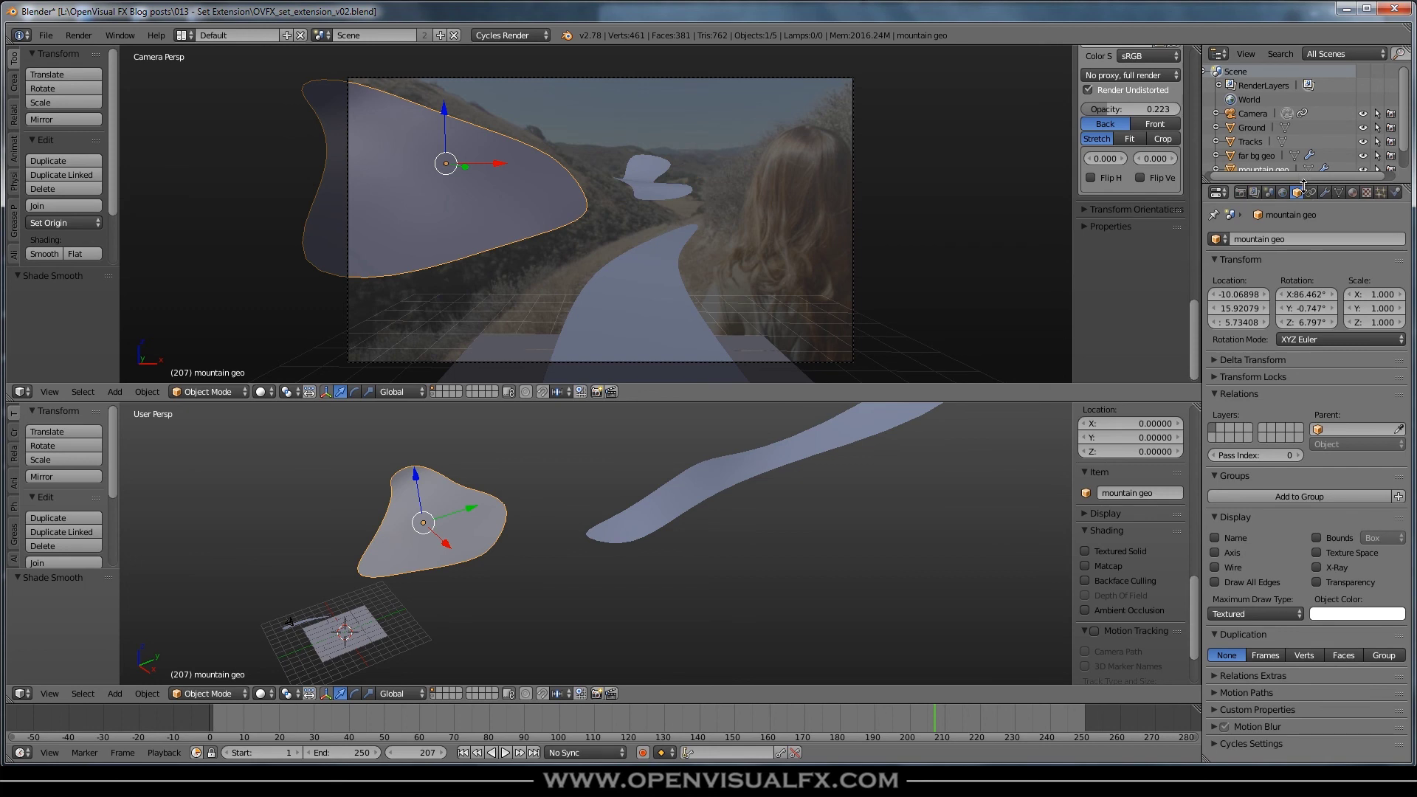
left_click_drag(1302, 184, 1310, 227)
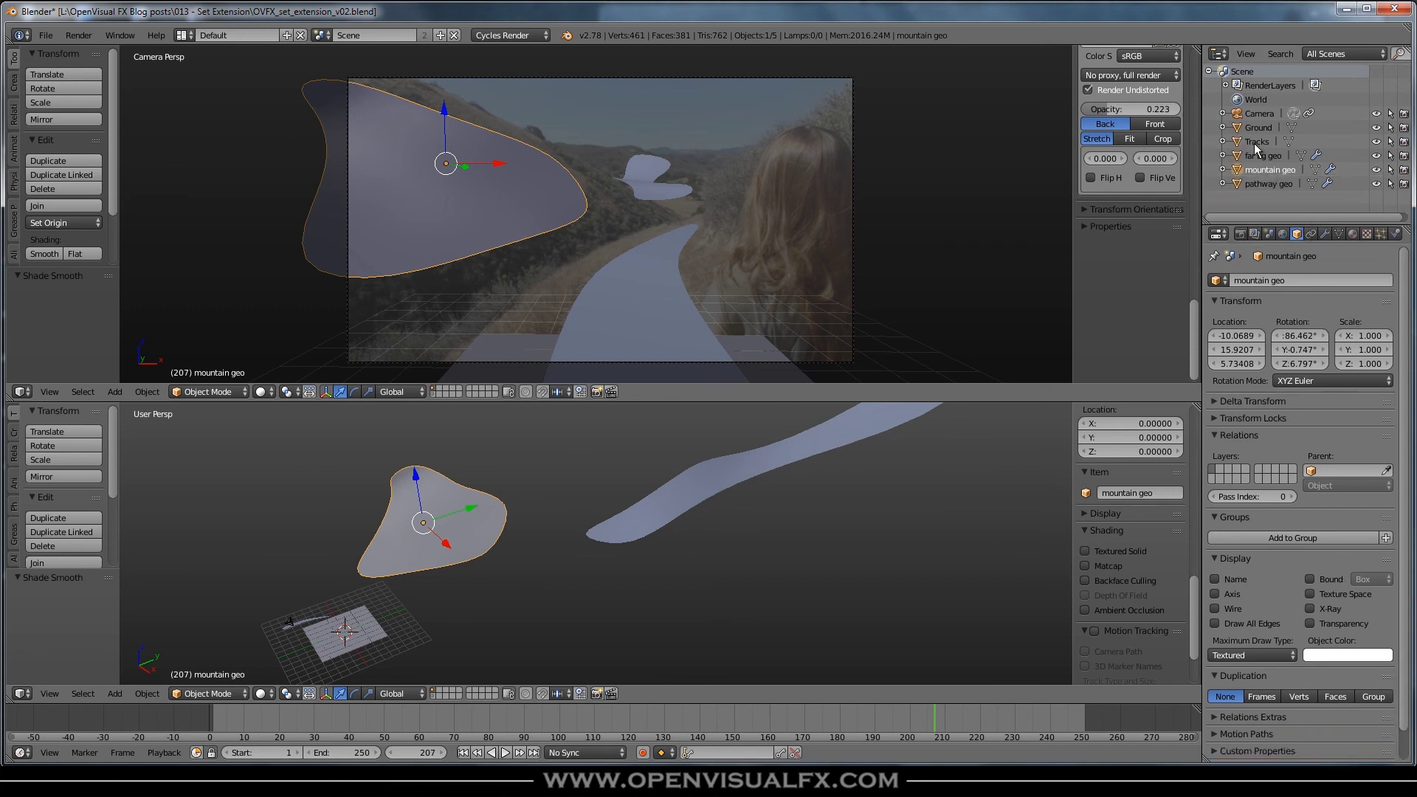
Step: Select the original low-poly Tracks mesh and inspect it in Edit Mode on its layer
left_click(1256, 141)
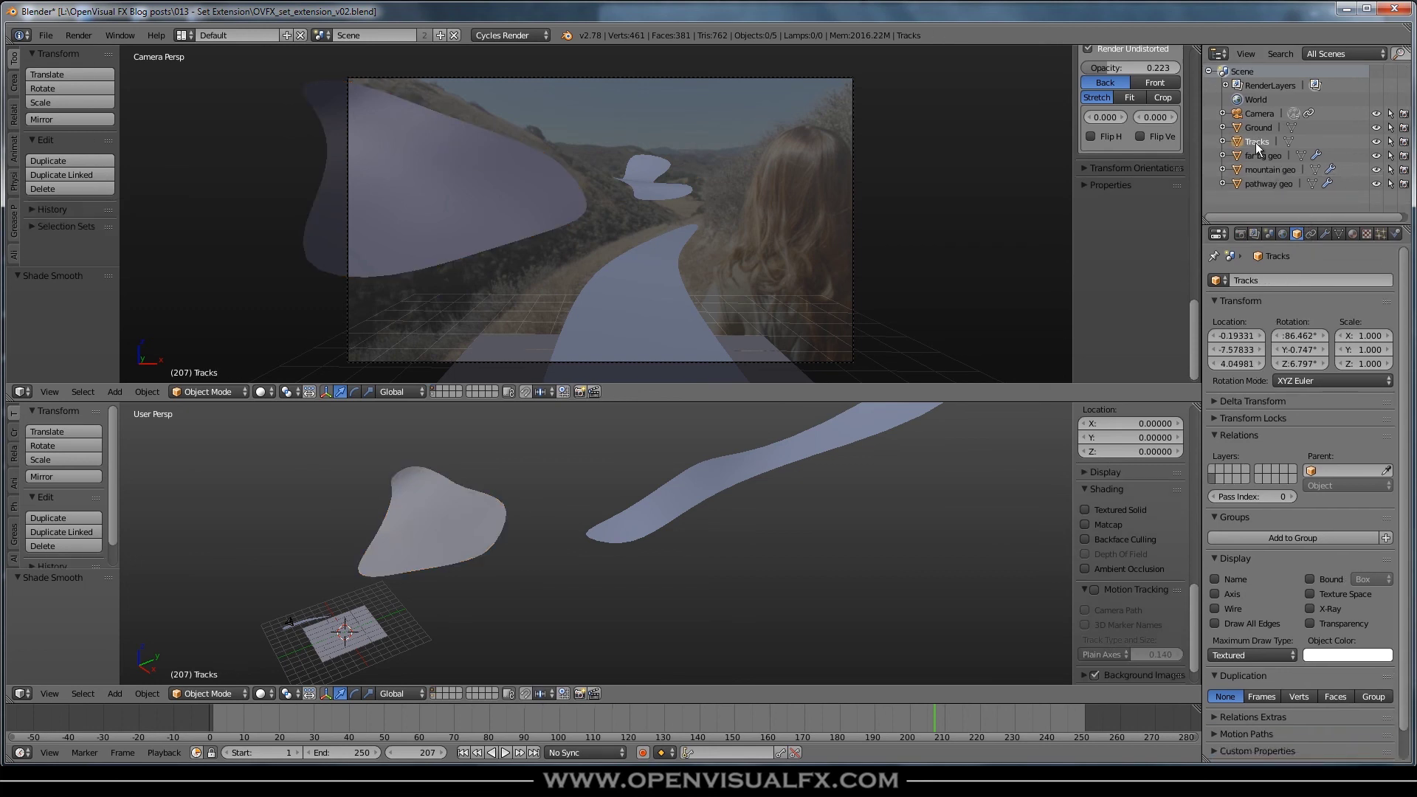
left_click(435, 694)
scroll(516, 513, "down", 3)
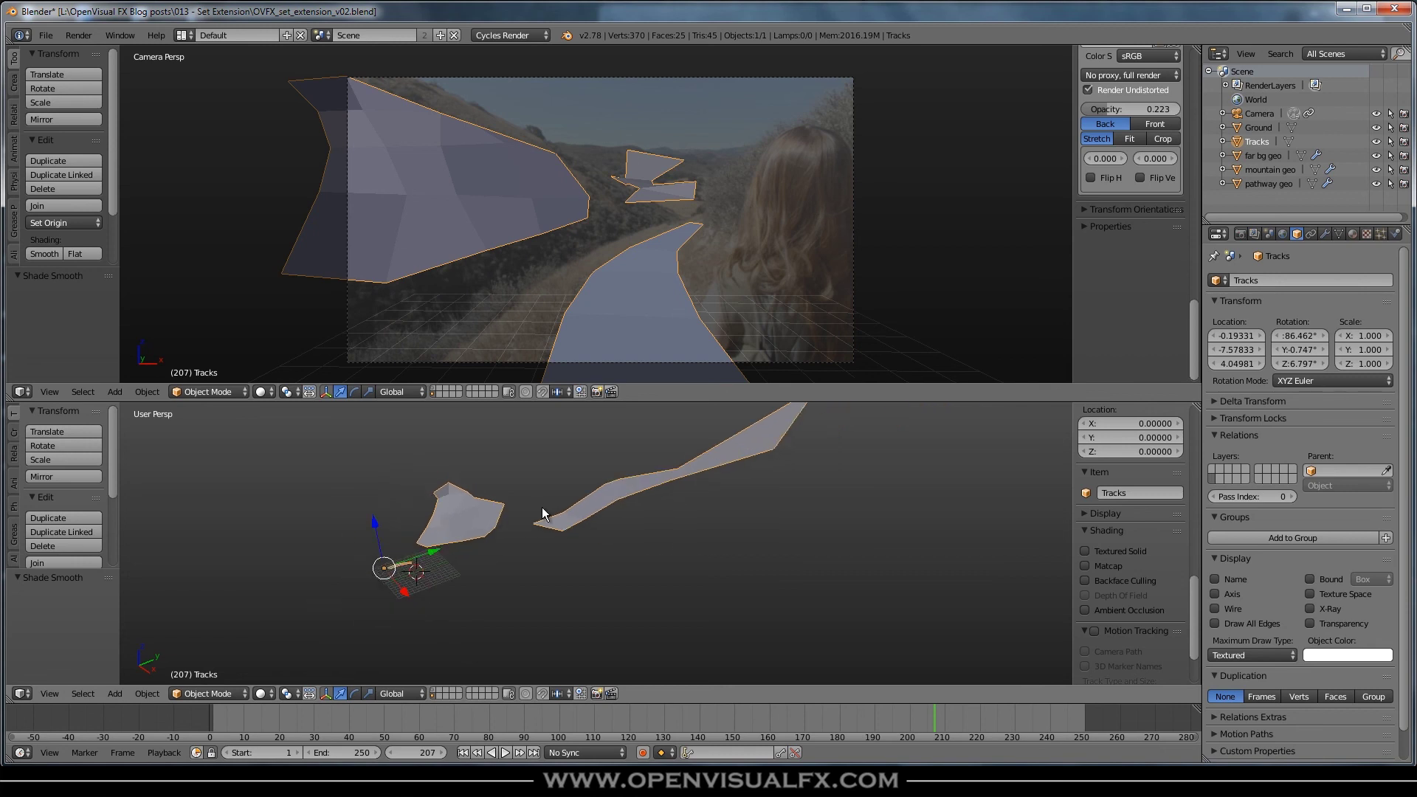
middle_click_drag(543, 512, 548, 564)
key("Tab")
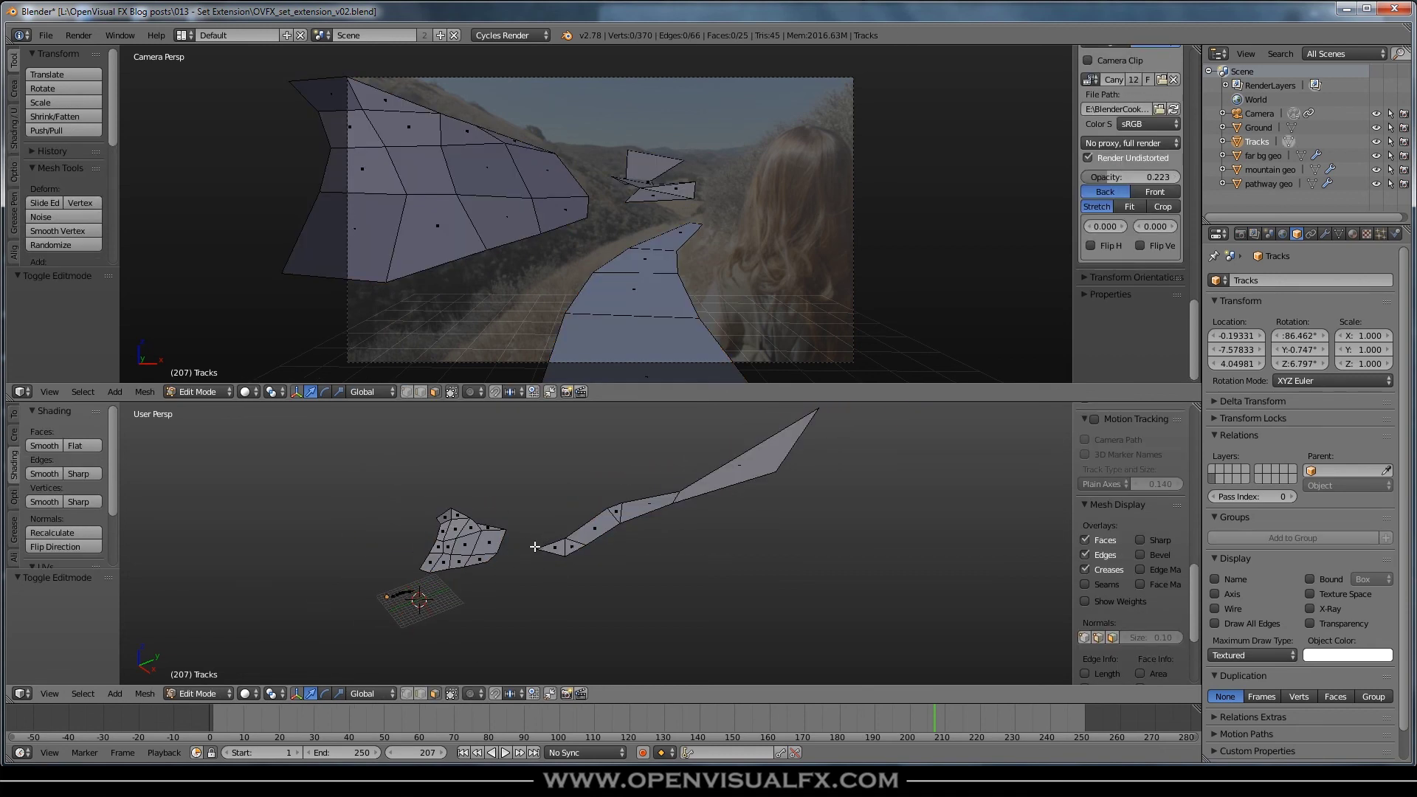
left_click(407, 698, "shift")
mouse_move(614, 495)
middle_mouse_down()
mouse_move(569, 480)
mouse_move(588, 443)
mouse_move(613, 475)
middle_mouse_up()
key("Tab")
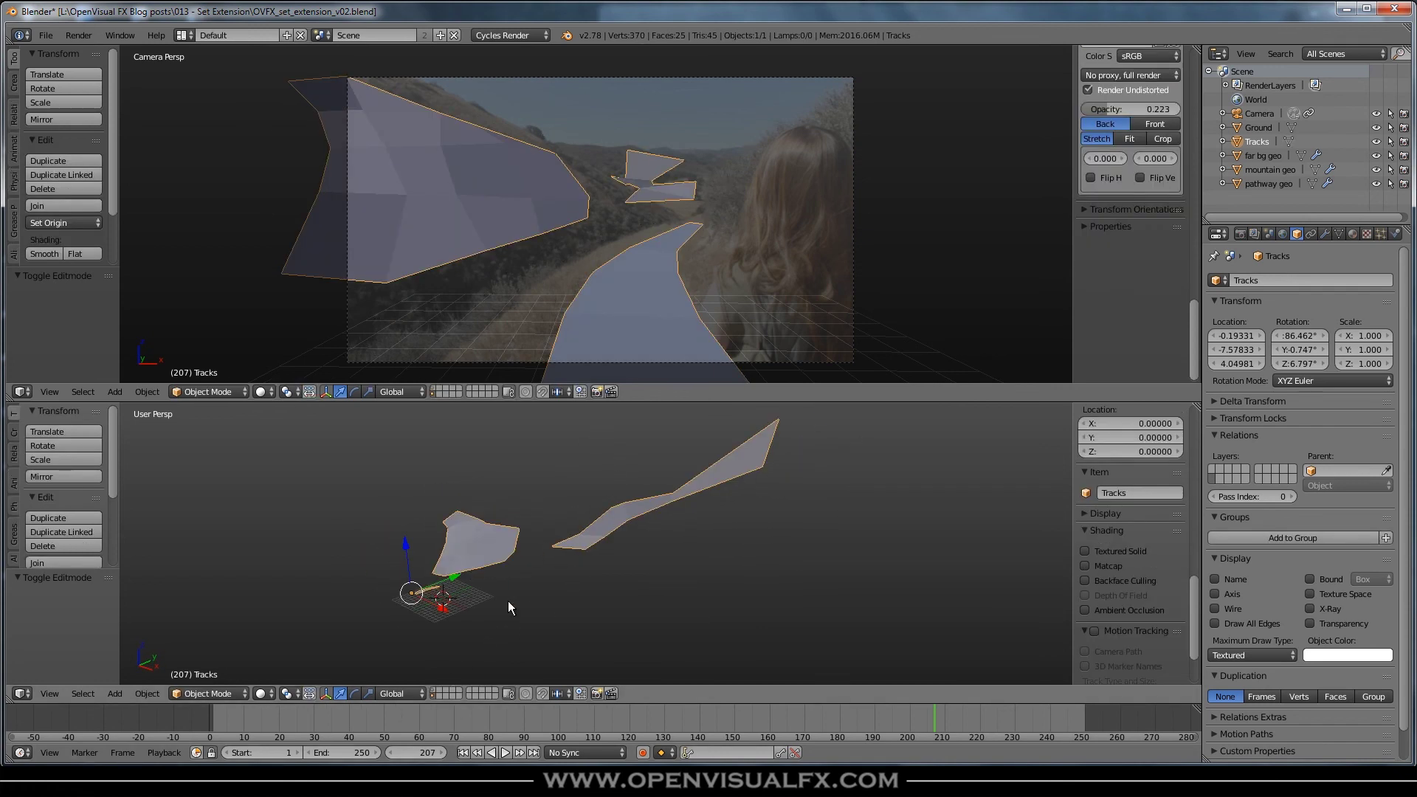
Step: Move the Tracks mesh to another layer and return to the smoothed-mesh layer
left_click(434, 690)
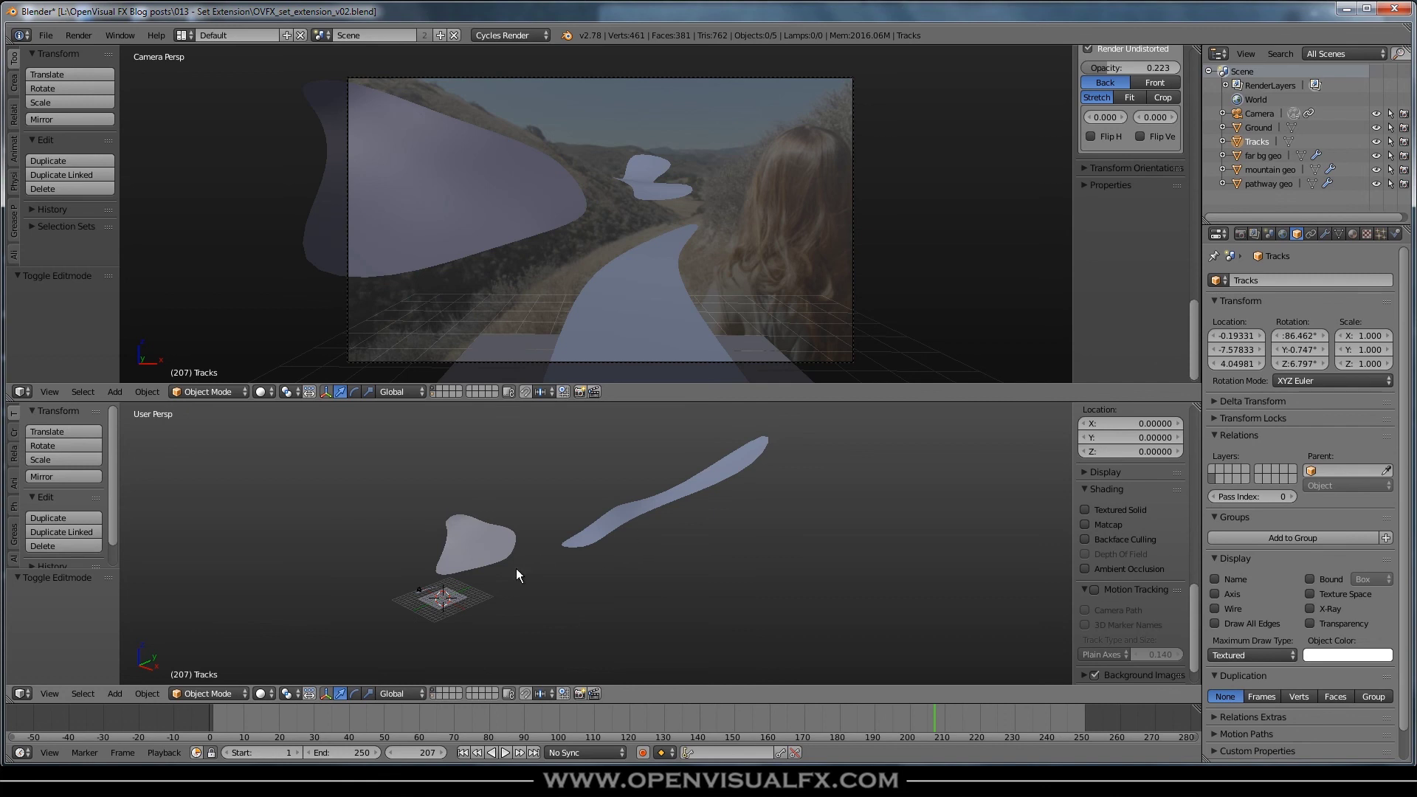
left_click(432, 697)
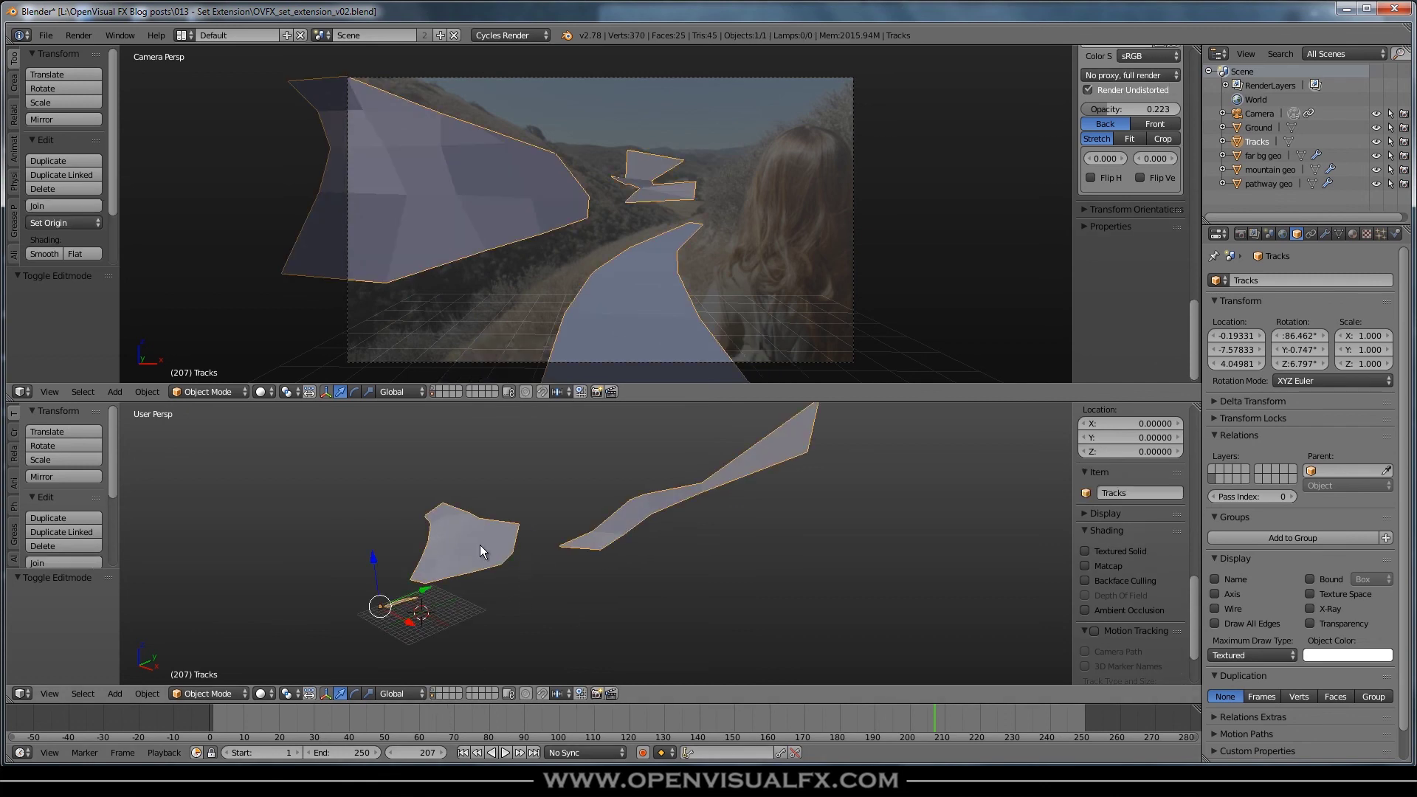
key("m")
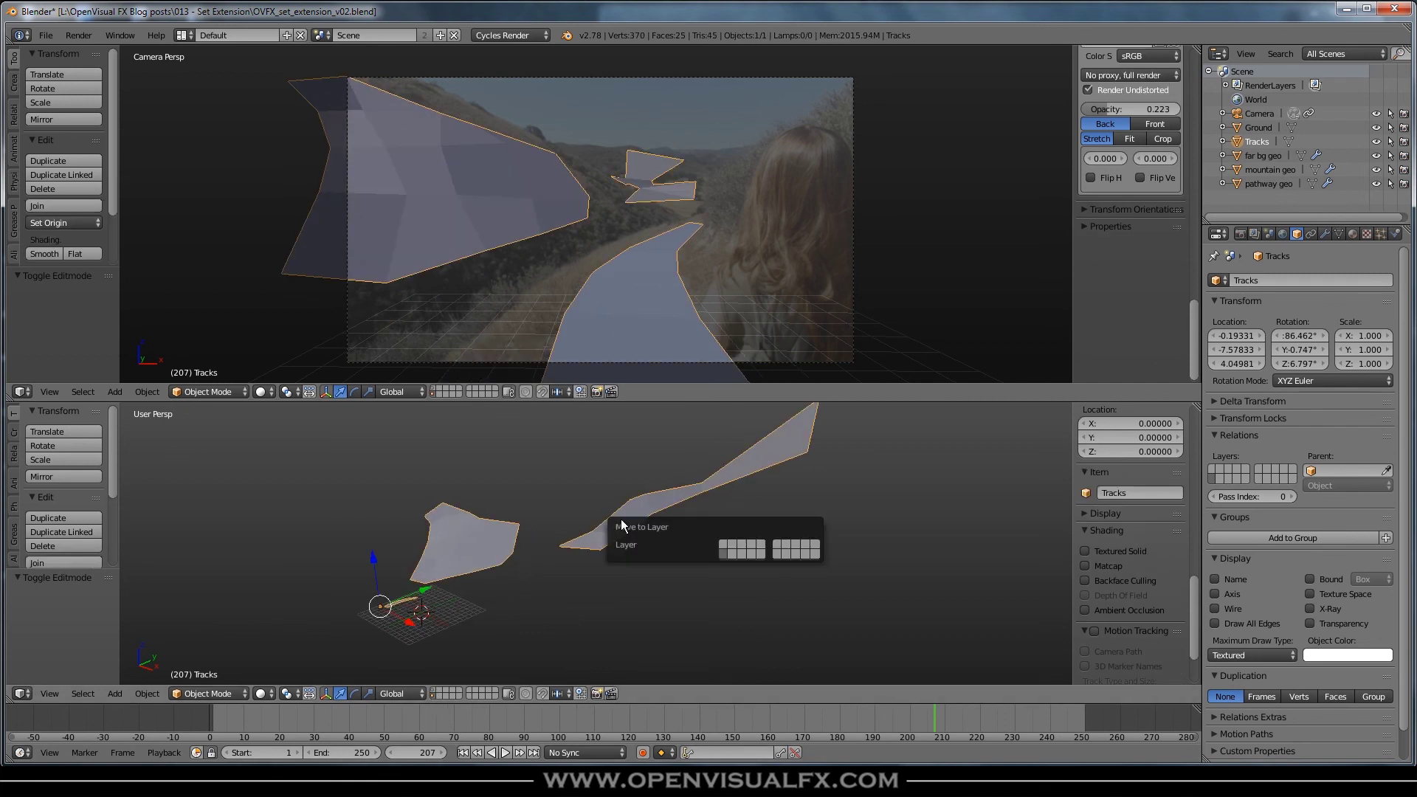
left_click(784, 558)
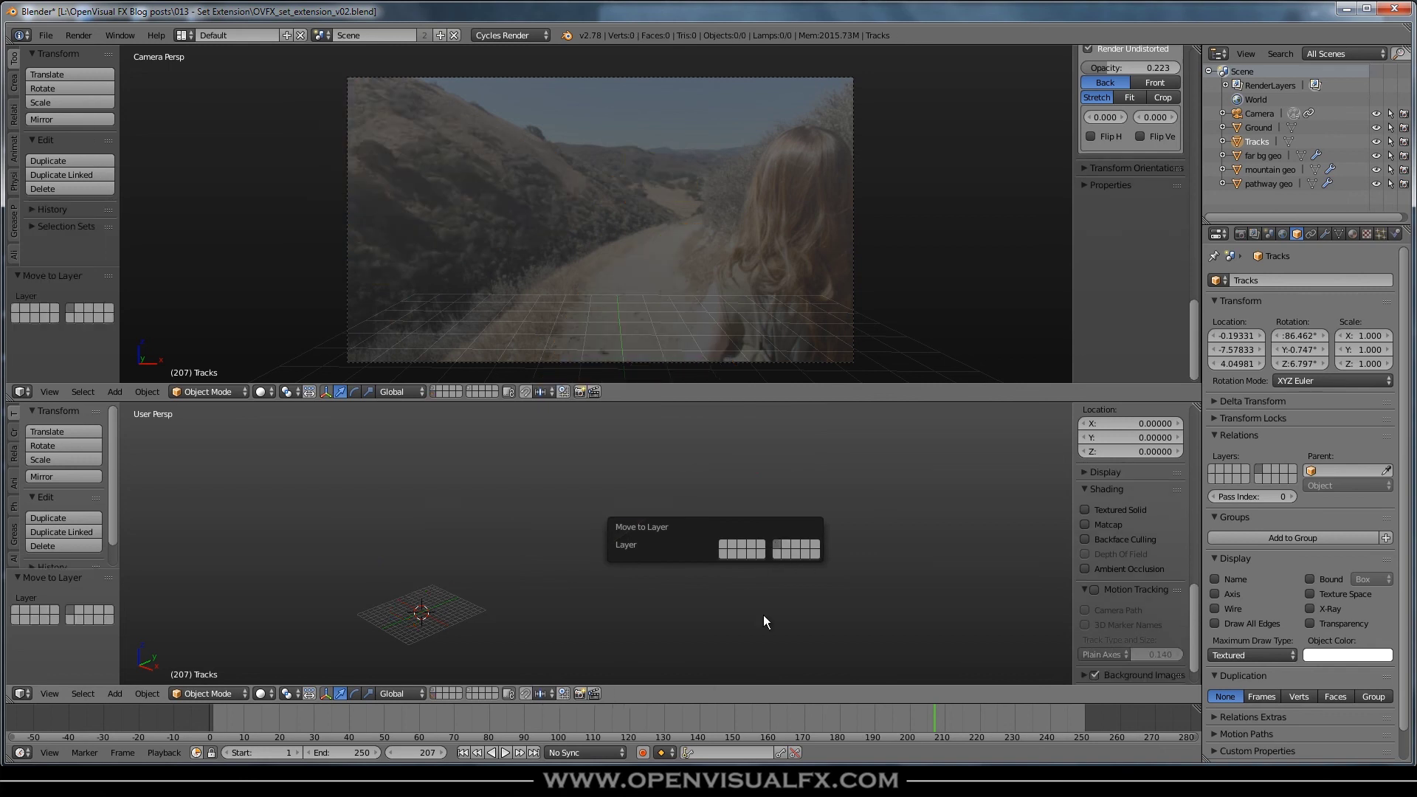
left_click(435, 694)
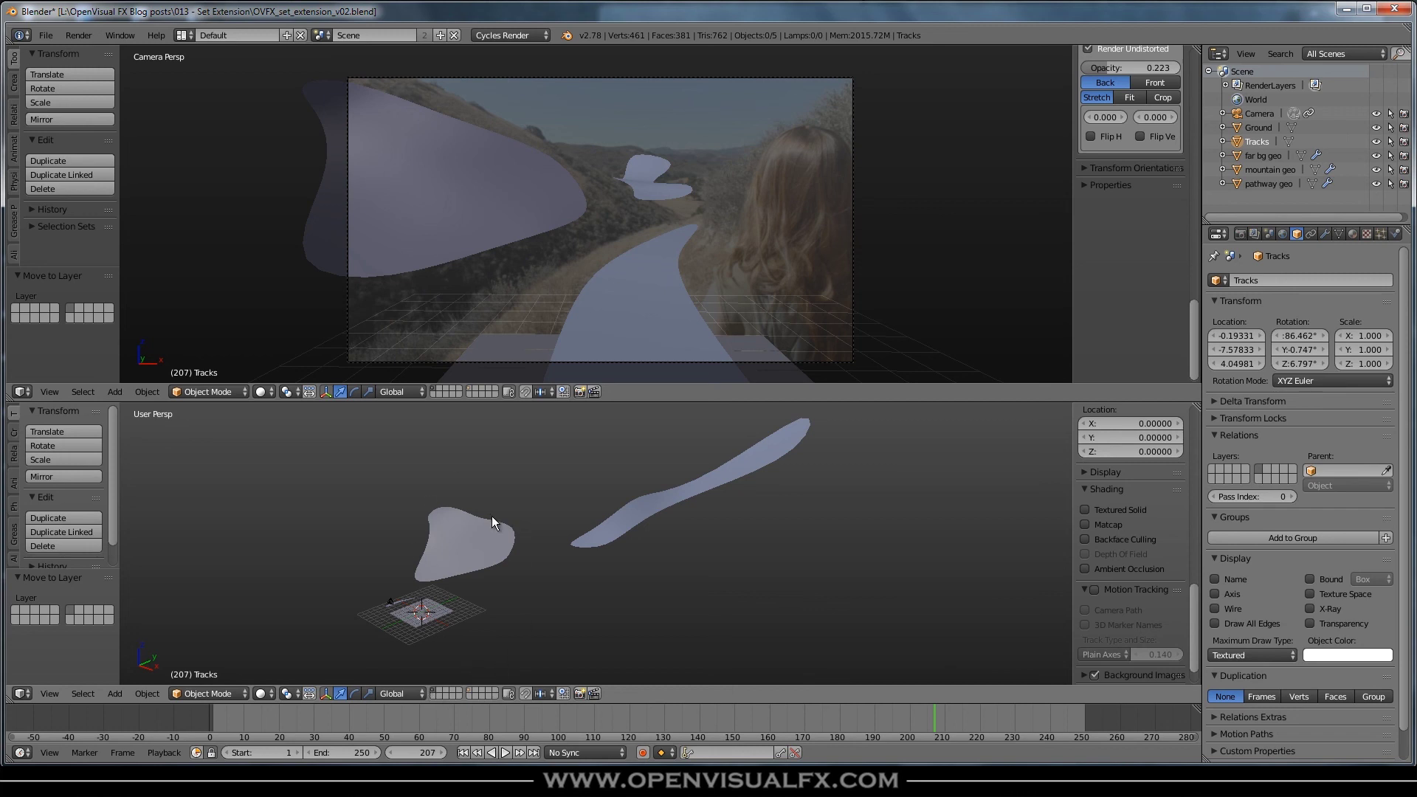
Step: Play the tracked shot, stop near frame 47, and orbit to check mesh alignment
key("shift+alt+a")
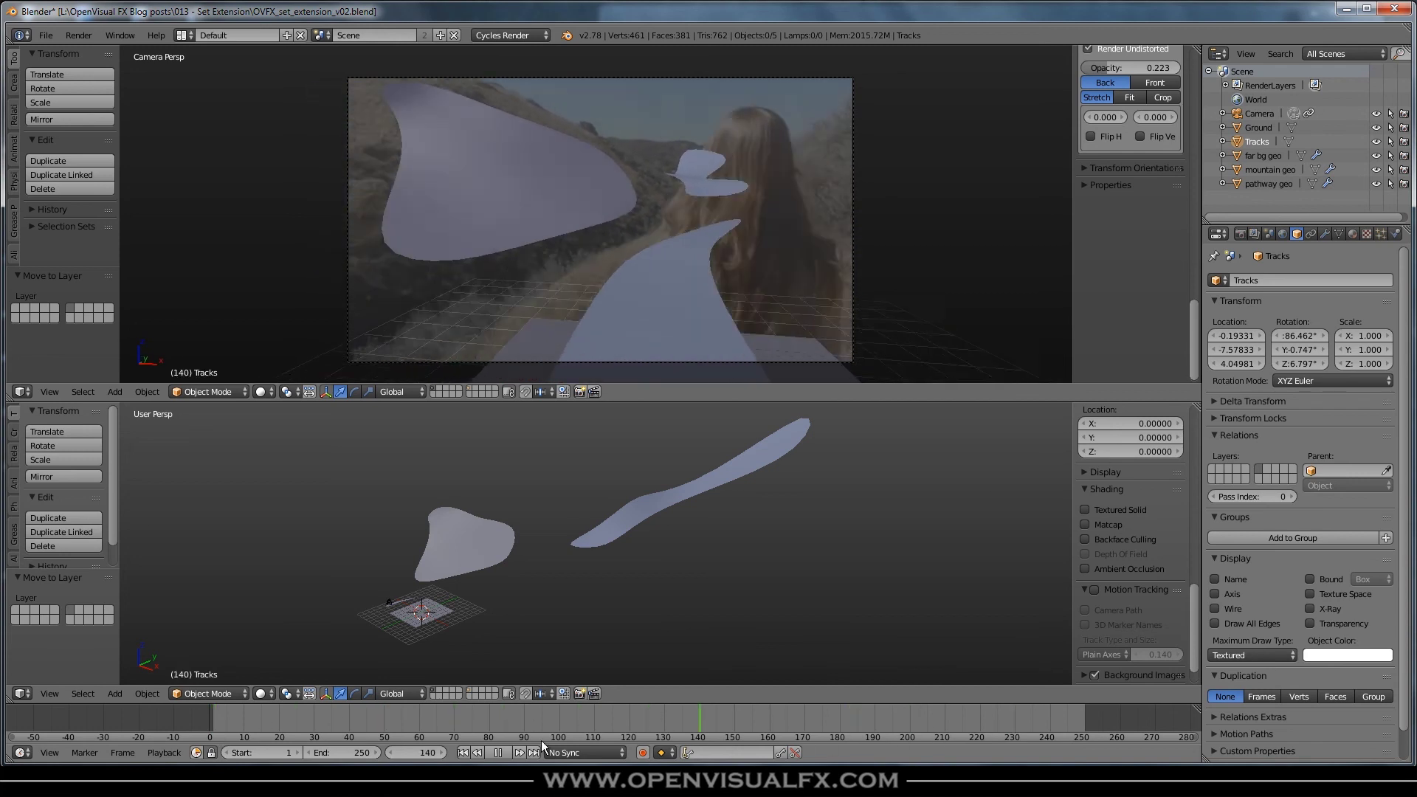
key("alt+a")
middle_click_drag(486, 576, 589, 538)
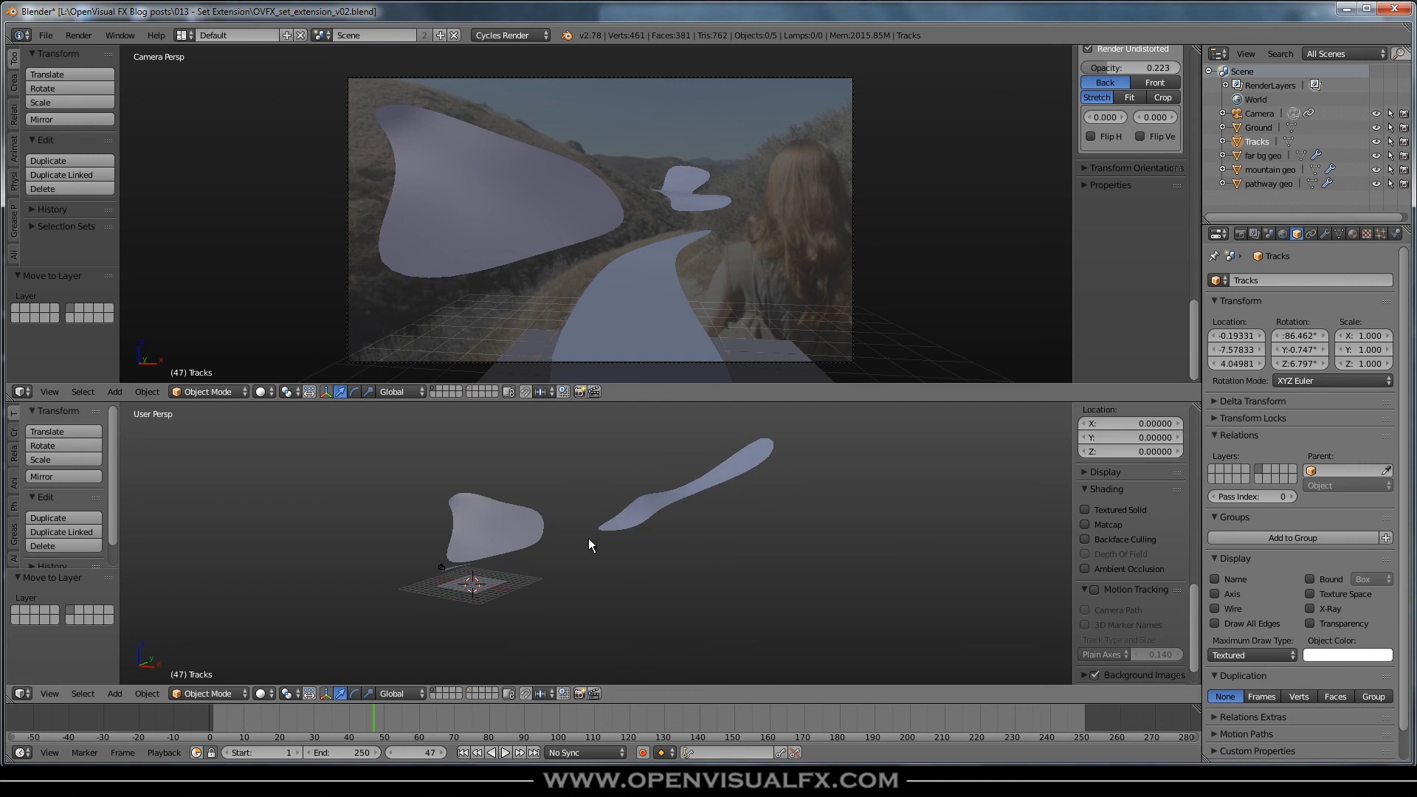
key("space")
key("Escape")
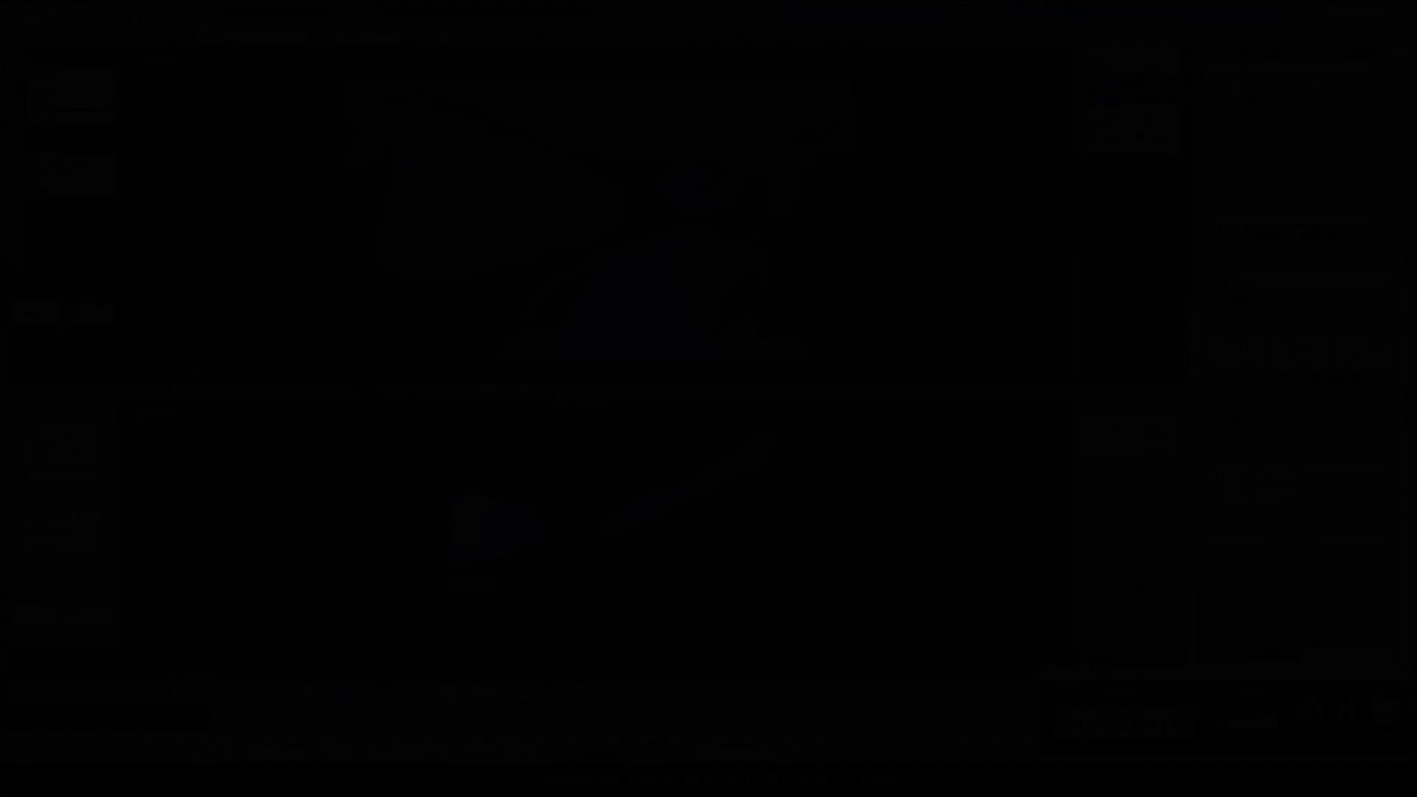